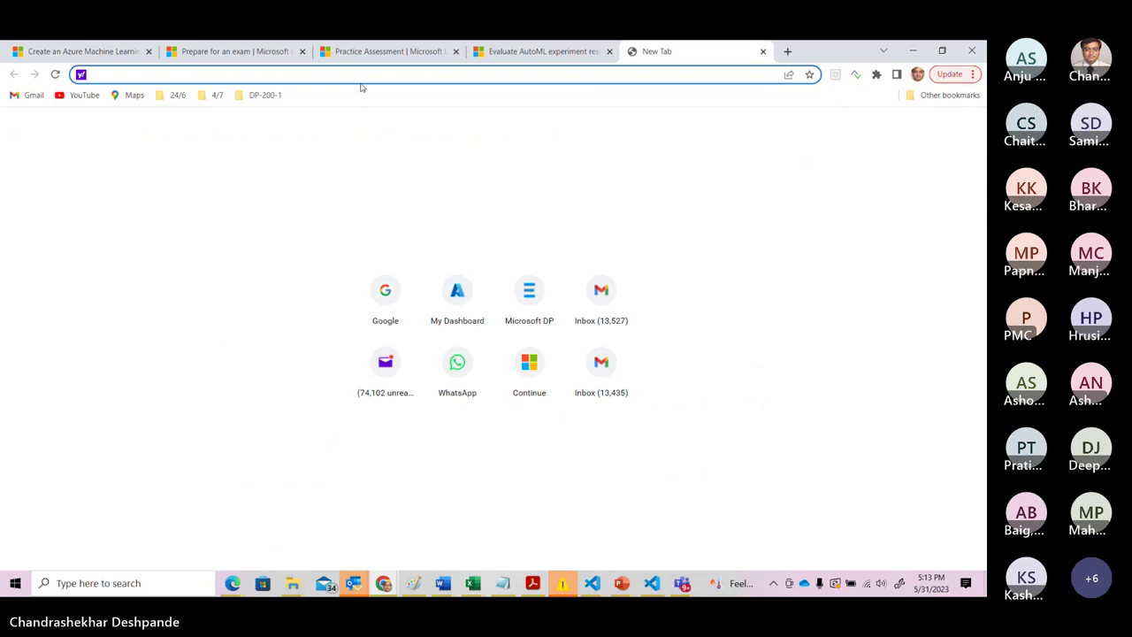
# Open the ChandraMLws machine learning workspace from the Azure portal dashboard and launch its studio.
pyautogui.click(462, 328)
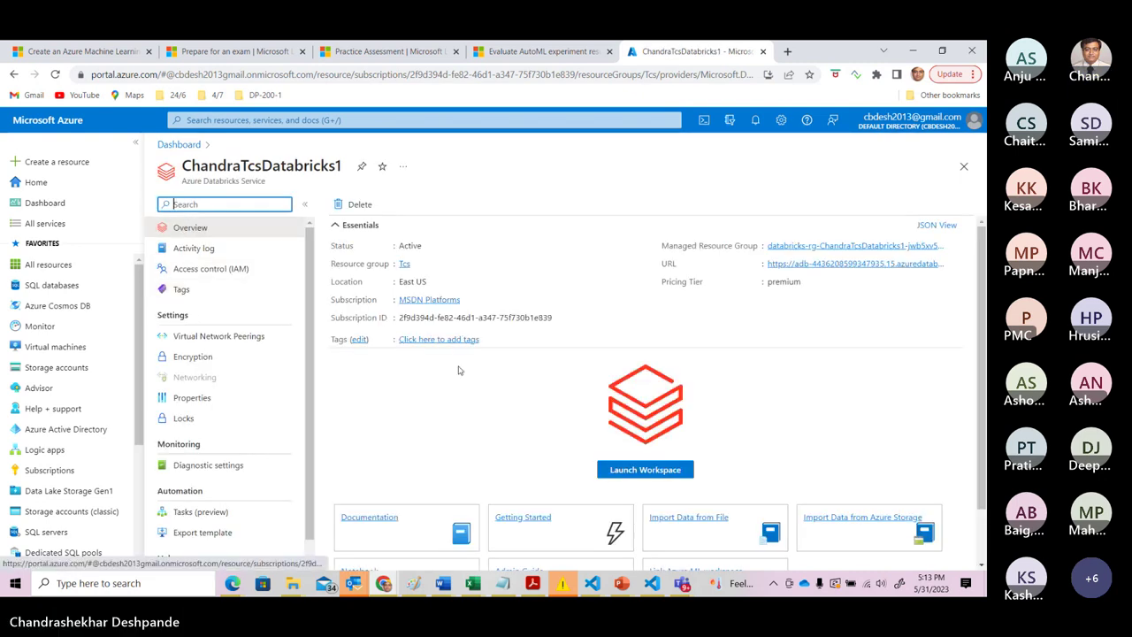
pyautogui.click(179, 145)
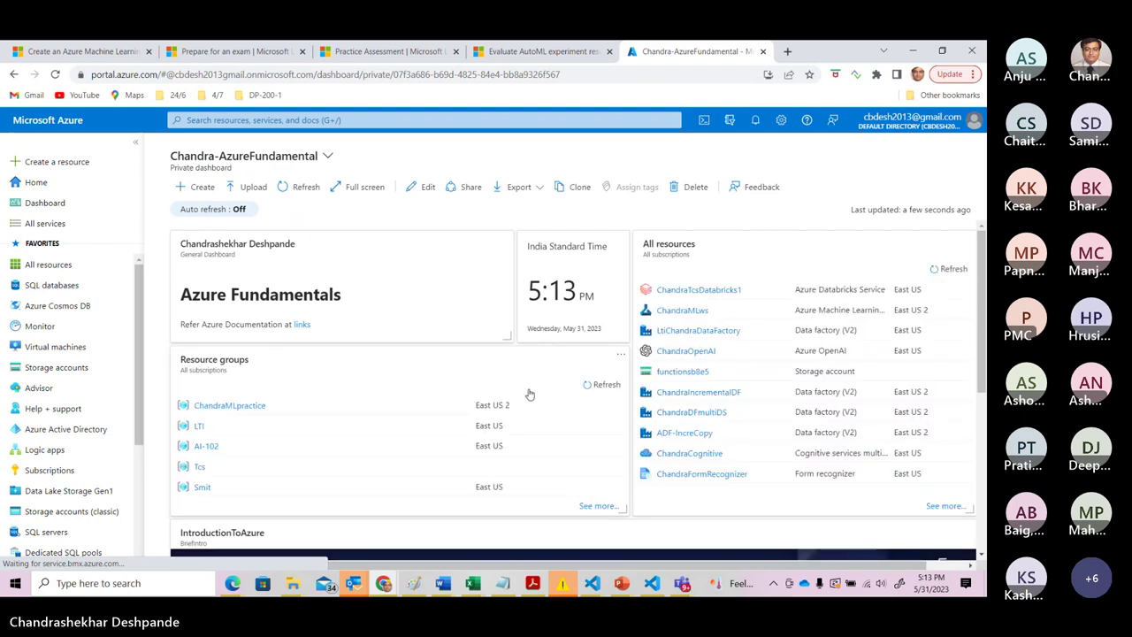
pyautogui.click(687, 311)
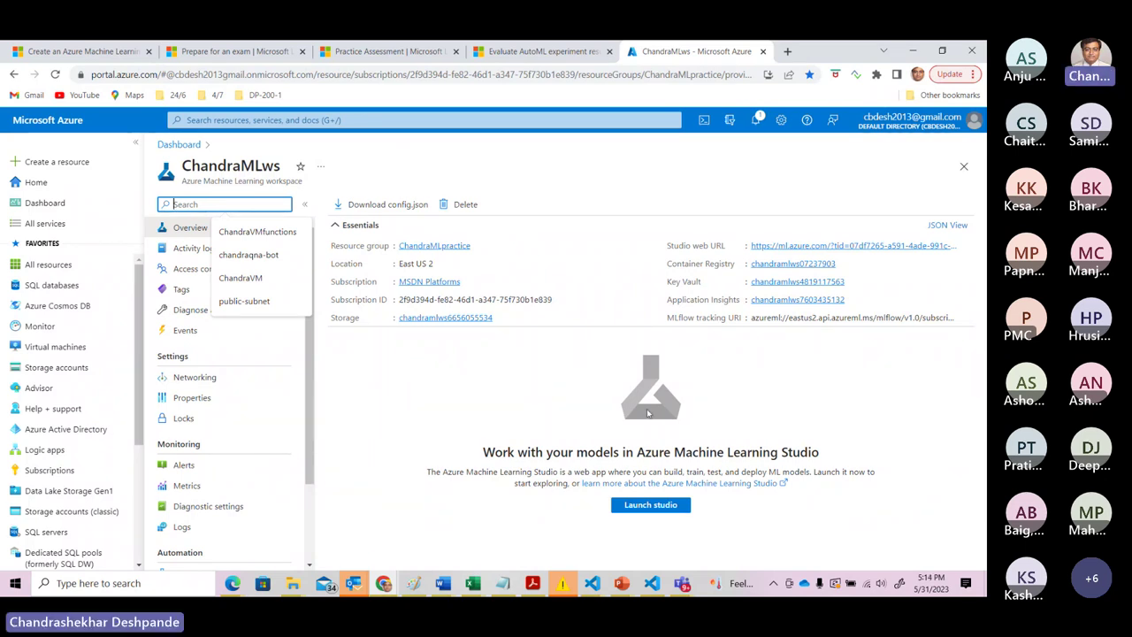
pyautogui.click(668, 508)
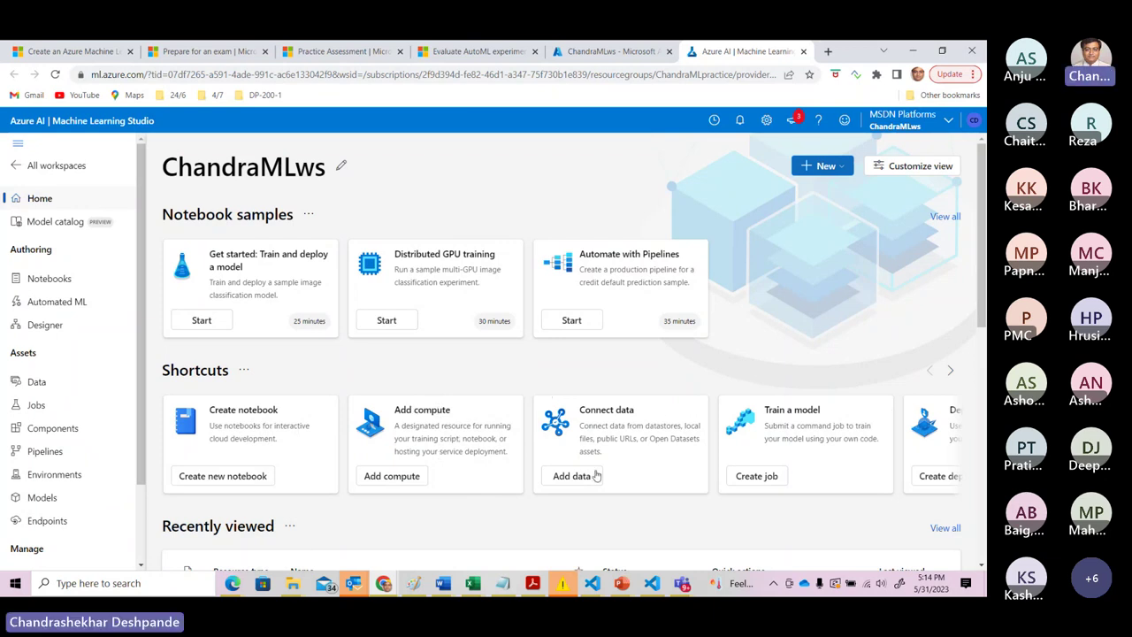
# Look over the studio home page's recently viewed items and compute instances, and open the Compute management page.
pyautogui.moveTo(983, 187); pyautogui.dragTo(980, 297)
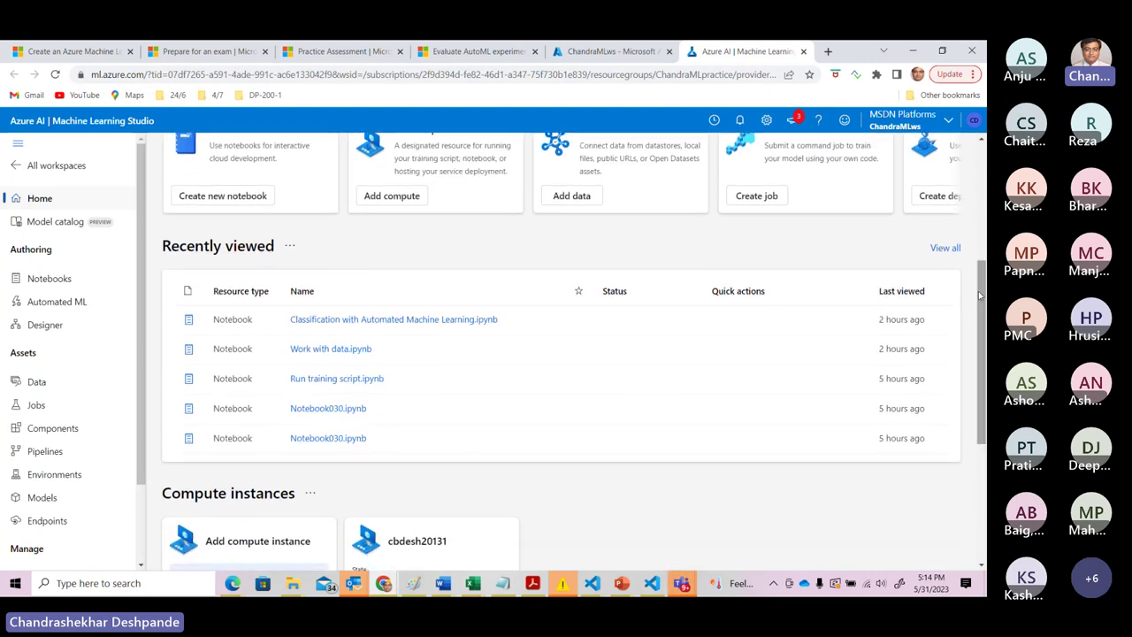
pyautogui.moveTo(980, 292); pyautogui.dragTo(978, 400)
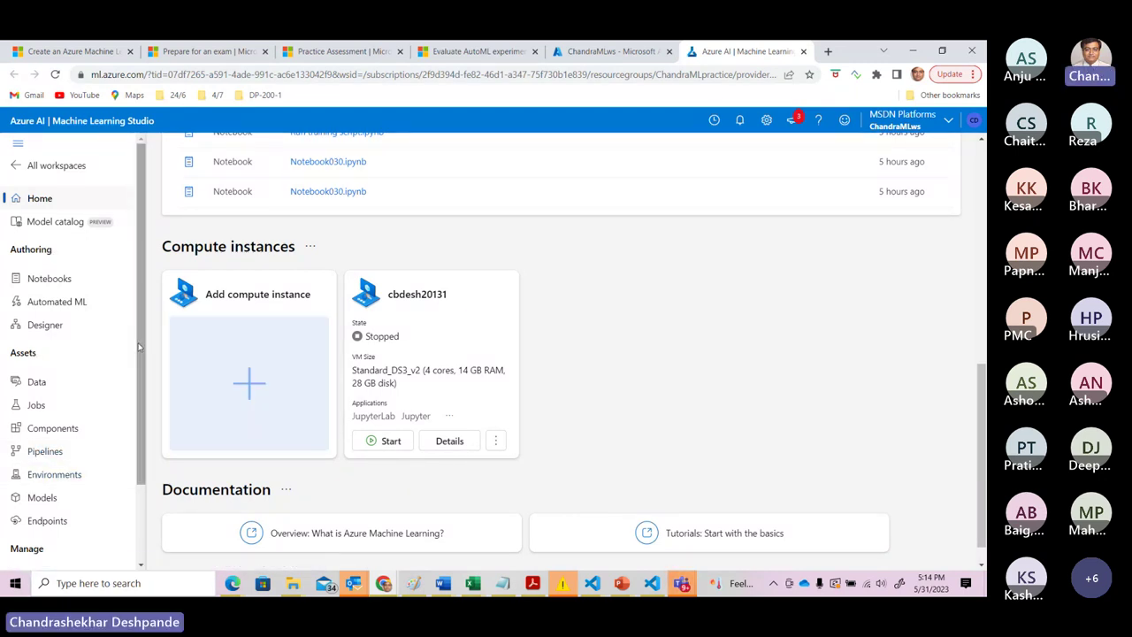
pyautogui.moveTo(139, 344); pyautogui.dragTo(142, 431)
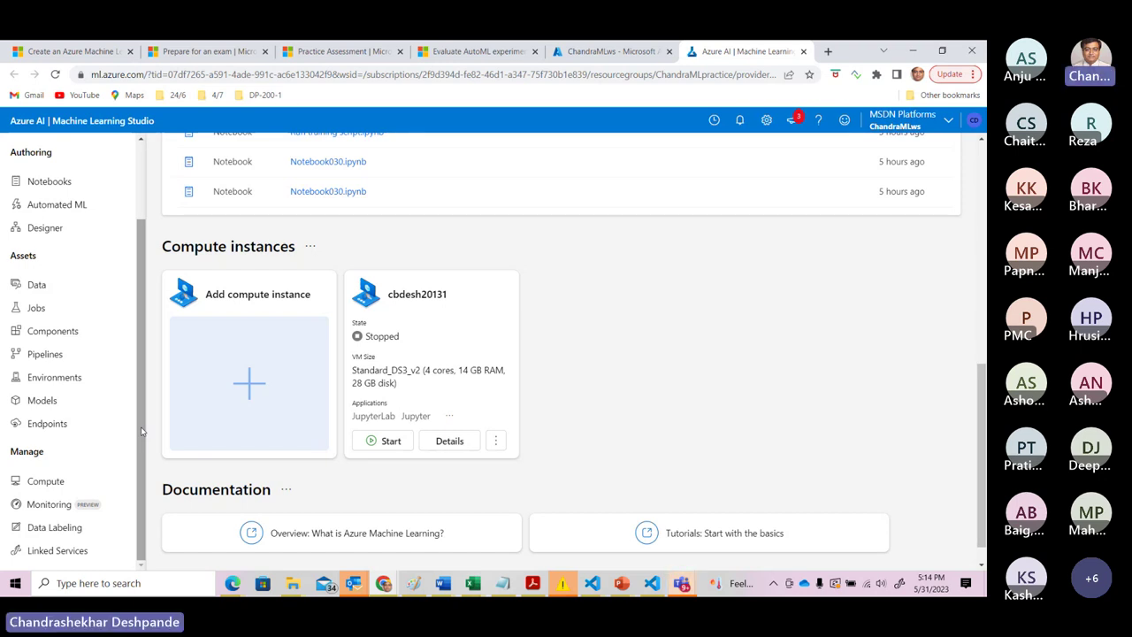
pyautogui.click(46, 481)
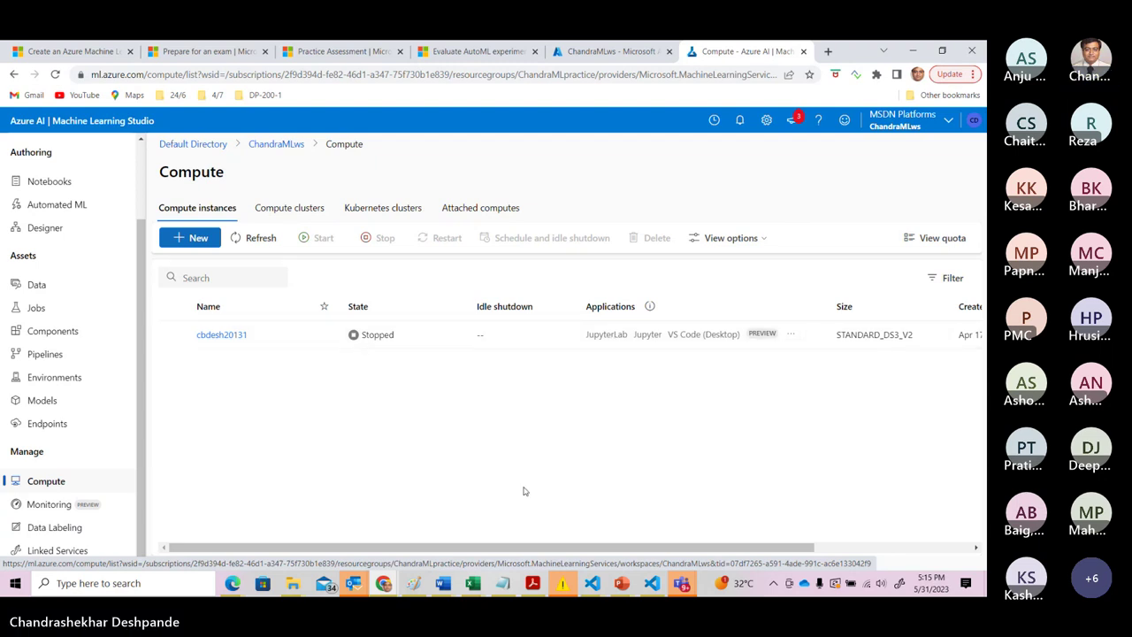
# Review the columns of the compute instances list and display the compute clusters.
pyautogui.moveTo(552, 548); pyautogui.dragTo(640, 547)
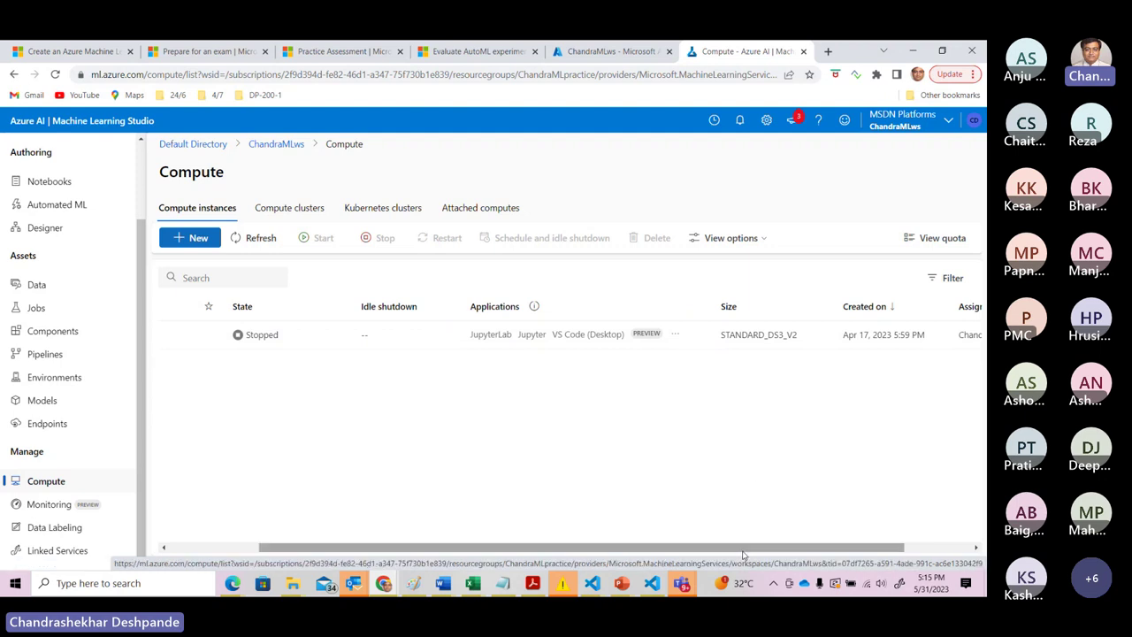
pyautogui.moveTo(743, 550); pyautogui.dragTo(652, 550)
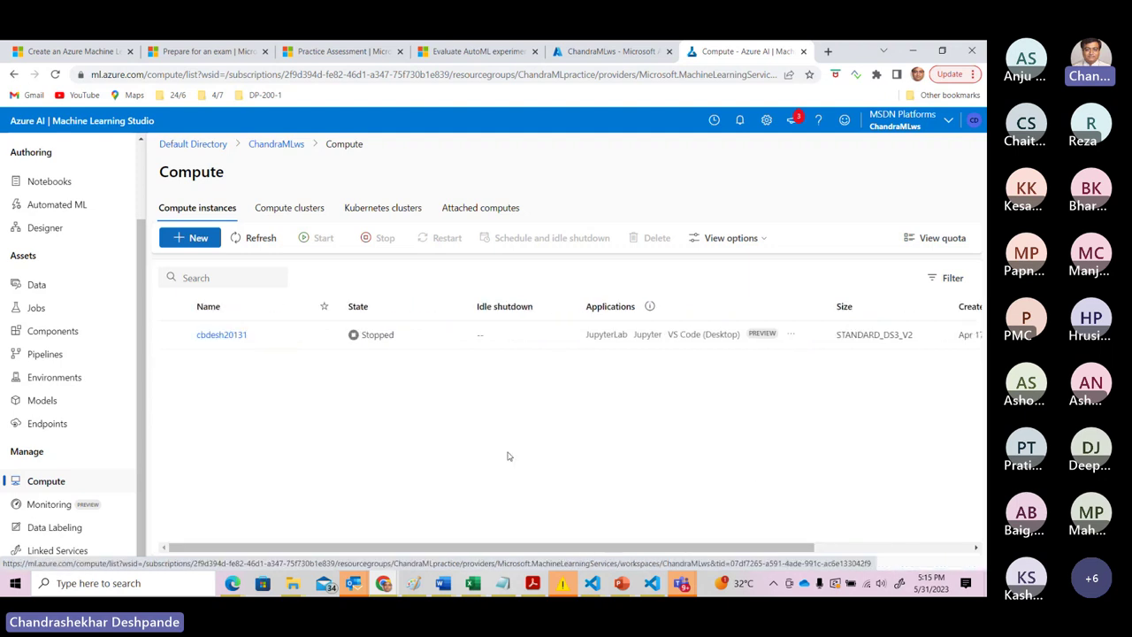
pyautogui.click(288, 213)
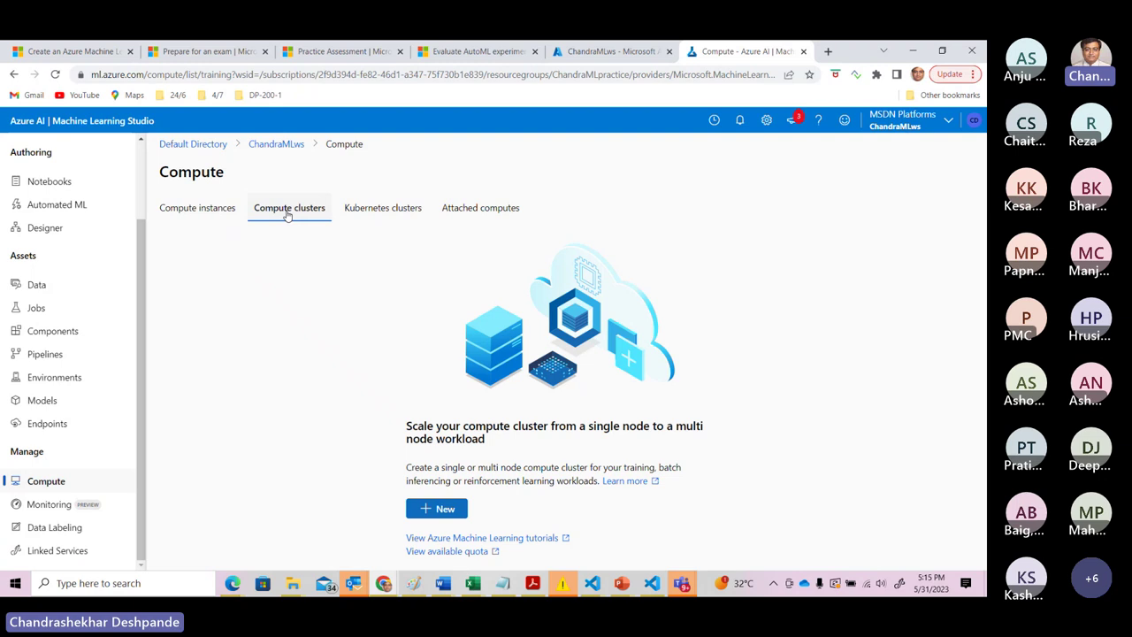
# Switch to the Teams meeting to read the latest chat question, and return to the browser.
pyautogui.click(683, 585)
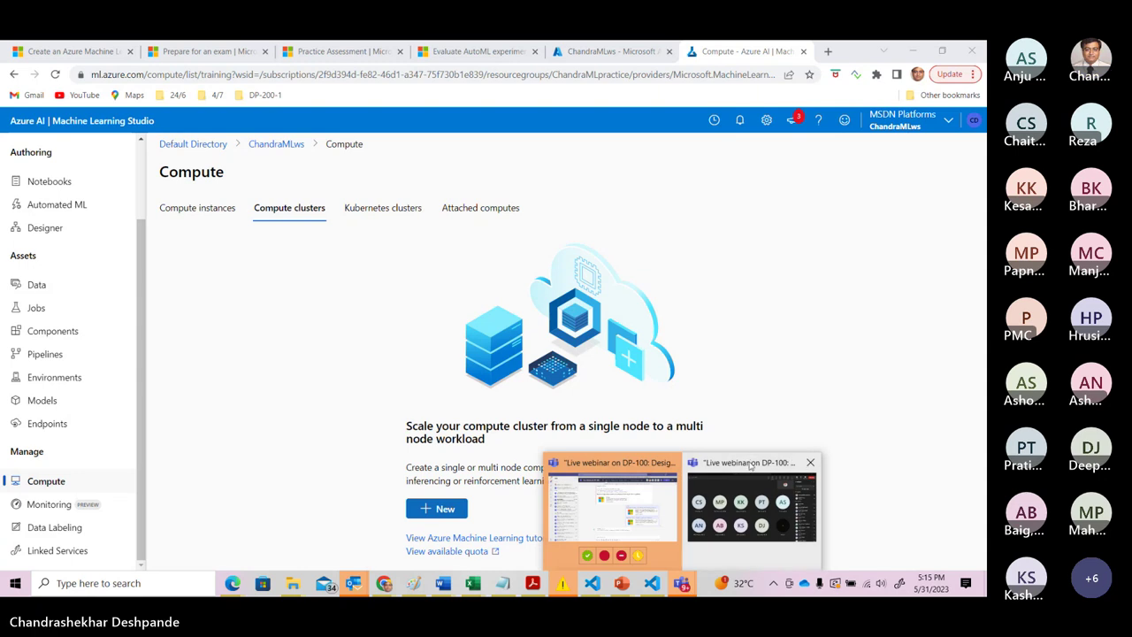
pyautogui.click(751, 466)
pyautogui.click(619, 76)
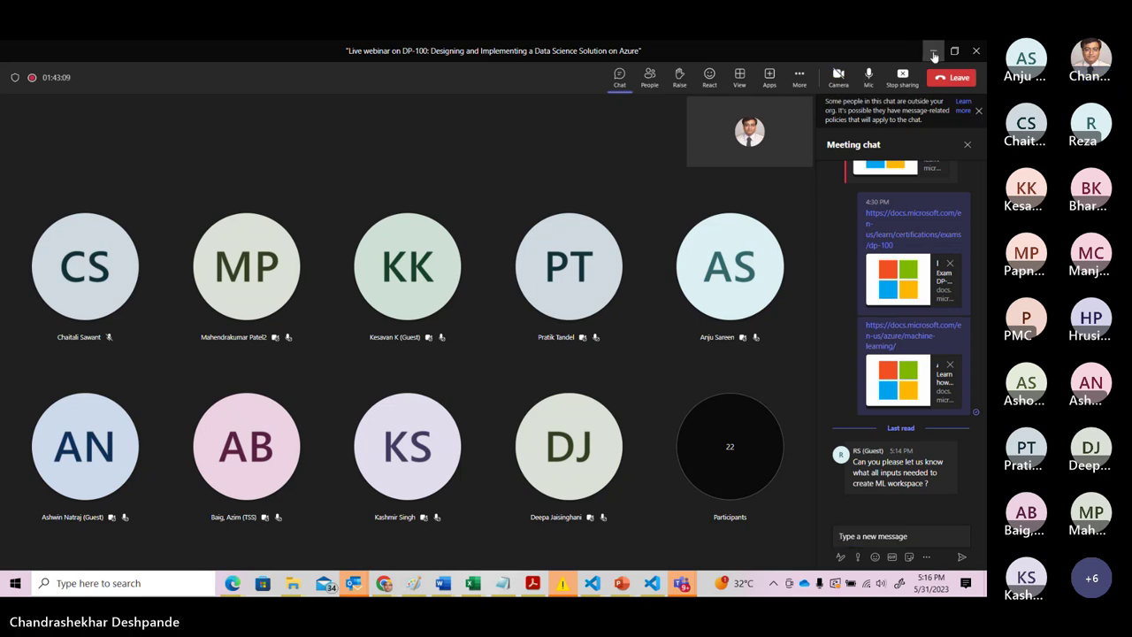
pyautogui.click(934, 55)
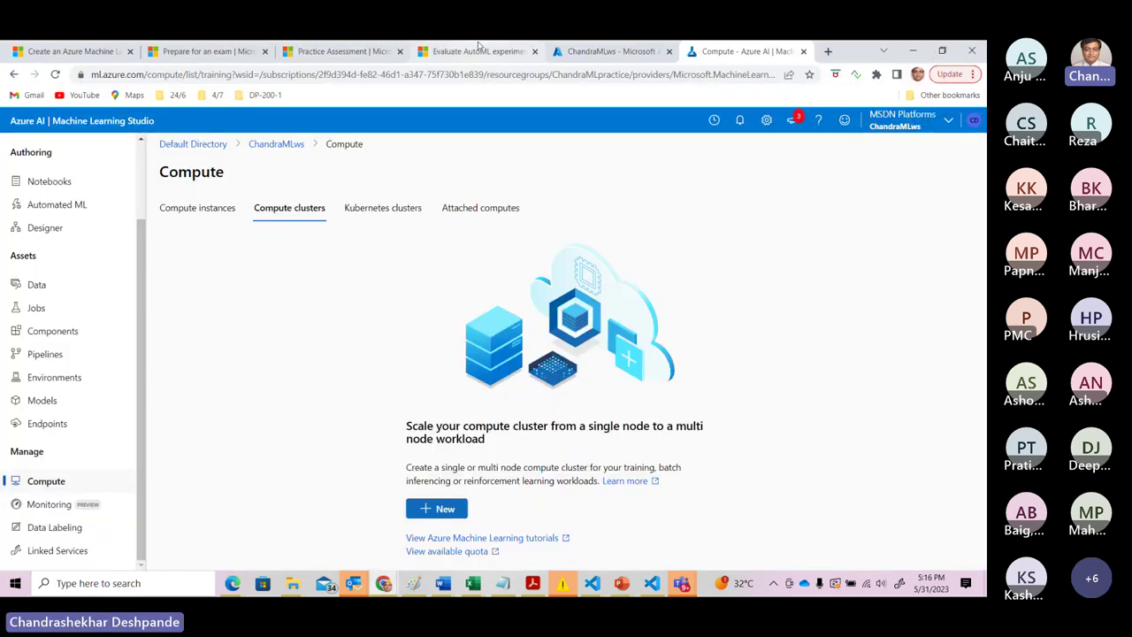
# Return to the Azure portal dashboard and open the ChandraMLpractice resource group.
pyautogui.click(590, 53)
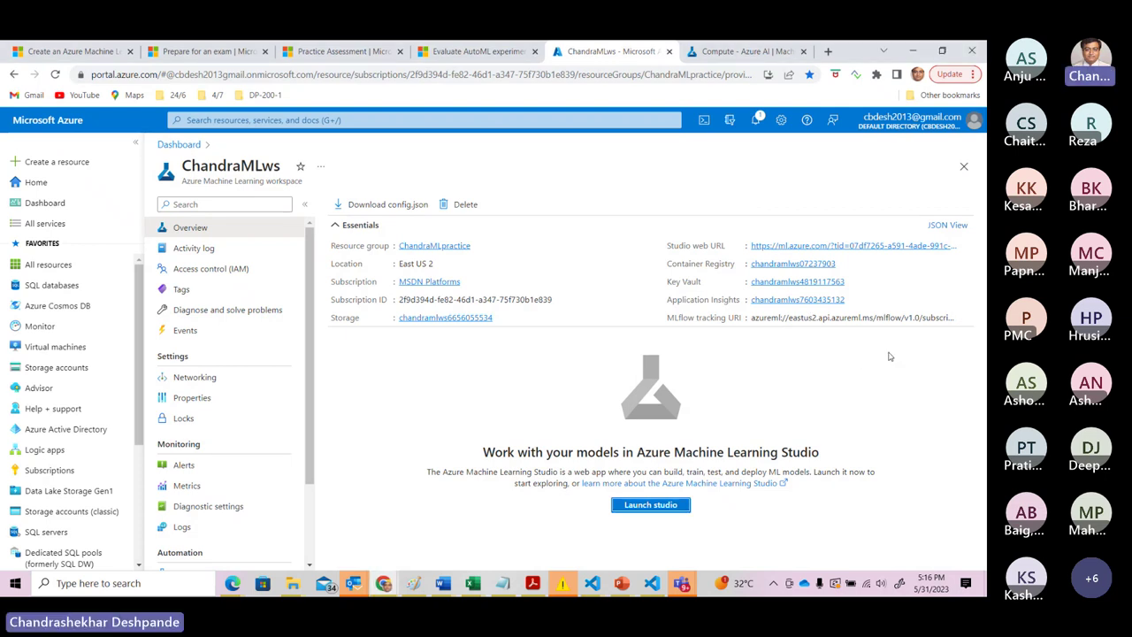
pyautogui.click(181, 145)
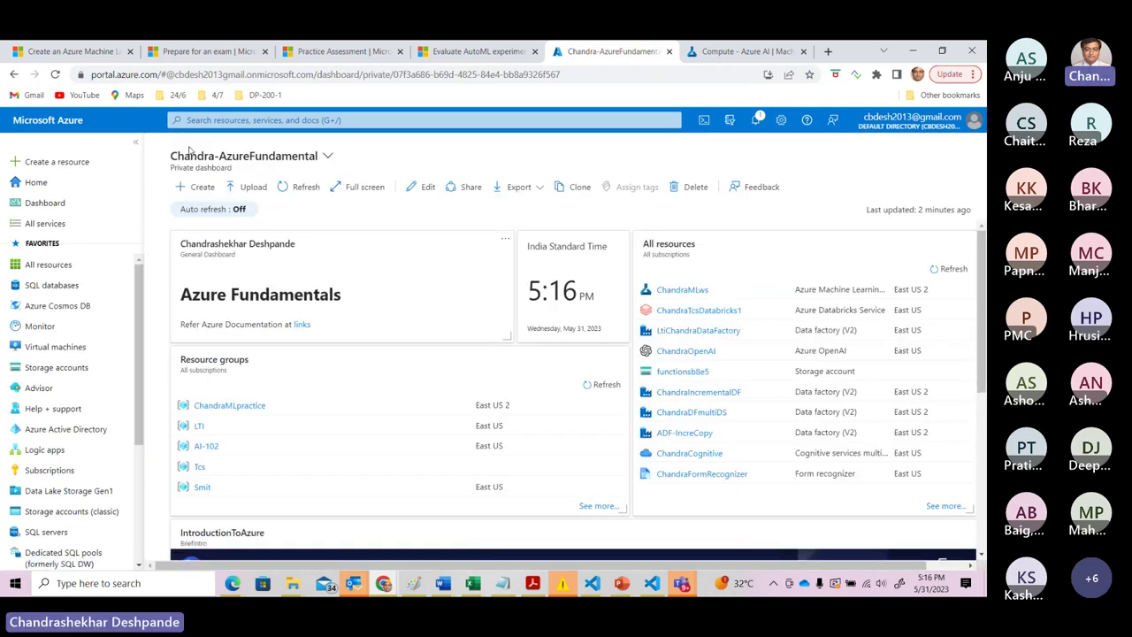
pyautogui.click(244, 410)
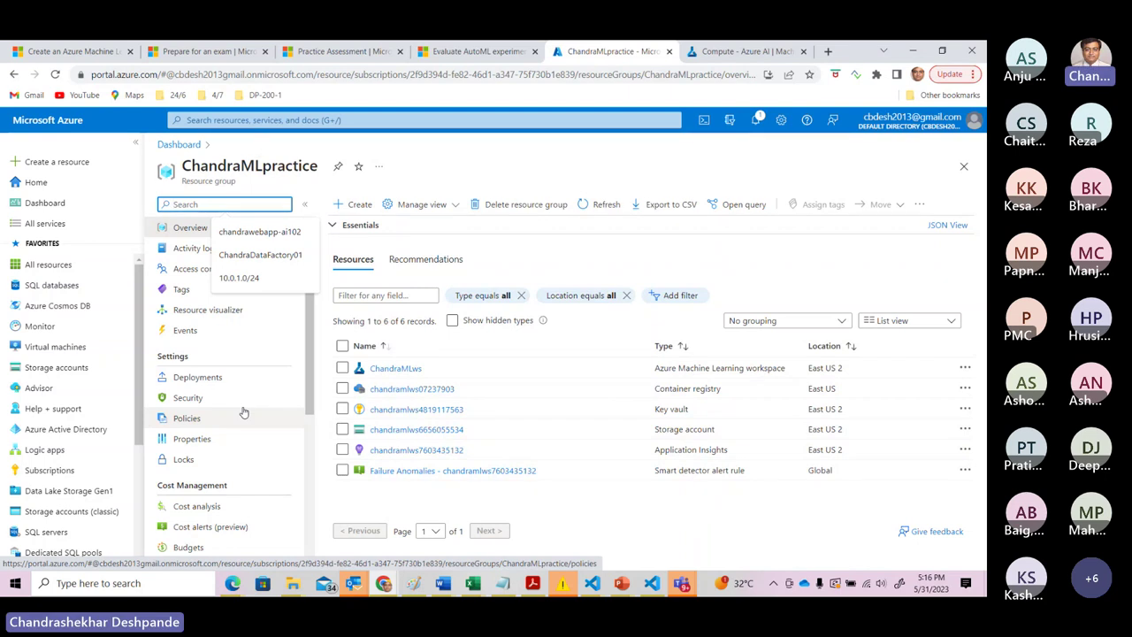
pyautogui.click(355, 206)
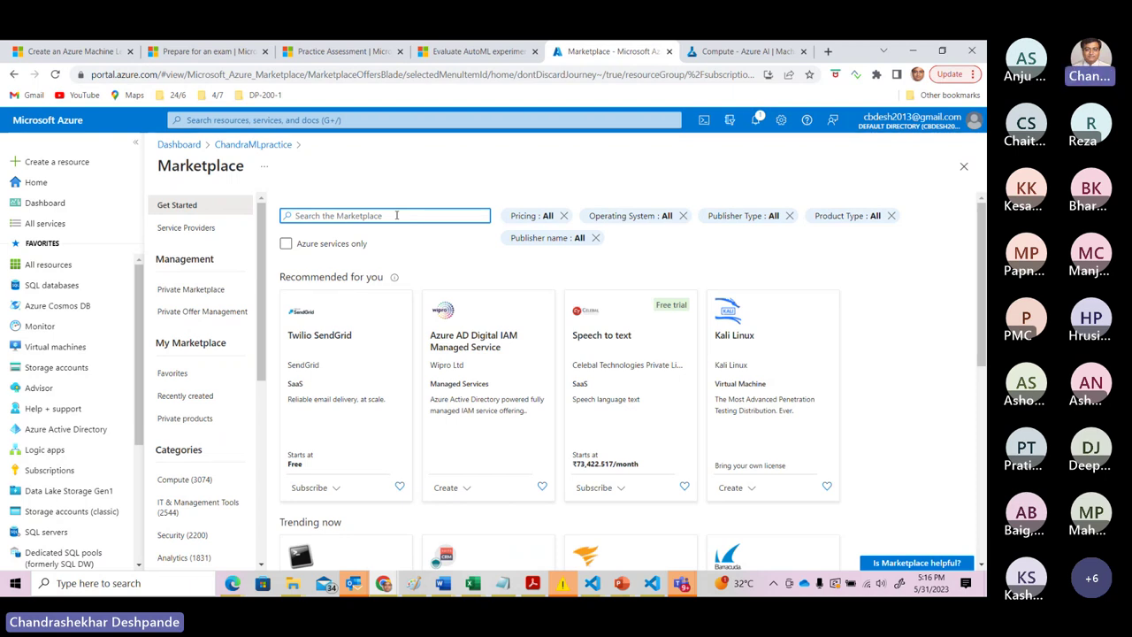
pyautogui.write('Manc')
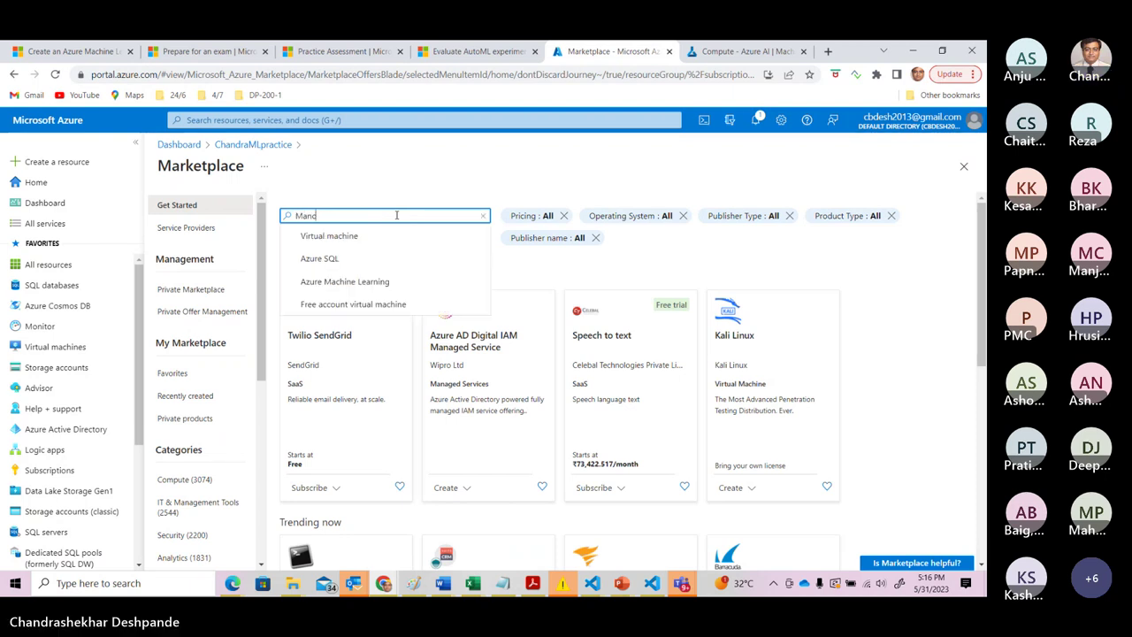
pyautogui.press('BackSpace')
pyautogui.press('BackSpace')
pyautogui.write('chine Le')
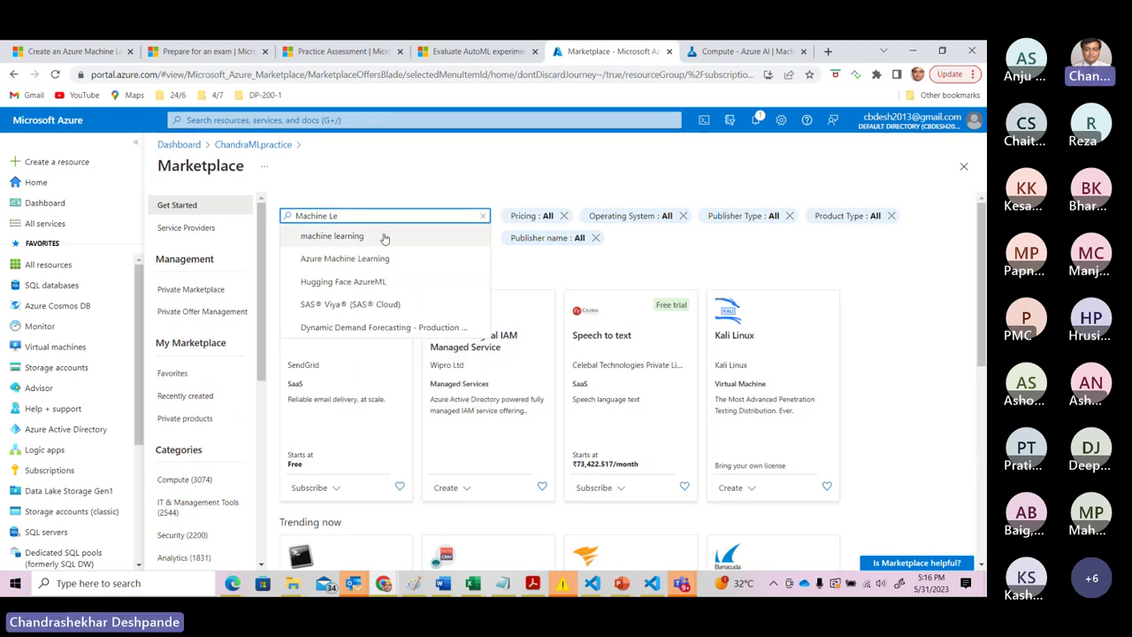
pyautogui.click(374, 259)
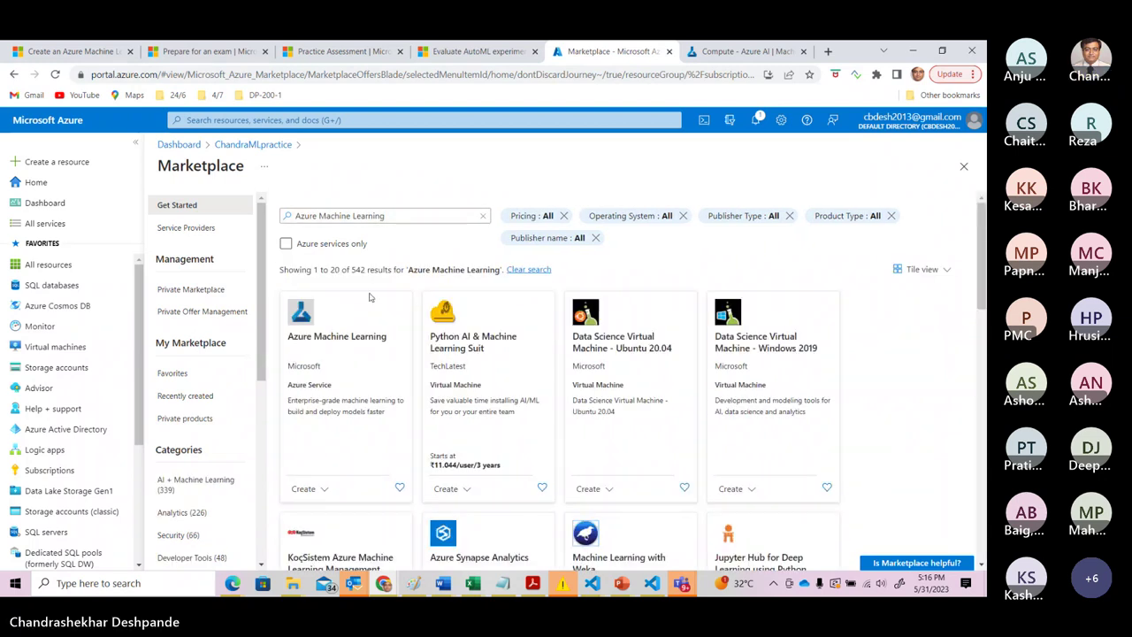
pyautogui.click(351, 363)
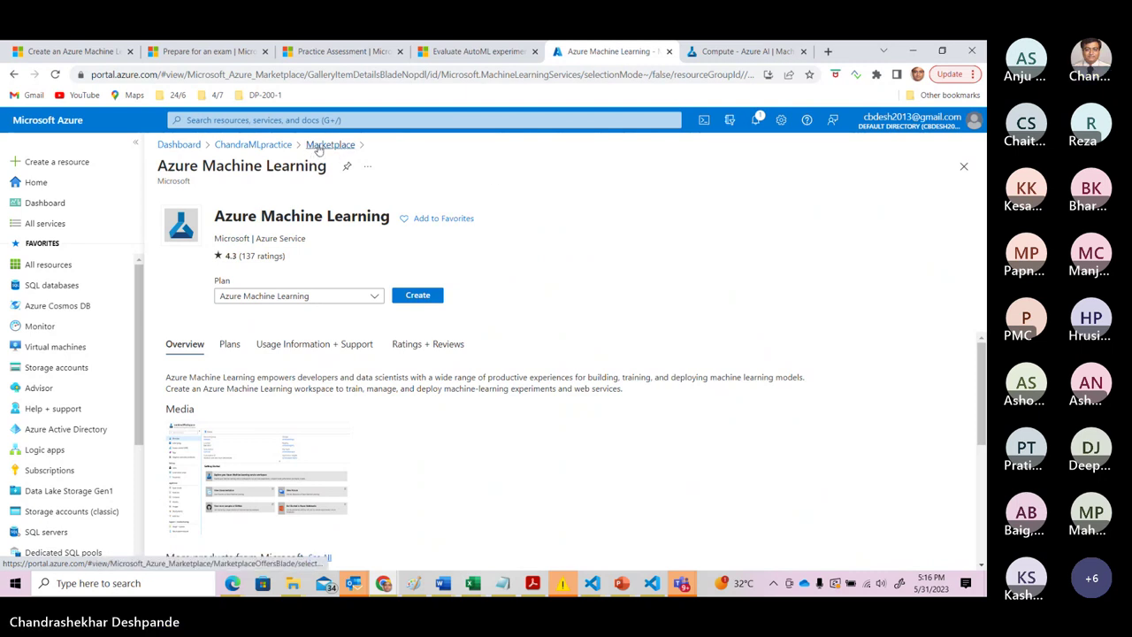
pyautogui.click(286, 145)
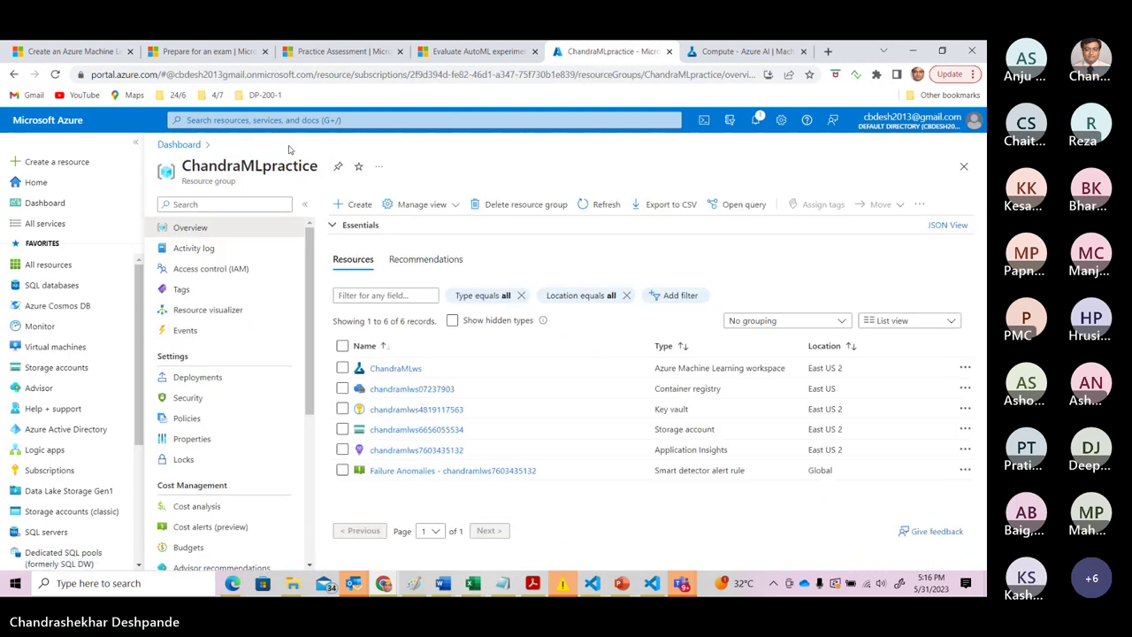
# Find Azure Machine Learning in the Marketplace and start creating a workspace in the ChandraMLpractice resource group.
pyautogui.click(360, 204)
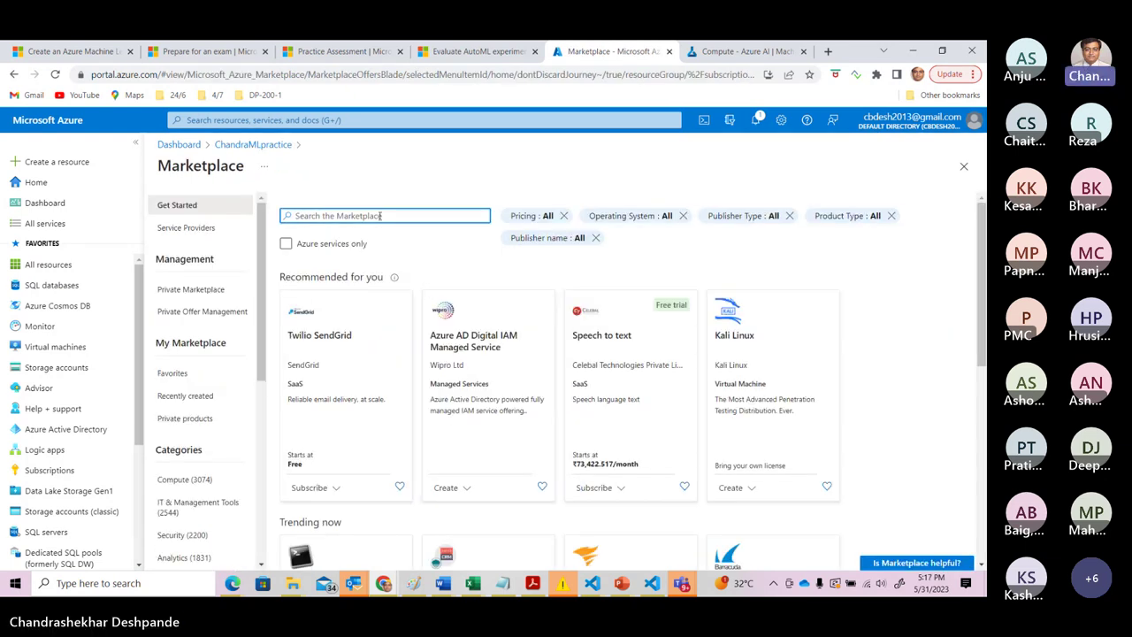
pyautogui.write('Machine')
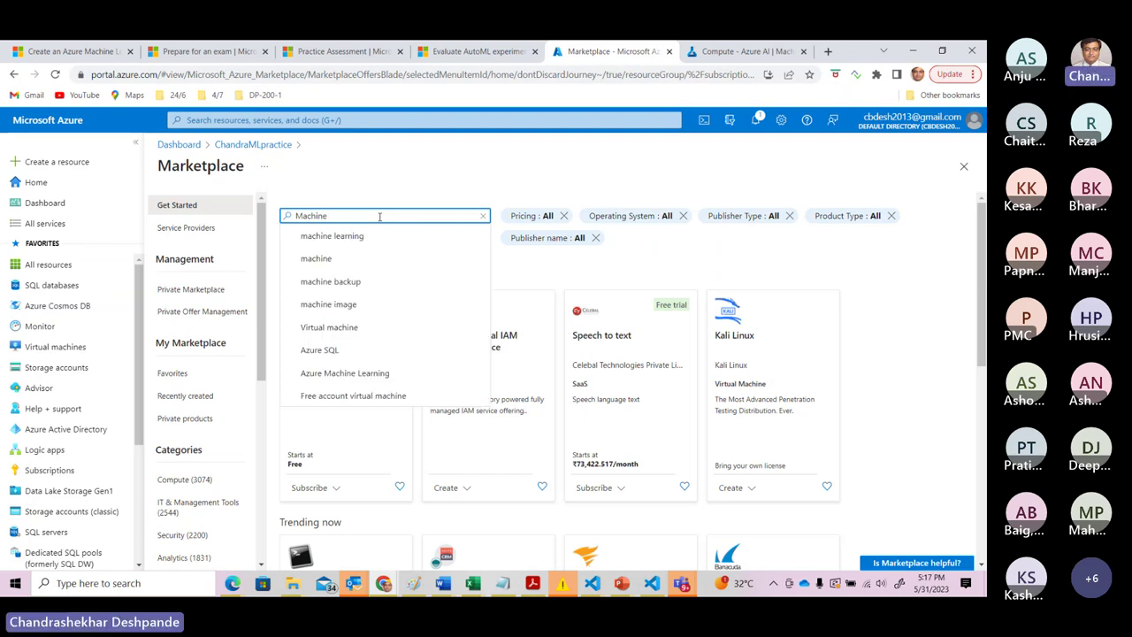
pyautogui.write(' Lea')
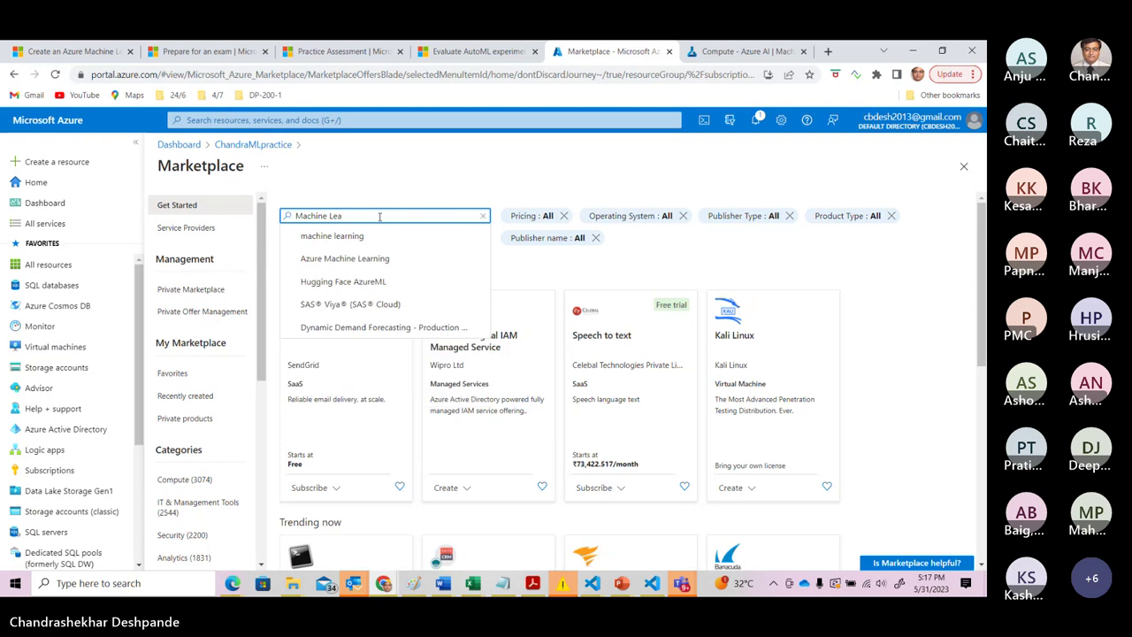
pyautogui.click(365, 258)
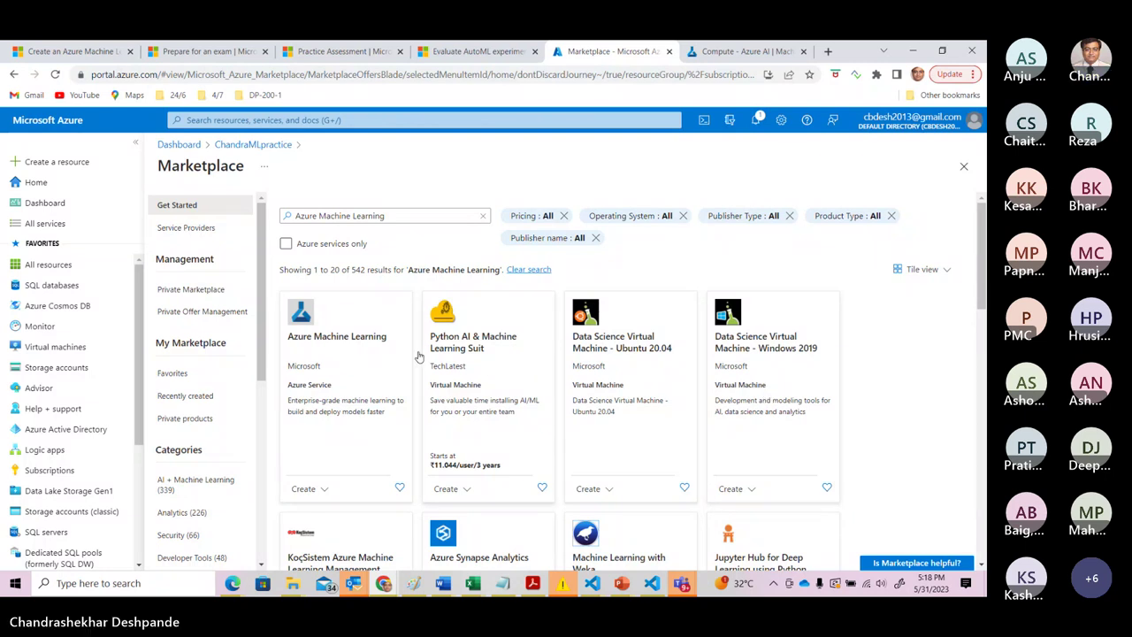
pyautogui.click(345, 338)
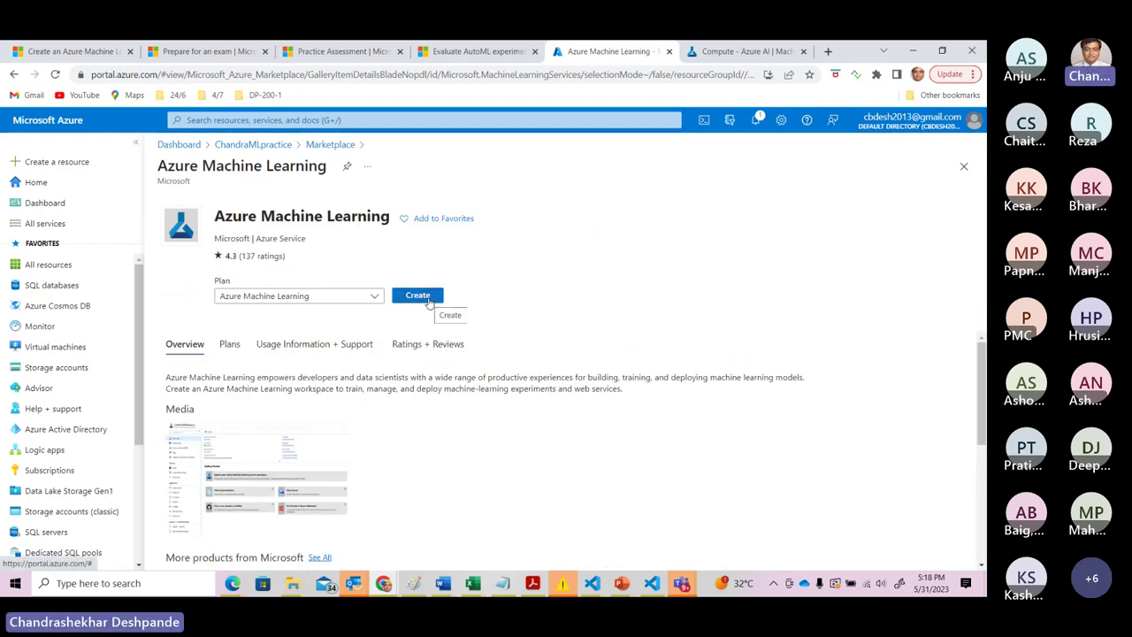
pyautogui.click(417, 296)
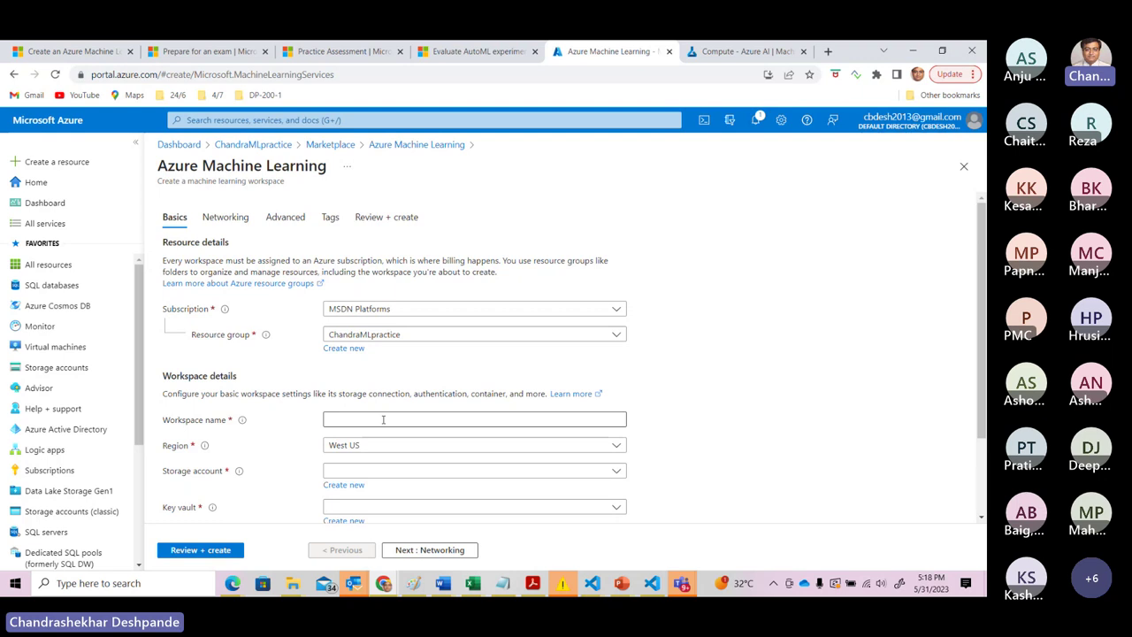
# Examine the required basic inputs of the new workspace, from workspace name and region to storage, key vault, application insights and container registry.
pyautogui.moveTo(244, 425)
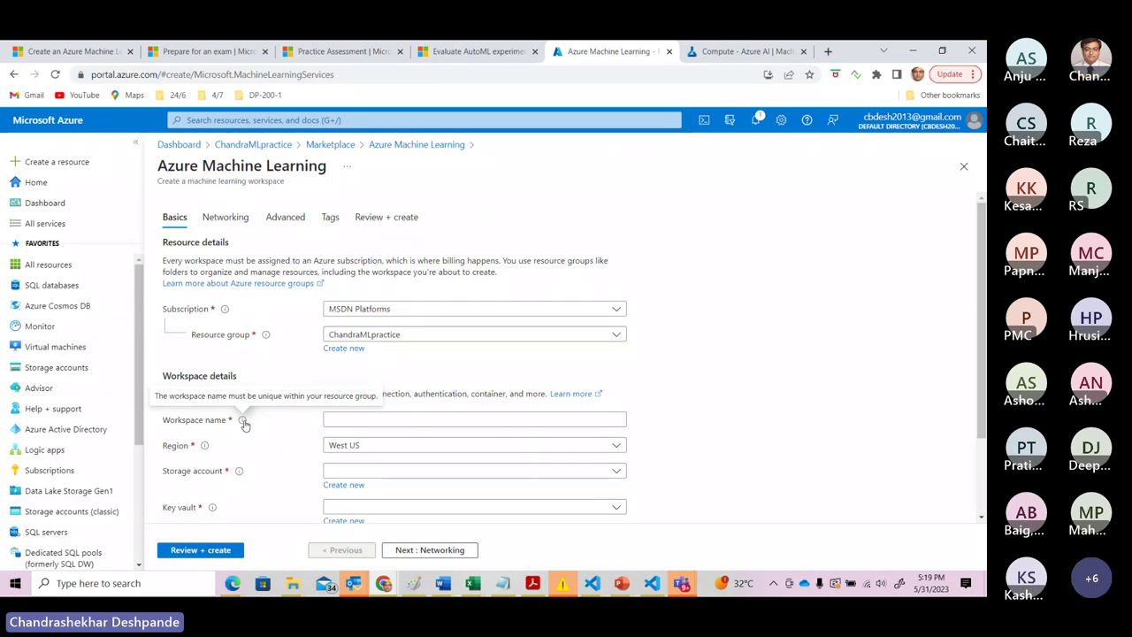
pyautogui.click(337, 419)
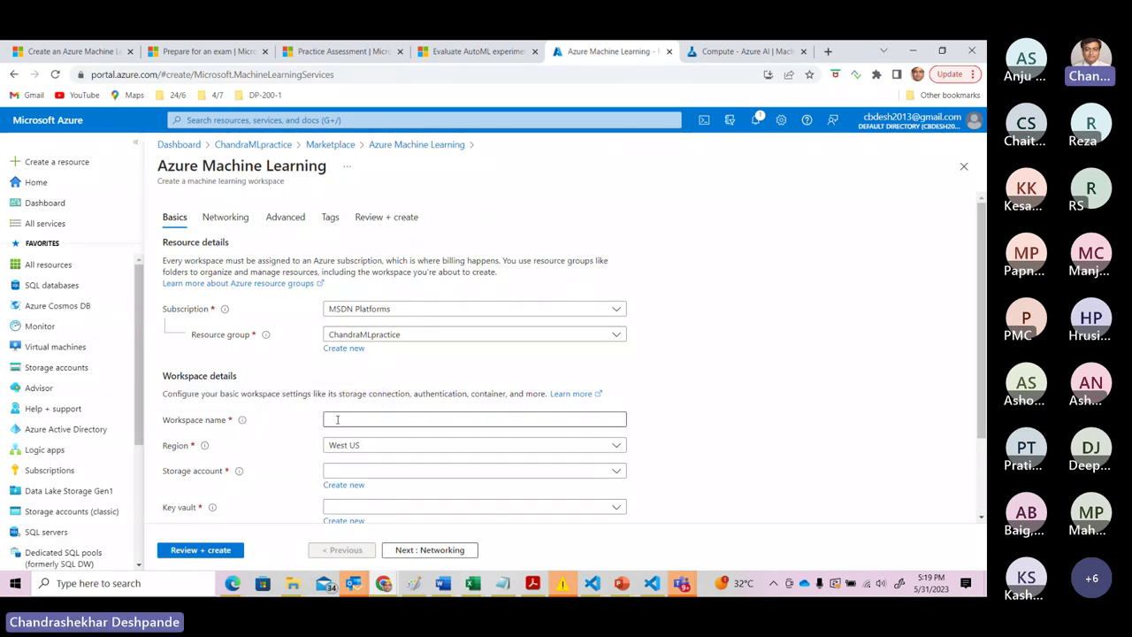
pyautogui.click(337, 420)
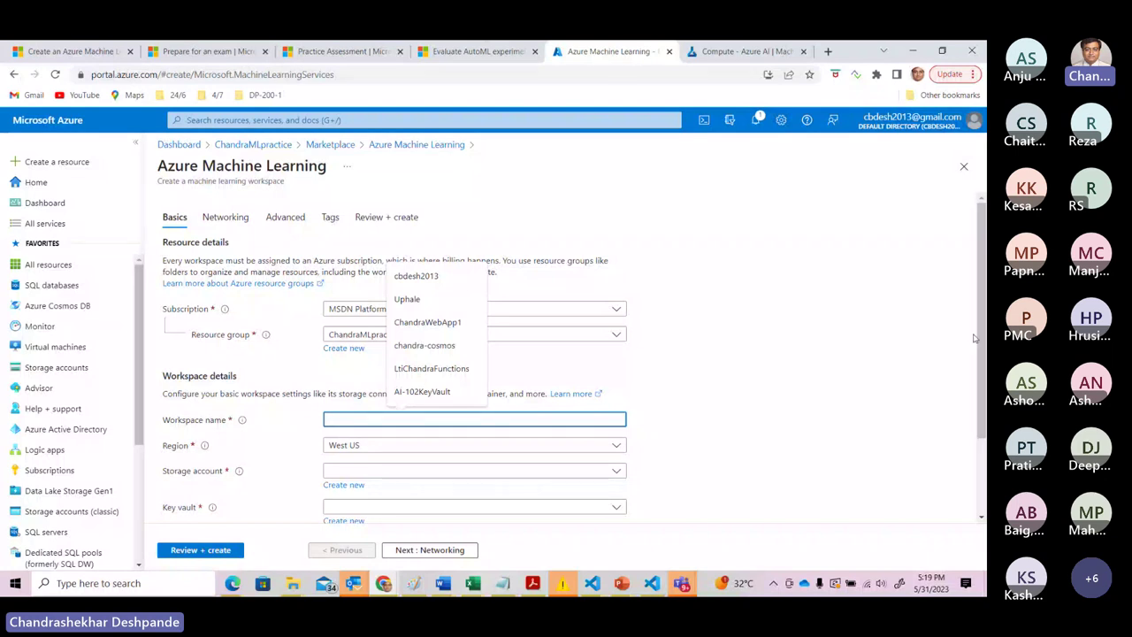
pyautogui.scroll(-1, 985, 317)
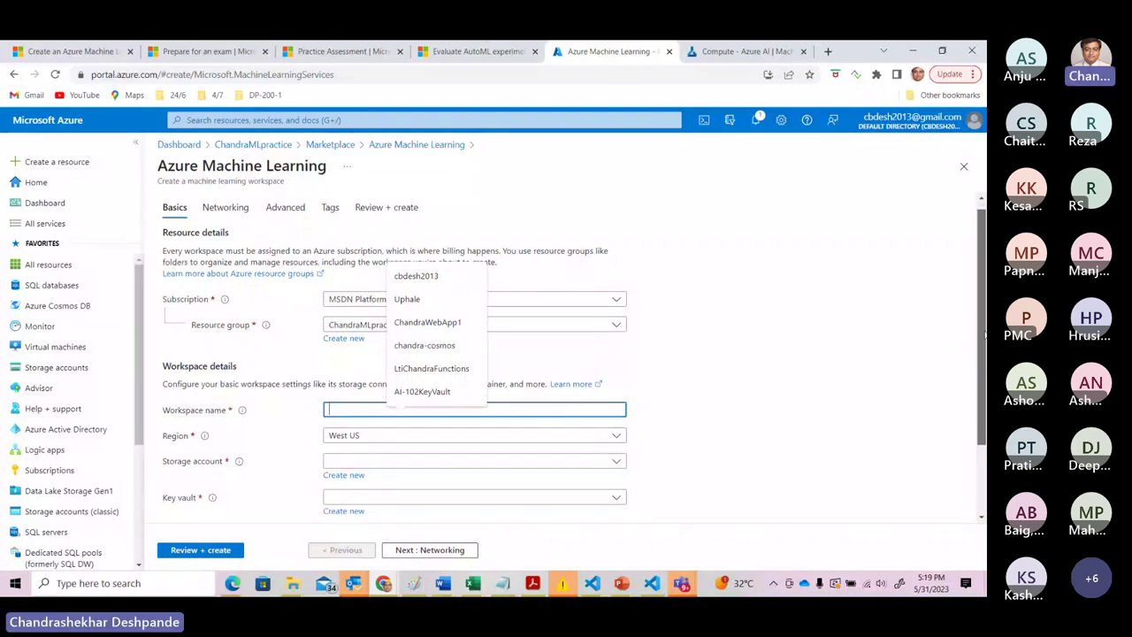
pyautogui.click(742, 422)
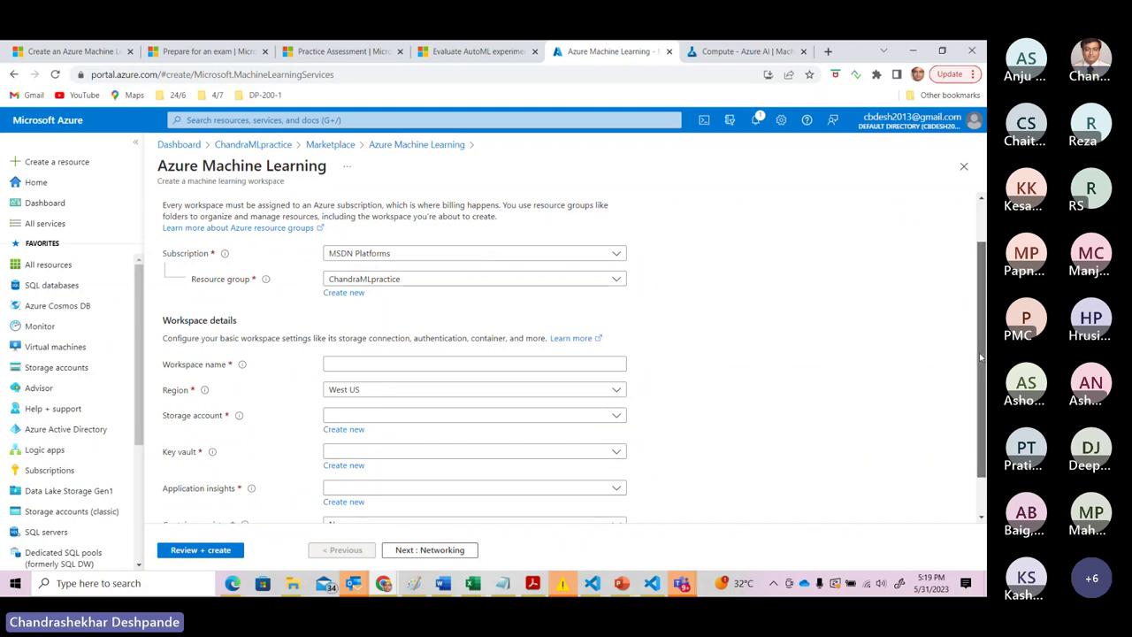
pyautogui.moveTo(980, 356); pyautogui.dragTo(982, 370)
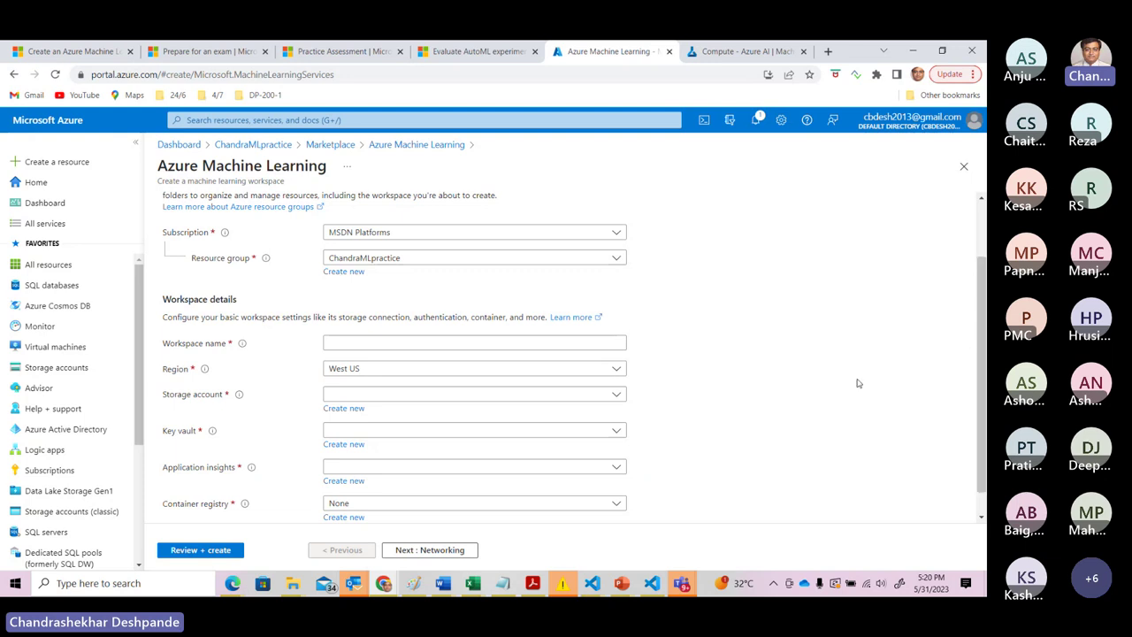
# Switch to the Teams meeting to check the chat for new questions, and return to the workspace creation form in the browser.
pyautogui.moveTo(681, 583)
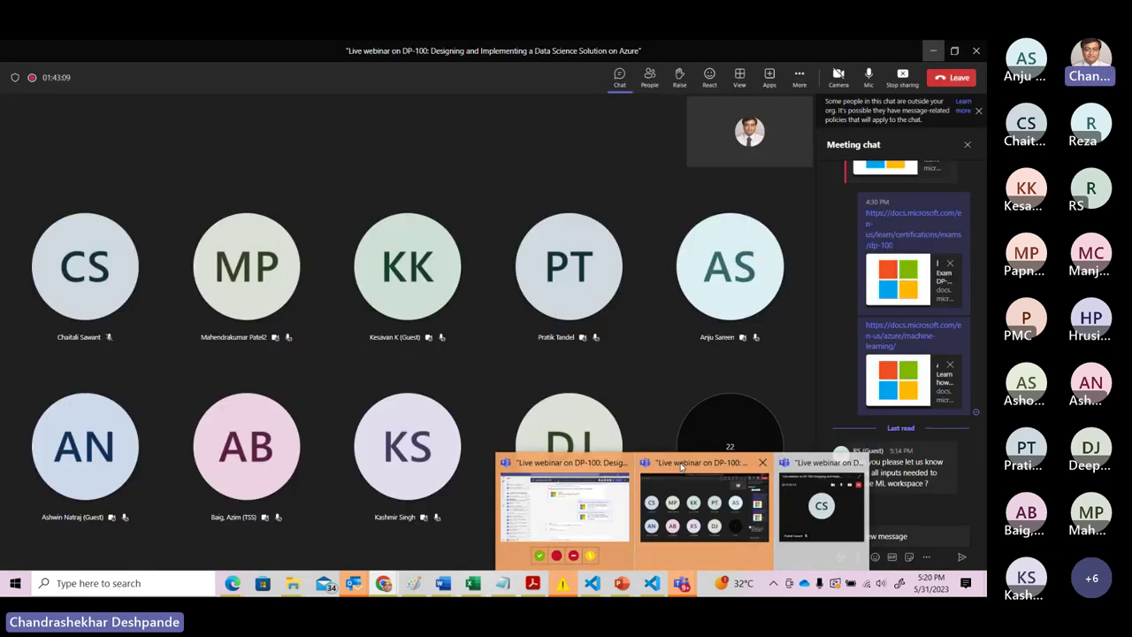
pyautogui.click(681, 466)
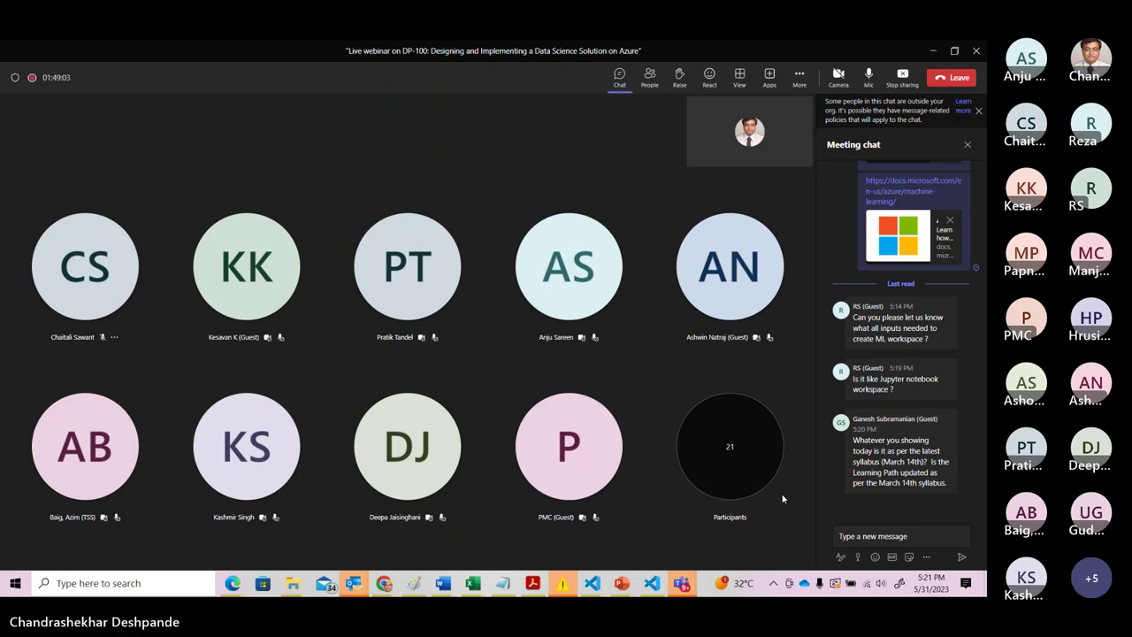
pyautogui.hotkey('alt', 'Tab')
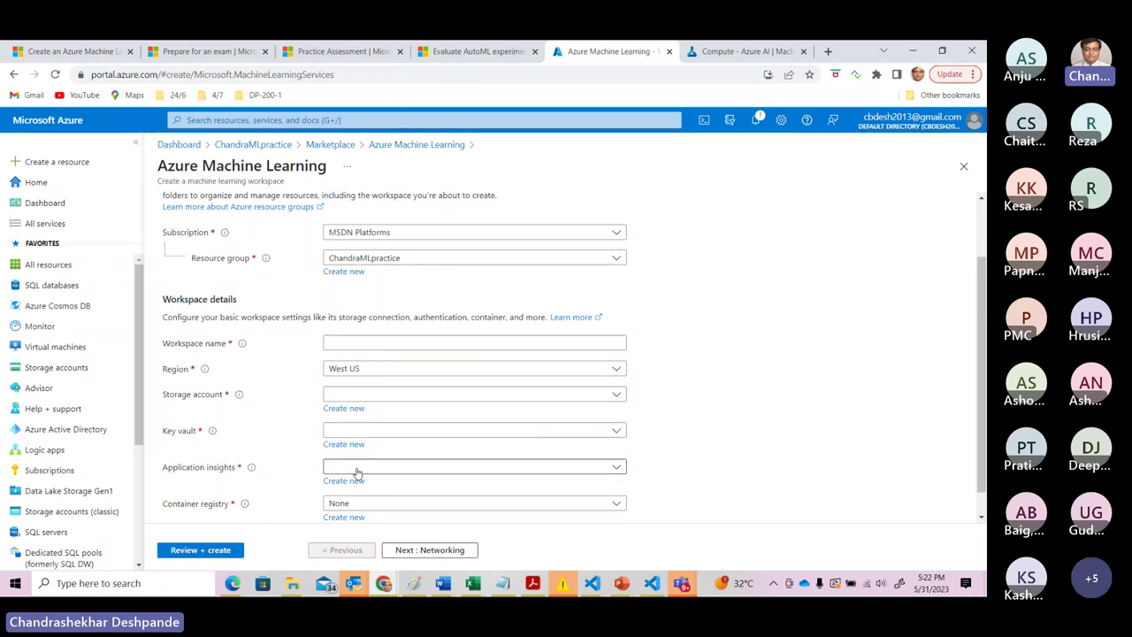
pyautogui.scroll(-1, 982, 380)
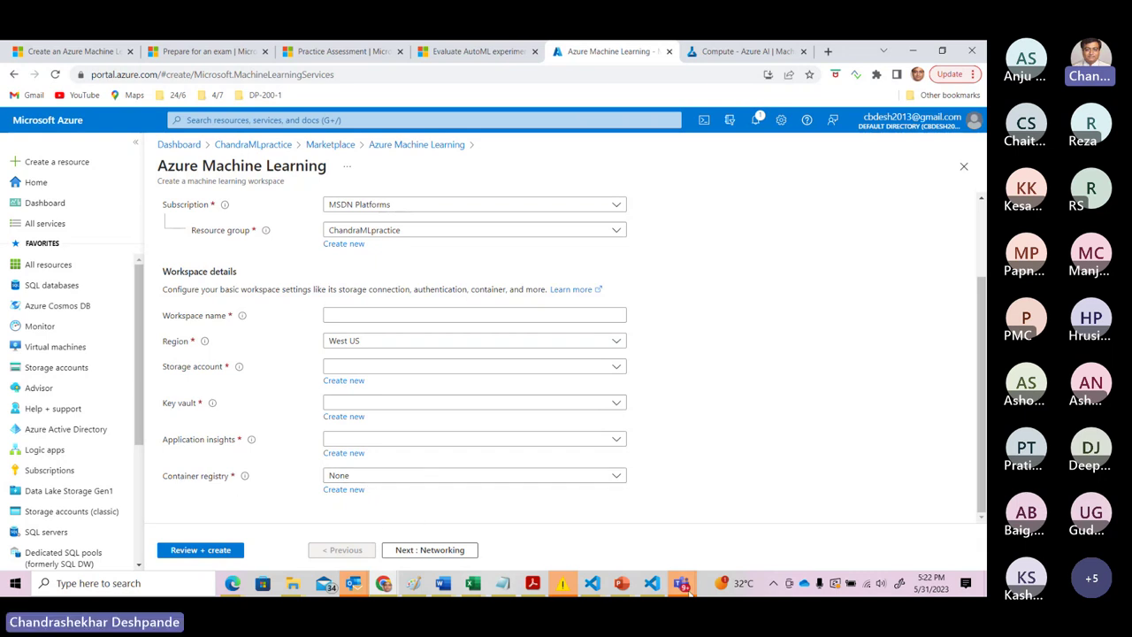
pyautogui.moveTo(687, 591)
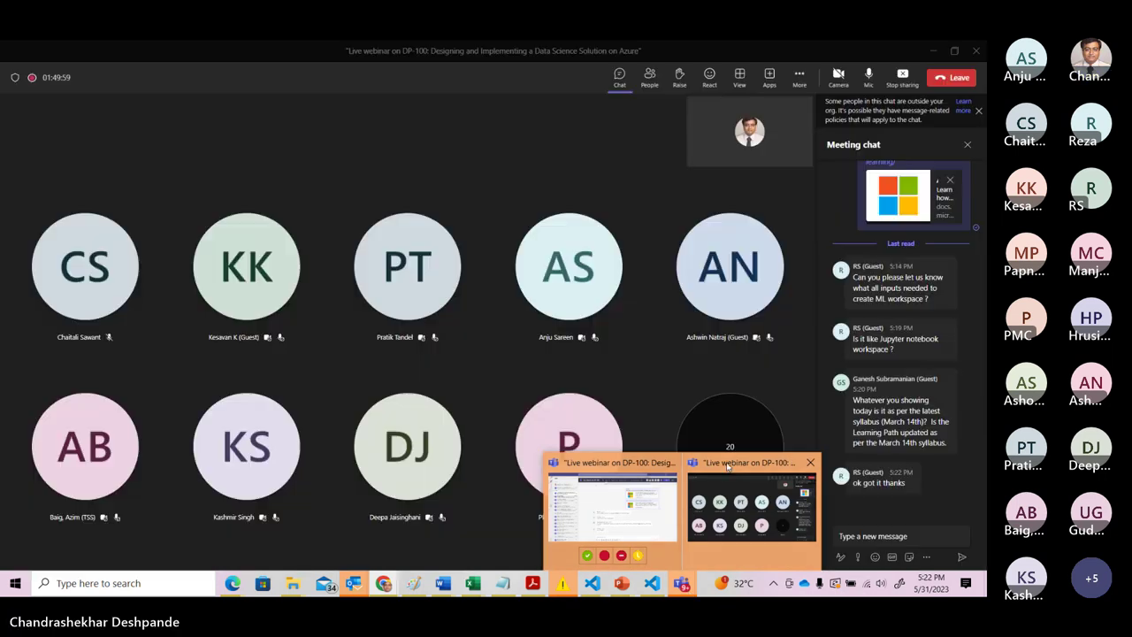
pyautogui.click(727, 467)
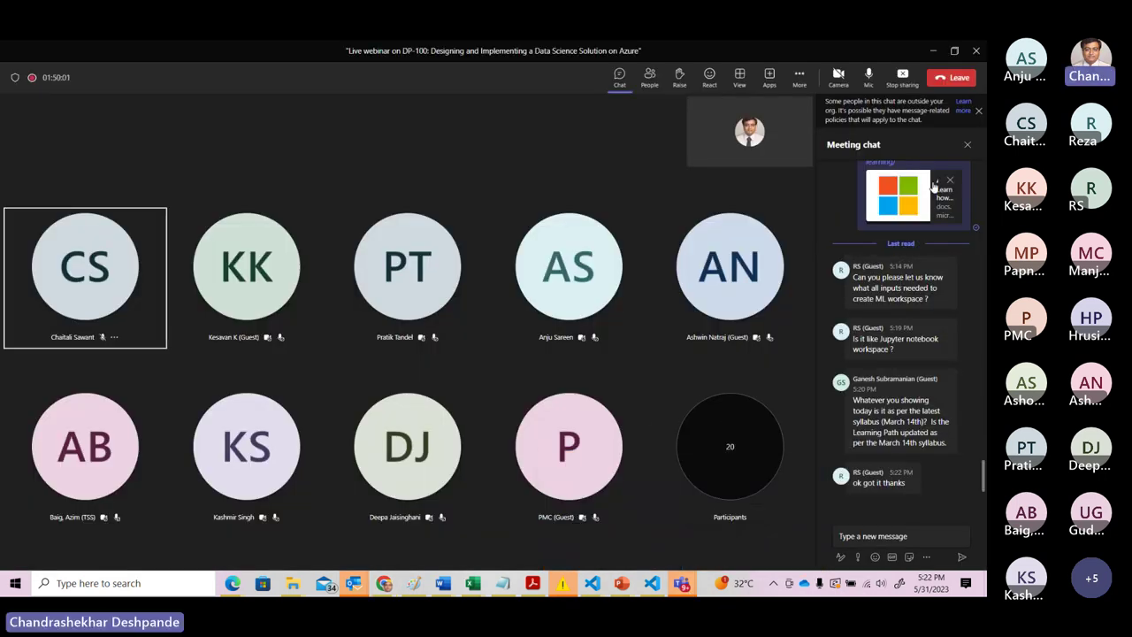
pyautogui.click(934, 51)
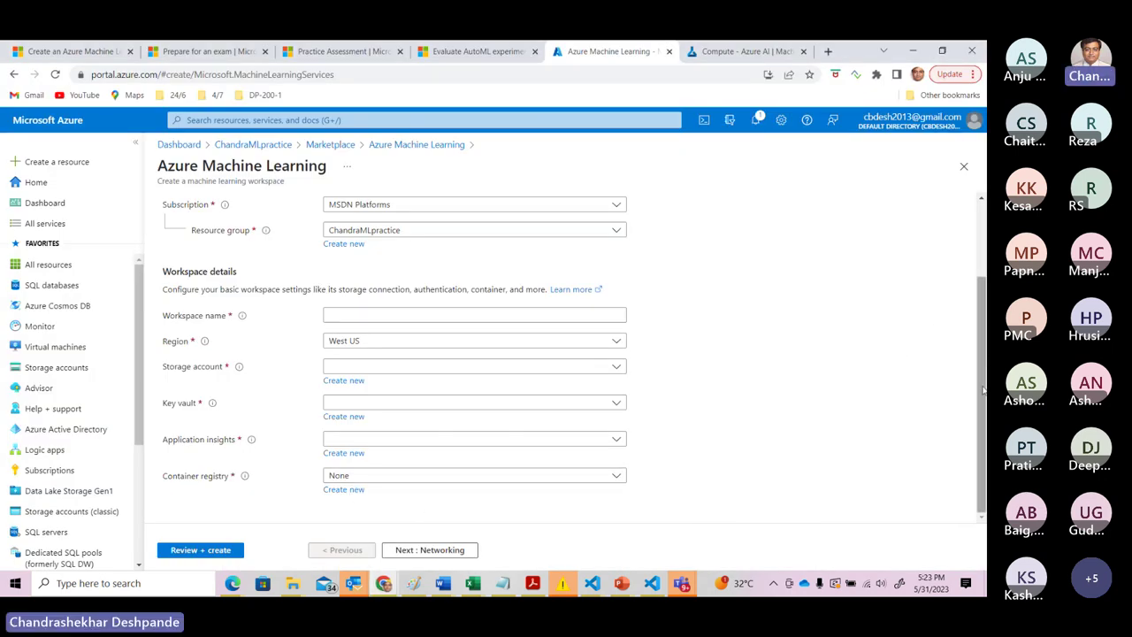
# Review the new workspace's Basics inputs, its network connectivity options, and its advanced managed identity and storage account access settings.
pyautogui.moveTo(982, 389); pyautogui.dragTo(984, 416)
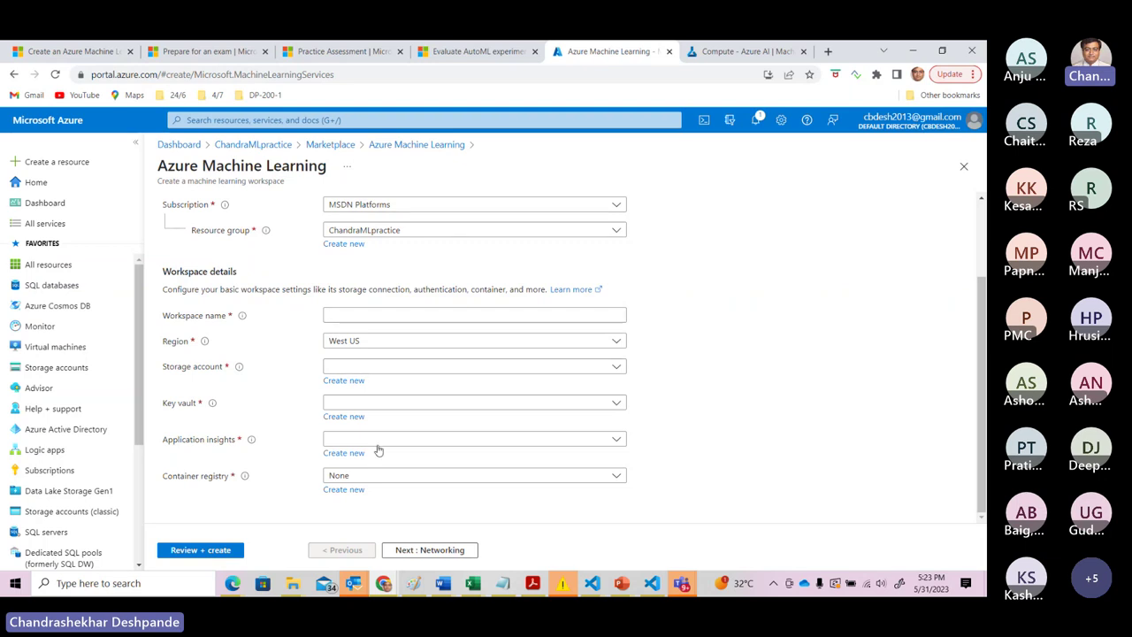
pyautogui.scroll(2, 976, 274)
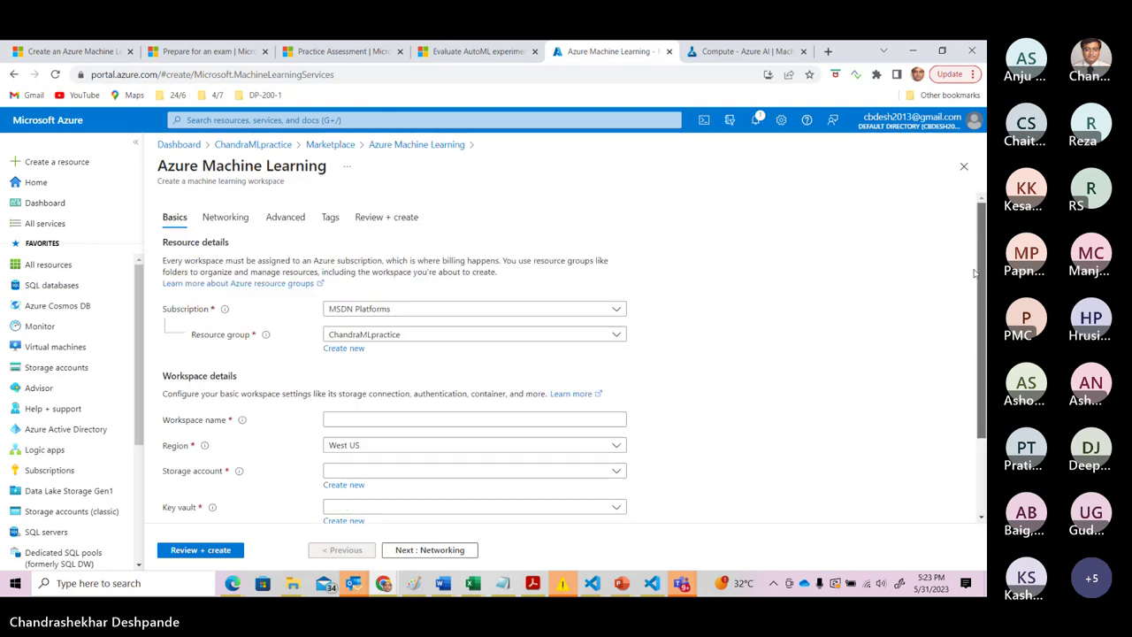
pyautogui.click(232, 223)
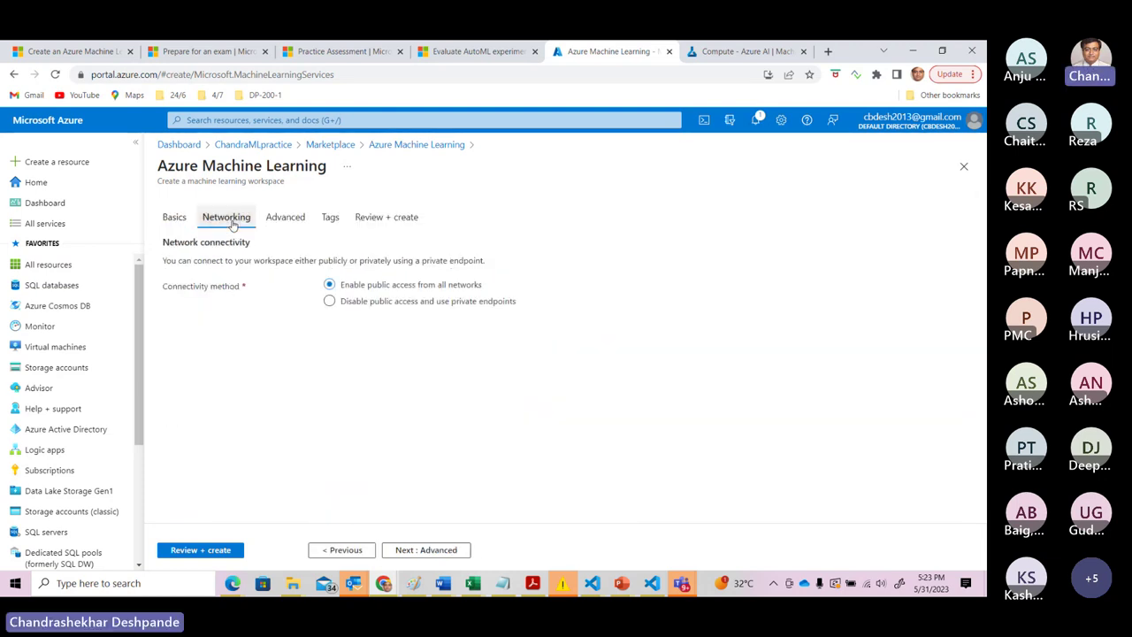
pyautogui.click(292, 223)
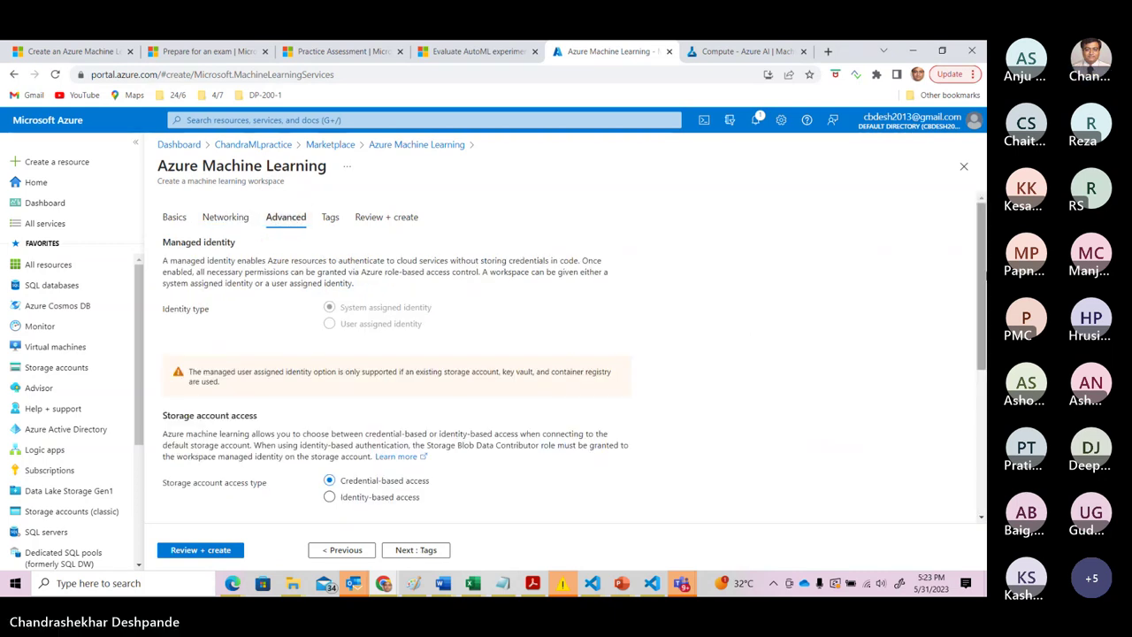
pyautogui.moveTo(983, 268)
pyautogui.mouseDown()
pyautogui.moveTo(977, 434)
pyautogui.moveTo(984, 257)
pyautogui.mouseUp()
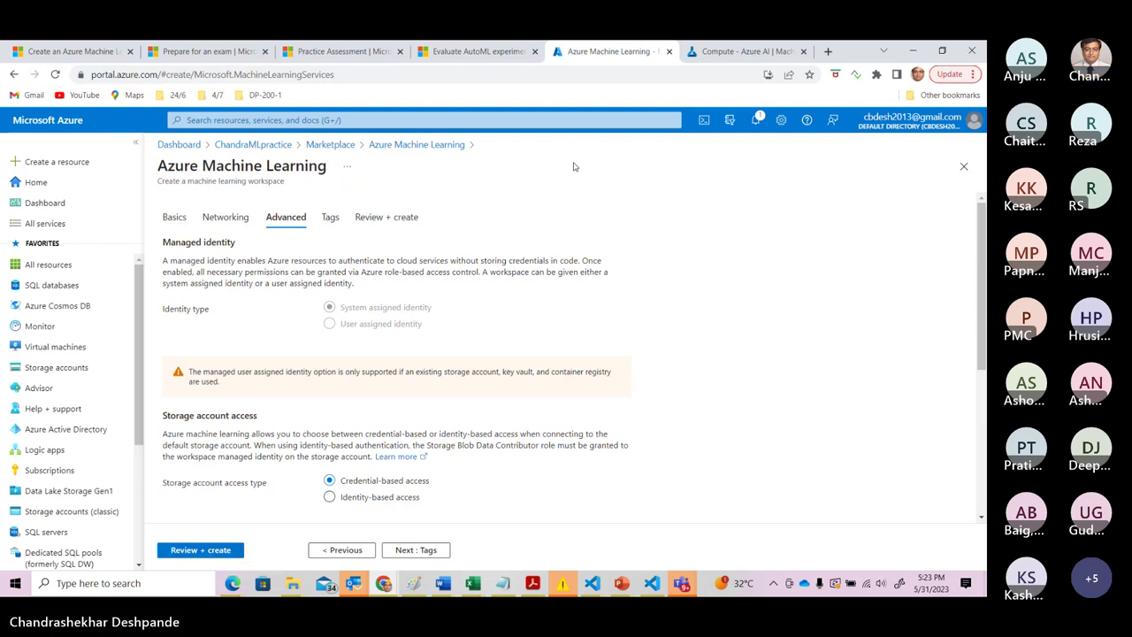
# Leave the creation form, open the ChandraMLws workspace from the ChandraMLpractice resource group, and return to the Machine Learning studio's Compute page.
pyautogui.click(269, 148)
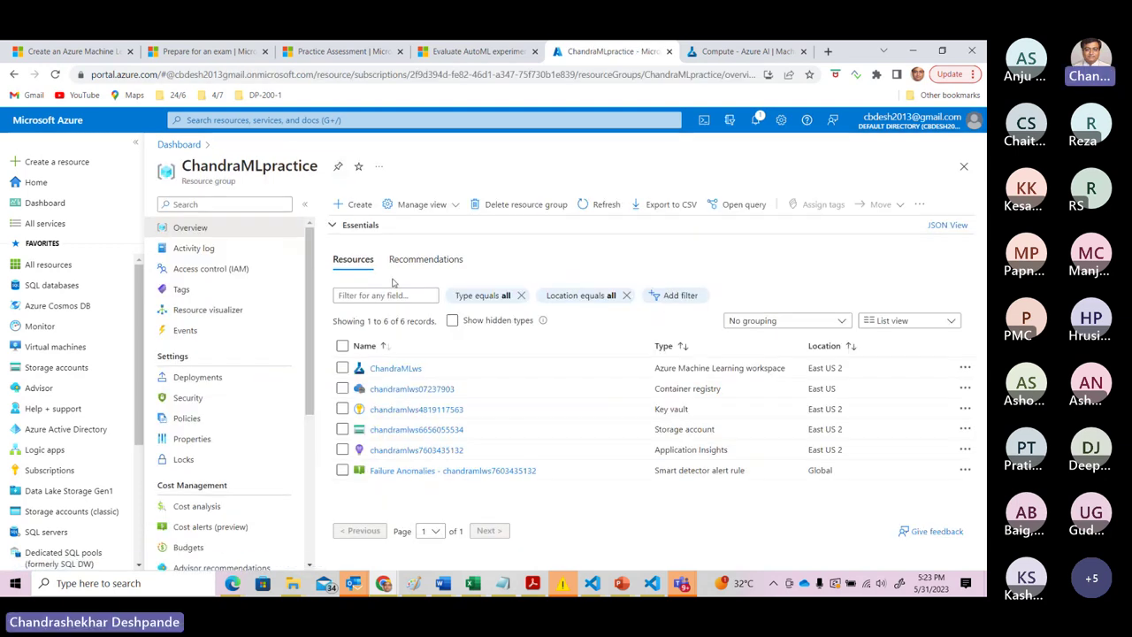
pyautogui.click(407, 372)
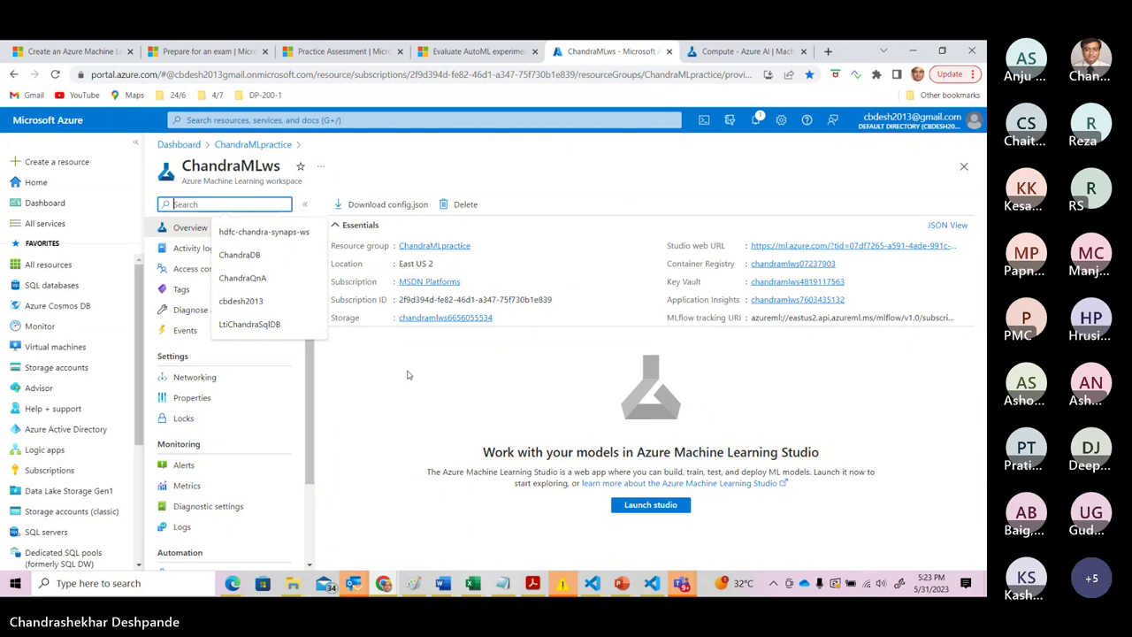
pyautogui.click(500, 385)
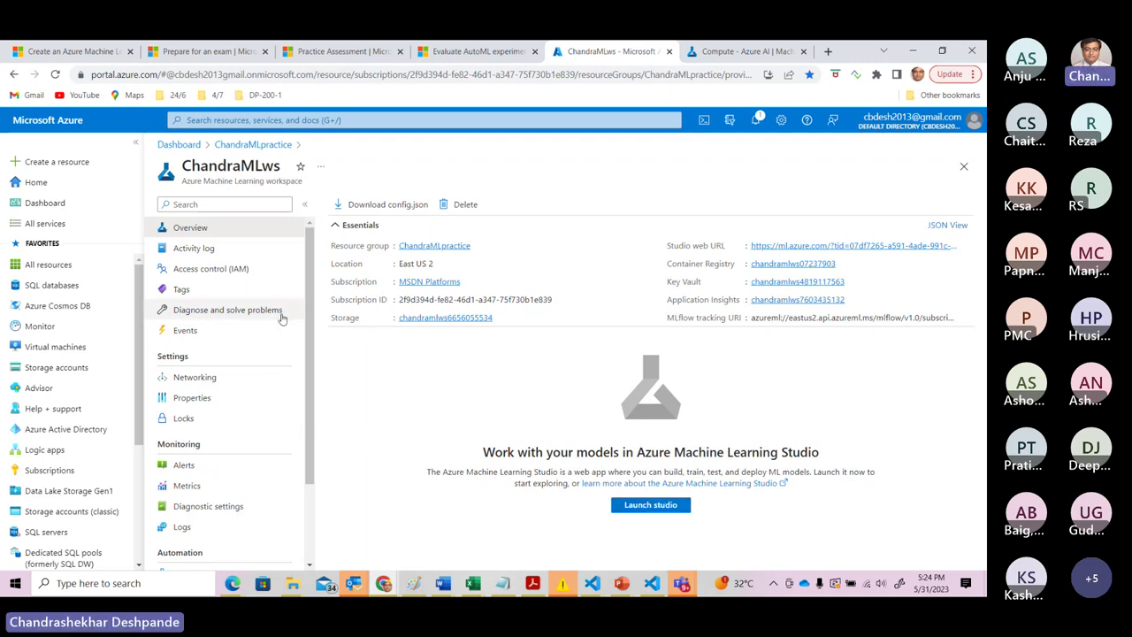
pyautogui.moveTo(310, 270)
pyautogui.mouseDown()
pyautogui.moveTo(307, 352)
pyautogui.moveTo(305, 268)
pyautogui.mouseUp()
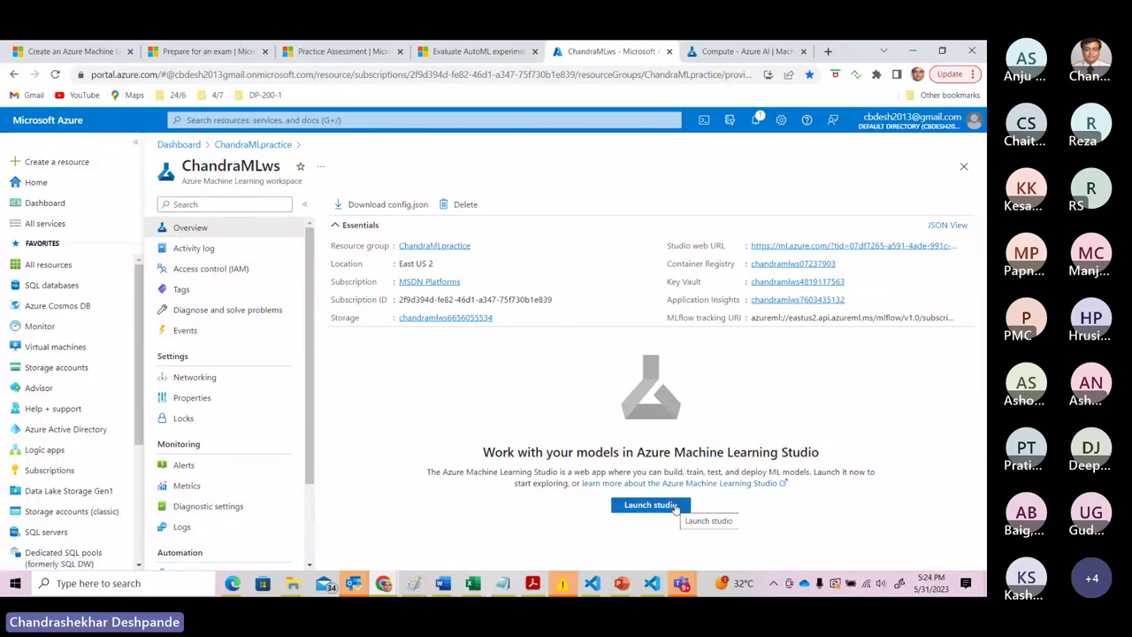
pyautogui.click(736, 52)
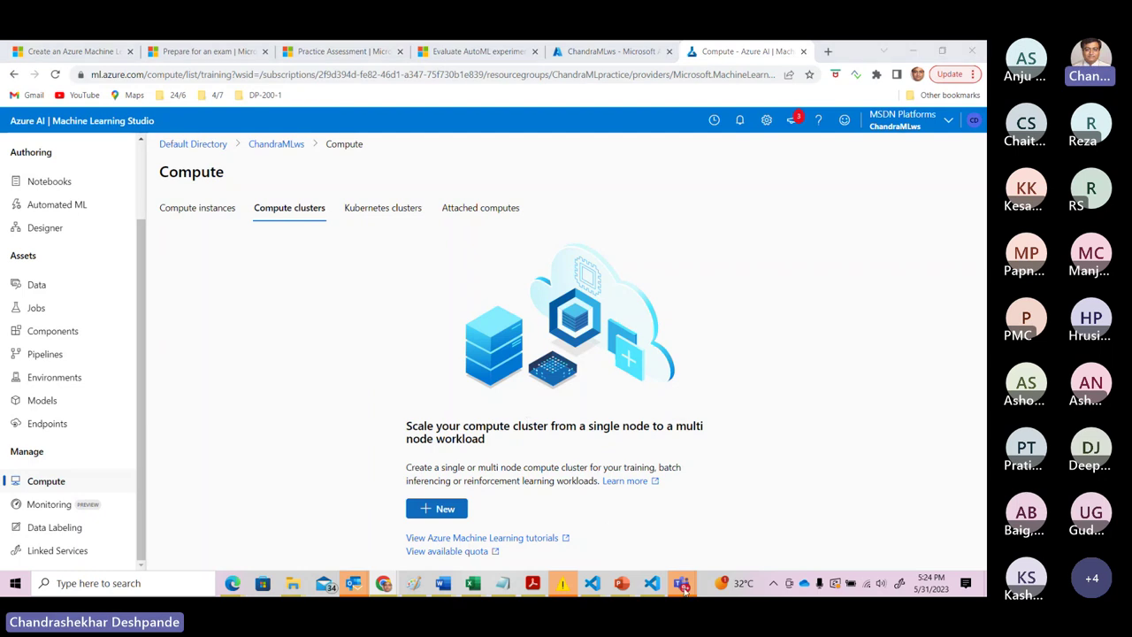
# Switch to the Teams meeting to read the question about learning links for exam subtopics, and return to the studio.
pyautogui.moveTo(683, 584)
pyautogui.click(686, 468)
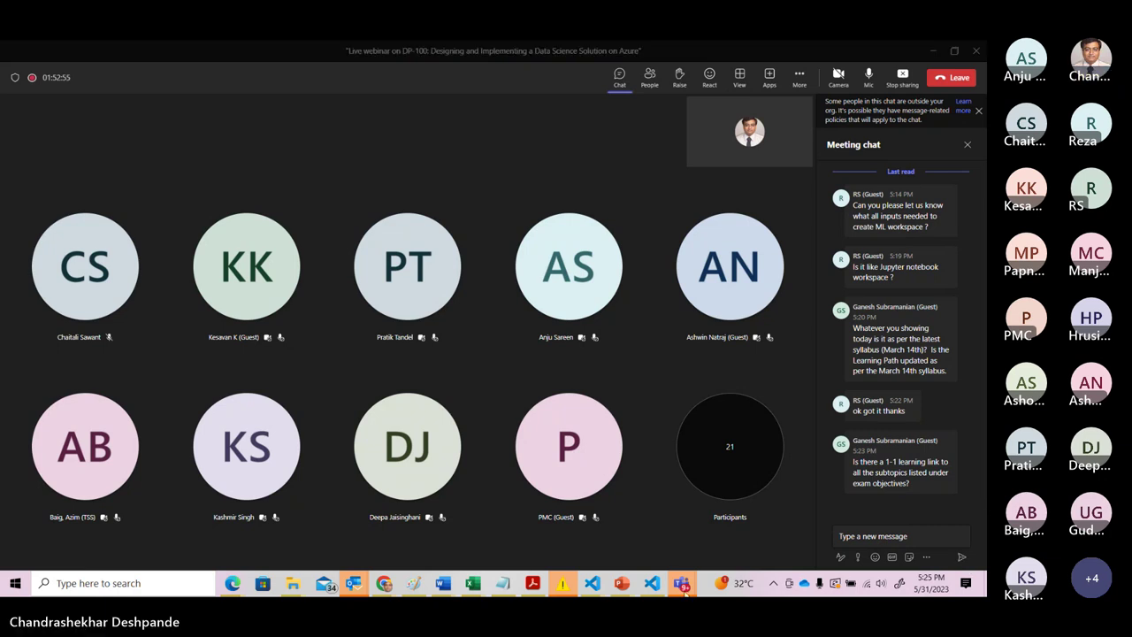
pyautogui.moveTo(683, 588)
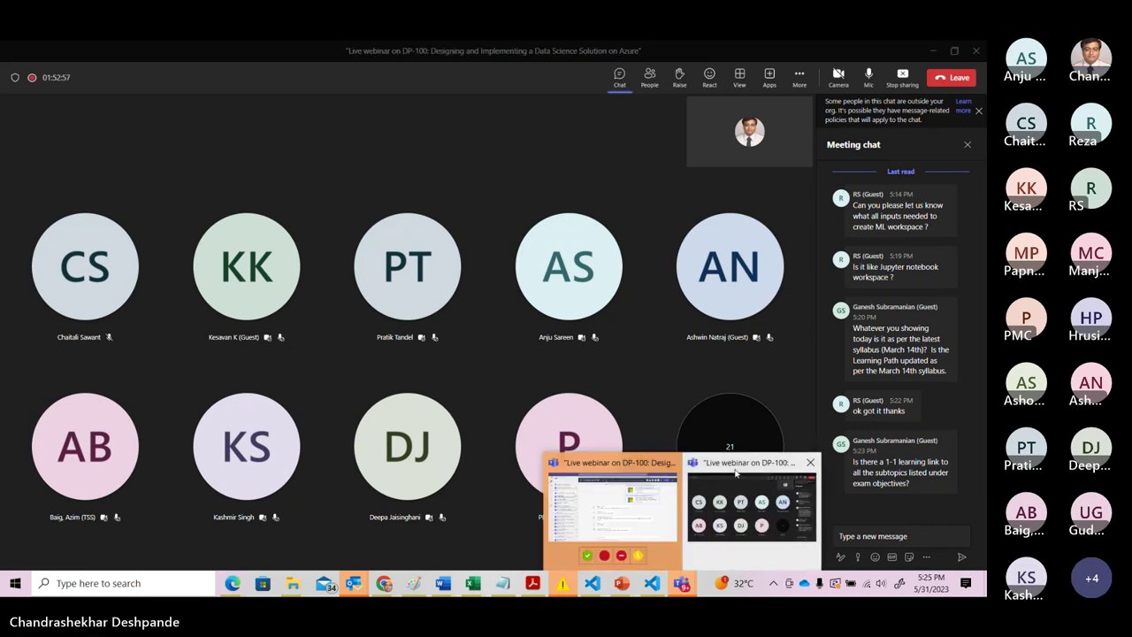
pyautogui.click(735, 473)
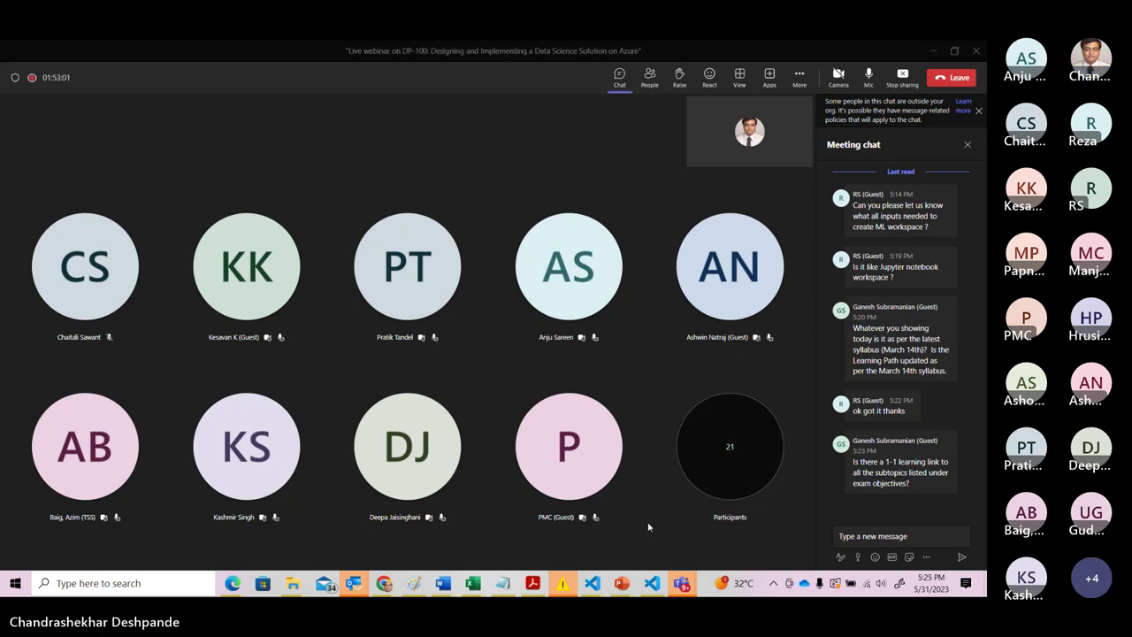
pyautogui.hotkey('alt', 'Tab')
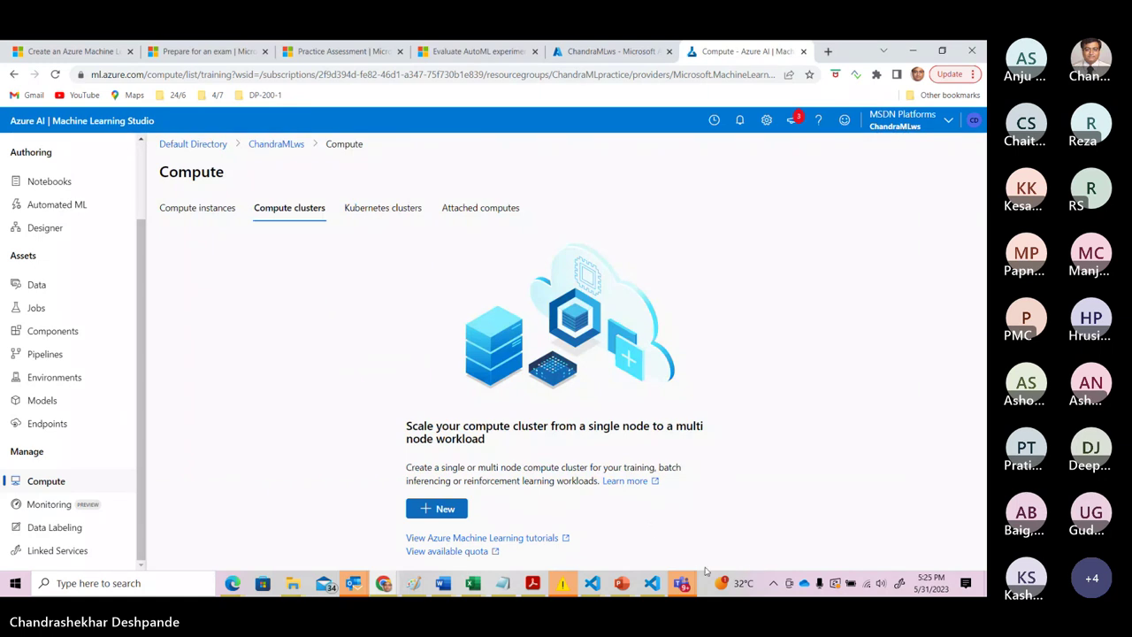
pyautogui.moveTo(682, 586)
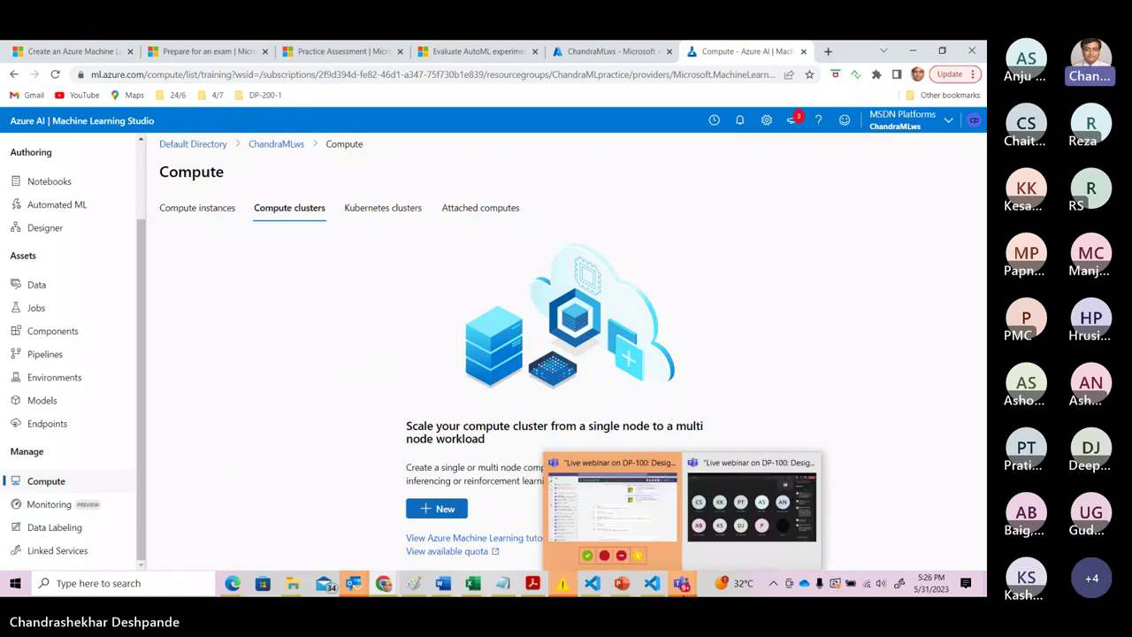
pyautogui.moveTo(725, 471)
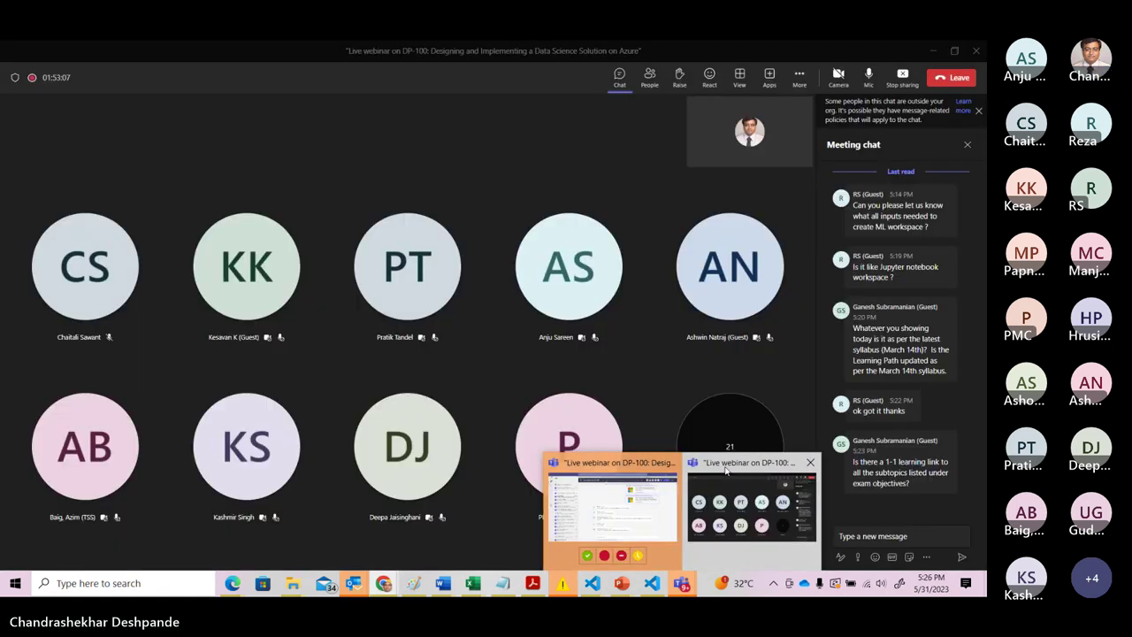
pyautogui.click(726, 472)
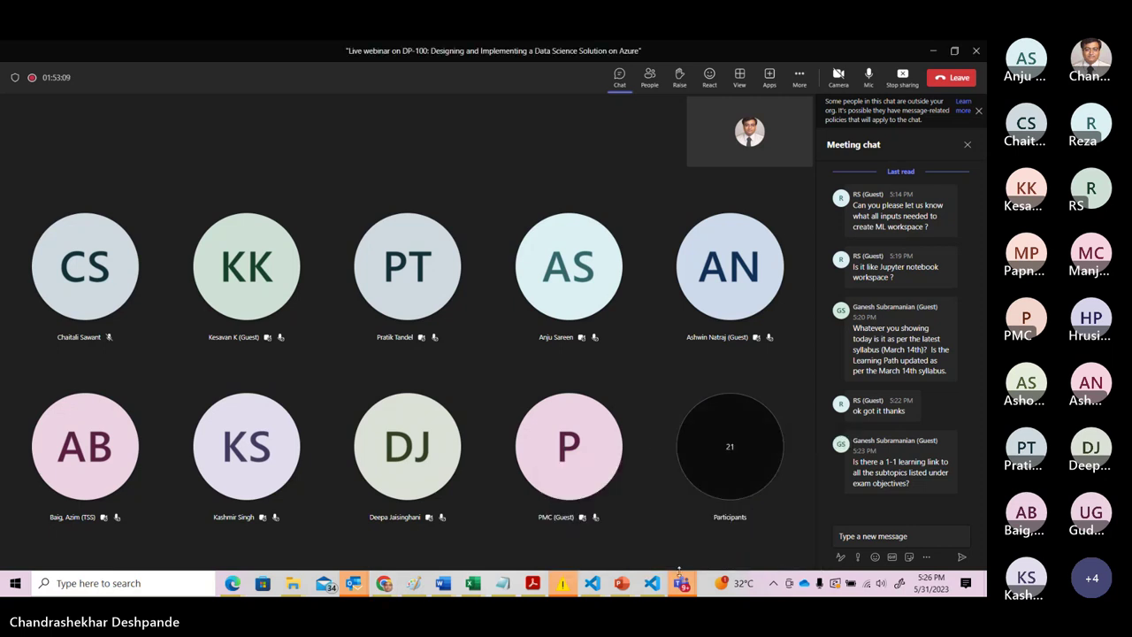
pyautogui.moveTo(684, 586)
pyautogui.click(739, 492)
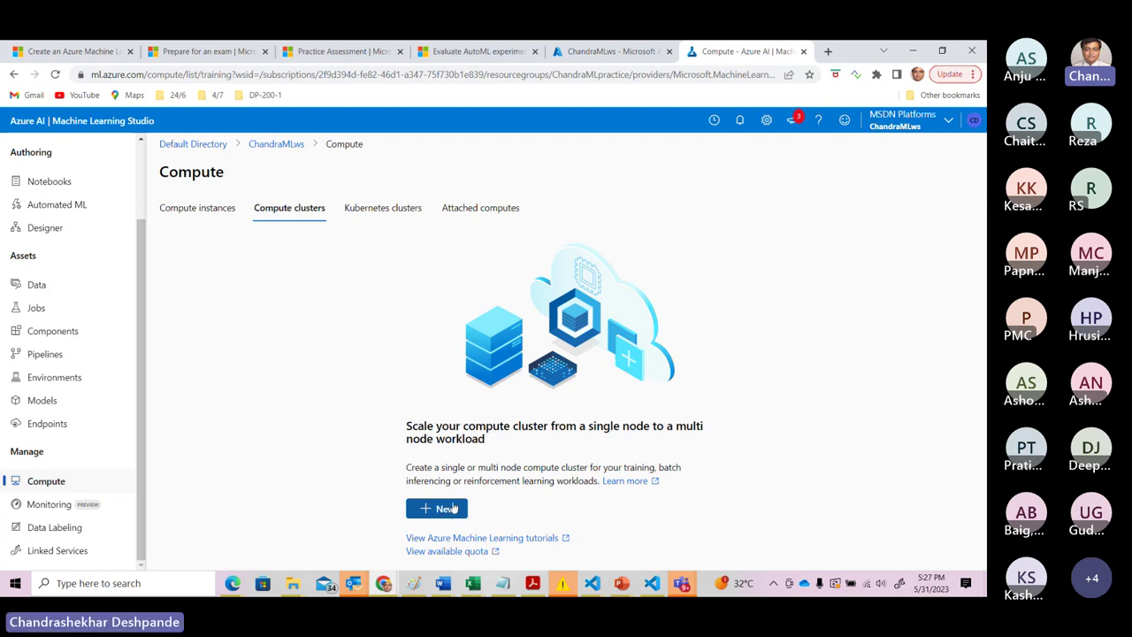
# View the Kubernetes clusters and attached computes options on the studio's Compute page.
pyautogui.click(389, 214)
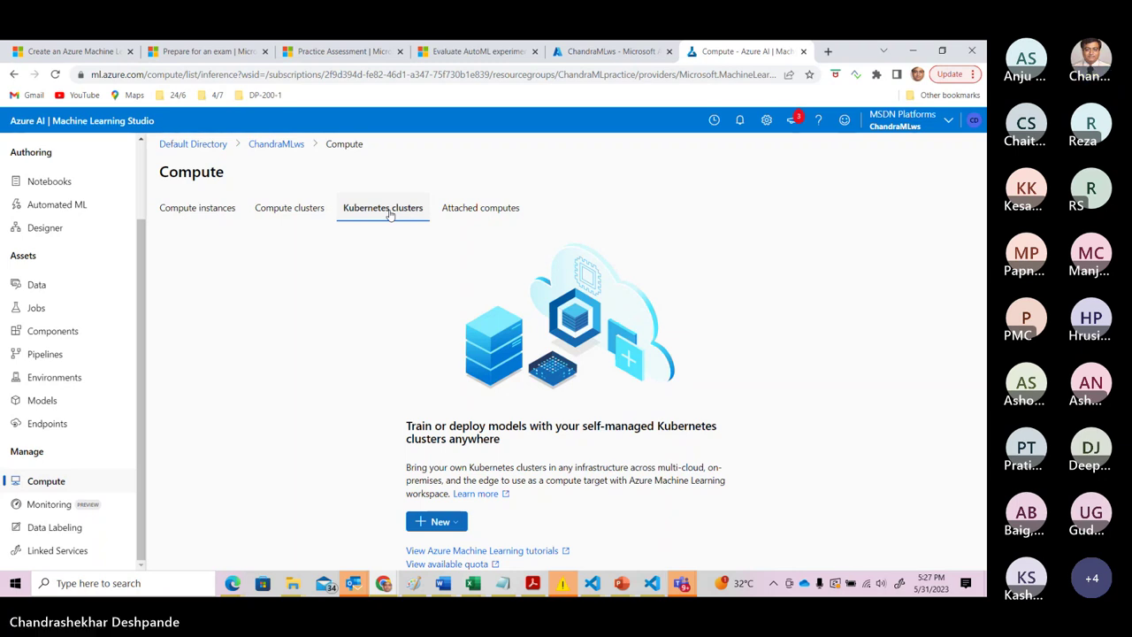
pyautogui.click(480, 209)
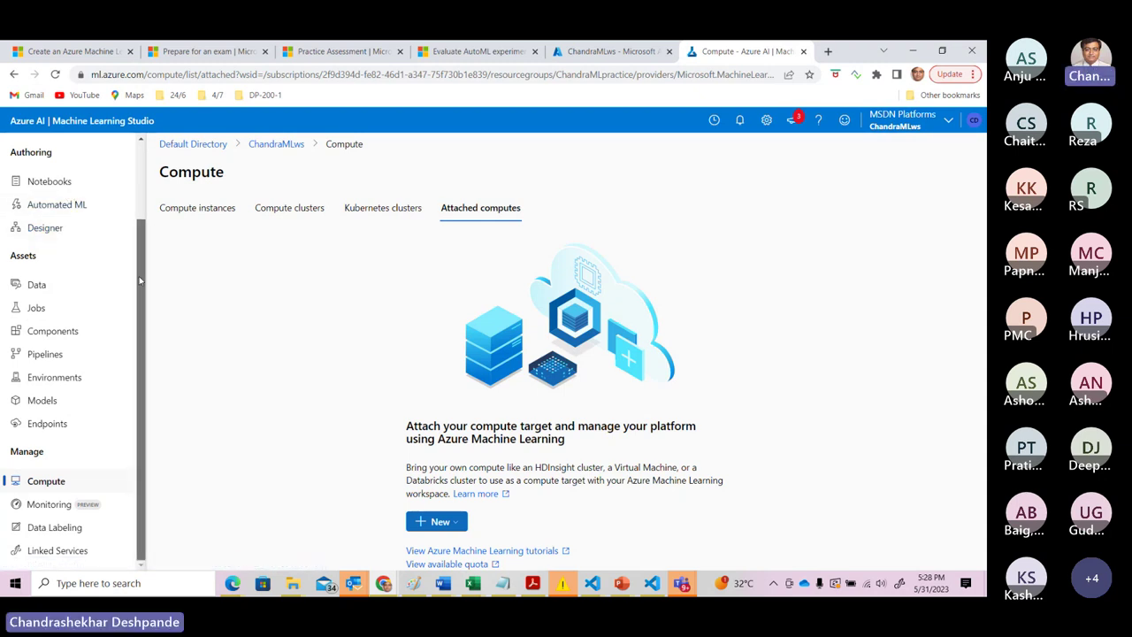
pyautogui.scroll(1, 142, 241)
pyautogui.scroll(1, 142, 241)
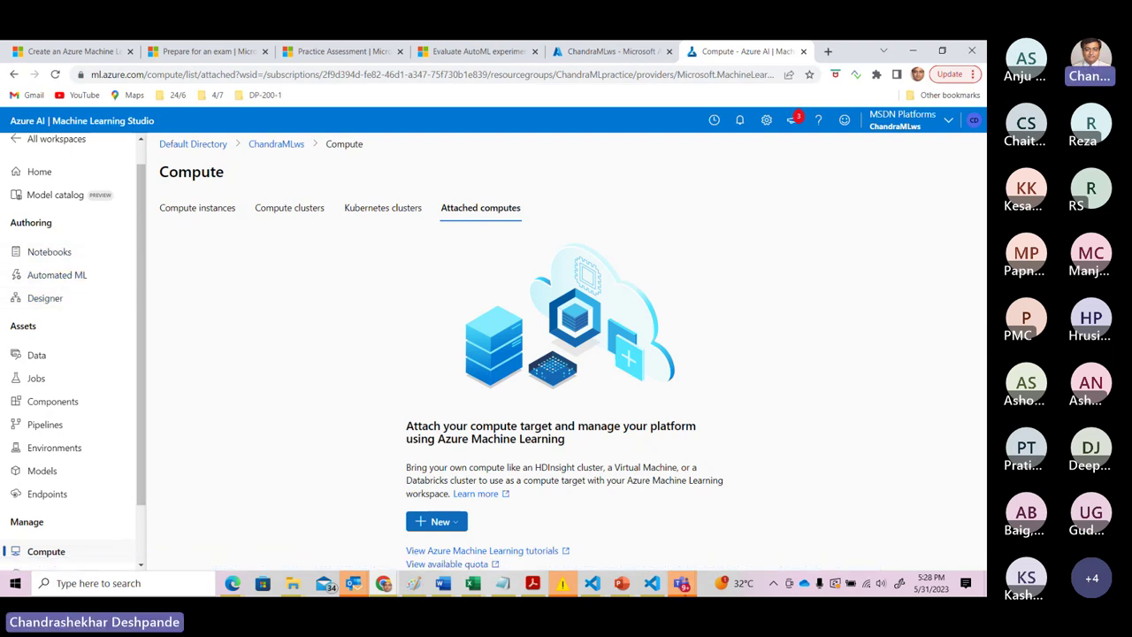
# Check the latest Teams meeting chat message, and open the Automated ML page in Azure Machine Learning studio.
pyautogui.moveTo(683, 586)
pyautogui.click(749, 472)
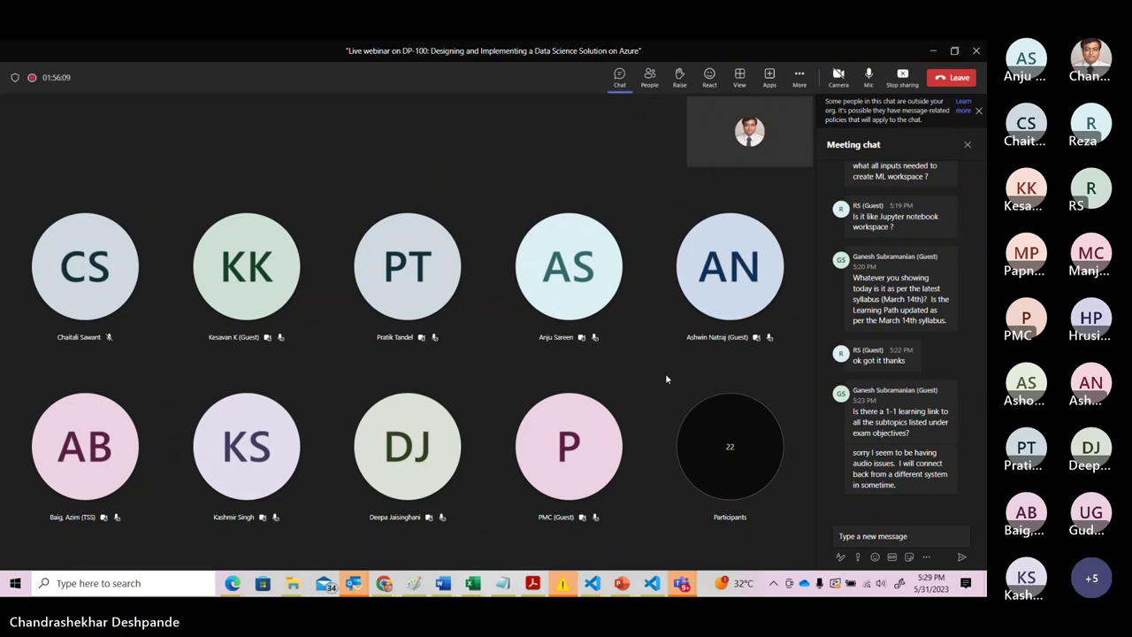
pyautogui.hotkey('alt', 'Tab')
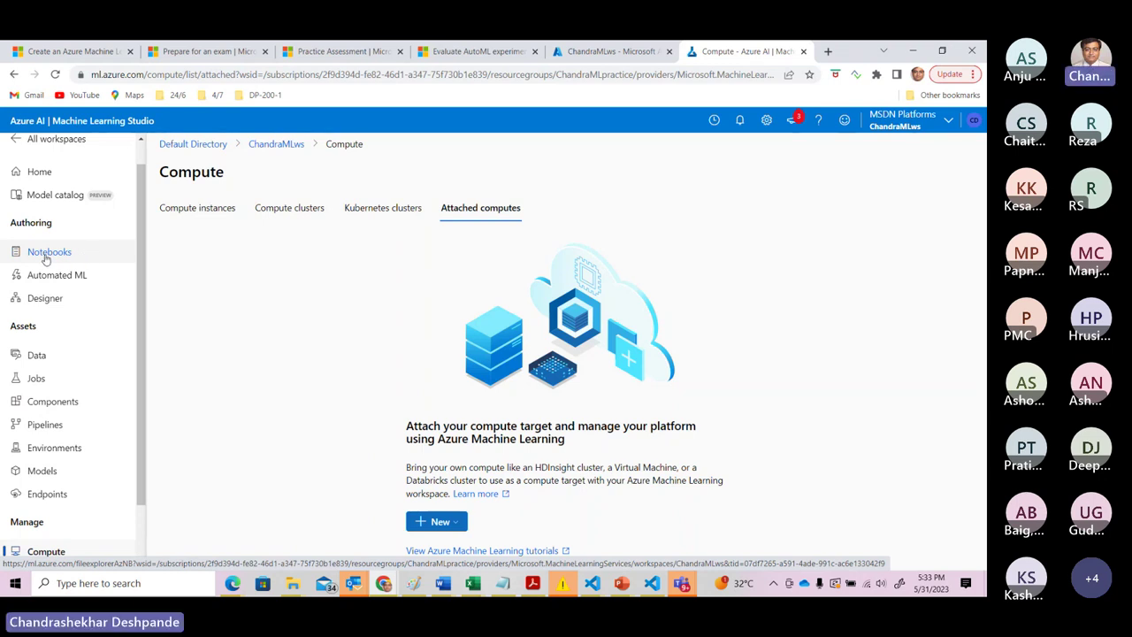
pyautogui.click(92, 281)
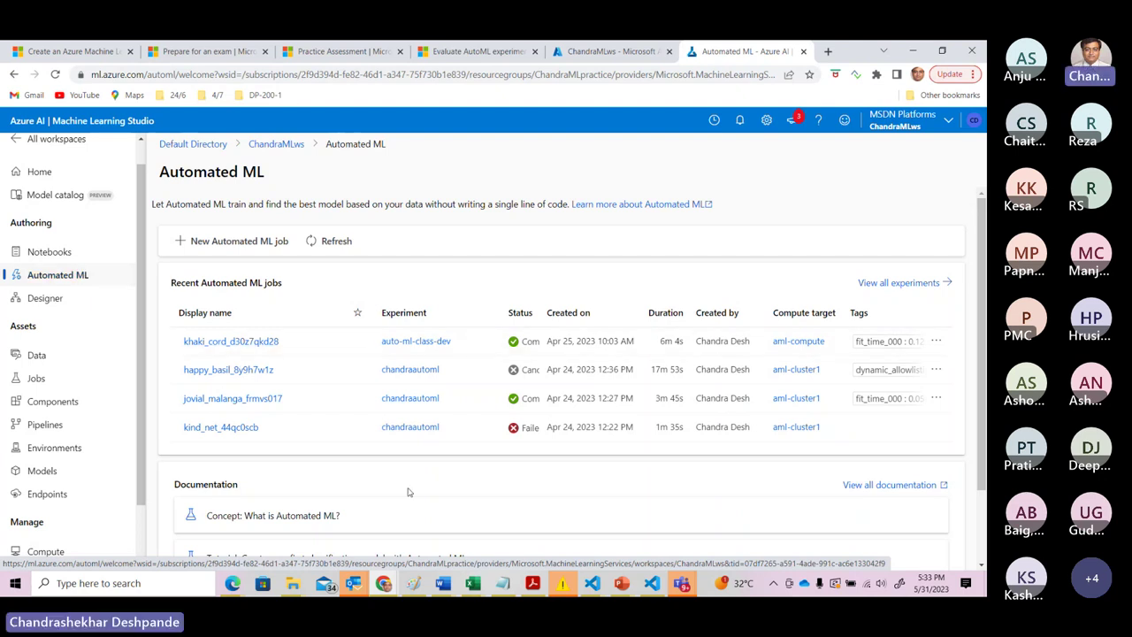
# Switch to Teams, read the unread Virtual Office chat, and return to the webinar meeting window.
pyautogui.moveTo(687, 590)
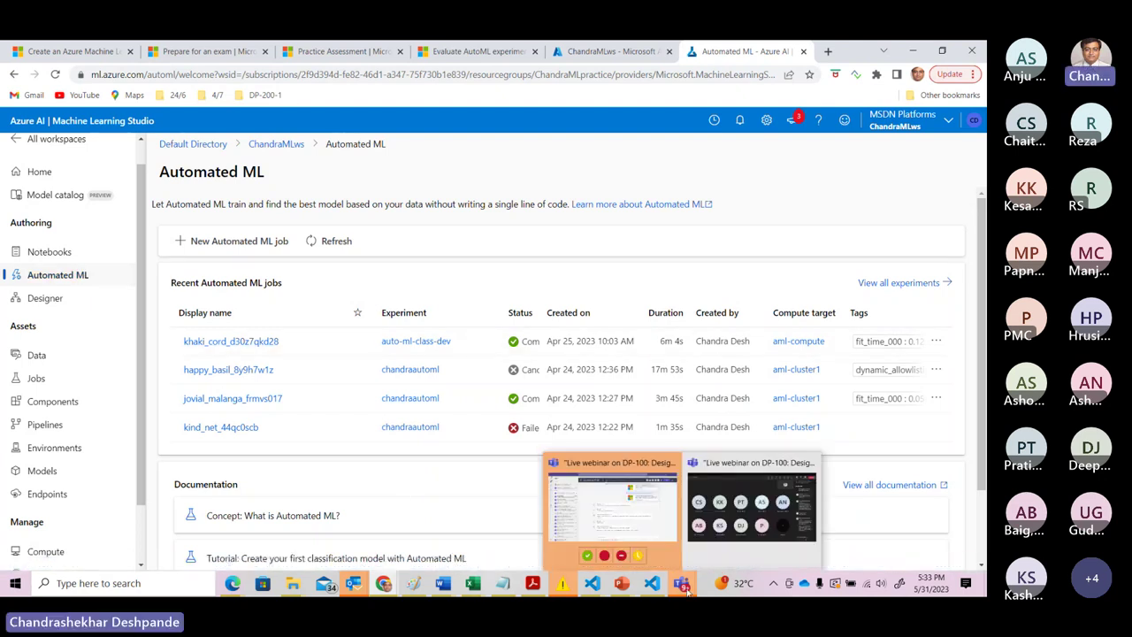
pyautogui.moveTo(607, 469)
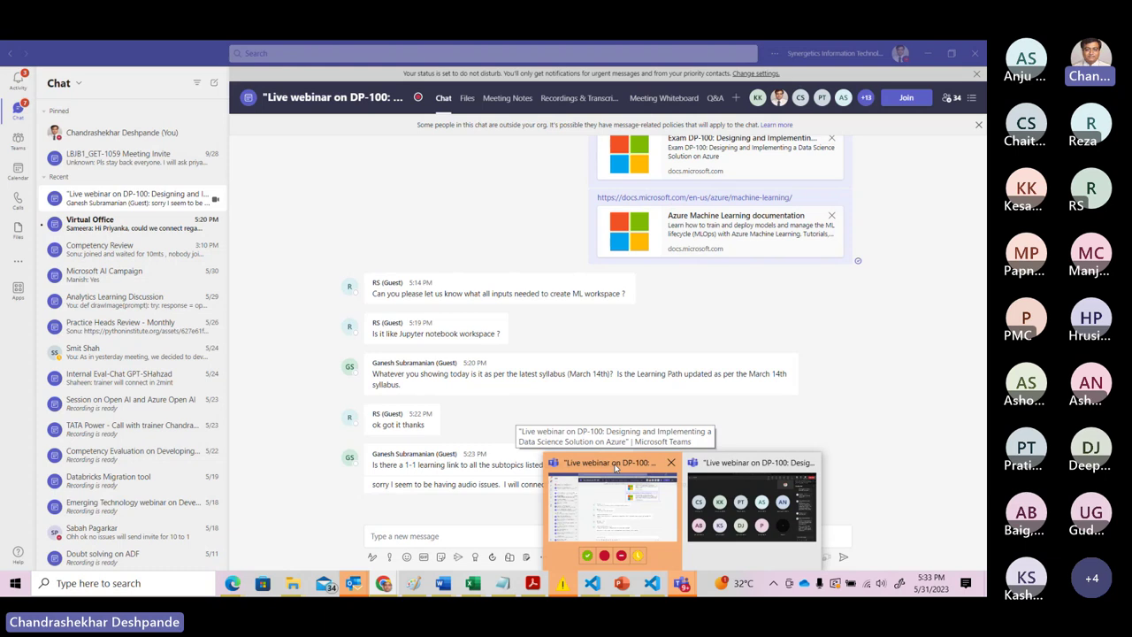
pyautogui.click(617, 469)
pyautogui.click(133, 225)
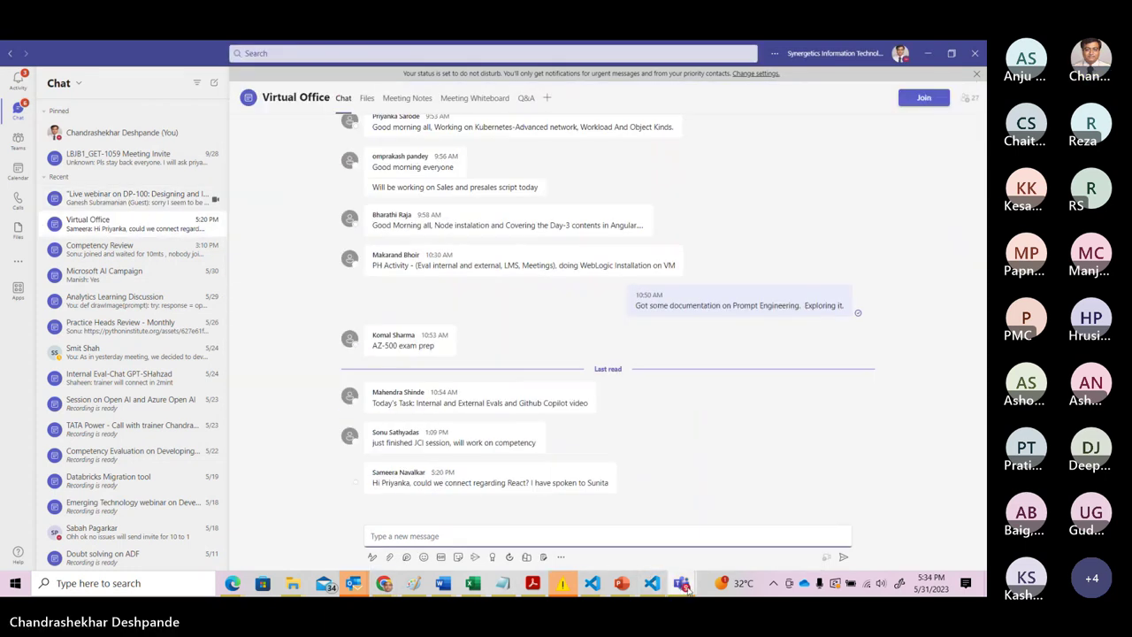
pyautogui.click(763, 465)
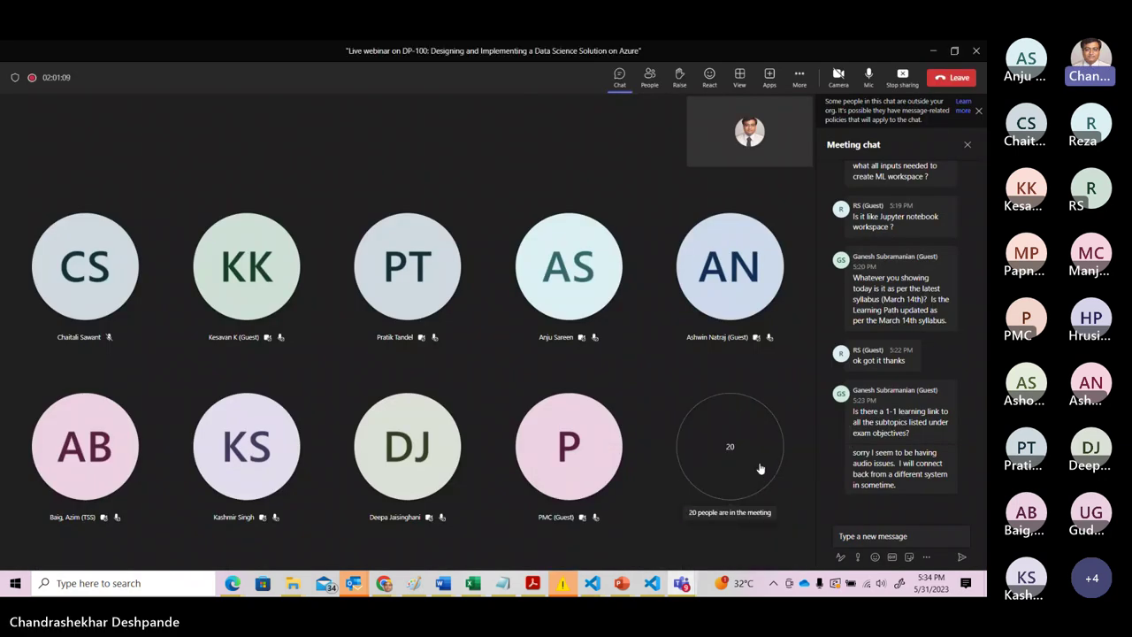
# Return from Teams to Azure Machine Learning studio and review the recent jobs and documentation on the Automated ML page.
pyautogui.click(934, 55)
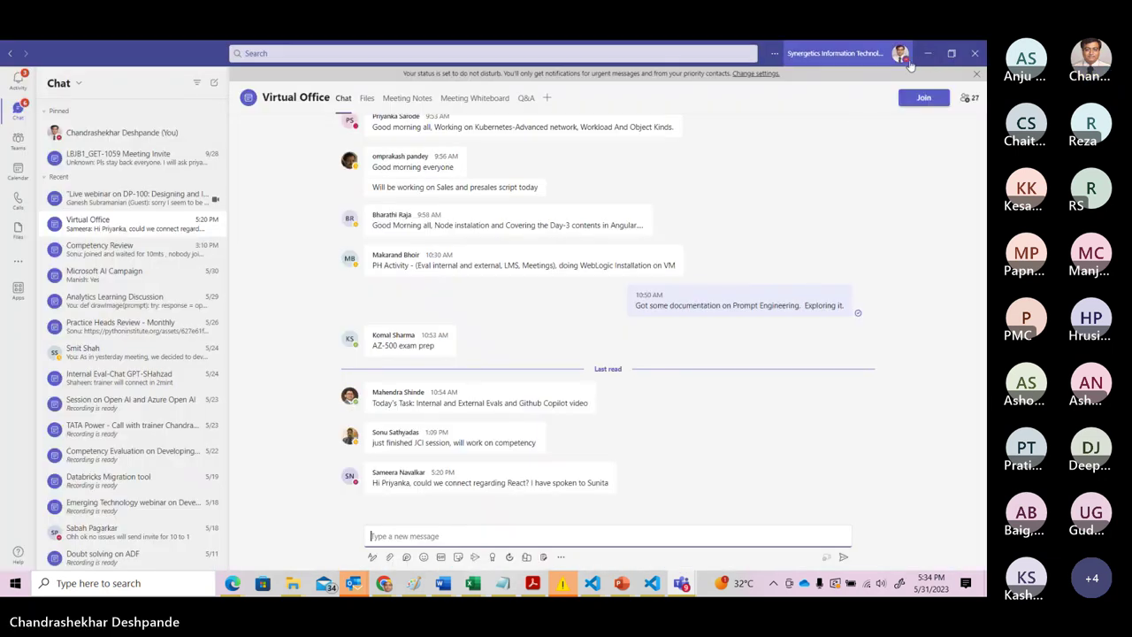
pyautogui.click(930, 56)
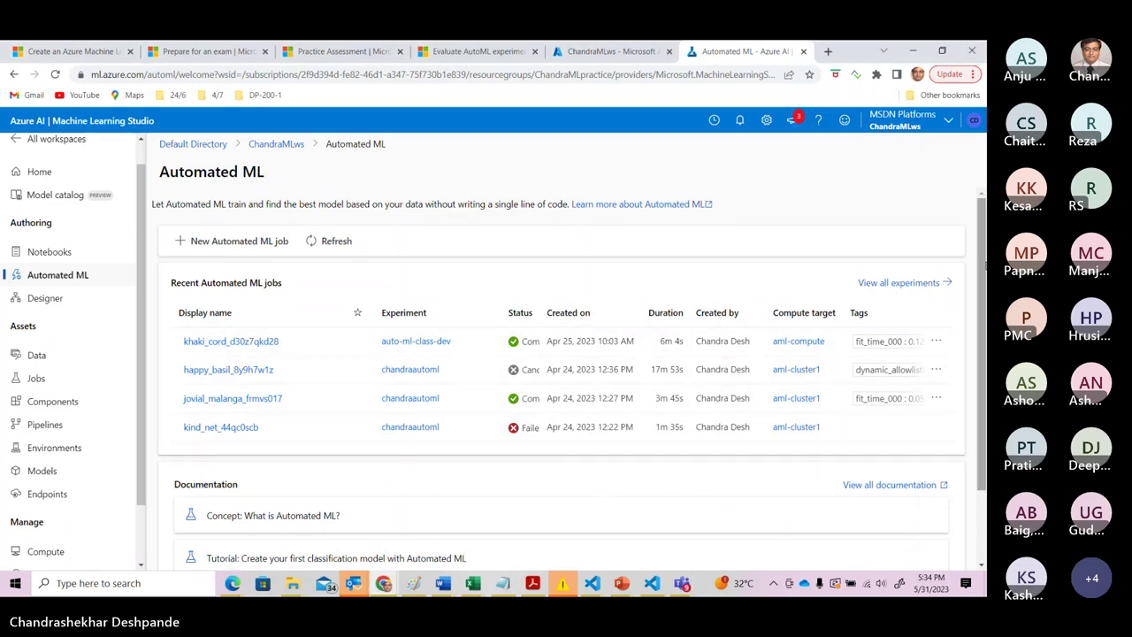
pyautogui.scroll(-1, 983, 297)
pyautogui.scroll(-1, 984, 297)
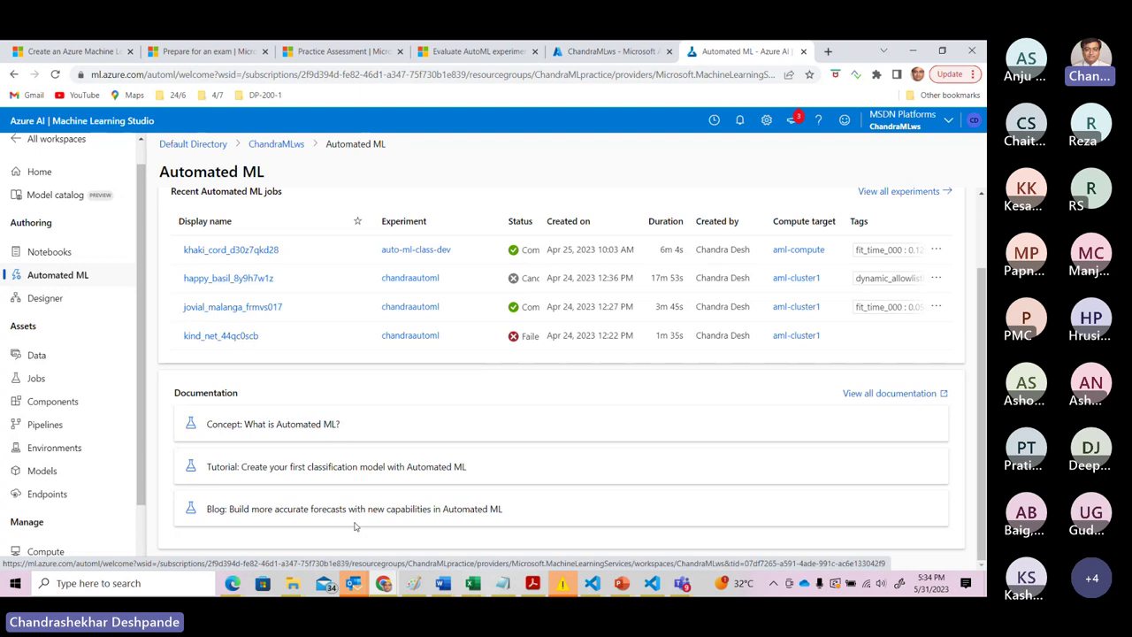
pyautogui.scroll(1, 979, 314)
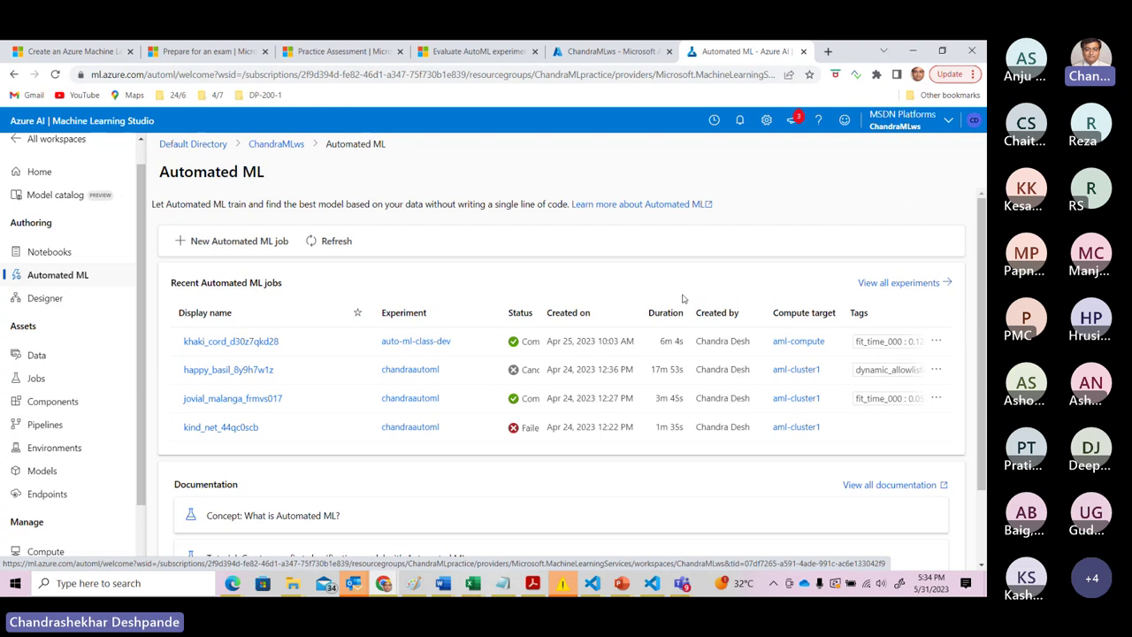
# Start a new Automated ML job with ChandraDatasetDiabetes as its data asset and proceed to the job configuration.
pyautogui.click(239, 241)
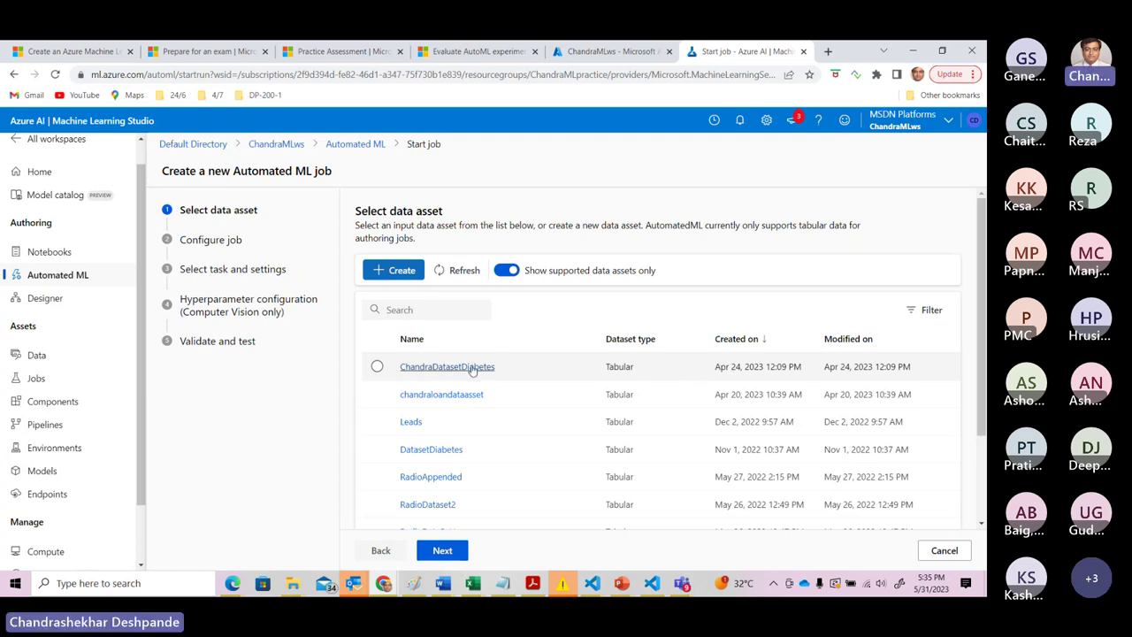
pyautogui.click(377, 366)
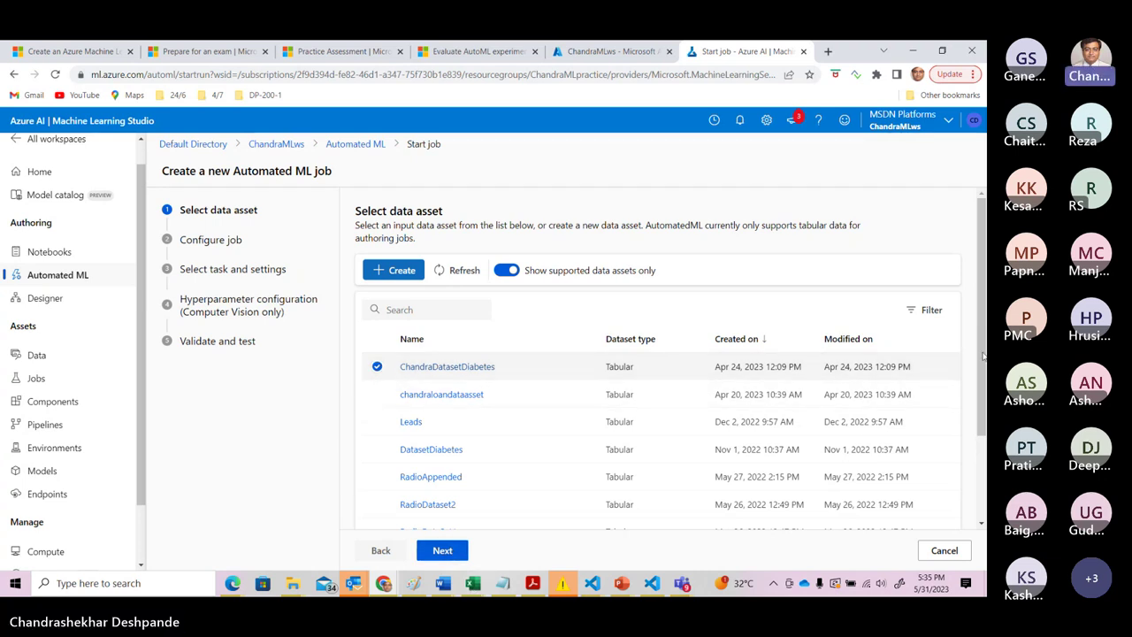
pyautogui.scroll(-2, 985, 382)
pyautogui.moveTo(985, 382); pyautogui.dragTo(980, 329)
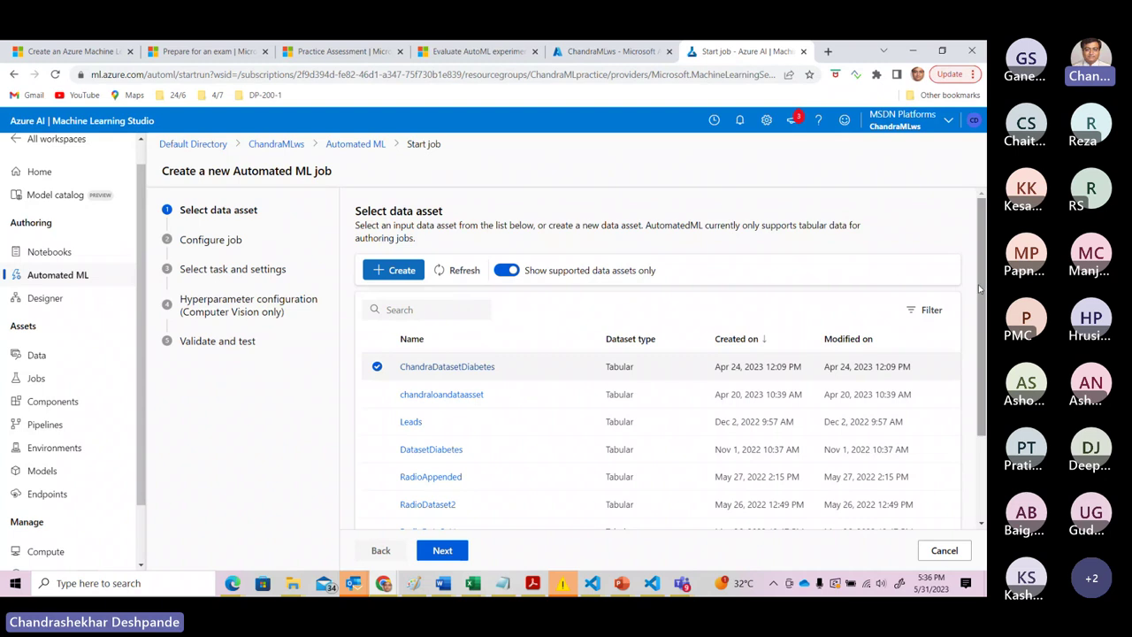
pyautogui.moveTo(979, 288); pyautogui.dragTo(976, 319)
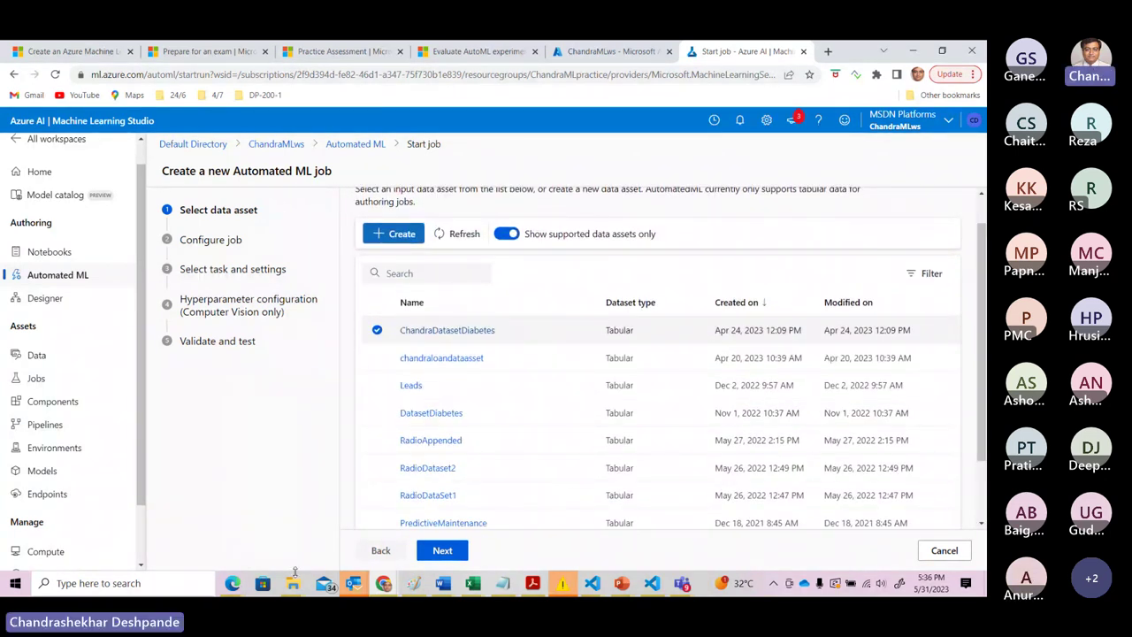
pyautogui.click(442, 550)
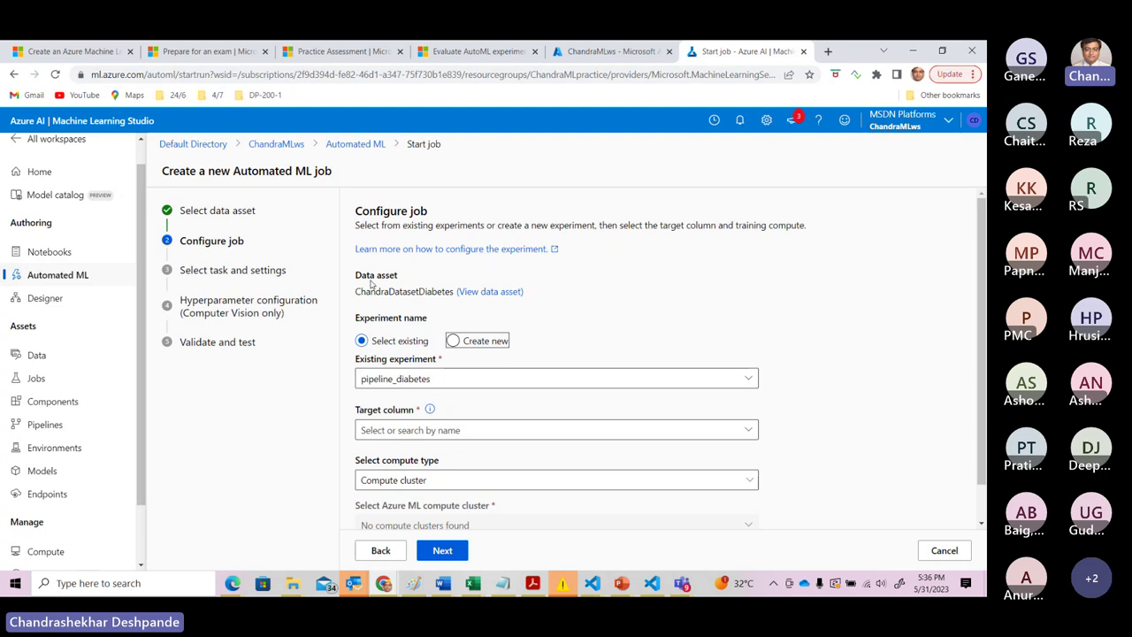
# Preview the columns and rows of the ChandraDatasetDiabetes data asset, and return to the job configuration.
pyautogui.click(500, 294)
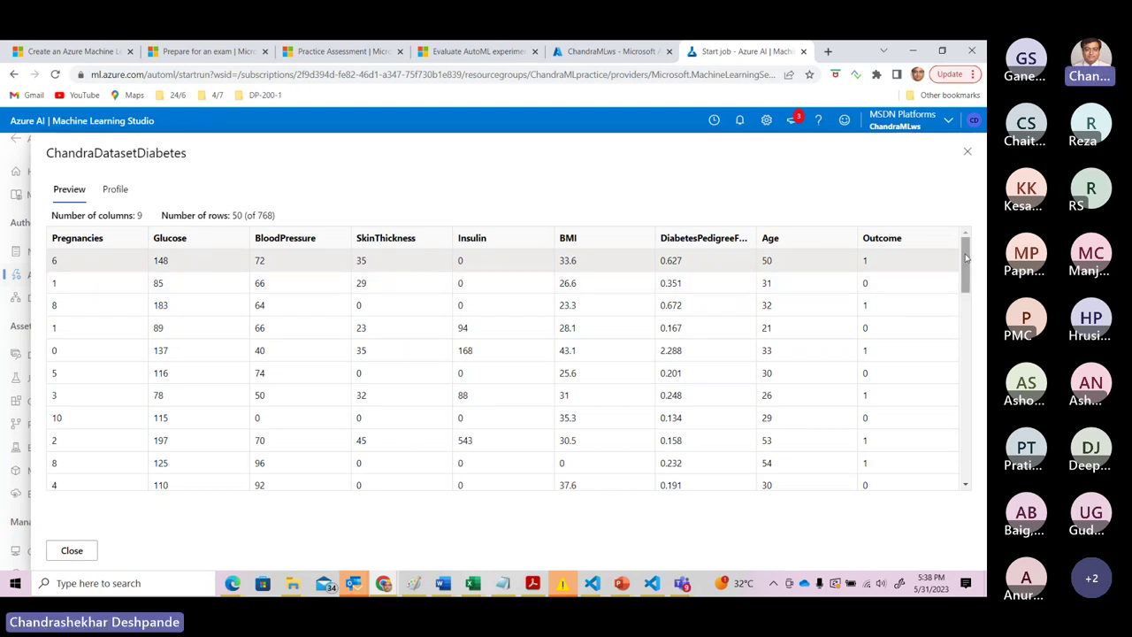
pyautogui.moveTo(967, 257); pyautogui.dragTo(958, 233)
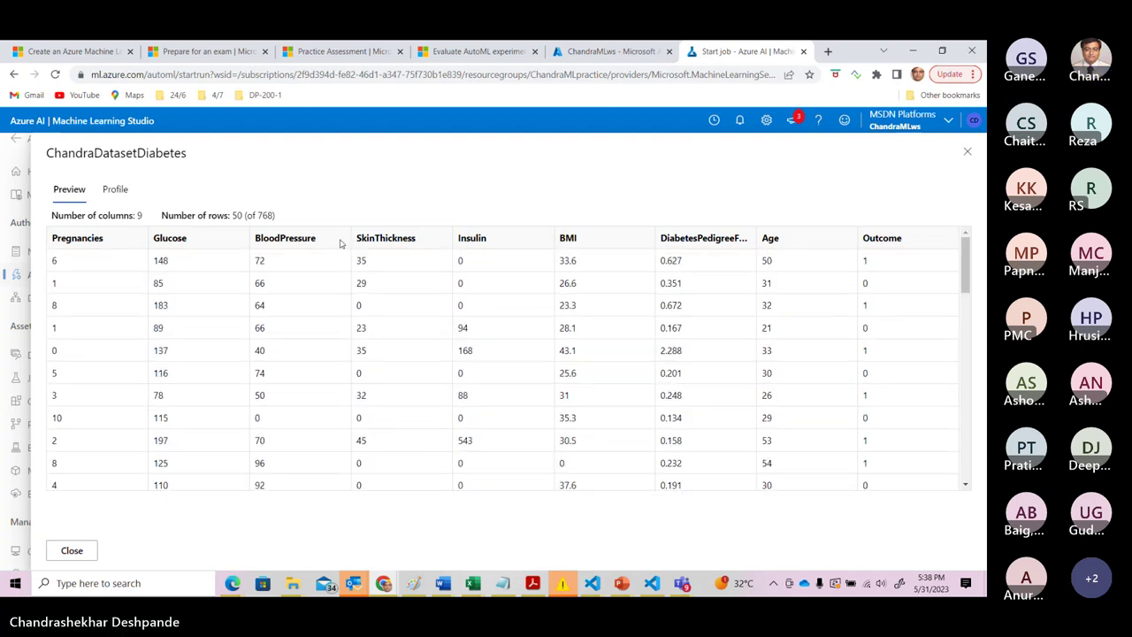
pyautogui.click(967, 155)
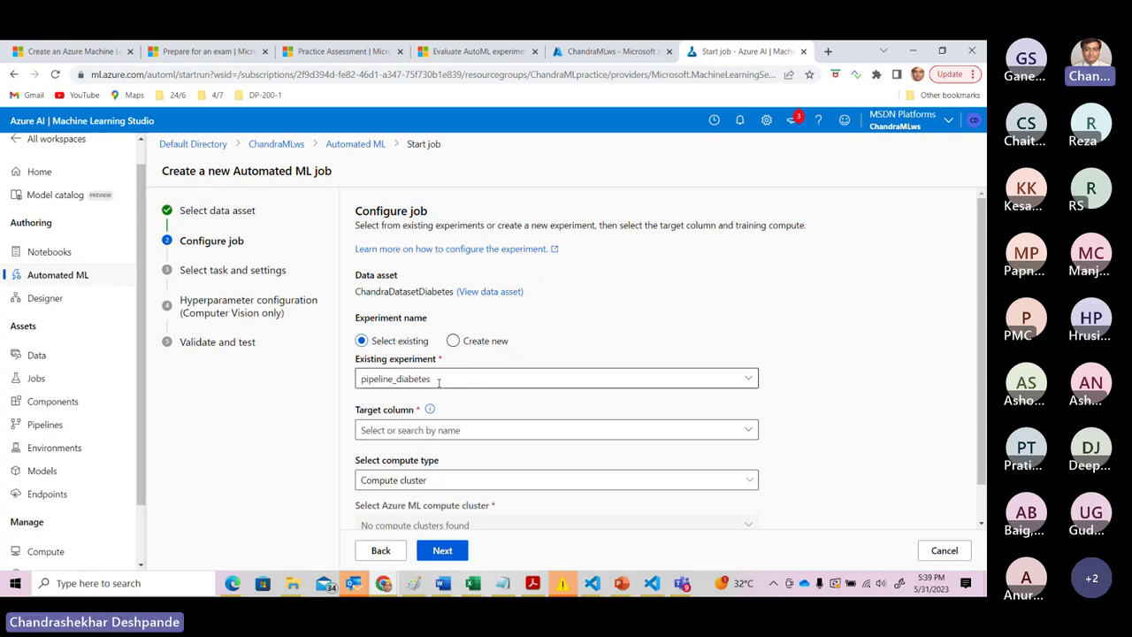
# Set the job's target column to Outcome (Integer) and its compute type to Compute cluster.
pyautogui.click(434, 430)
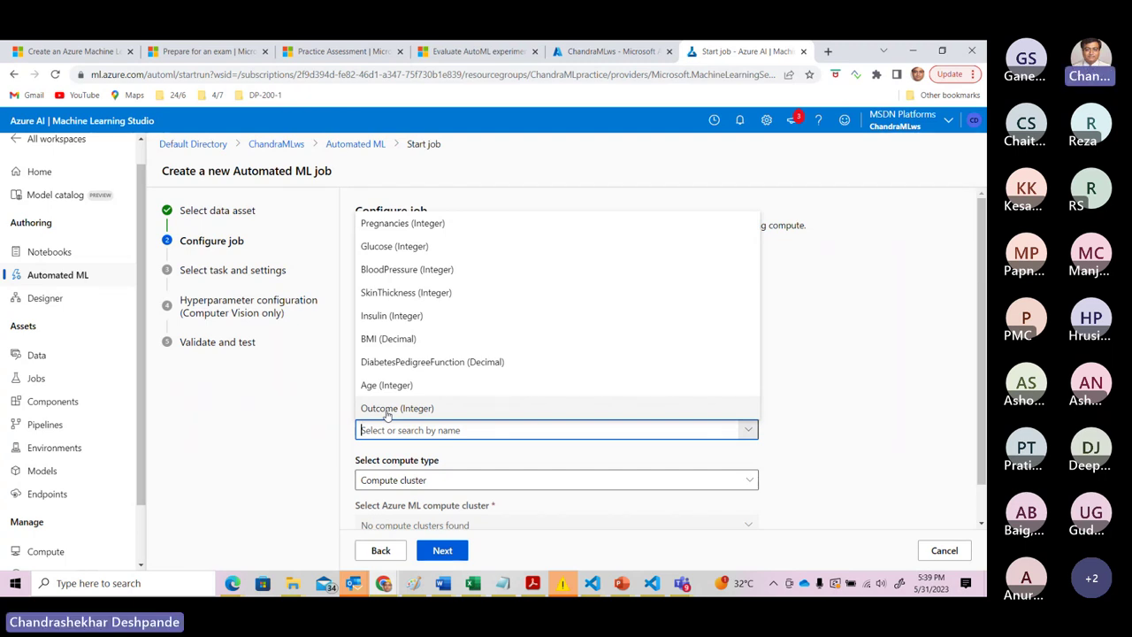
pyautogui.click(388, 409)
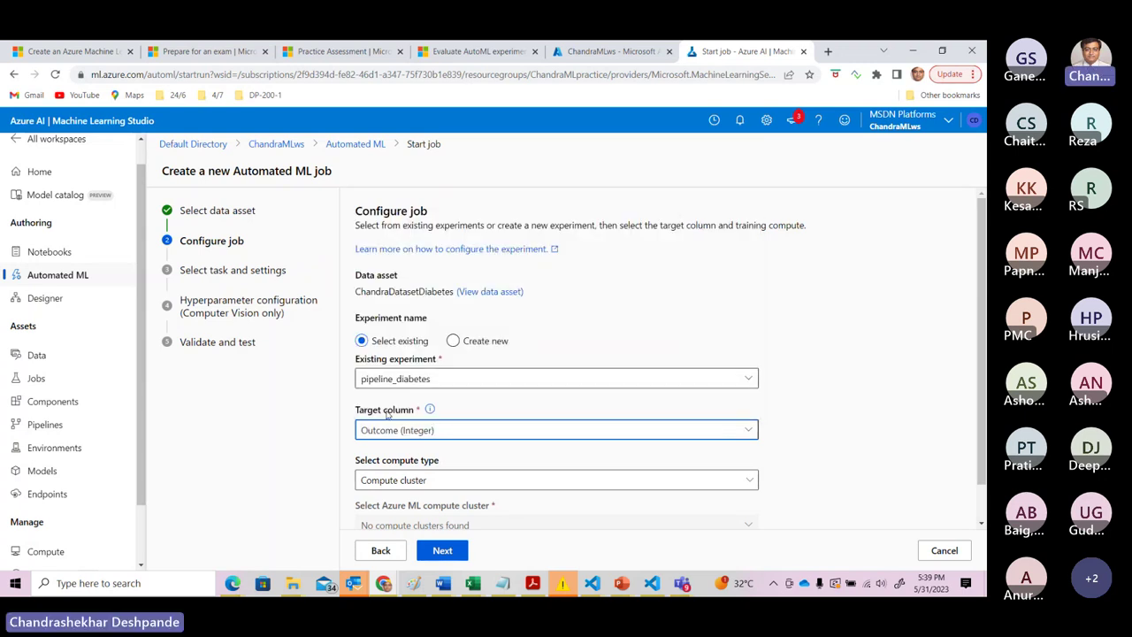
pyautogui.click(423, 486)
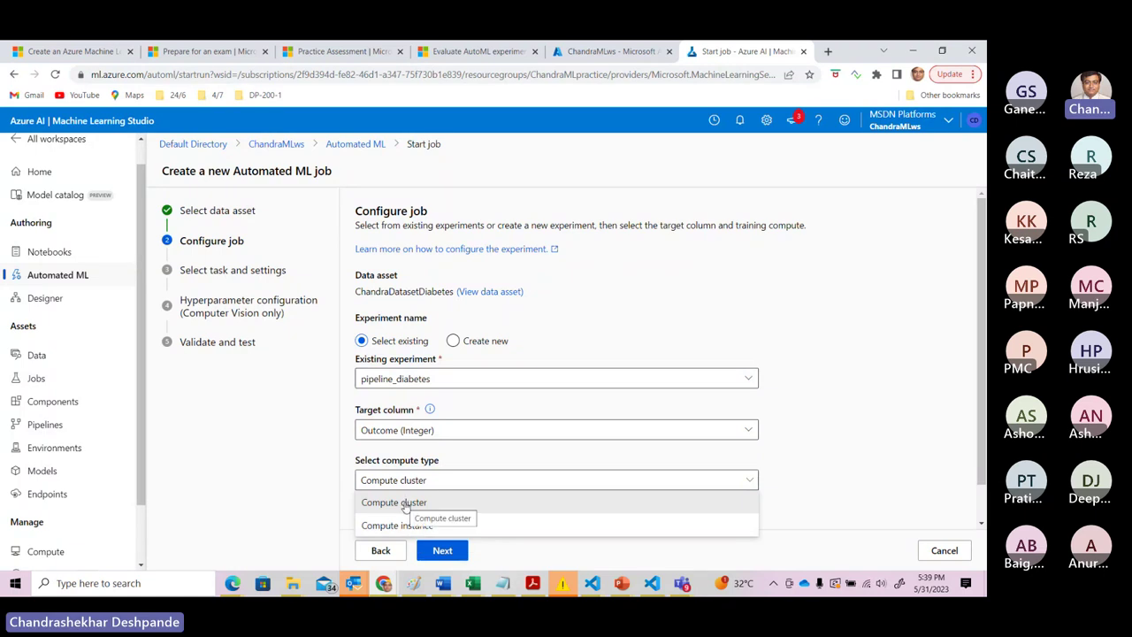
pyautogui.click(406, 506)
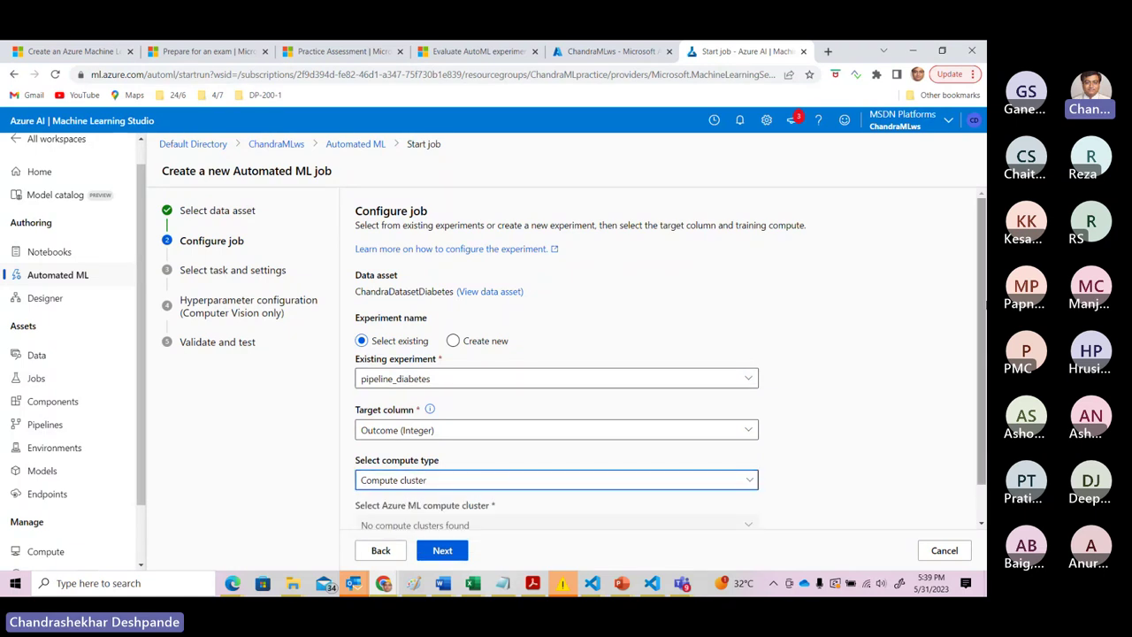
# Start creating a compute cluster using the dedicated CPU virtual machine size Standard_DS3_v2, and proceed to its advanced settings.
pyautogui.moveTo(983, 268); pyautogui.dragTo(985, 341)
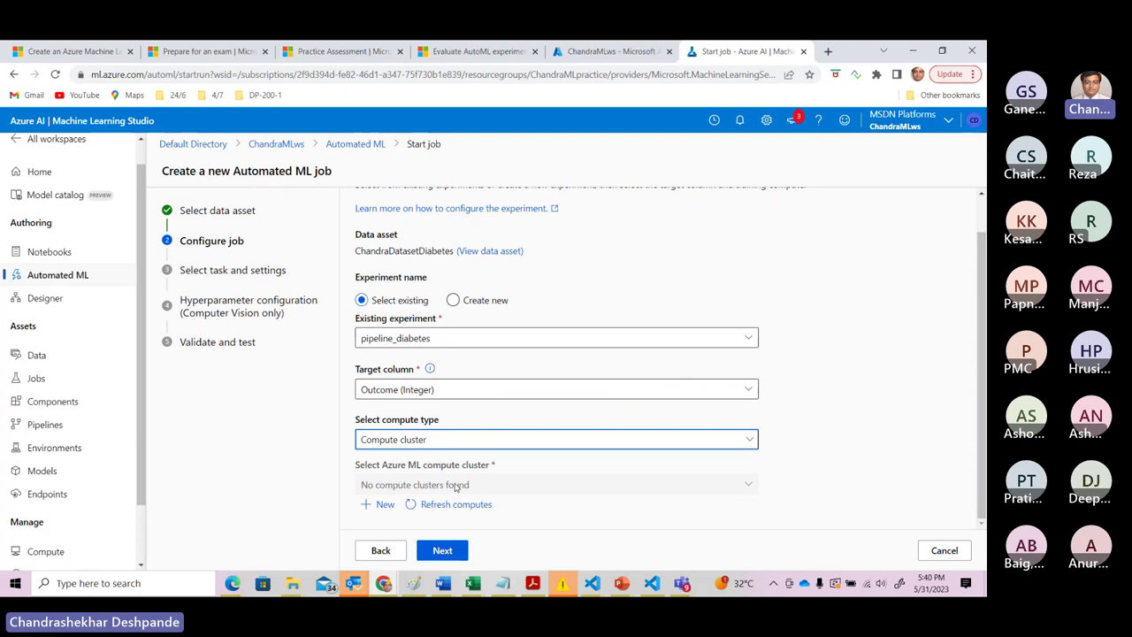
pyautogui.click(380, 506)
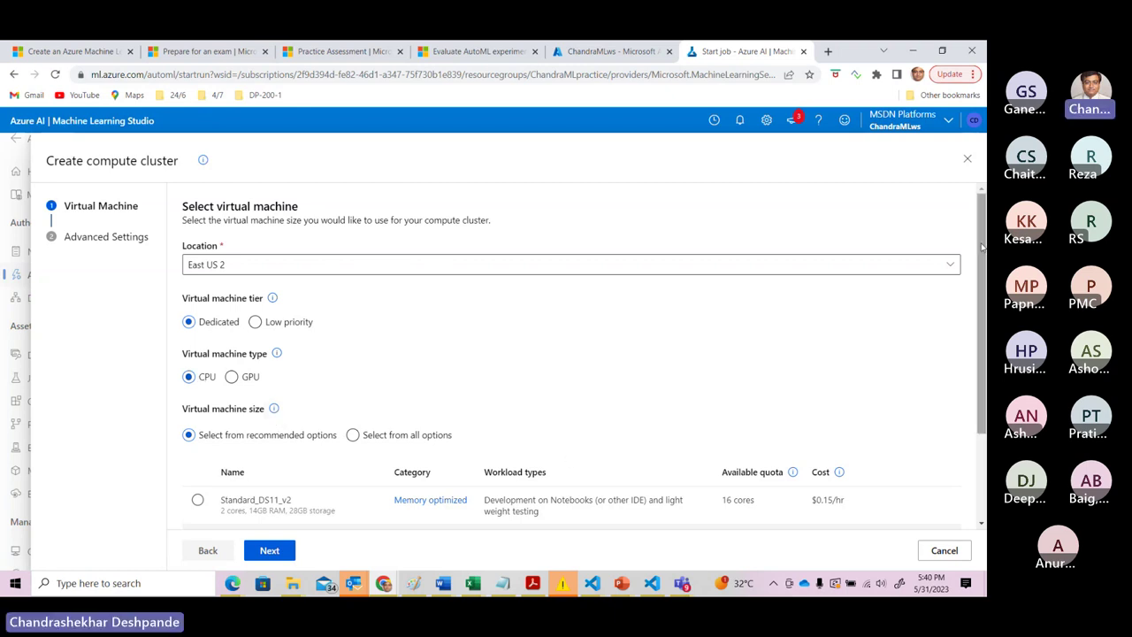
pyautogui.moveTo(980, 239); pyautogui.dragTo(984, 379)
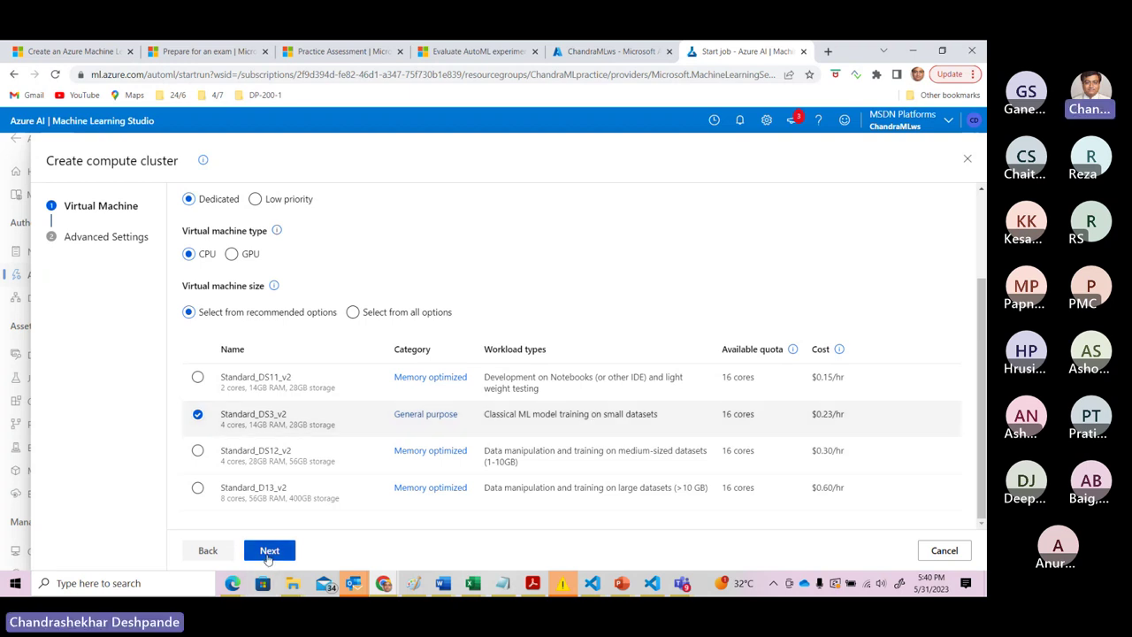
pyautogui.click(269, 551)
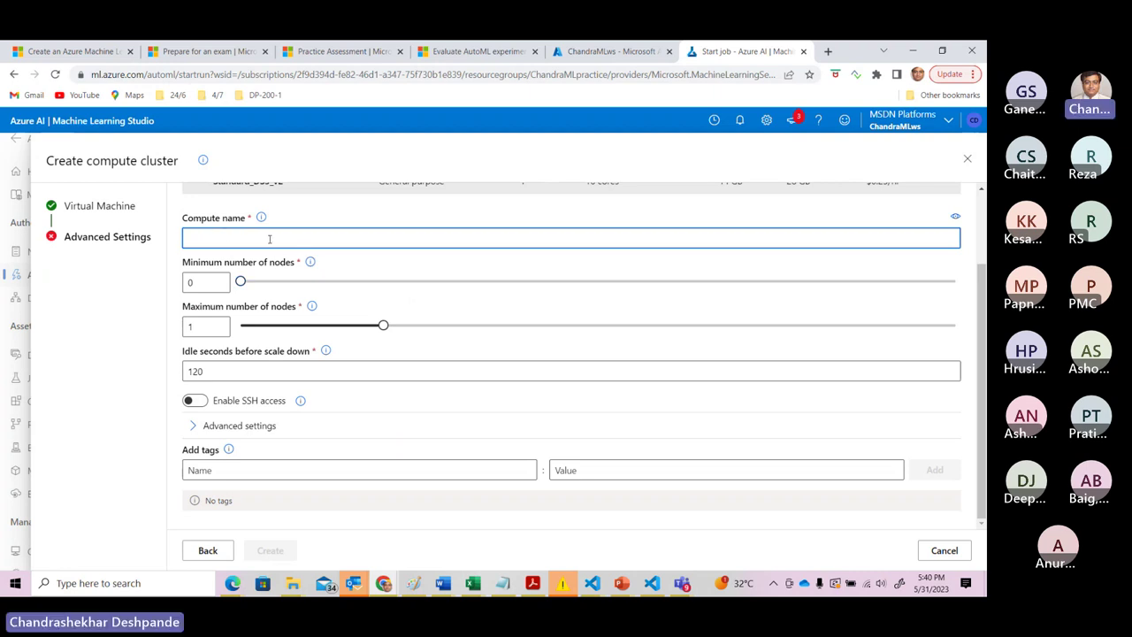
# Set both the minimum and maximum number of nodes of the compute cluster to 2.
pyautogui.click(240, 281)
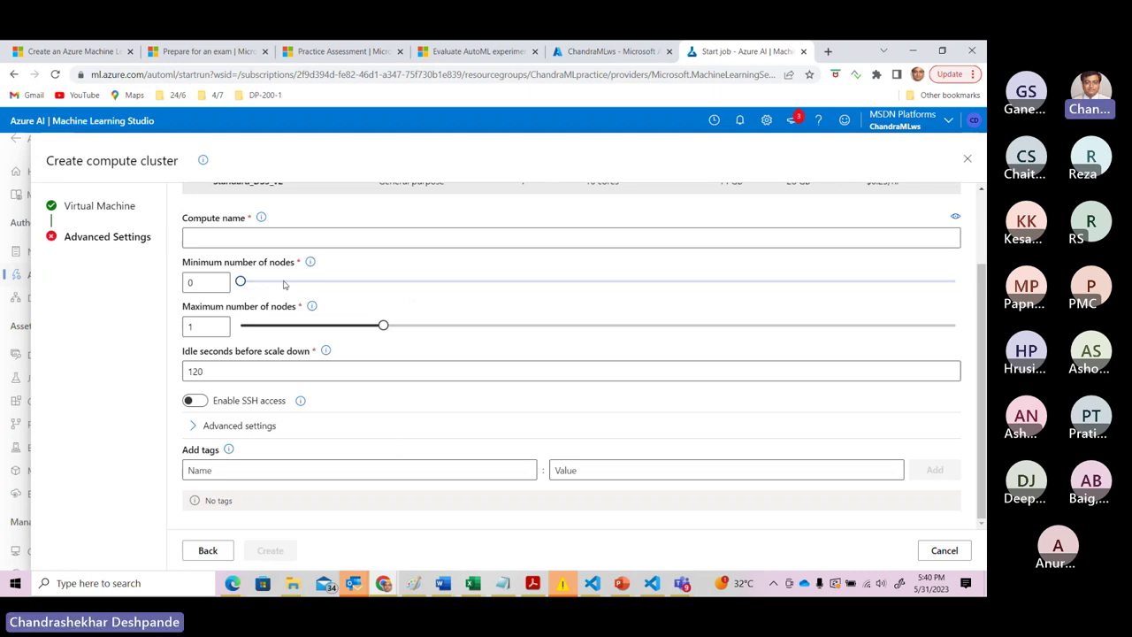
pyautogui.click(220, 280)
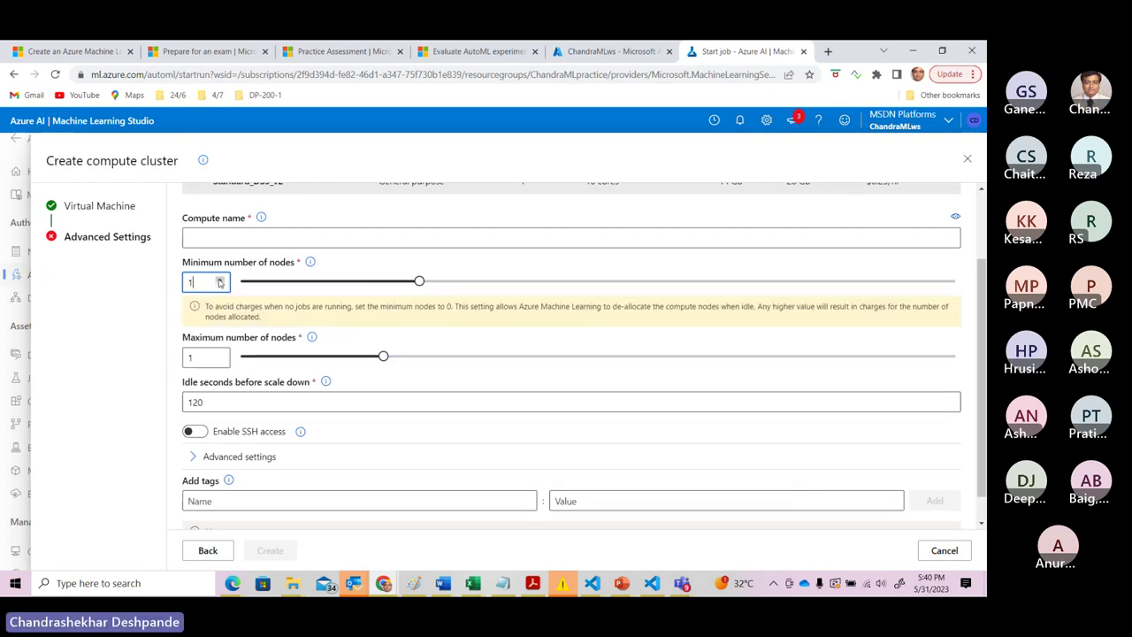
pyautogui.click(220, 279)
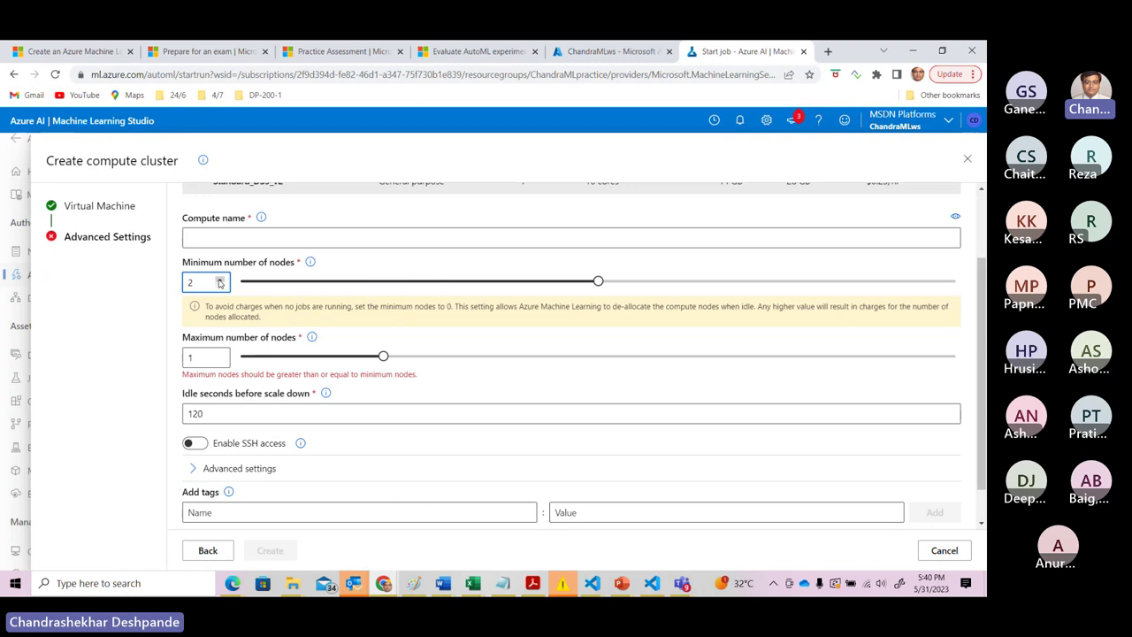
pyautogui.click(219, 354)
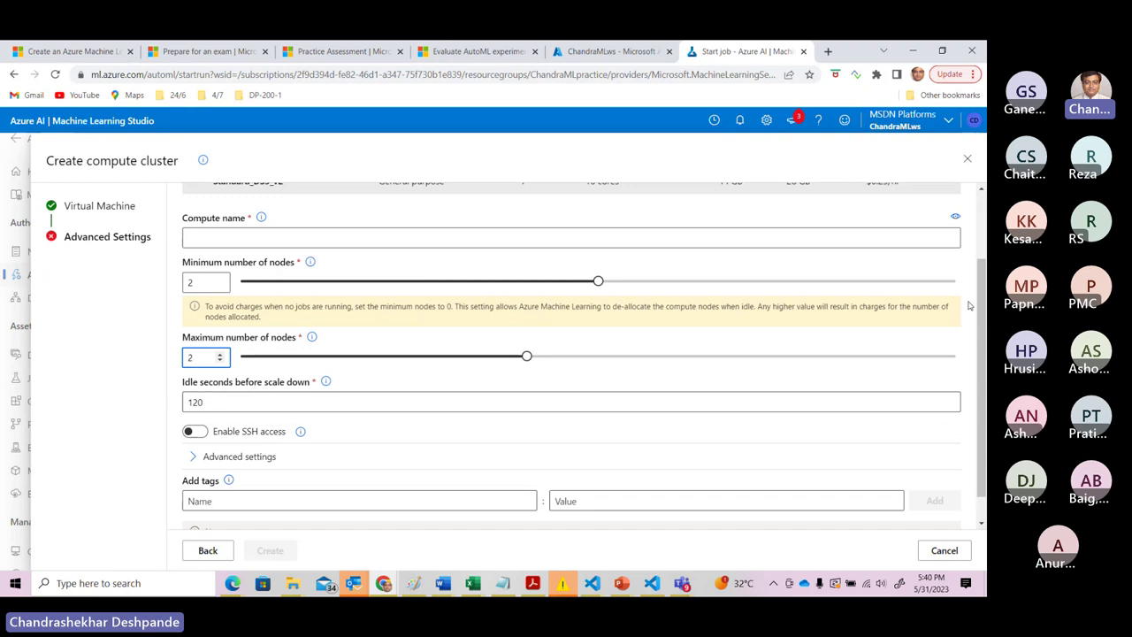
# Name the compute cluster ChandraCluster and create it.
pyautogui.moveTo(982, 305); pyautogui.dragTo(970, 221)
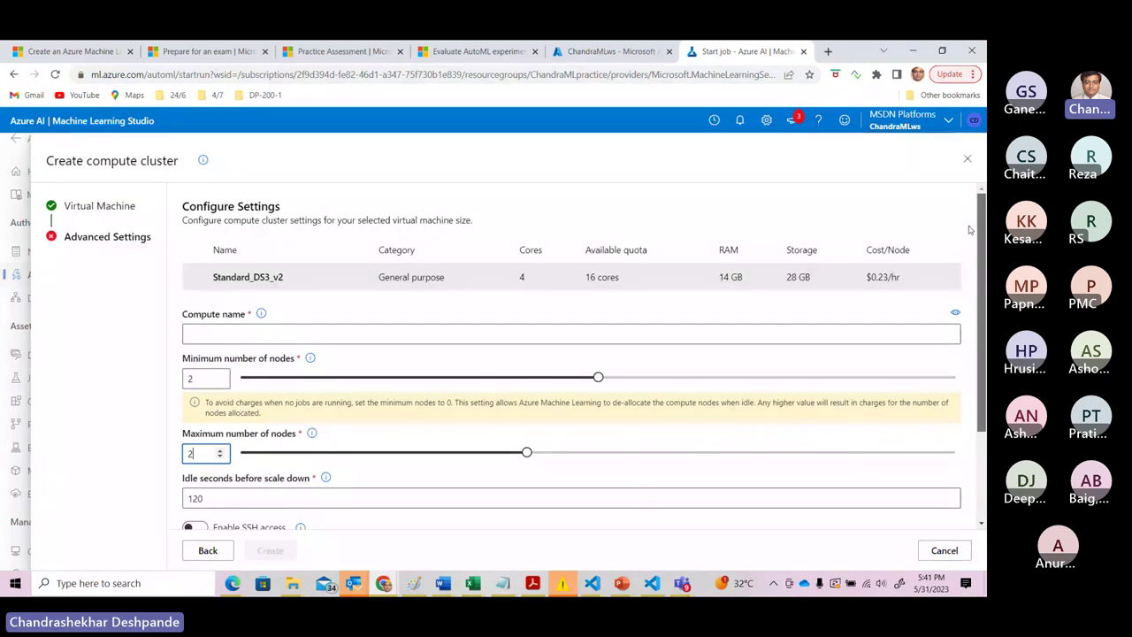
pyautogui.click(275, 335)
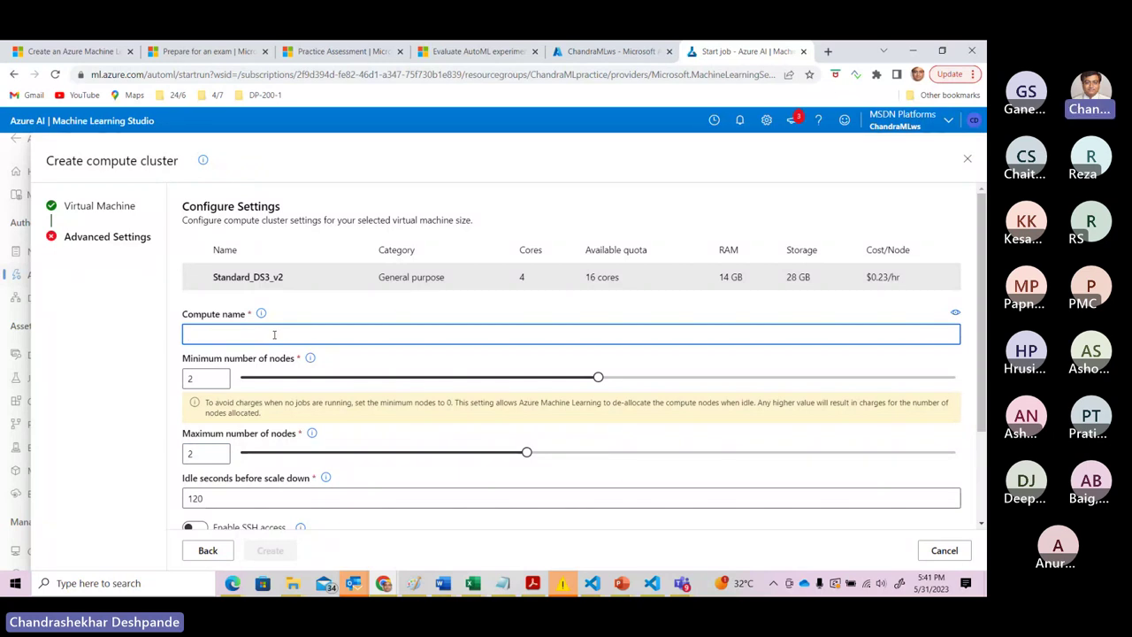
pyautogui.write('Chandra')
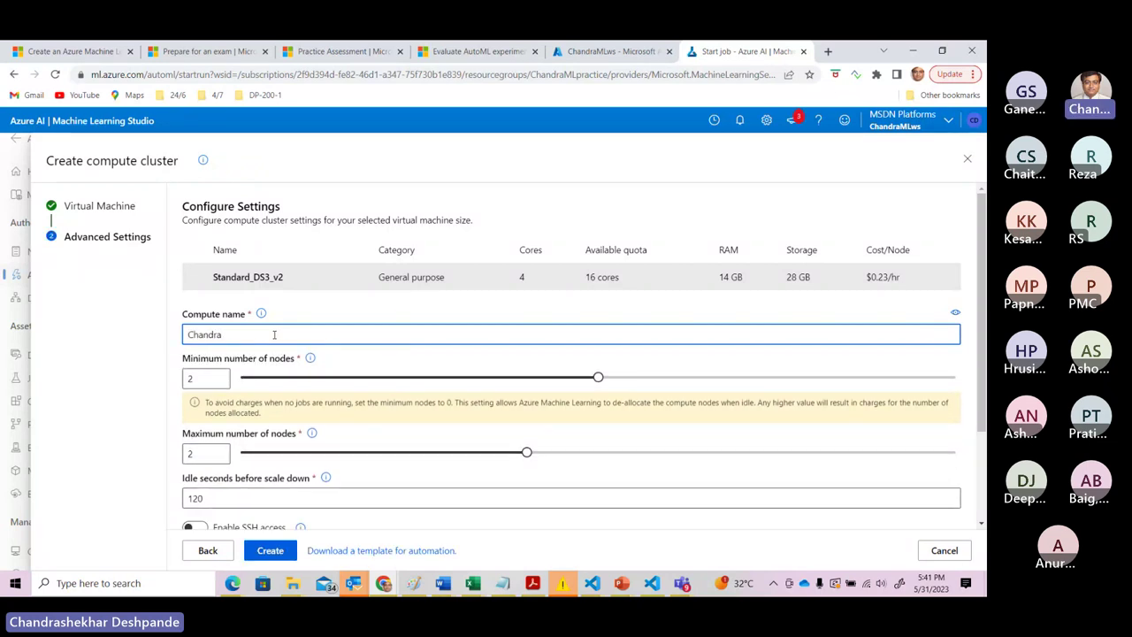
pyautogui.write('Cluster')
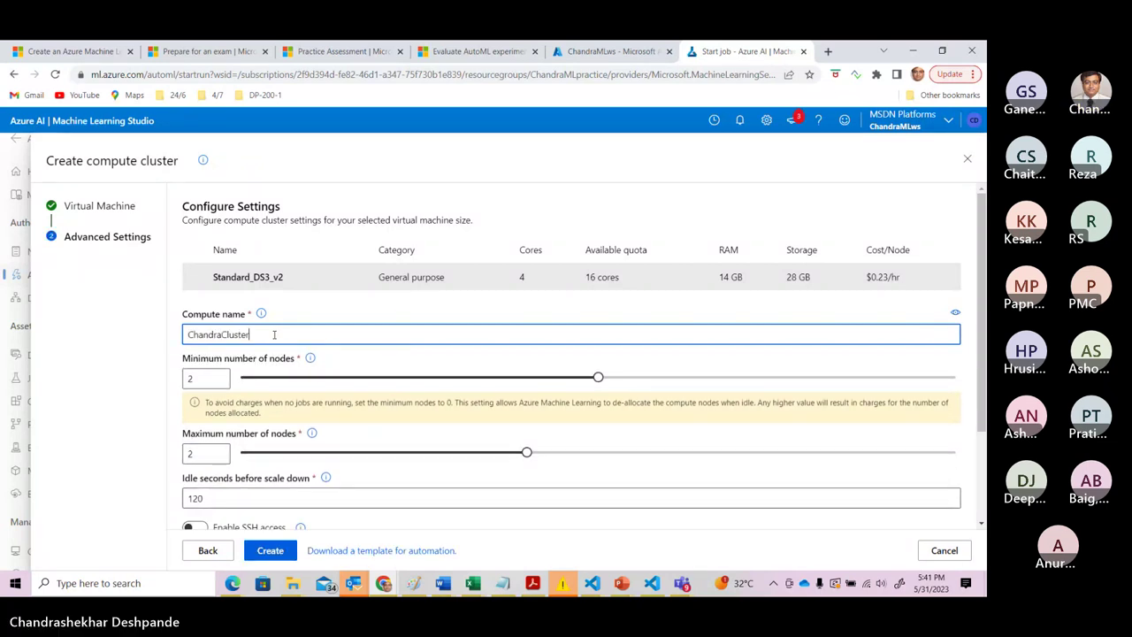
pyautogui.click(273, 551)
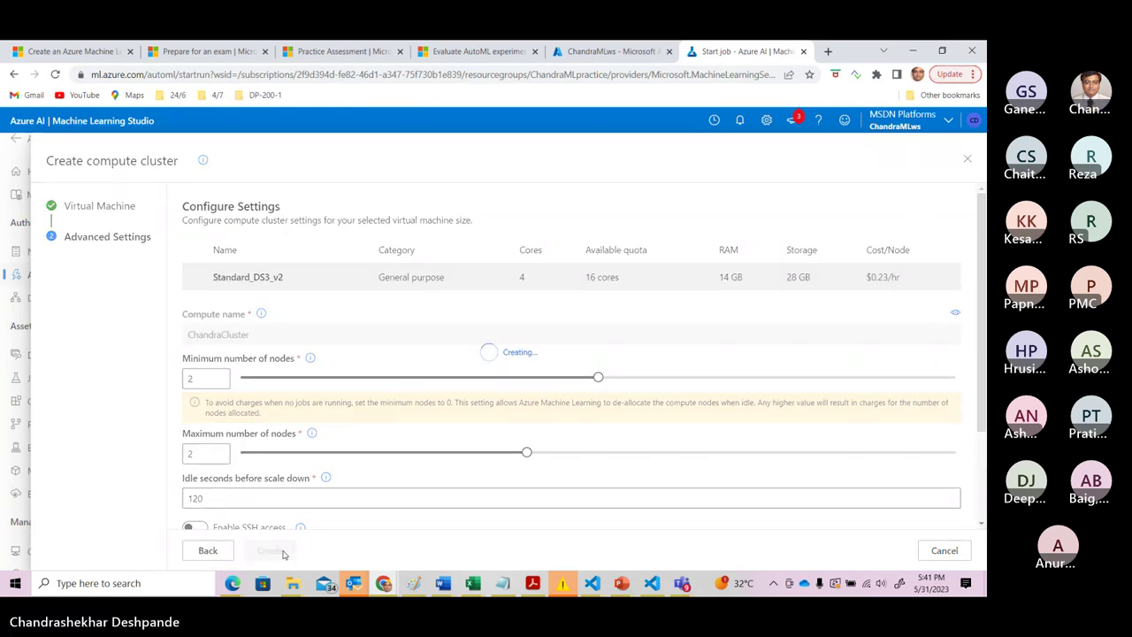
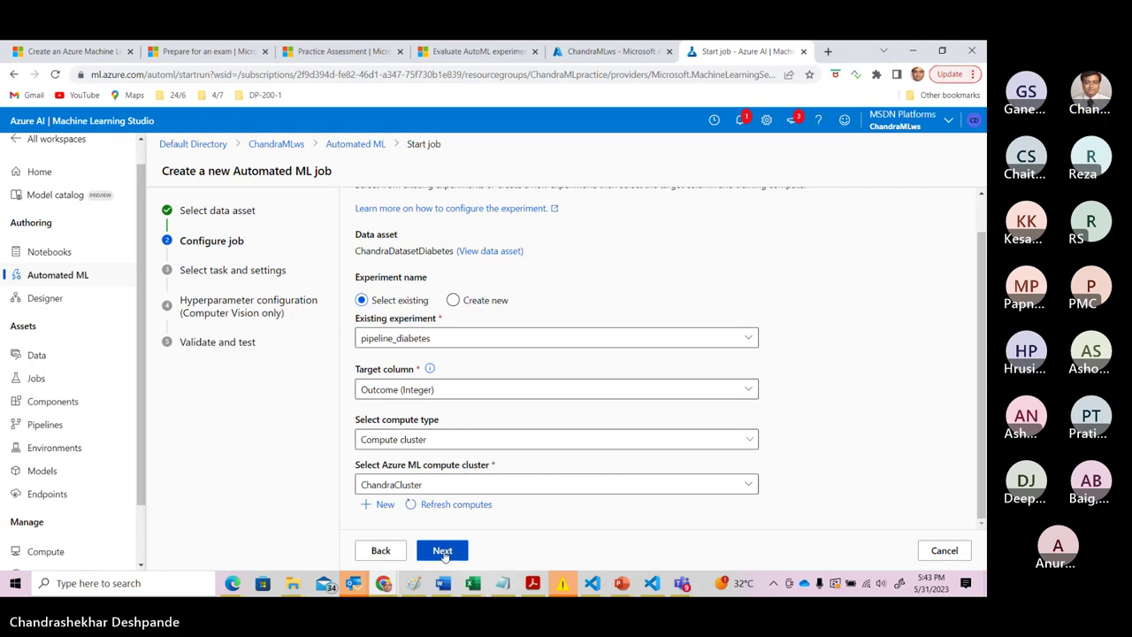
# Accept the job configuration and review the machine learning task types offered for the Automated ML job.
pyautogui.click(443, 550)
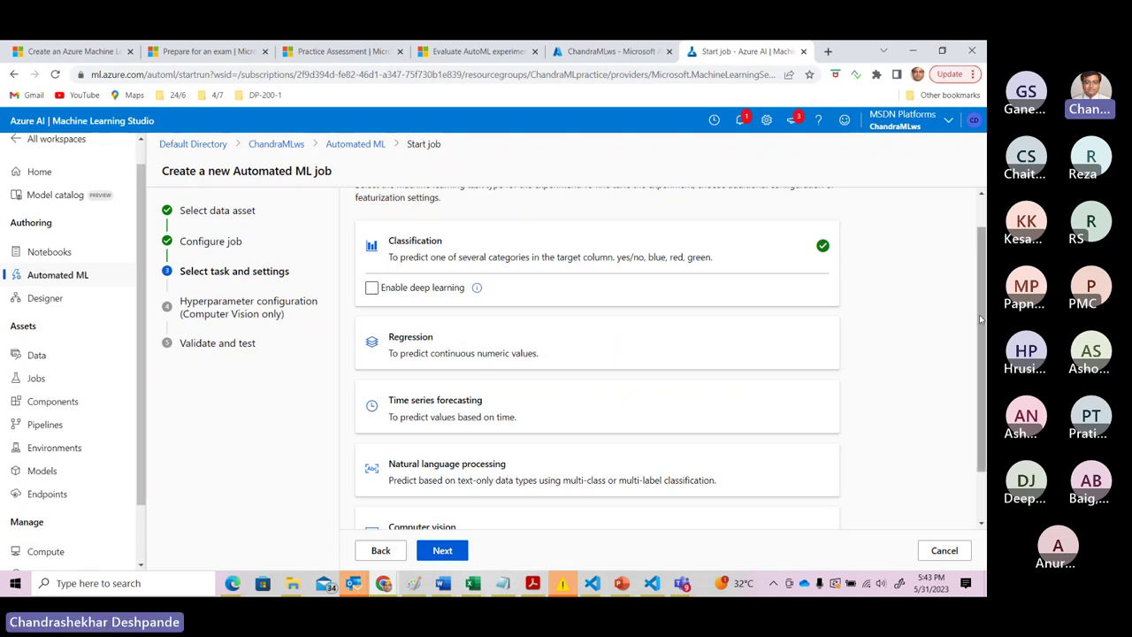
pyautogui.moveTo(980, 318); pyautogui.dragTo(980, 372)
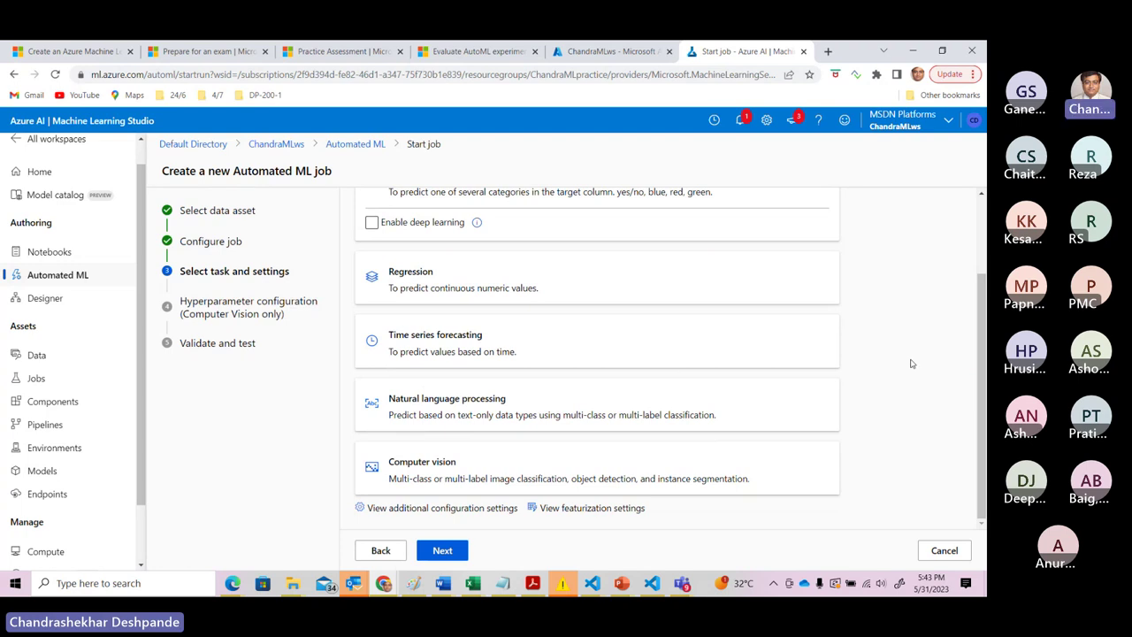
pyautogui.scroll(1, 982, 370)
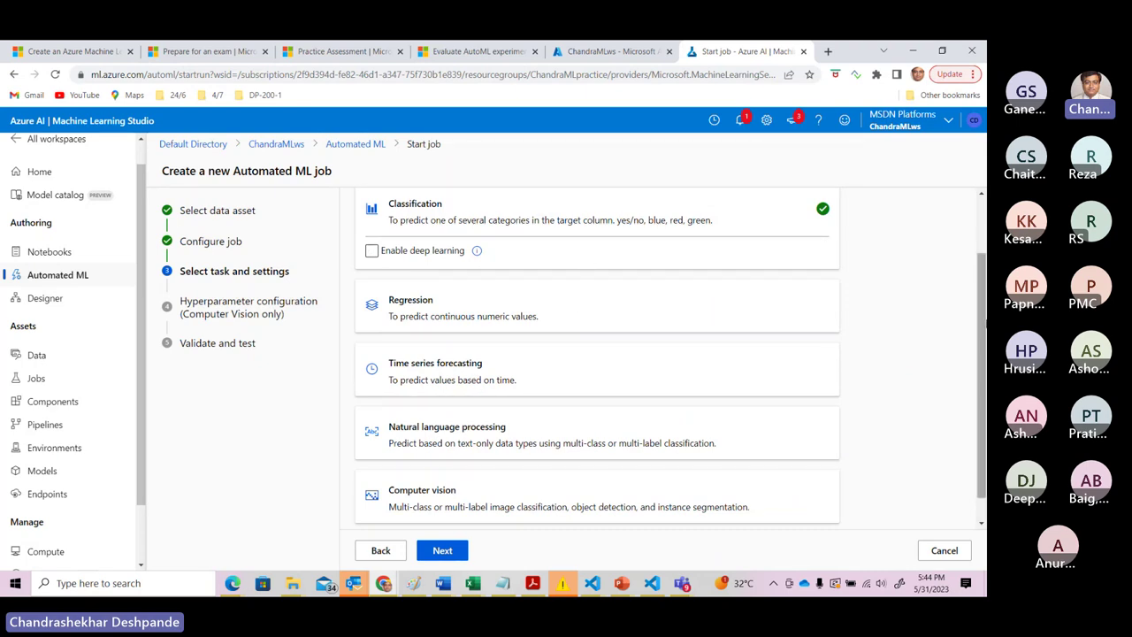
pyautogui.moveTo(982, 352); pyautogui.dragTo(982, 286)
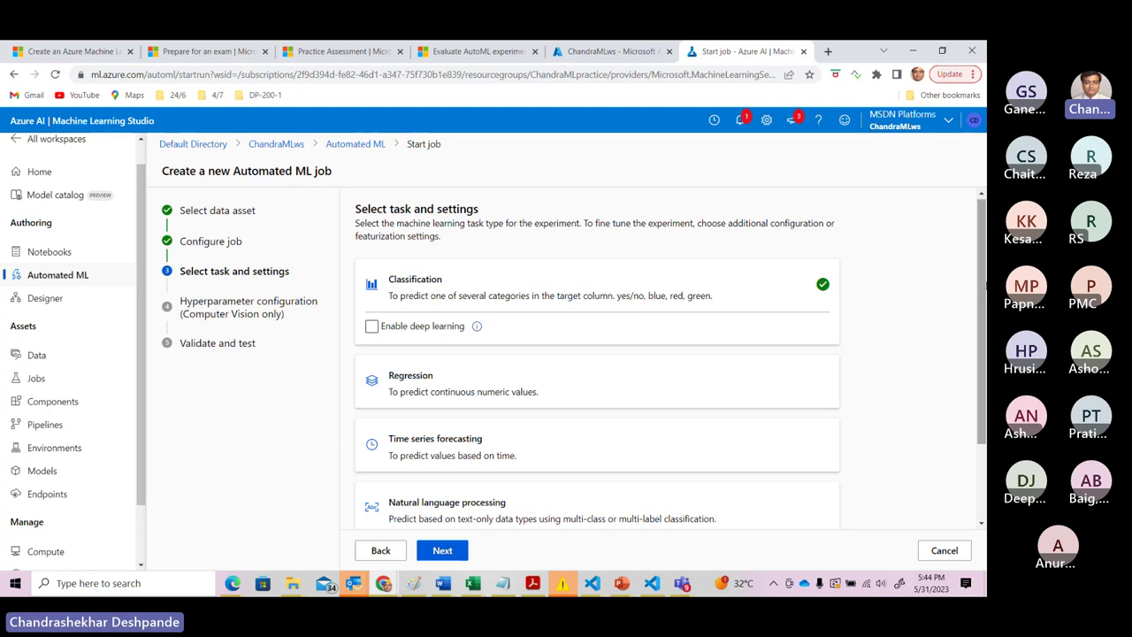
pyautogui.moveTo(983, 241); pyautogui.dragTo(984, 315)
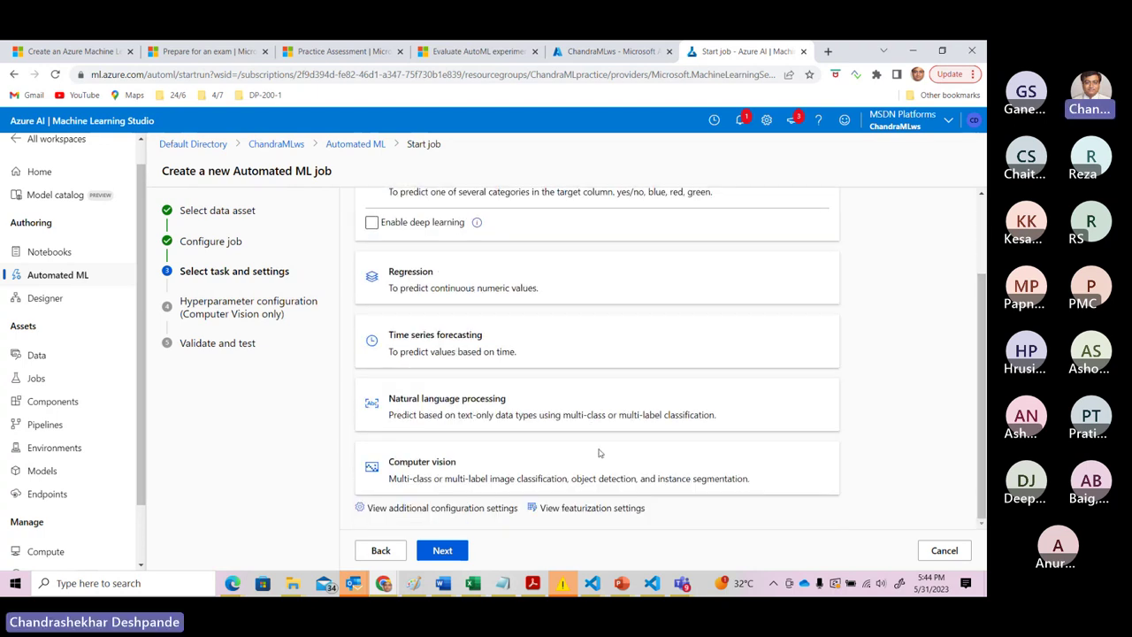
# Set the primary metric in the Automated ML job's additional configurations to Accuracy.
pyautogui.click(467, 510)
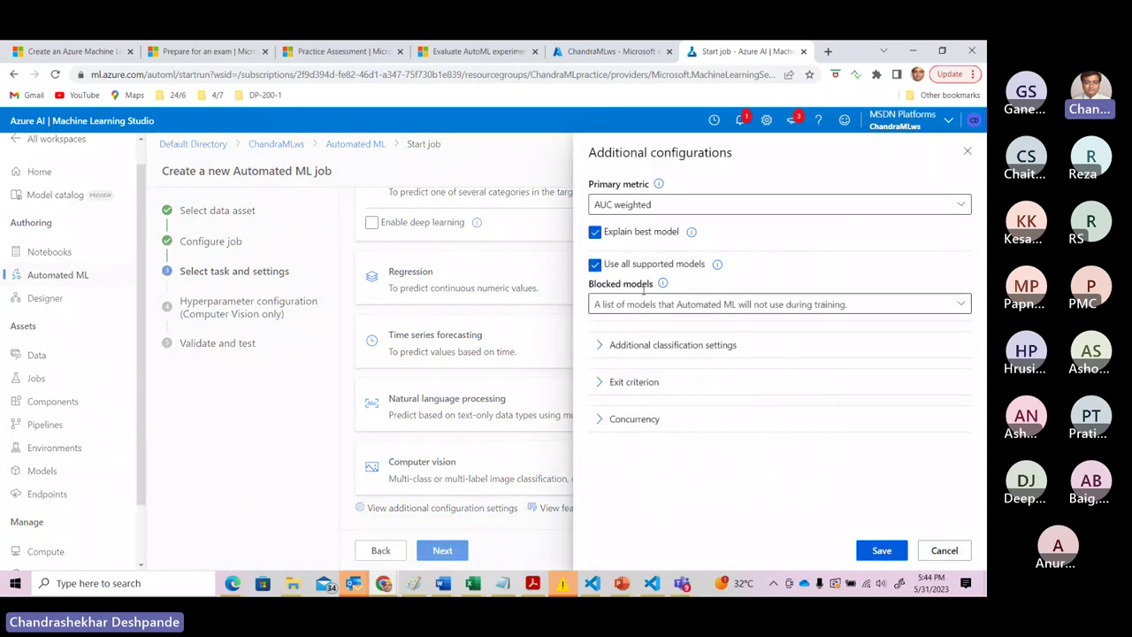
pyautogui.click(677, 203)
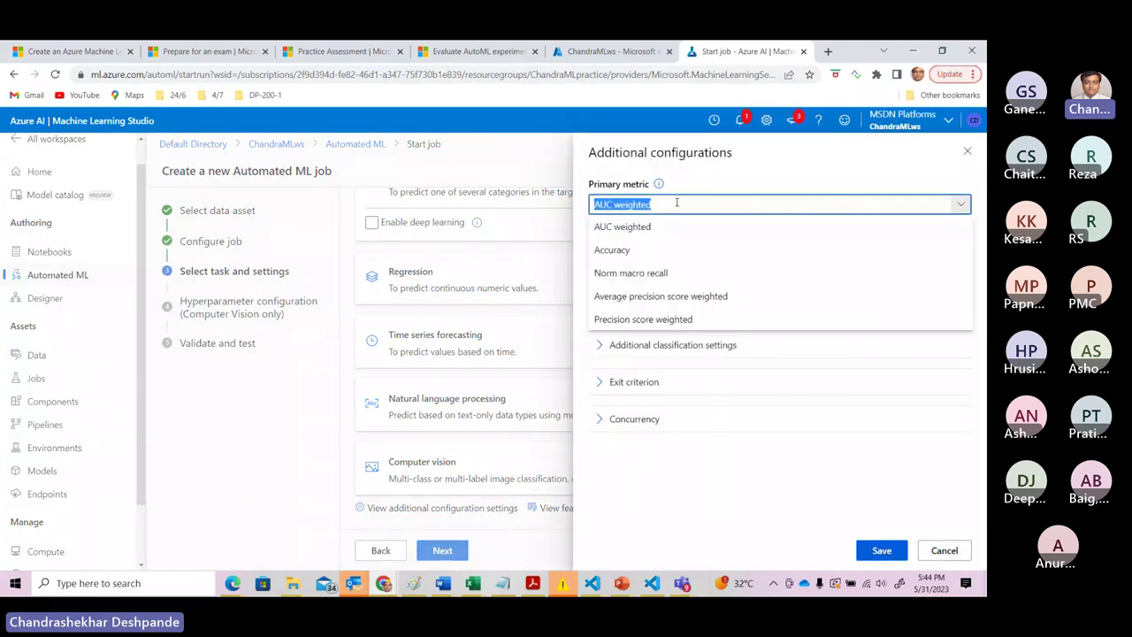
pyautogui.click(619, 254)
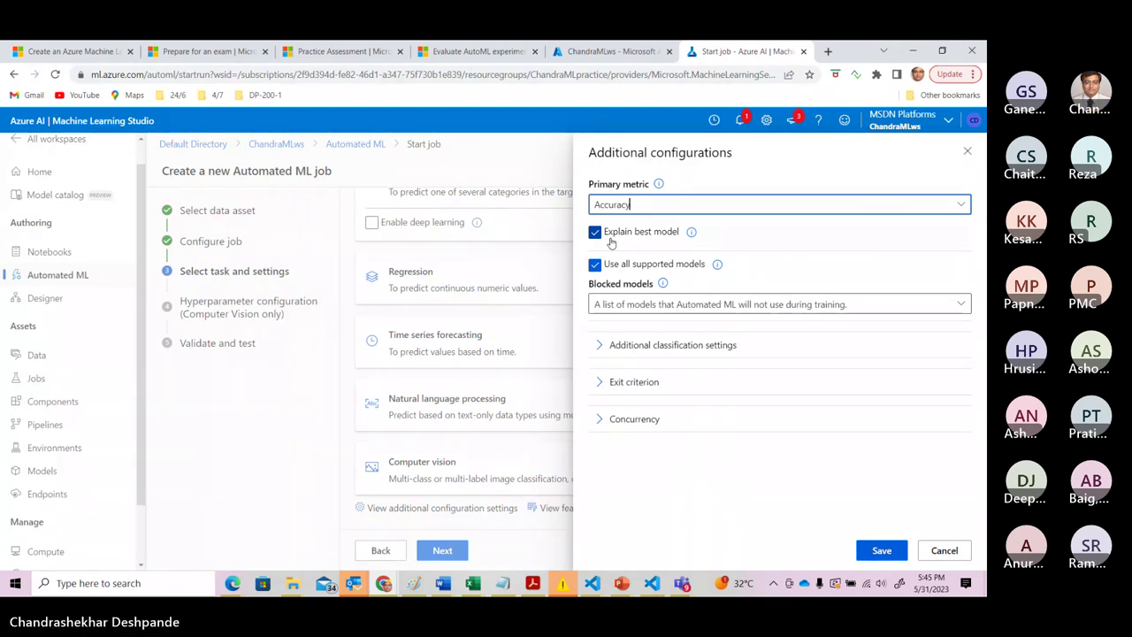
# Block the SGD, MultinomialNaiveBayes, BernoulliNaiveBayes and SVM models from being used during training.
pyautogui.click(645, 304)
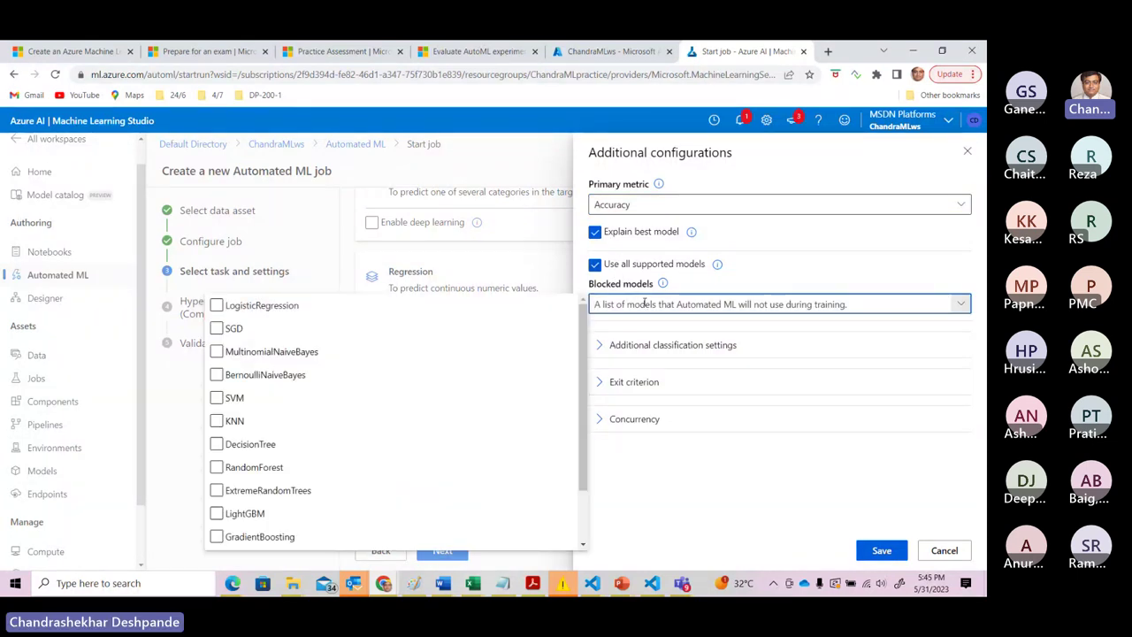
pyautogui.moveTo(584, 345); pyautogui.dragTo(586, 316)
pyautogui.click(217, 328)
pyautogui.click(217, 421)
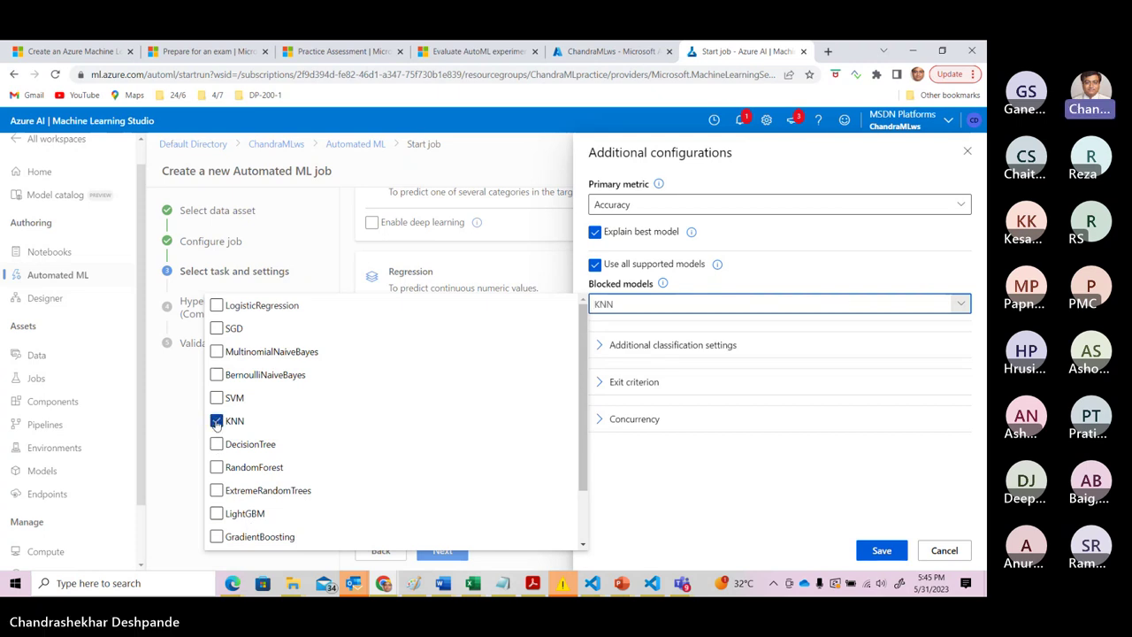
pyautogui.click(217, 421)
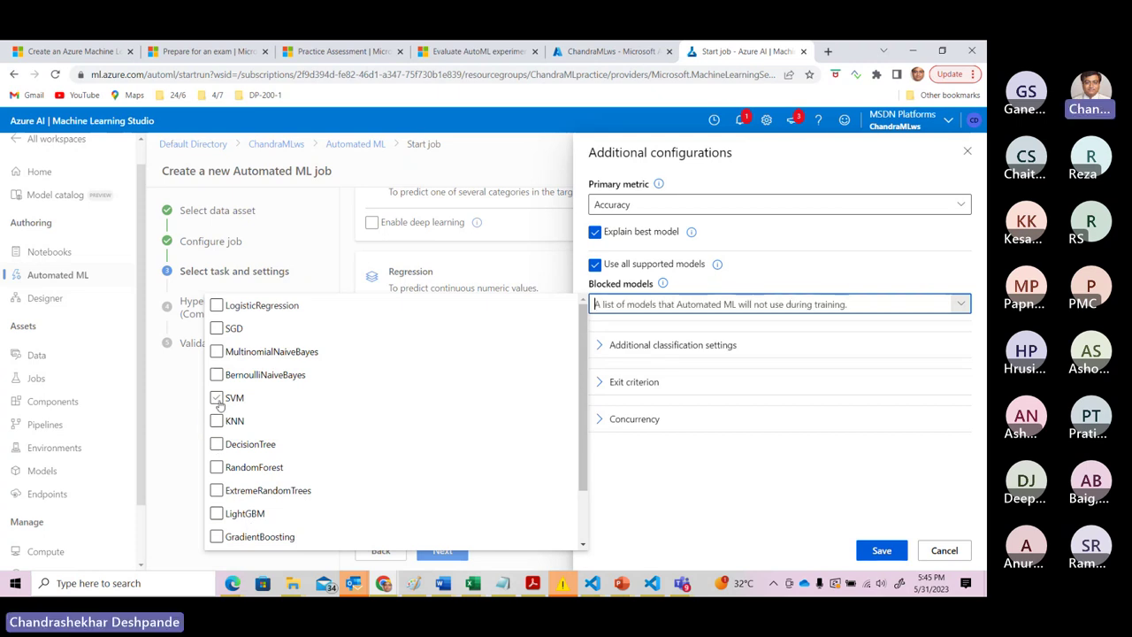
pyautogui.click(217, 398)
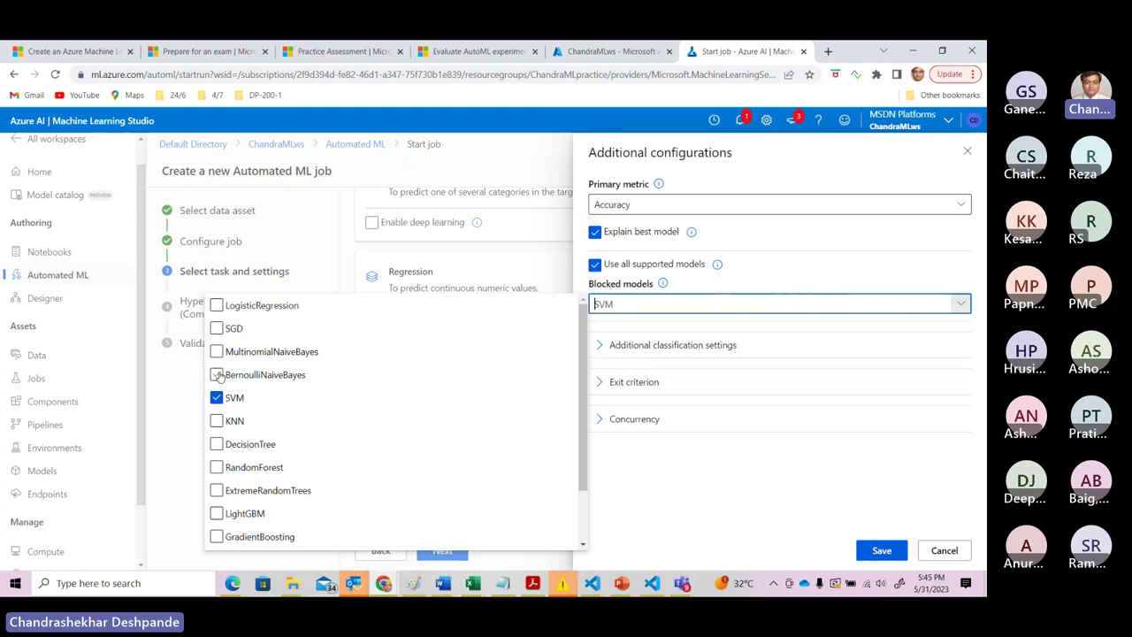
pyautogui.click(217, 375)
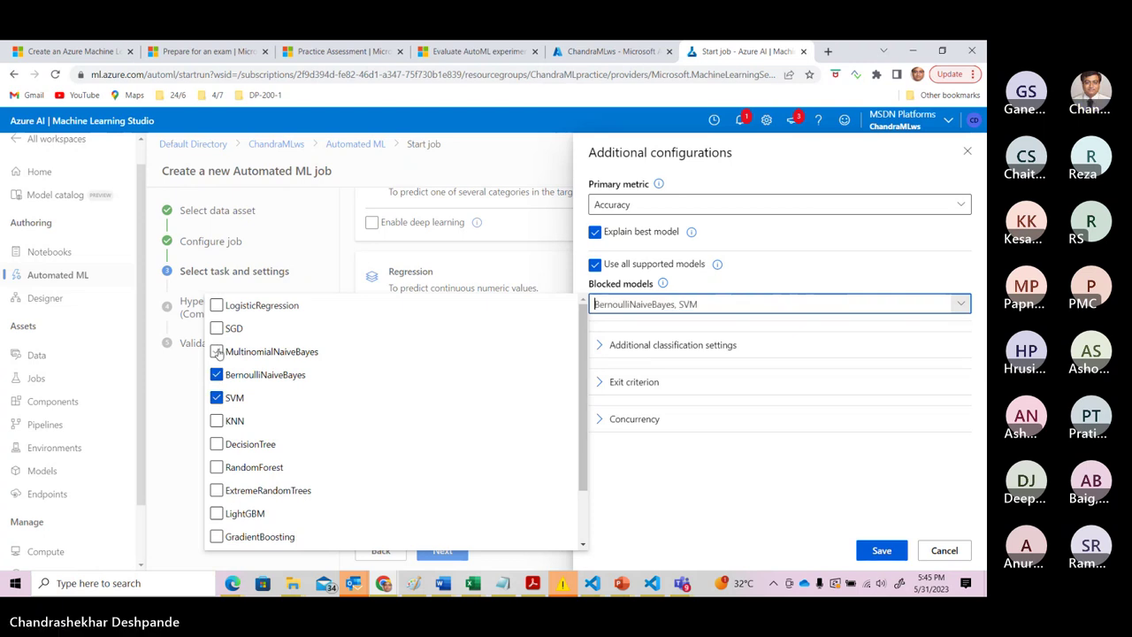
pyautogui.click(218, 352)
pyautogui.click(217, 329)
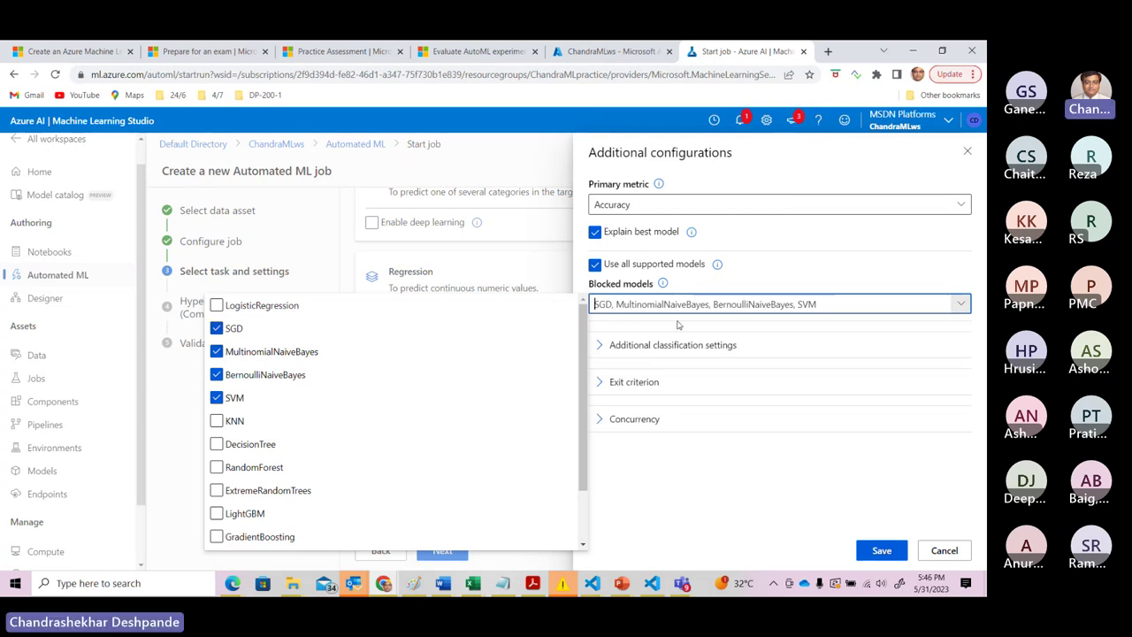
# Reveal the additional classification settings and set the exit criterion's training job time to 0.50 hours.
pyautogui.click(602, 348)
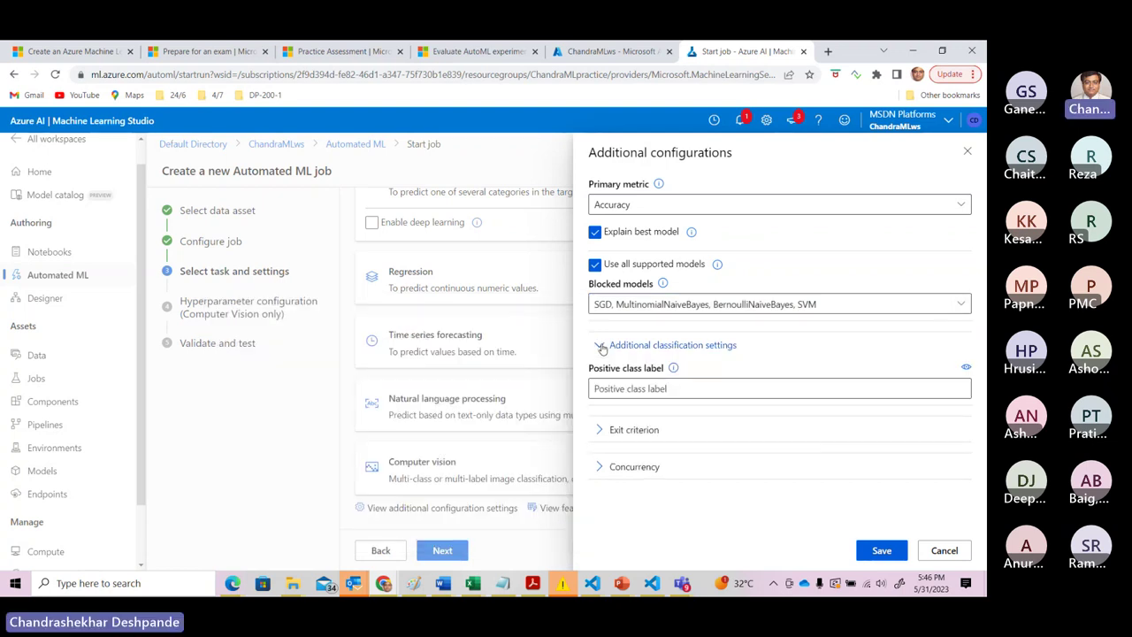
pyautogui.click(658, 389)
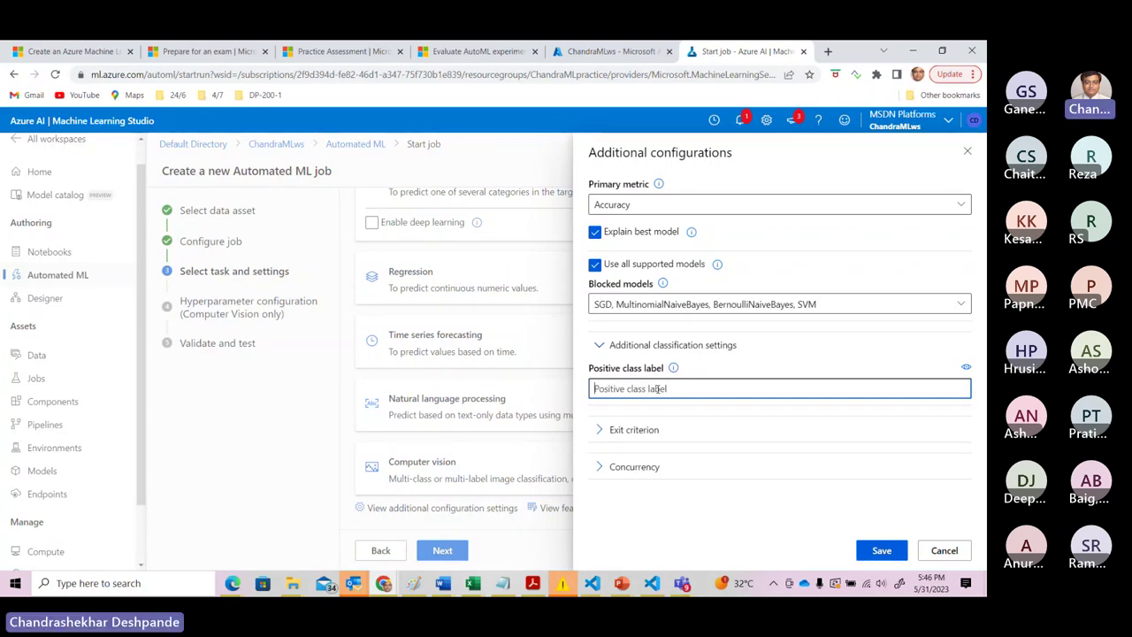
pyautogui.click(600, 431)
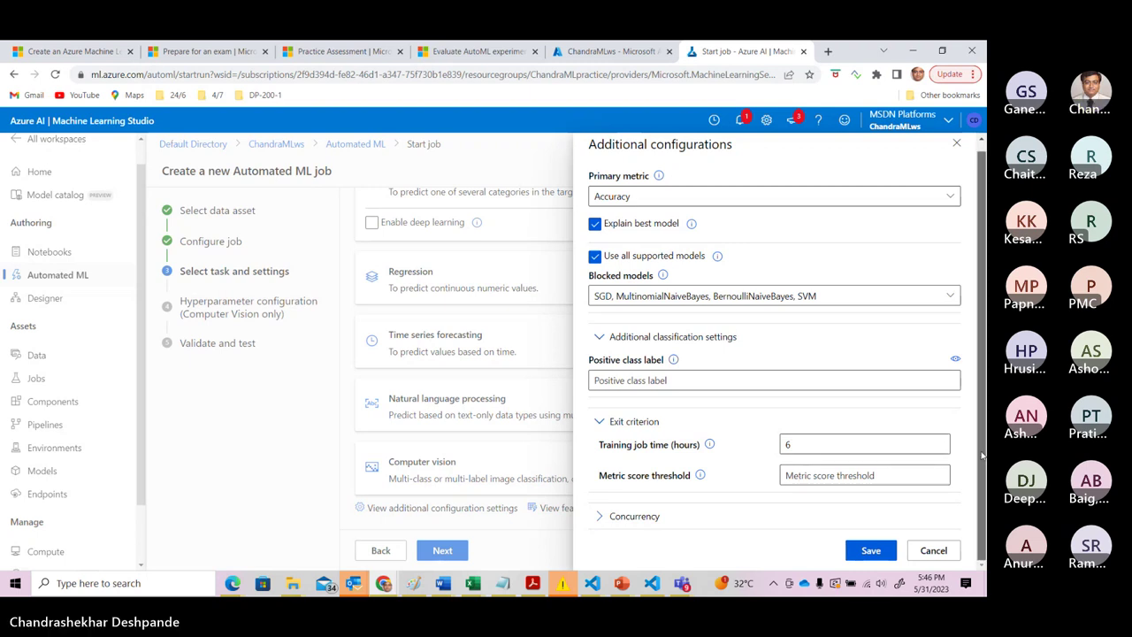
pyautogui.click(794, 444)
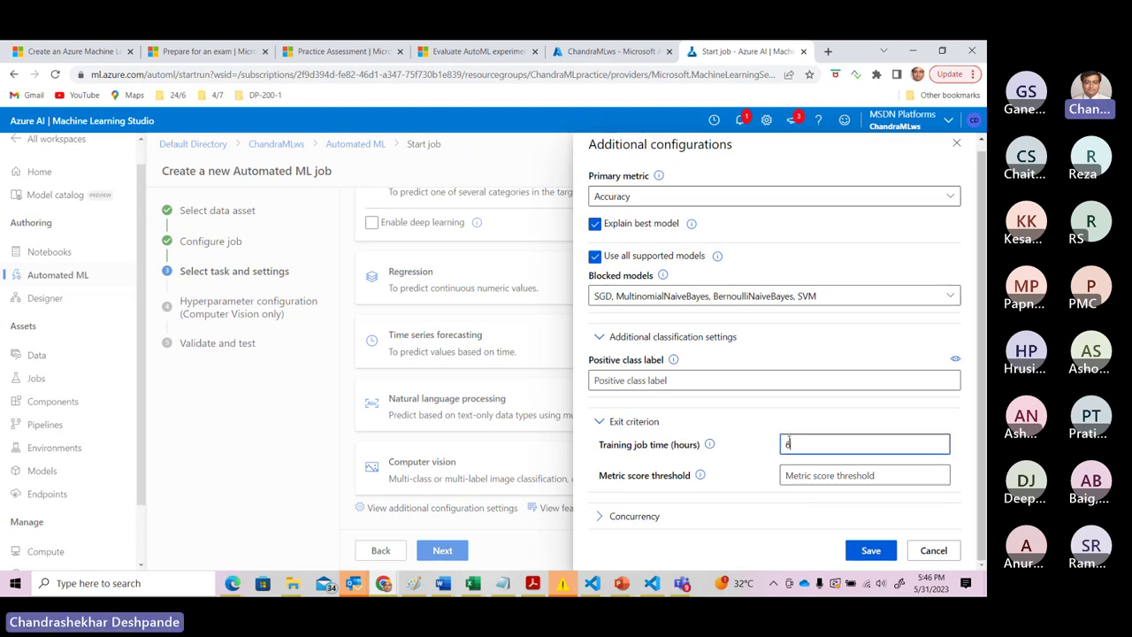
pyautogui.moveTo(794, 444); pyautogui.dragTo(772, 447)
pyautogui.write('0.50')
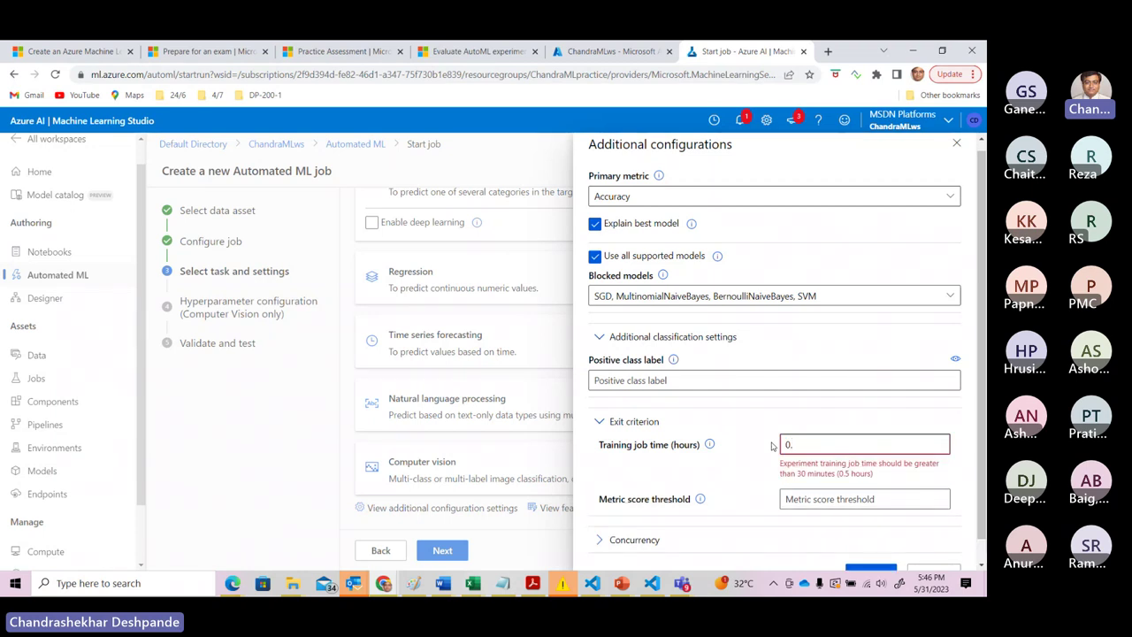
pyautogui.click(962, 460)
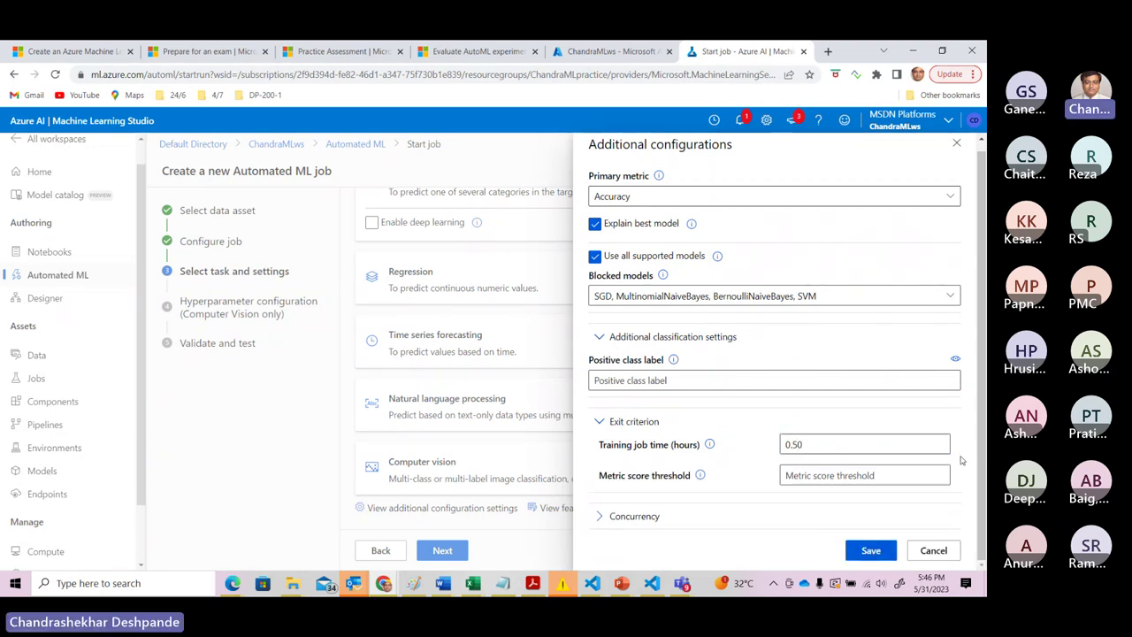
# Set the exit criterion's metric score threshold to 0.80 and read its help text.
pyautogui.click(786, 476)
pyautogui.click(785, 476)
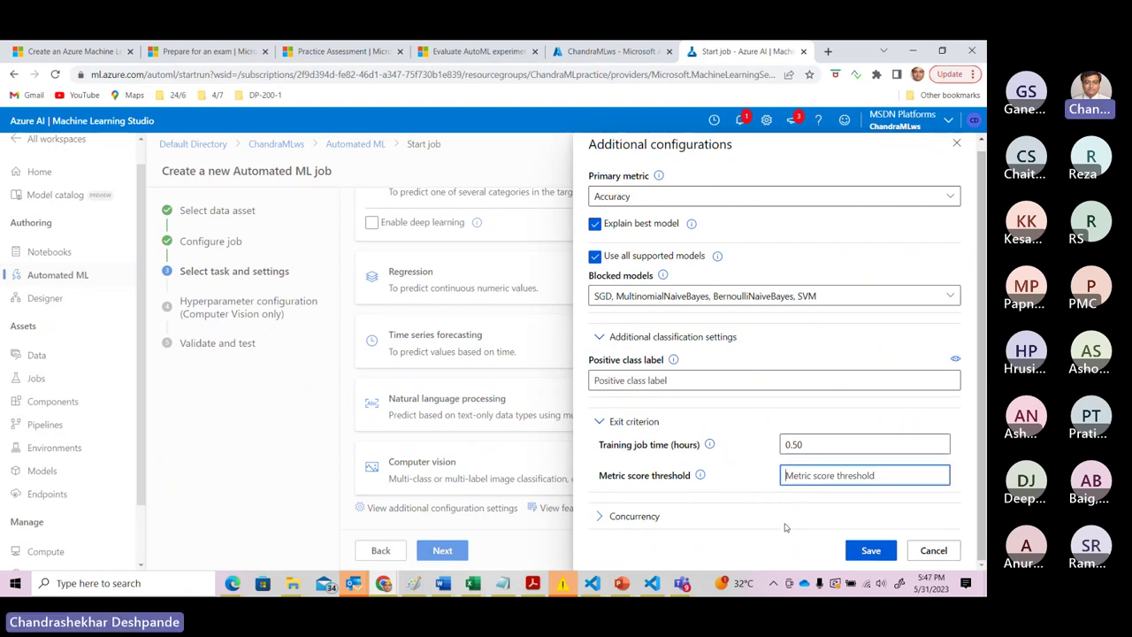
pyautogui.write('0.8')
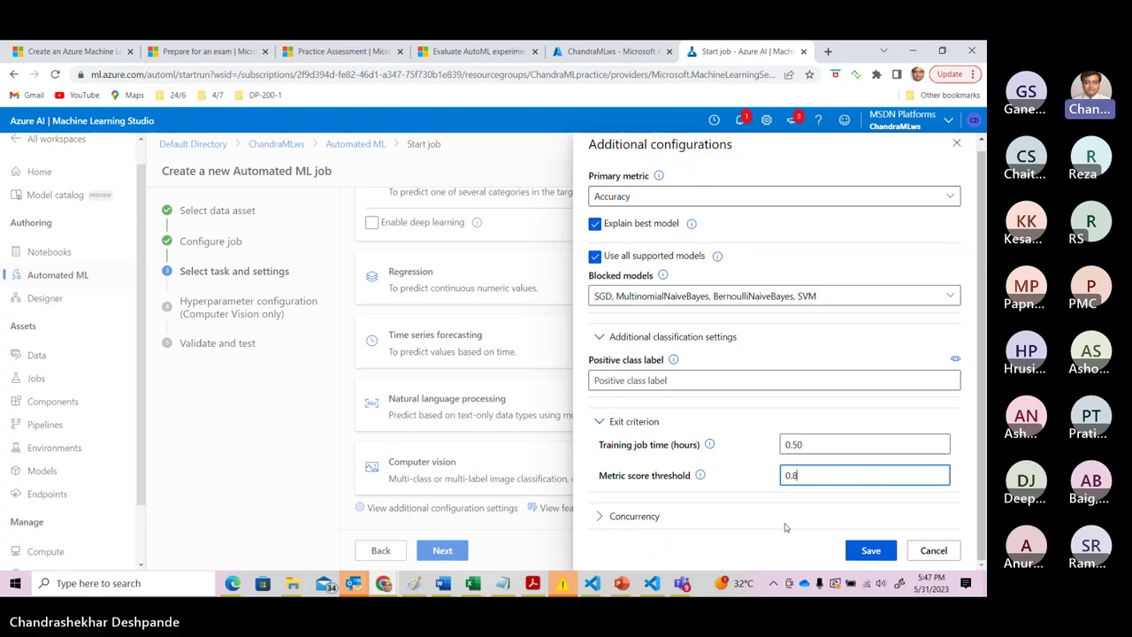
pyautogui.write('0')
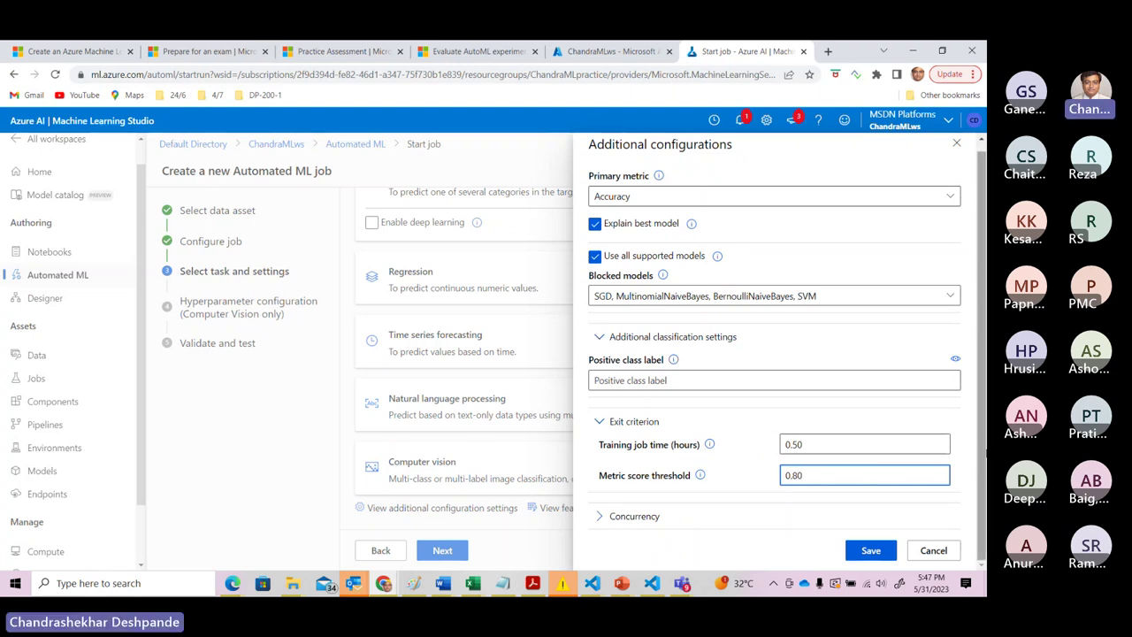
pyautogui.click(700, 476)
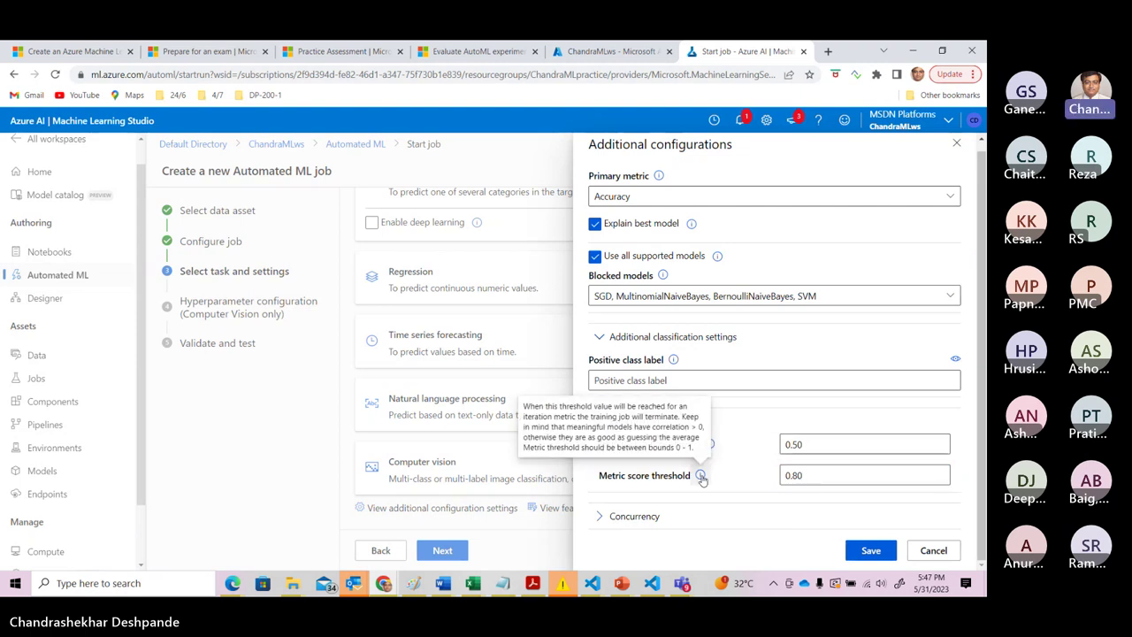
# Check the job's concurrency setting and save the additional configurations.
pyautogui.click(601, 518)
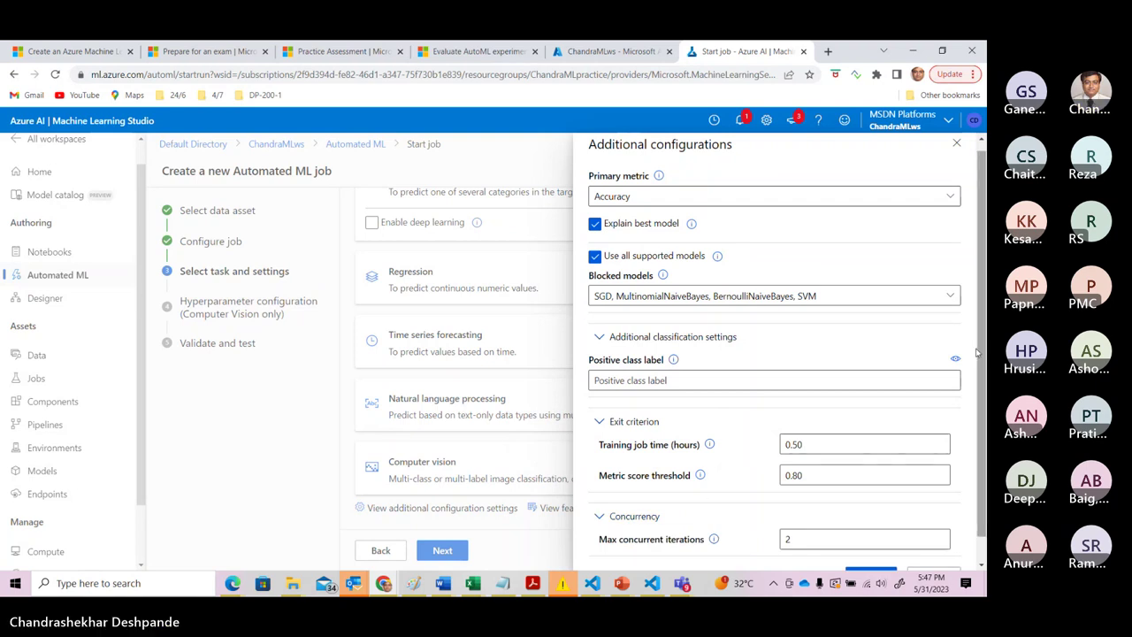
pyautogui.scroll(-1, 983, 365)
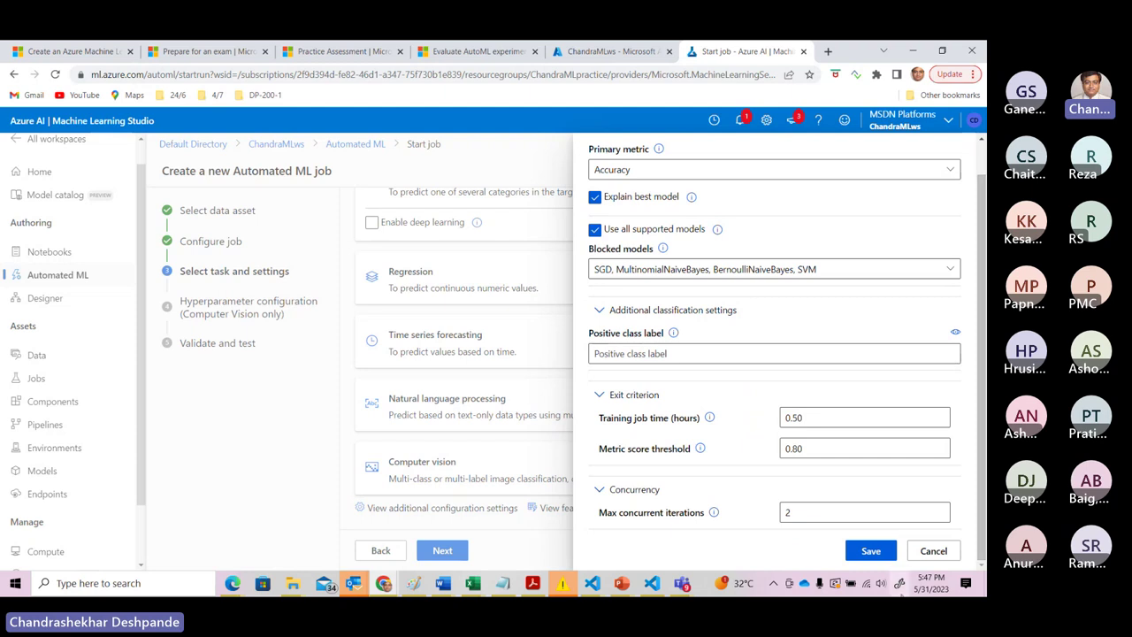
pyautogui.click(870, 551)
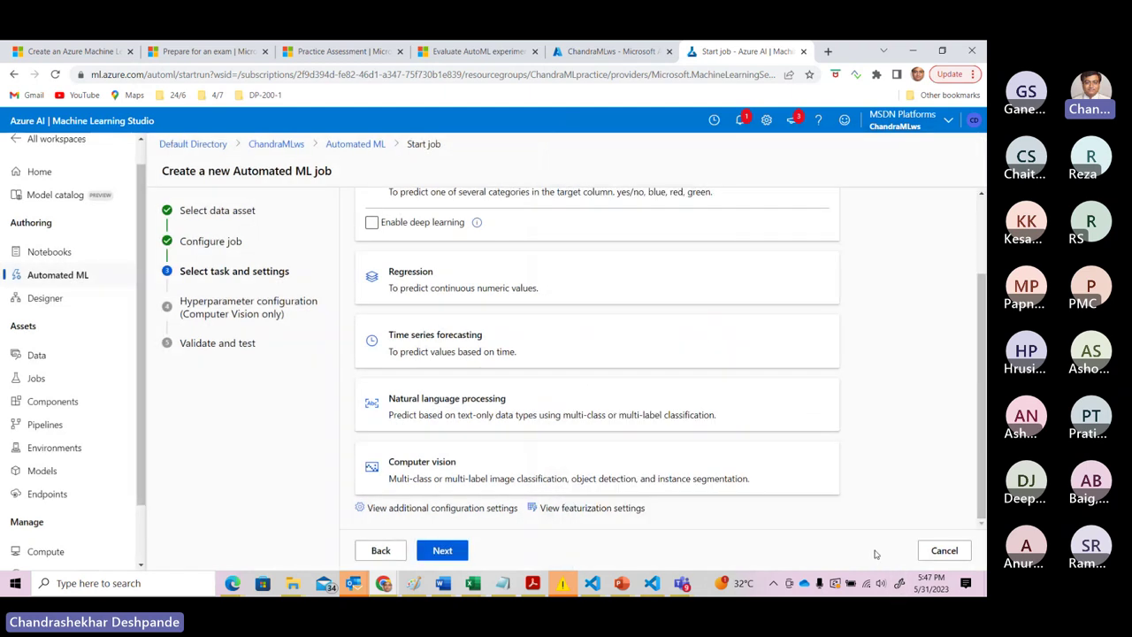
# Review and save the featurization settings of the data columns, and proceed to the validation and test settings.
pyautogui.click(610, 510)
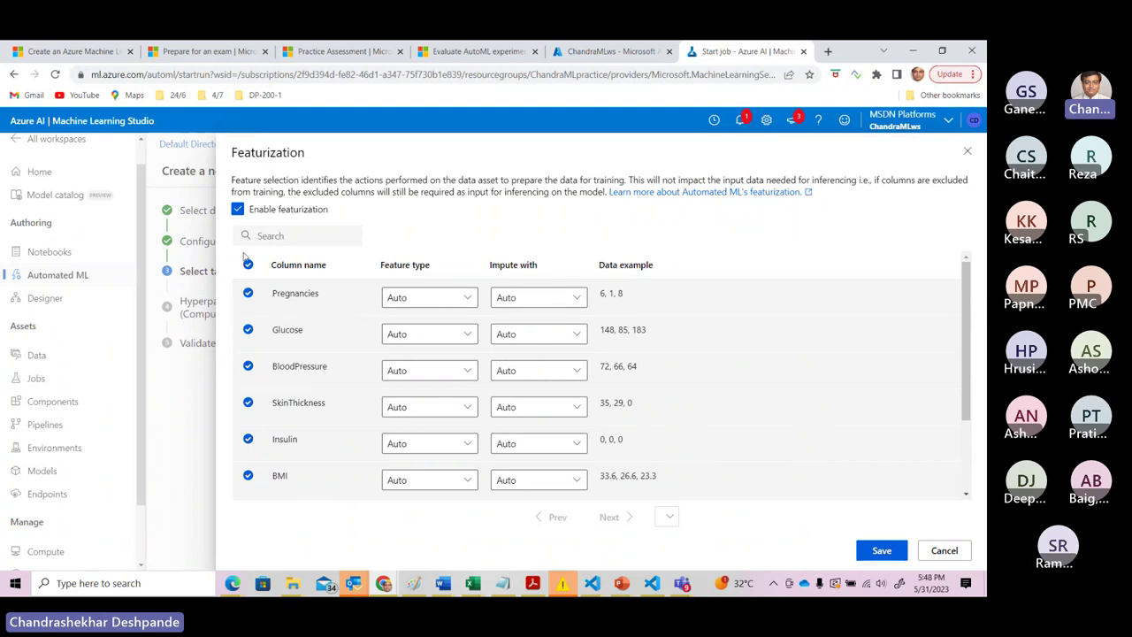
pyautogui.click(882, 550)
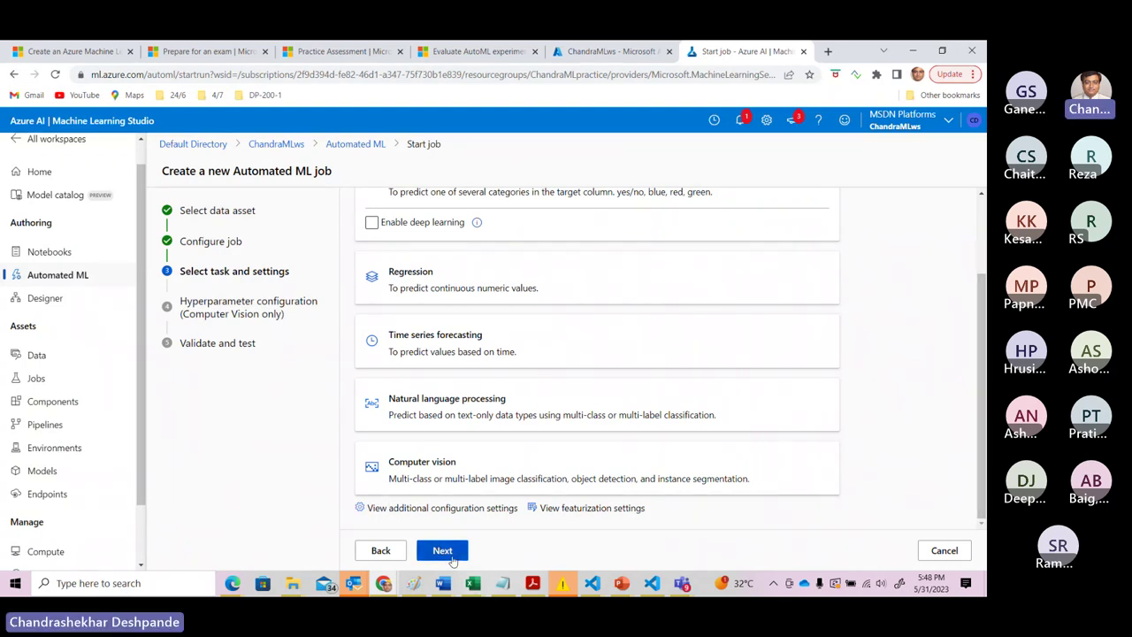
pyautogui.click(452, 557)
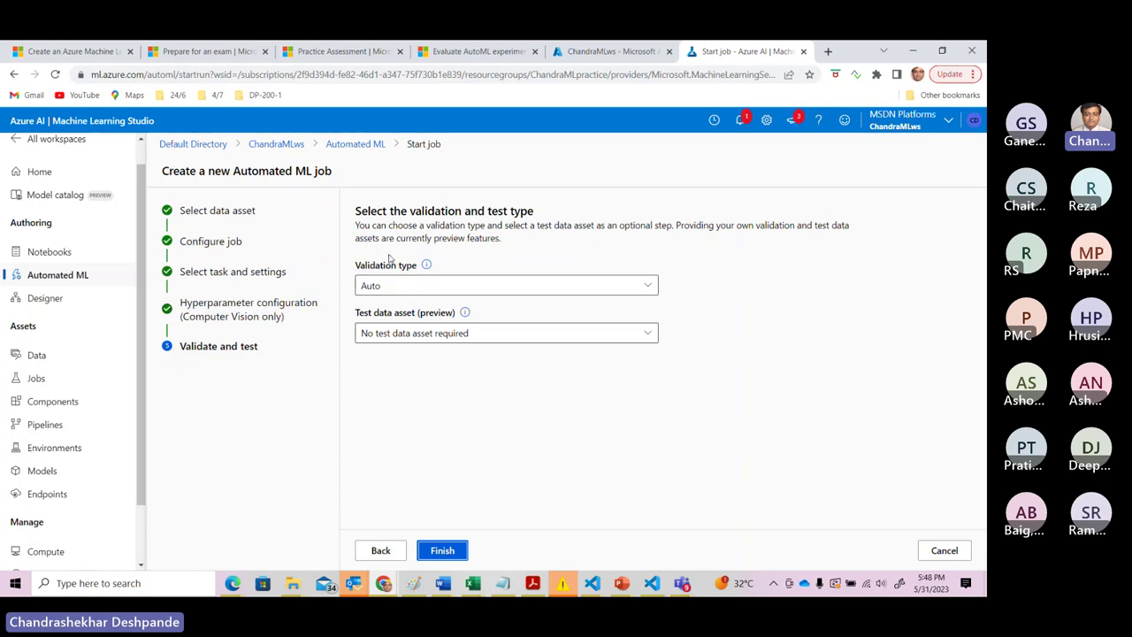
# Choose Train-validation split as the validation type and submit the Automated ML job.
pyautogui.click(648, 286)
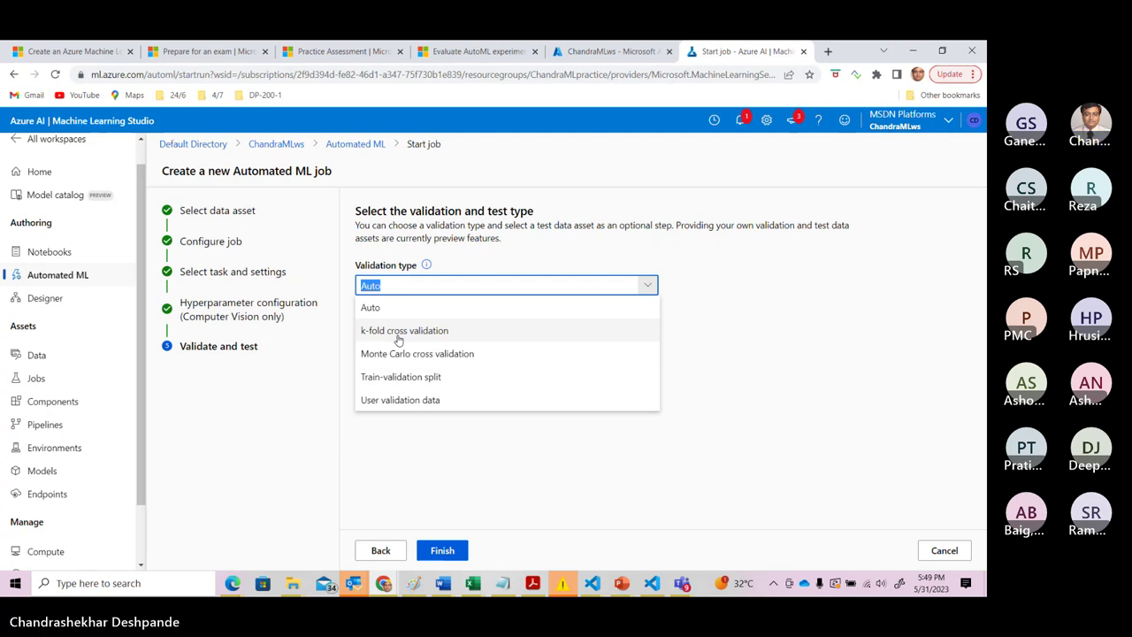
pyautogui.click(420, 384)
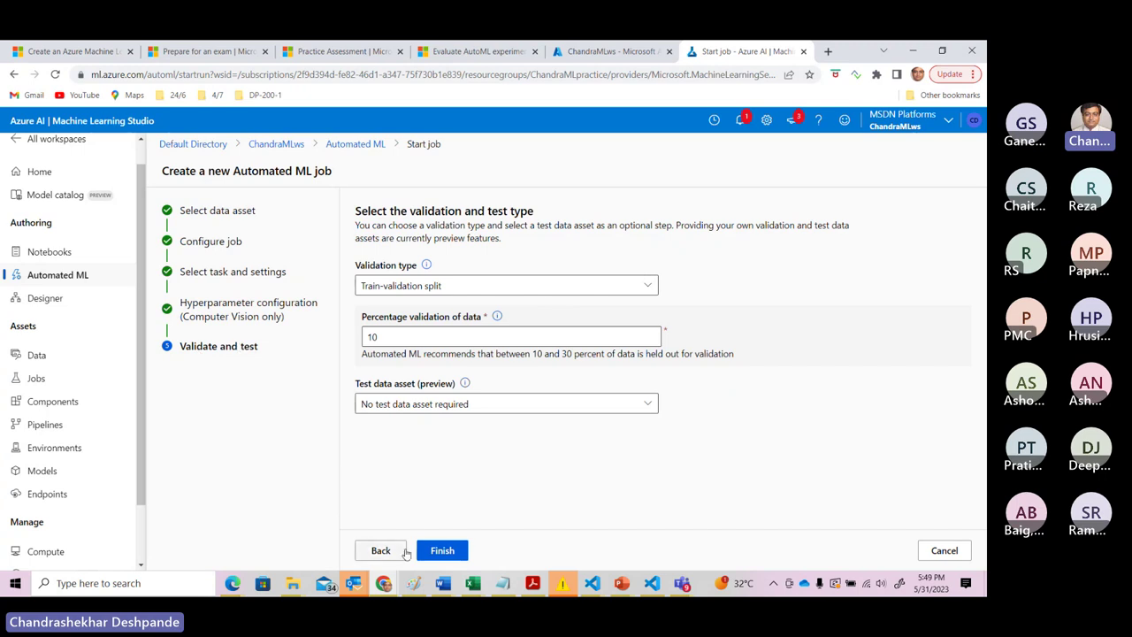
pyautogui.click(451, 553)
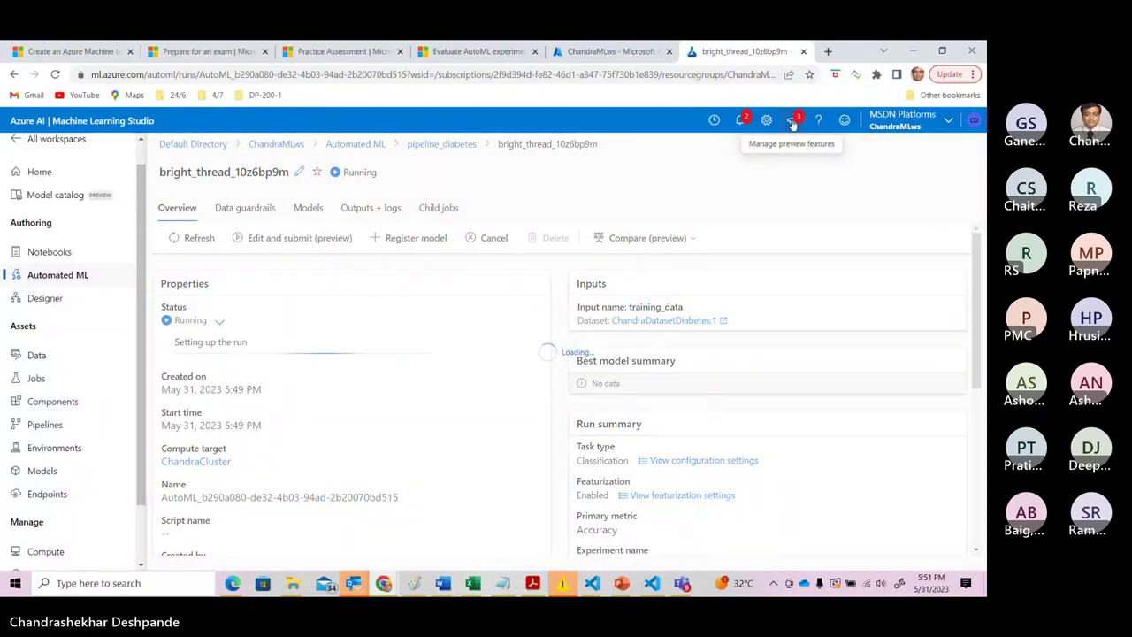
# Dismiss the compute provisioning notification and take a look at the available preview features.
pyautogui.click(741, 124)
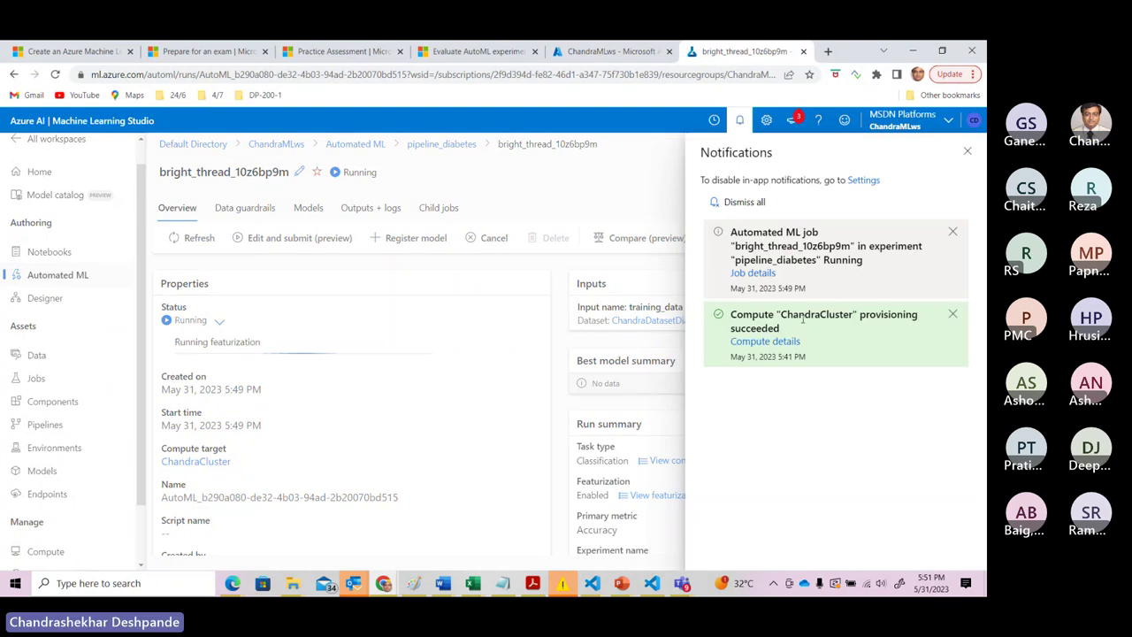
pyautogui.click(953, 316)
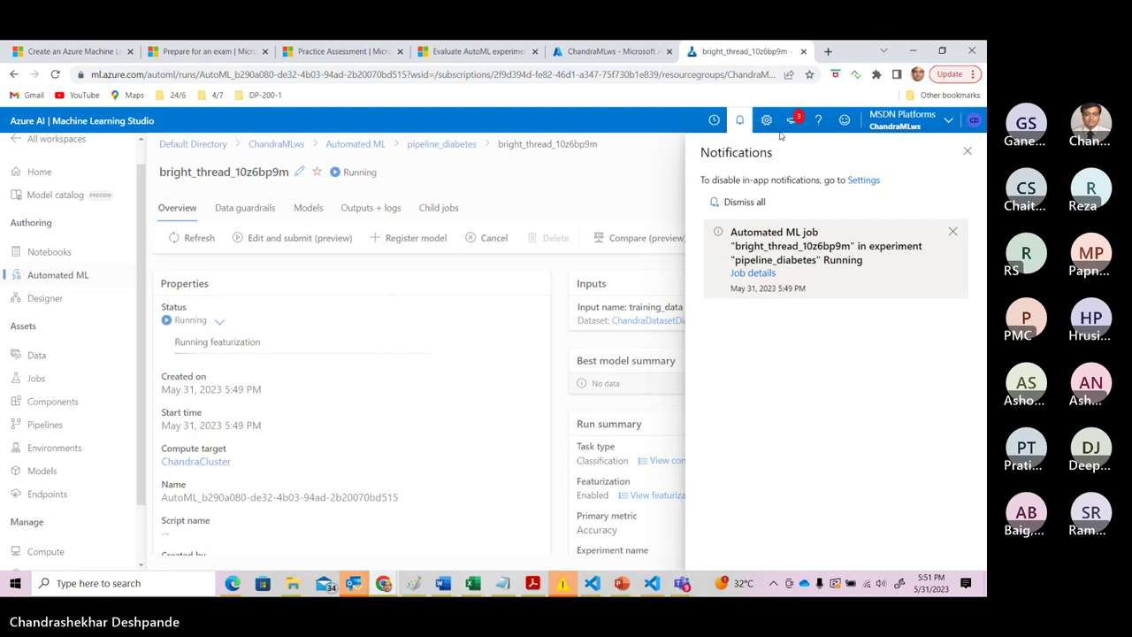
pyautogui.click(794, 122)
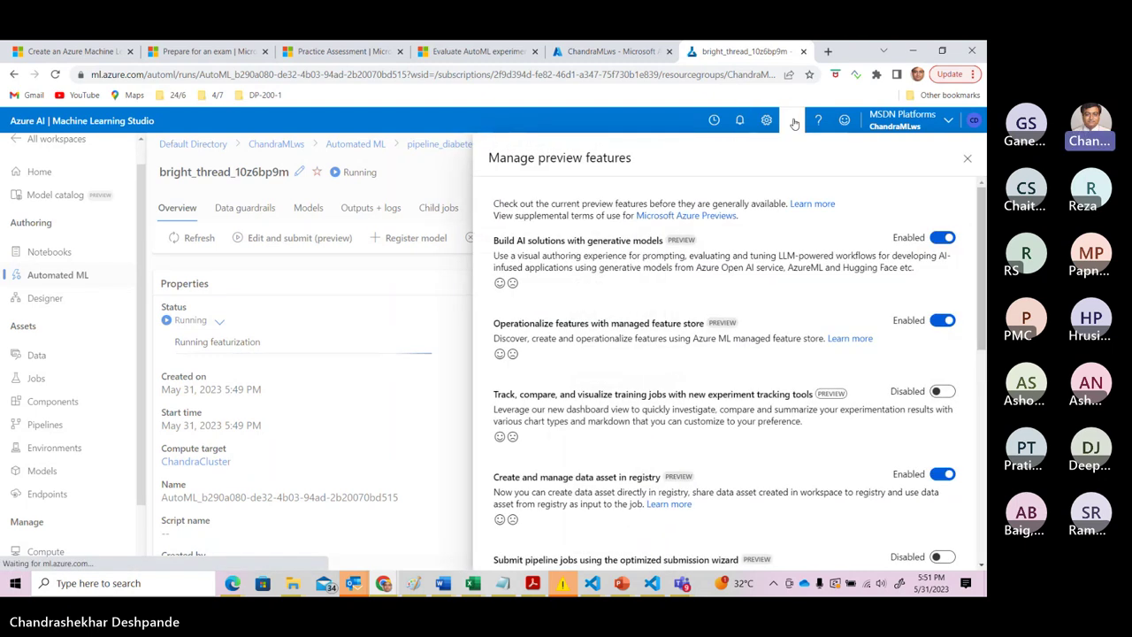
pyautogui.click(967, 161)
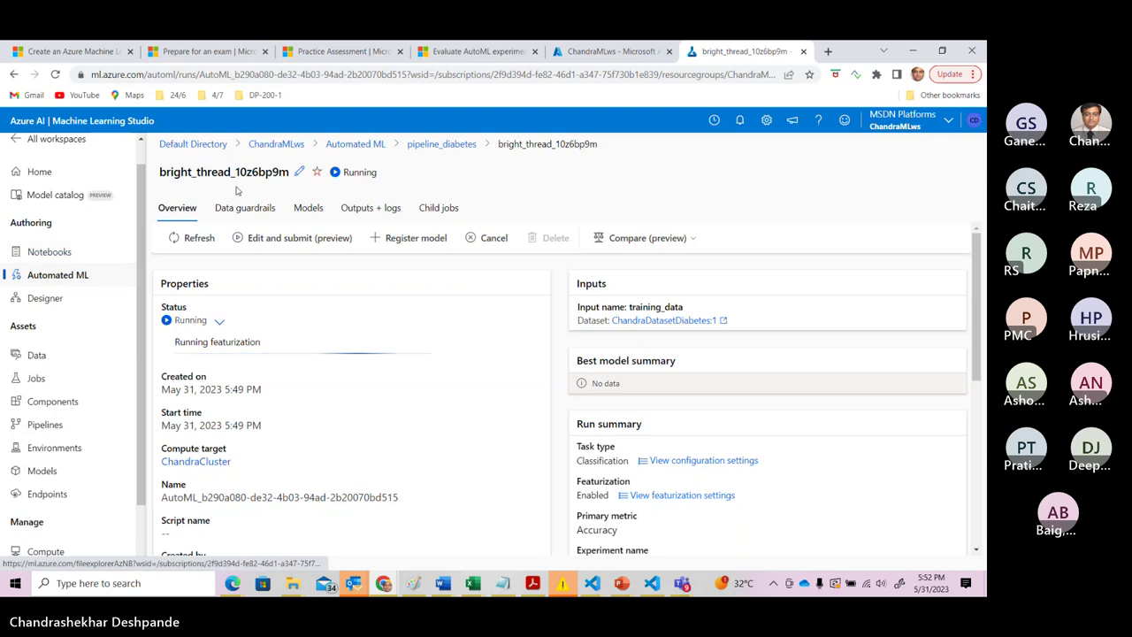
# Check the running job's models list and its outputs and logs.
pyautogui.click(310, 208)
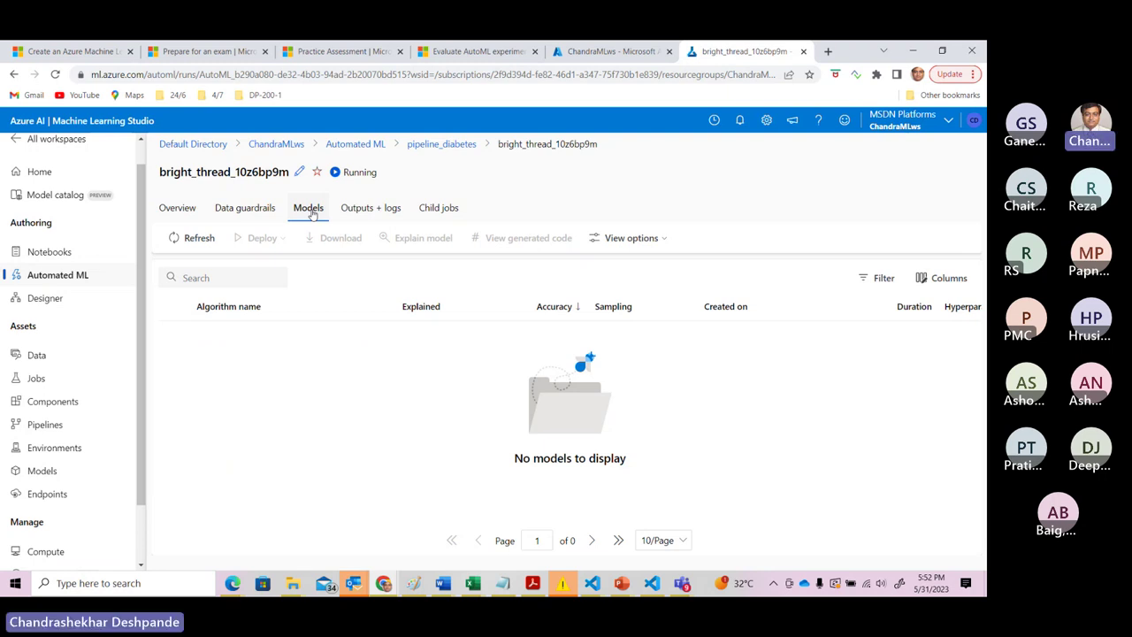
pyautogui.click(385, 212)
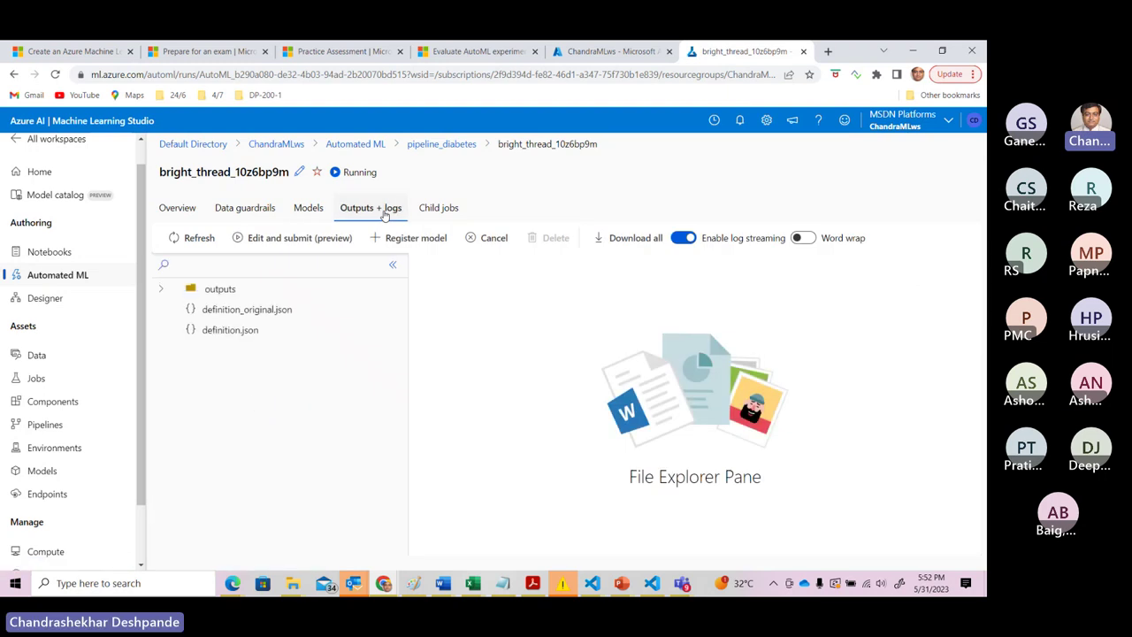
pyautogui.click(310, 210)
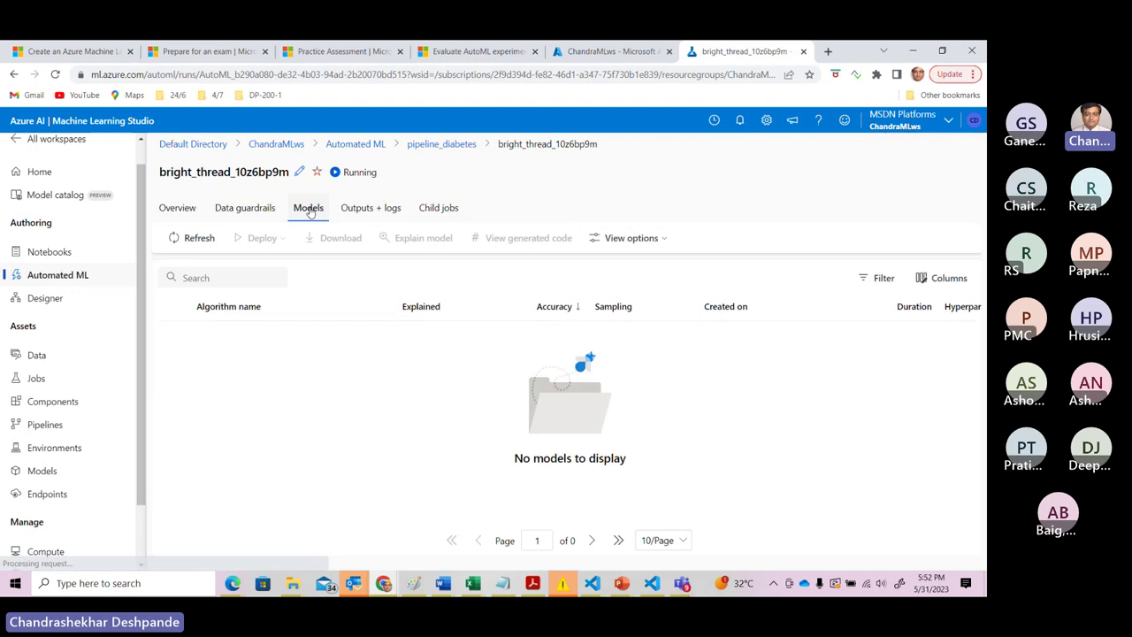
# Check the running Automated ML job's training status in its overview and refresh its list of models.
pyautogui.click(180, 210)
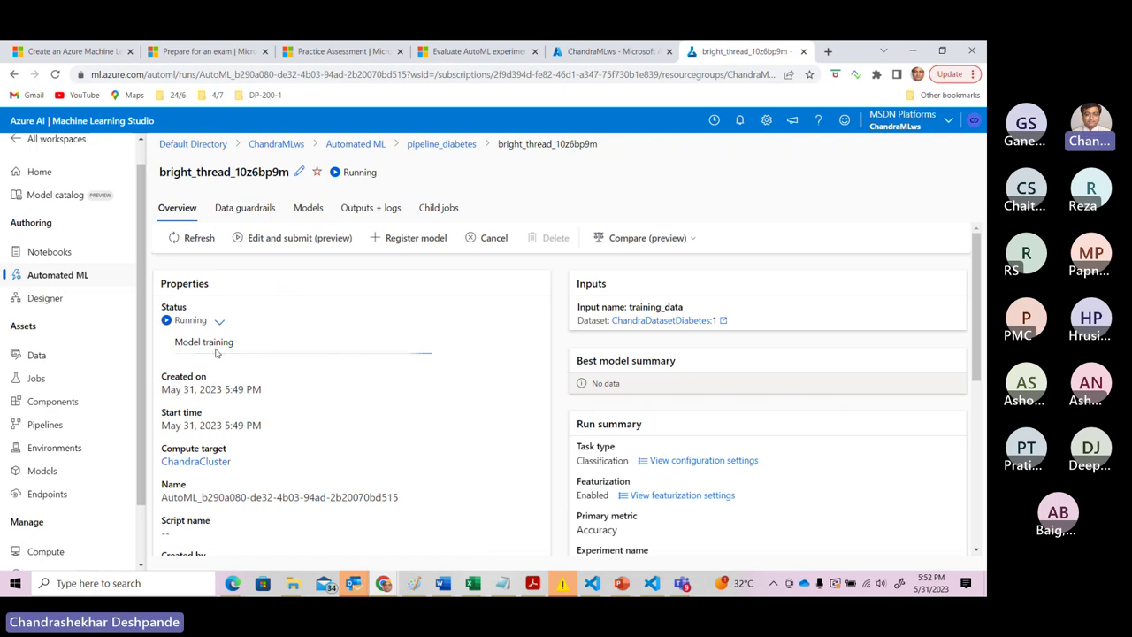
pyautogui.click(311, 208)
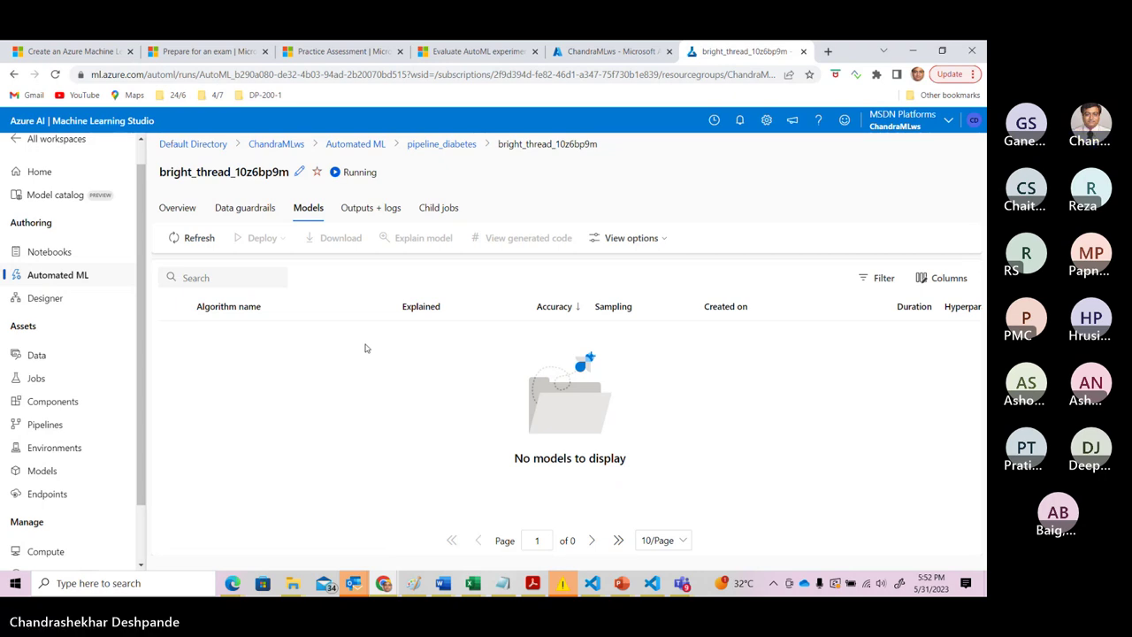
pyautogui.click(190, 241)
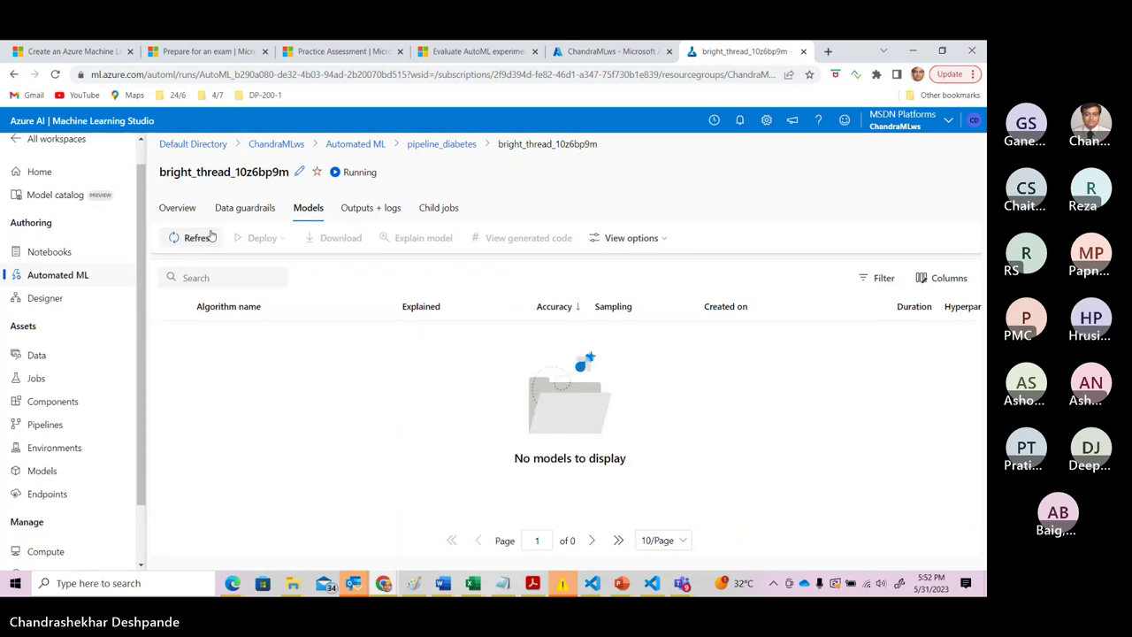
pyautogui.click(184, 209)
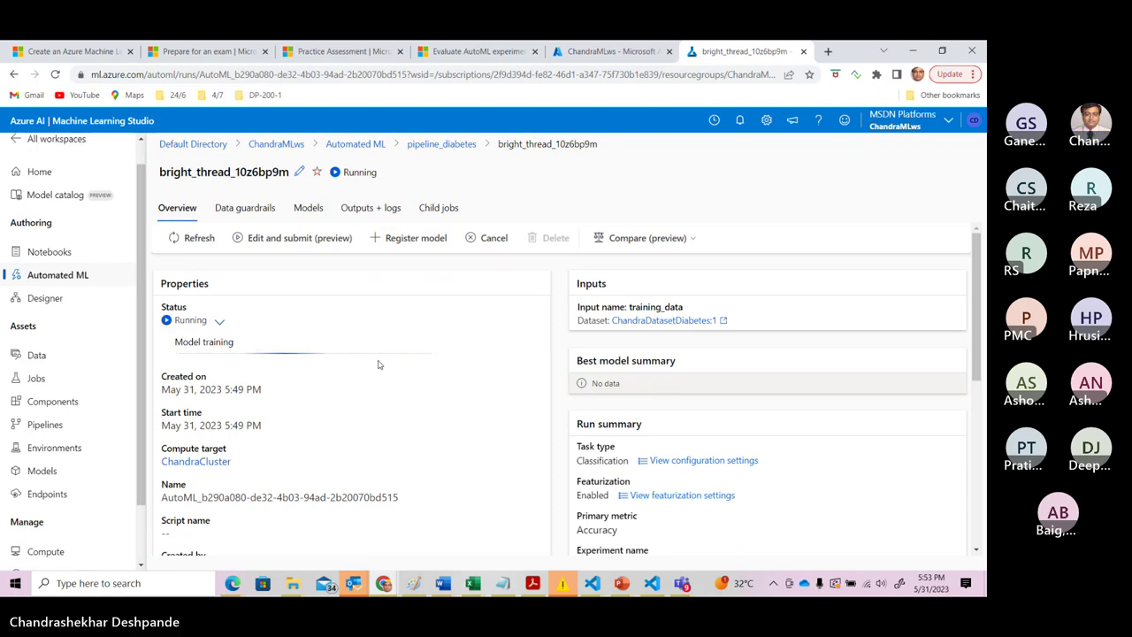
pyautogui.click(310, 209)
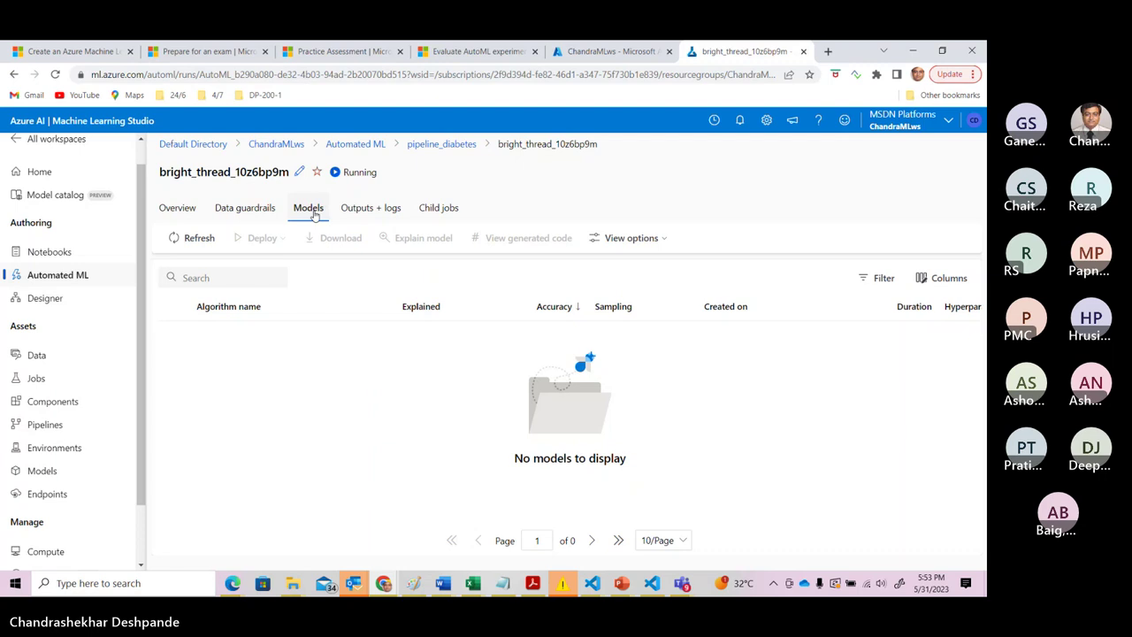
pyautogui.click(195, 239)
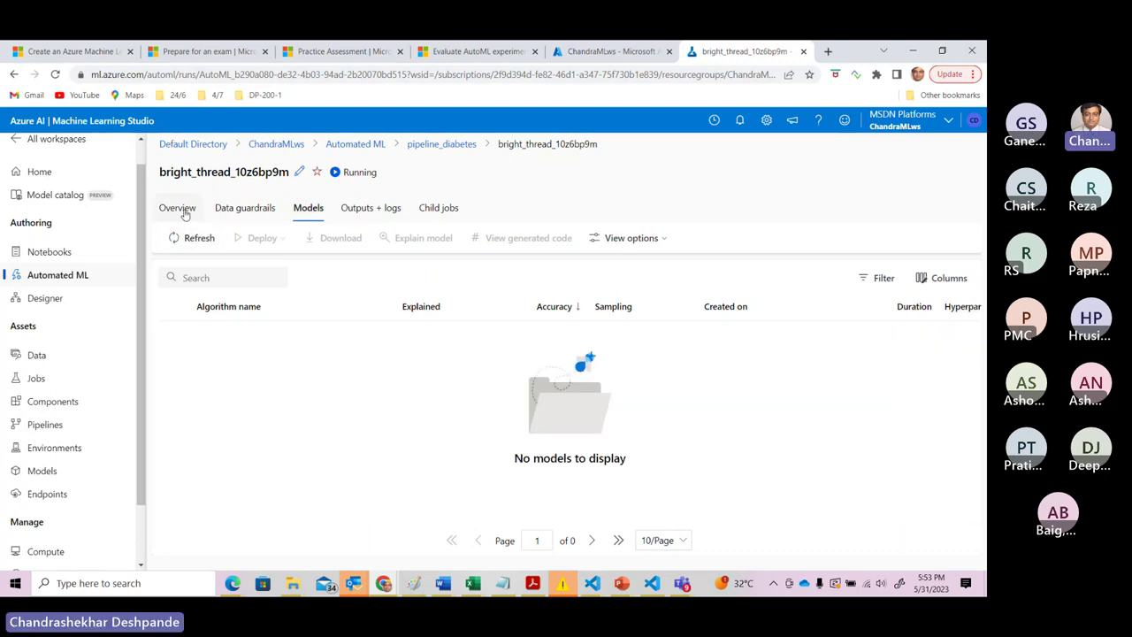
# Refresh the job's overview, and reload its models list to look for newly trained algorithms.
pyautogui.click(180, 210)
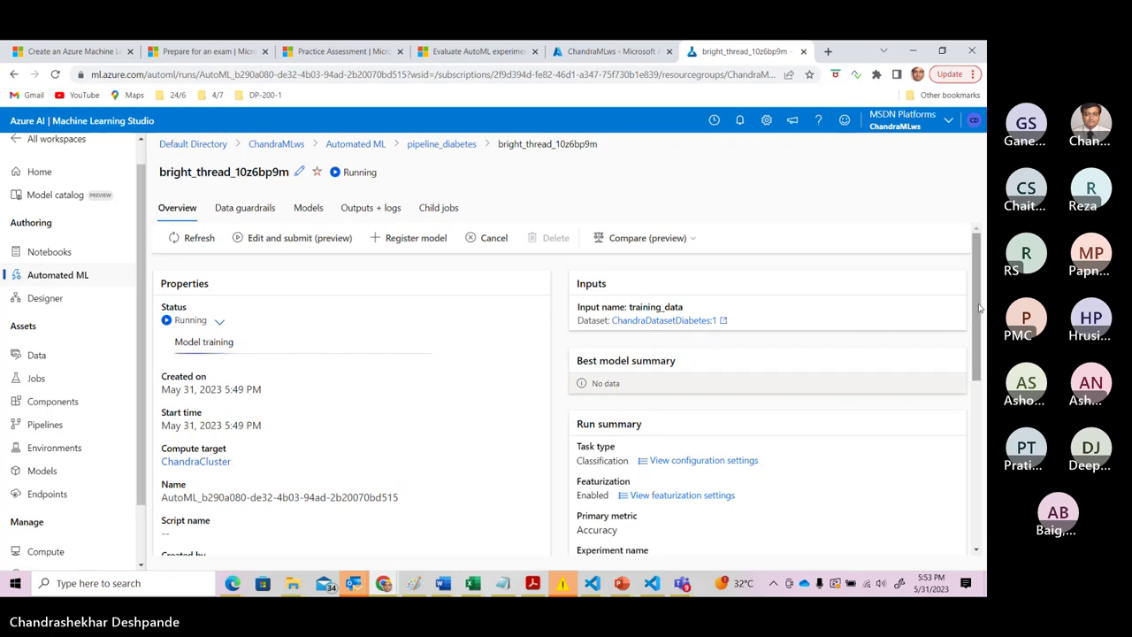
pyautogui.moveTo(976, 315); pyautogui.dragTo(976, 279)
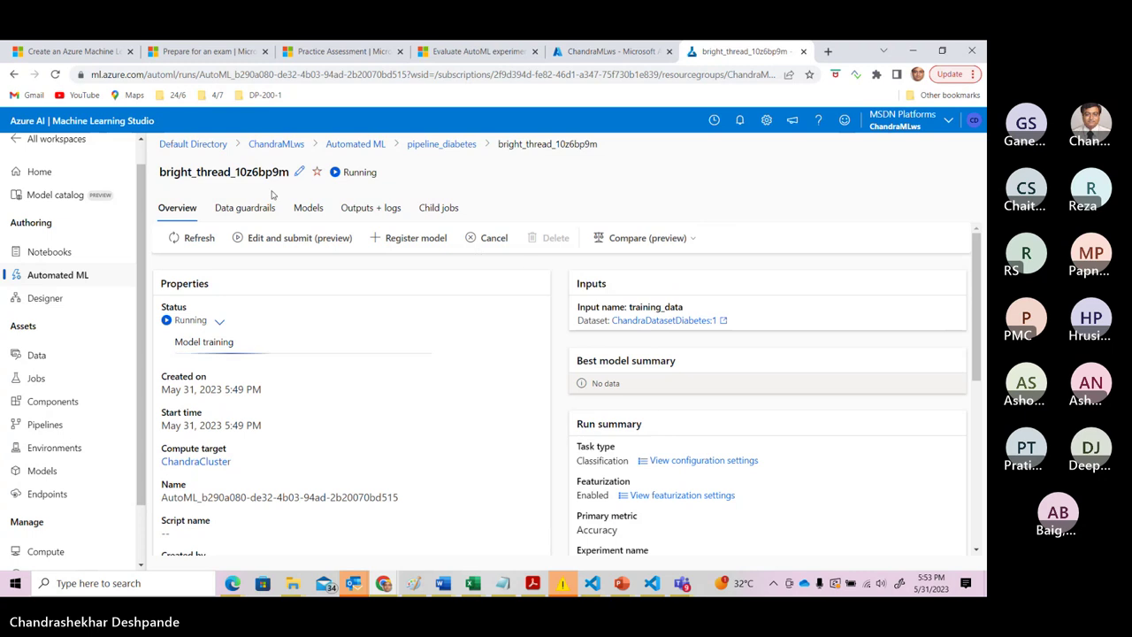
pyautogui.click(197, 237)
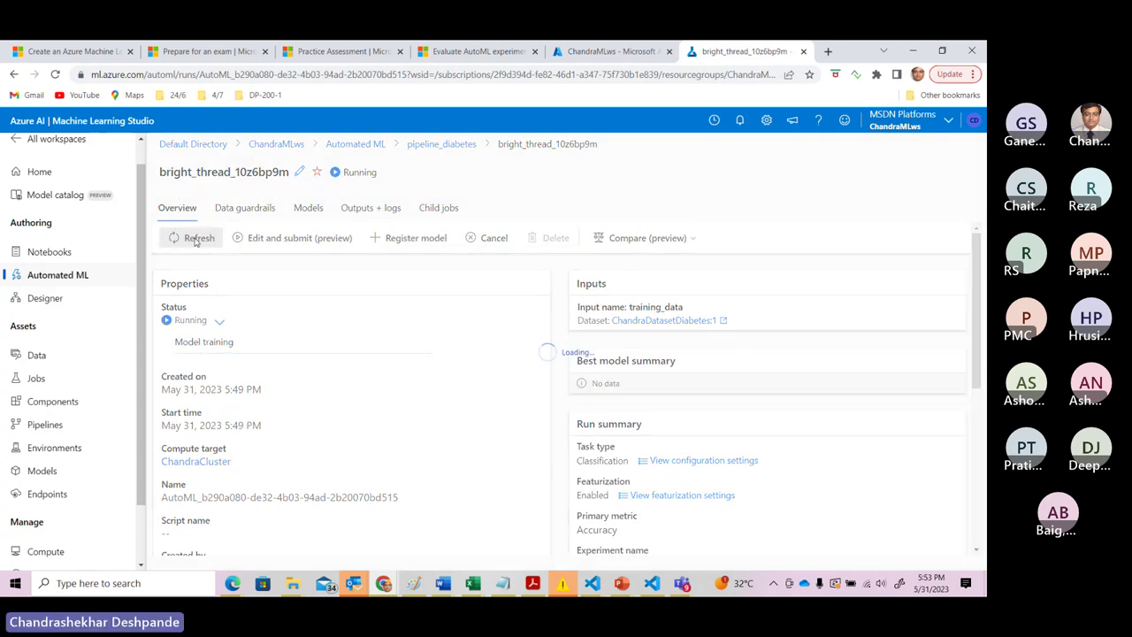
pyautogui.click(309, 208)
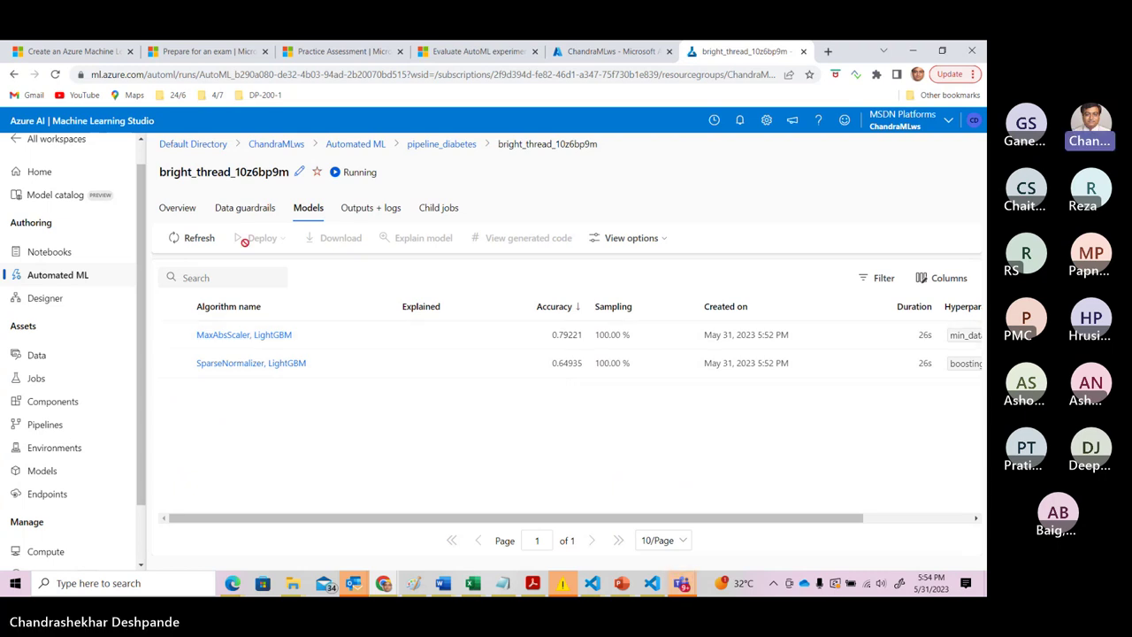
pyautogui.click(195, 241)
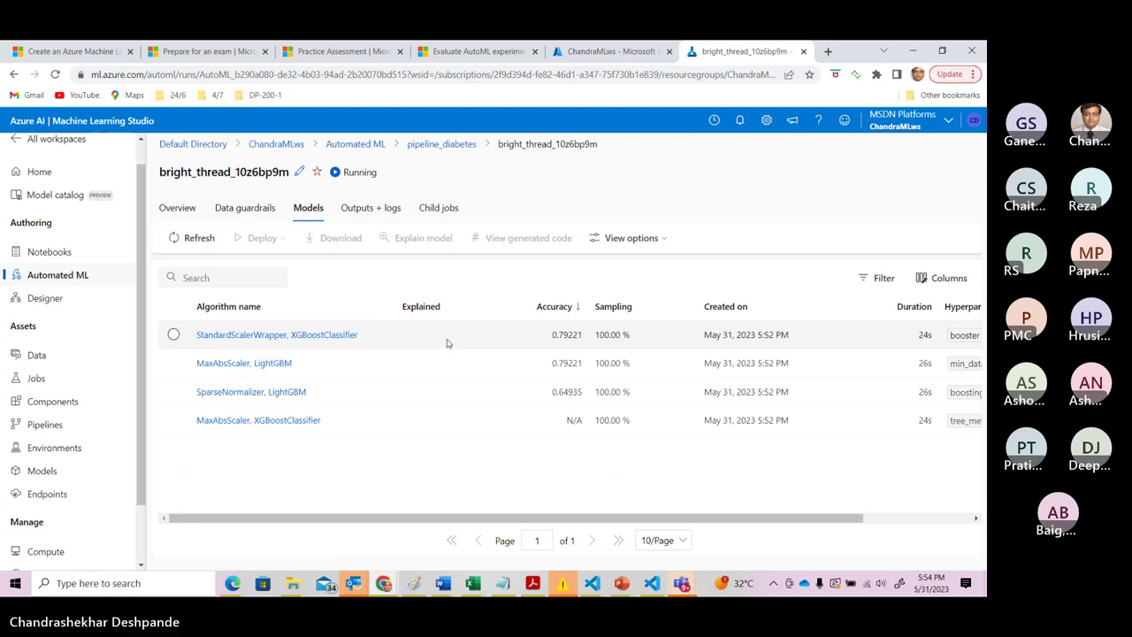
# Open the StandardScalerWrapper, XGBoostClassifier model and view its model summary and run overview.
pyautogui.click(298, 341)
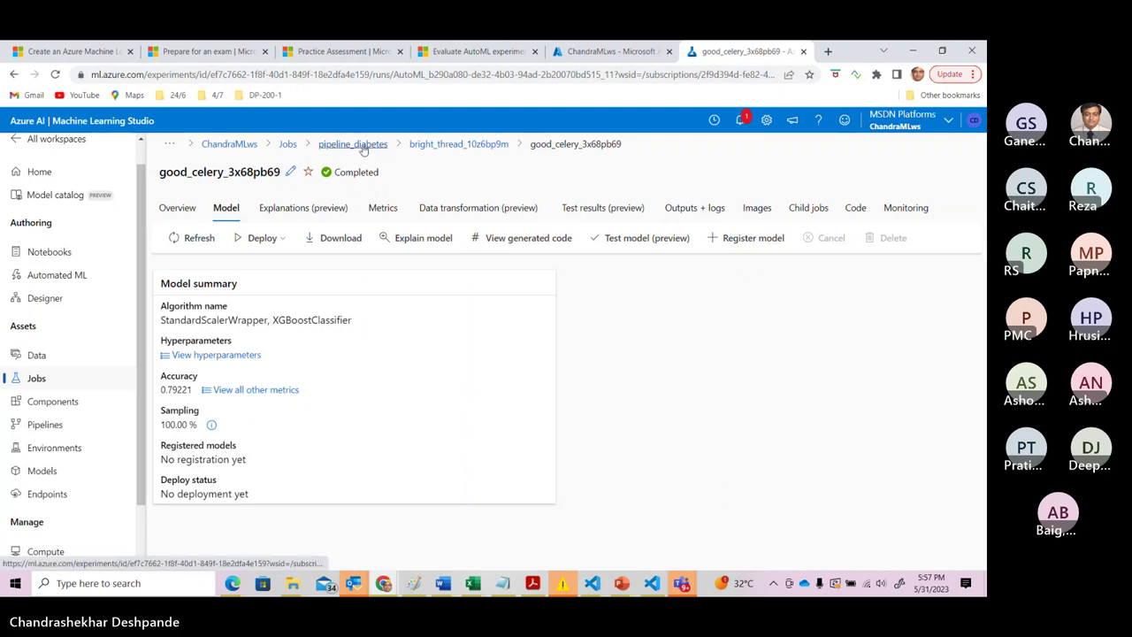
pyautogui.click(179, 209)
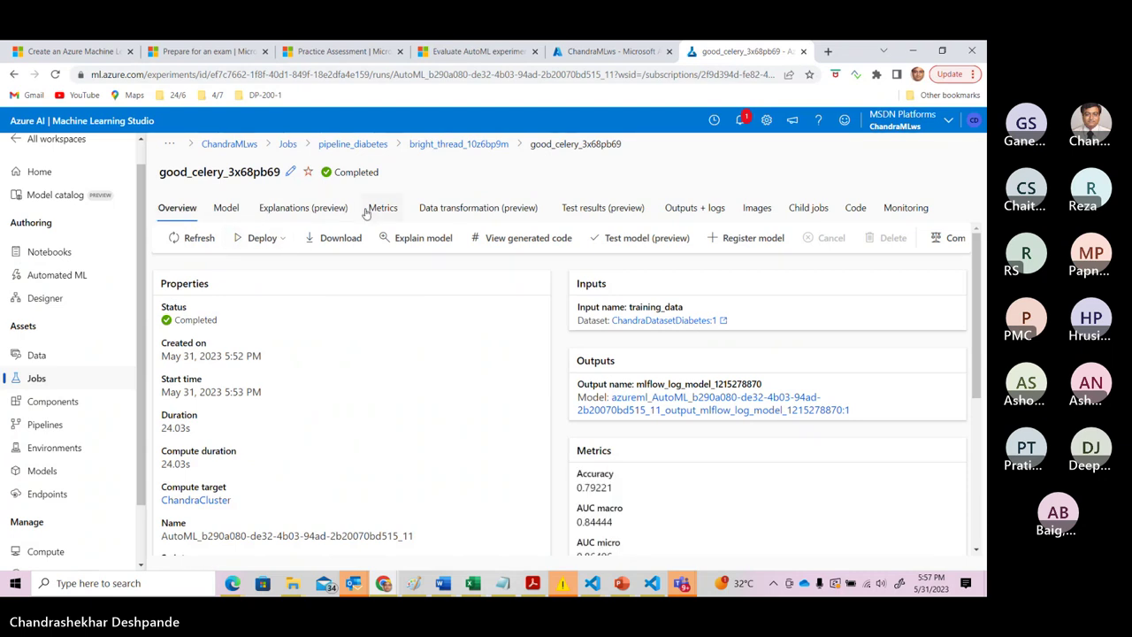
pyautogui.click(228, 210)
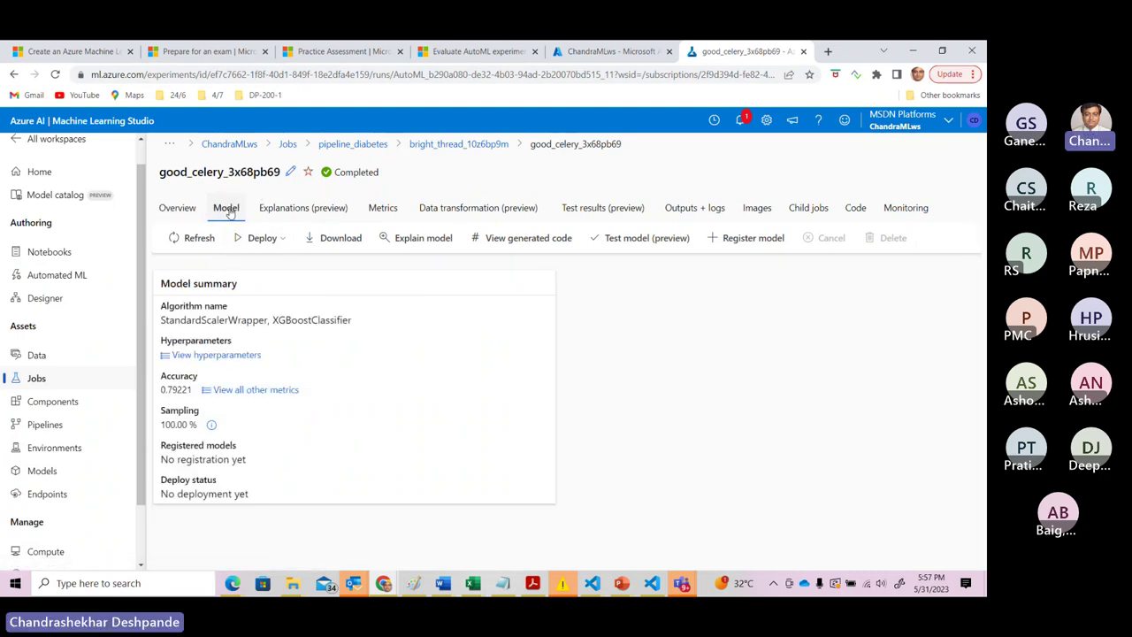
pyautogui.click(179, 209)
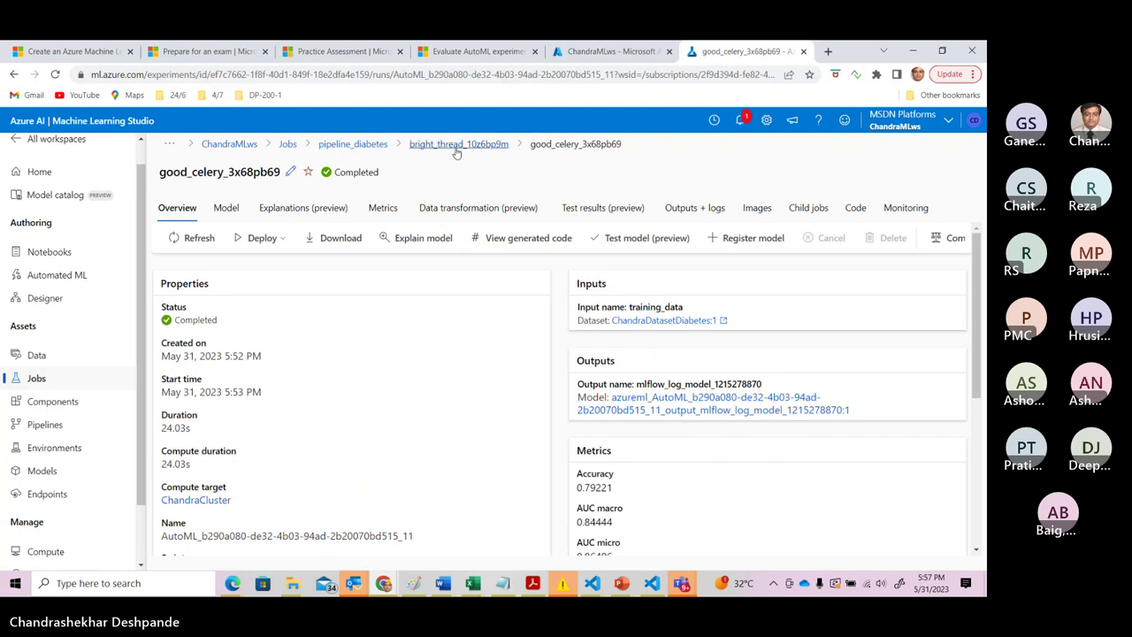
# Return to the bright_thread_10z6bp9m job through Automated ML and review its full list of trained models.
pyautogui.click(364, 145)
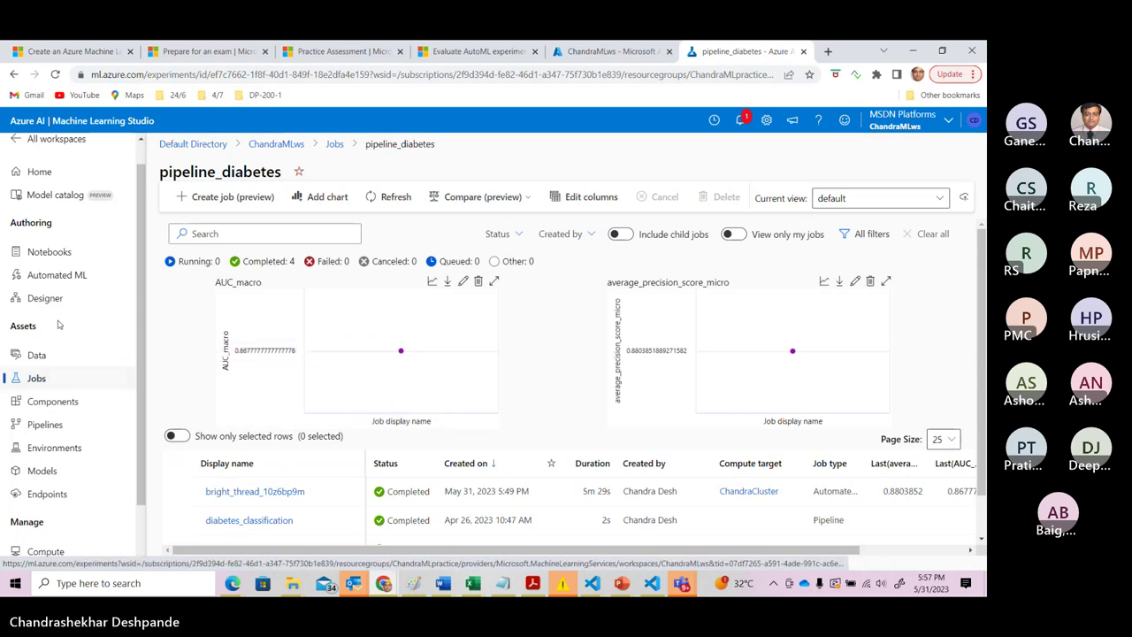
pyautogui.click(58, 278)
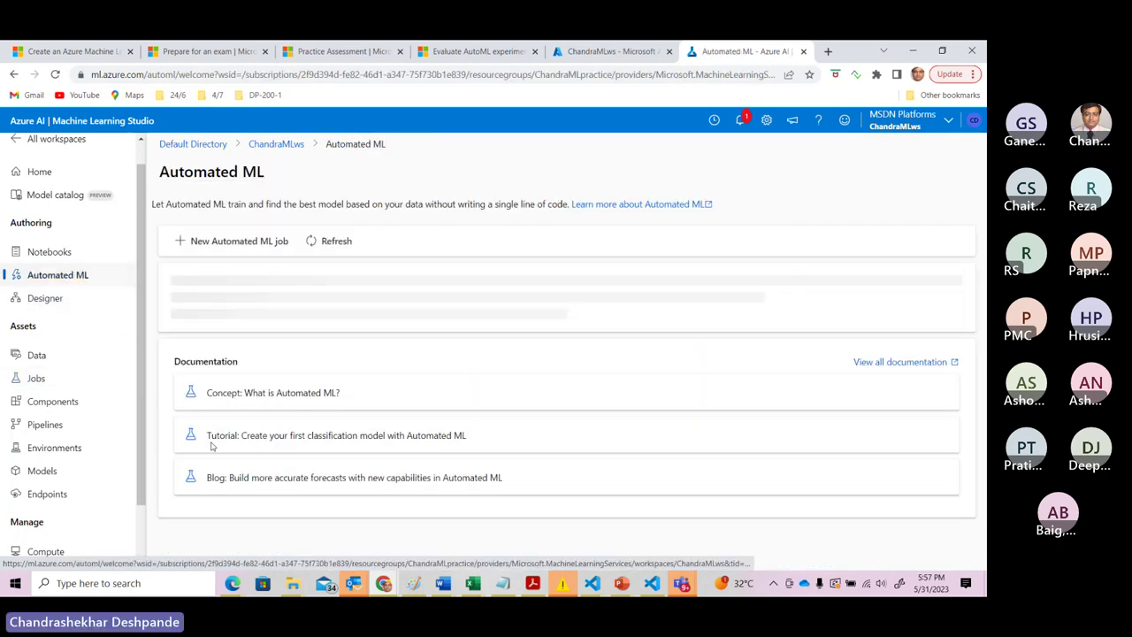
pyautogui.click(251, 343)
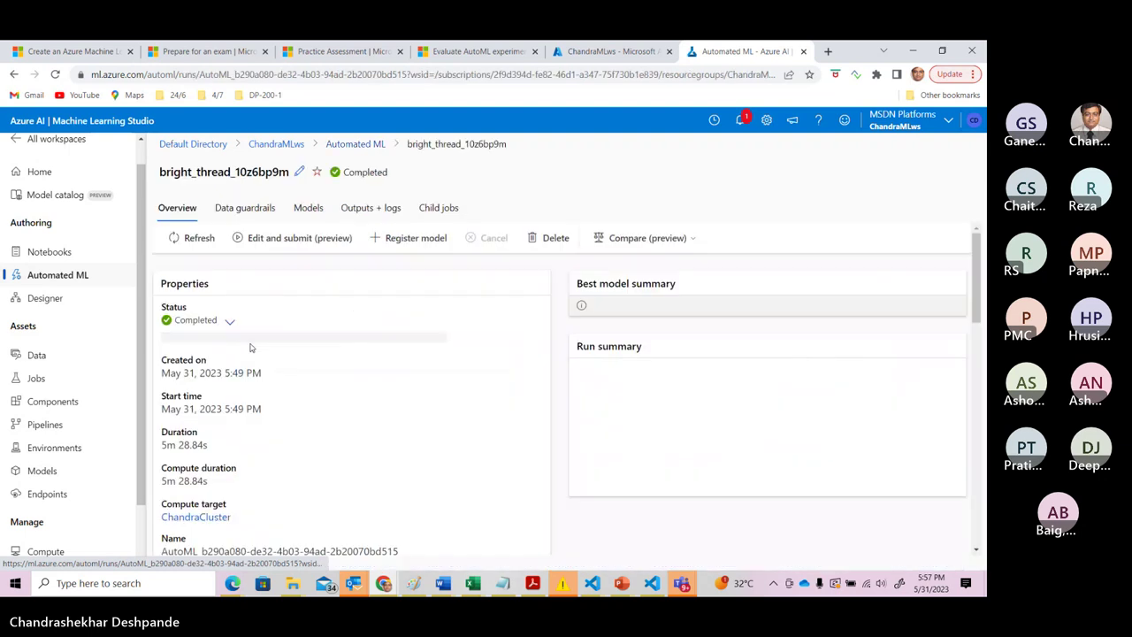
pyautogui.click(317, 208)
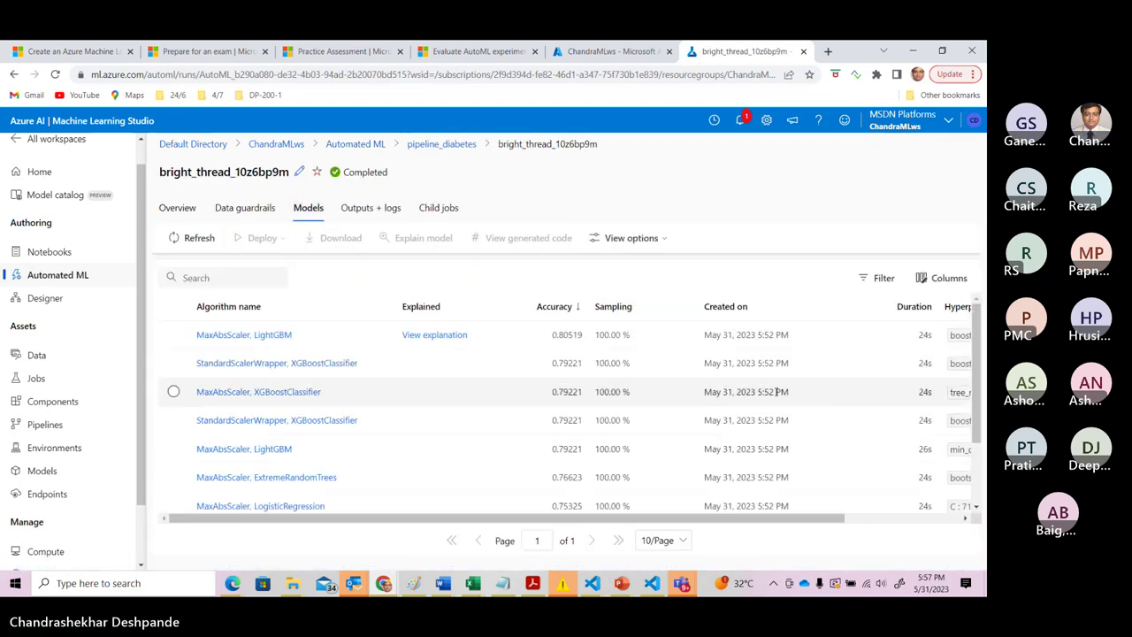
pyautogui.moveTo(980, 357)
pyautogui.mouseDown()
pyautogui.moveTo(980, 423)
pyautogui.moveTo(976, 342)
pyautogui.moveTo(976, 432)
pyautogui.moveTo(980, 340)
pyautogui.mouseUp()
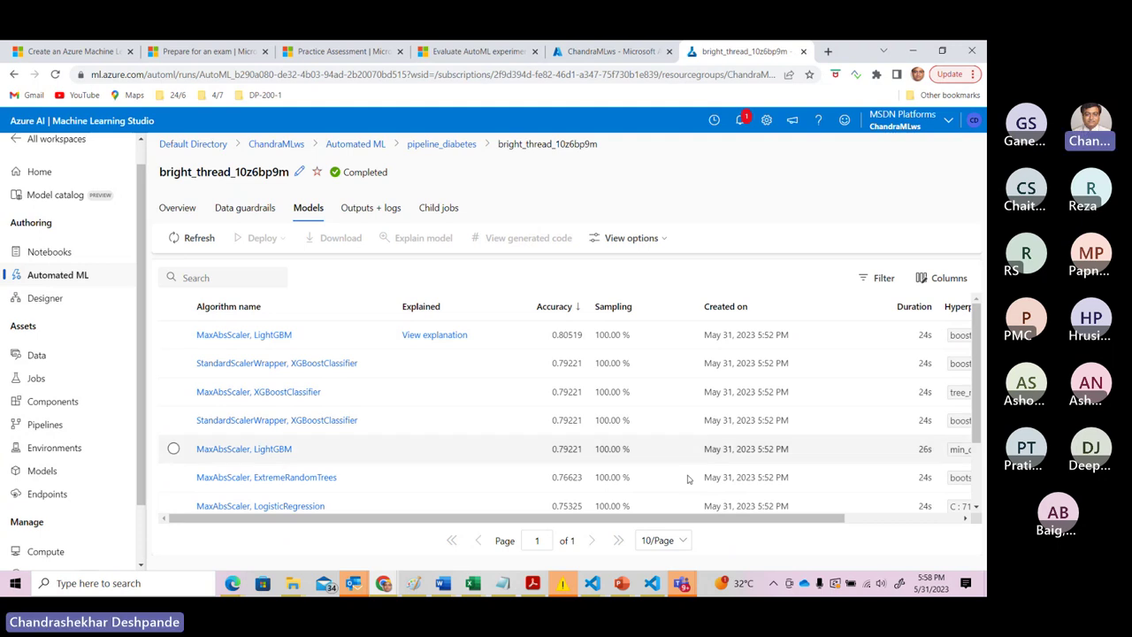
# Switch to the Teams webinar meeting and send the chat reply "Code less approach with quick result but with least control on customization.".
pyautogui.moveTo(683, 586)
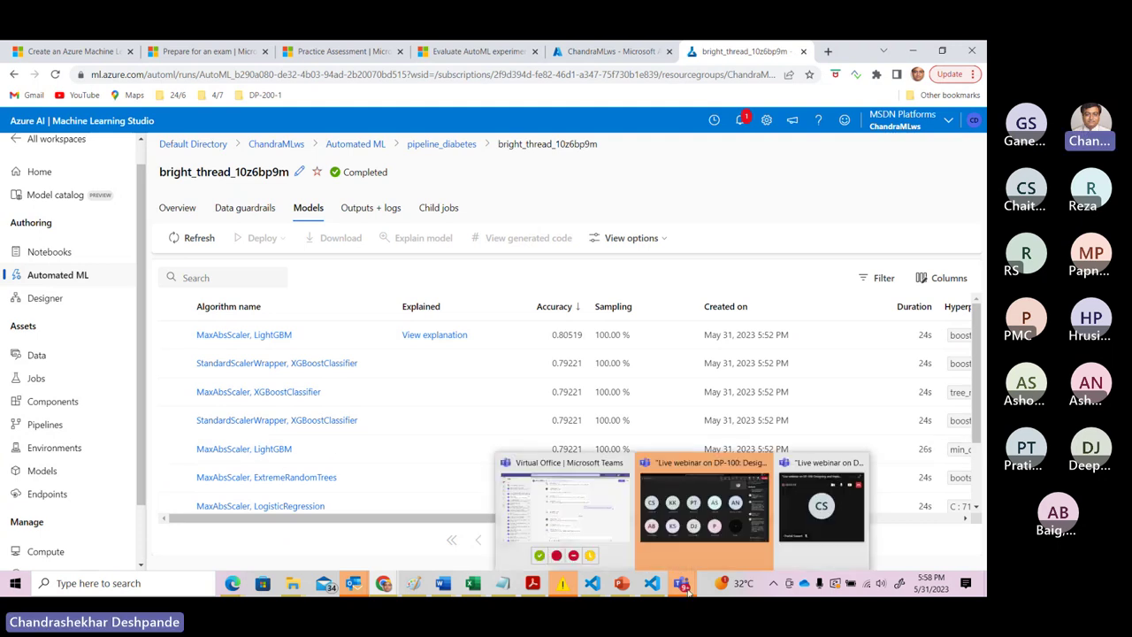
pyautogui.click(713, 466)
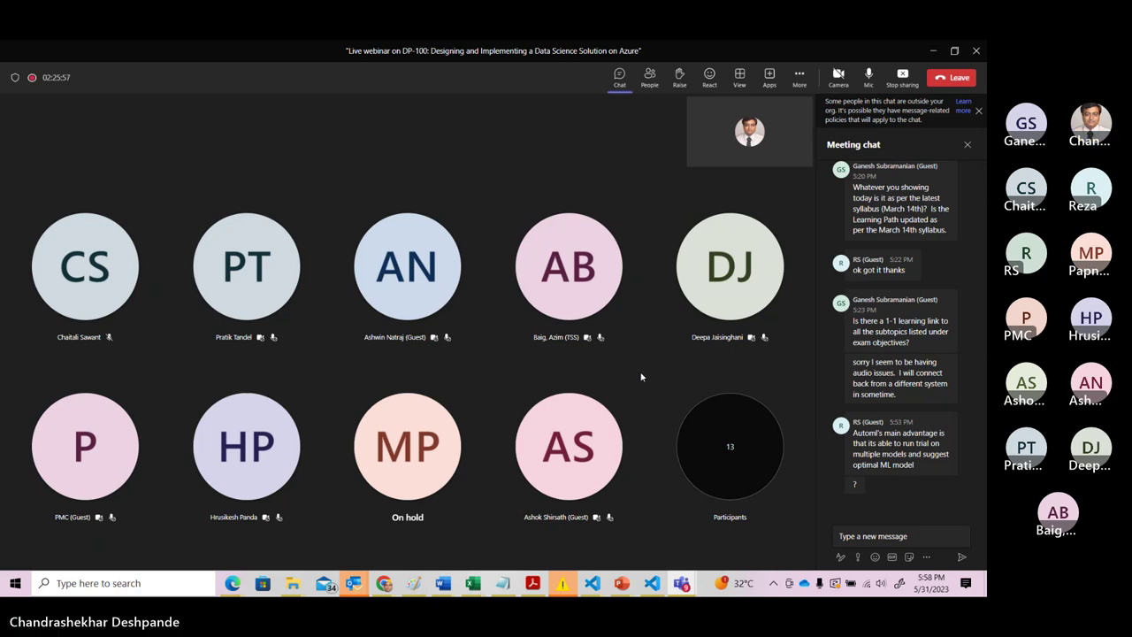
pyautogui.click(882, 536)
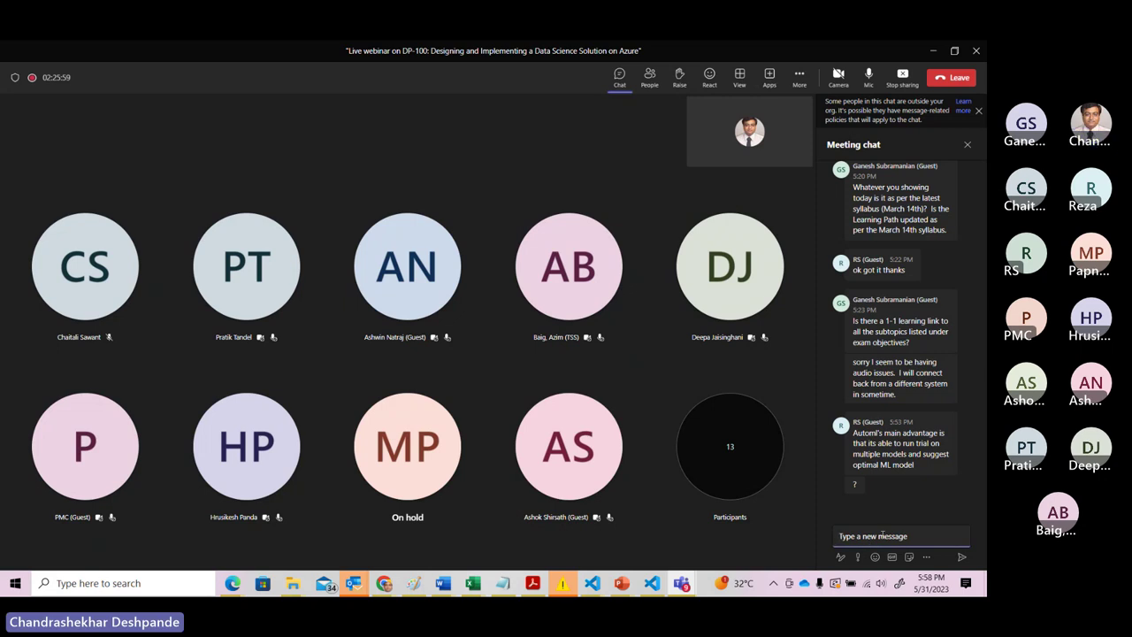
pyautogui.write('Cod')
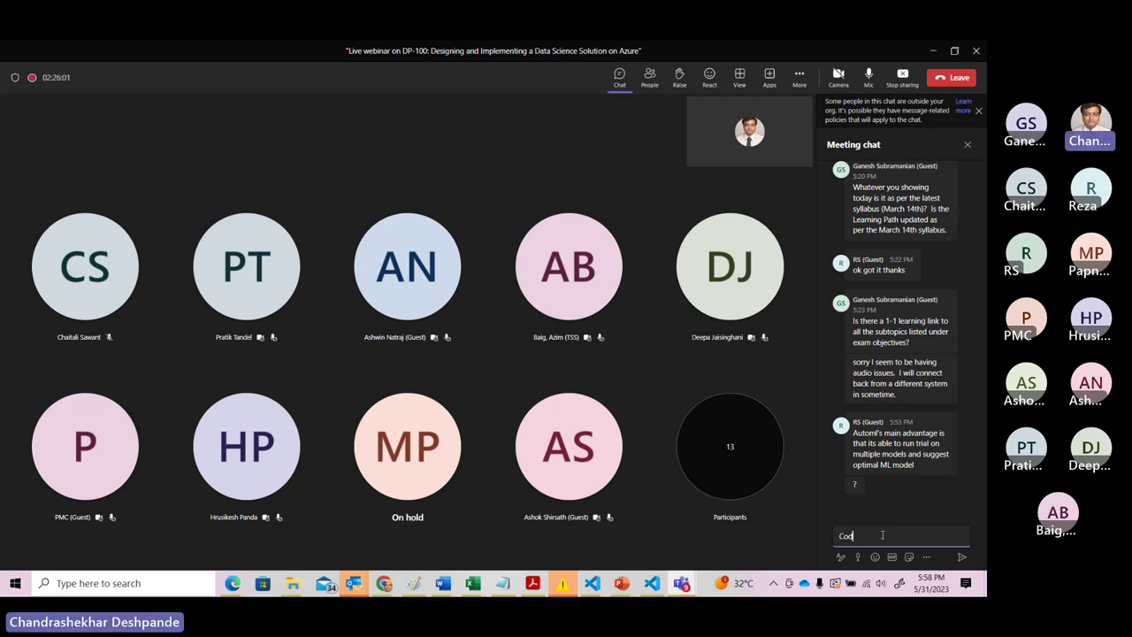
pyautogui.write('e less ')
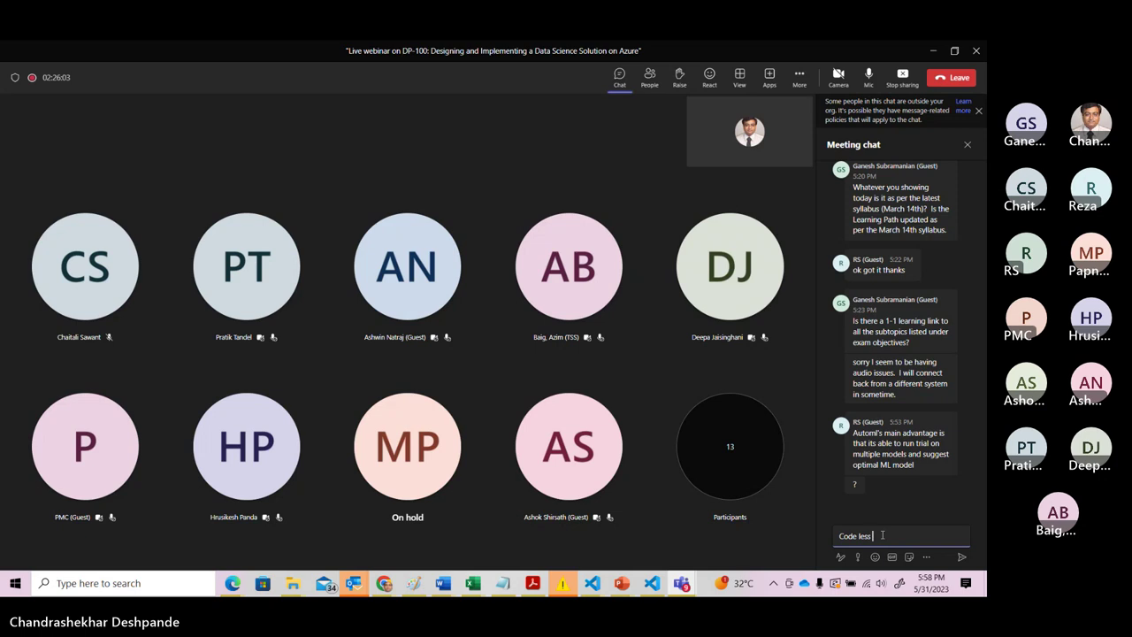
pyautogui.write('approach wit')
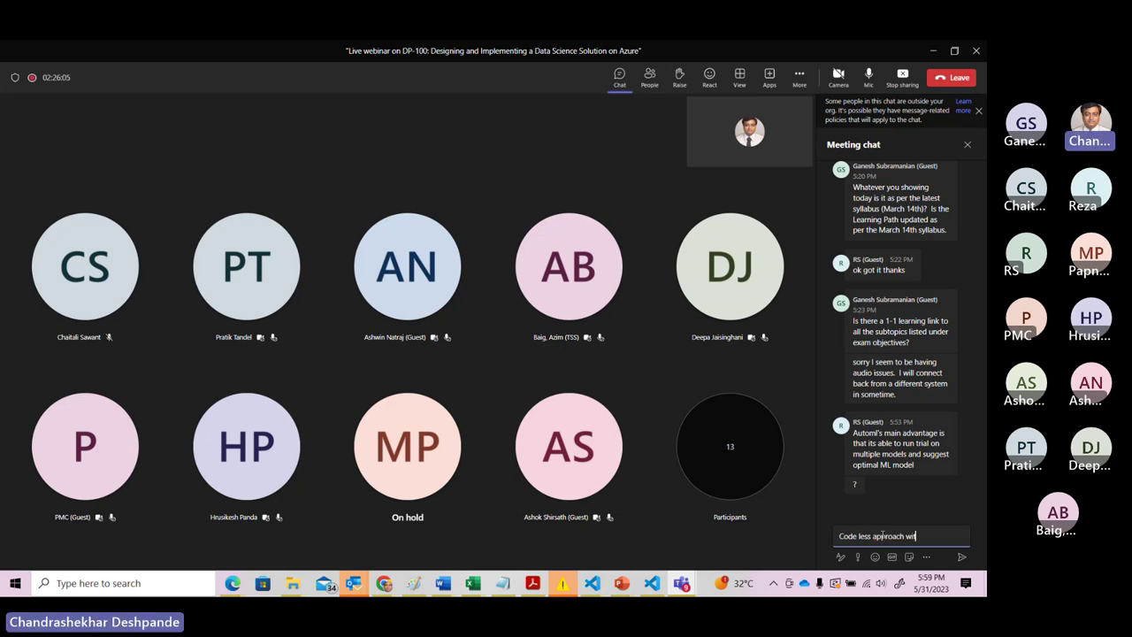
pyautogui.write('h quick')
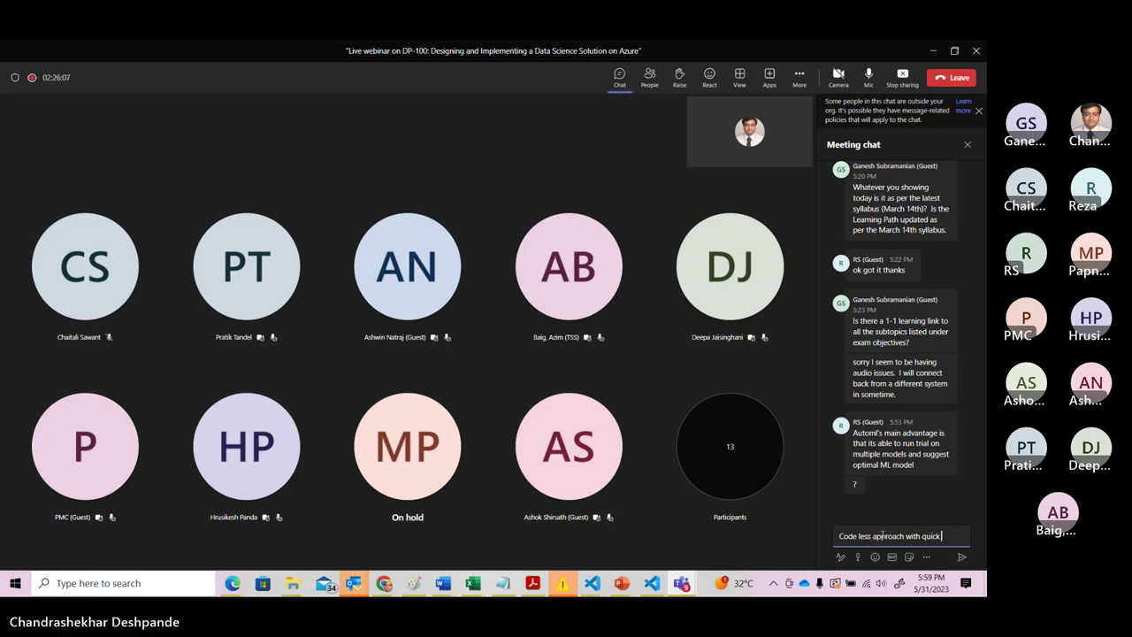
pyautogui.write(' result bu')
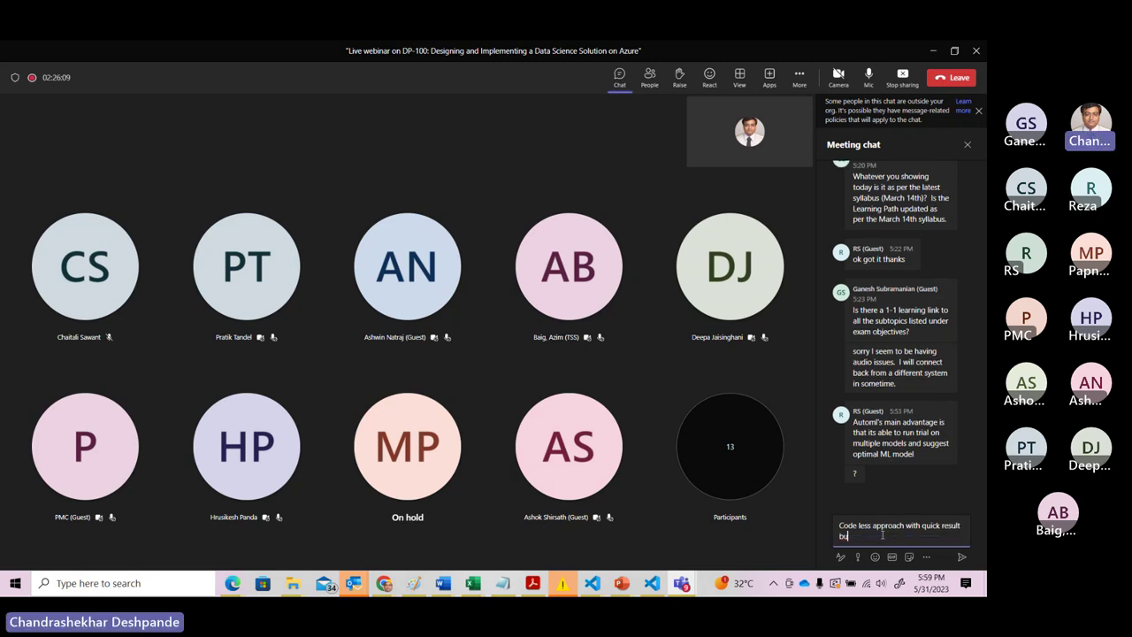
pyautogui.write('t with least control on custom')
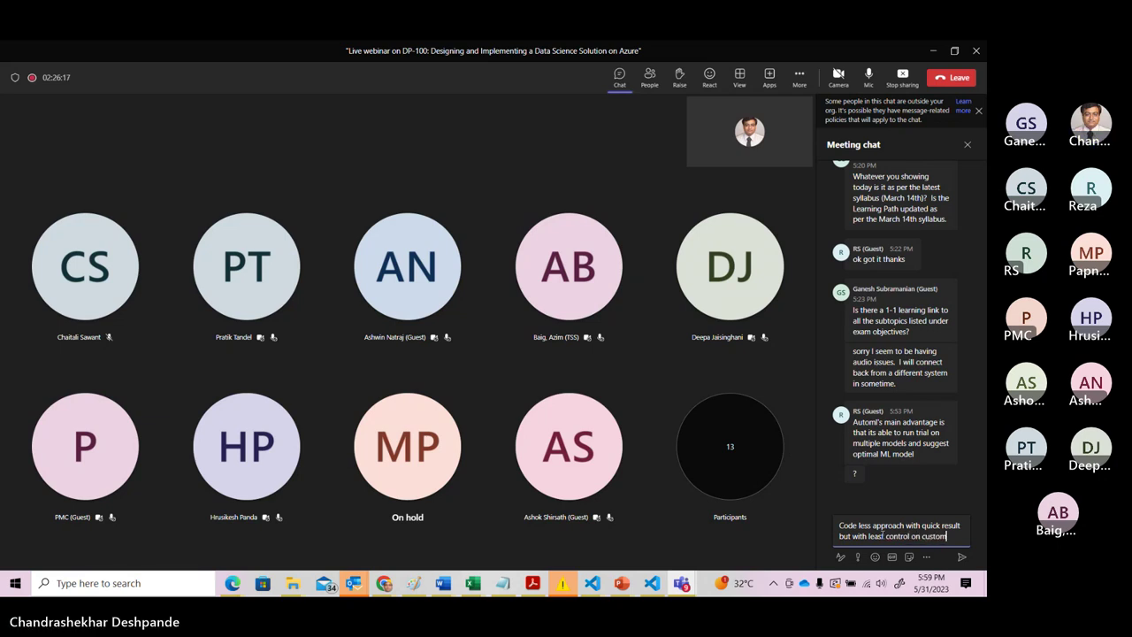
pyautogui.write('ization')
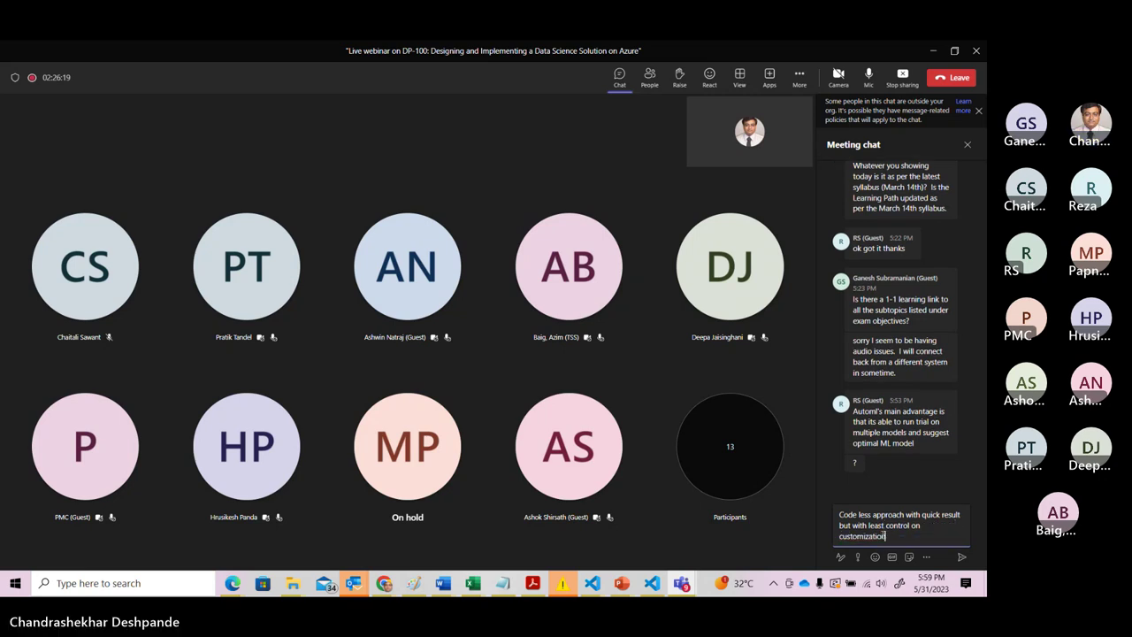
pyautogui.write('.')
pyautogui.click(961, 556)
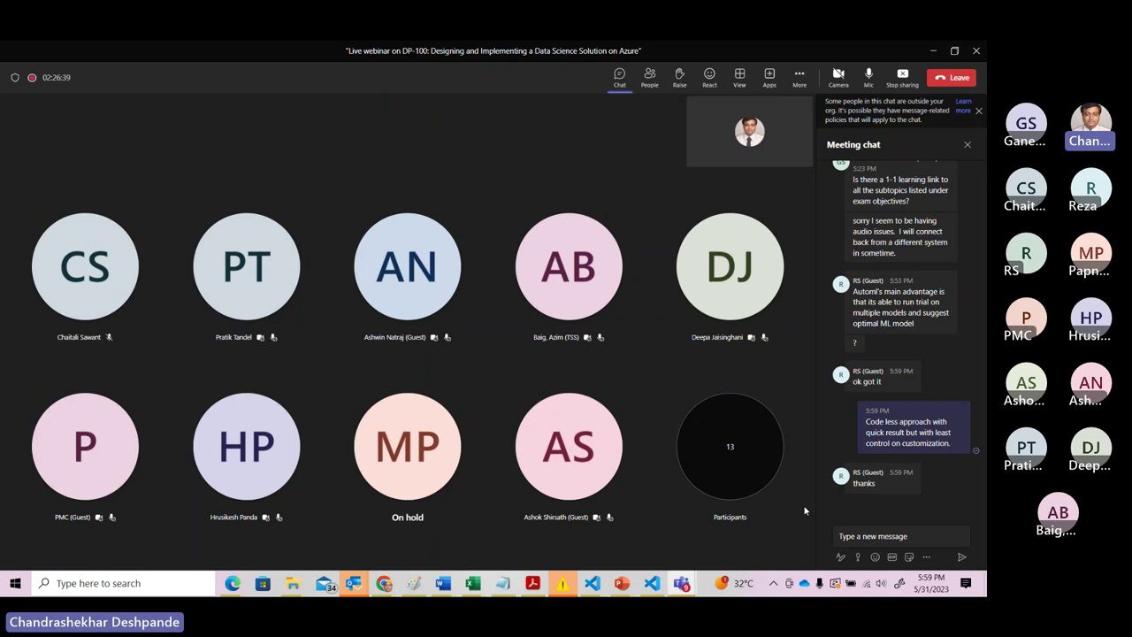
# Send the meeting chat message "Water drink break. Will resume by 6:05 pm.".
pyautogui.click(876, 538)
pyautogui.write('Tea')
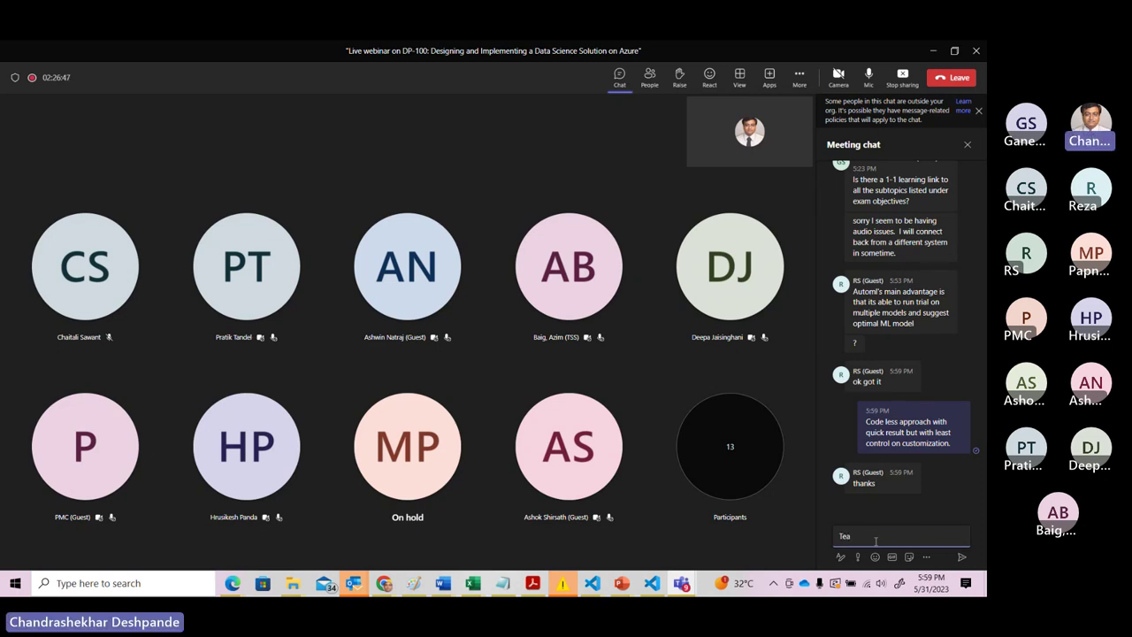
pyautogui.press('BackSpace')
pyautogui.press('BackSpace')
pyautogui.press('BackSpace')
pyautogui.write('ter')
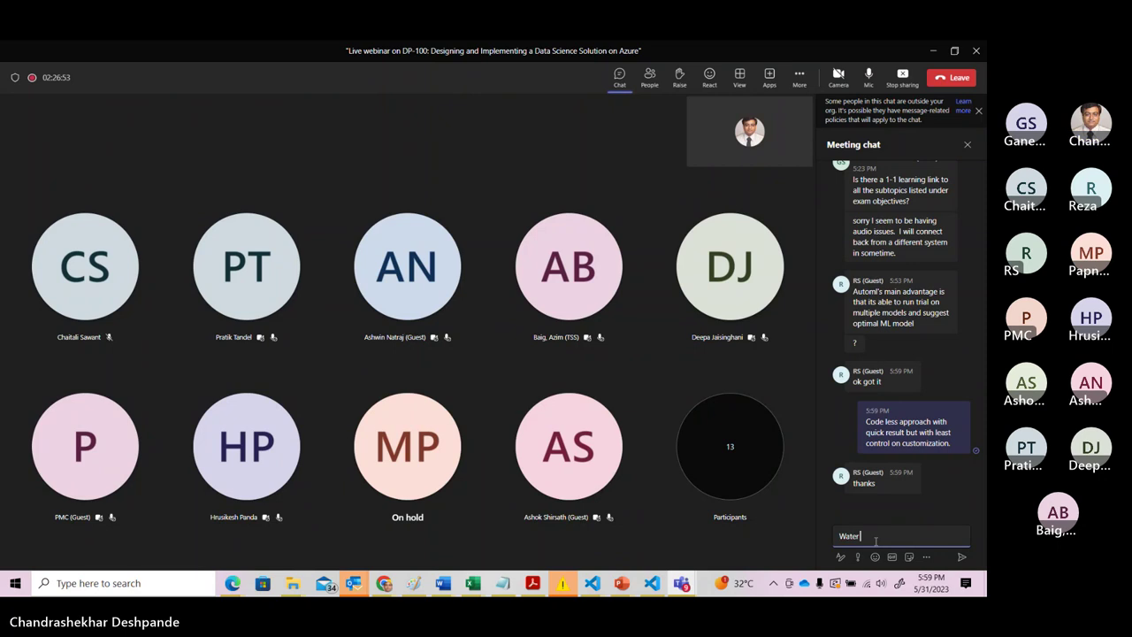
pyautogui.write(' drink bre')
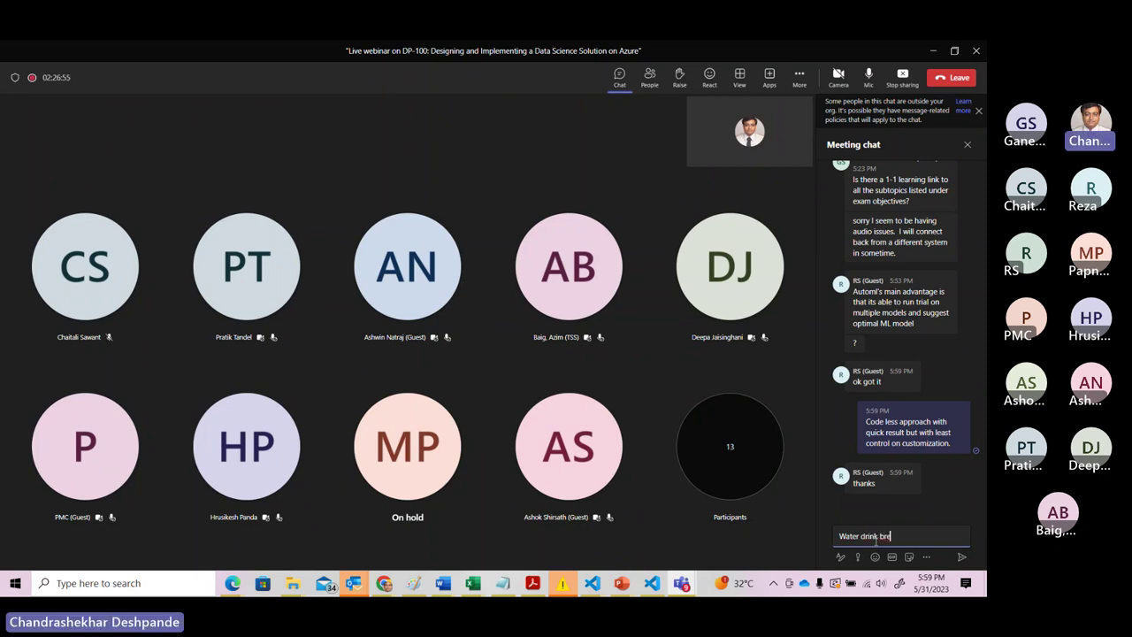
pyautogui.write('ak. Will resume b')
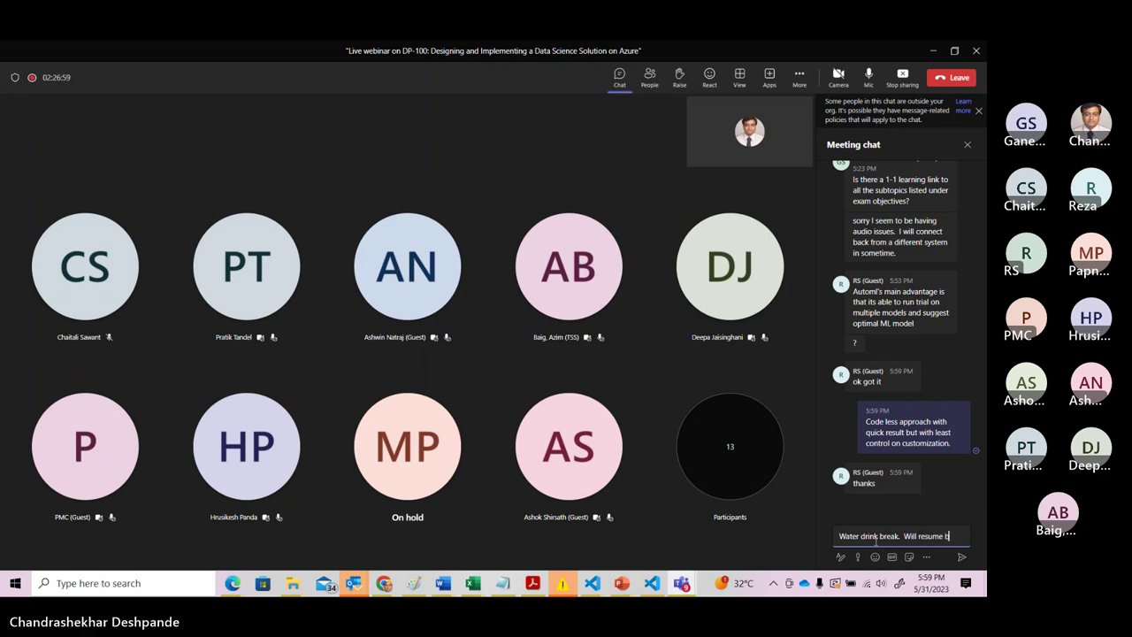
pyautogui.write('y 6:05')
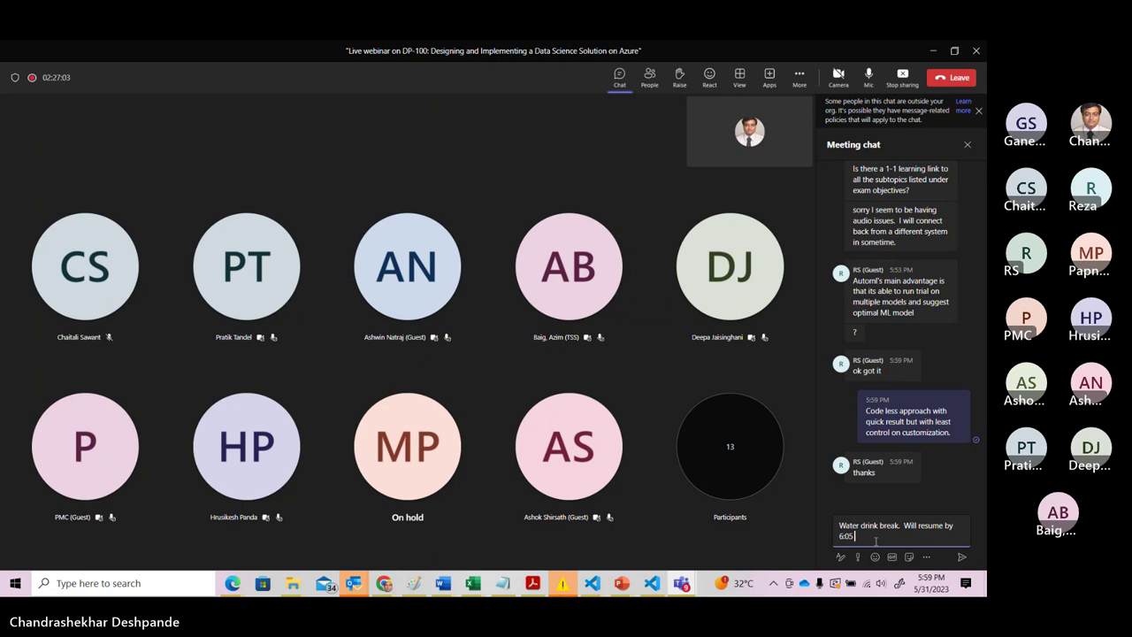
pyautogui.write(' pm.')
pyautogui.press('Return')
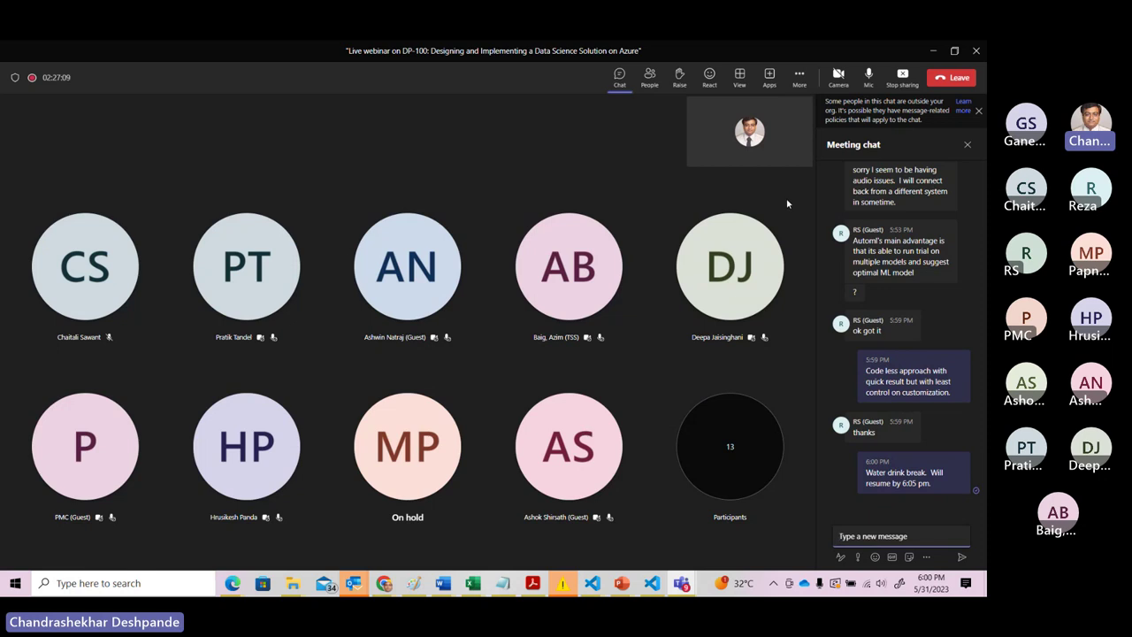
# Mute the microphone and stop sharing the screen in the meeting.
pyautogui.click(870, 77)
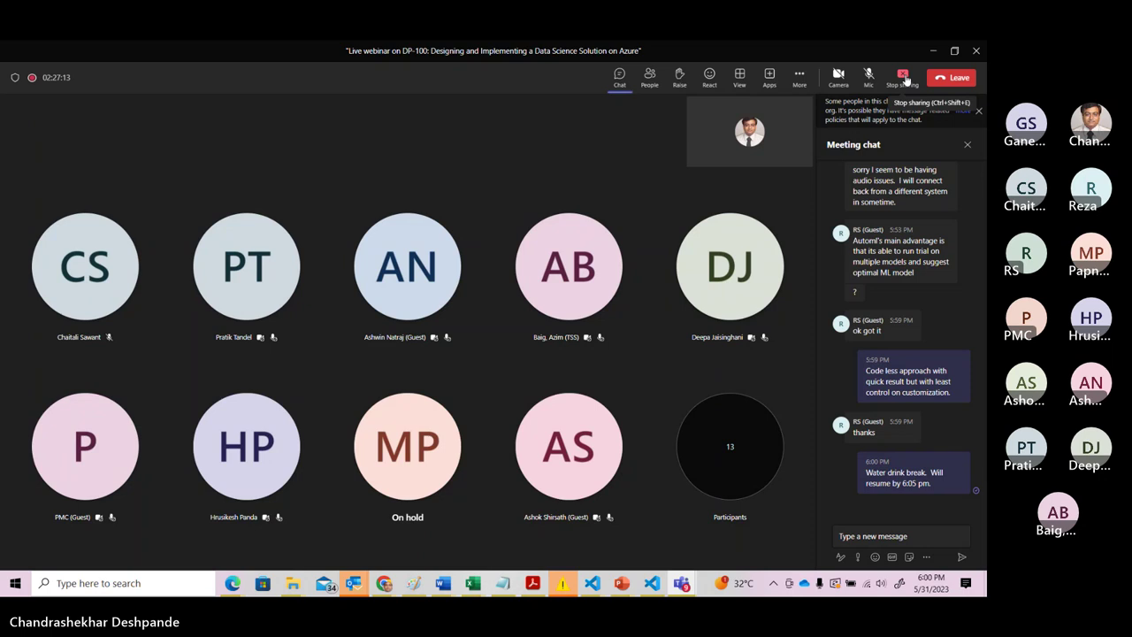
pyautogui.click(904, 77)
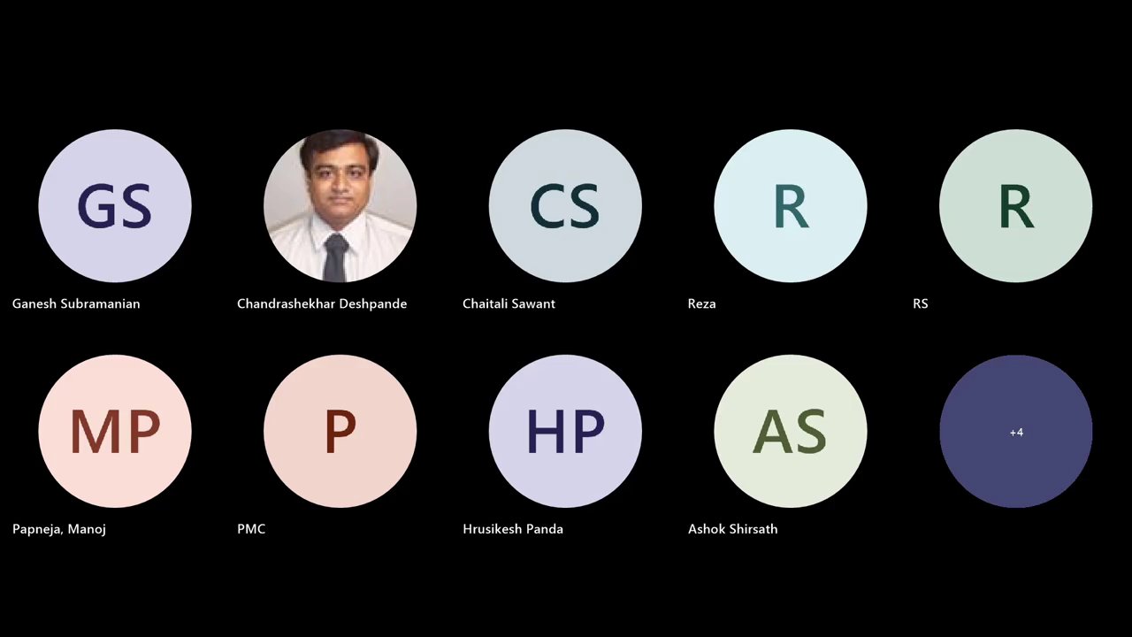
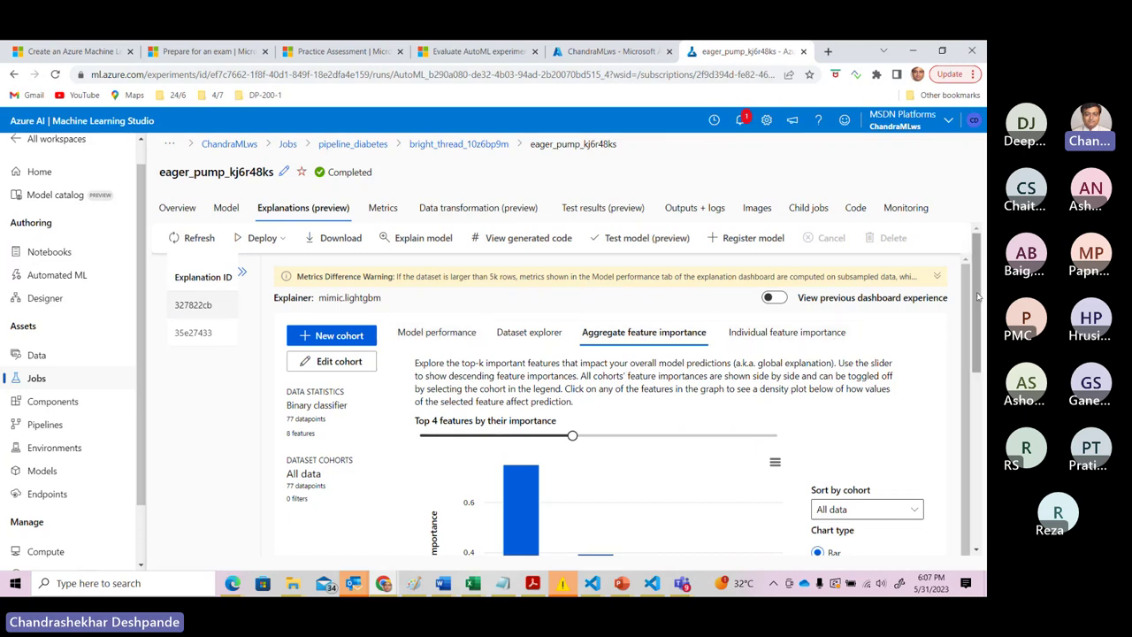
# Review the eager_pump_kj6r48ks model's aggregate feature importance and model performance explanations, and return to its model summary.
pyautogui.moveTo(978, 297); pyautogui.dragTo(978, 364)
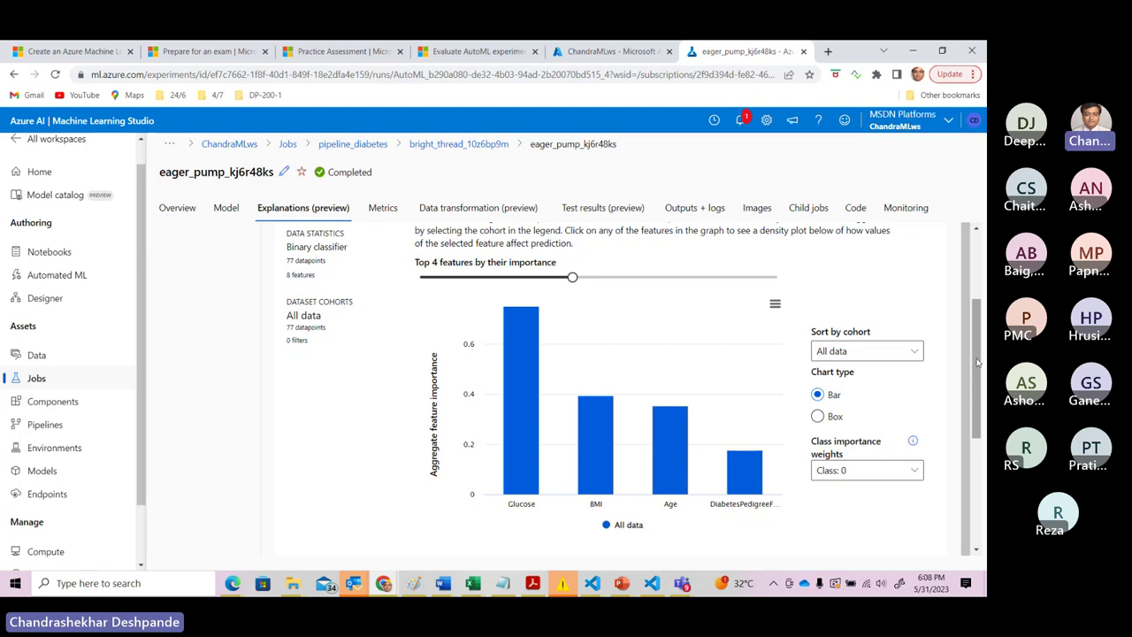
pyautogui.moveTo(979, 362); pyautogui.dragTo(982, 292)
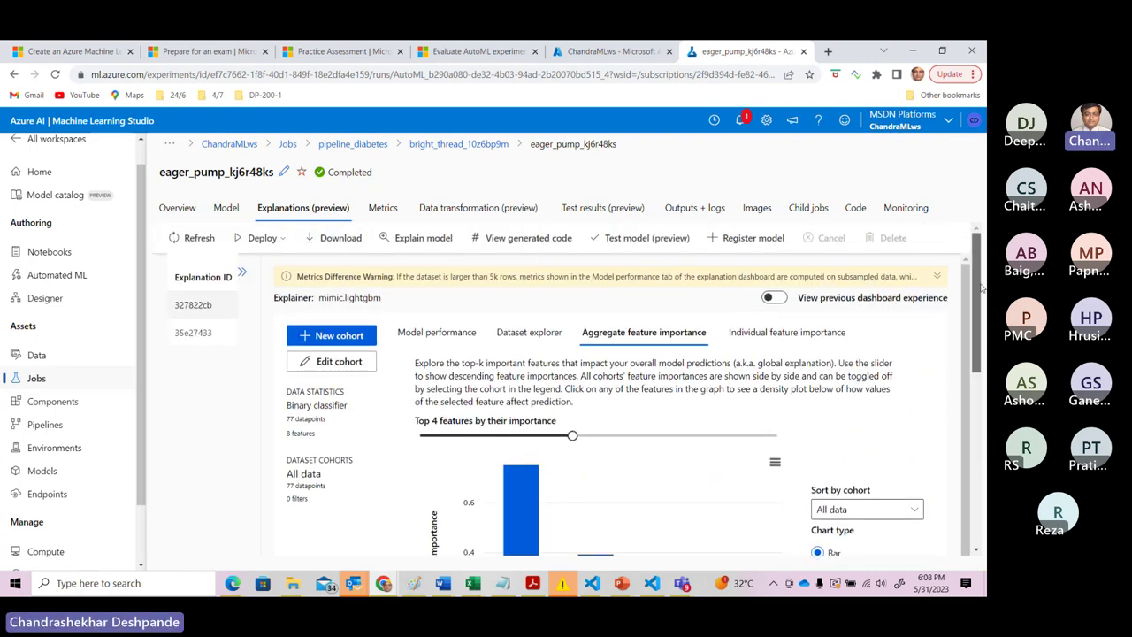
pyautogui.click(439, 335)
pyautogui.moveTo(982, 276)
pyautogui.mouseDown()
pyautogui.moveTo(982, 361)
pyautogui.moveTo(981, 287)
pyautogui.mouseUp()
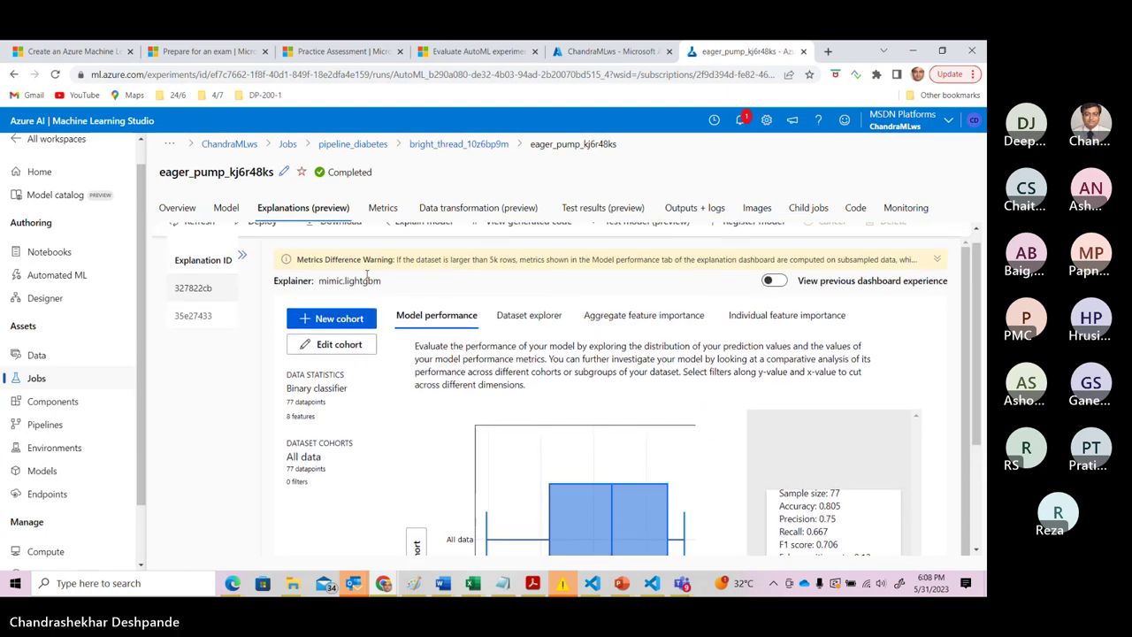
pyautogui.click(227, 209)
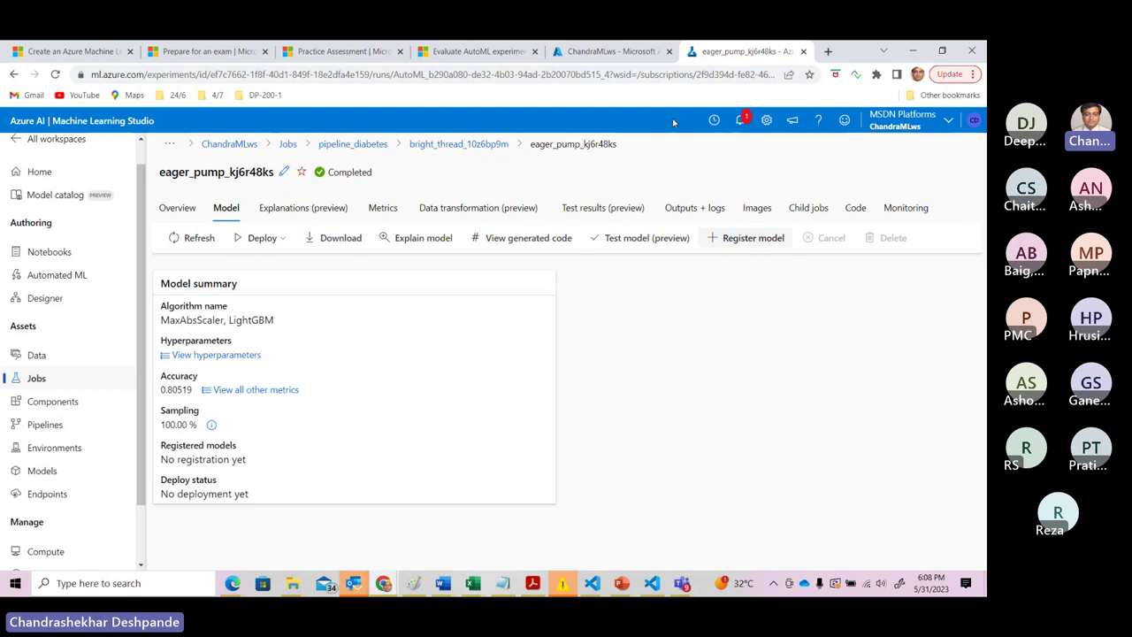
# Open a copy of the eager_pump_kj6r48ks page in a new browser tab and go to the workspace's model list there.
pyautogui.click(652, 75)
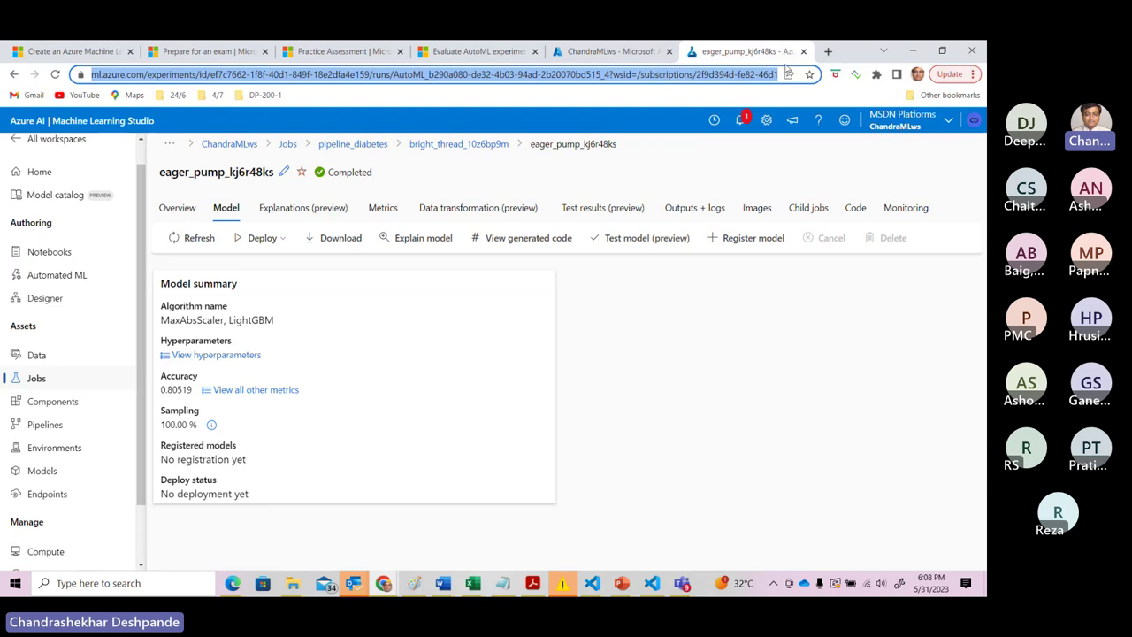
pyautogui.click(829, 53)
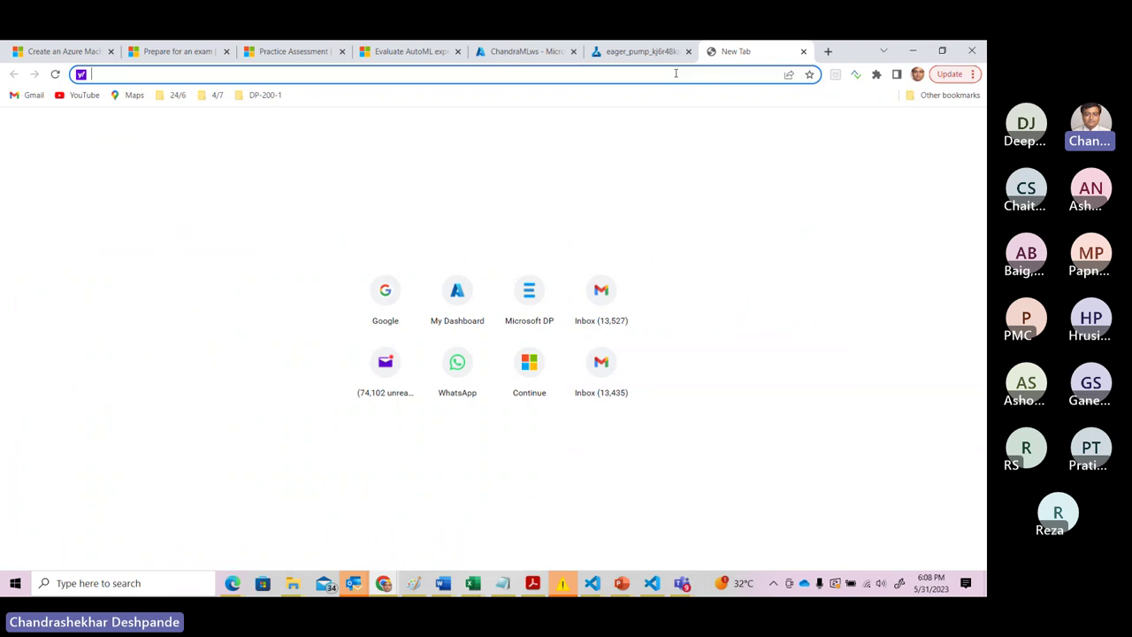
pyautogui.hotkey('ctrl', 'v')
pyautogui.press('Return')
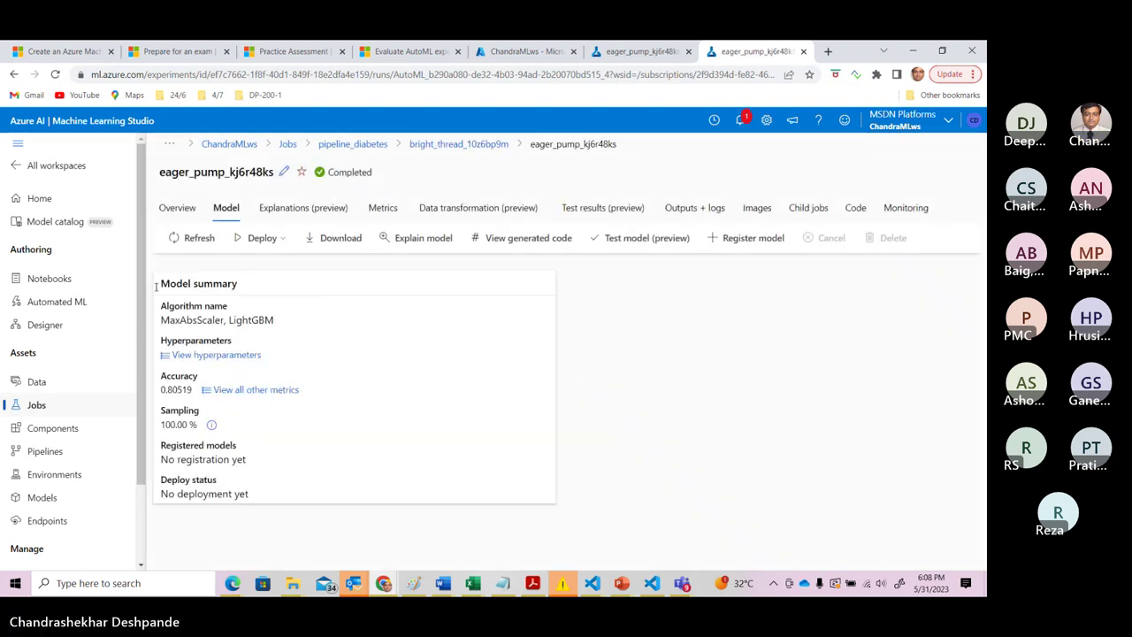
pyautogui.click(41, 501)
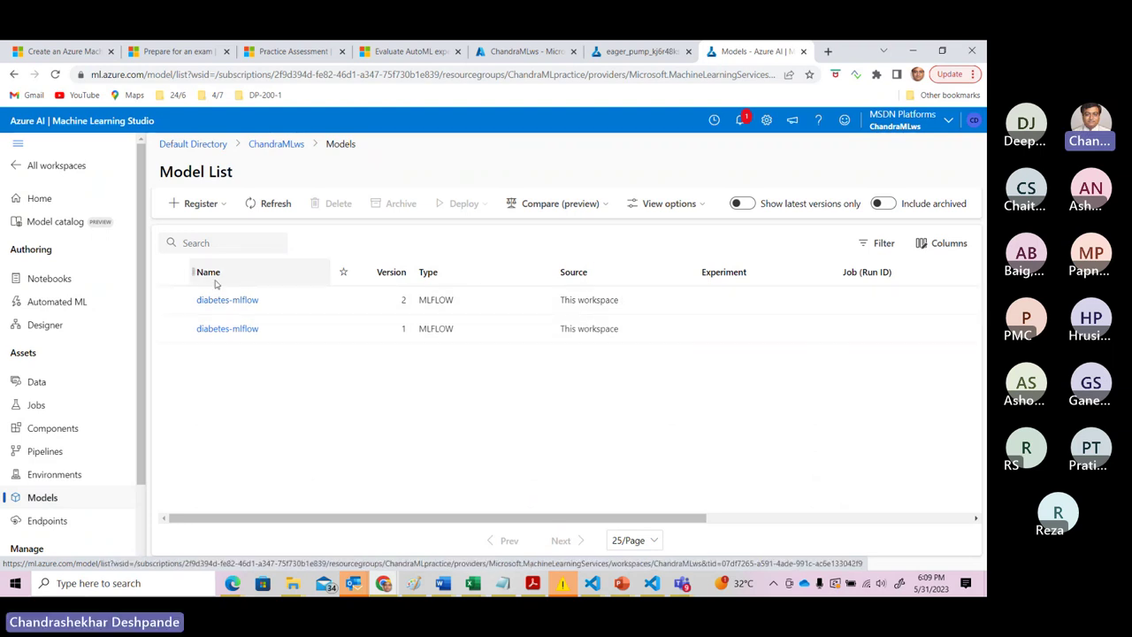
# Delete versions 1 and 2 of the diabetes-mlflow model from the model list.
pyautogui.click(173, 329)
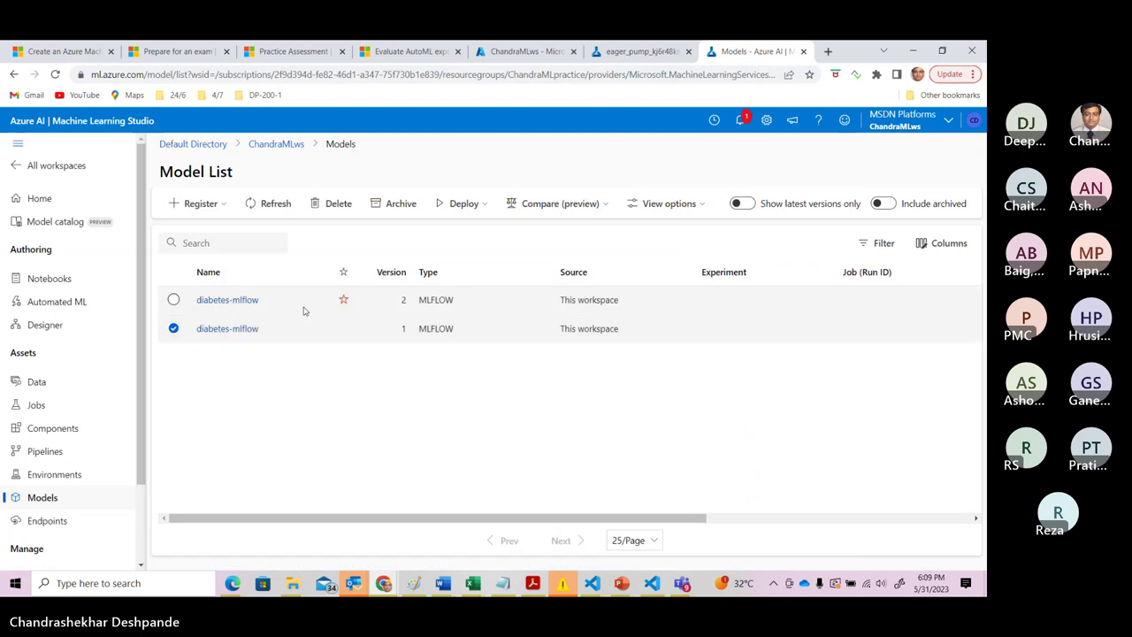
pyautogui.click(336, 204)
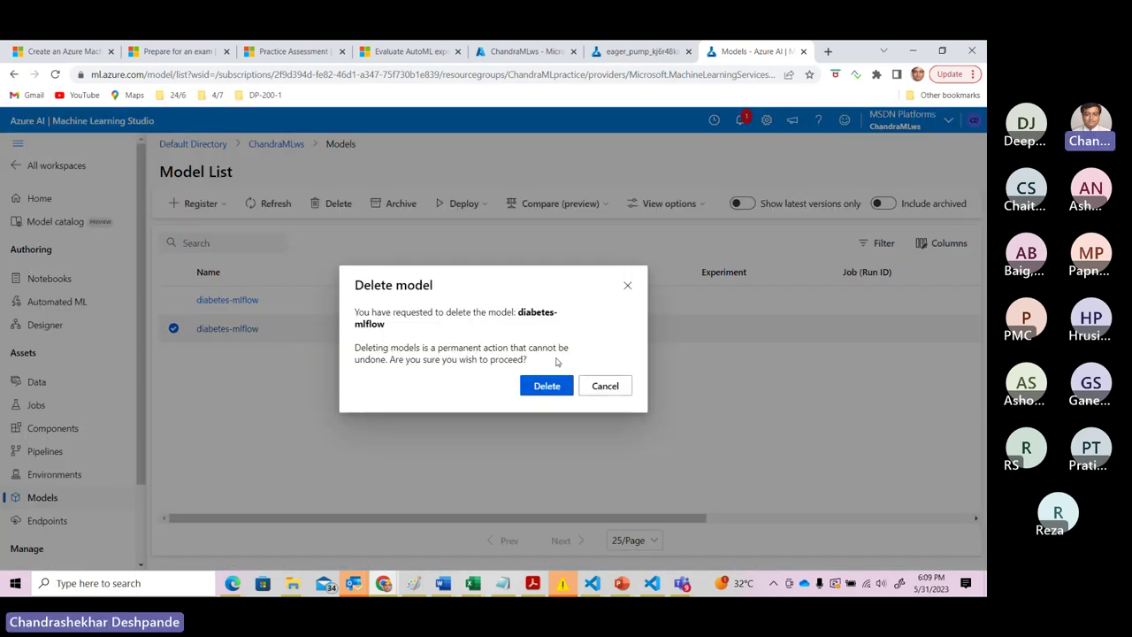
pyautogui.click(564, 388)
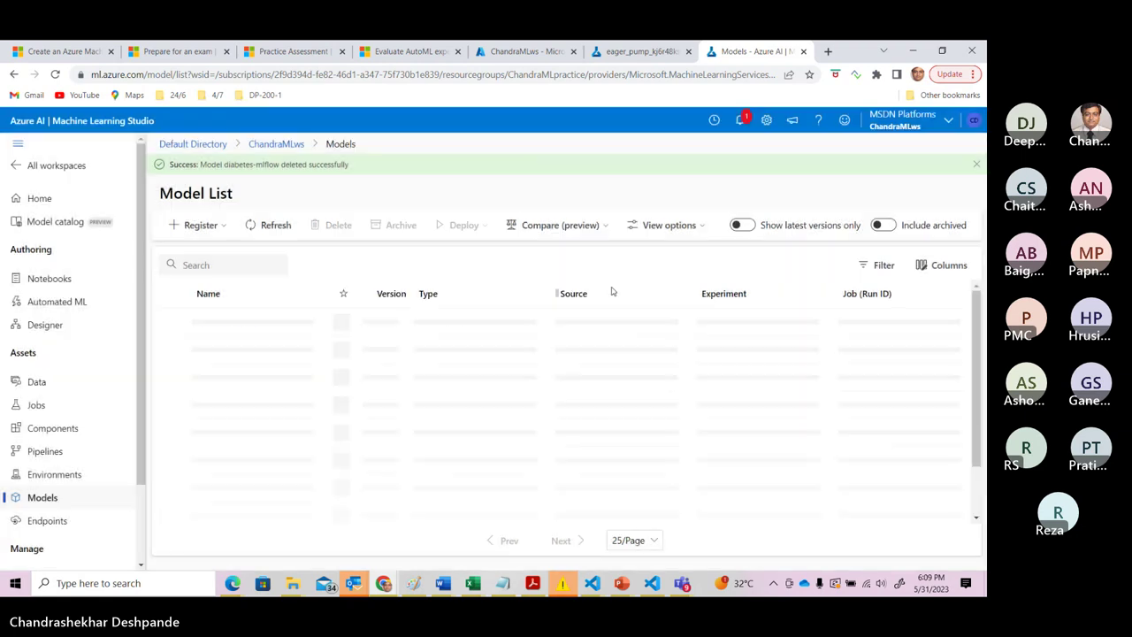
pyautogui.click(174, 322)
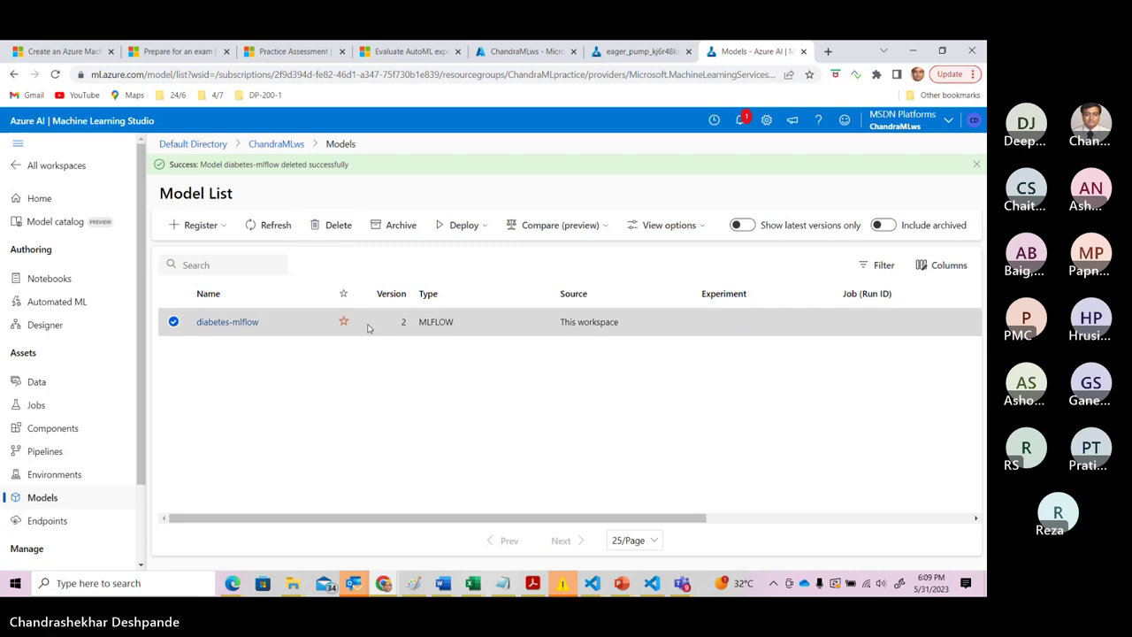
pyautogui.click(337, 227)
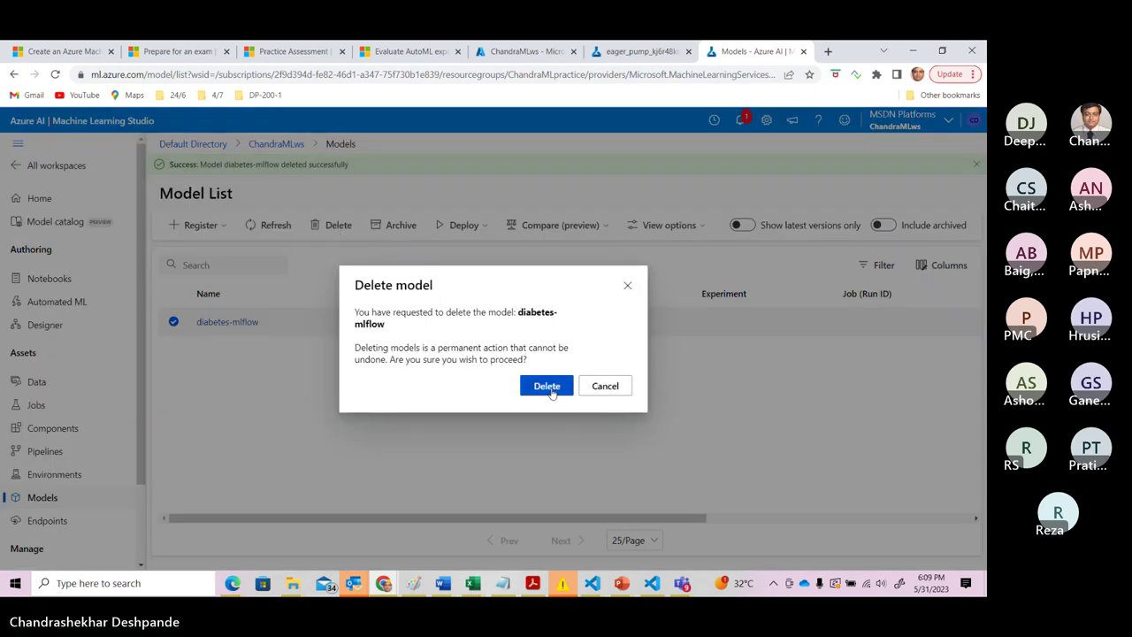
pyautogui.click(548, 387)
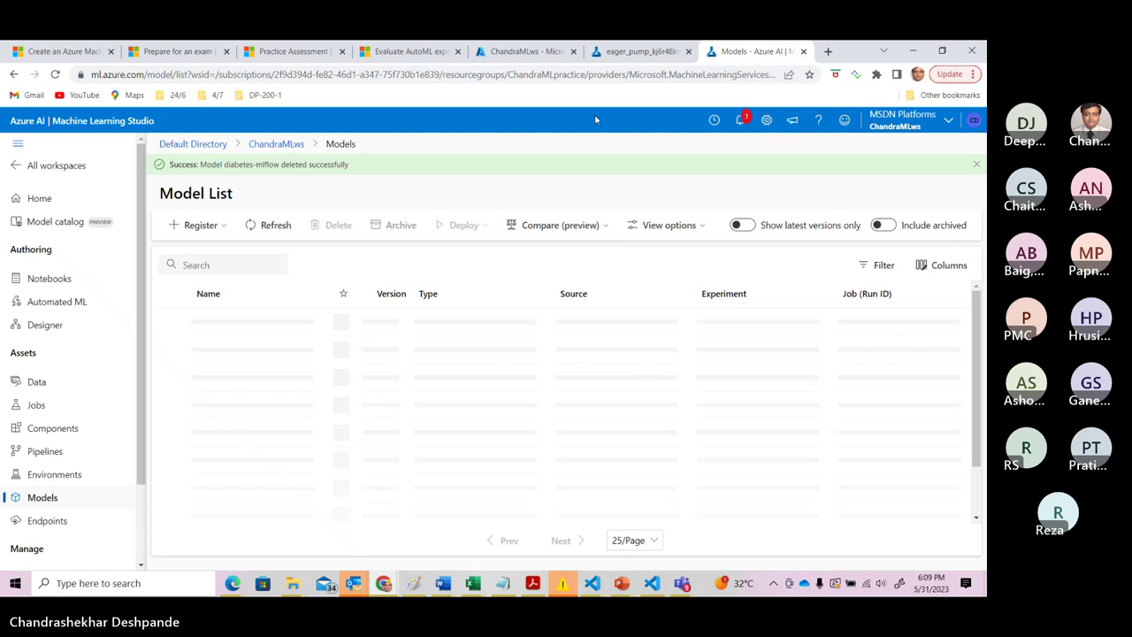
# Start registering the model from the eager_pump_kj6r48ks job, with MLflow as model type and the auto-selected job output.
pyautogui.click(636, 53)
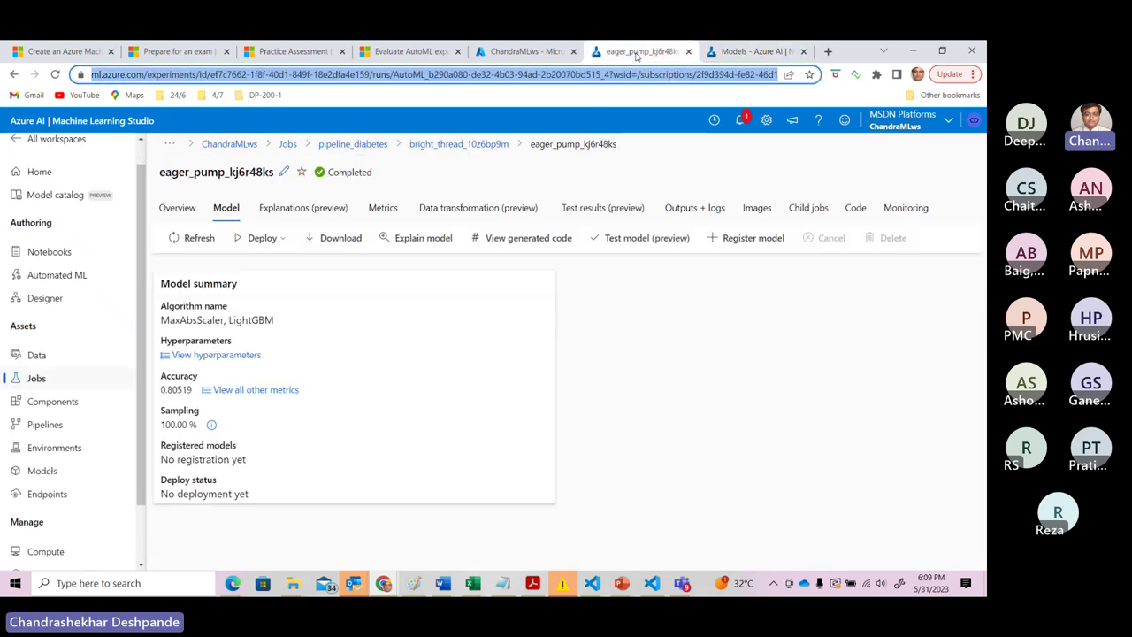
pyautogui.click(752, 238)
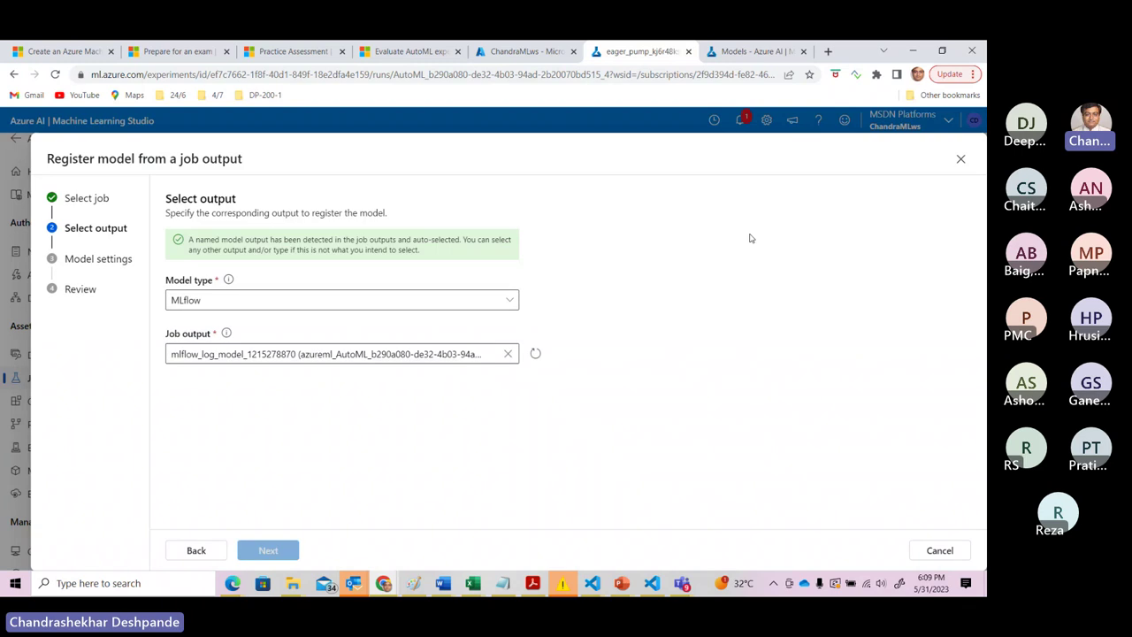
pyautogui.click(511, 302)
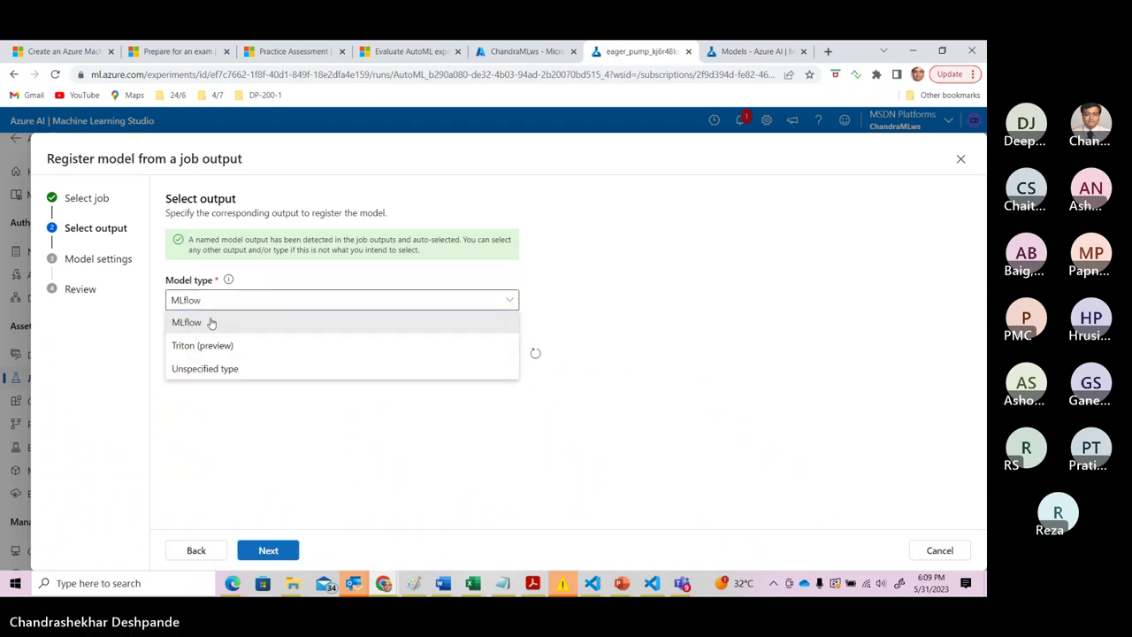
pyautogui.click(212, 324)
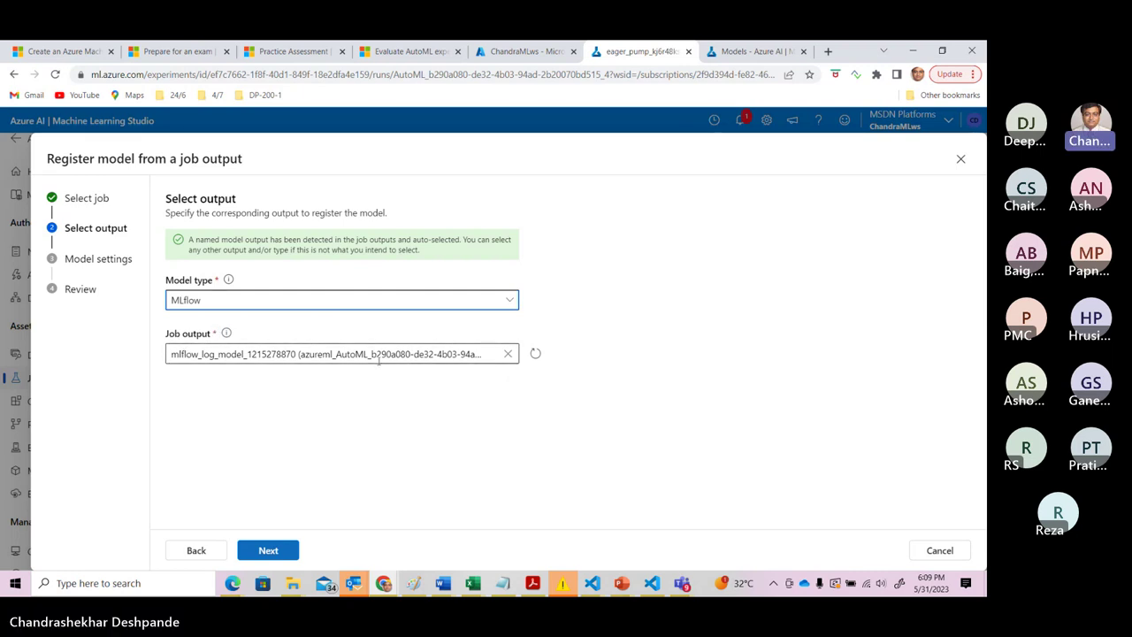
pyautogui.click(269, 551)
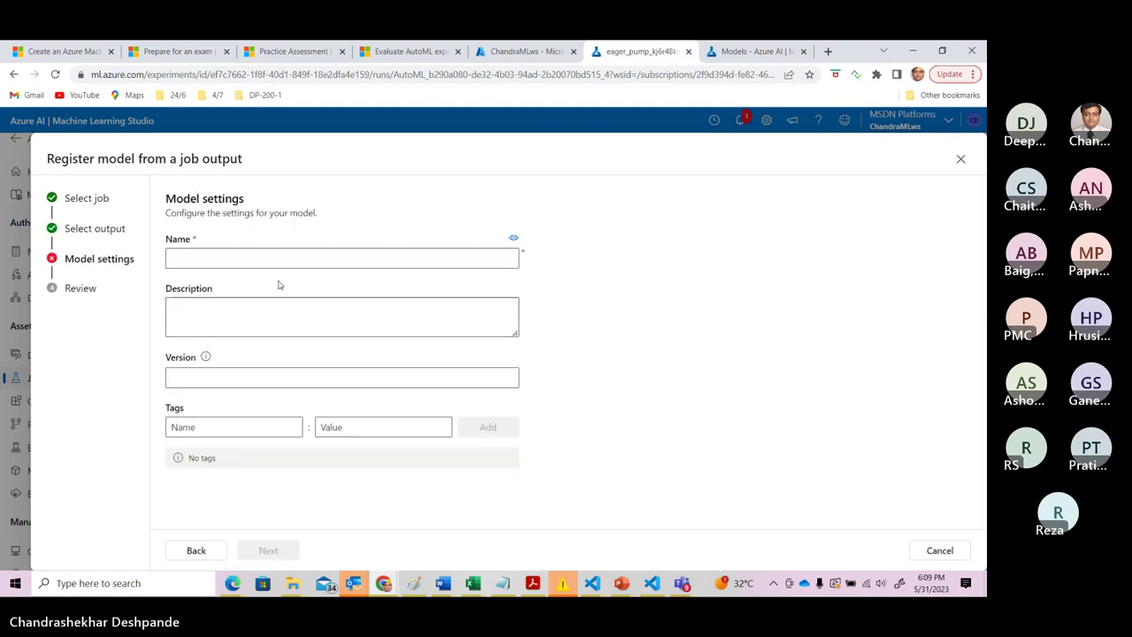
# Name the model ModelDiabetesPrediction, set its version to 1, and proceed to the registration review.
pyautogui.click(251, 260)
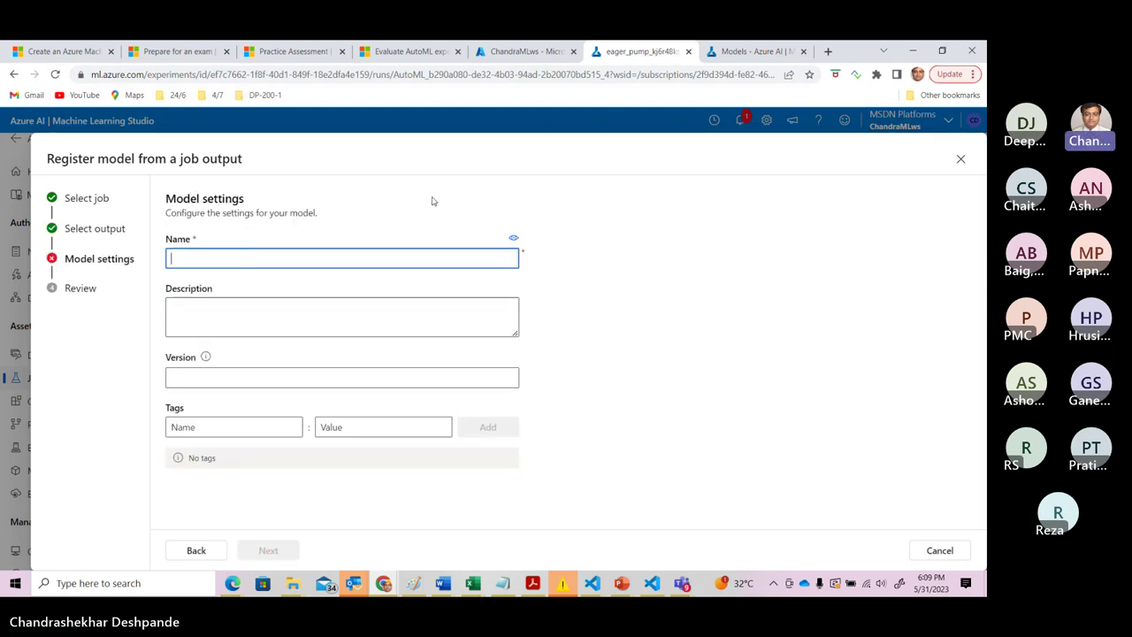
pyautogui.write('ModelD')
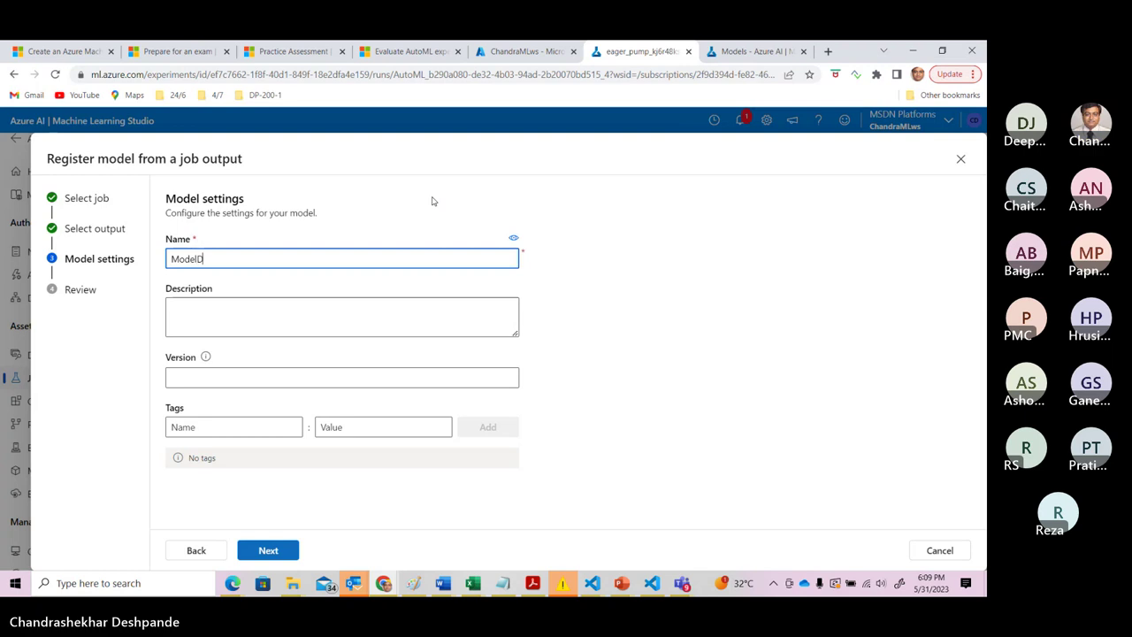
pyautogui.write('iabg')
pyautogui.press('BackSpace')
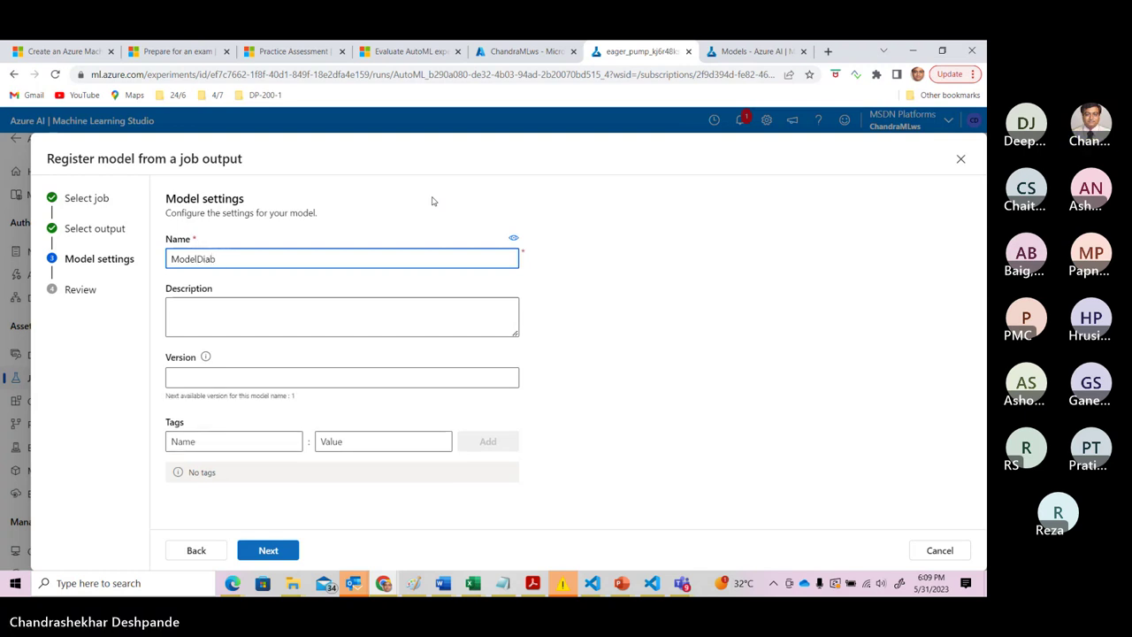
pyautogui.write('etesPre')
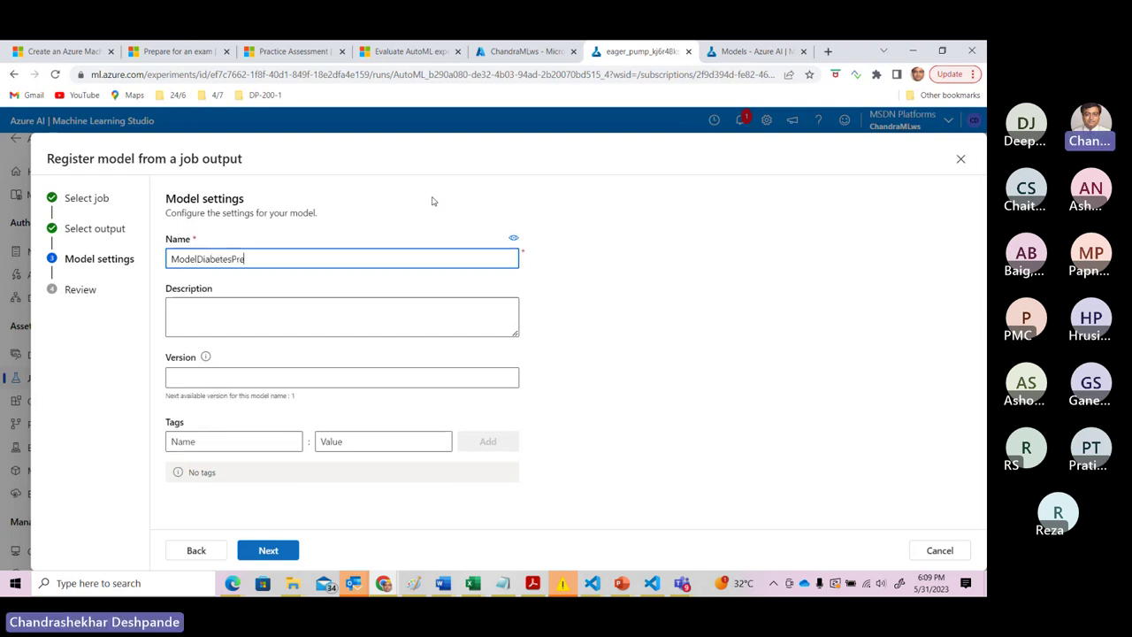
pyautogui.write('diction')
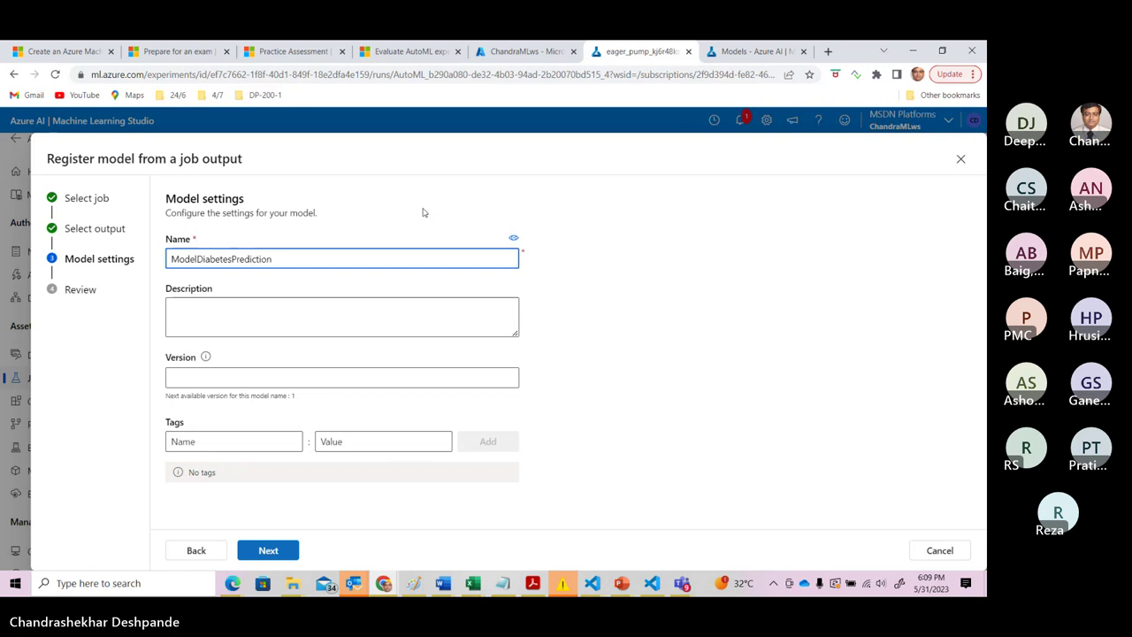
pyautogui.click(349, 375)
pyautogui.write('1')
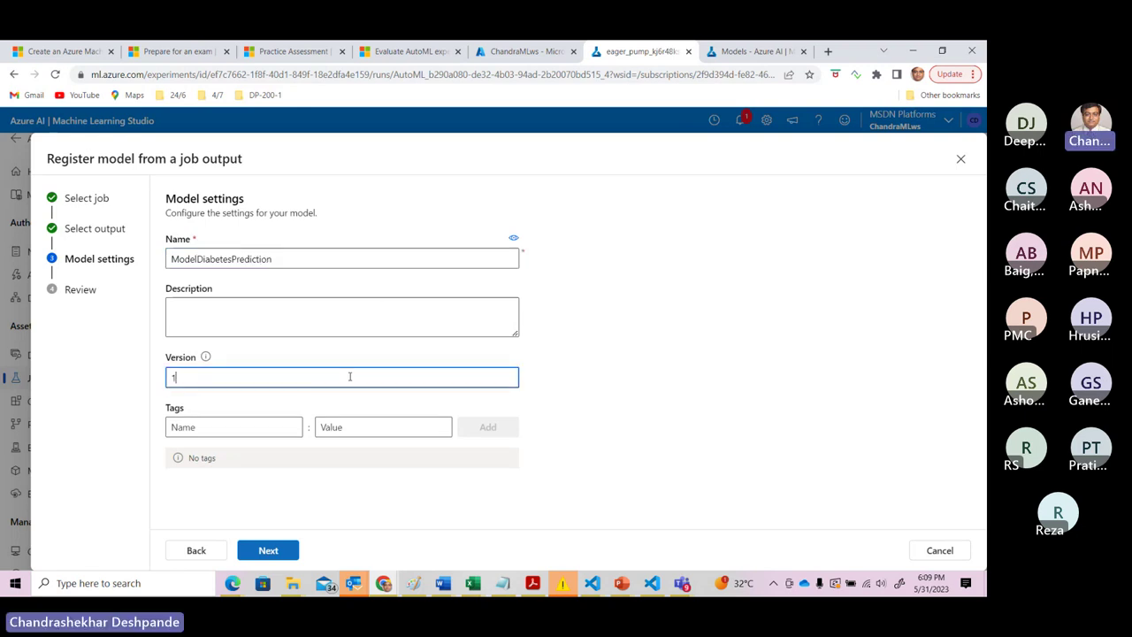
pyautogui.click(264, 552)
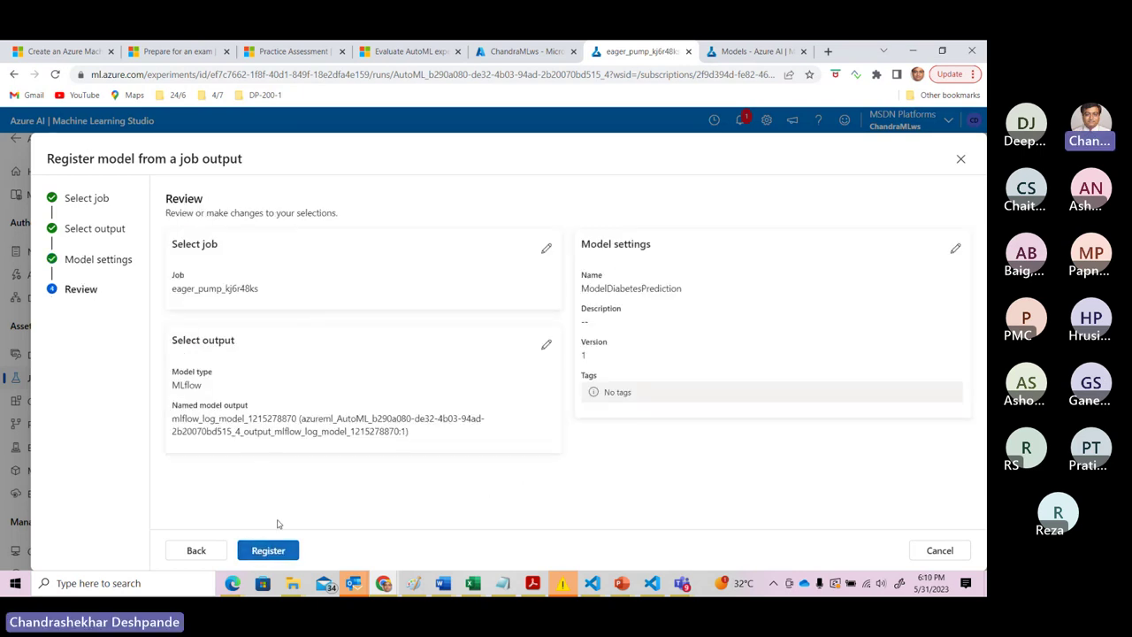
# Complete the registration of ModelDiabetesPrediction, check the workspace notifications, and reload the model list in the other browser tab.
pyautogui.click(275, 552)
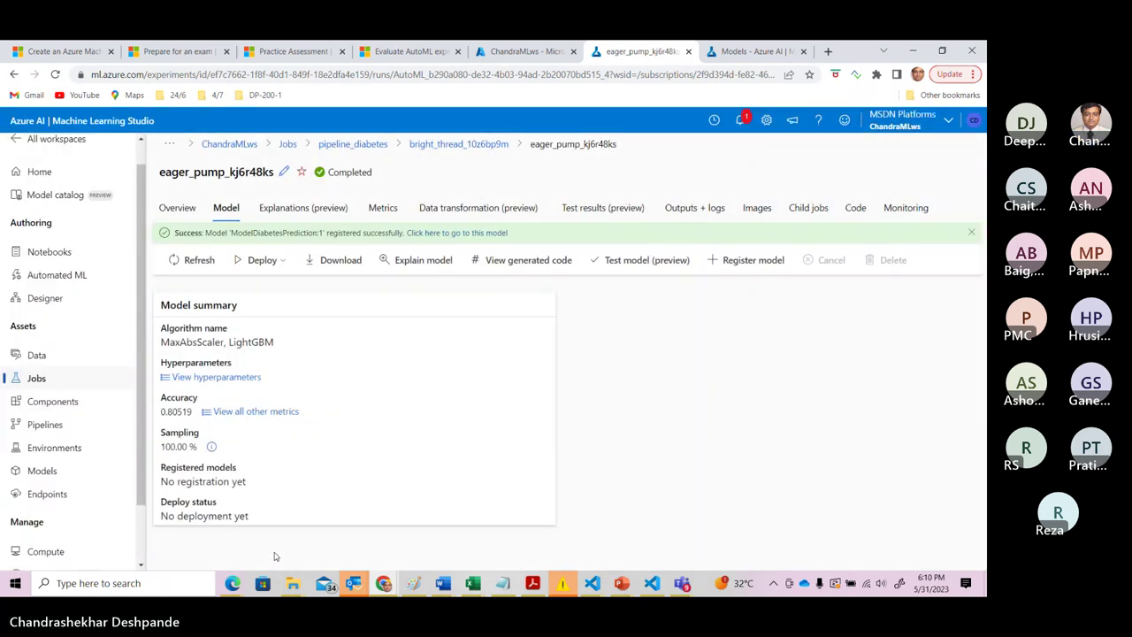
pyautogui.click(743, 53)
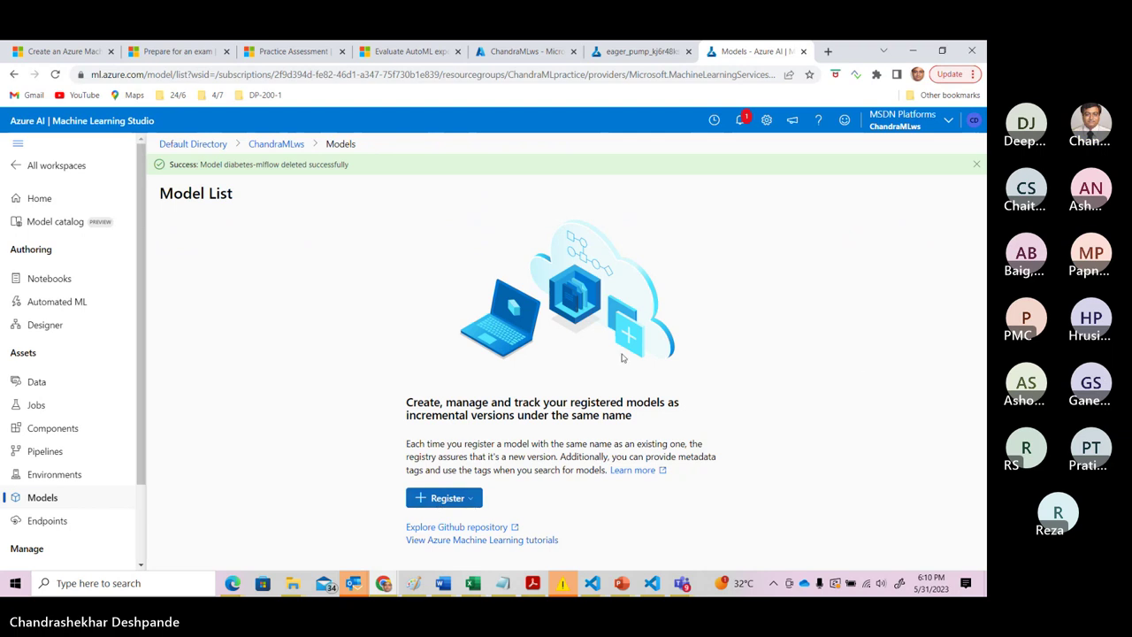
pyautogui.click(43, 498)
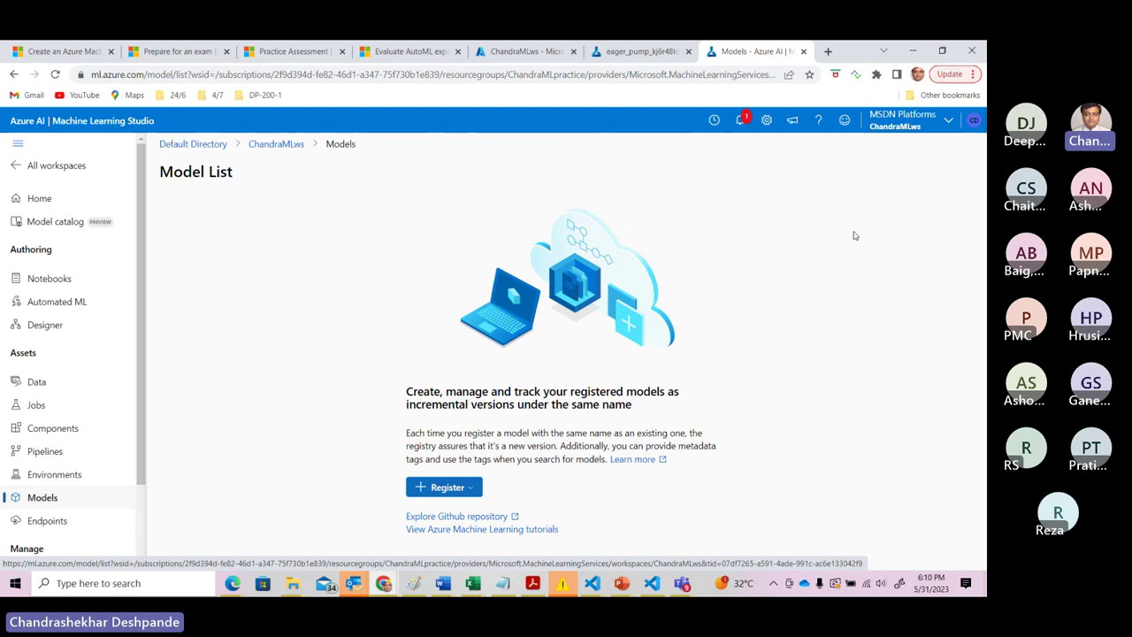
pyautogui.click(740, 122)
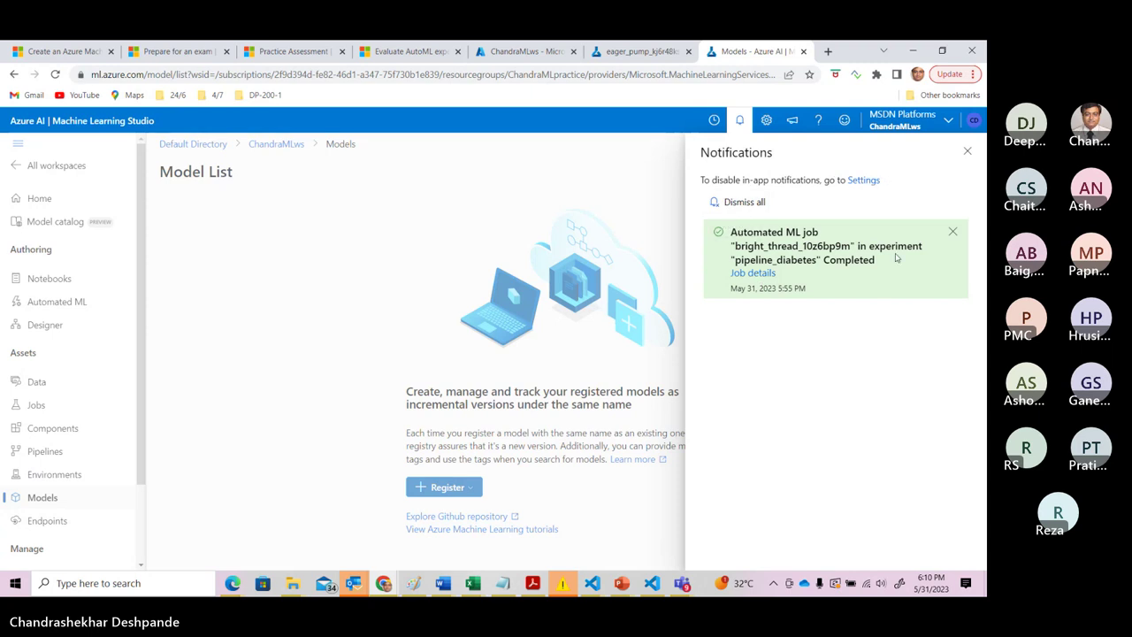
pyautogui.click(967, 151)
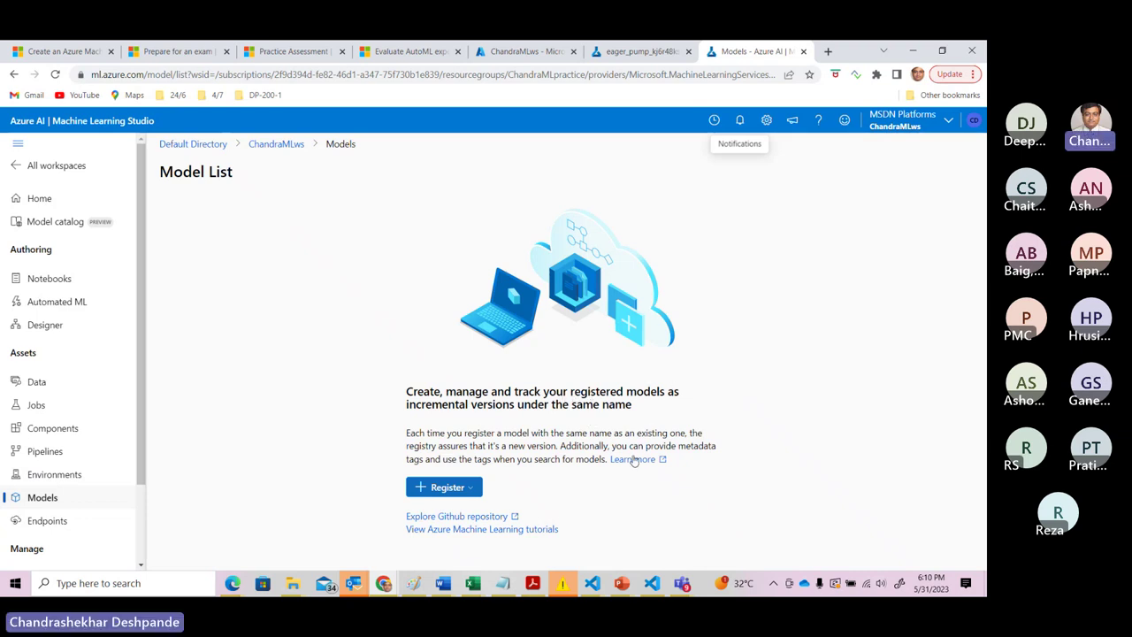
pyautogui.click(472, 490)
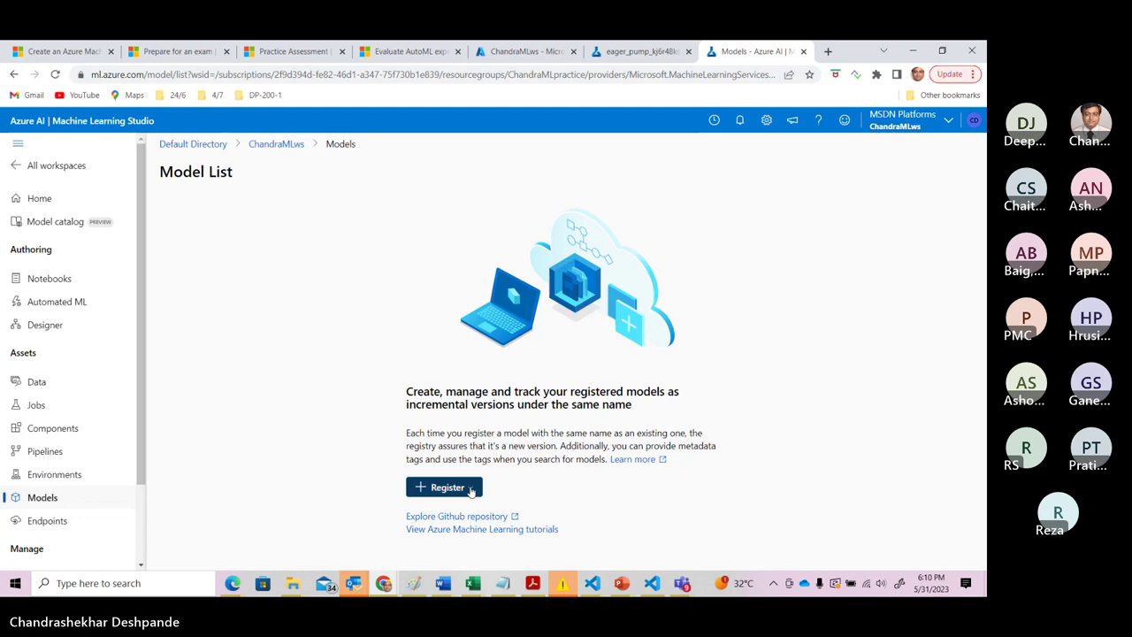
pyautogui.click(552, 498)
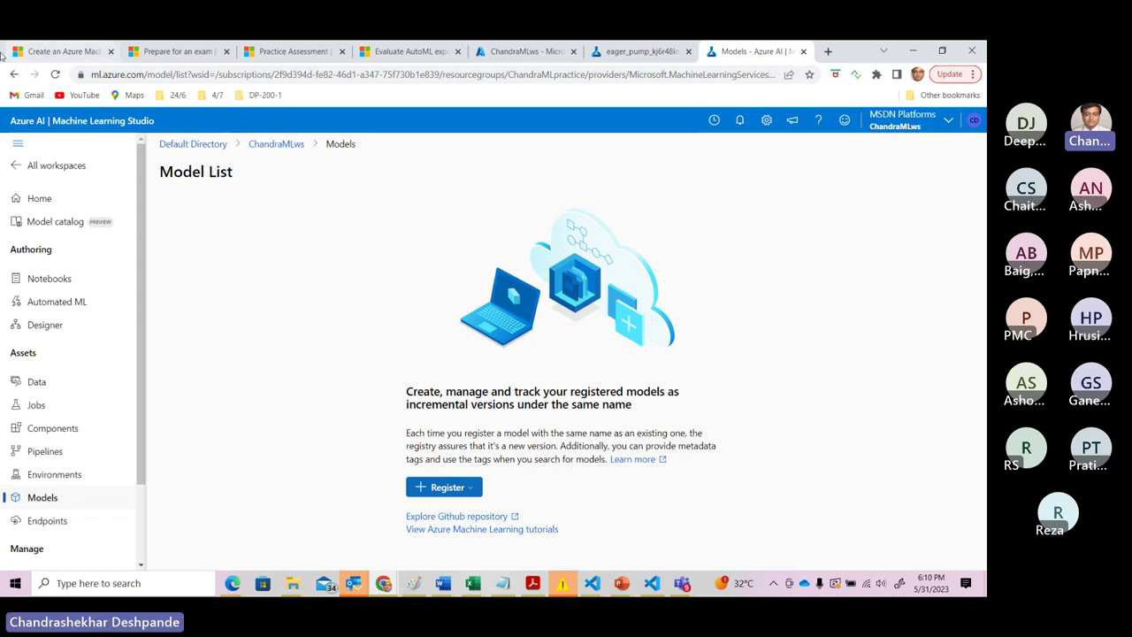
pyautogui.click(56, 76)
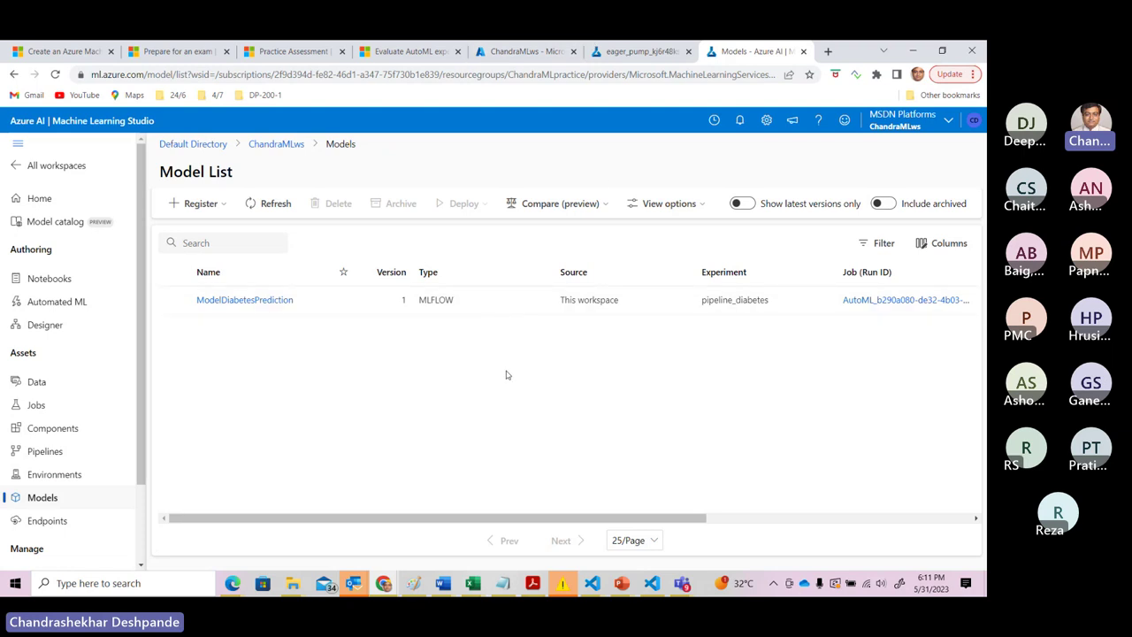
# Deploy the eager_pump_kj6r48ks model to a new real-time endpoint, keeping the preset virtual machine, instance count, endpoint name and deployment name.
pyautogui.click(624, 52)
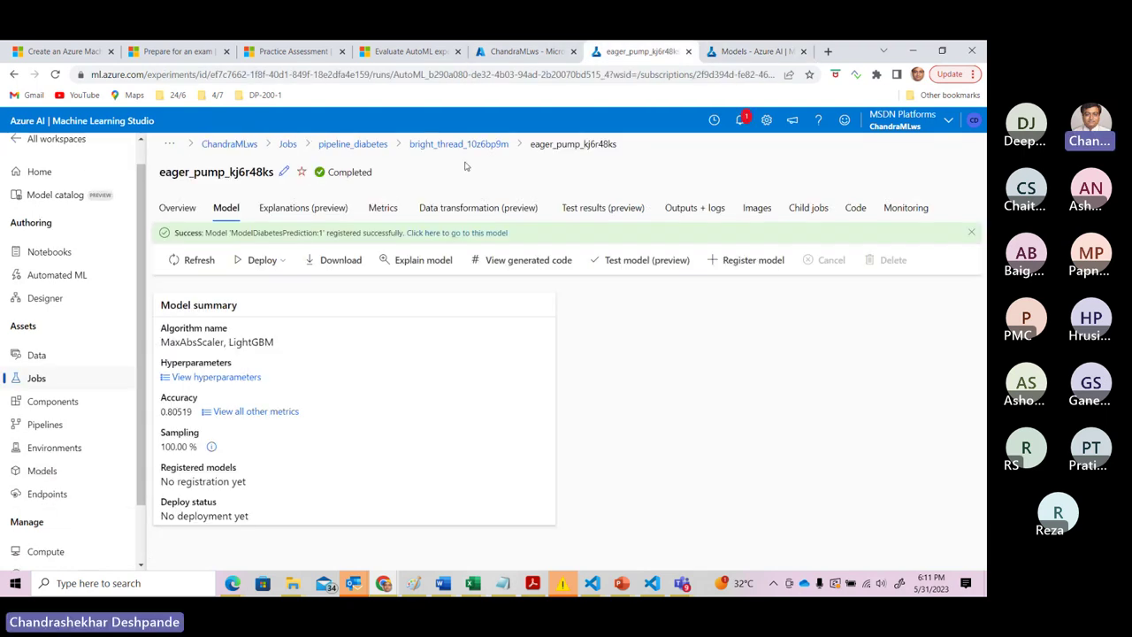
pyautogui.click(282, 262)
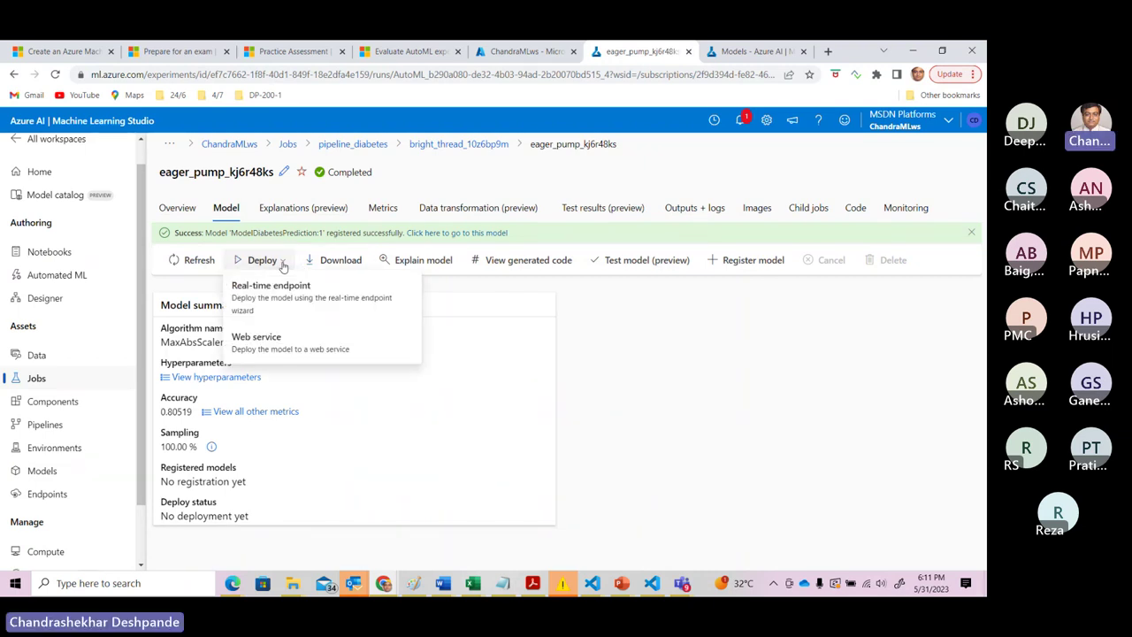
pyautogui.click(267, 303)
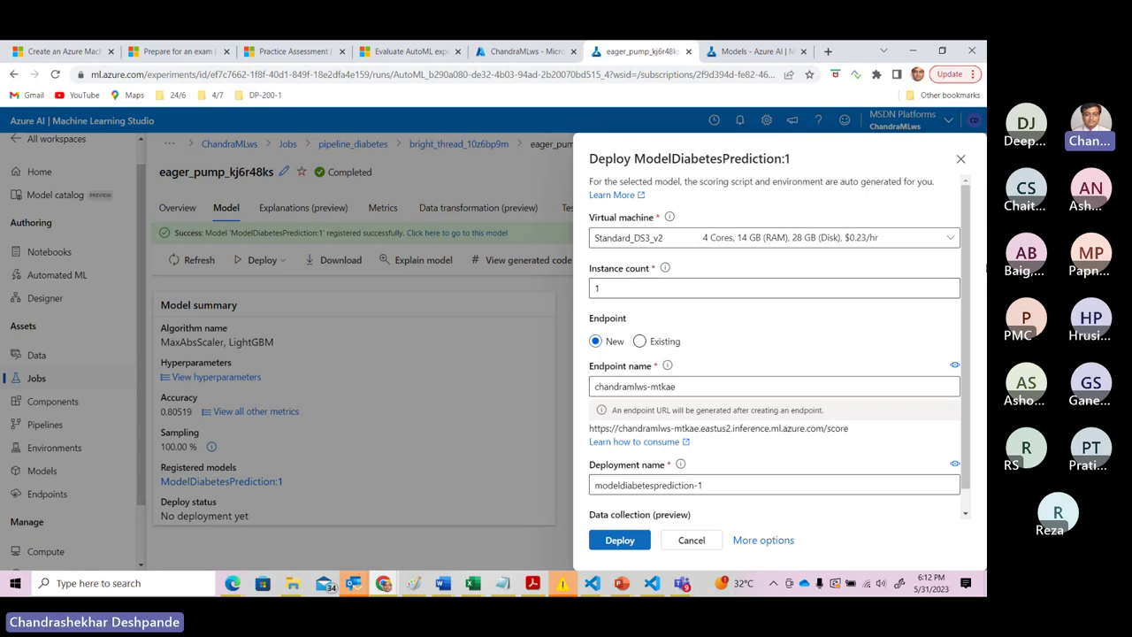
pyautogui.moveTo(966, 269); pyautogui.dragTo(963, 318)
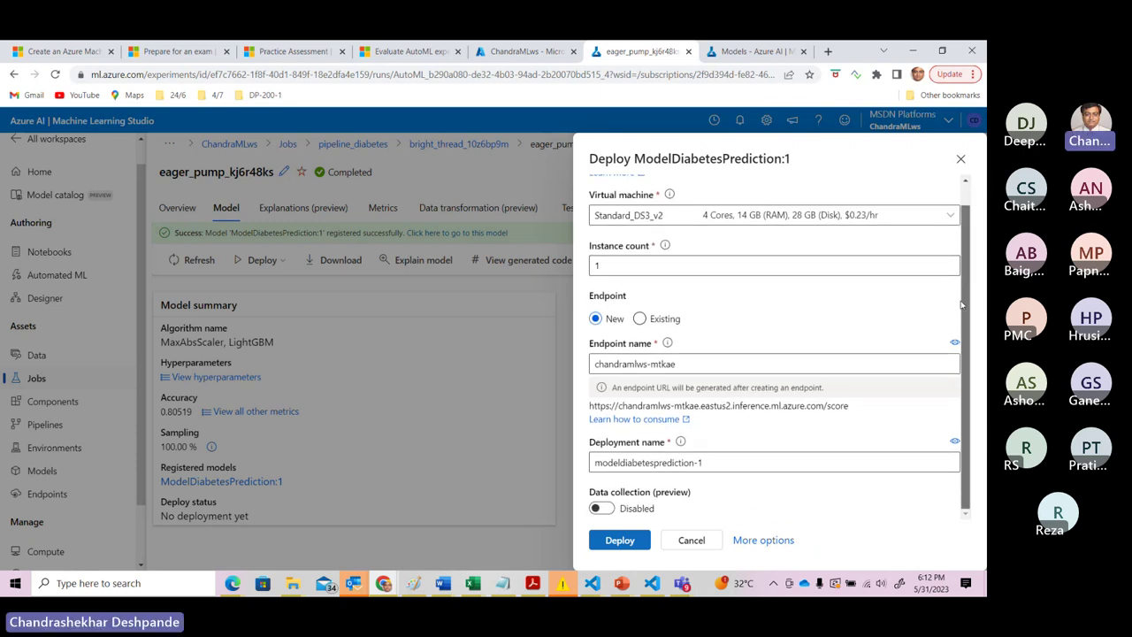
pyautogui.moveTo(963, 304); pyautogui.dragTo(968, 248)
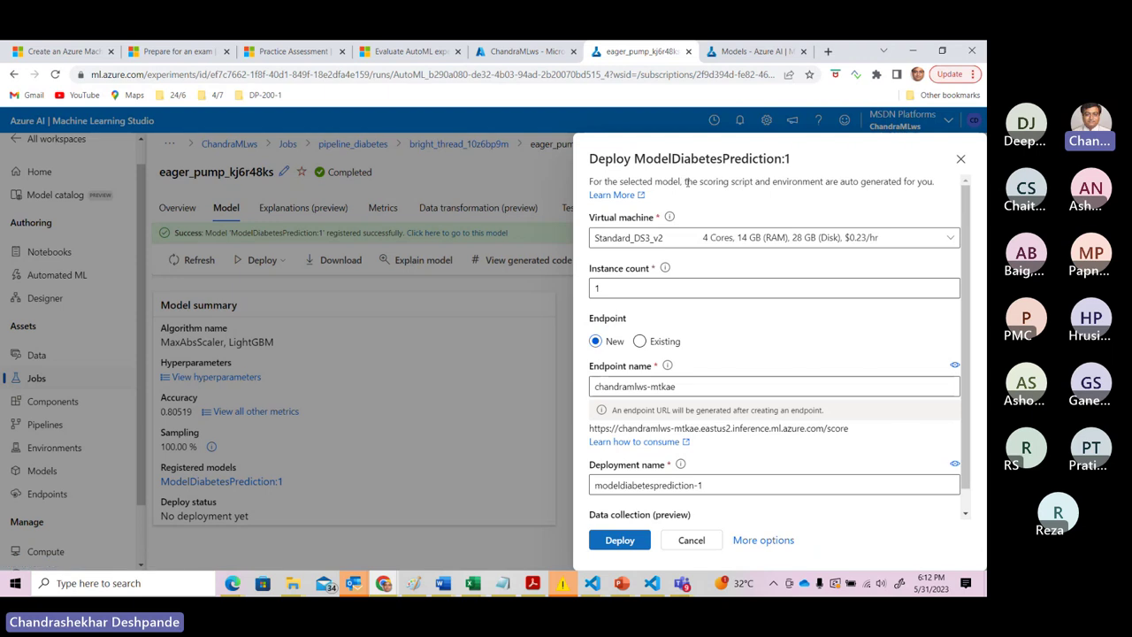
pyautogui.moveTo(697, 181); pyautogui.dragTo(933, 181)
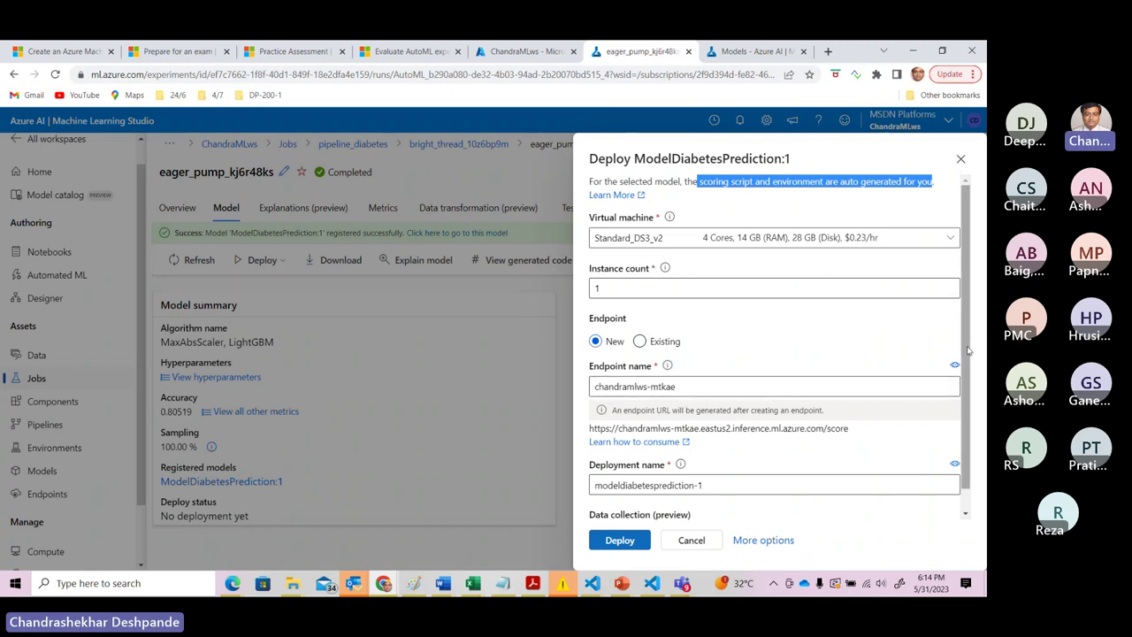
pyautogui.scroll(-1, 970, 354)
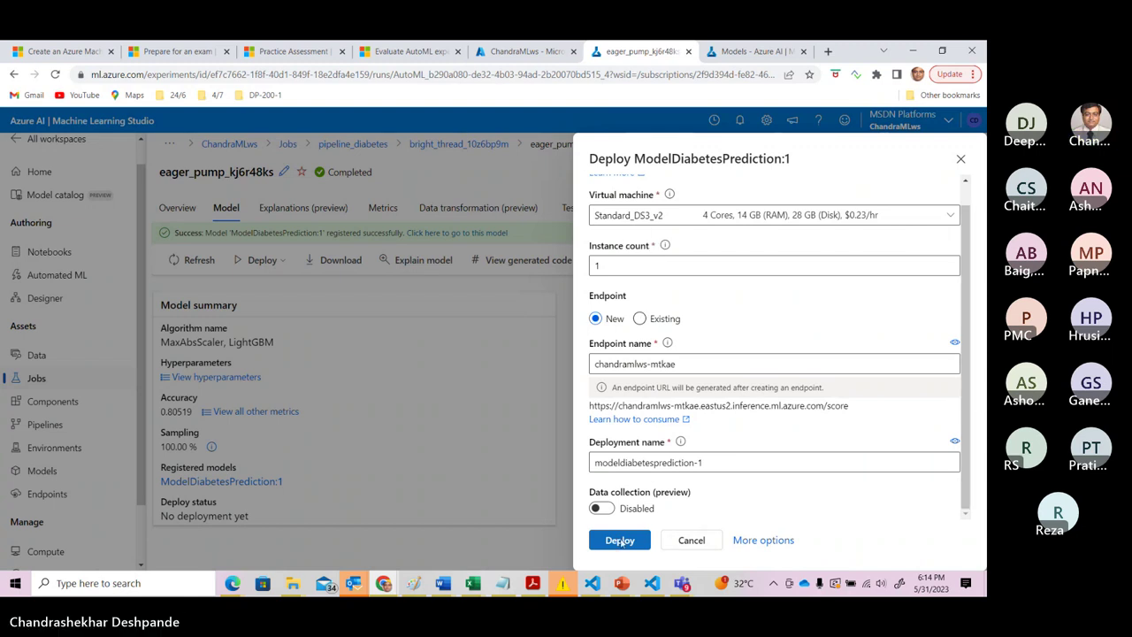
pyautogui.click(621, 541)
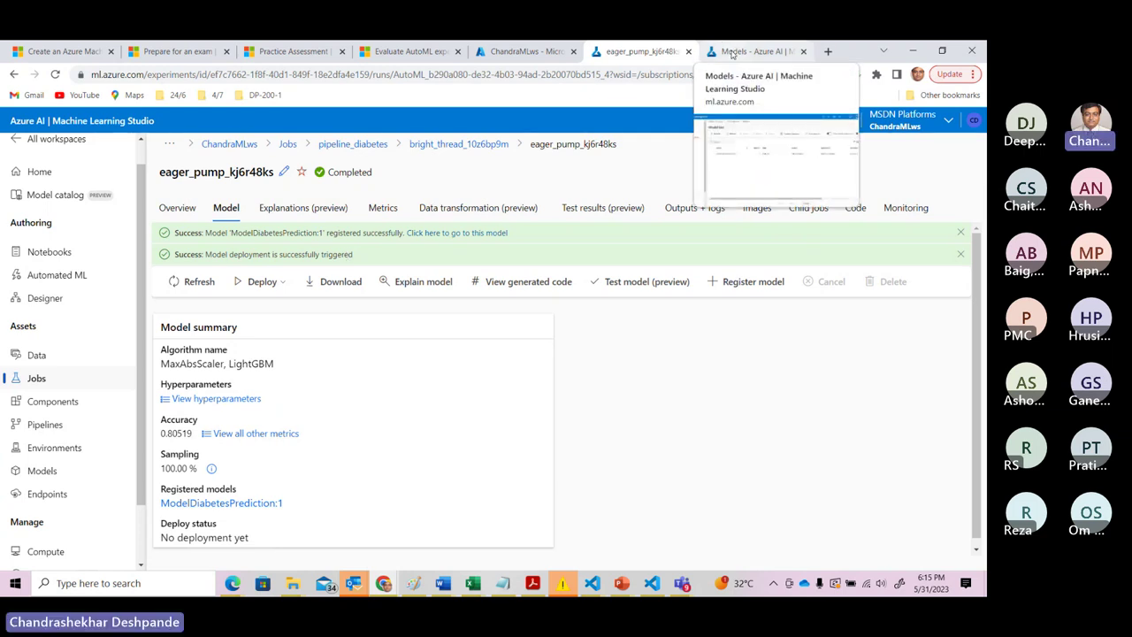
# Open the chandramlws-mtkae endpoint from the workspace's real-time endpoints and review its attributes and deployment summary.
pyautogui.click(732, 52)
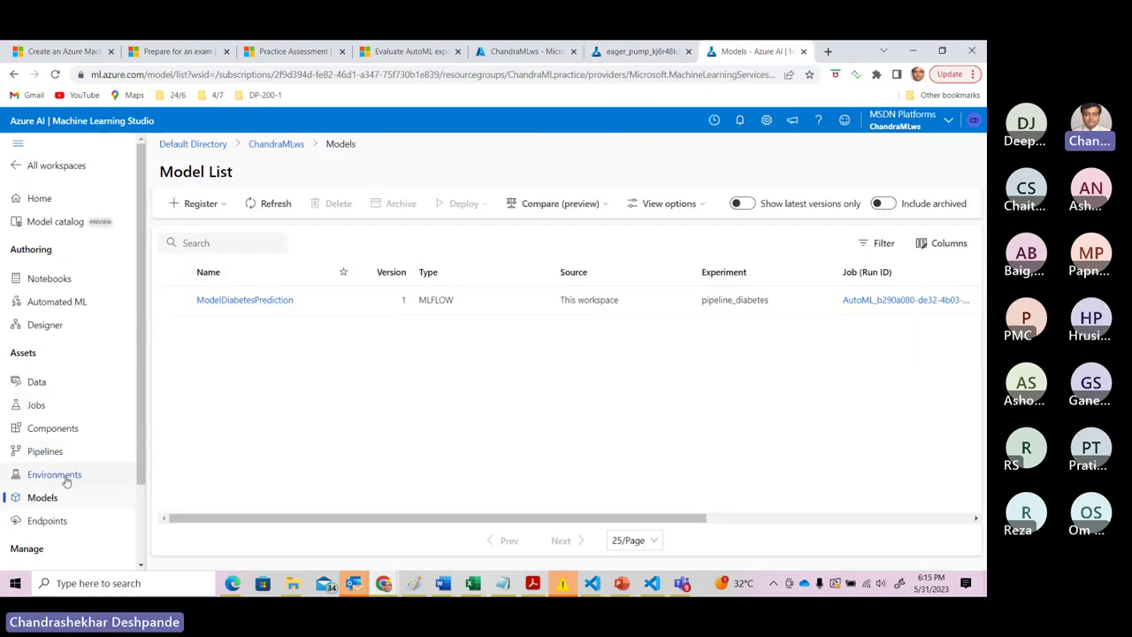
pyautogui.click(43, 521)
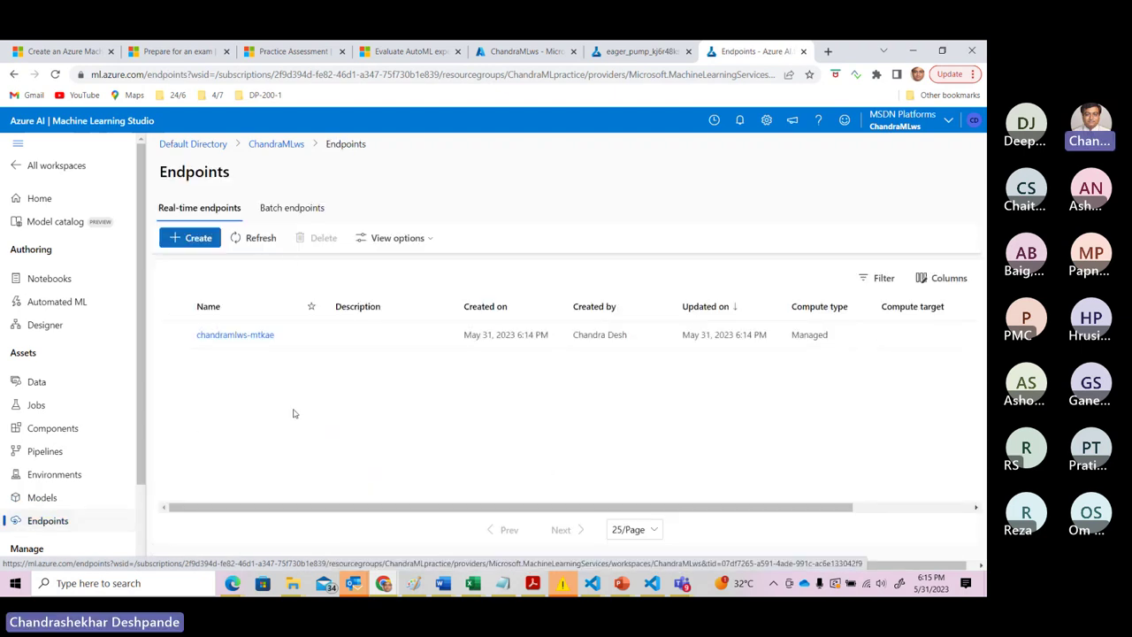
pyautogui.click(252, 336)
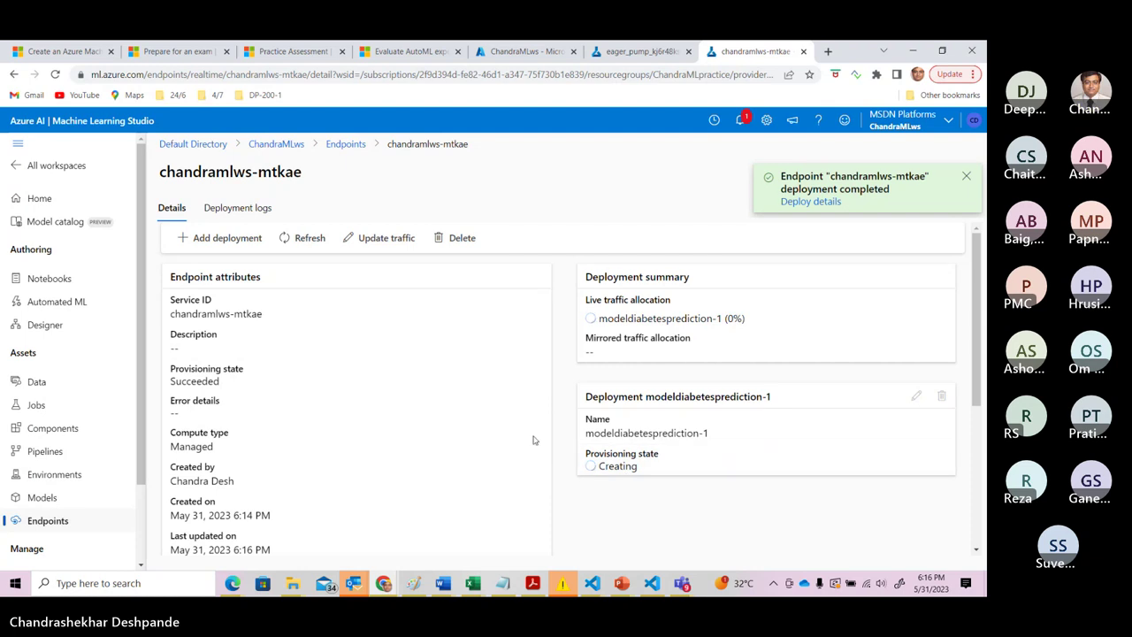
pyautogui.click(835, 202)
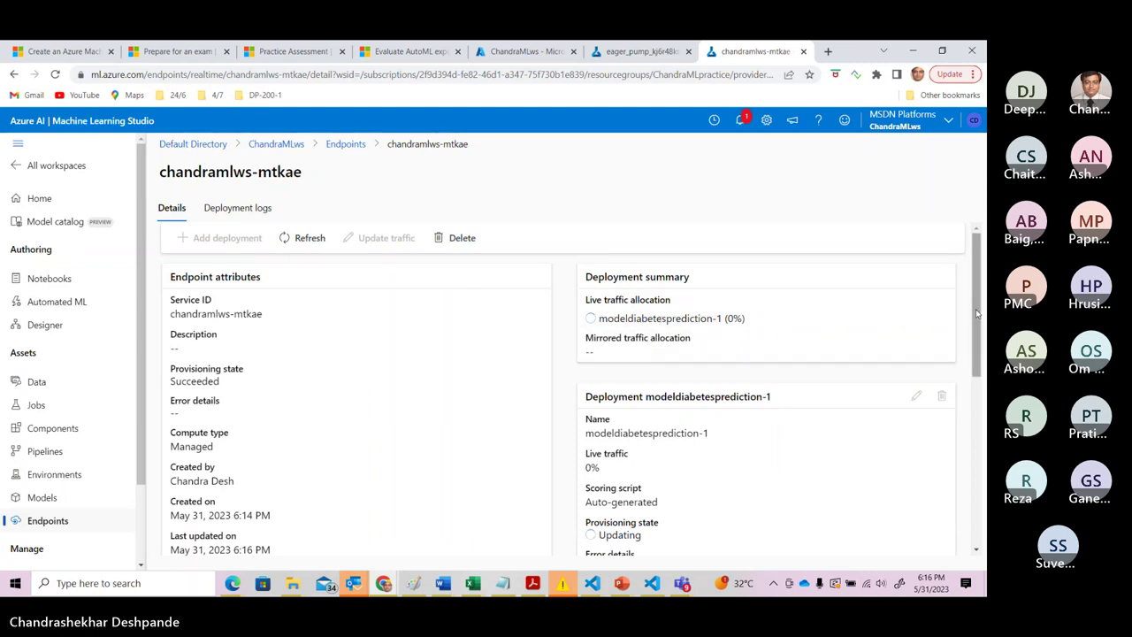
pyautogui.moveTo(978, 314); pyautogui.dragTo(978, 420)
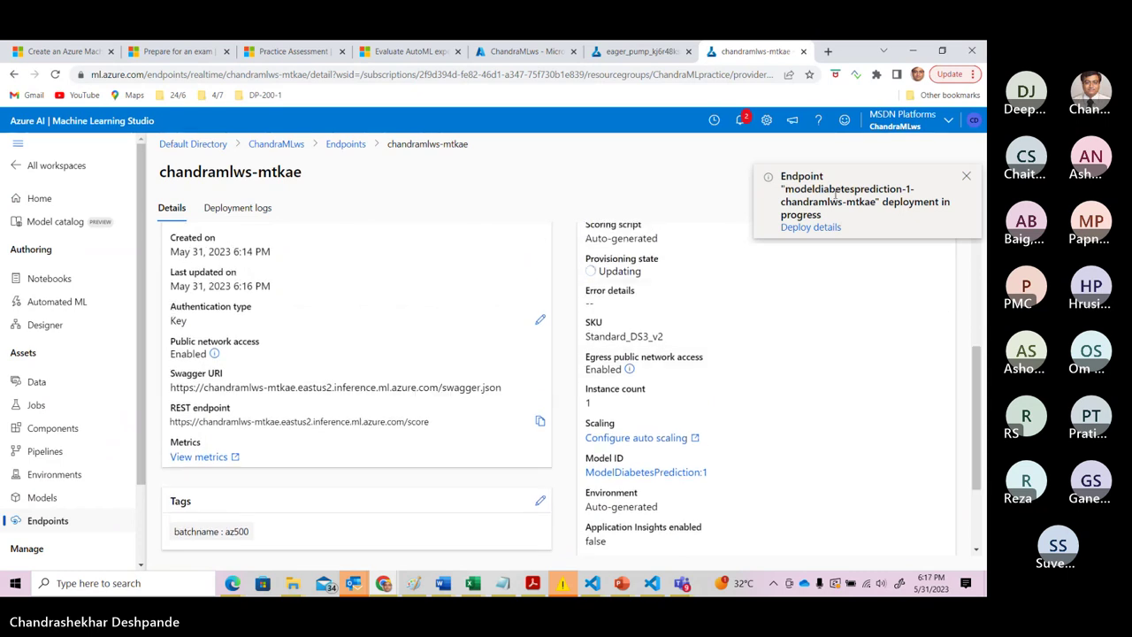
# Open the details of the modeldiabetesprediction-1 deployment and read the explanation of its deployment state.
pyautogui.click(812, 229)
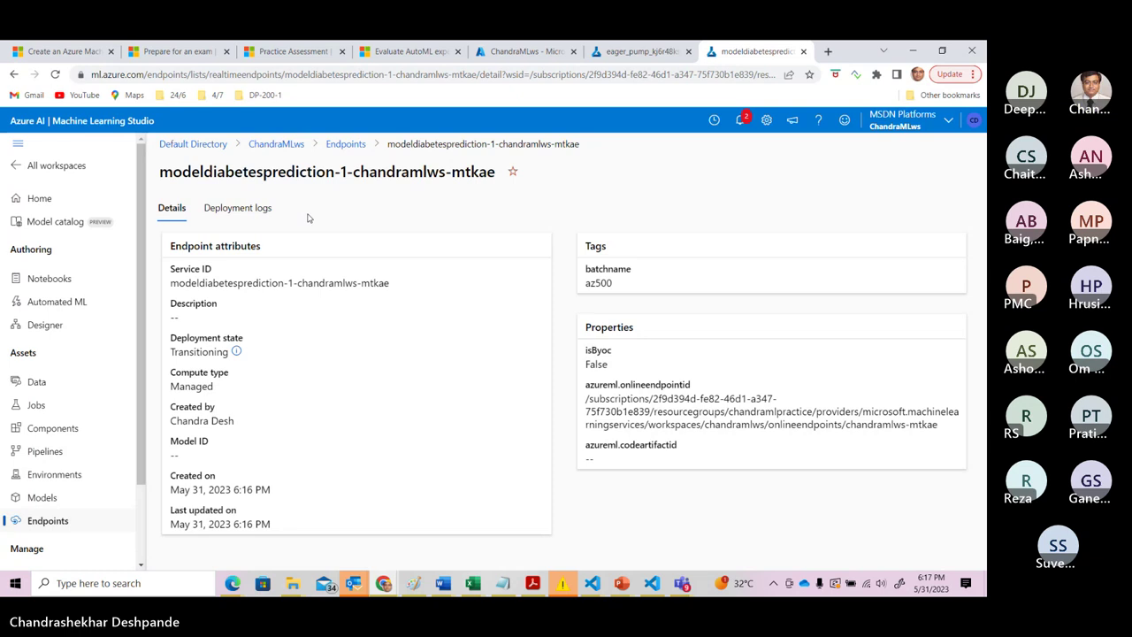
pyautogui.click(237, 353)
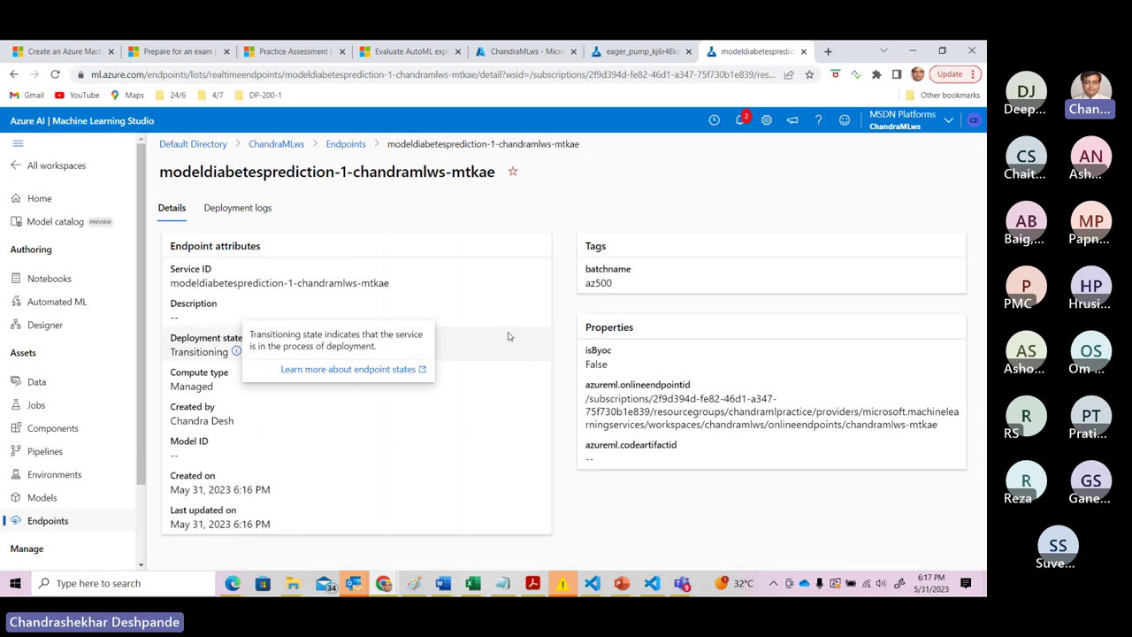
pyautogui.click(566, 220)
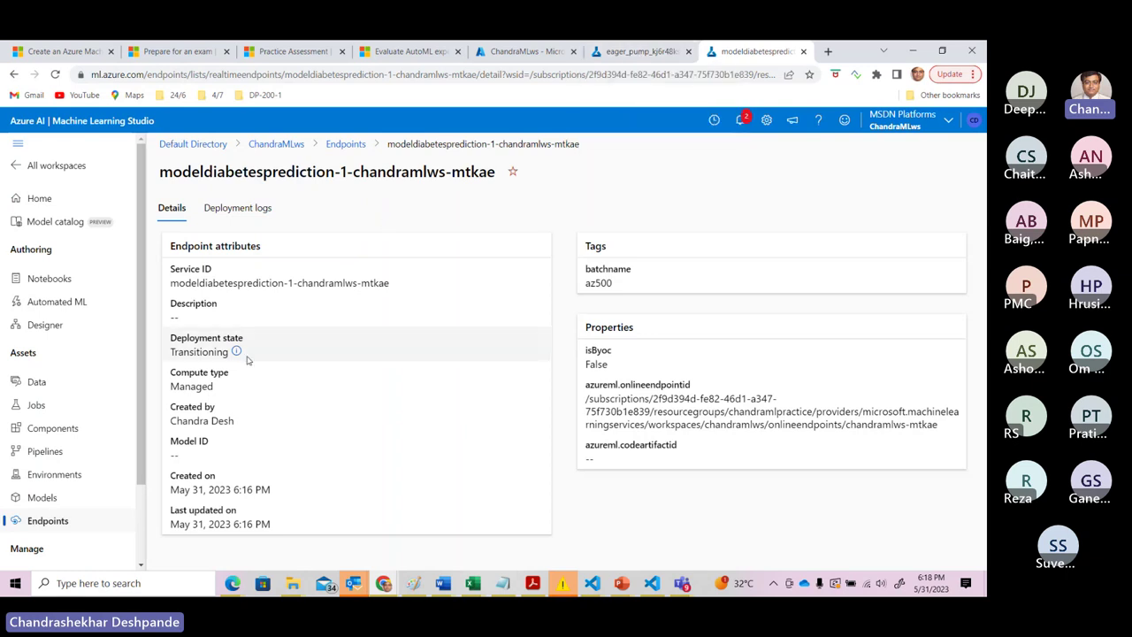
# In the workspace notebooks, expand azure-ml-labs/Labs folders 02 and 03 and open Work with data.ipynb.
pyautogui.click(641, 51)
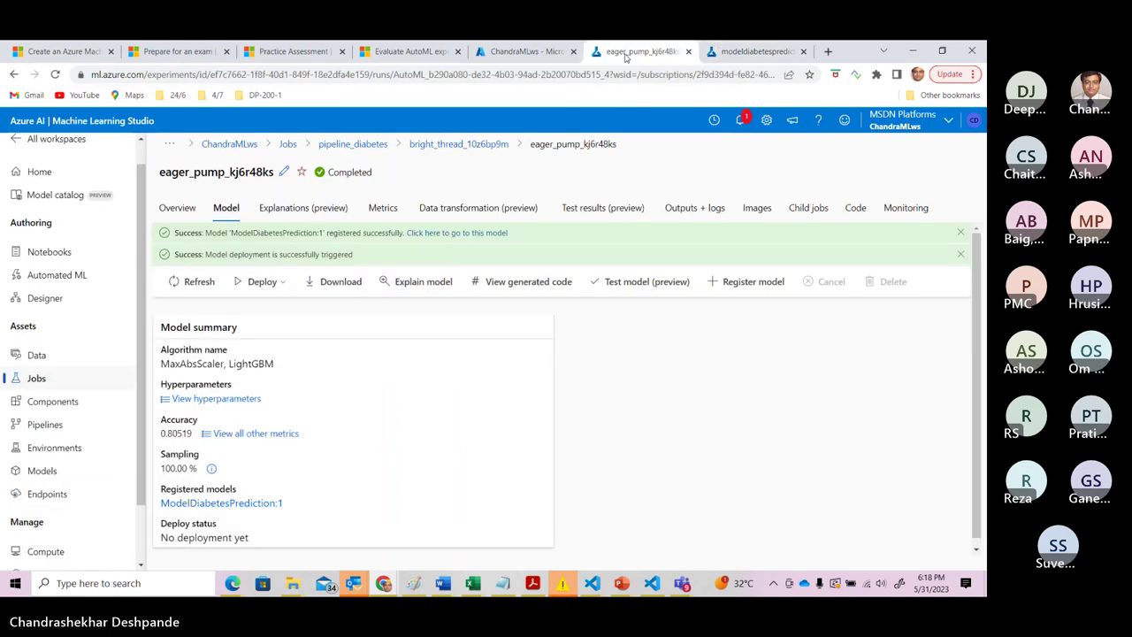
pyautogui.click(69, 255)
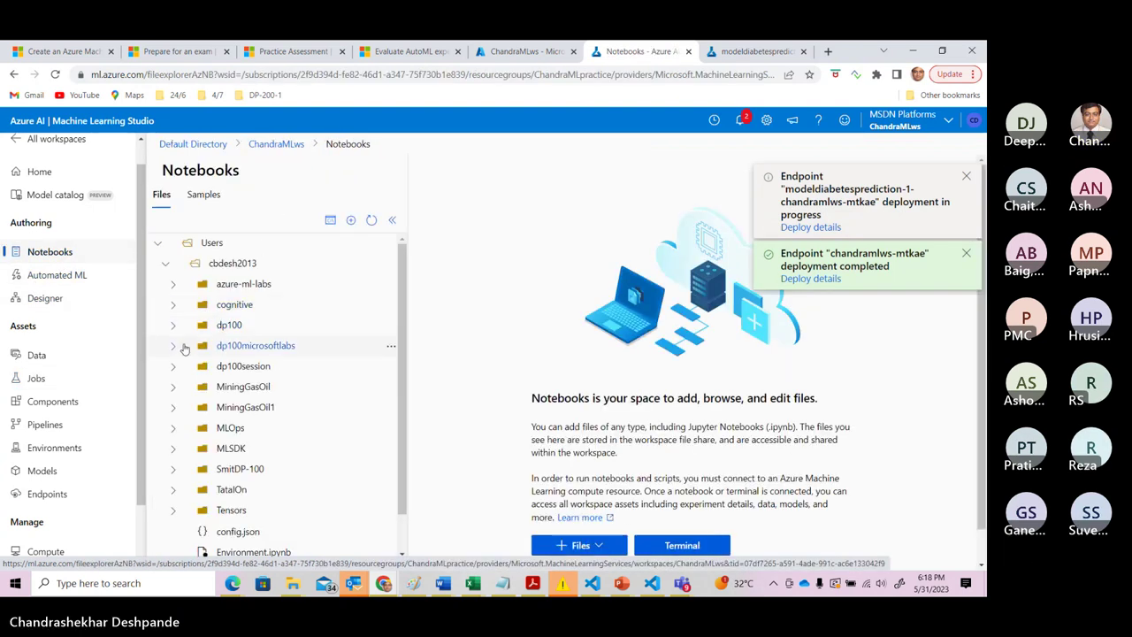
pyautogui.click(172, 287)
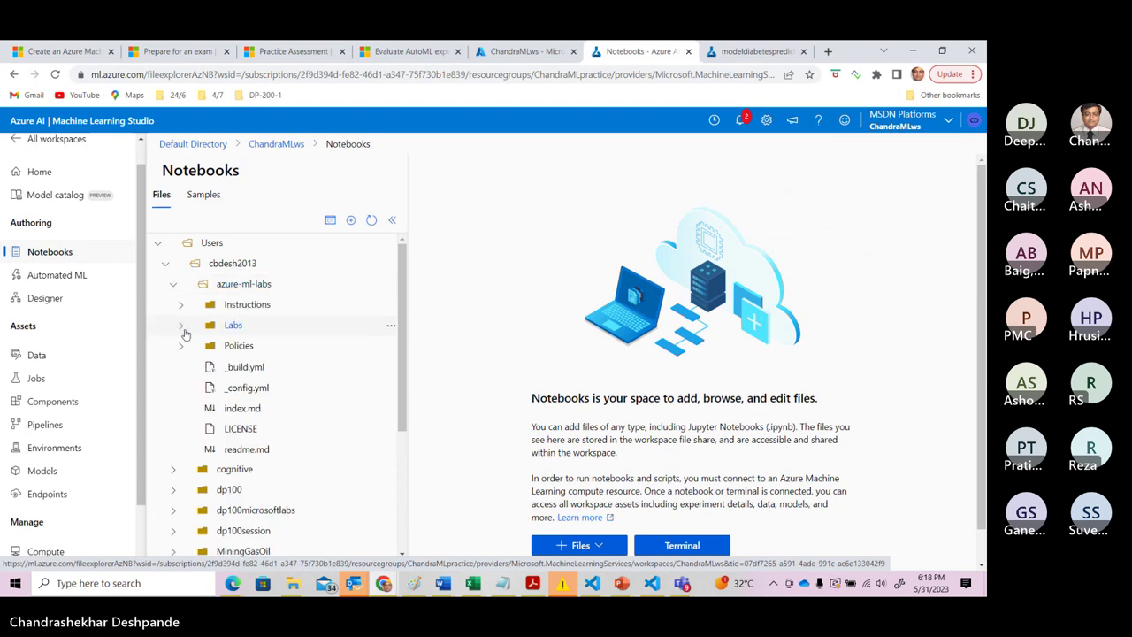
pyautogui.click(181, 327)
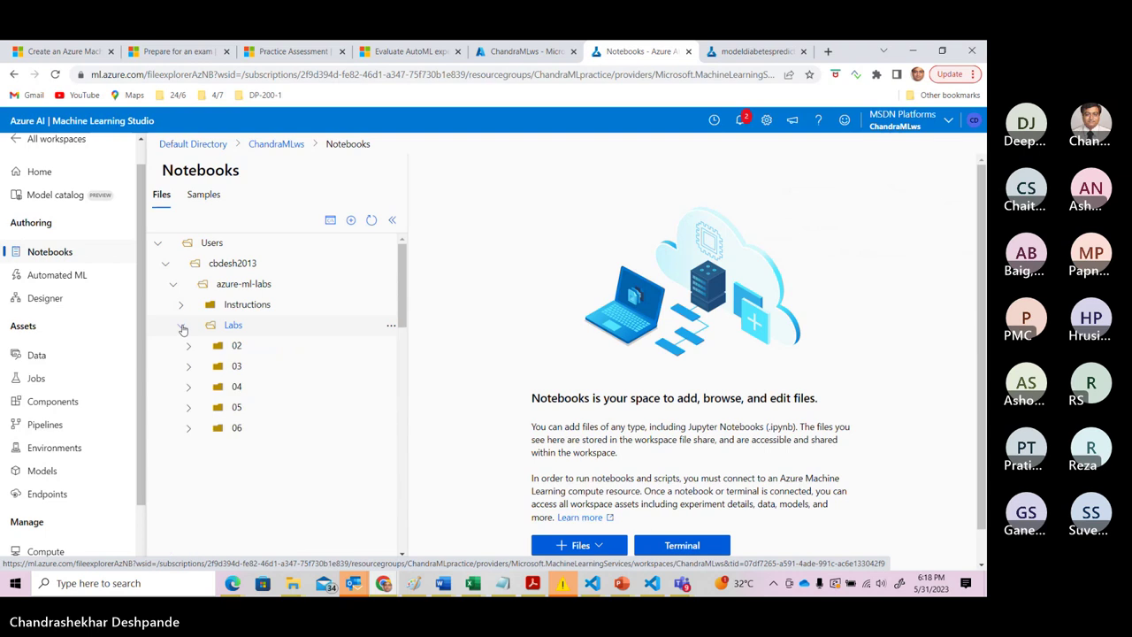
pyautogui.click(189, 350)
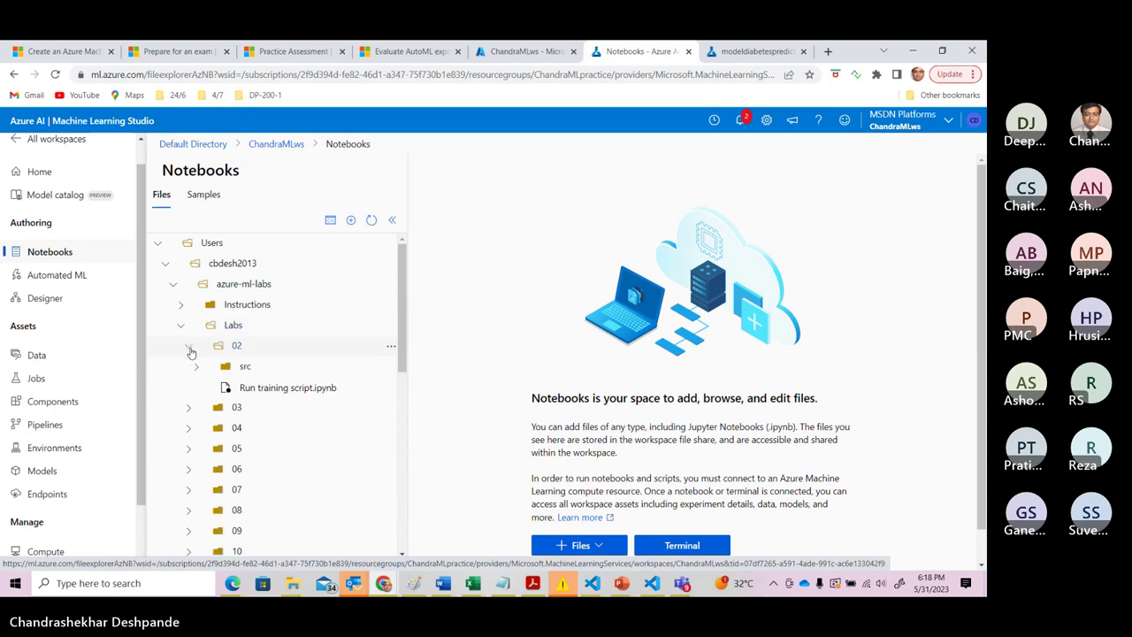
pyautogui.click(190, 410)
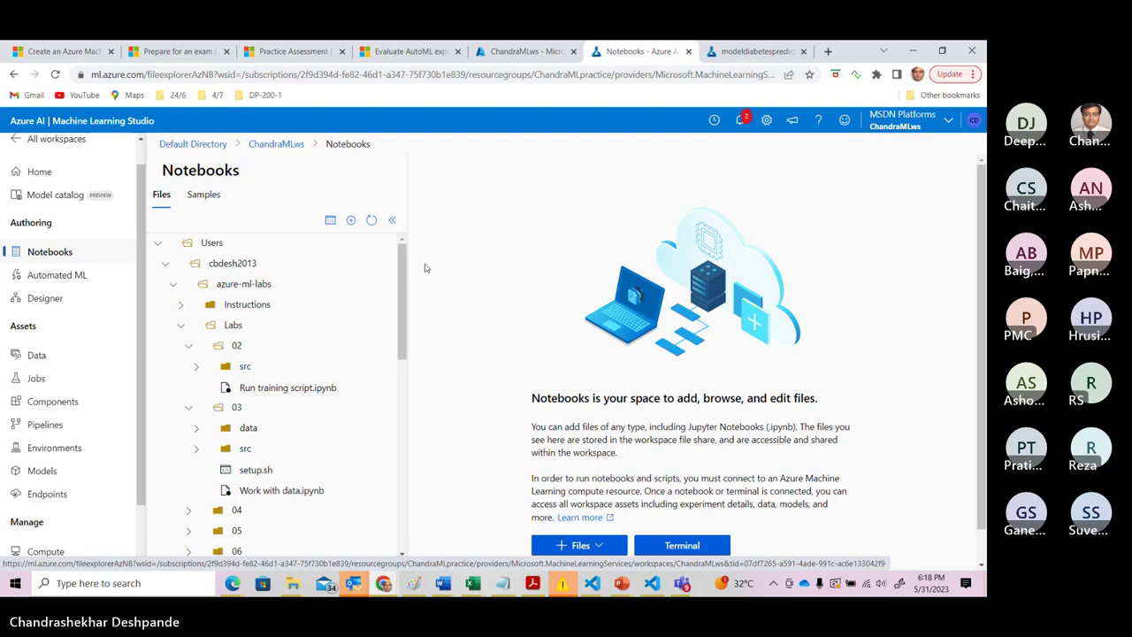
pyautogui.moveTo(403, 285); pyautogui.dragTo(402, 349)
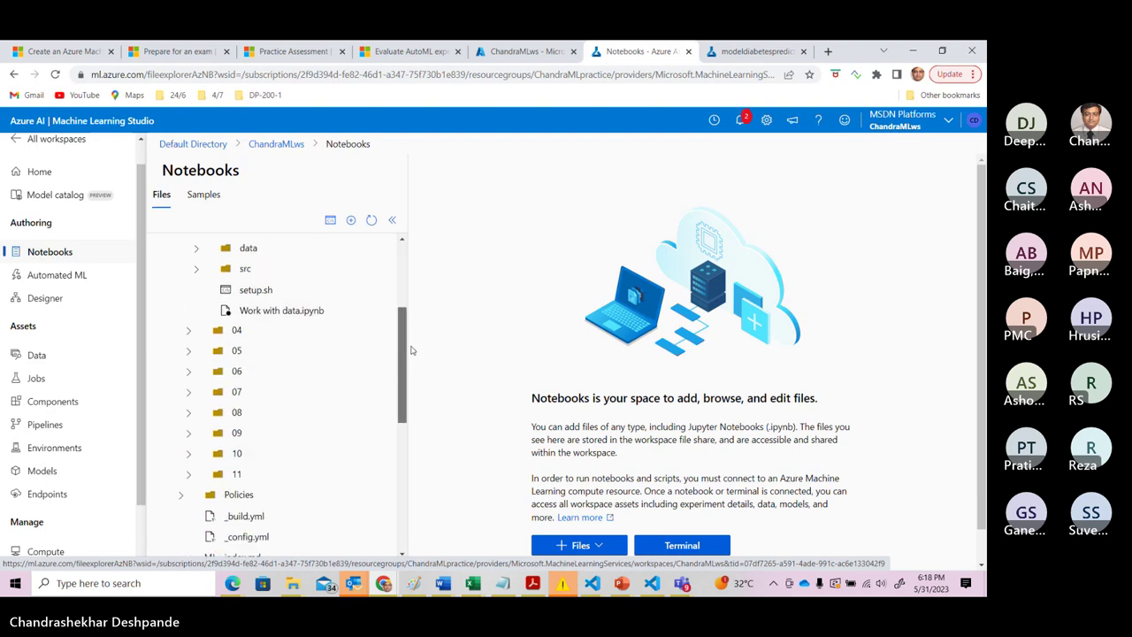
pyautogui.click(298, 316)
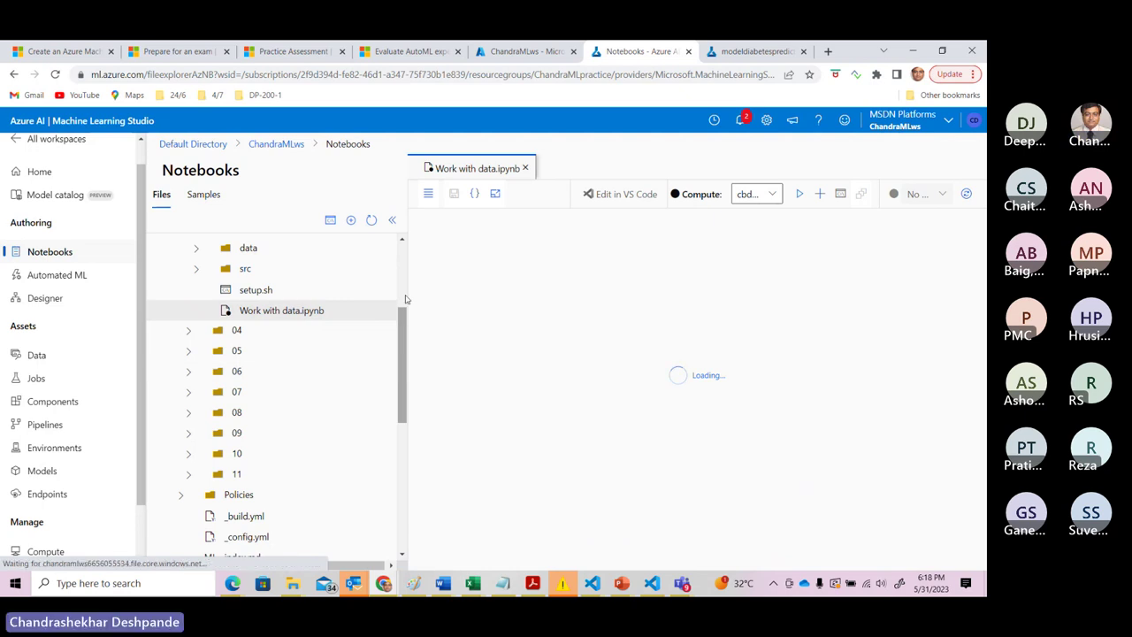
# Open Run training script.ipynb from lab folder 02 and review its job configuration and submission code.
pyautogui.click(292, 389)
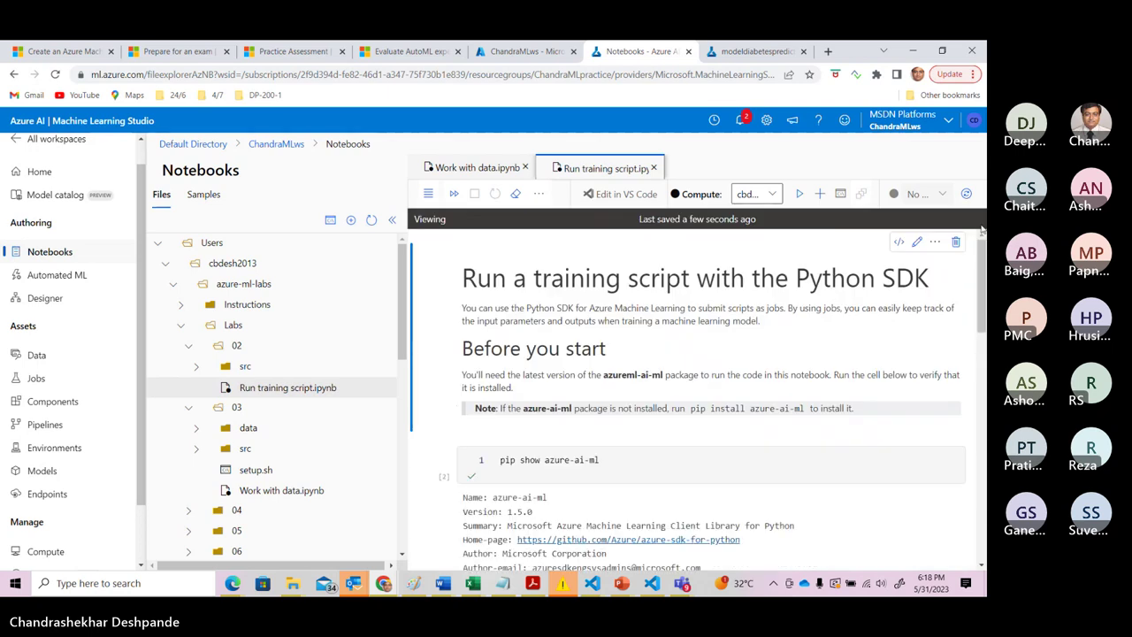
pyautogui.moveTo(982, 275); pyautogui.dragTo(982, 535)
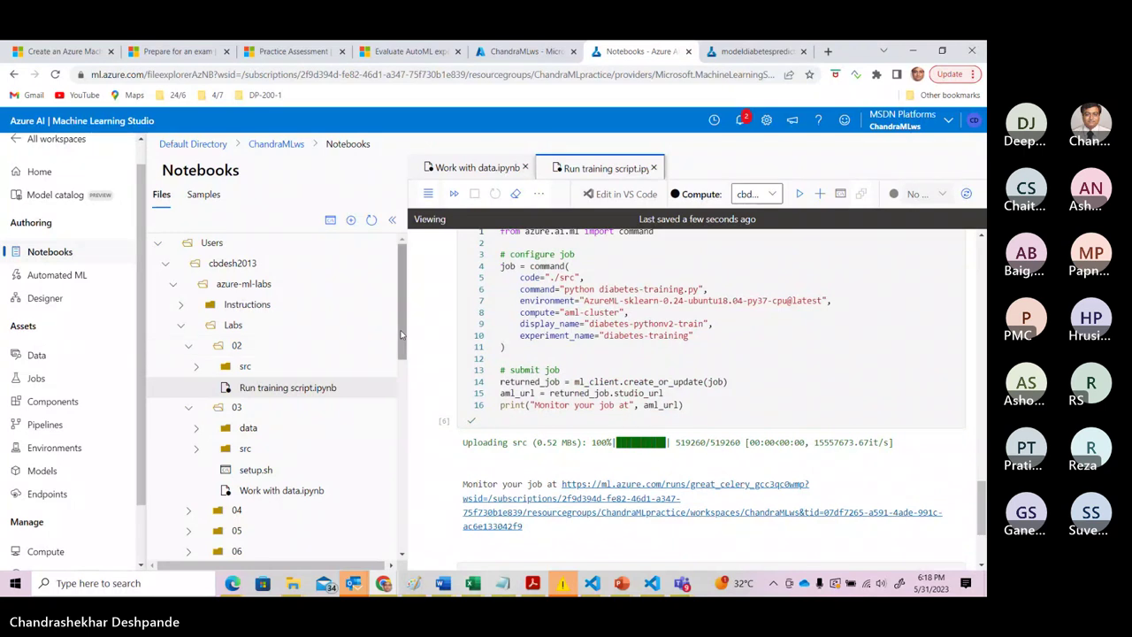
pyautogui.scroll(-2, 203, 382)
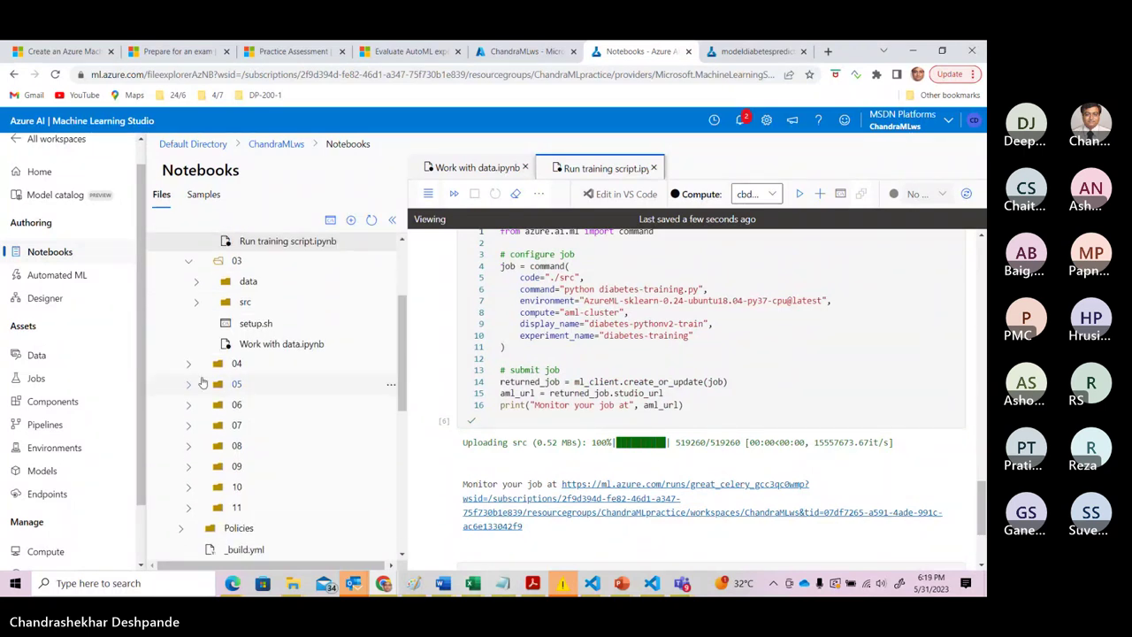
# Expand lab folders 04 and 06 in the notebook files and open the Classification with Automated Machine Learning notebook.
pyautogui.click(189, 369)
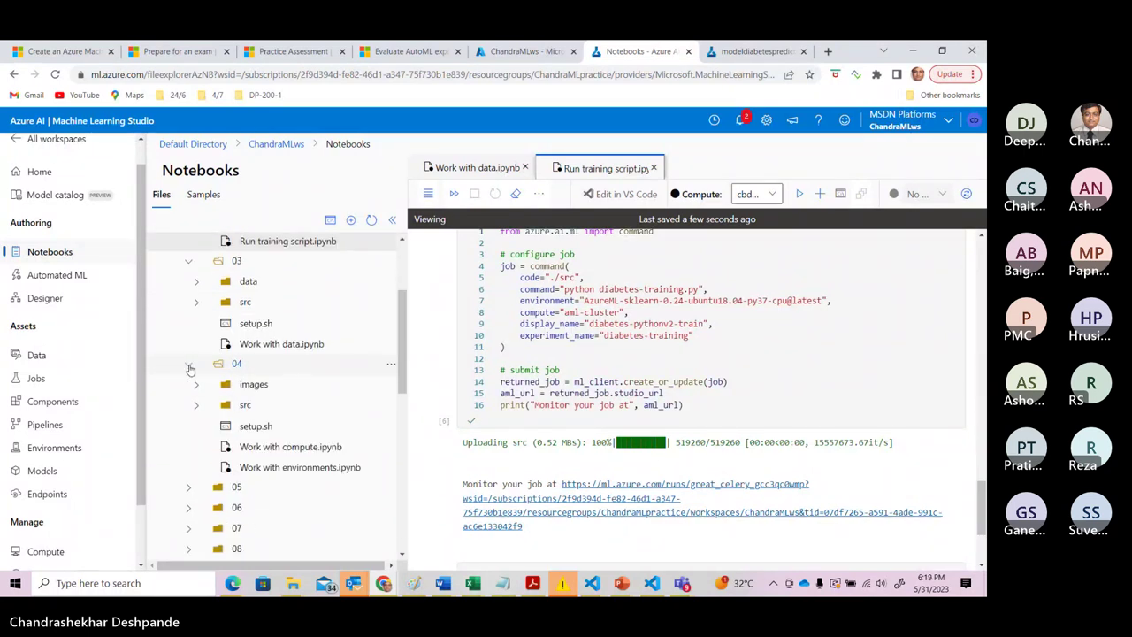
pyautogui.click(189, 490)
pyautogui.click(190, 494)
pyautogui.scroll(-5, 401, 348)
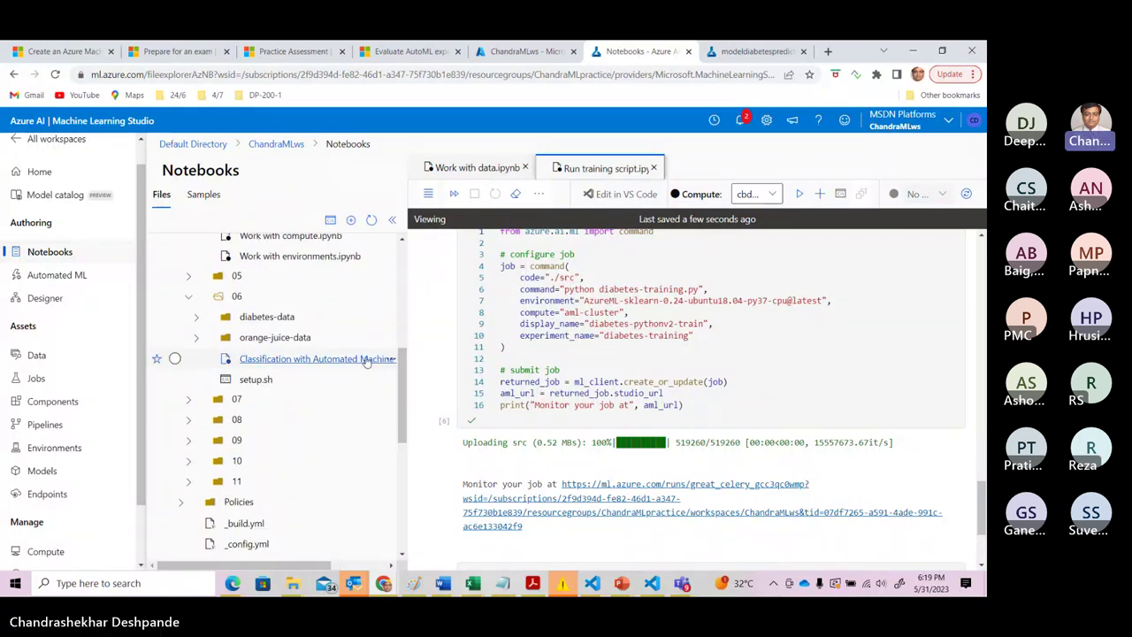
pyautogui.click(367, 361)
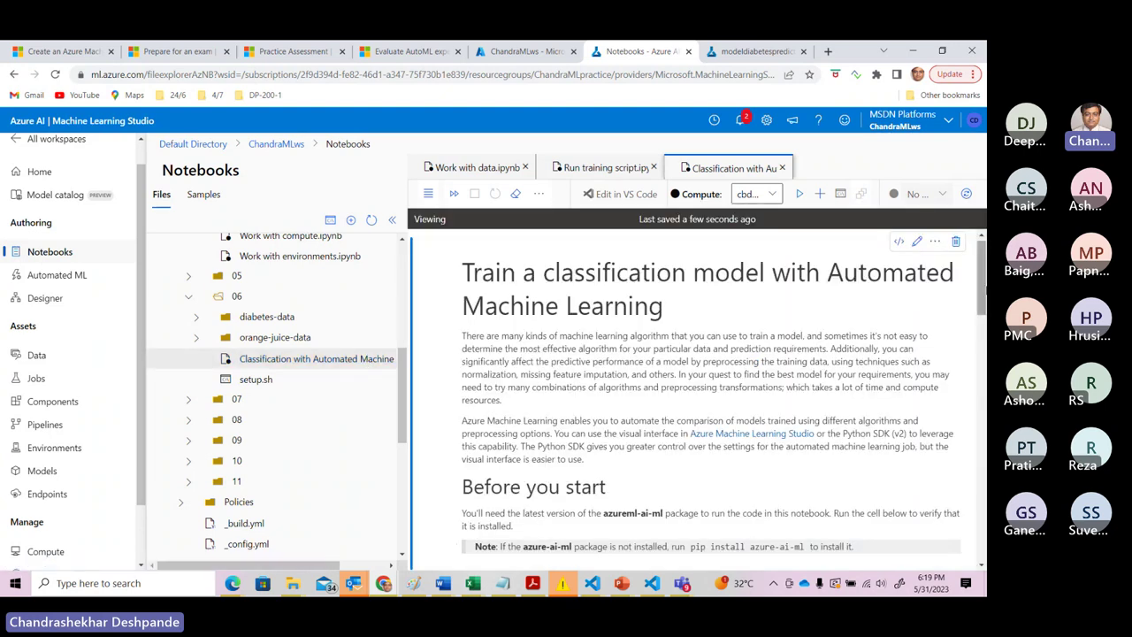
# Read through the notebook's workspace connection and Prepare data sections up to the classification job code.
pyautogui.moveTo(982, 268); pyautogui.dragTo(983, 350)
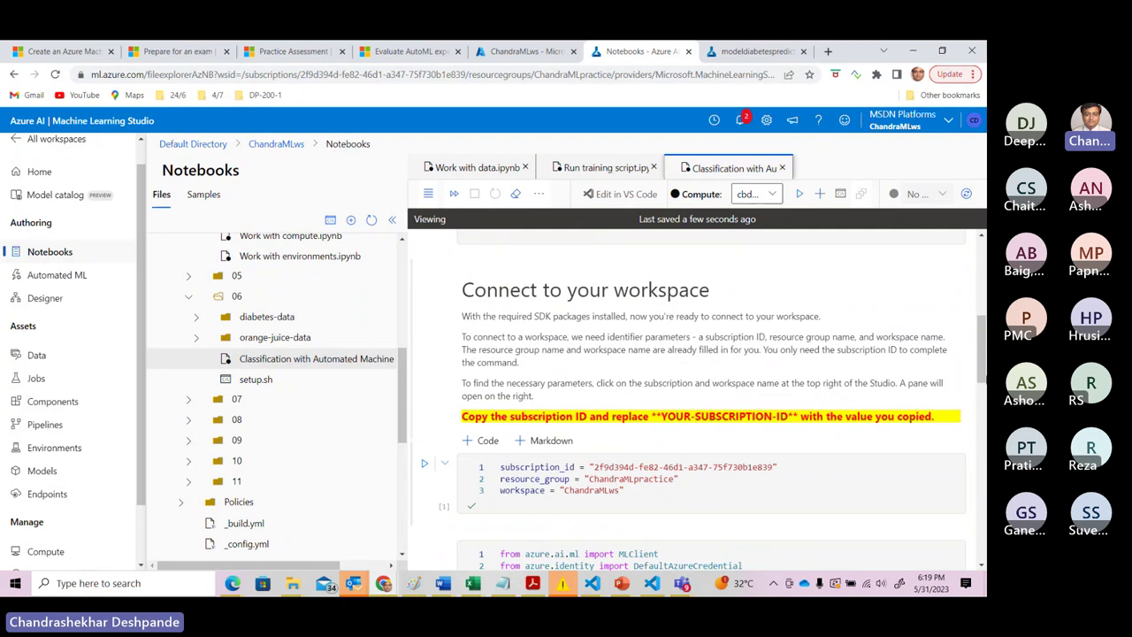
pyautogui.moveTo(982, 350); pyautogui.dragTo(981, 388)
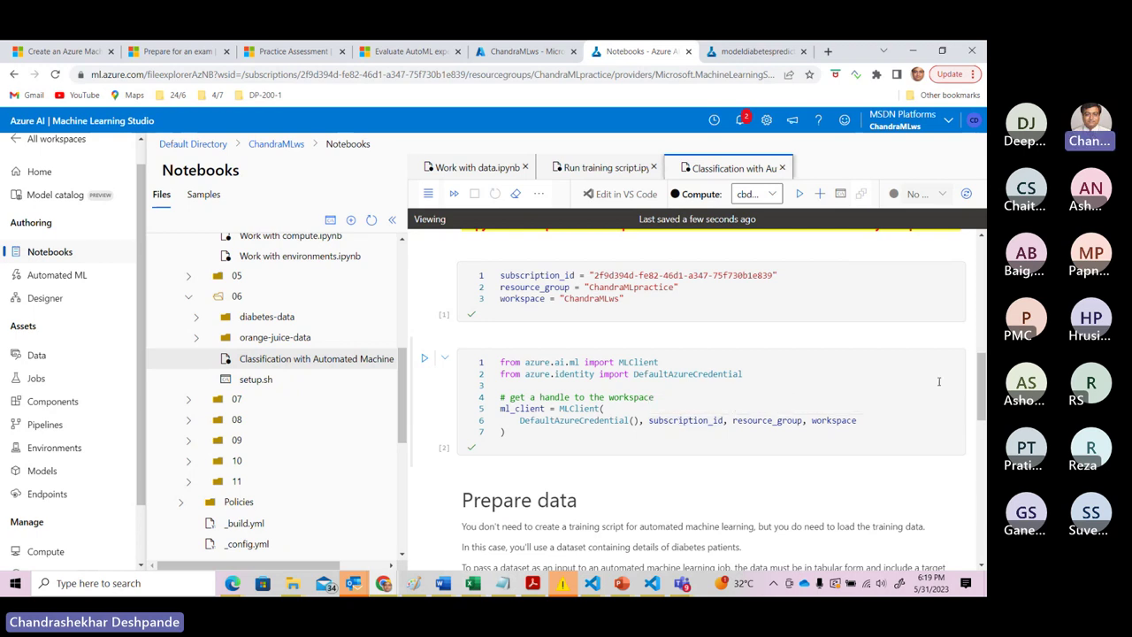
pyautogui.moveTo(981, 371); pyautogui.dragTo(974, 426)
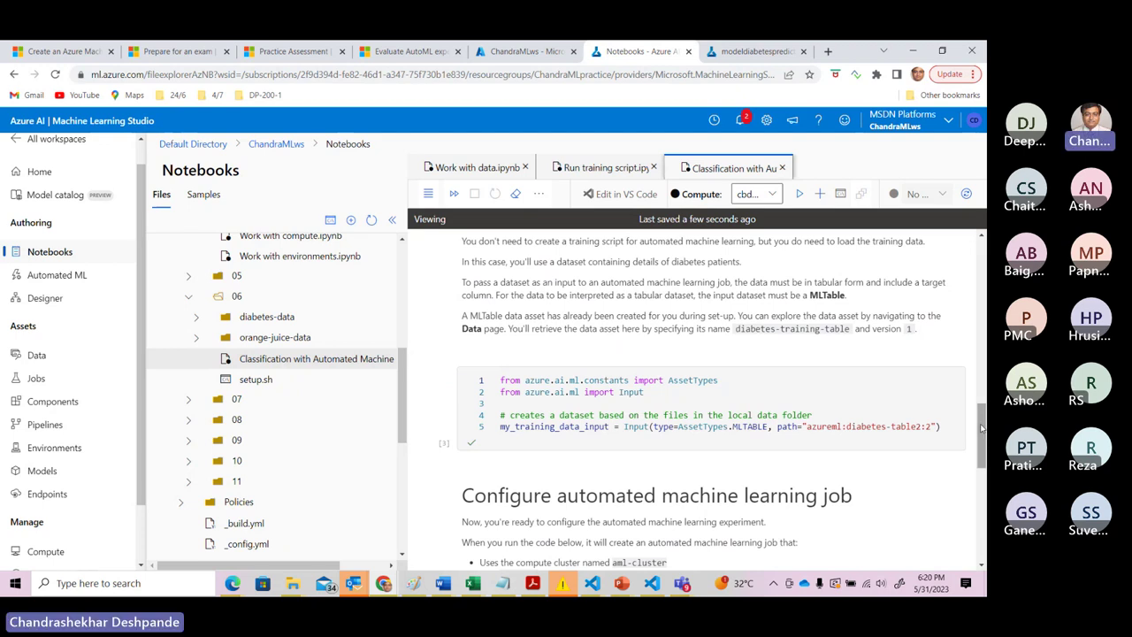
pyautogui.moveTo(982, 428); pyautogui.dragTo(982, 459)
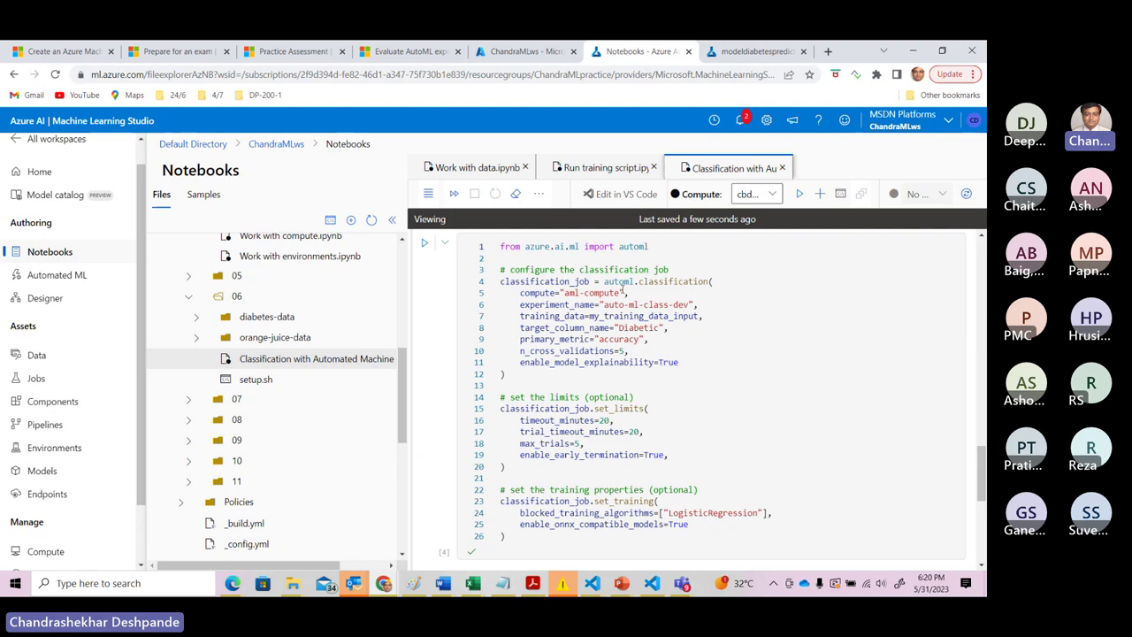
# Examine the automl.classification job configuration, highlighting its limits and training properties, and review the job submission code.
pyautogui.moveTo(605, 281); pyautogui.dragTo(679, 281)
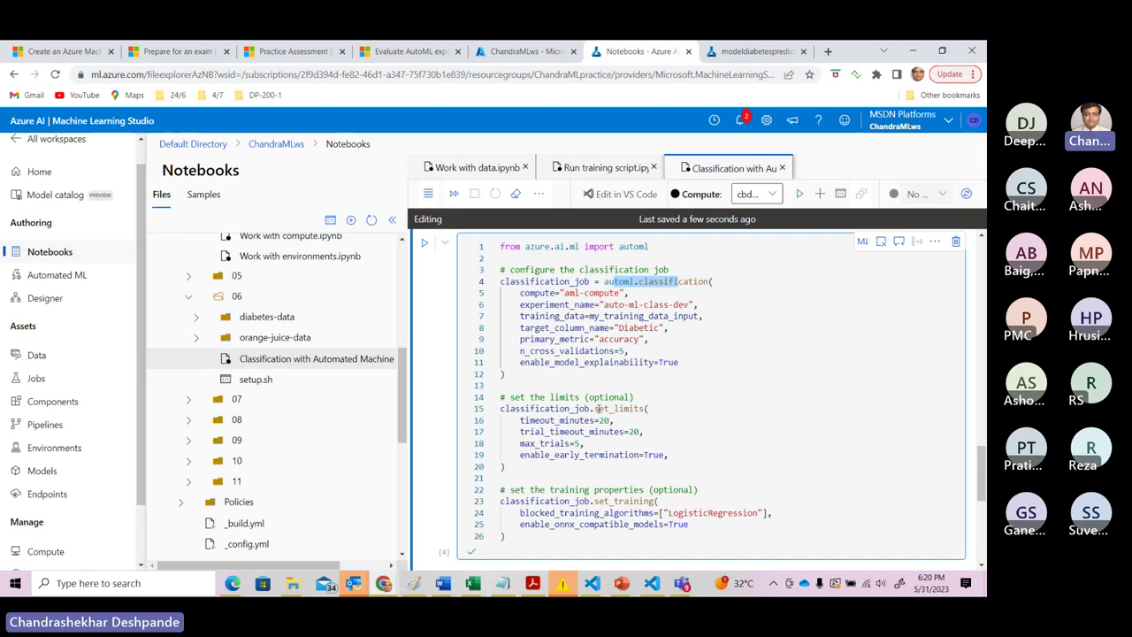
pyautogui.moveTo(595, 408); pyautogui.dragTo(644, 408)
pyautogui.moveTo(531, 421); pyautogui.dragTo(675, 455)
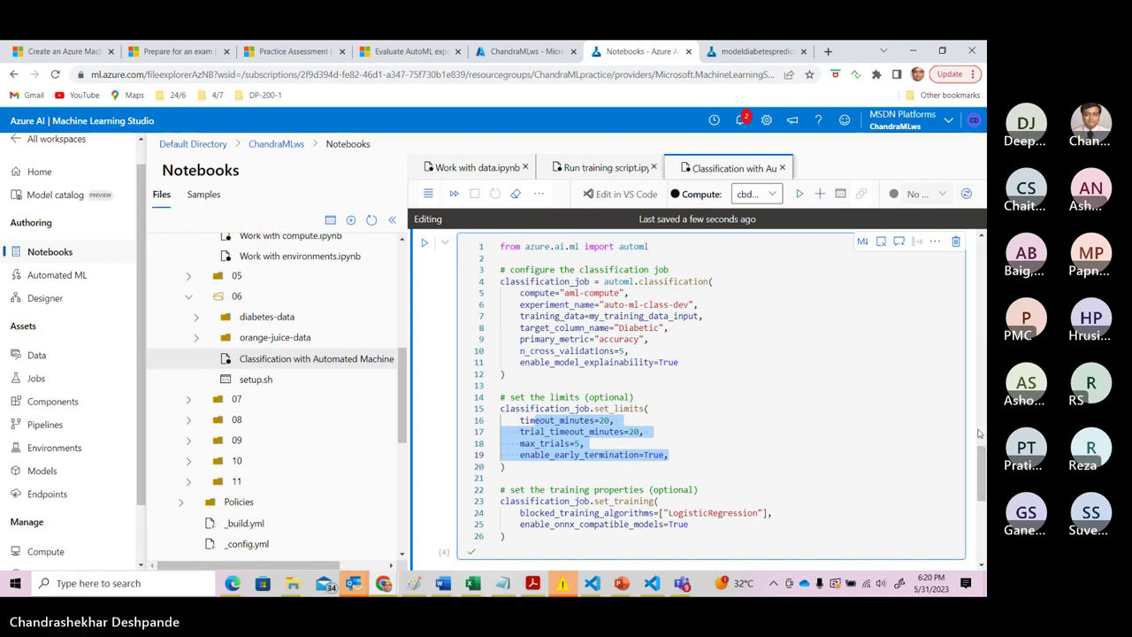
pyautogui.scroll(-1, 982, 475)
pyautogui.scroll(-1, 688, 391)
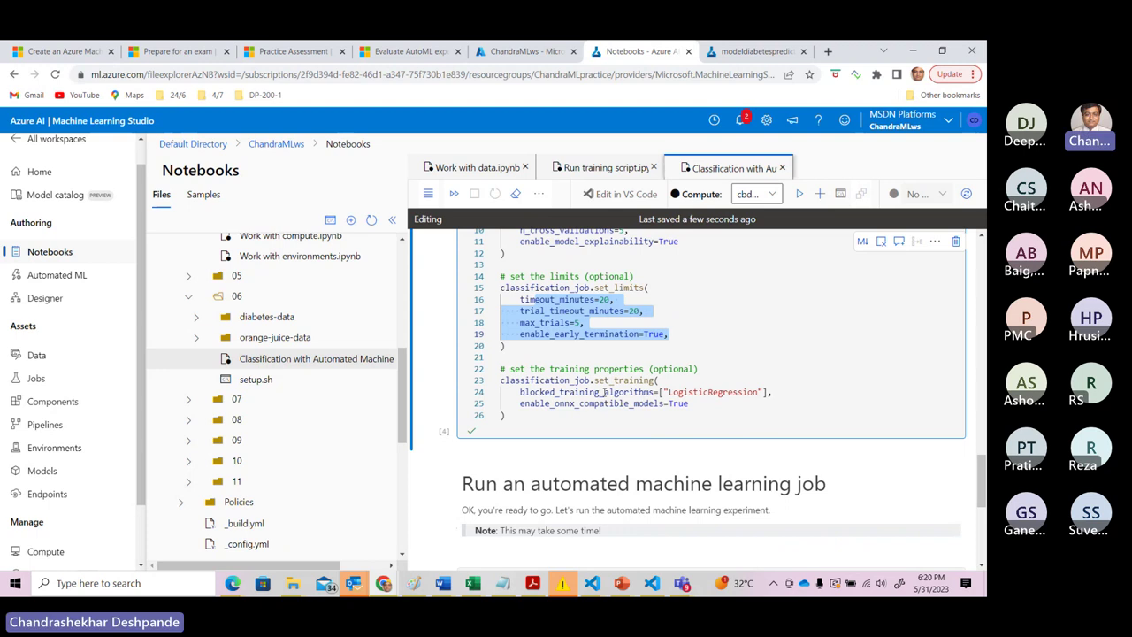
pyautogui.moveTo(590, 392); pyautogui.dragTo(729, 397)
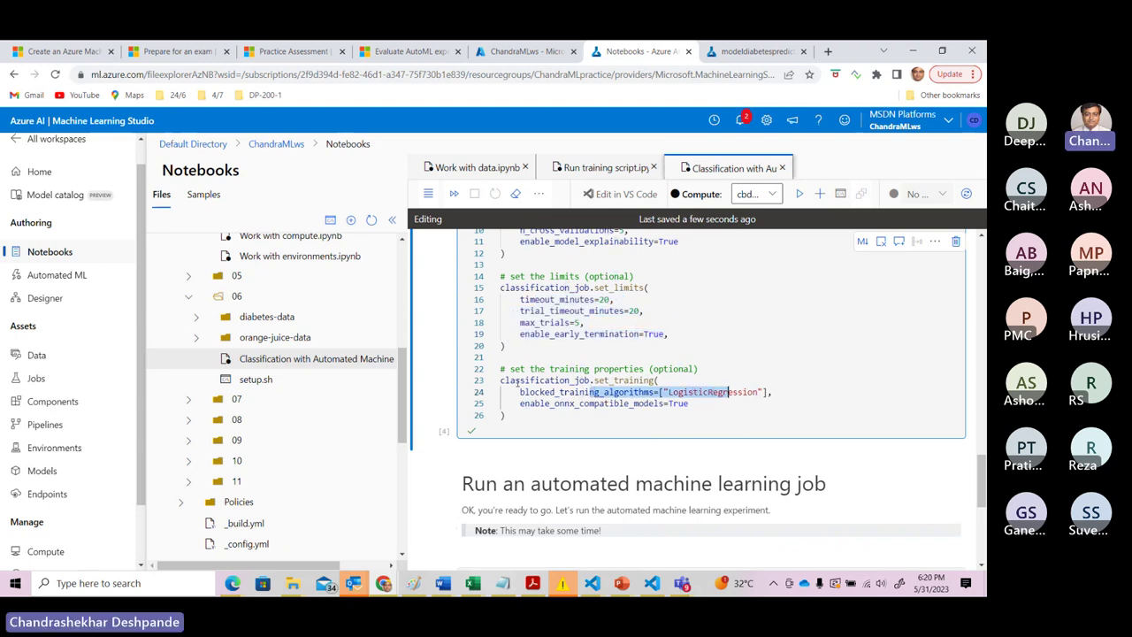
pyautogui.moveTo(519, 380); pyautogui.dragTo(517, 414)
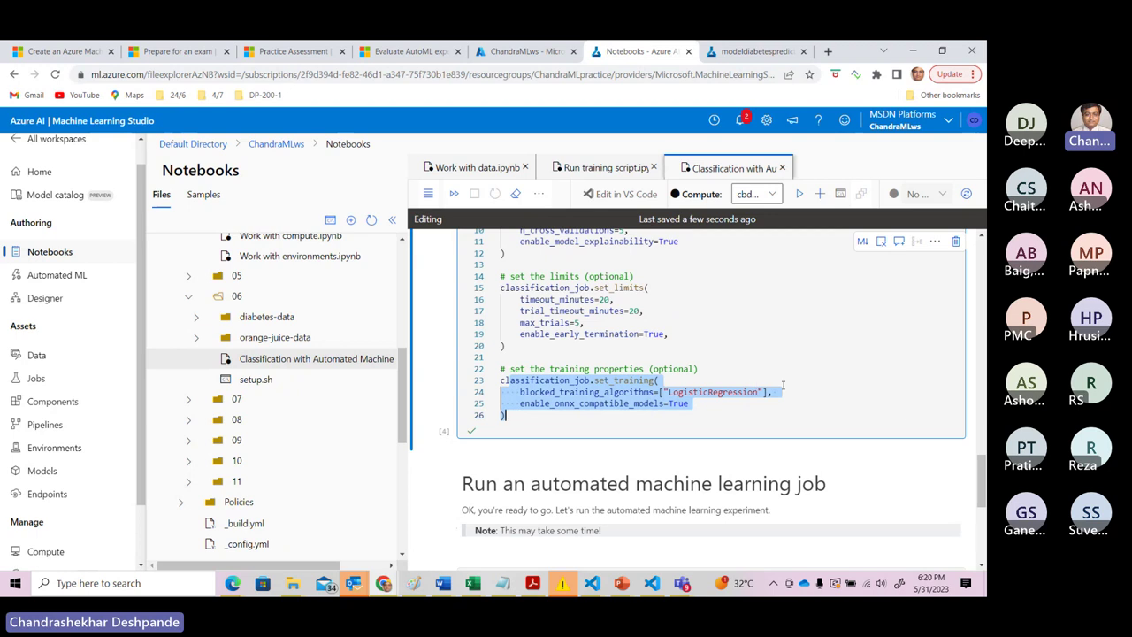
pyautogui.scroll(-3, 982, 487)
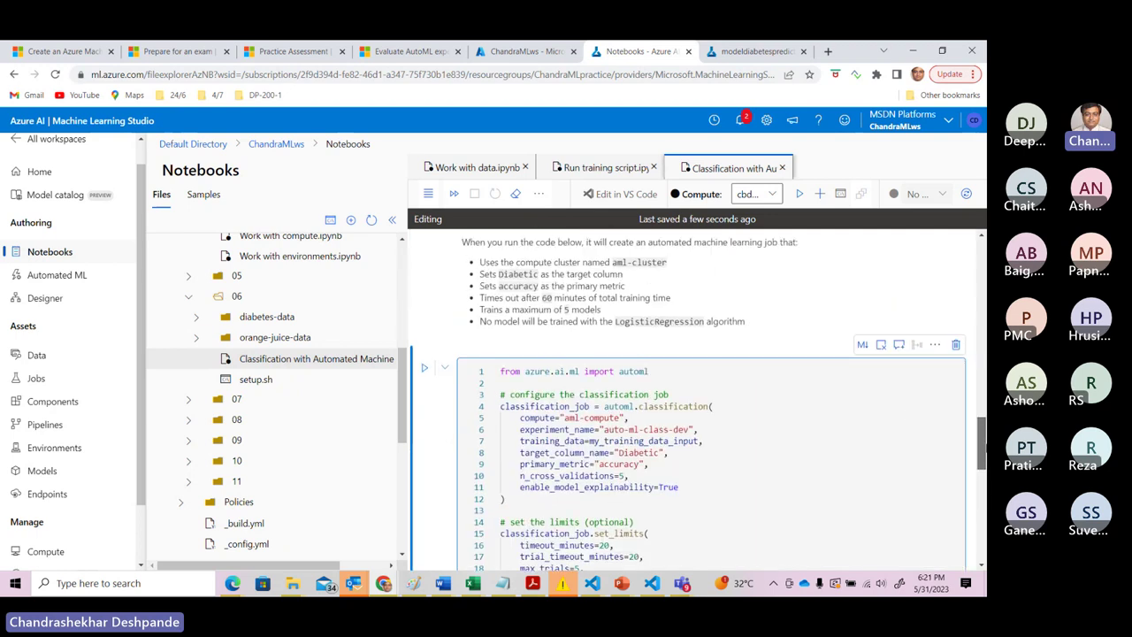
pyautogui.scroll(-1, 635, 443)
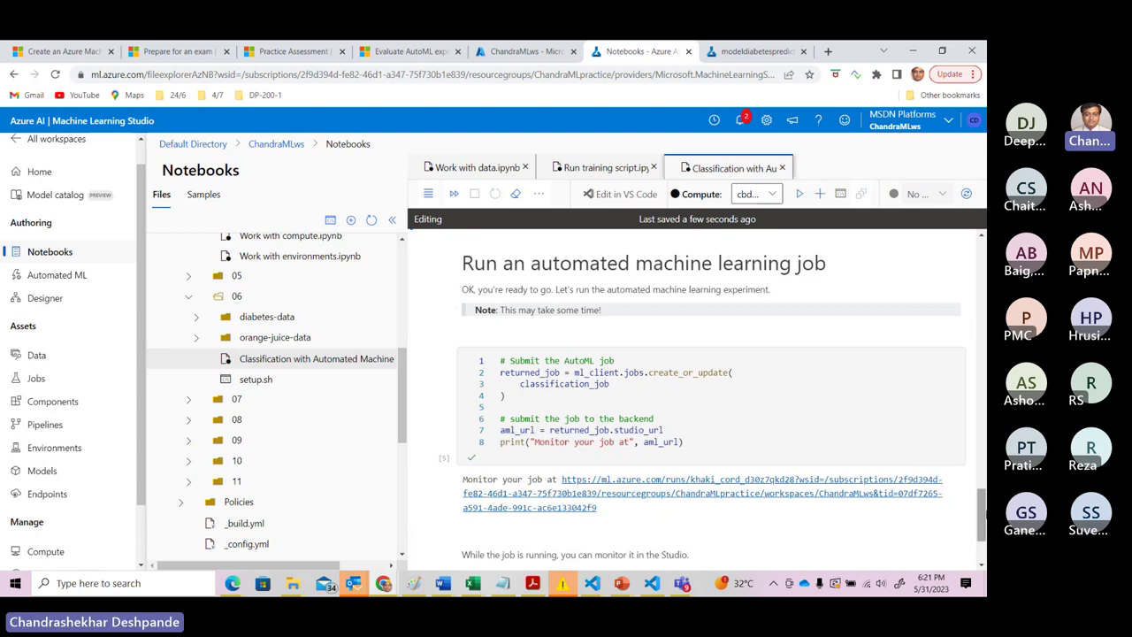
# Return to the workspace's real-time endpoints, refresh the list and open the chandramlws-mtkae endpoint.
pyautogui.click(753, 52)
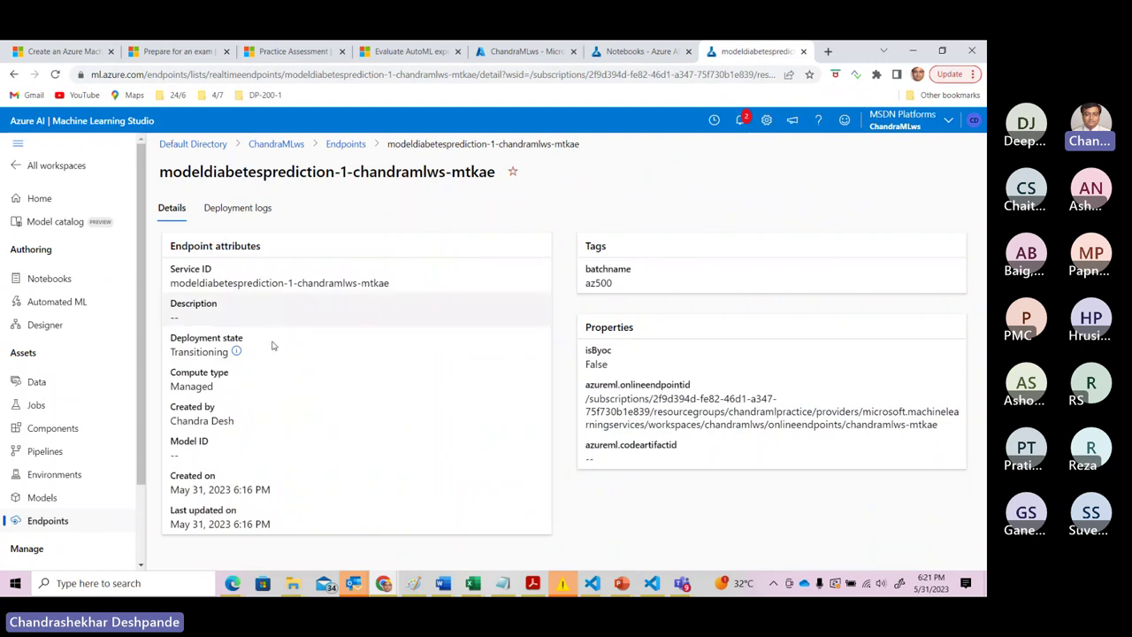
pyautogui.click(345, 145)
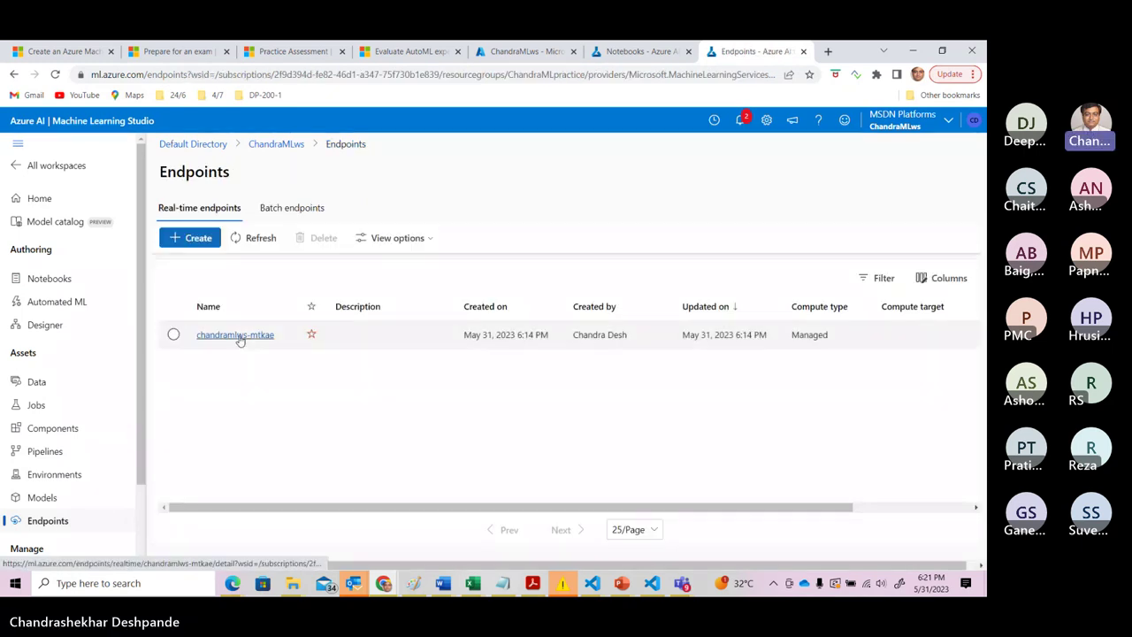
pyautogui.click(256, 236)
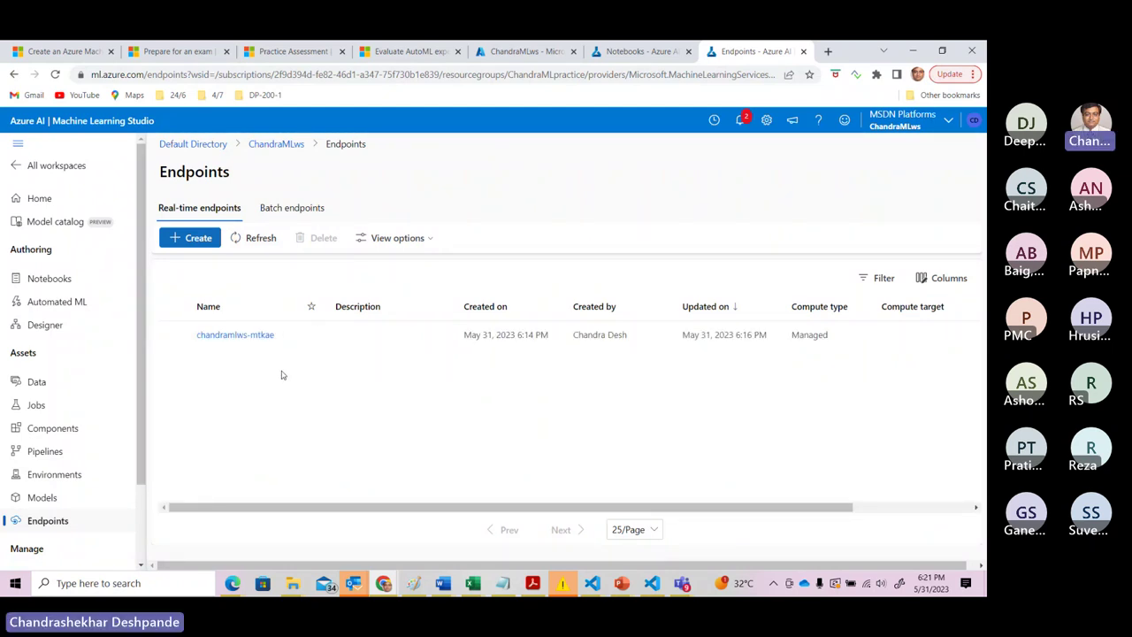
pyautogui.click(255, 338)
pyautogui.click(255, 336)
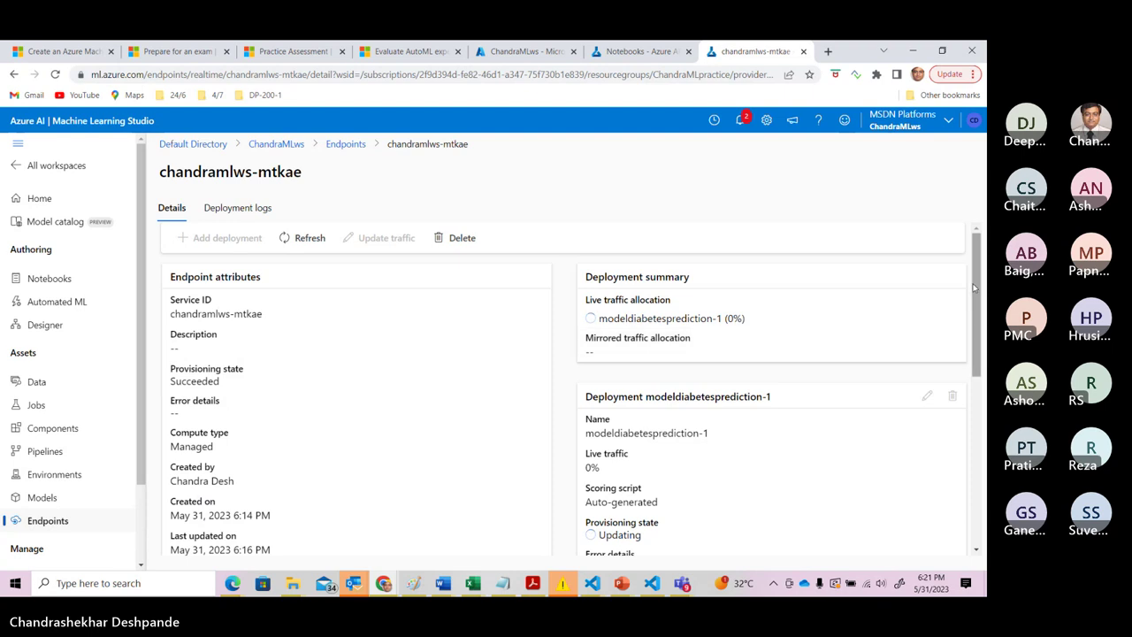
# Examine the endpoint's attributes and the provisioning state, SKU and instance count of the modeldiabetesprediction-1 deployment.
pyautogui.scroll(-1, 977, 296)
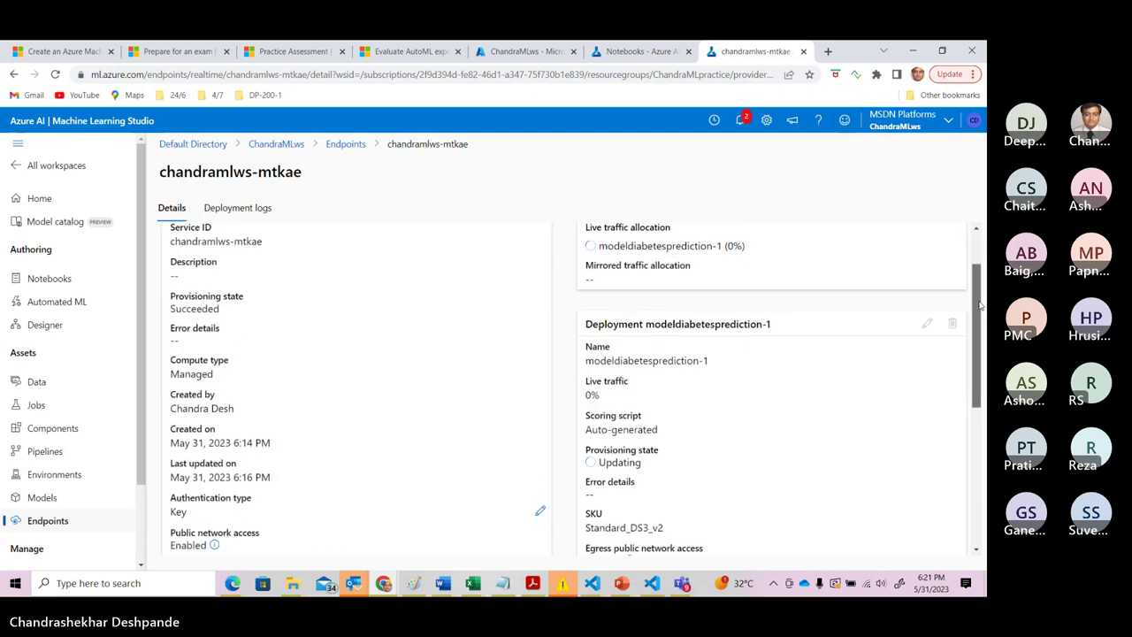
pyautogui.moveTo(979, 305); pyautogui.dragTo(982, 387)
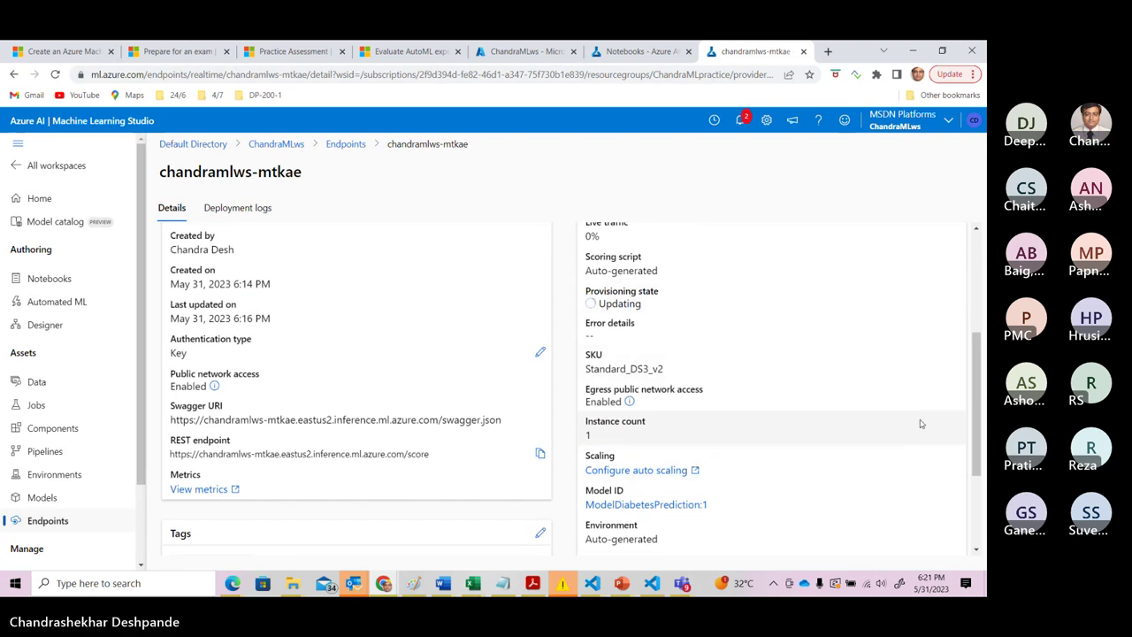
pyautogui.moveTo(979, 398); pyautogui.dragTo(970, 309)
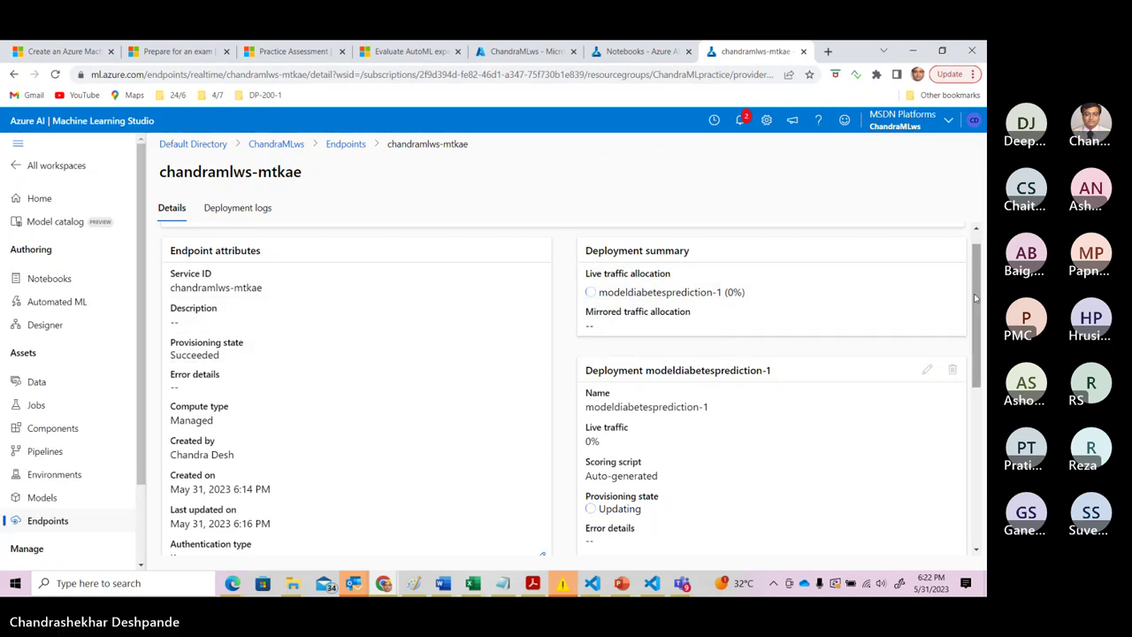
pyautogui.moveTo(977, 299); pyautogui.dragTo(976, 346)
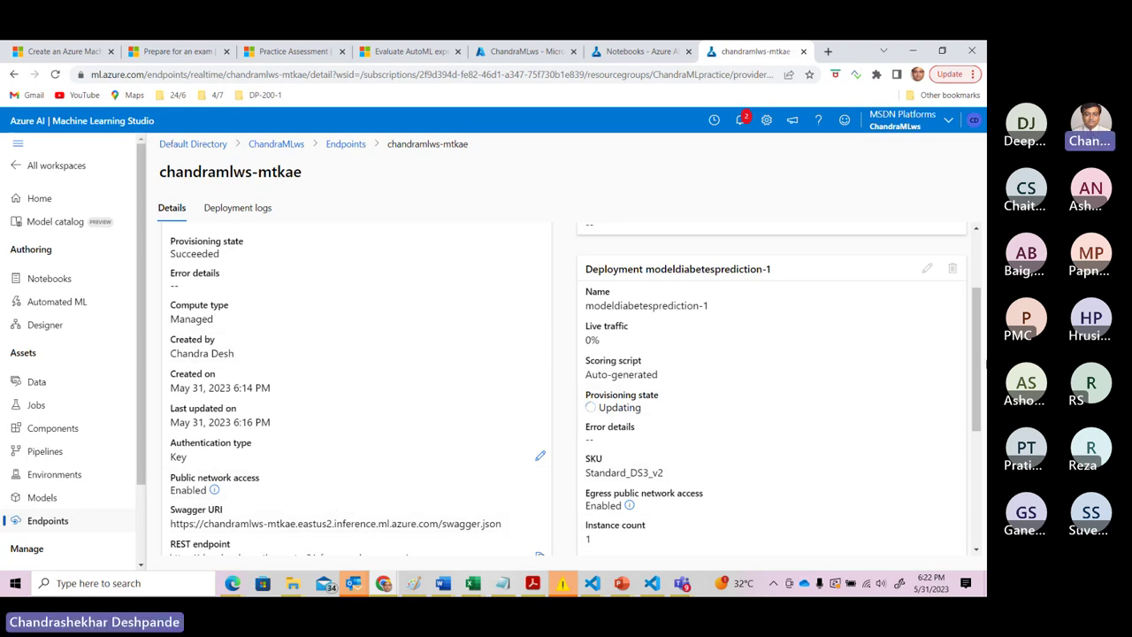
pyautogui.scroll(2, 970, 317)
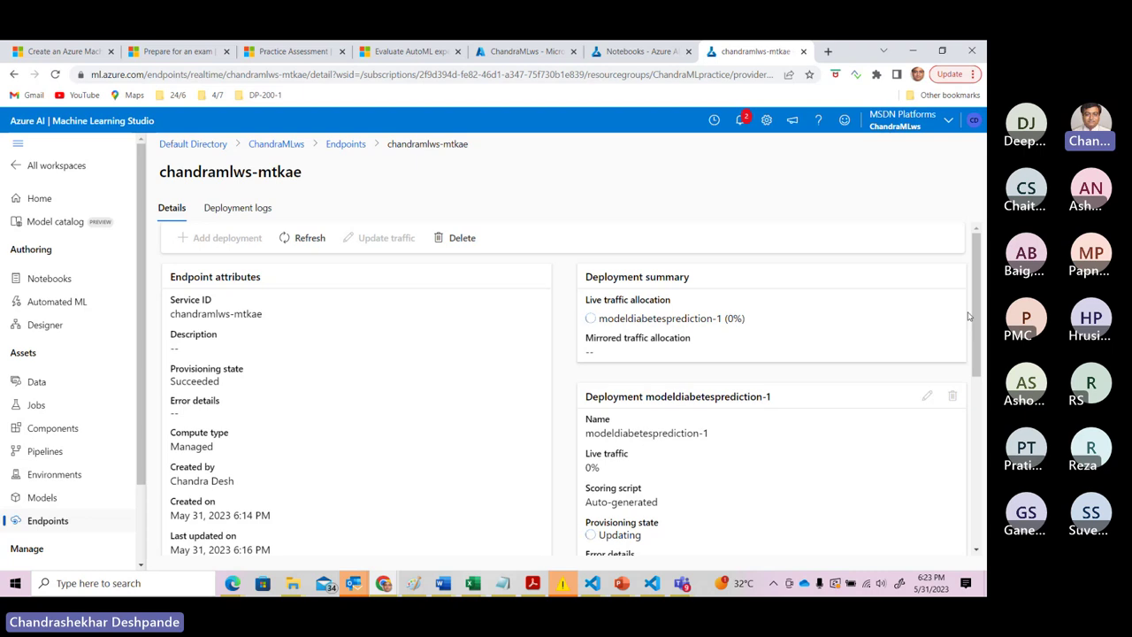
# Go back to the AutoML classification notebook and review its introduction, workspace connection and job configuration code alongside the lab folders.
pyautogui.click(646, 54)
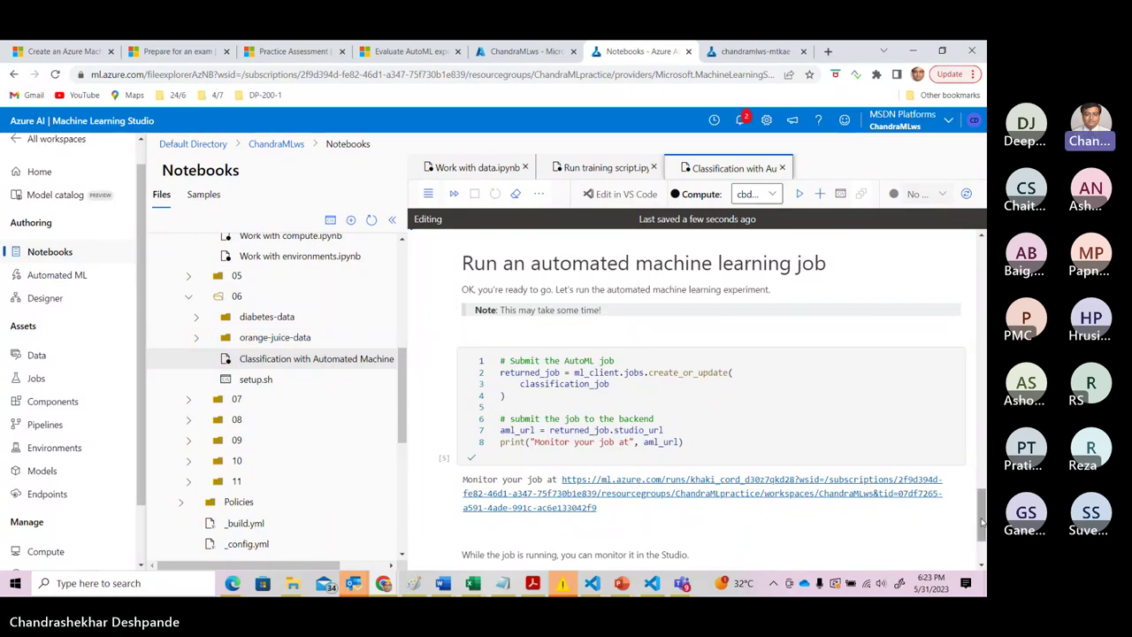
pyautogui.moveTo(982, 523); pyautogui.dragTo(980, 266)
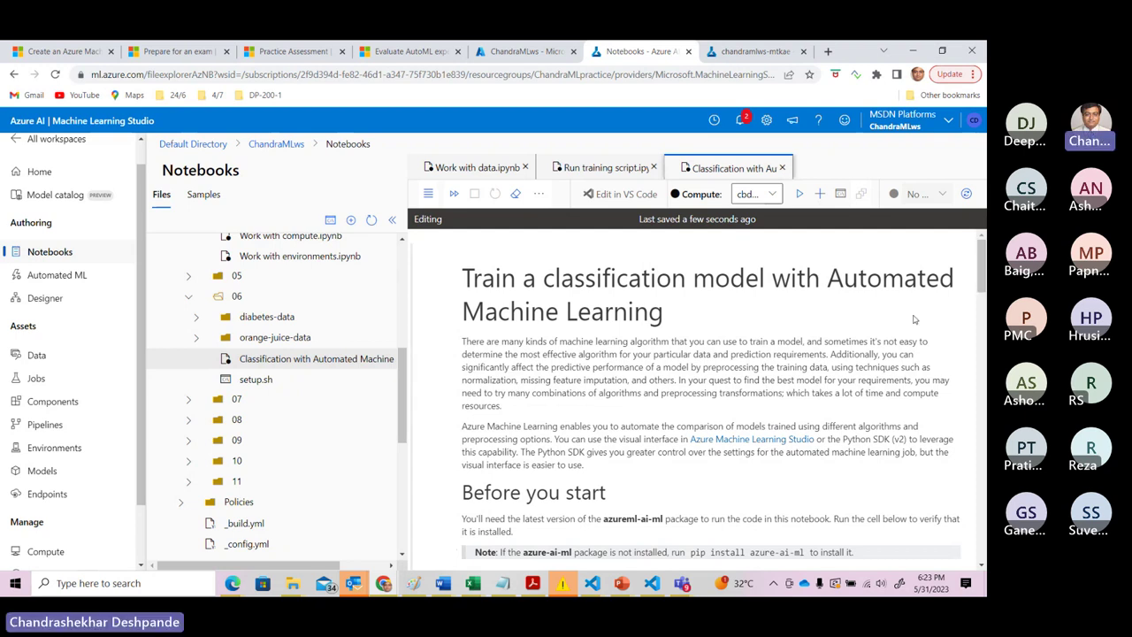
pyautogui.scroll(-1, 982, 276)
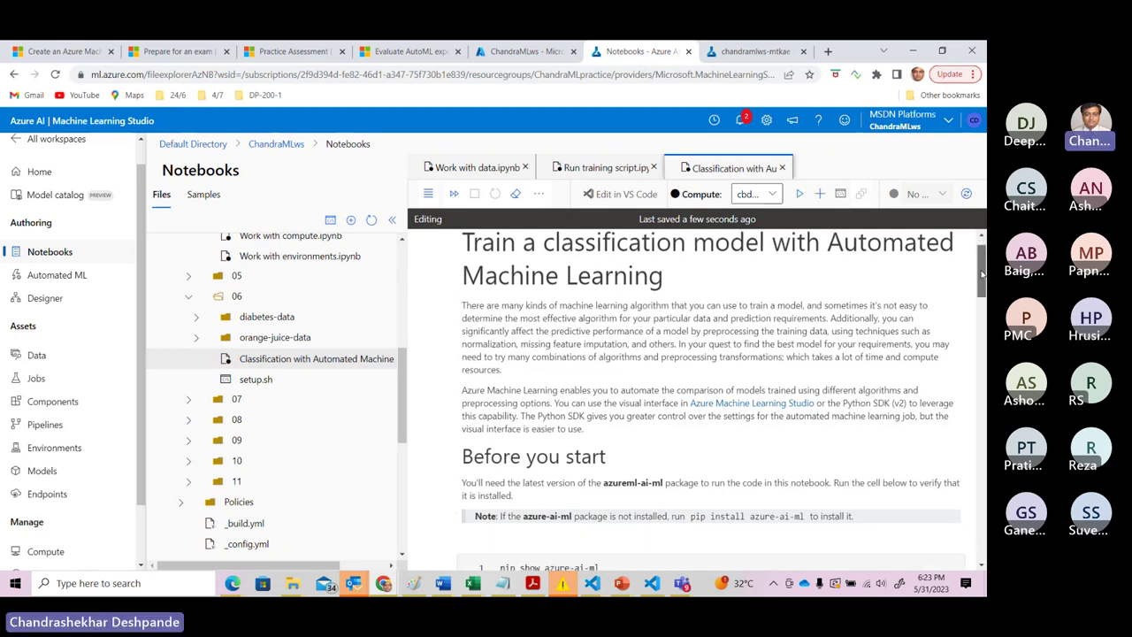
pyautogui.moveTo(982, 276); pyautogui.dragTo(978, 339)
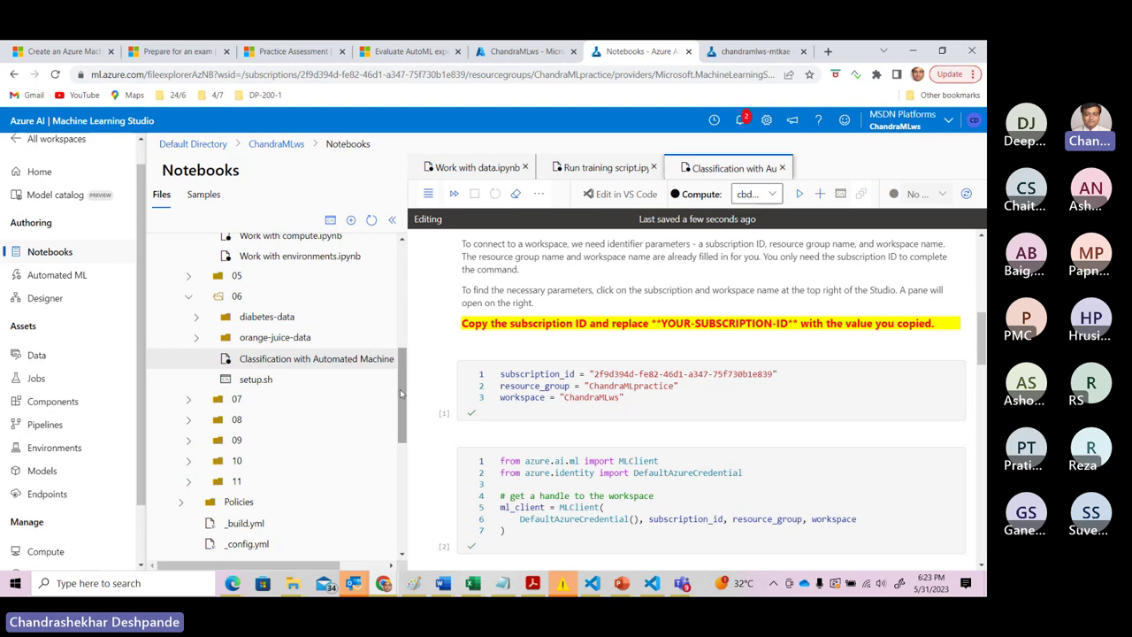
pyautogui.moveTo(403, 393); pyautogui.dragTo(403, 294)
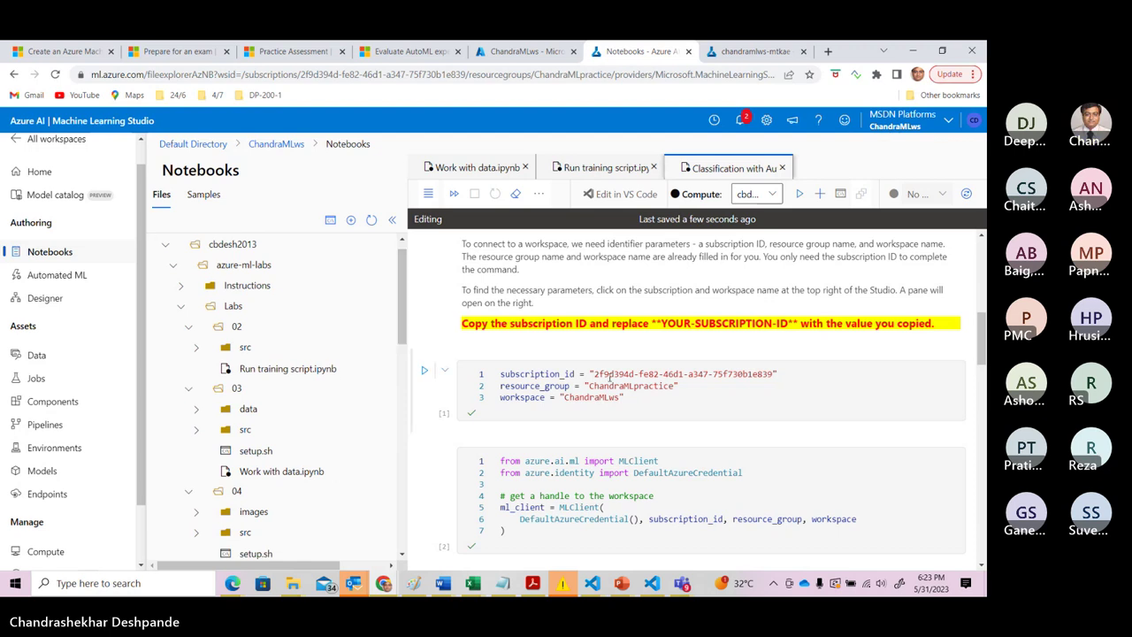
pyautogui.moveTo(982, 332); pyautogui.dragTo(984, 447)
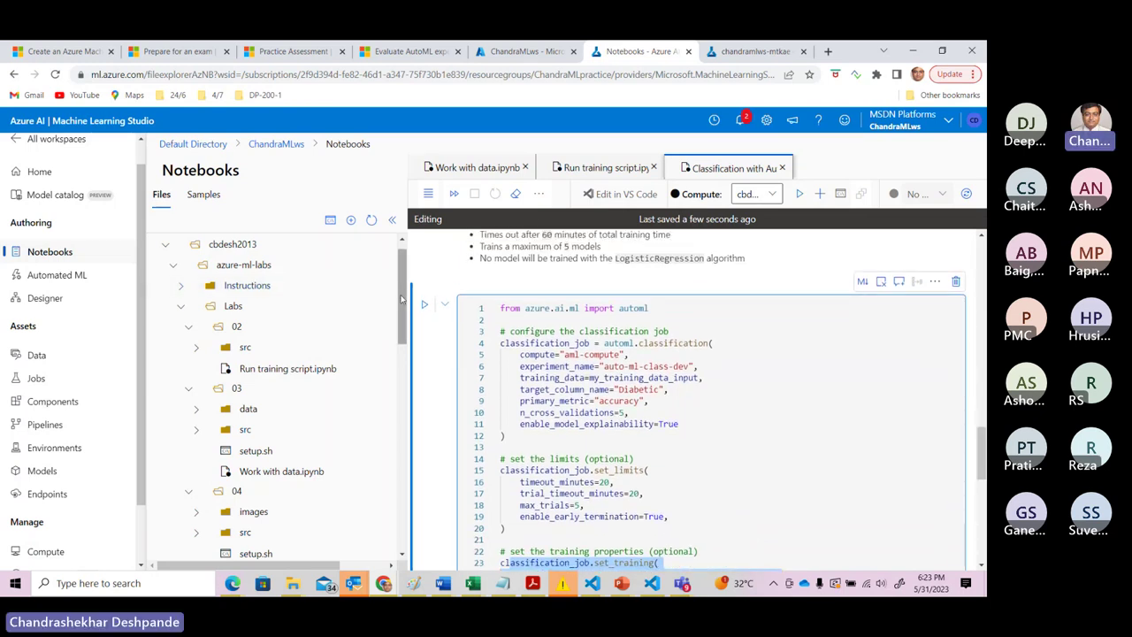
pyautogui.scroll(-3, 277, 491)
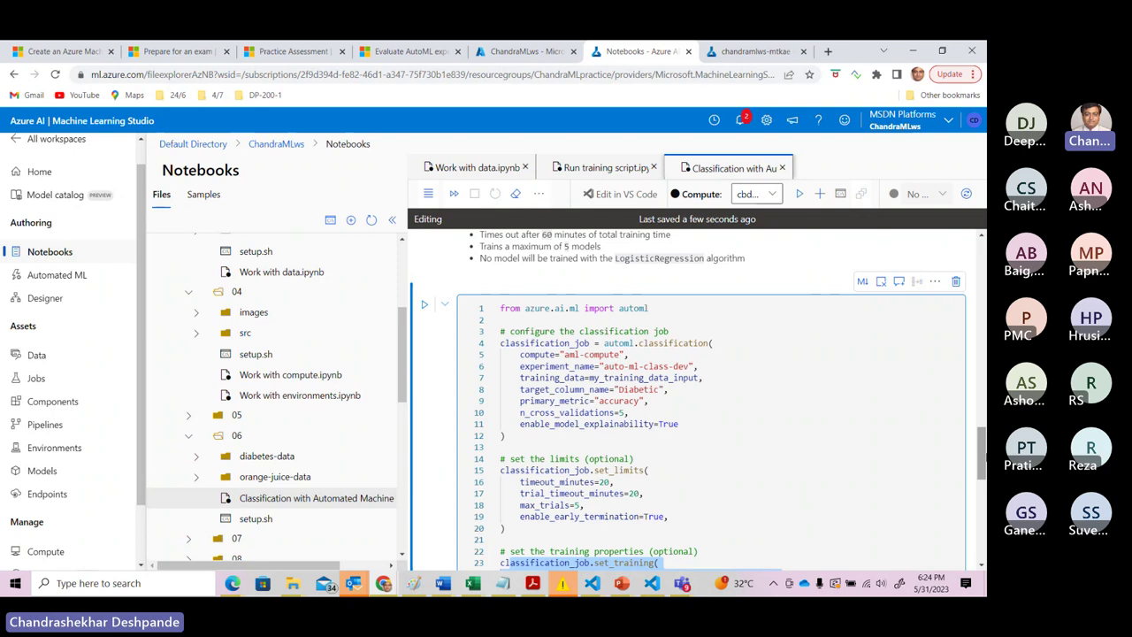
pyautogui.scroll(-2, 982, 469)
pyautogui.moveTo(982, 469); pyautogui.dragTo(982, 466)
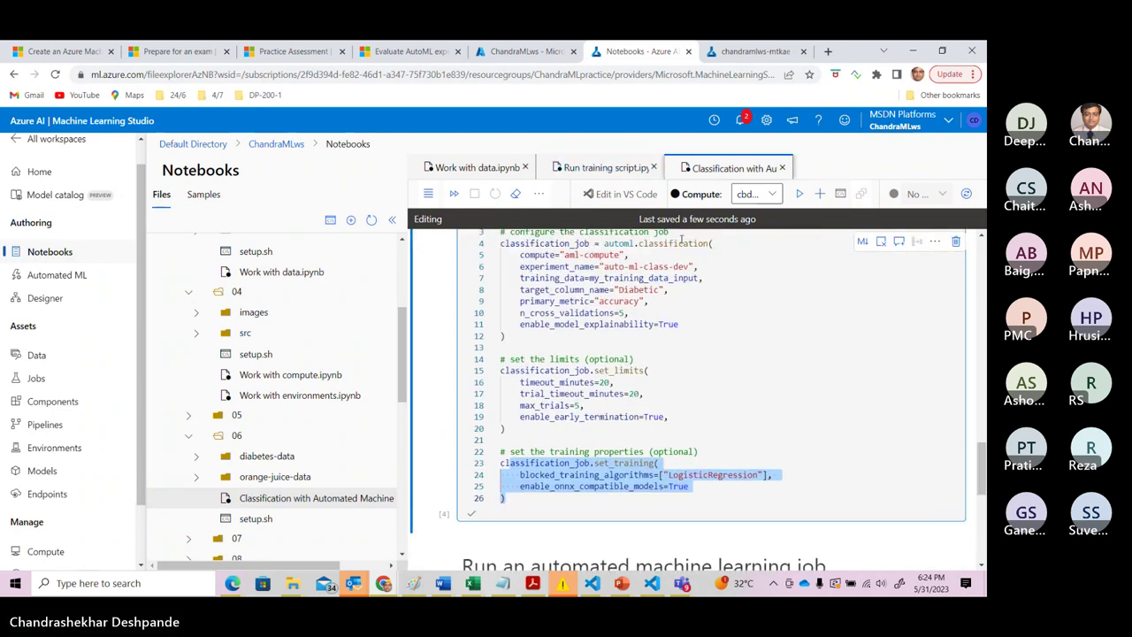
# Switch the notebook's compute to Serverless Spark Compute and confirm the change.
pyautogui.click(776, 196)
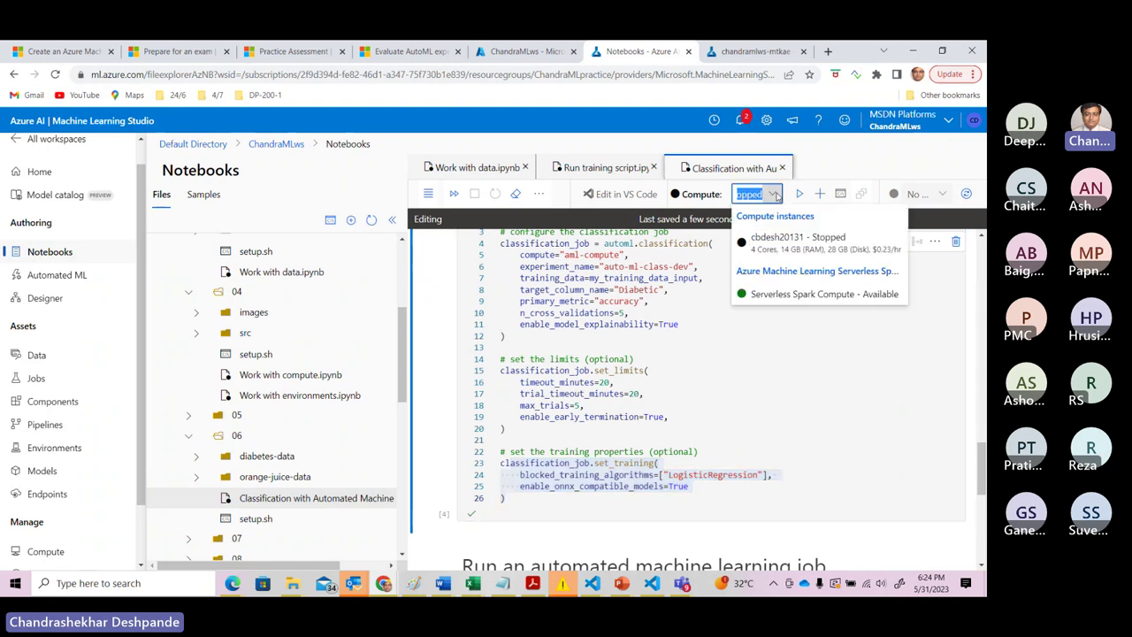
pyautogui.click(787, 295)
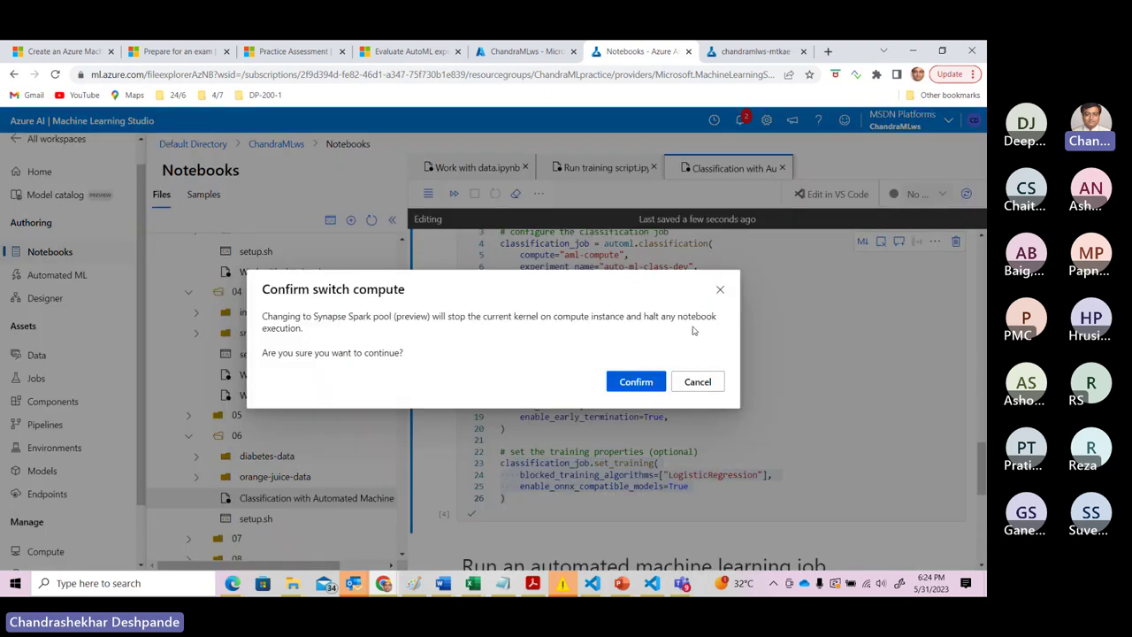
pyautogui.click(636, 384)
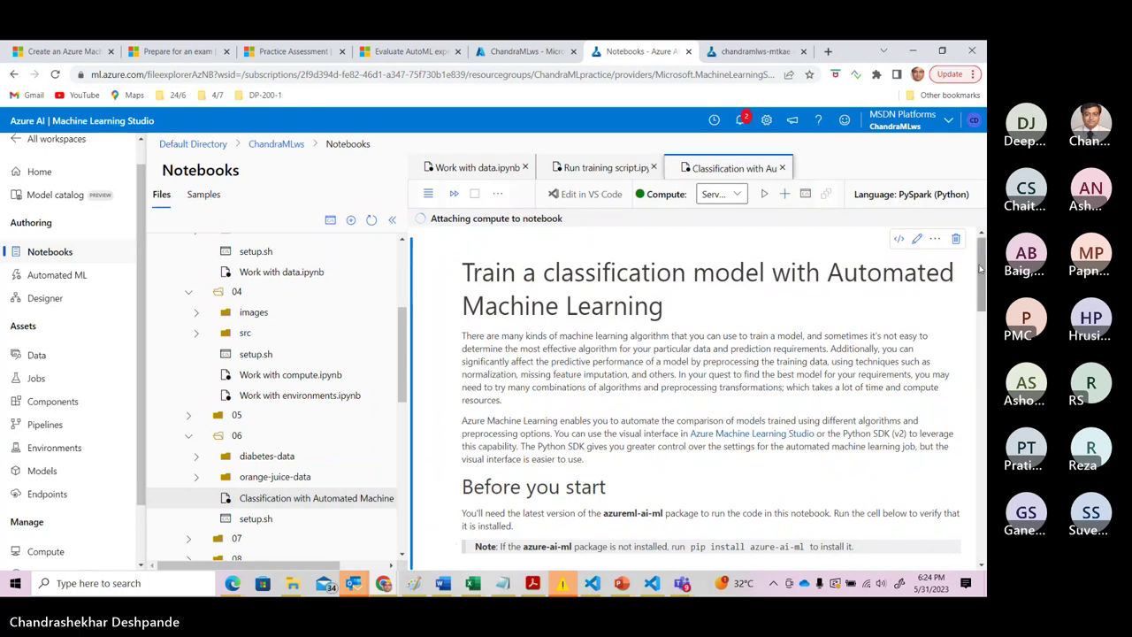
pyautogui.moveTo(983, 281); pyautogui.dragTo(982, 320)
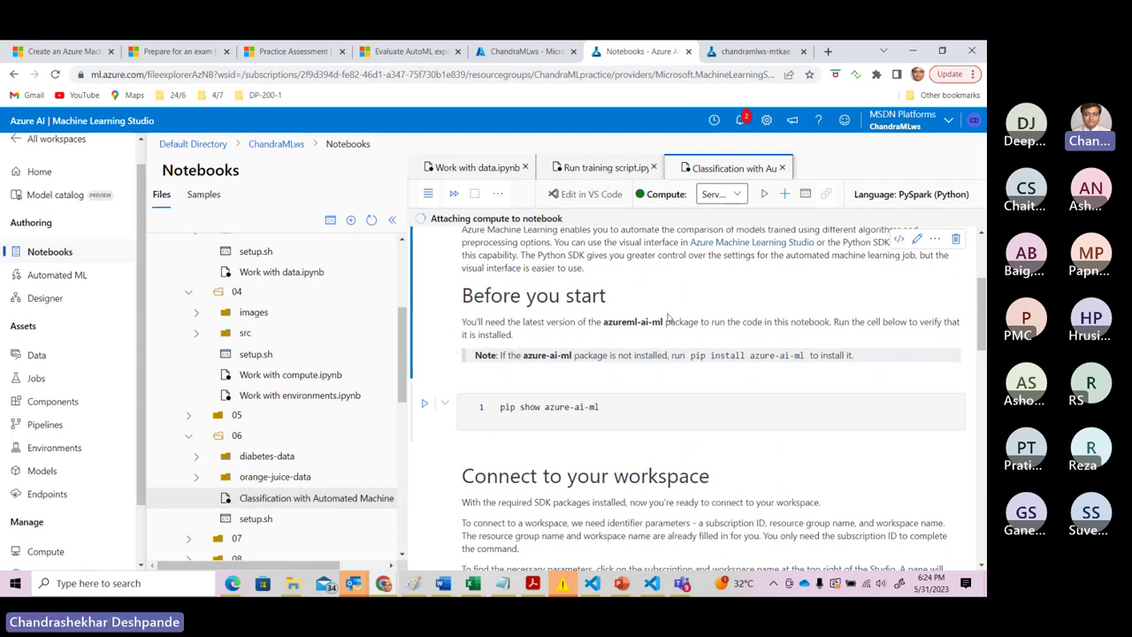
# Return to the endpoints list, refresh it, and reopen chandramlws-mtkae to check the modeldiabetesprediction-1 deployment's provisioning state.
pyautogui.click(754, 53)
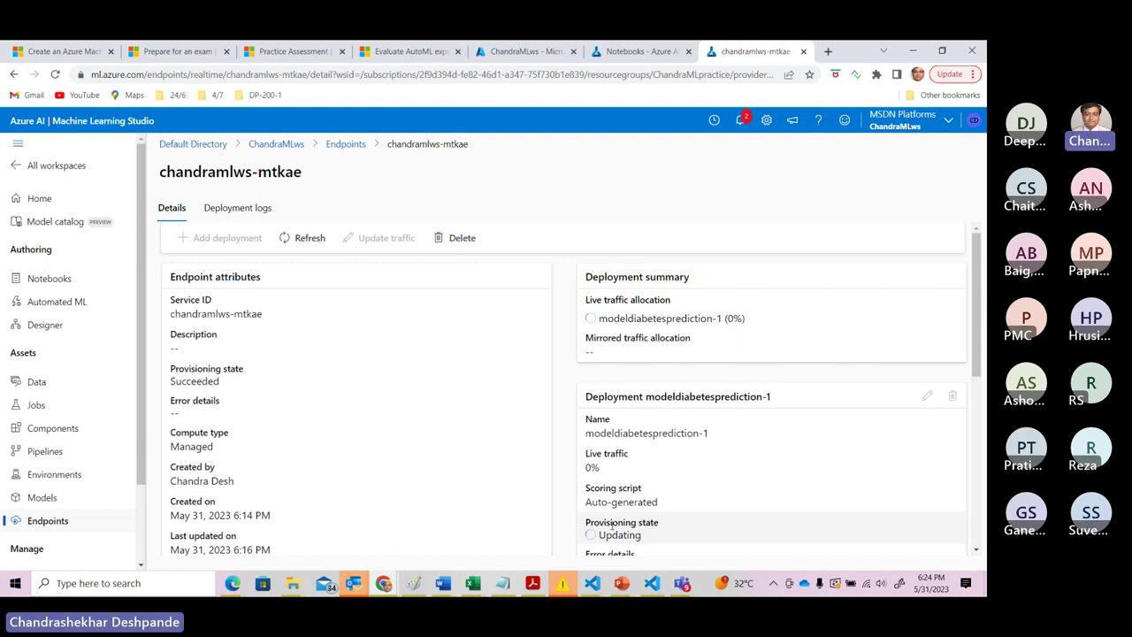
pyautogui.click(345, 144)
pyautogui.click(255, 238)
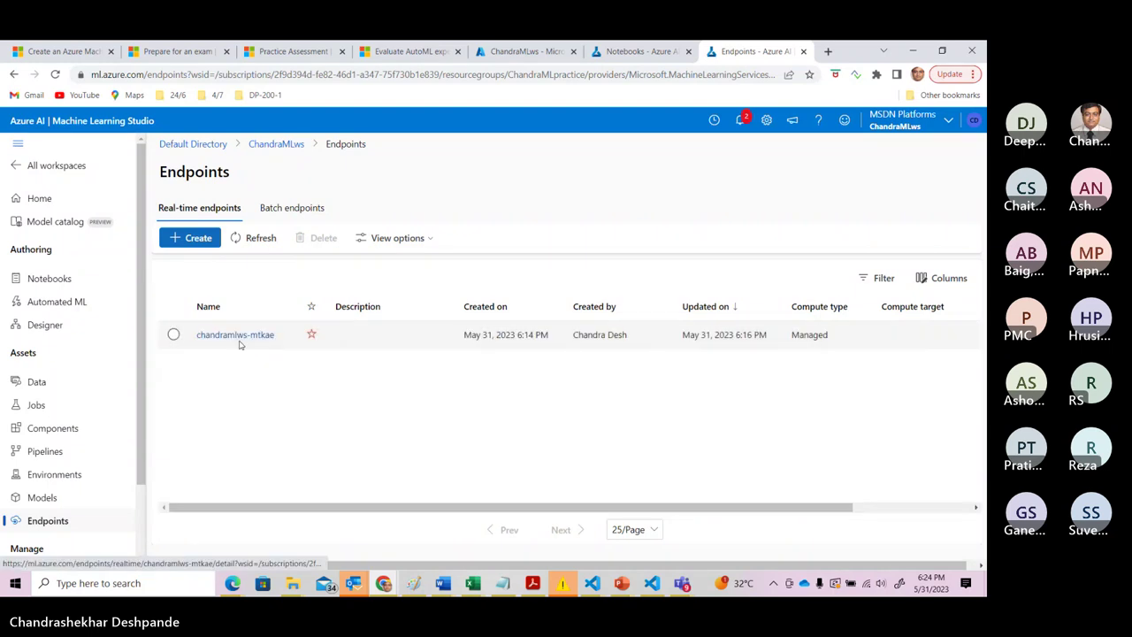
pyautogui.click(237, 341)
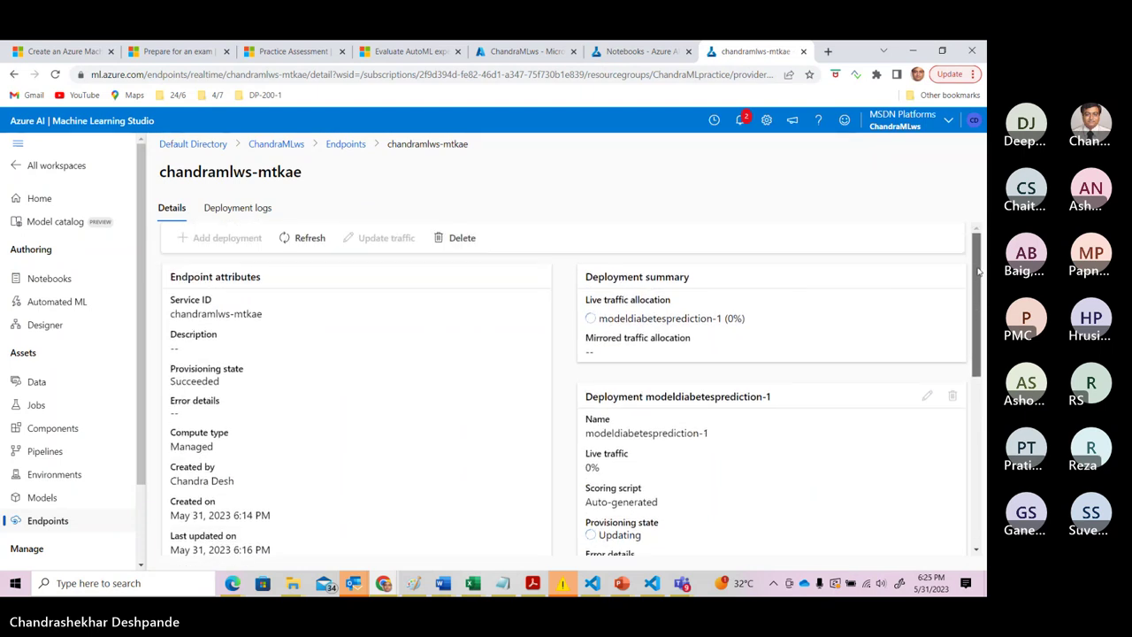
pyautogui.moveTo(980, 279)
pyautogui.mouseDown()
pyautogui.moveTo(982, 348)
pyautogui.moveTo(988, 297)
pyautogui.mouseUp()
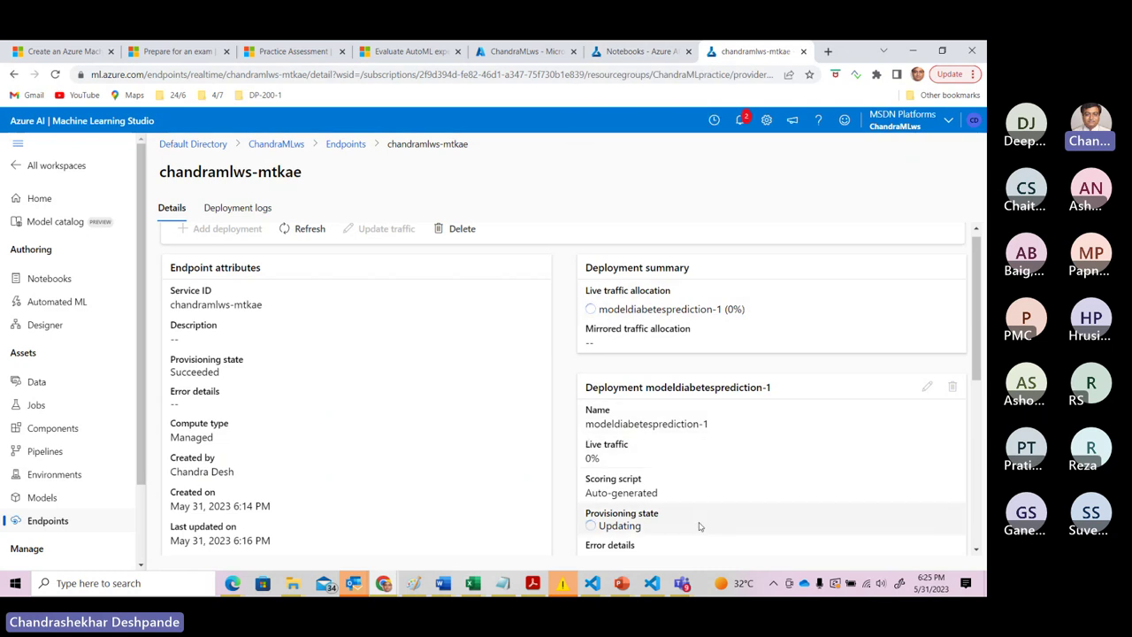
# Go back to the notebooks page, open the Designer, and review its classic prebuilt samples and the list of pipeline drafts.
pyautogui.click(629, 51)
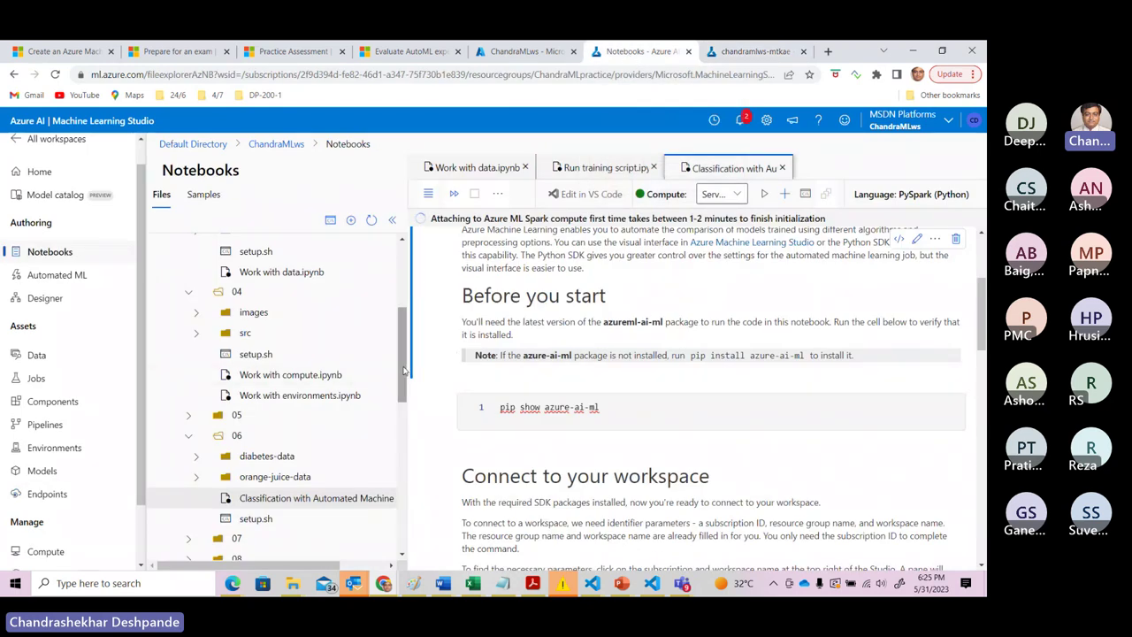
pyautogui.scroll(5, 400, 309)
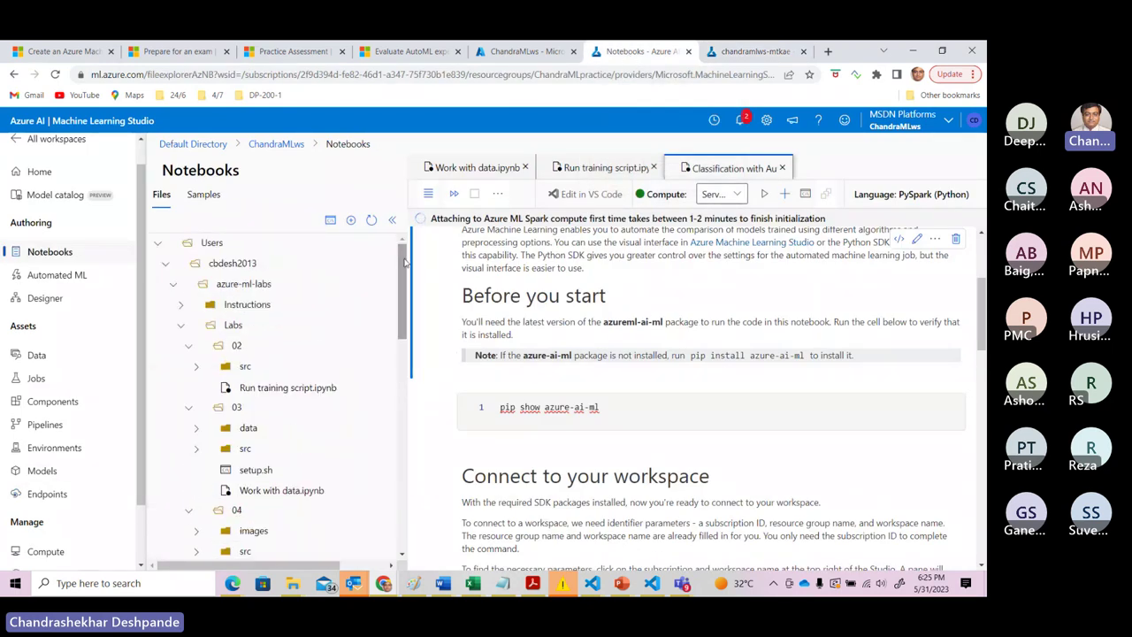
pyautogui.click(41, 301)
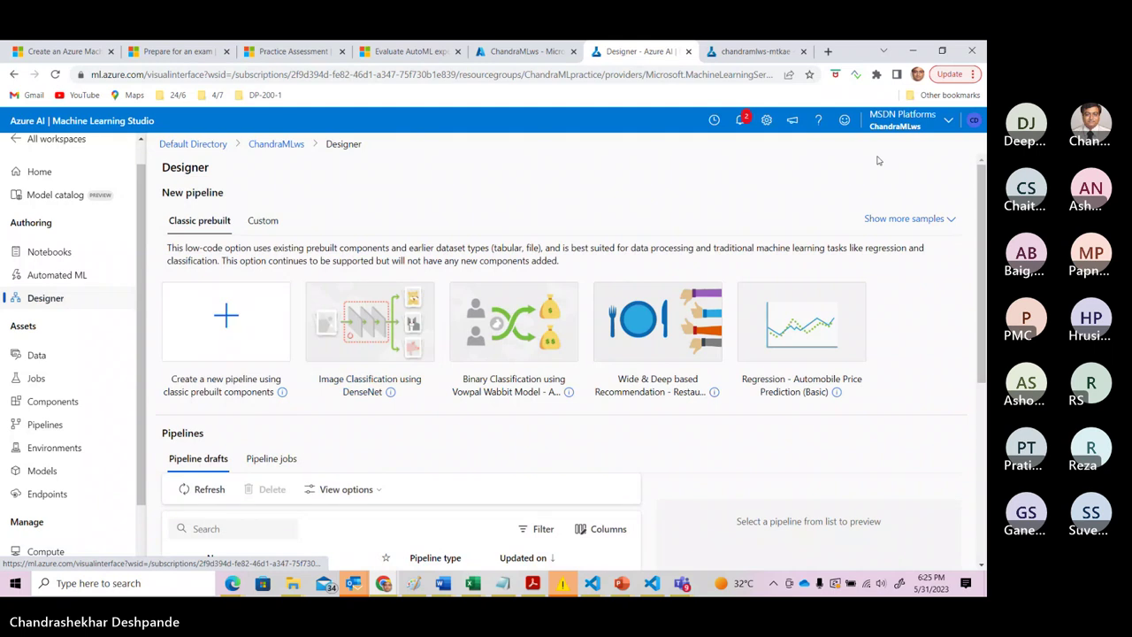
pyautogui.scroll(-1, 979, 257)
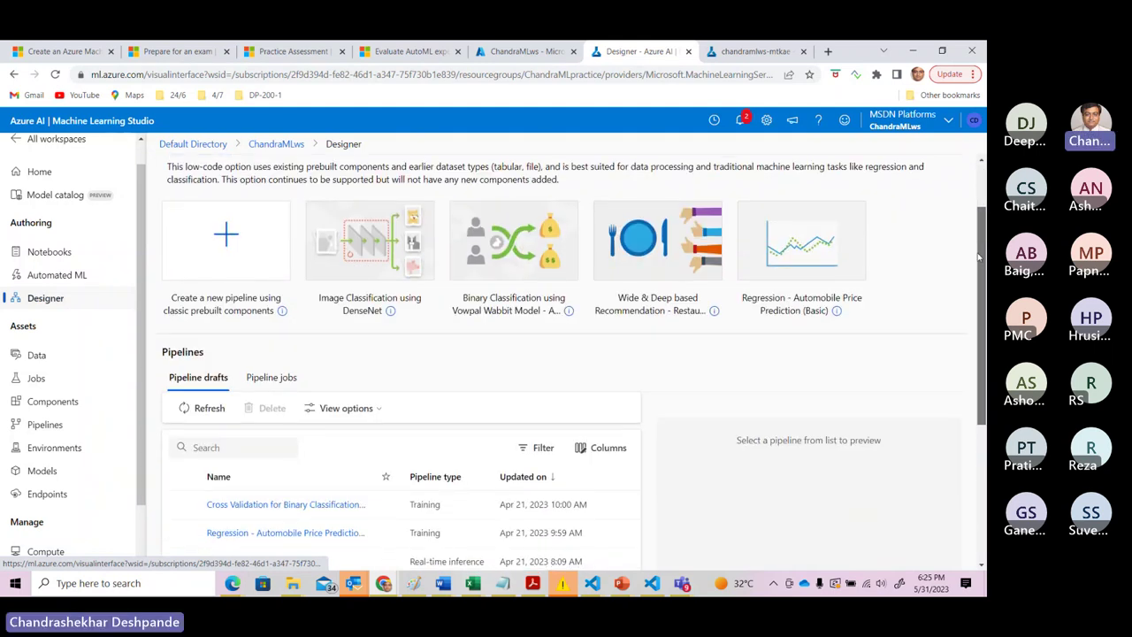
pyautogui.moveTo(980, 256); pyautogui.dragTo(979, 314)
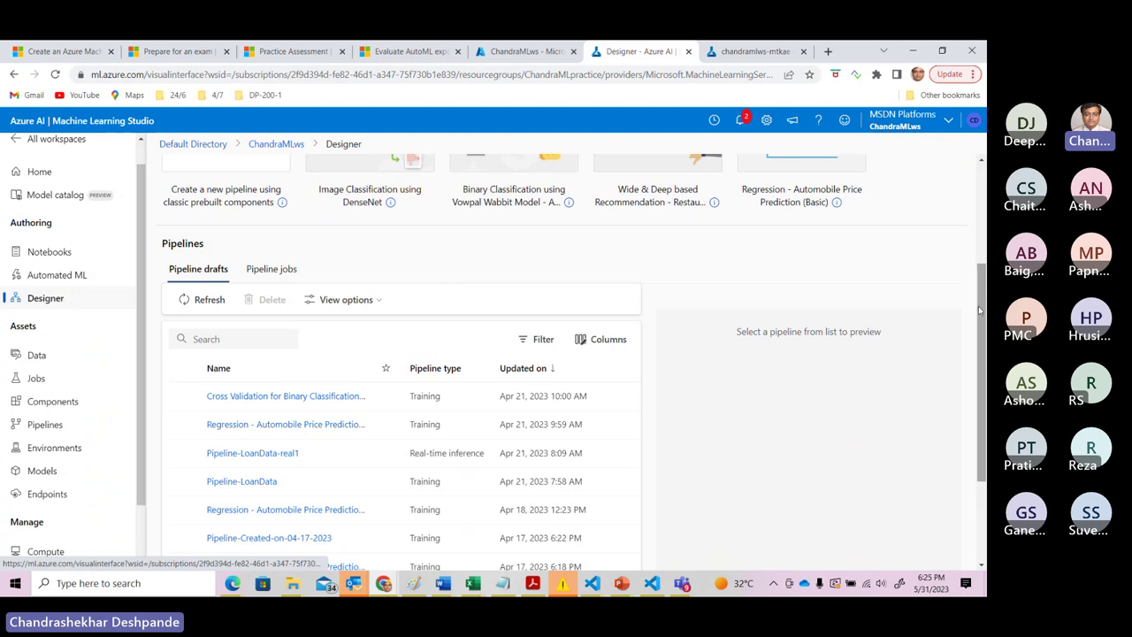
pyautogui.moveTo(980, 310); pyautogui.dragTo(982, 373)
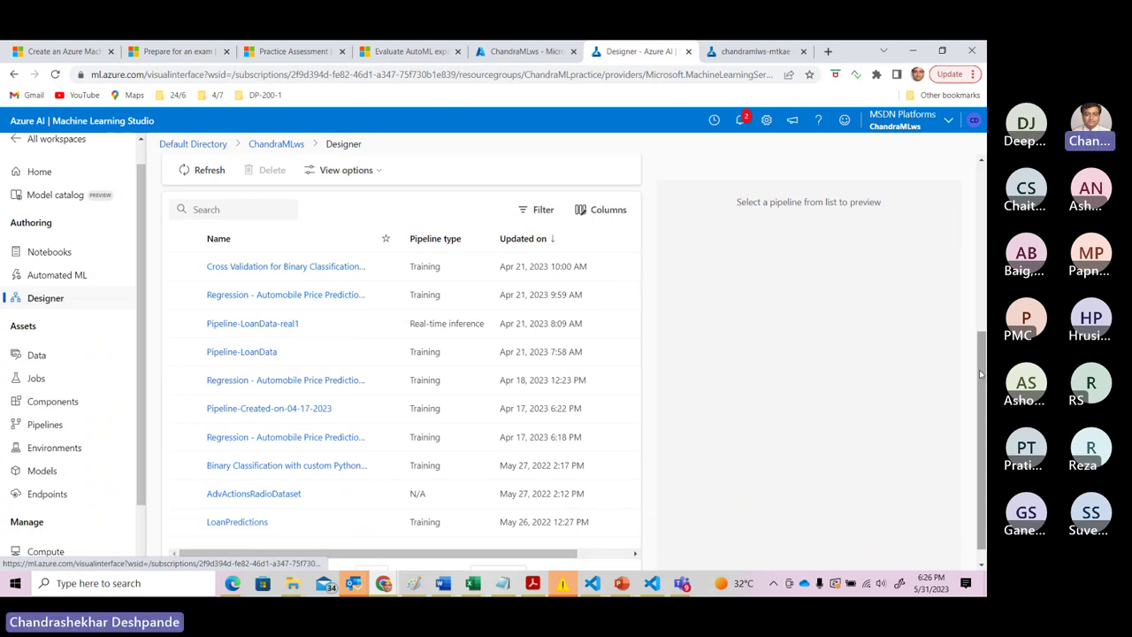
pyautogui.moveTo(981, 379); pyautogui.dragTo(979, 280)
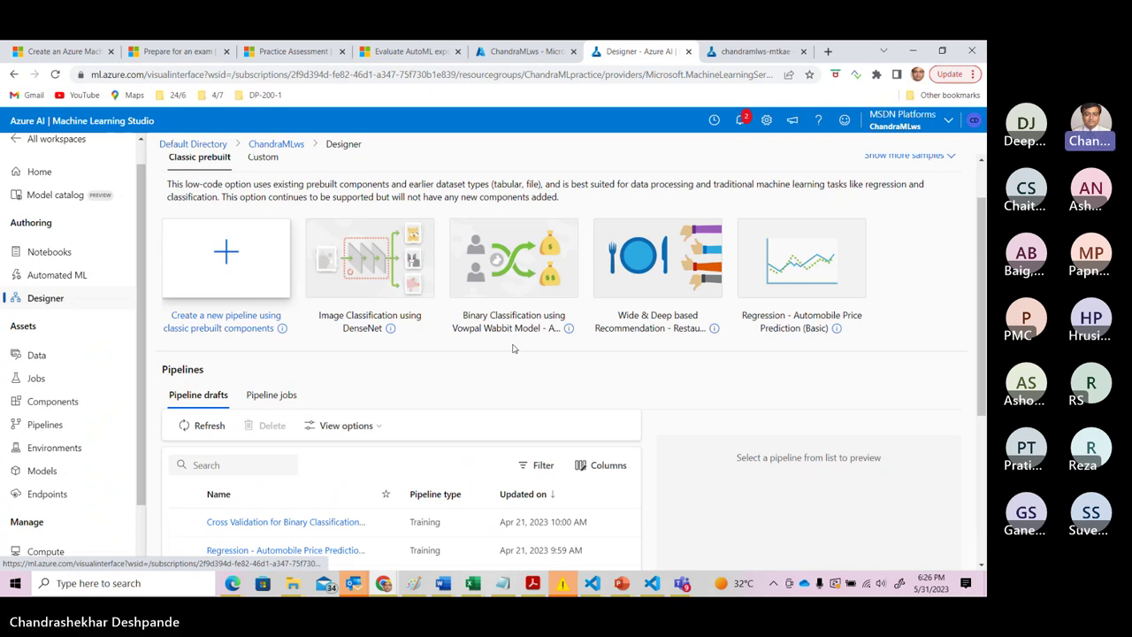
pyautogui.moveTo(982, 274)
pyautogui.mouseDown()
pyautogui.moveTo(983, 407)
pyautogui.moveTo(980, 262)
pyautogui.mouseUp()
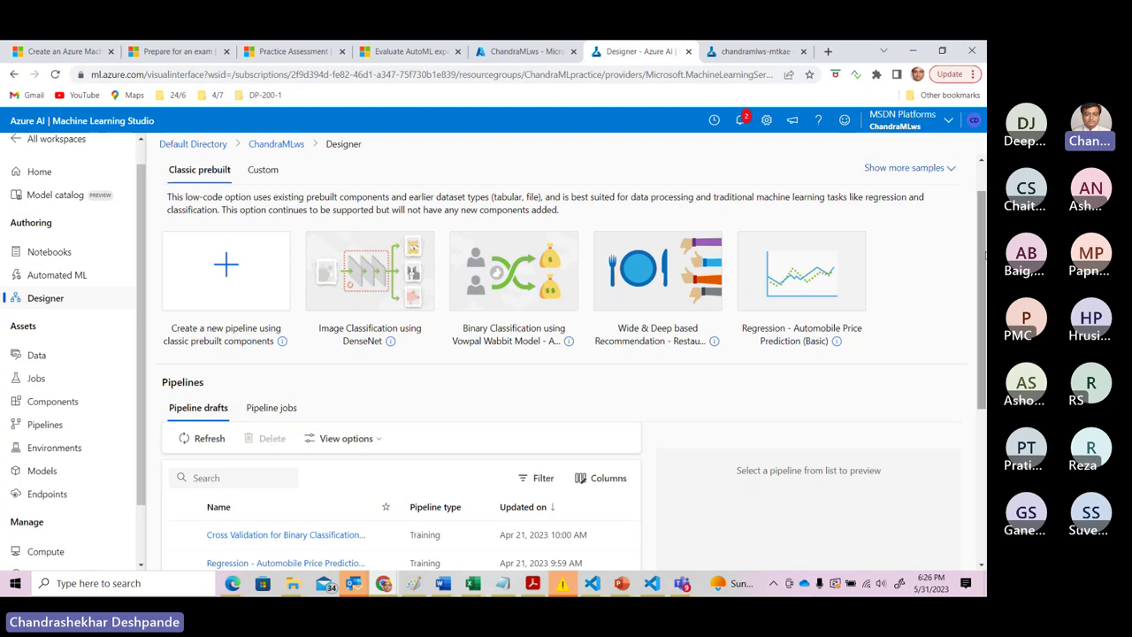
pyautogui.moveTo(984, 256); pyautogui.dragTo(984, 397)
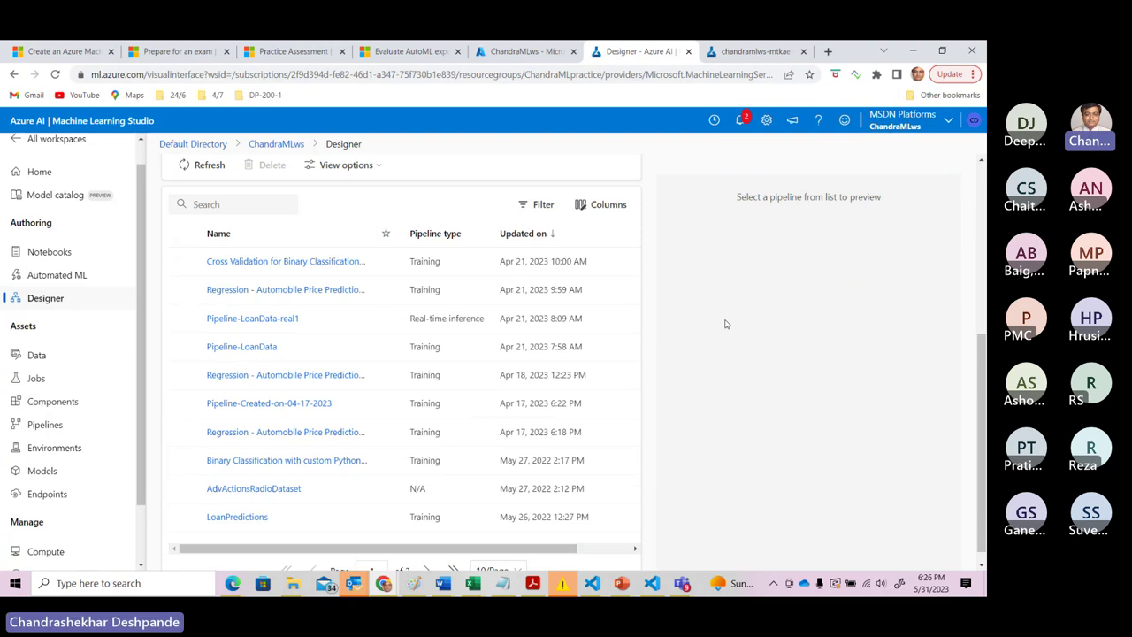
# Open the Regression - Automobile Price Prediction (Compare algorithms) draft and review its sample data components and the workspace's own data assets.
pyautogui.click(318, 292)
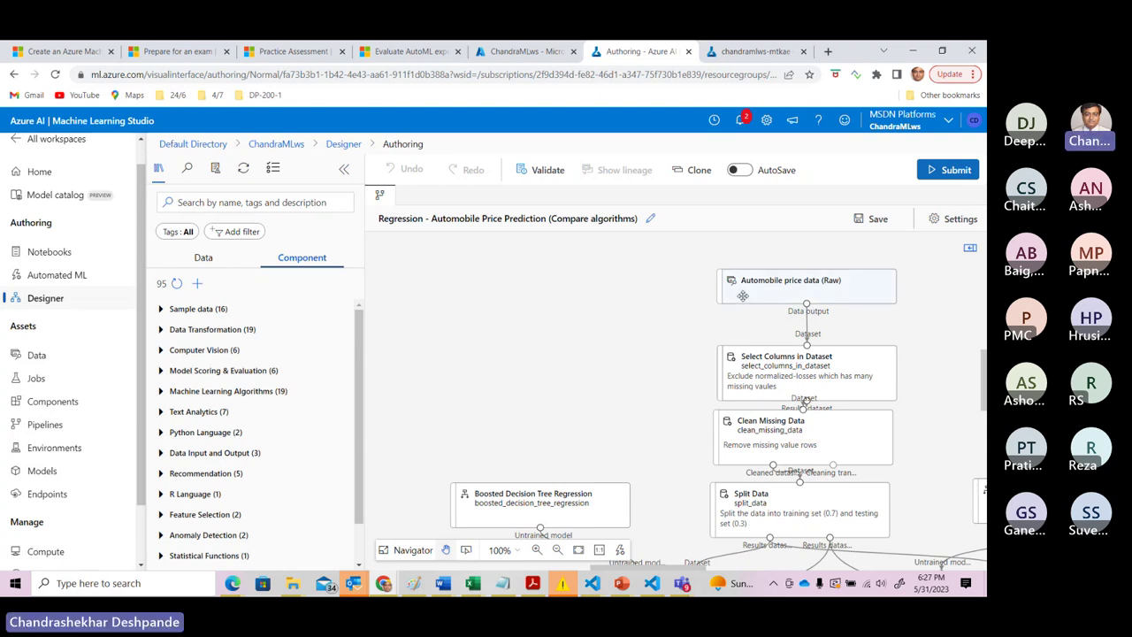
pyautogui.click(161, 310)
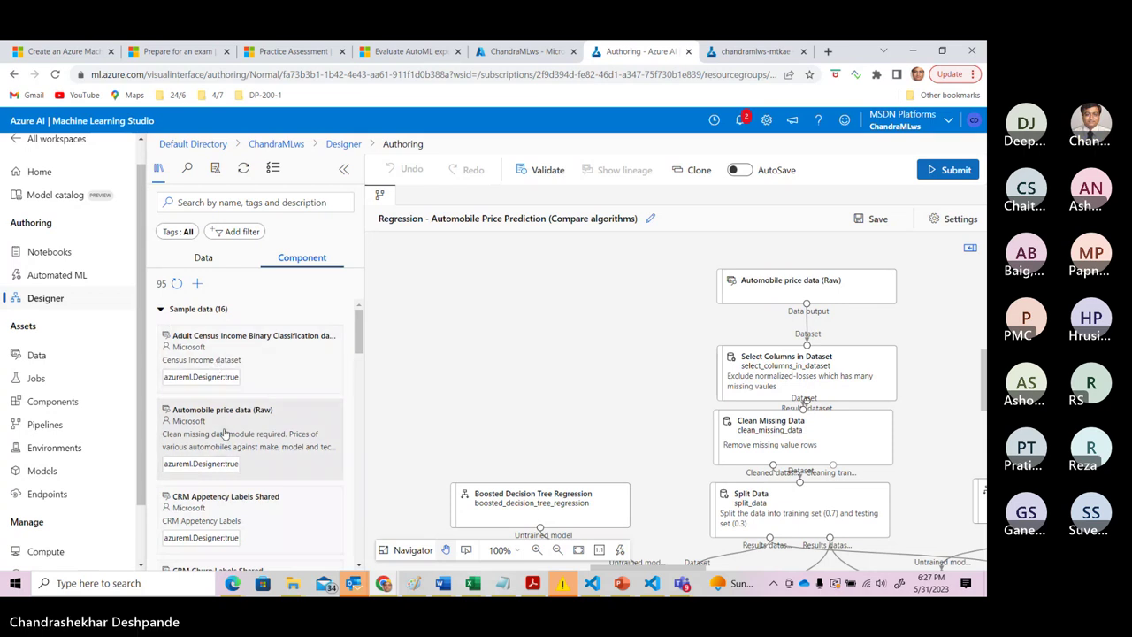
pyautogui.moveTo(230, 436)
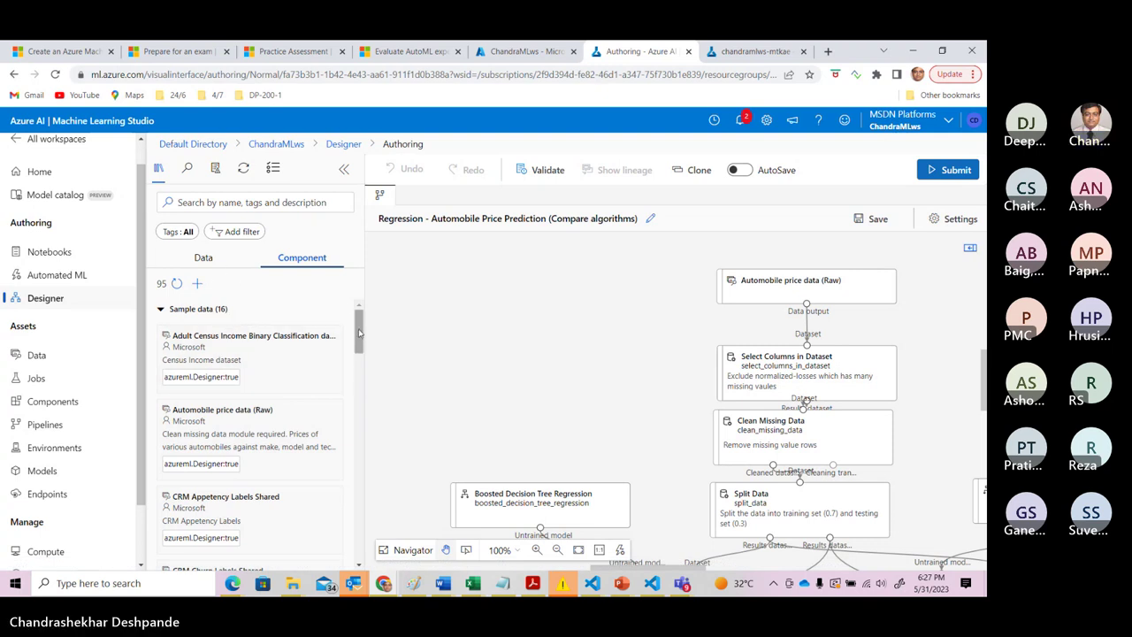
pyautogui.moveTo(359, 339); pyautogui.dragTo(355, 290)
pyautogui.click(196, 259)
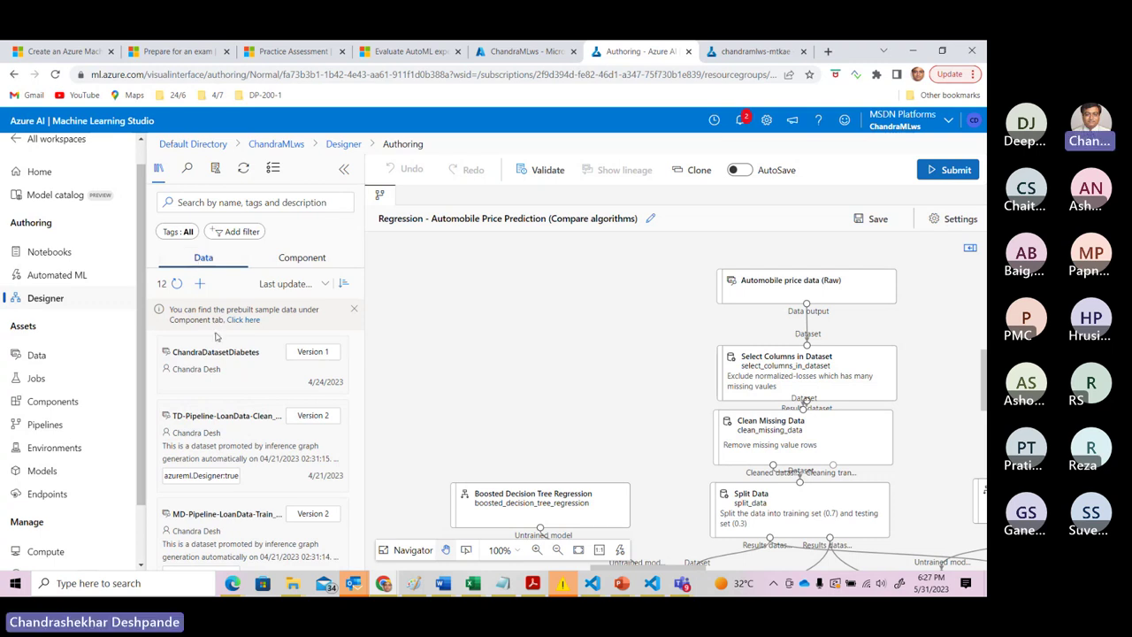
pyautogui.moveTo(252, 365)
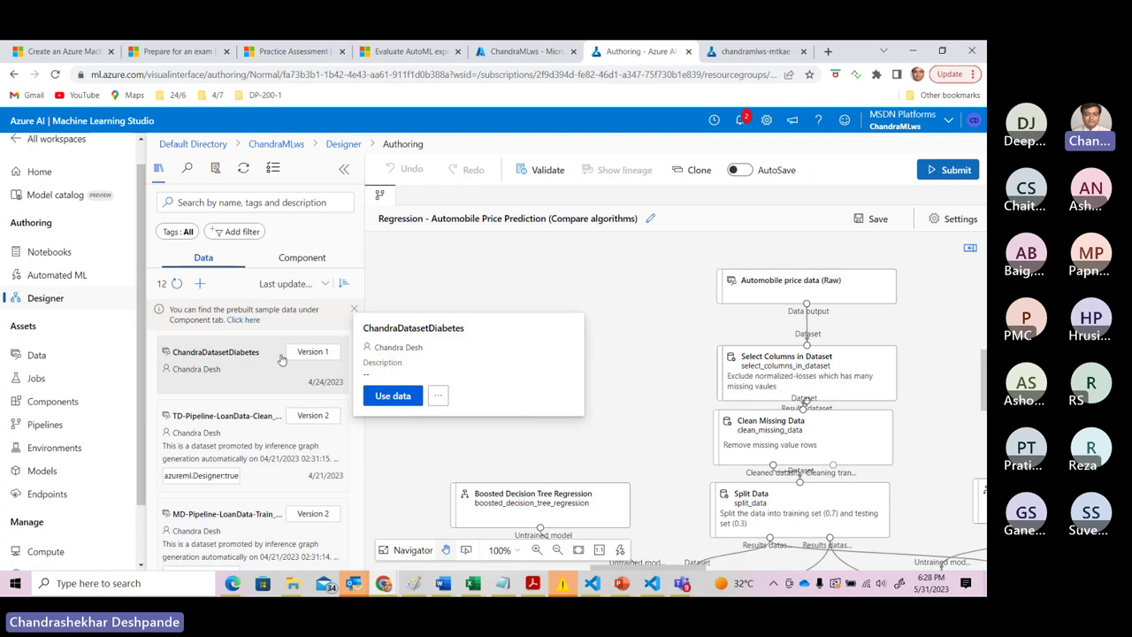
pyautogui.click(301, 262)
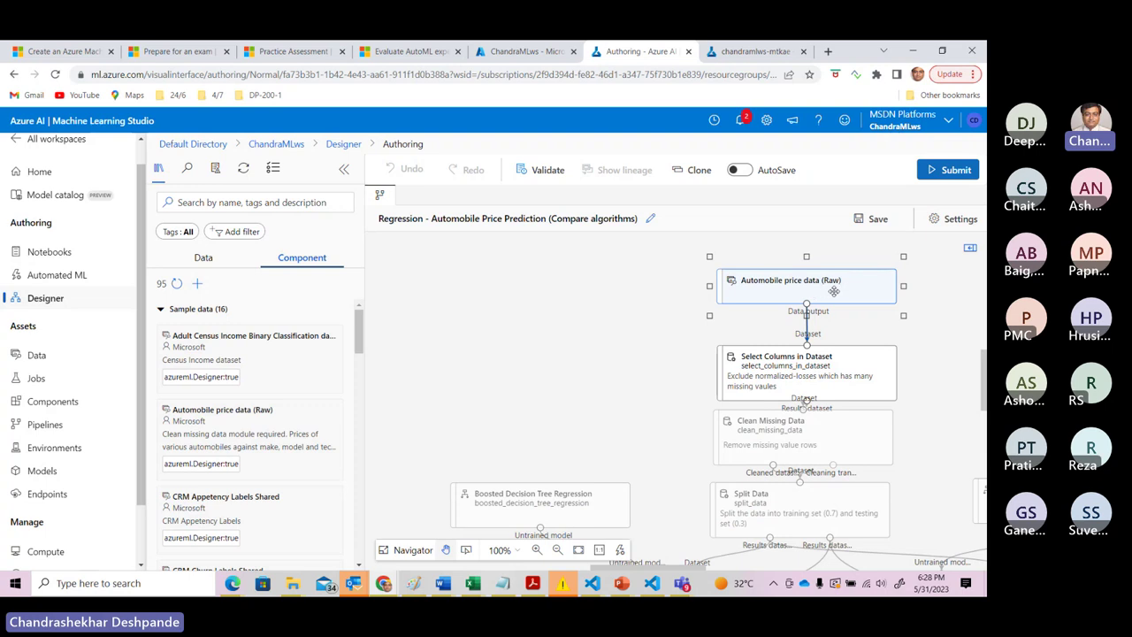
# Open the Automobile price data (Raw) node in the pipeline and preview its data output.
pyautogui.click(835, 292)
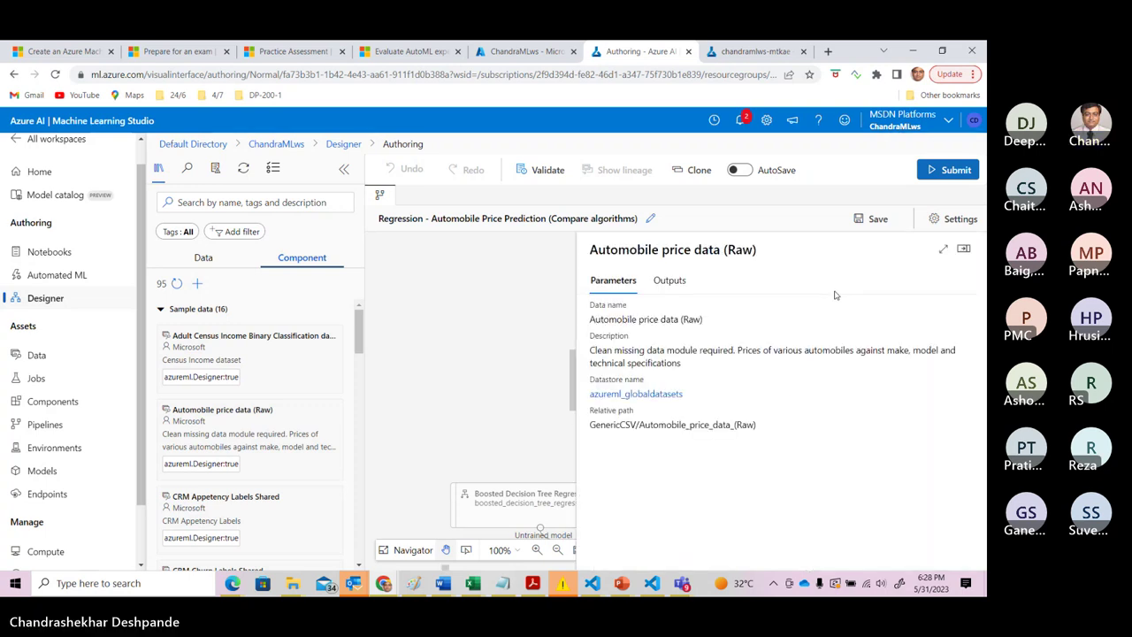
pyautogui.click(674, 281)
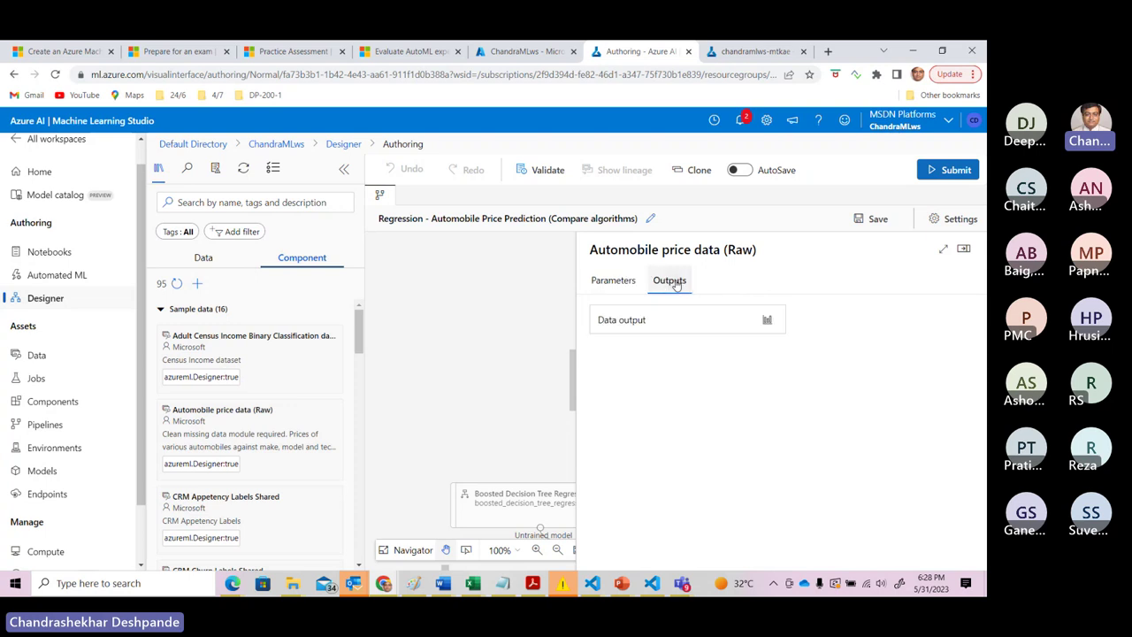
pyautogui.click(767, 320)
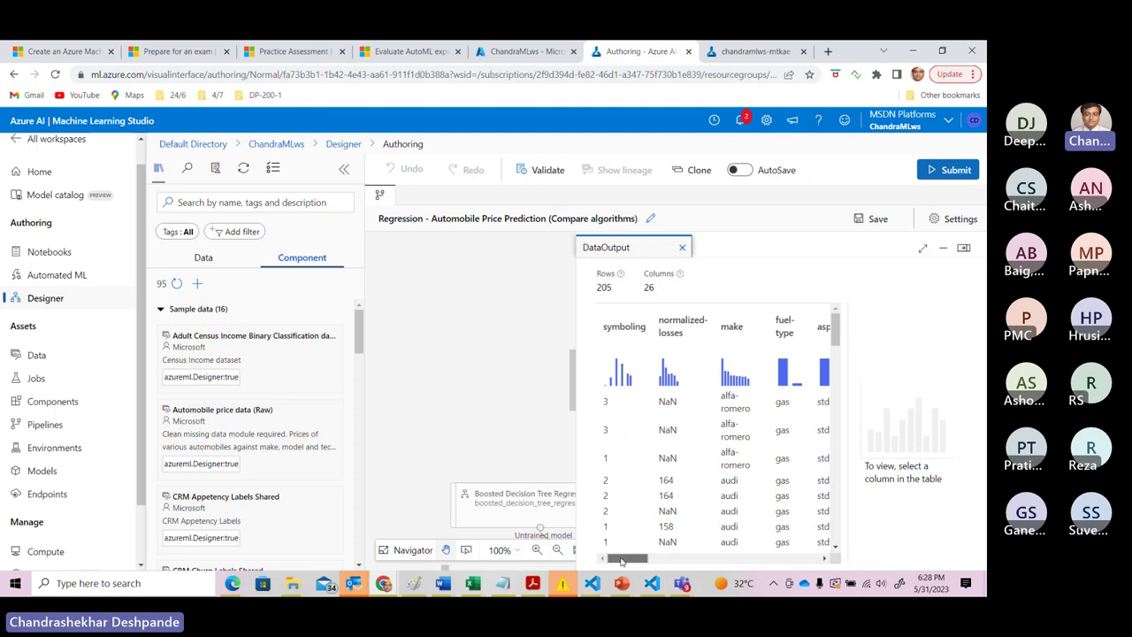
# Examine the automobile dataset's columns in the preview, from symboling and make through body-style and engine-size to price.
pyautogui.moveTo(622, 561); pyautogui.dragTo(810, 558)
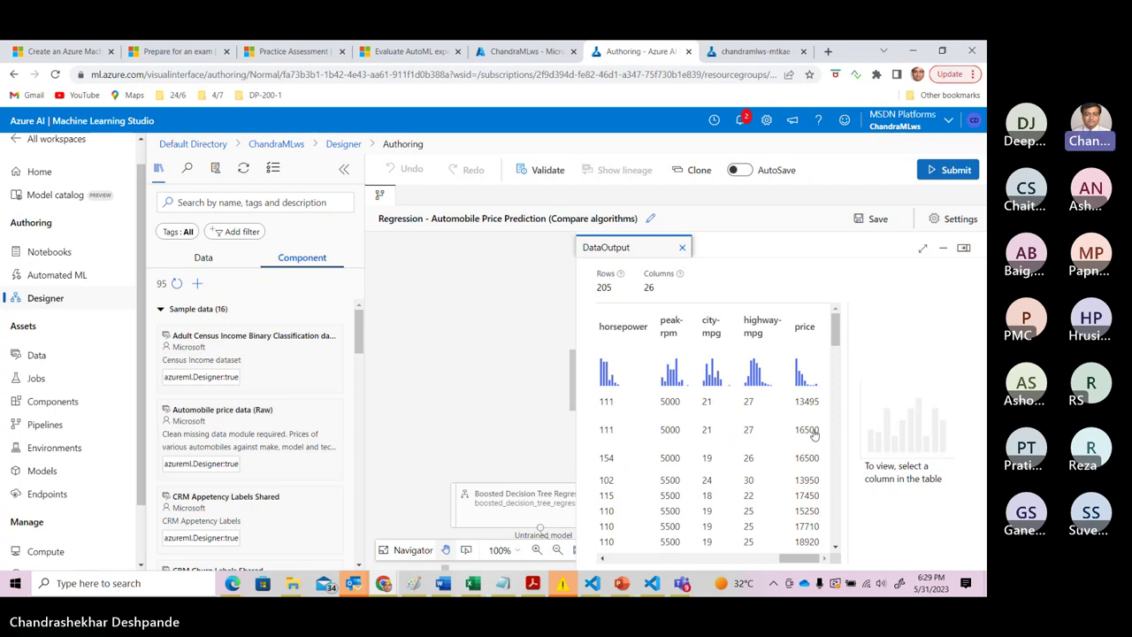
pyautogui.moveTo(791, 559); pyautogui.dragTo(621, 559)
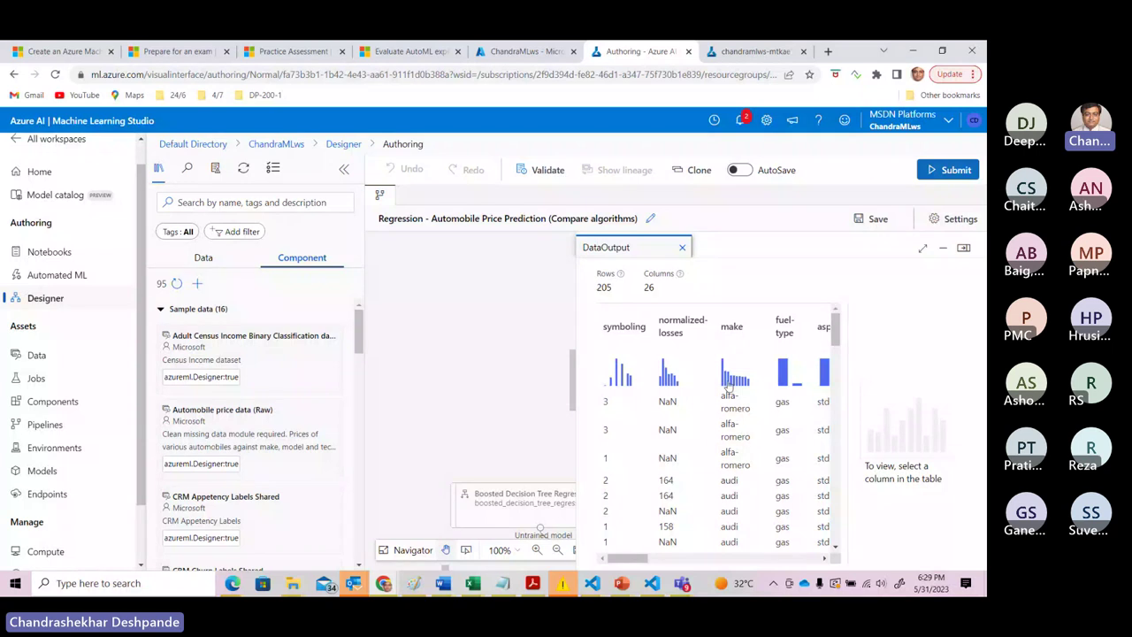
pyautogui.moveTo(622, 563); pyautogui.dragTo(645, 567)
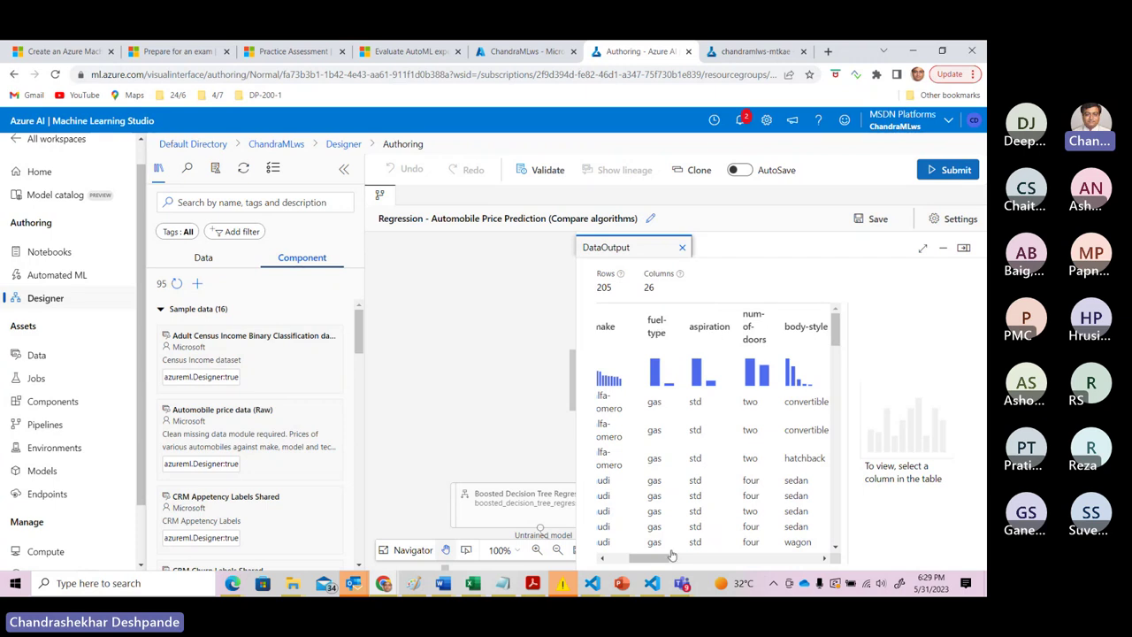
pyautogui.moveTo(672, 554); pyautogui.dragTo(692, 563)
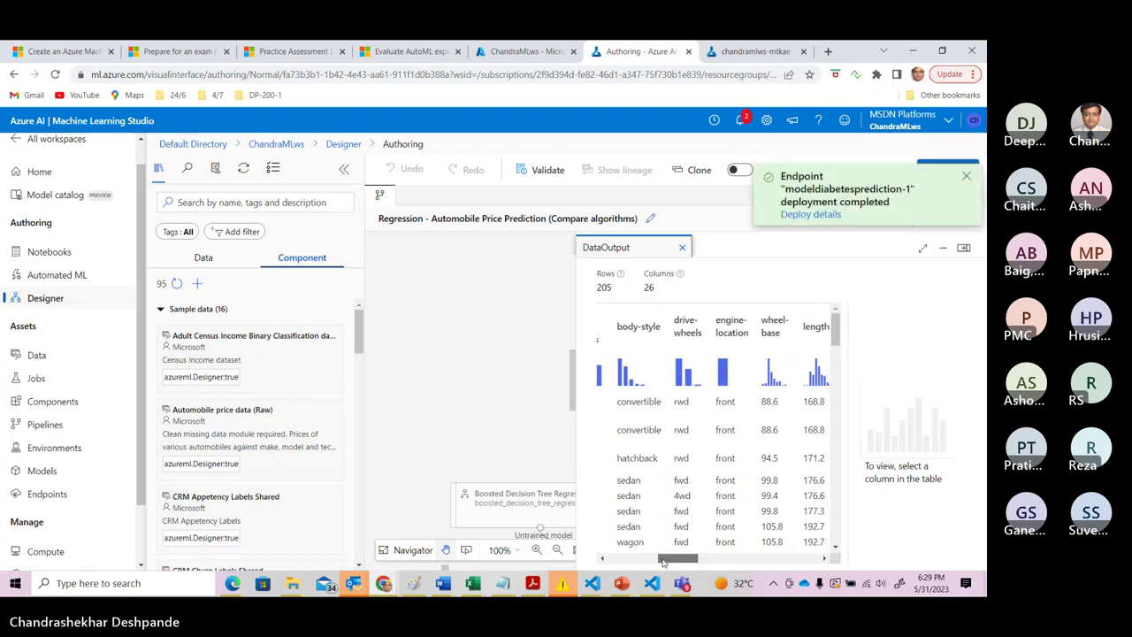
pyautogui.moveTo(663, 563); pyautogui.dragTo(785, 562)
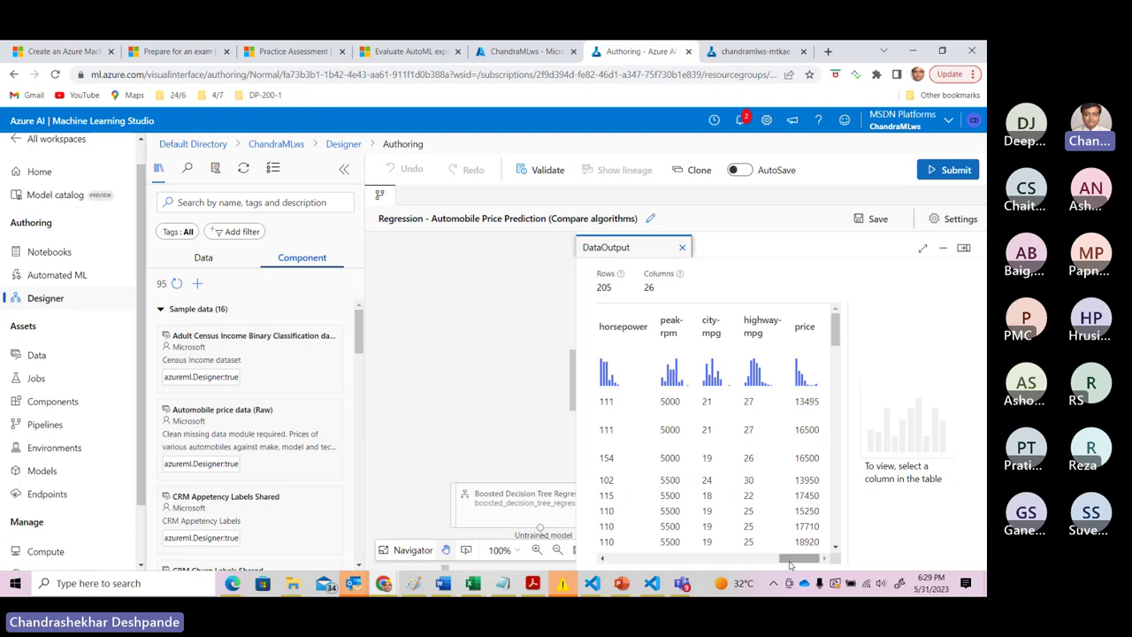
pyautogui.moveTo(790, 564); pyautogui.dragTo(750, 565)
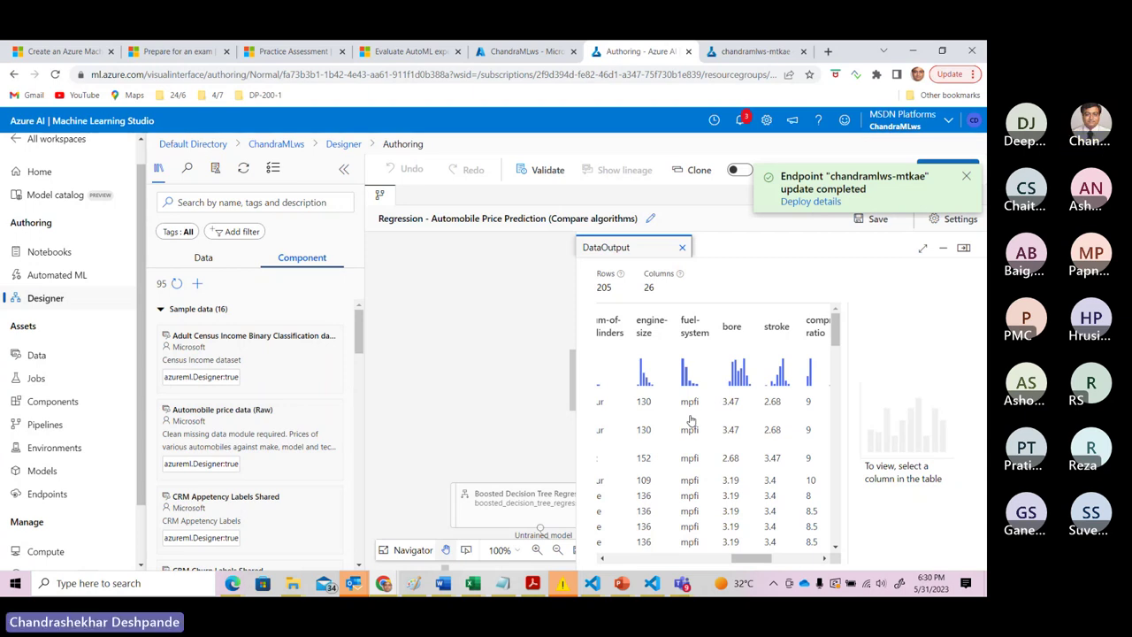
# Switch back to the chandramlws-mtkae endpoint and examine the input data format for testing the modeldiabetesprediction-1 deployment.
pyautogui.click(744, 46)
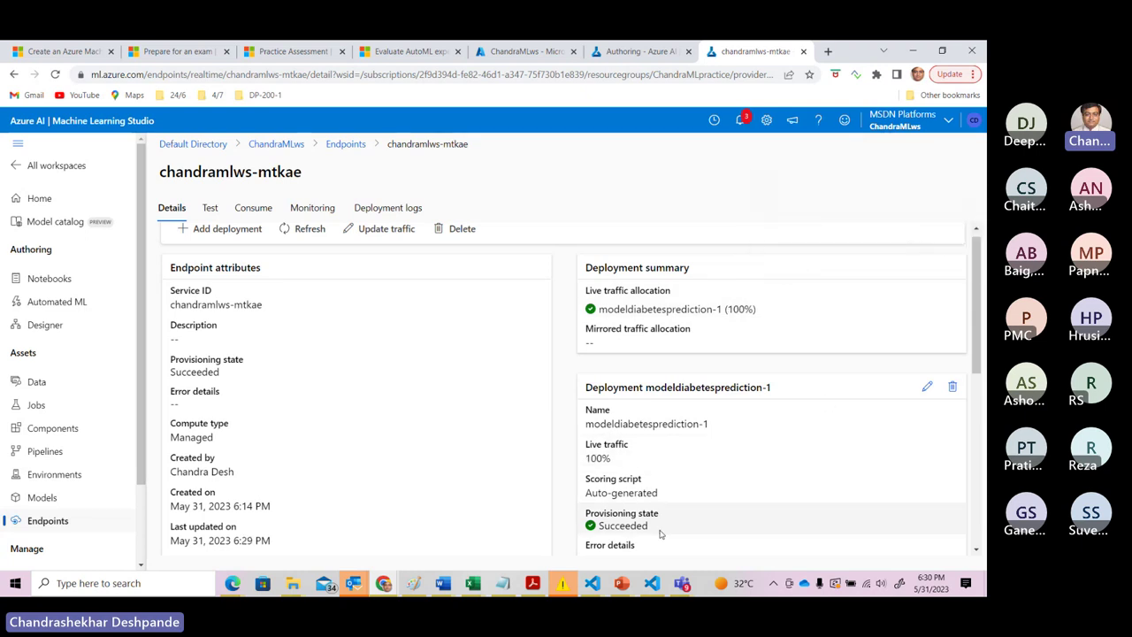
pyautogui.click(210, 208)
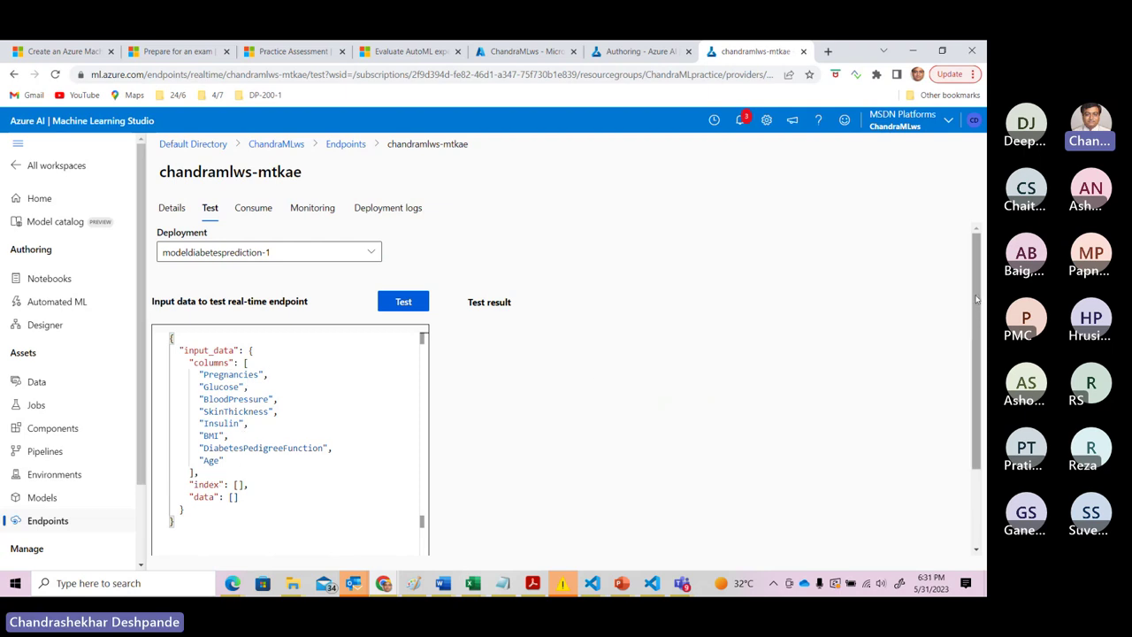
pyautogui.moveTo(976, 299); pyautogui.dragTo(977, 323)
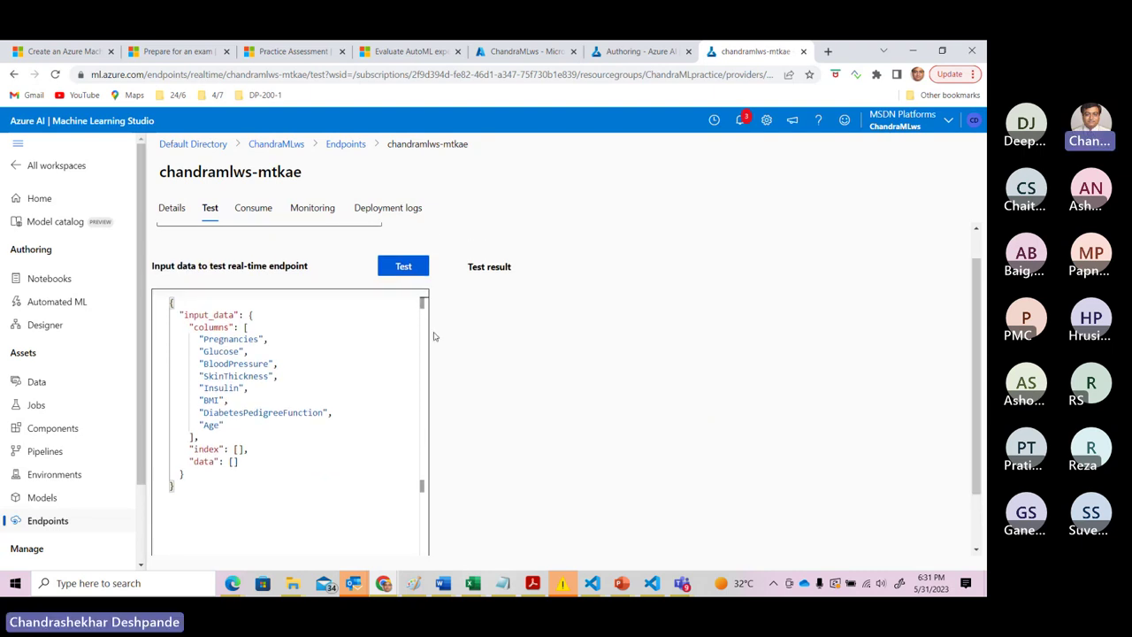
pyautogui.doubleClick(257, 339)
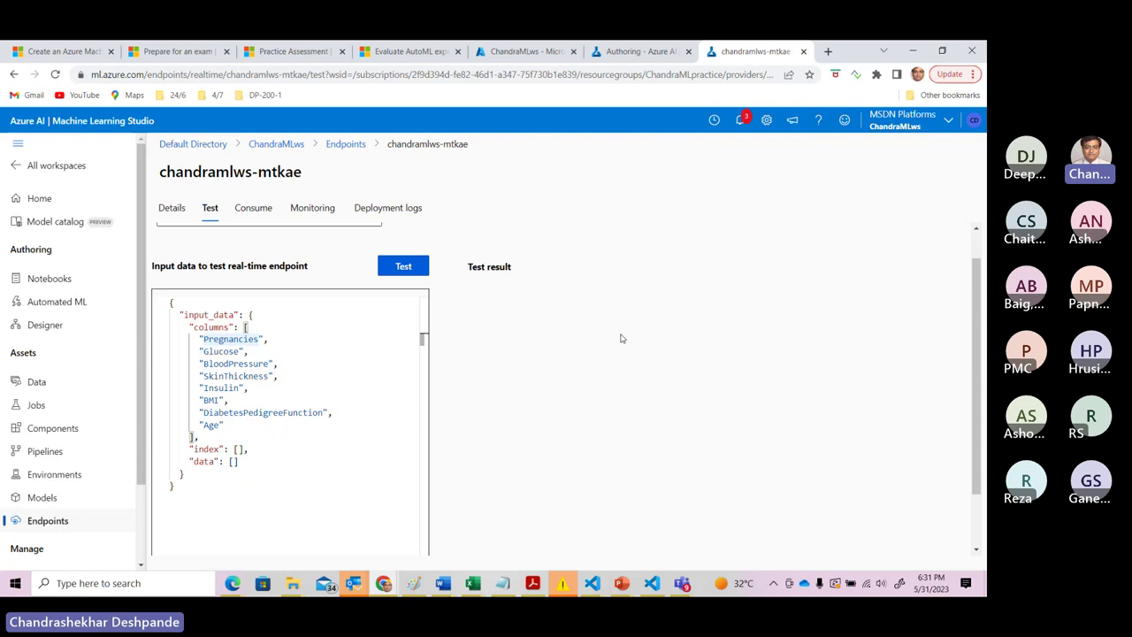
# Review the endpoint's consumption information, including the REST endpoint, authentication section and Python sample code.
pyautogui.click(255, 209)
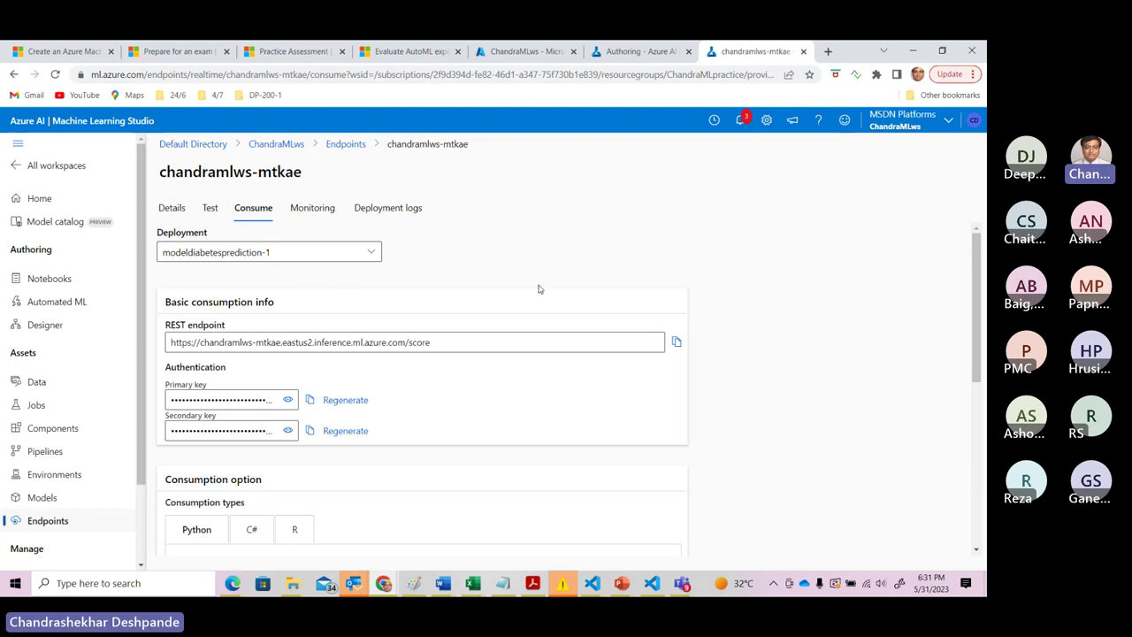
pyautogui.click(312, 342)
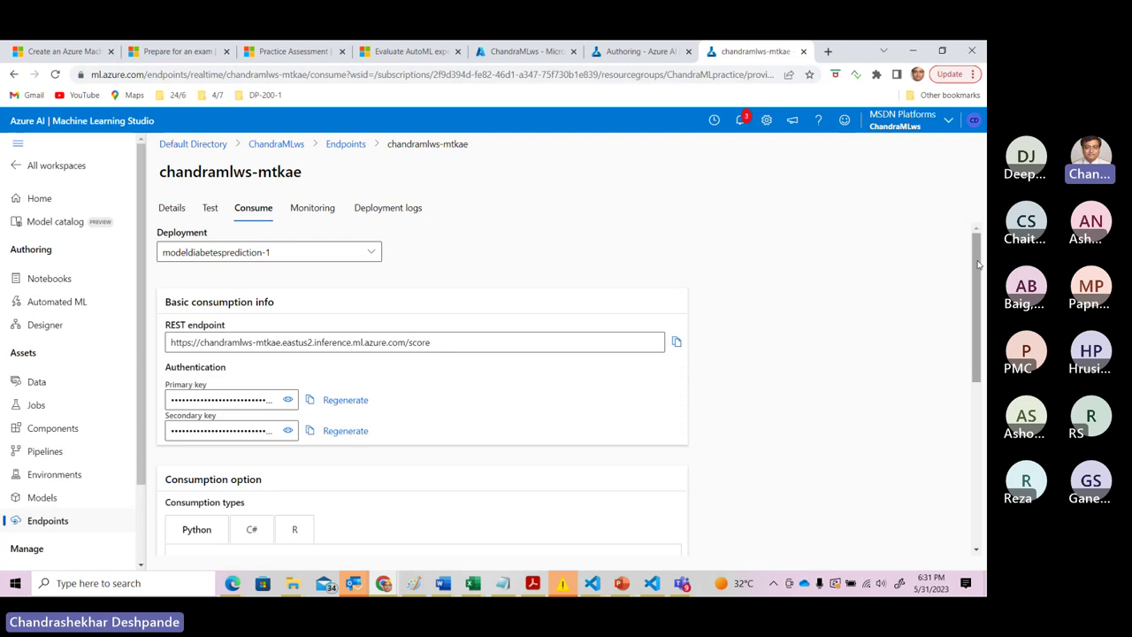
pyautogui.moveTo(984, 262); pyautogui.dragTo(985, 370)
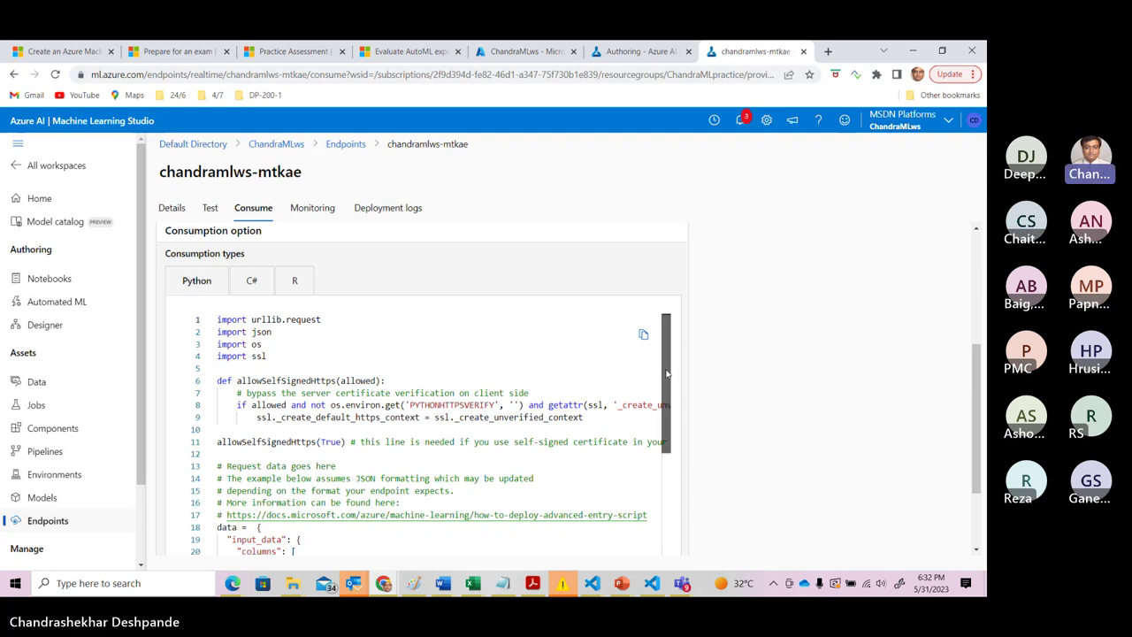
# Examine the endpoint's Python sample code, covering the input data columns, scoring URL, api_key placeholder and request headers.
pyautogui.moveTo(672, 377); pyautogui.dragTo(678, 517)
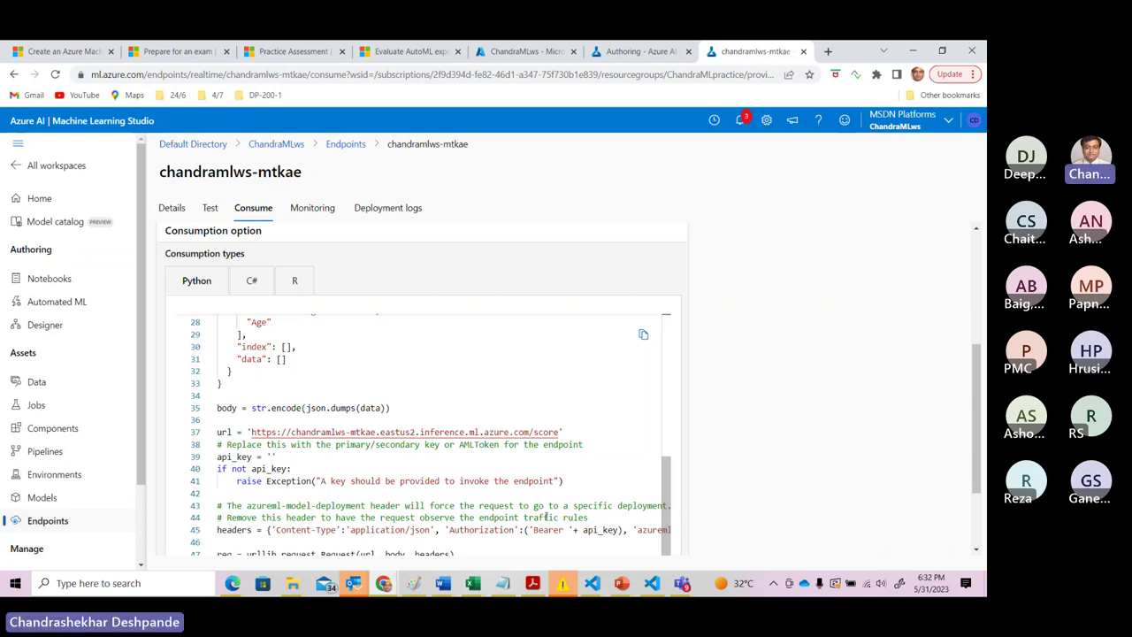
pyautogui.scroll(-2, 674, 523)
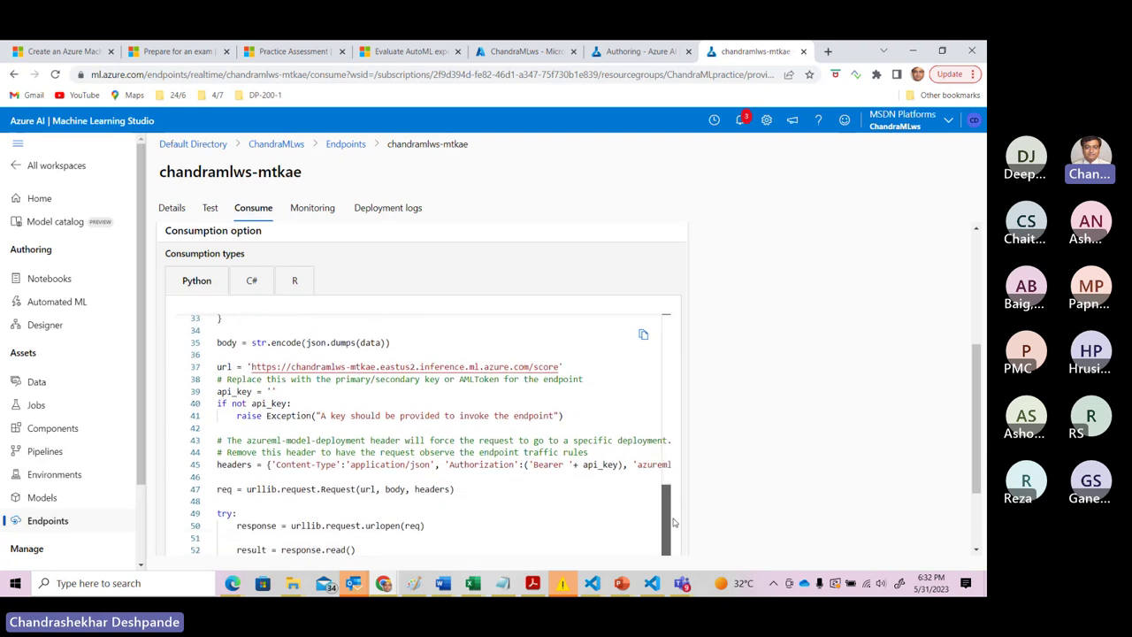
pyautogui.scroll(-1, 672, 523)
pyautogui.scroll(2, 674, 531)
pyautogui.click(271, 408)
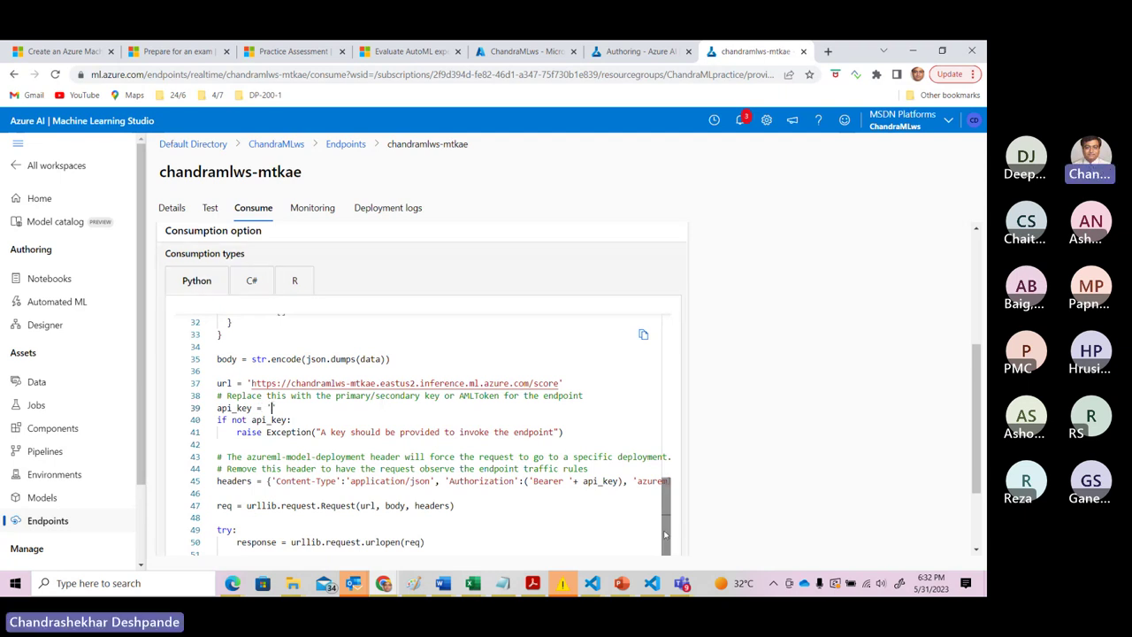
pyautogui.moveTo(667, 534); pyautogui.dragTo(662, 435)
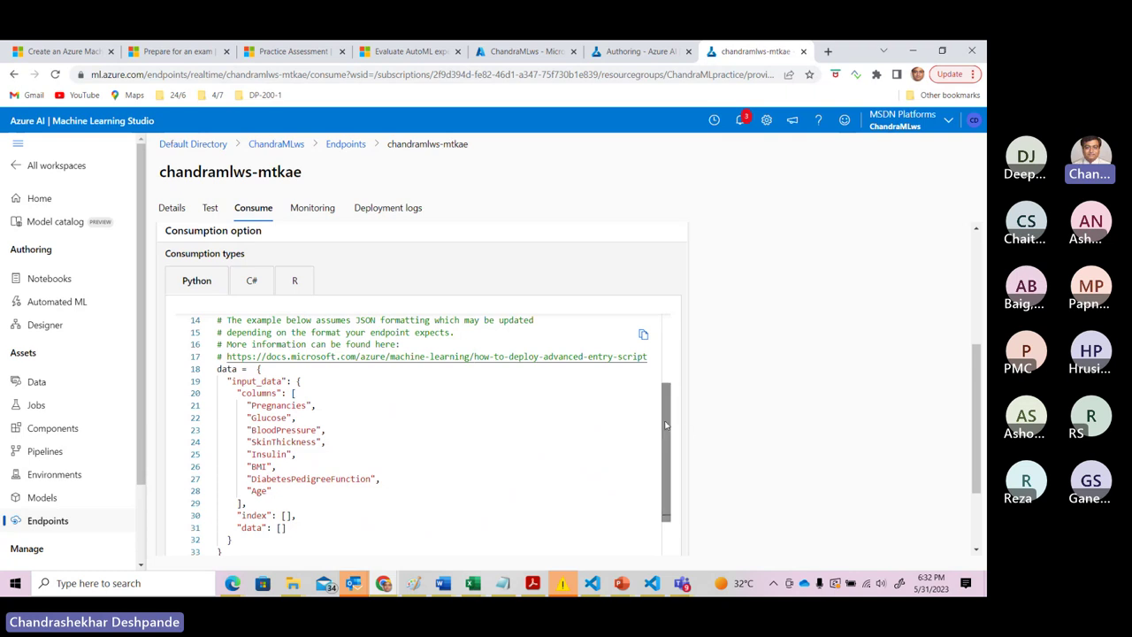
pyautogui.moveTo(666, 426); pyautogui.dragTo(666, 423)
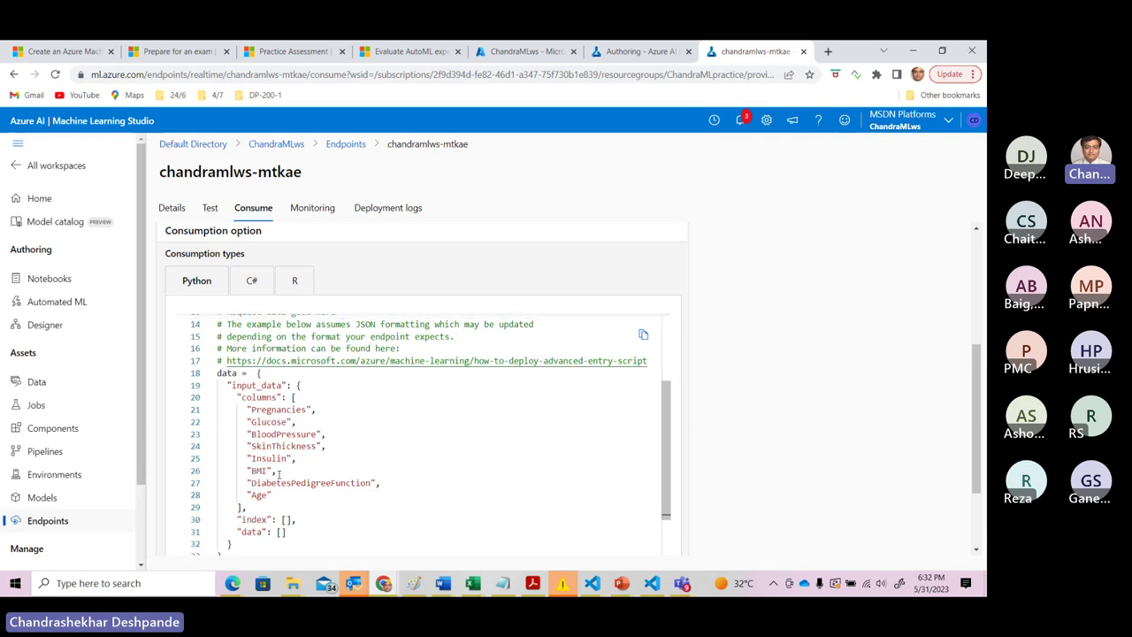
pyautogui.moveTo(669, 435); pyautogui.dragTo(670, 510)
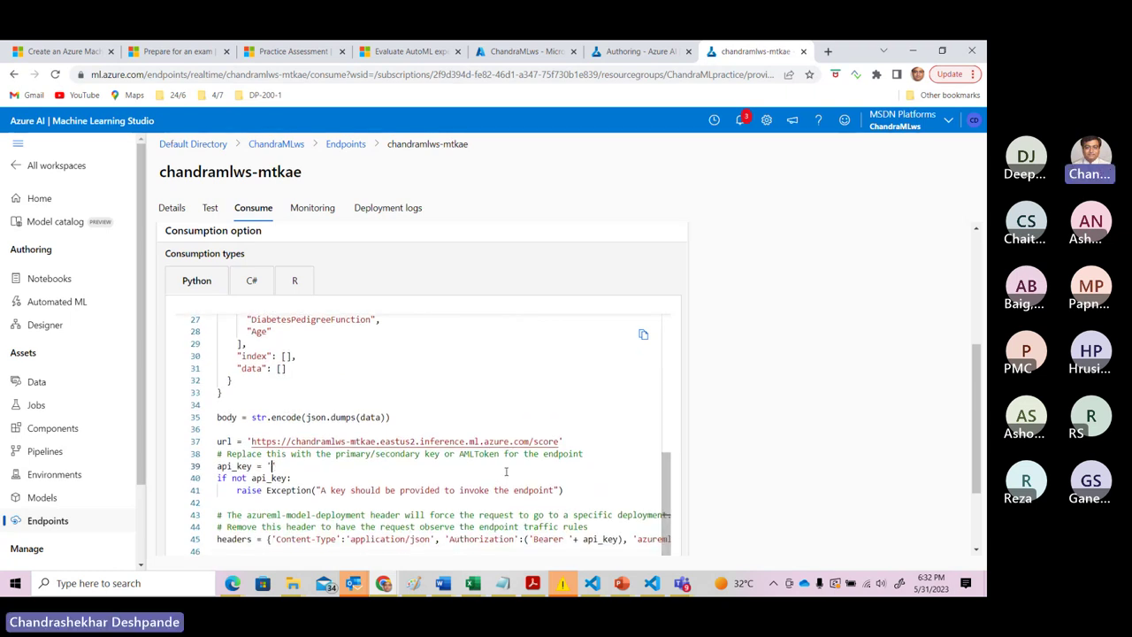
pyautogui.moveTo(670, 488); pyautogui.dragTo(676, 541)
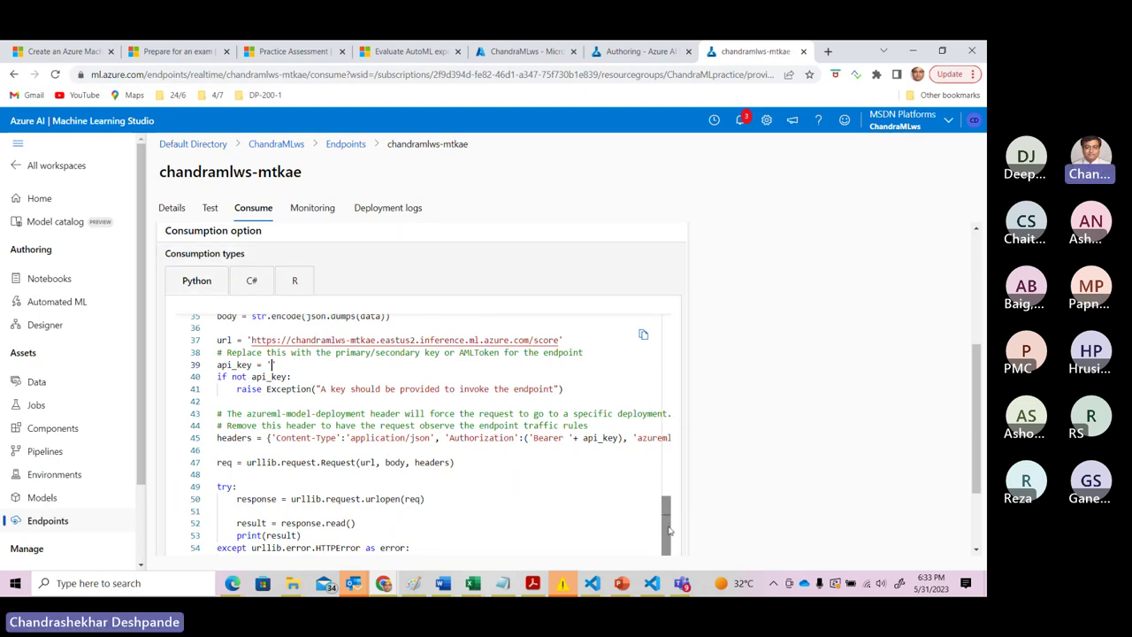
# Review the Python sample from its imports and Pregnancies input column to the req definition and the lines that read and print the response.
pyautogui.moveTo(670, 531); pyautogui.dragTo(672, 342)
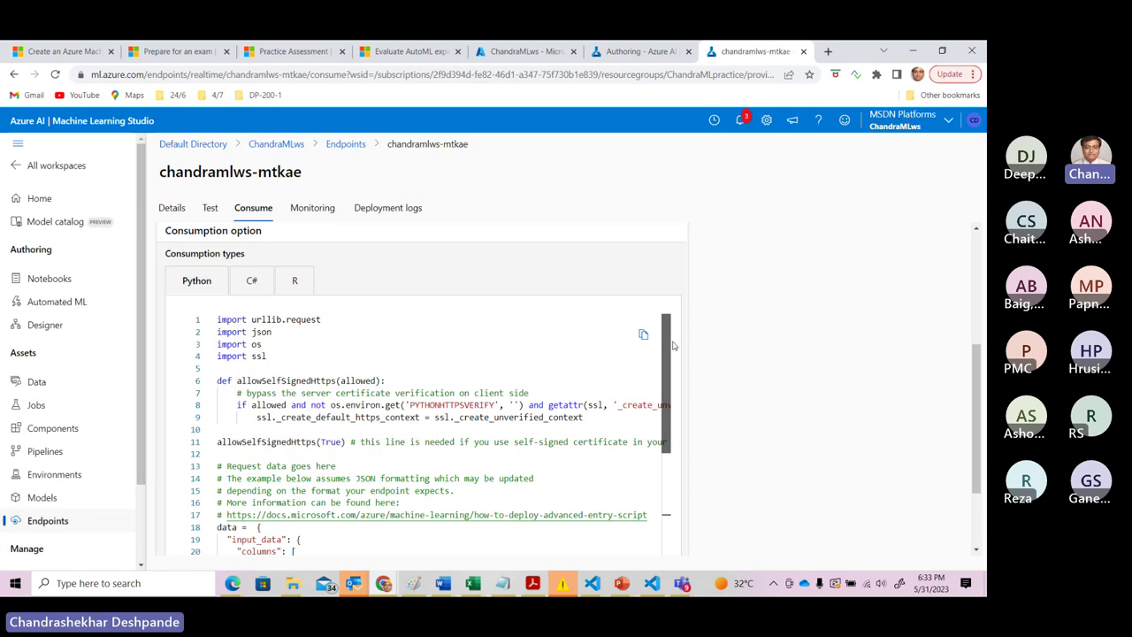
pyautogui.moveTo(672, 346); pyautogui.dragTo(676, 419)
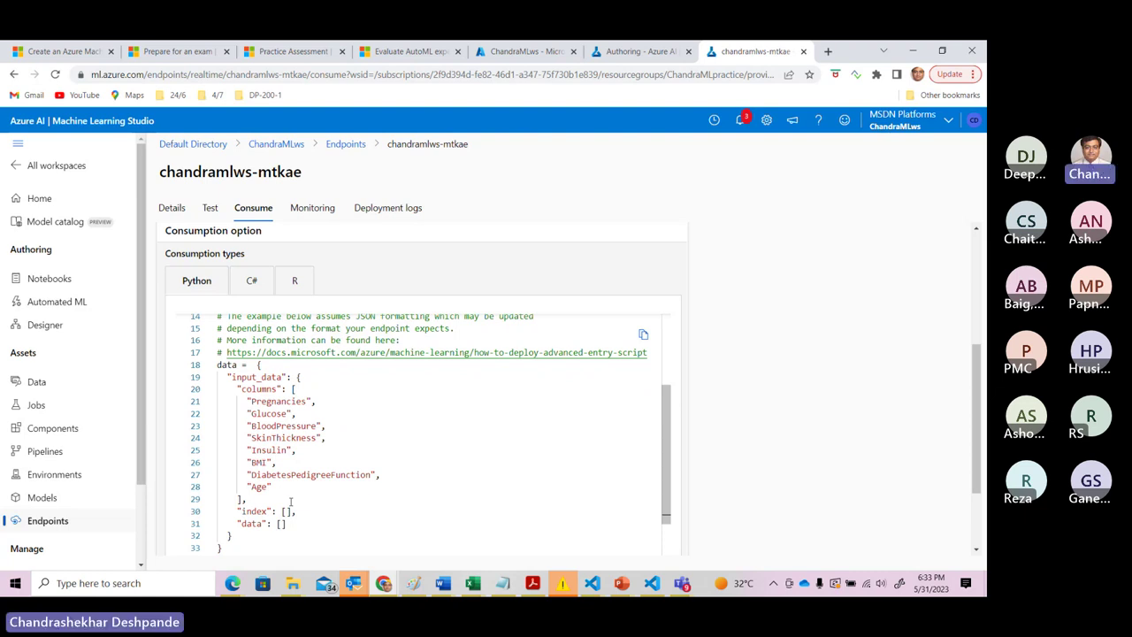
pyautogui.click(304, 402)
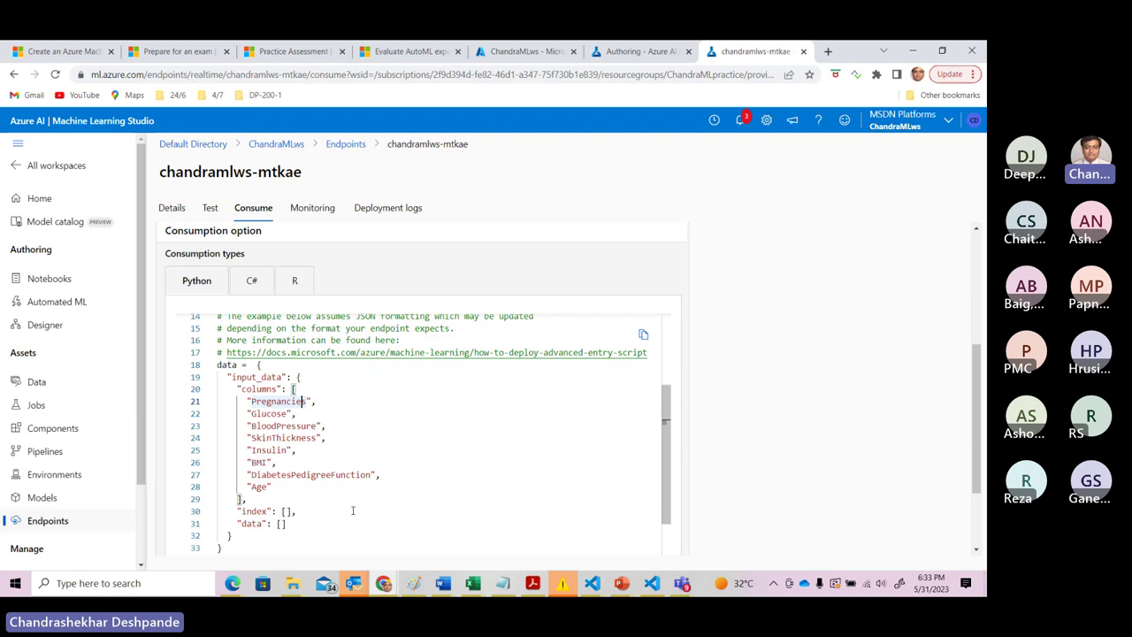
pyautogui.moveTo(667, 437); pyautogui.dragTo(679, 566)
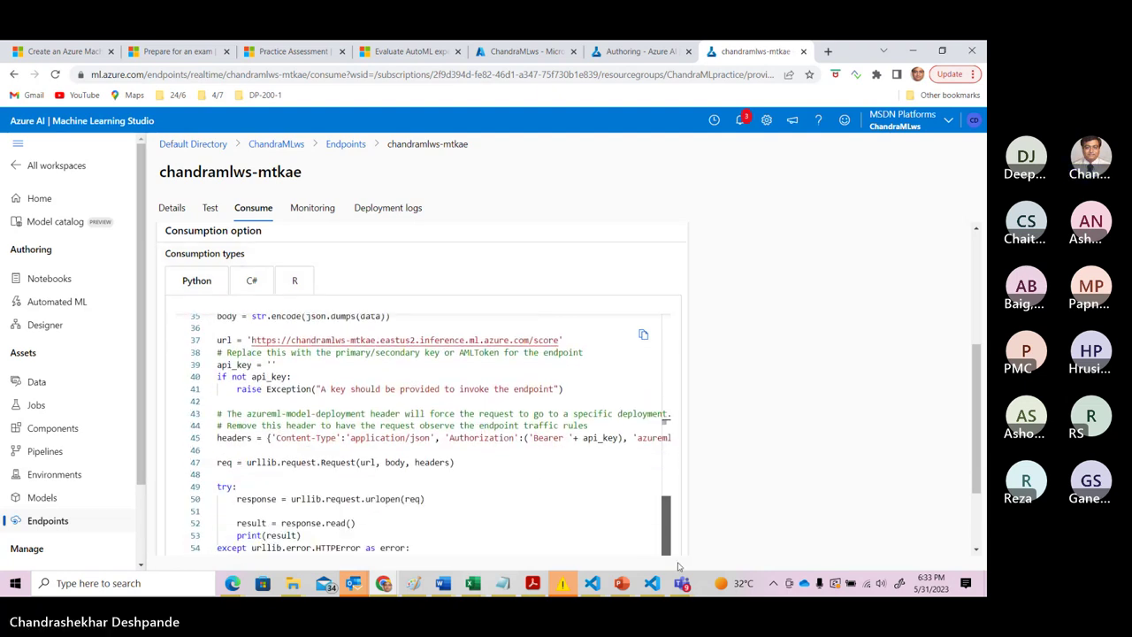
pyautogui.doubleClick(218, 463)
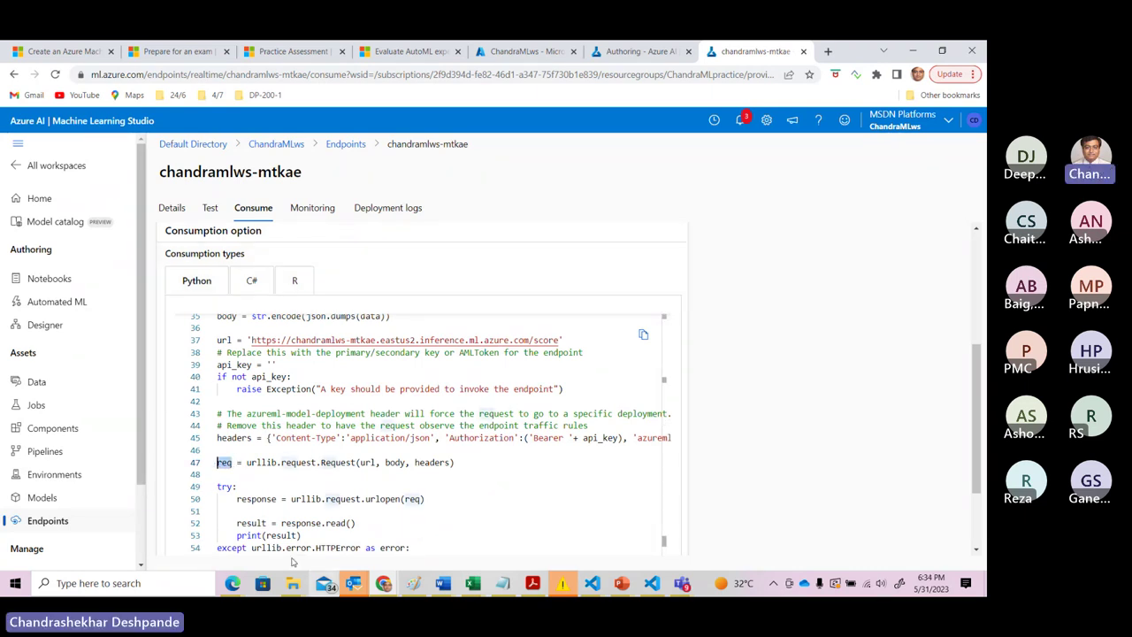
pyautogui.moveTo(236, 499); pyautogui.dragTo(355, 536)
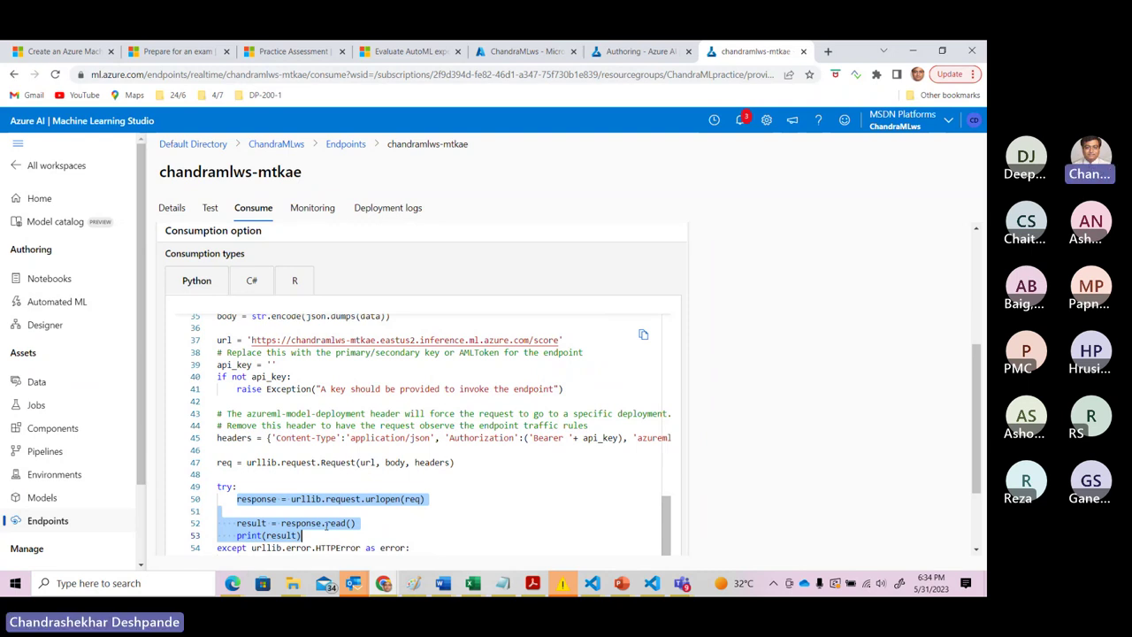
# View the C# and R consumption samples, then return to the endpoint's basic consumption info.
pyautogui.click(204, 287)
pyautogui.click(255, 289)
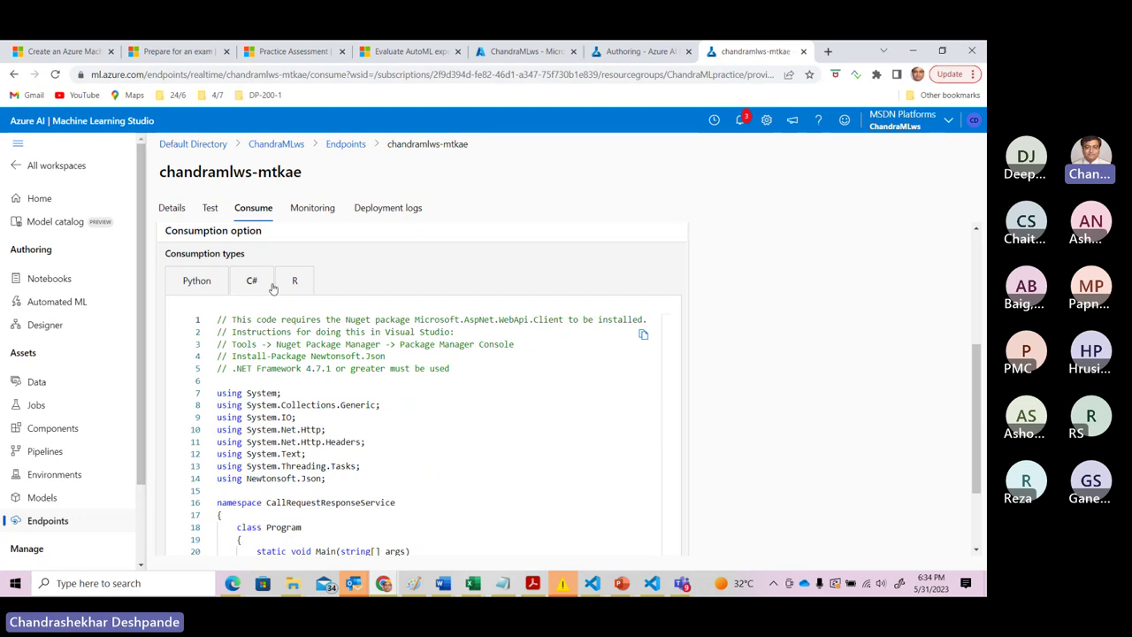
pyautogui.click(296, 286)
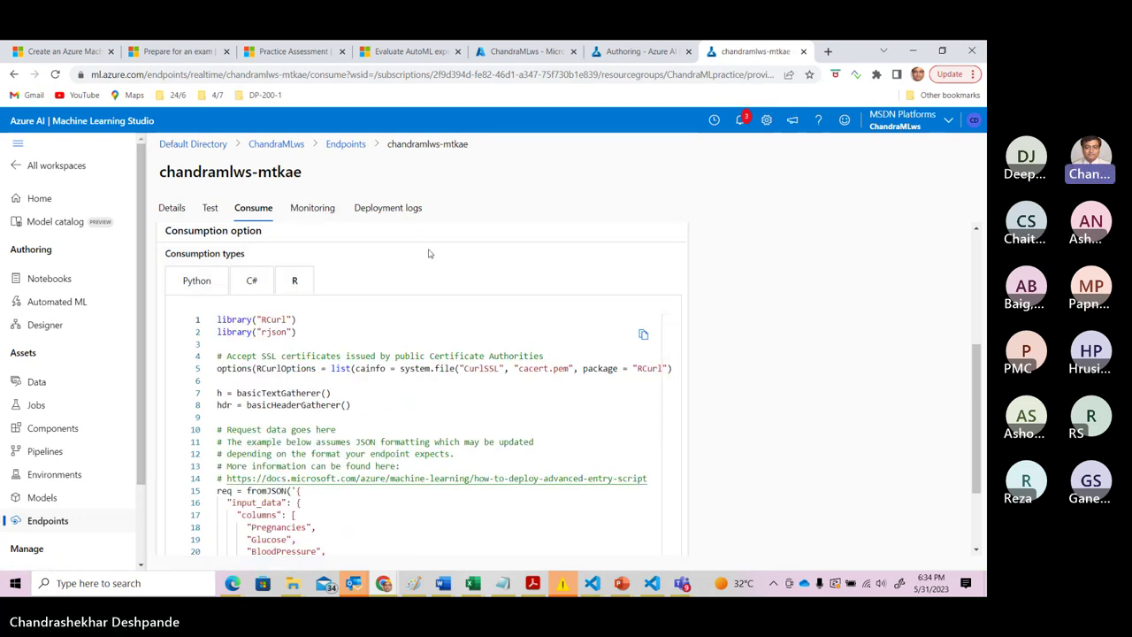
pyautogui.moveTo(977, 414); pyautogui.dragTo(980, 293)
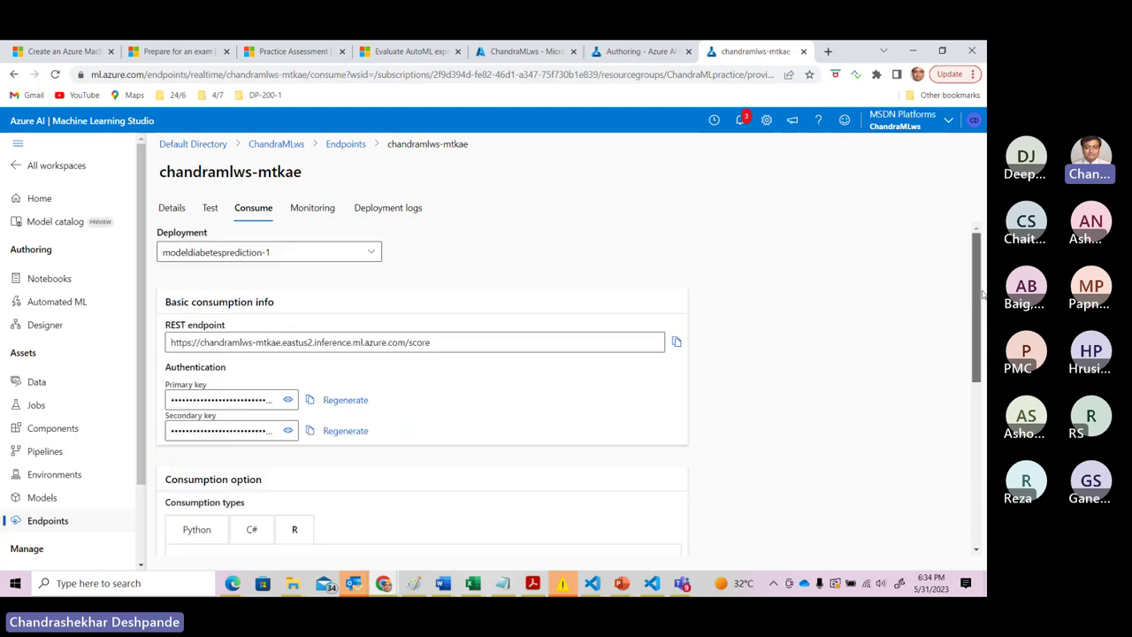
# Switch to the Designer pipeline's automobile data output and inspect the statistics and visualizations of the fuel-system and engine-size columns.
pyautogui.click(633, 53)
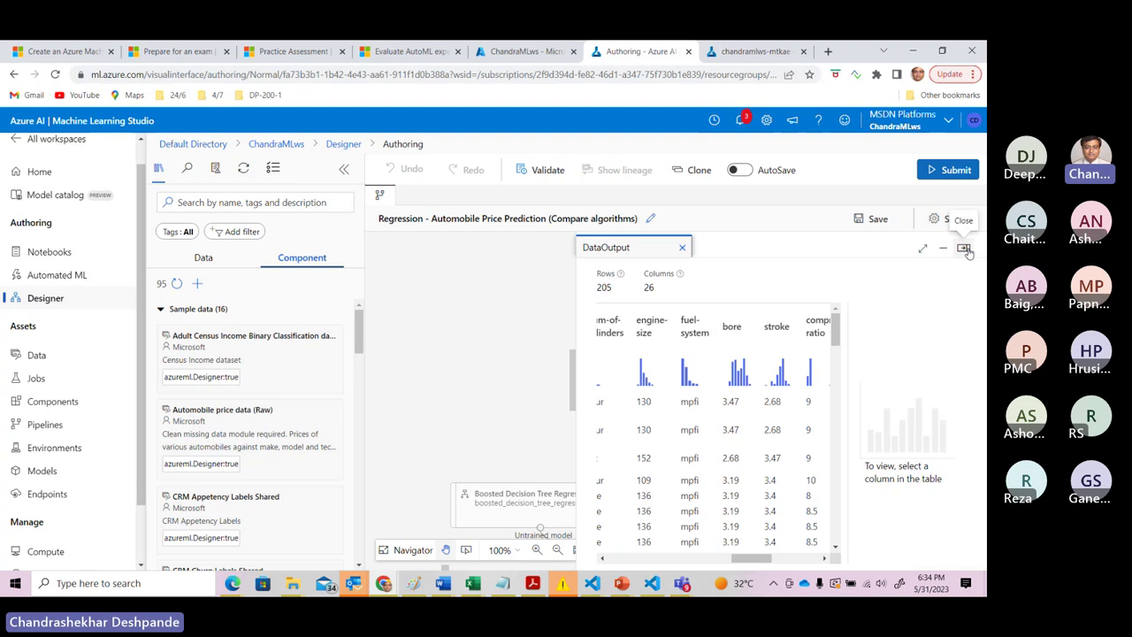
pyautogui.moveTo(684, 590)
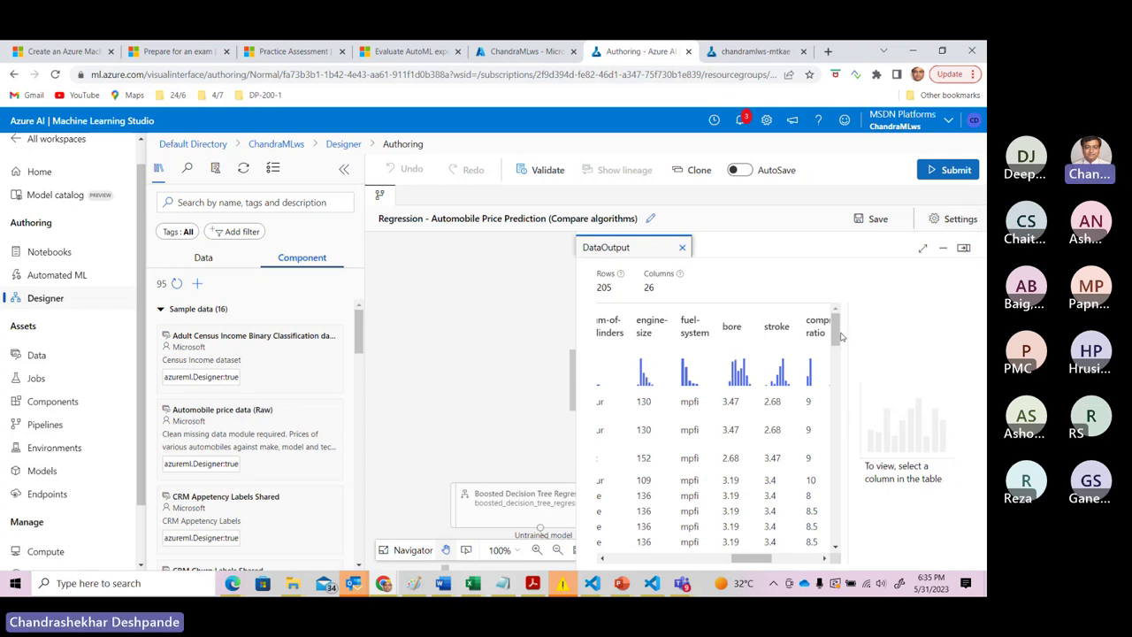
pyautogui.moveTo(835, 330)
pyautogui.mouseDown()
pyautogui.moveTo(835, 411)
pyautogui.moveTo(842, 323)
pyautogui.mouseUp()
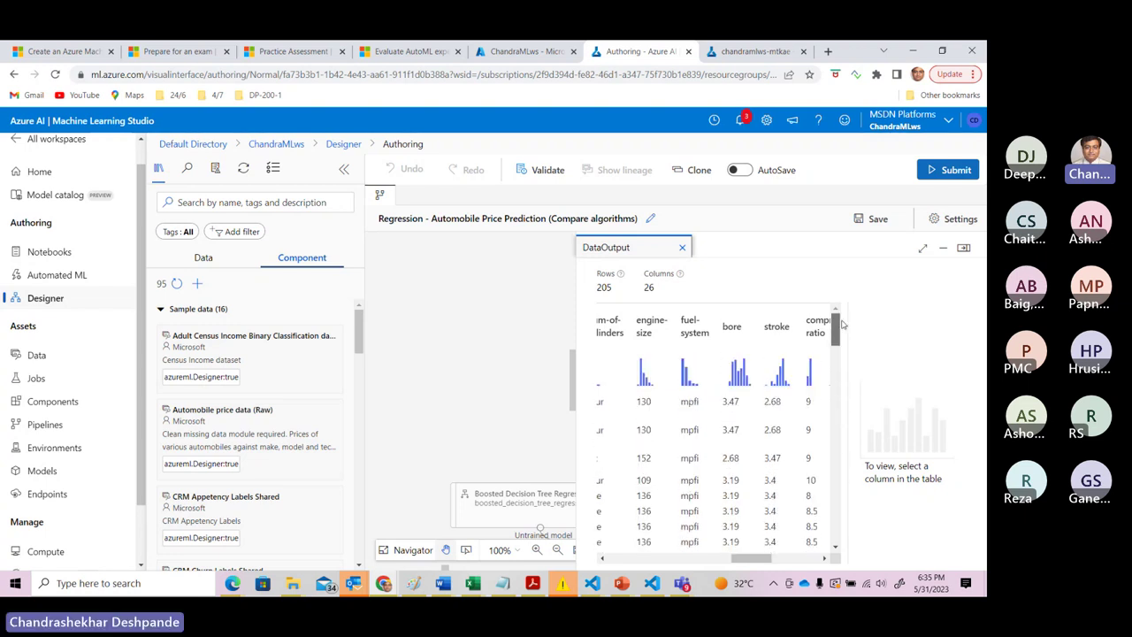
pyautogui.click(694, 330)
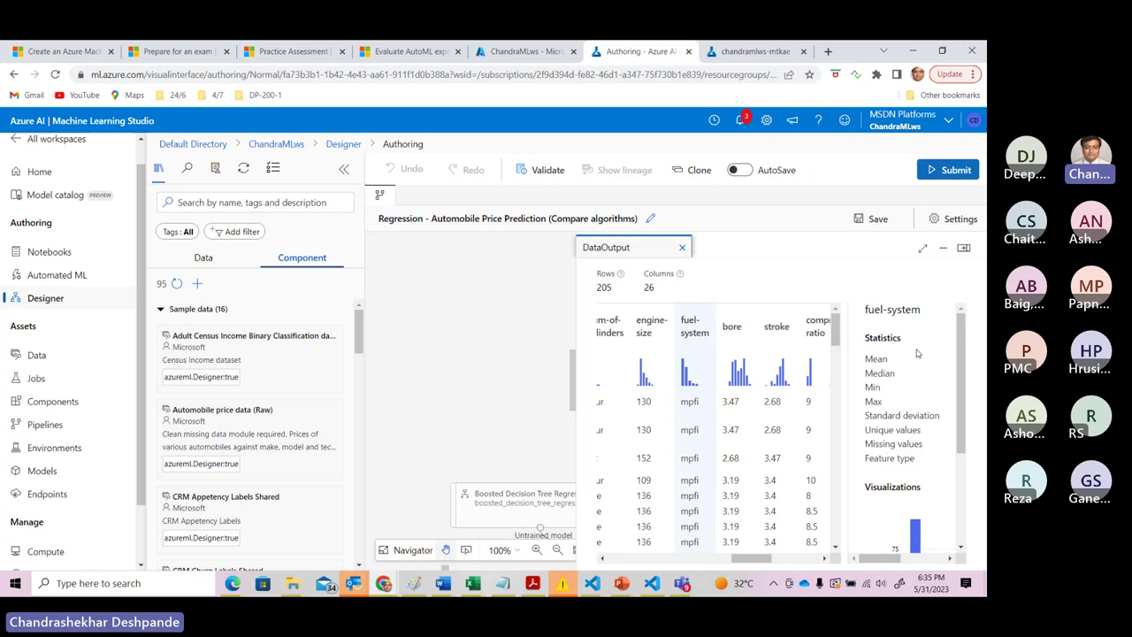
pyautogui.moveTo(962, 347)
pyautogui.mouseDown()
pyautogui.moveTo(967, 444)
pyautogui.moveTo(978, 332)
pyautogui.mouseUp()
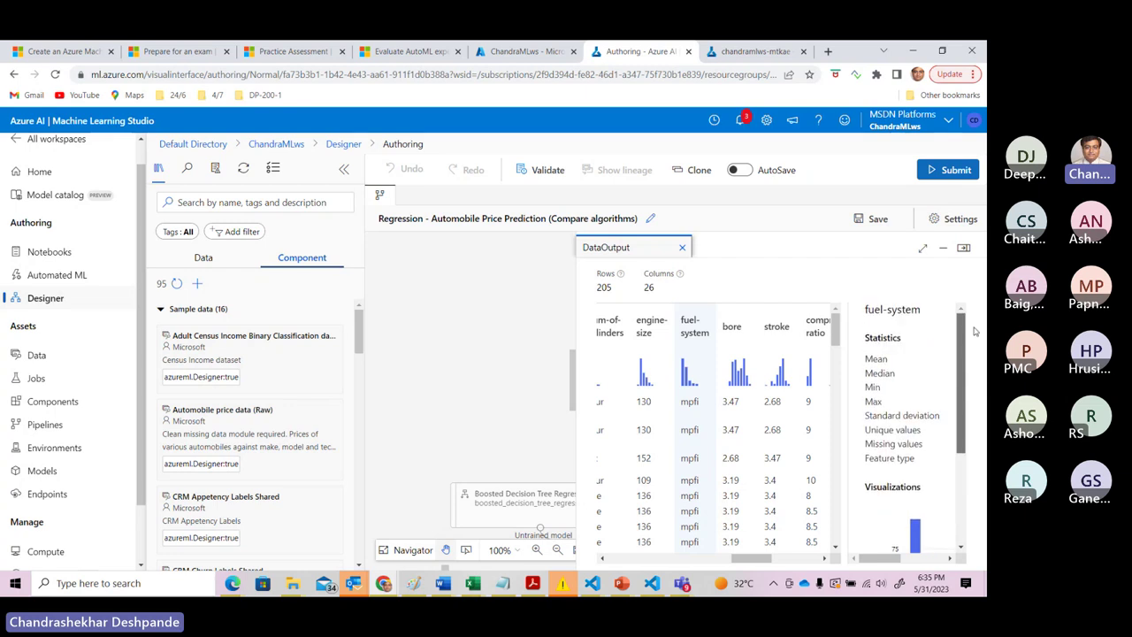
pyautogui.scroll(-3, 965, 371)
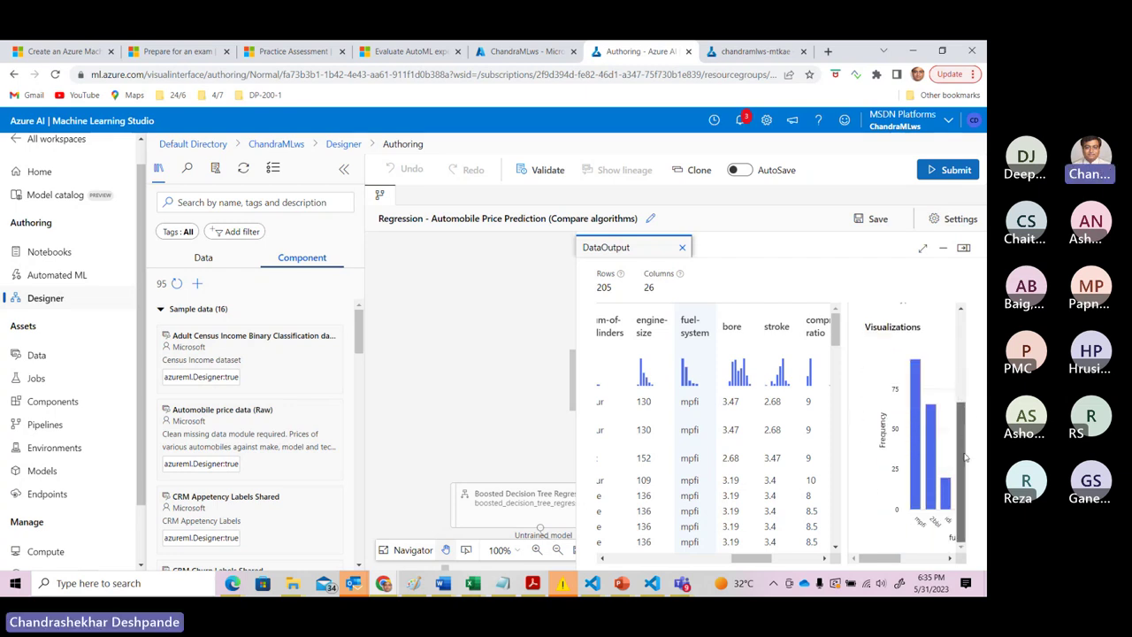
pyautogui.moveTo(885, 559); pyautogui.dragTo(856, 565)
pyautogui.moveTo(963, 487); pyautogui.dragTo(962, 380)
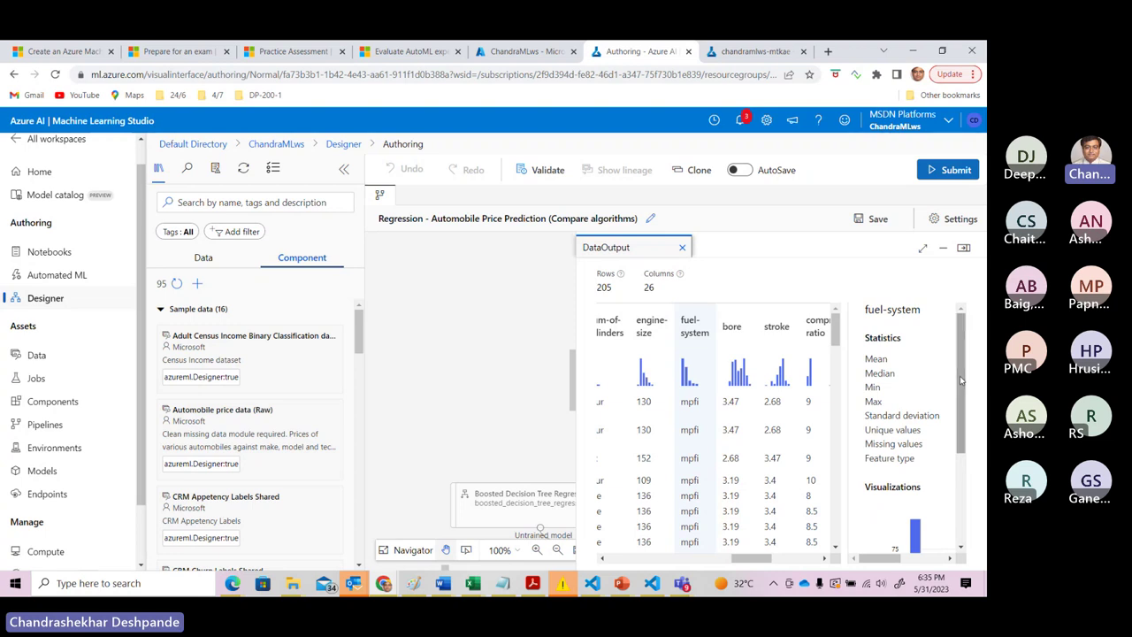
pyautogui.moveTo(872, 559); pyautogui.dragTo(882, 563)
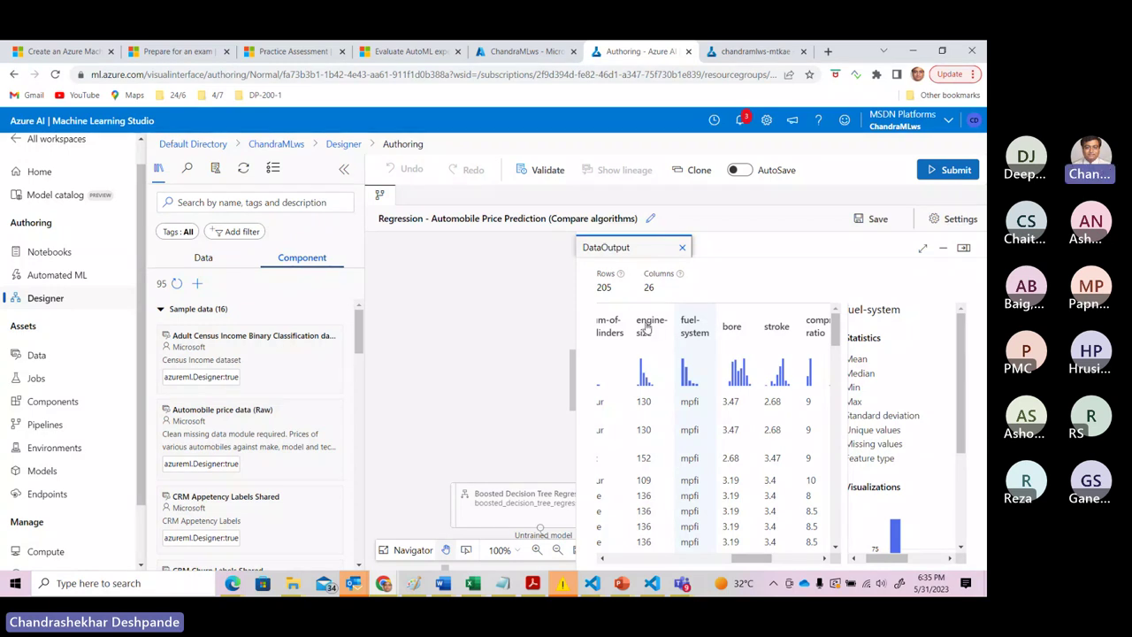
pyautogui.click(648, 333)
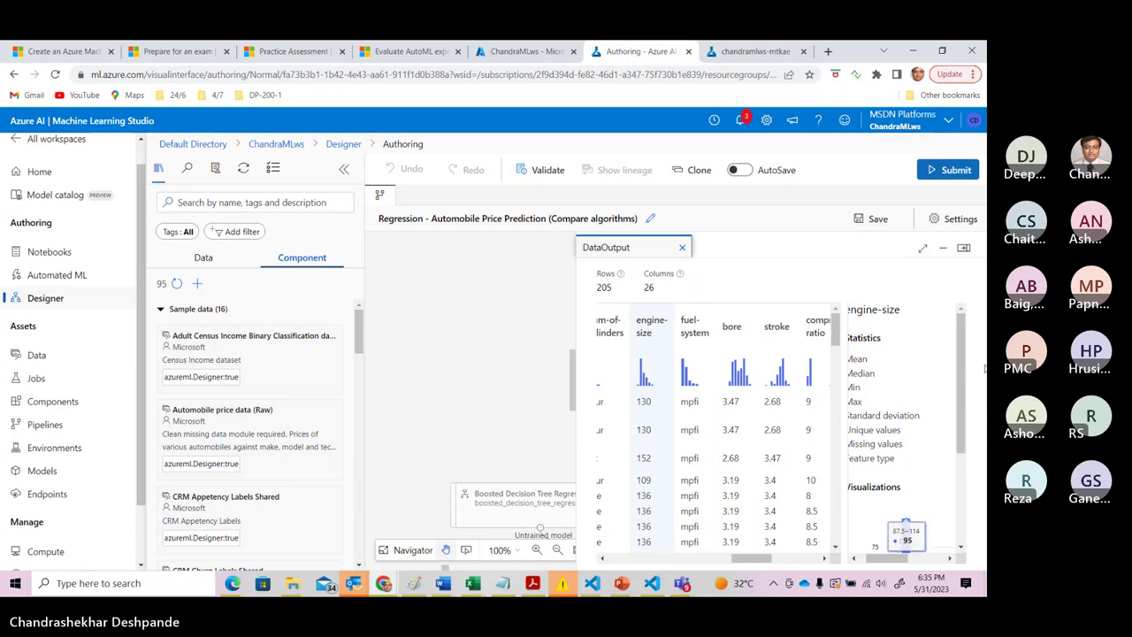
# Examine the engine-size column's statistics and histogram in the automobile dataset preview, and close the preview.
pyautogui.moveTo(965, 361); pyautogui.dragTo(966, 460)
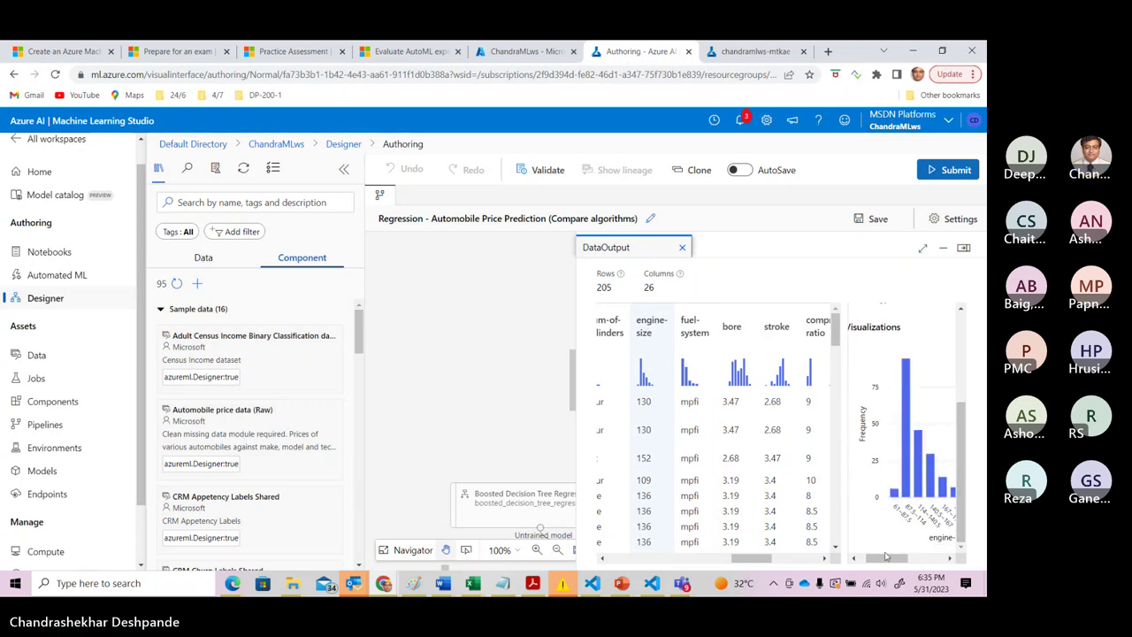
pyautogui.scroll(5, 962, 511)
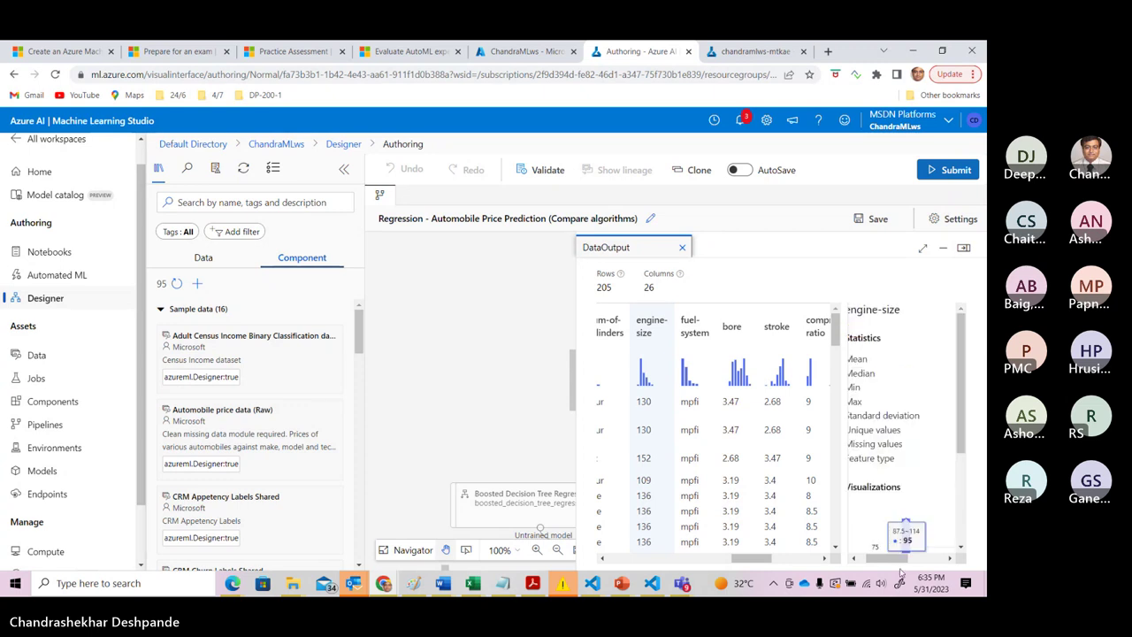
pyautogui.moveTo(909, 558); pyautogui.dragTo(856, 589)
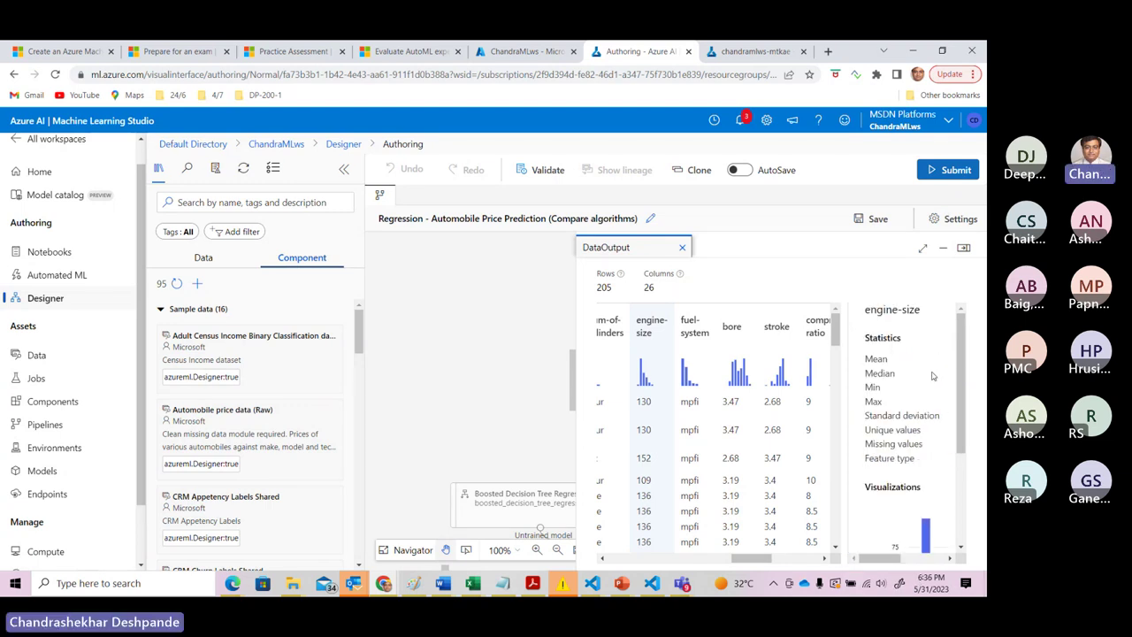
pyautogui.scroll(-3, 956, 375)
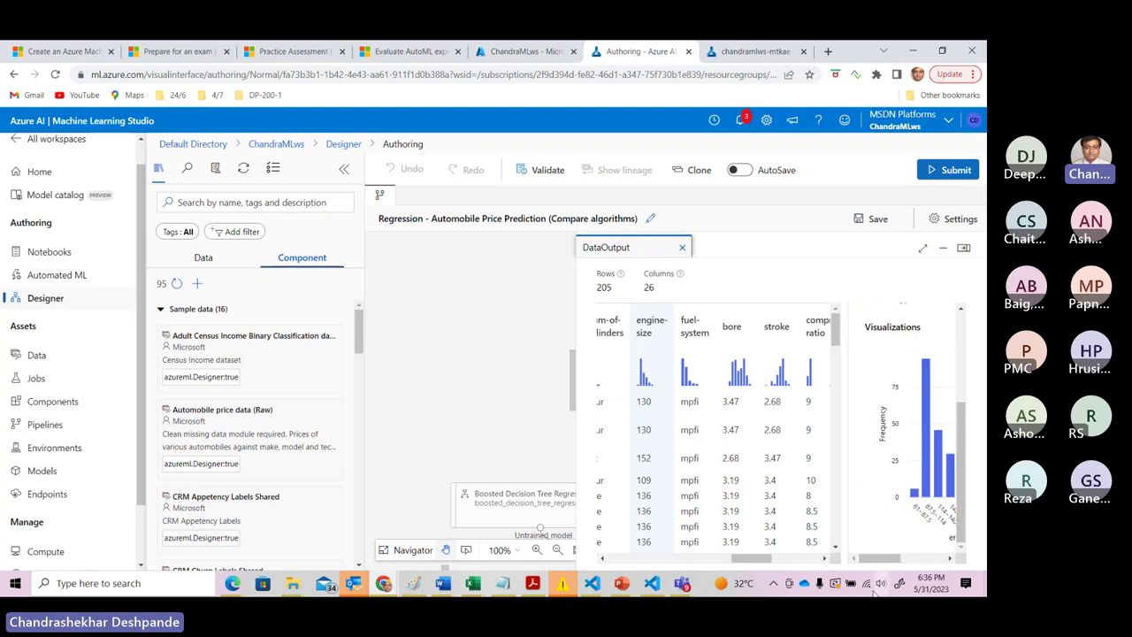
pyautogui.moveTo(876, 558); pyautogui.dragTo(922, 561)
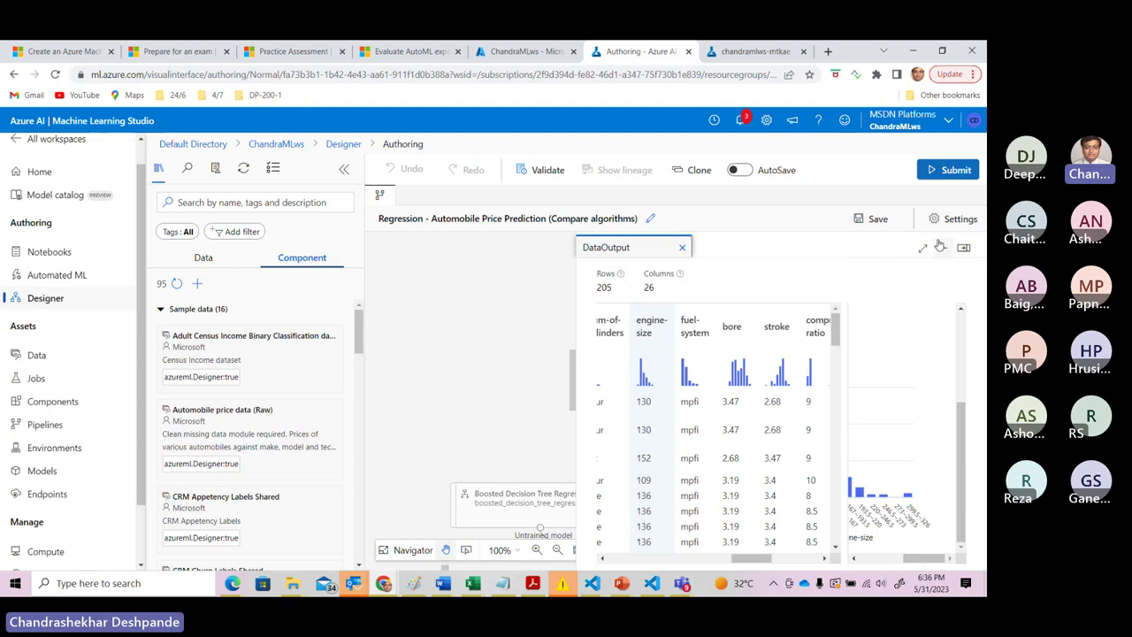
pyautogui.click(964, 251)
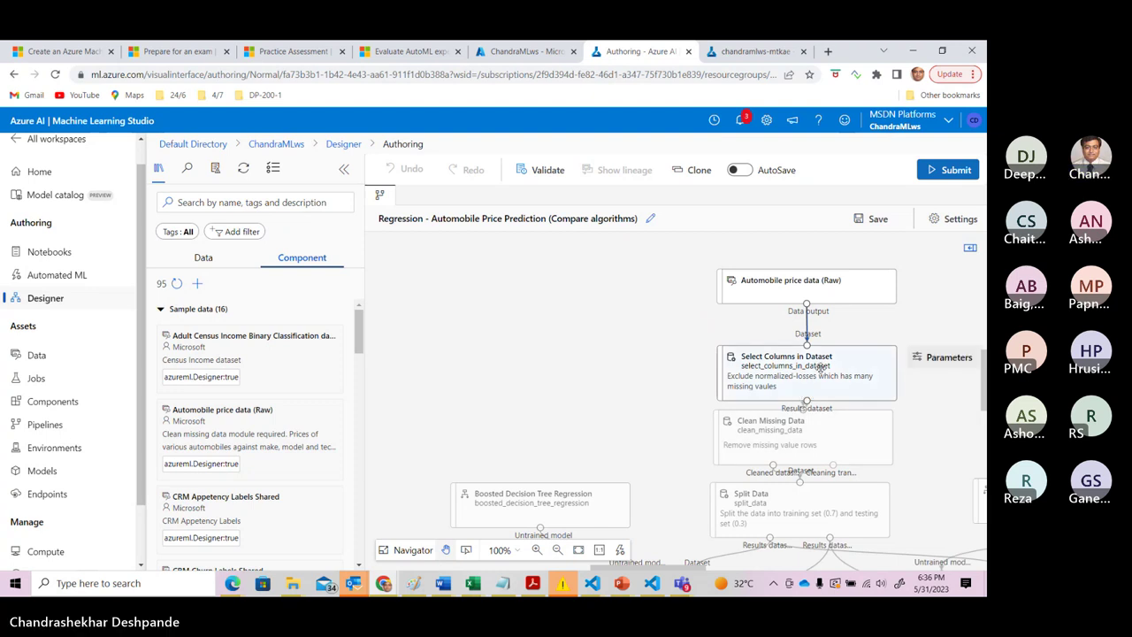
# Open the Select Columns in Dataset component's settings and review which column name is excluded.
pyautogui.click(812, 376)
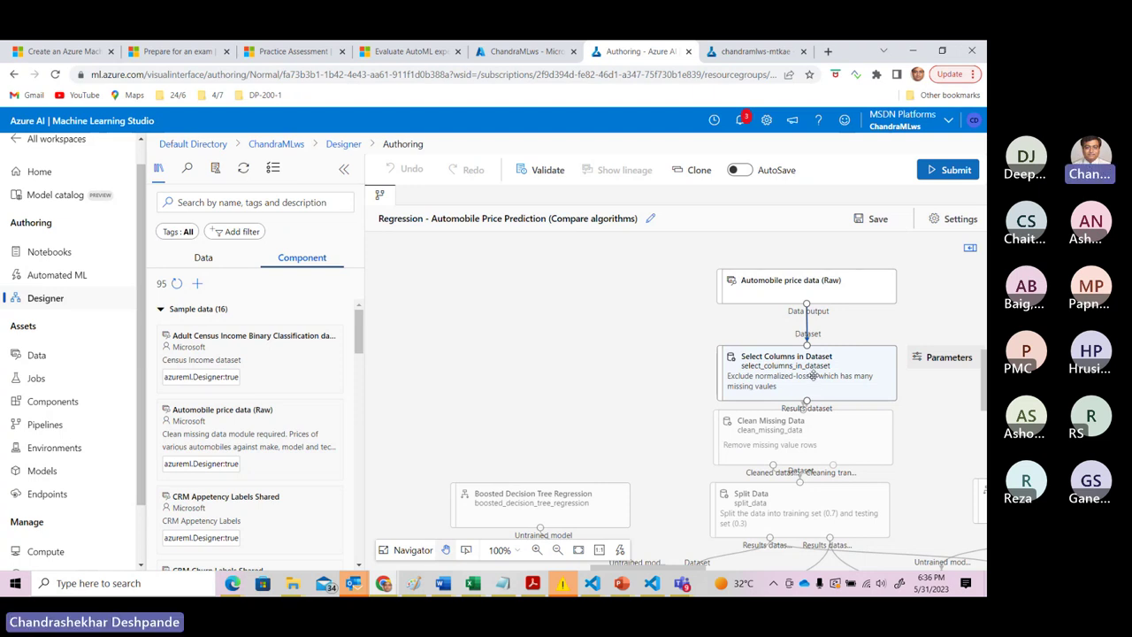
pyautogui.click(812, 376)
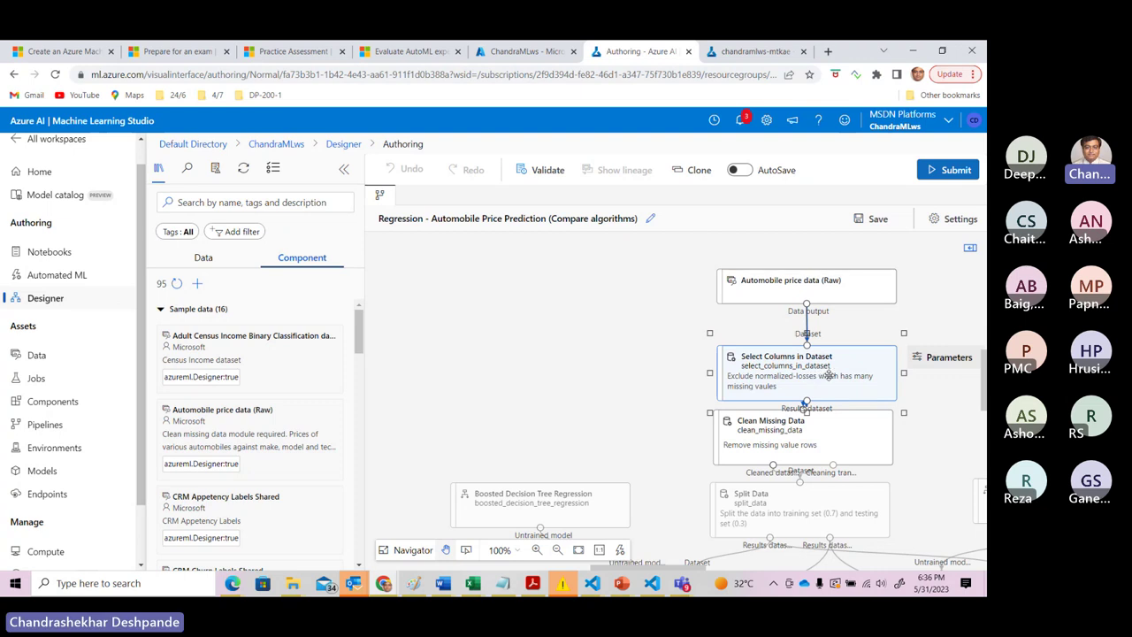
pyautogui.doubleClick(829, 376)
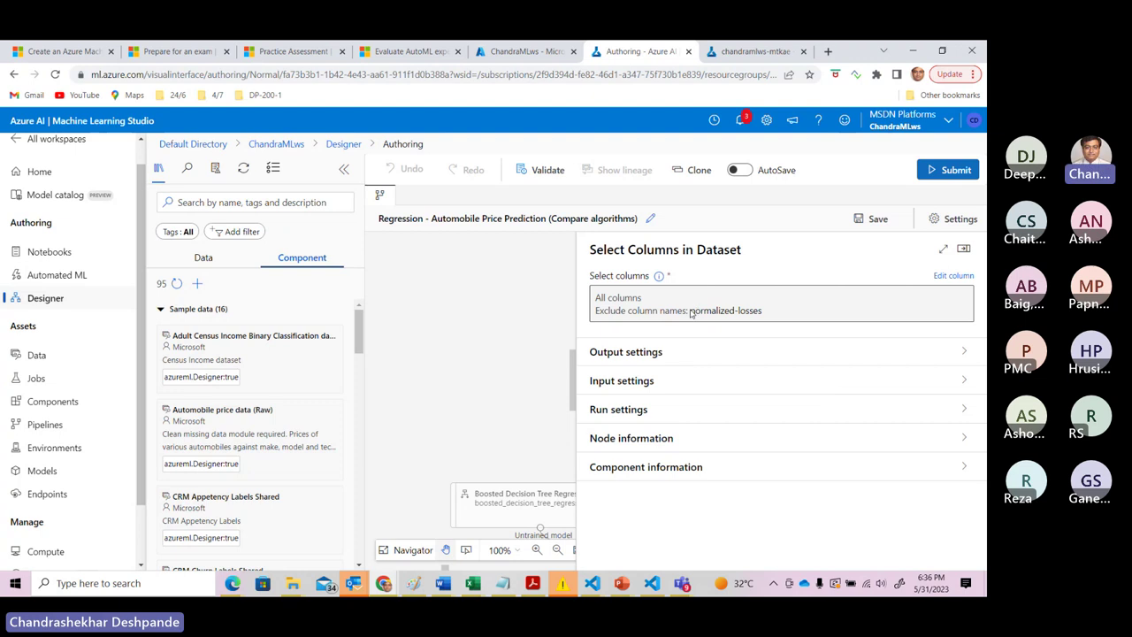
pyautogui.moveTo(690, 311); pyautogui.dragTo(764, 317)
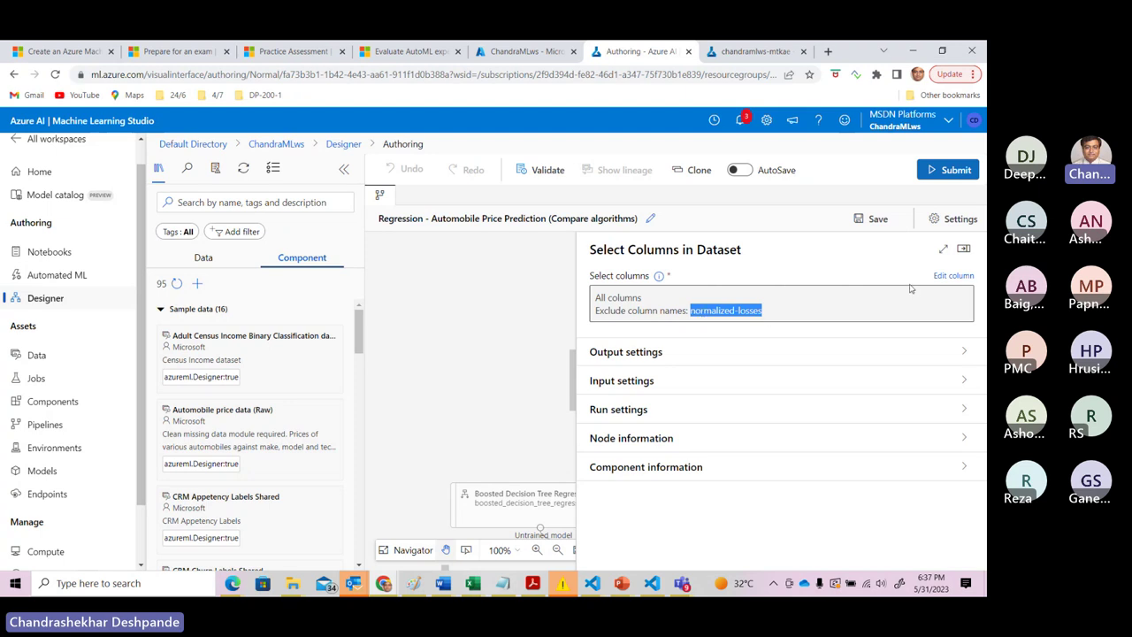
# Inspect the column selection rules and the available column names, and close the rules and component settings without saving.
pyautogui.click(952, 276)
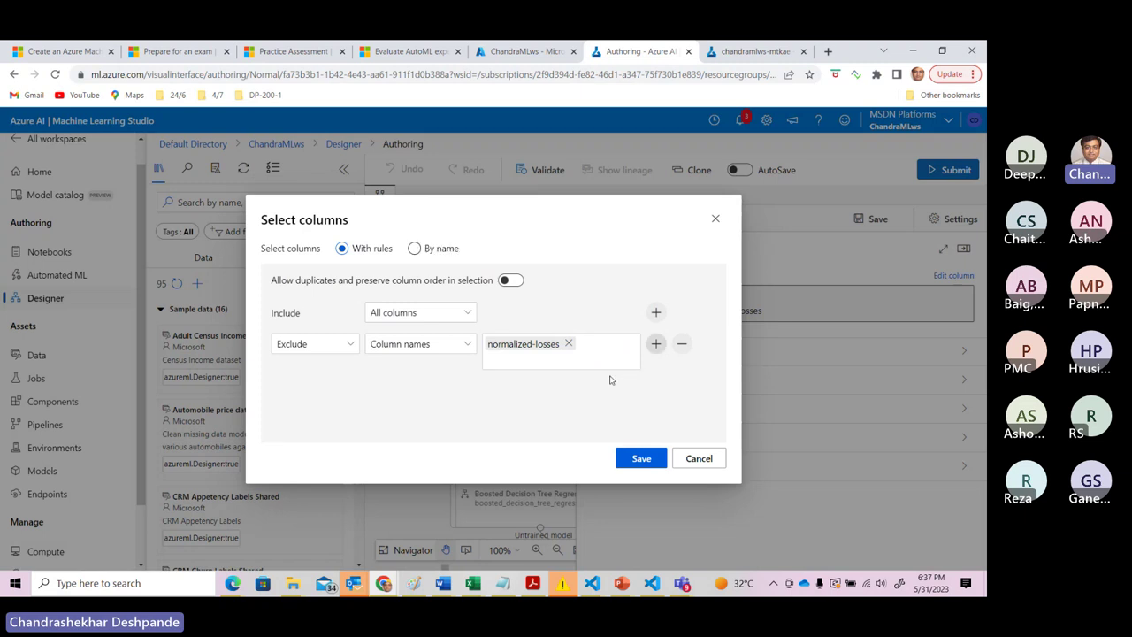
pyautogui.click(548, 356)
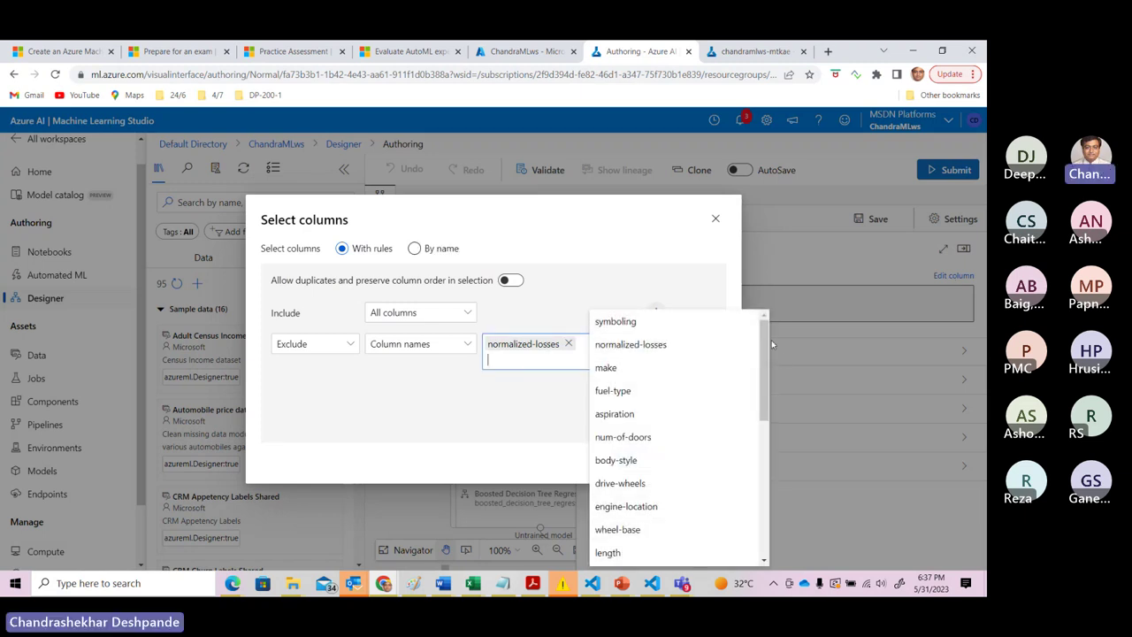
pyautogui.moveTo(772, 339)
pyautogui.mouseDown()
pyautogui.moveTo(773, 474)
pyautogui.moveTo(766, 345)
pyautogui.mouseUp()
pyautogui.click(501, 432)
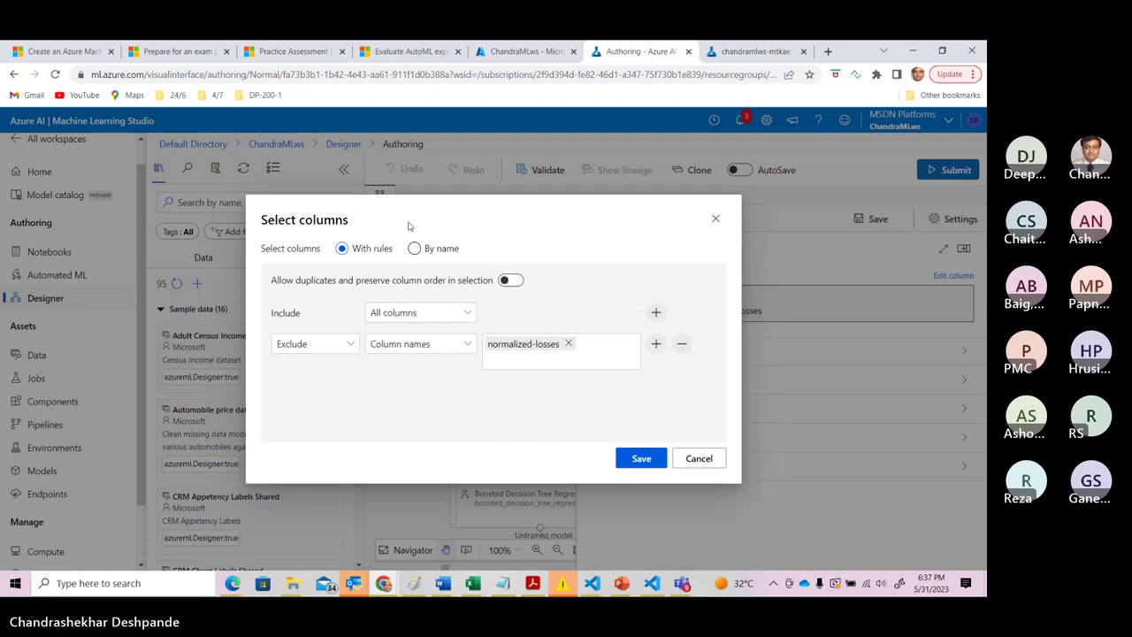
pyautogui.click(717, 220)
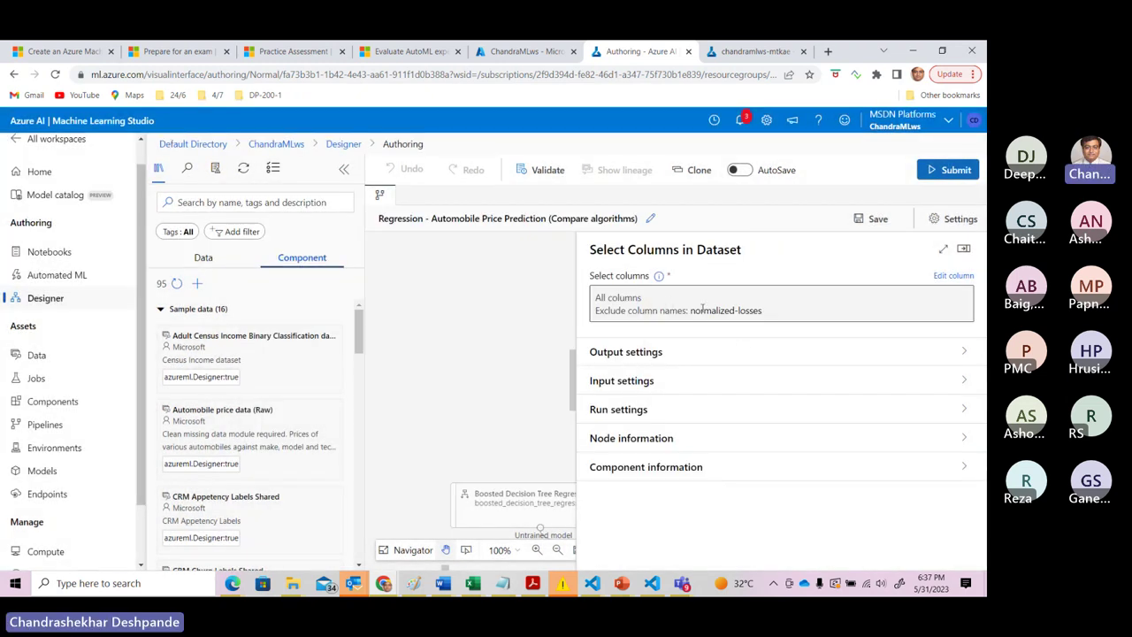
pyautogui.click(965, 250)
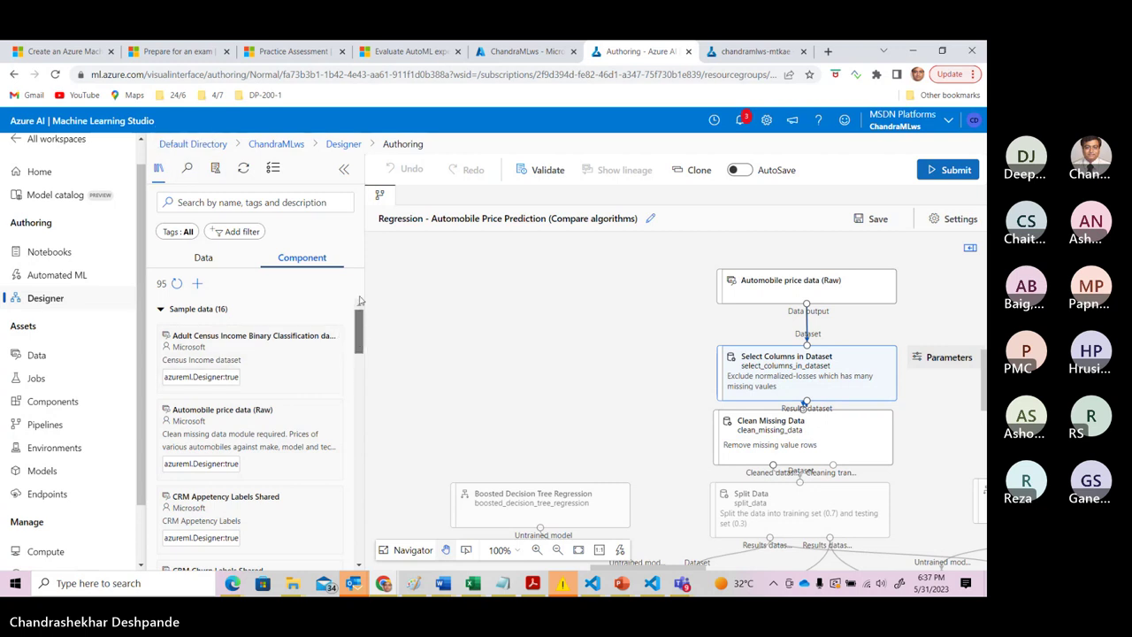
# View the pipeline's outline and its submitted jobs, and return to the component library.
pyautogui.moveTo(360, 336); pyautogui.dragTo(351, 272)
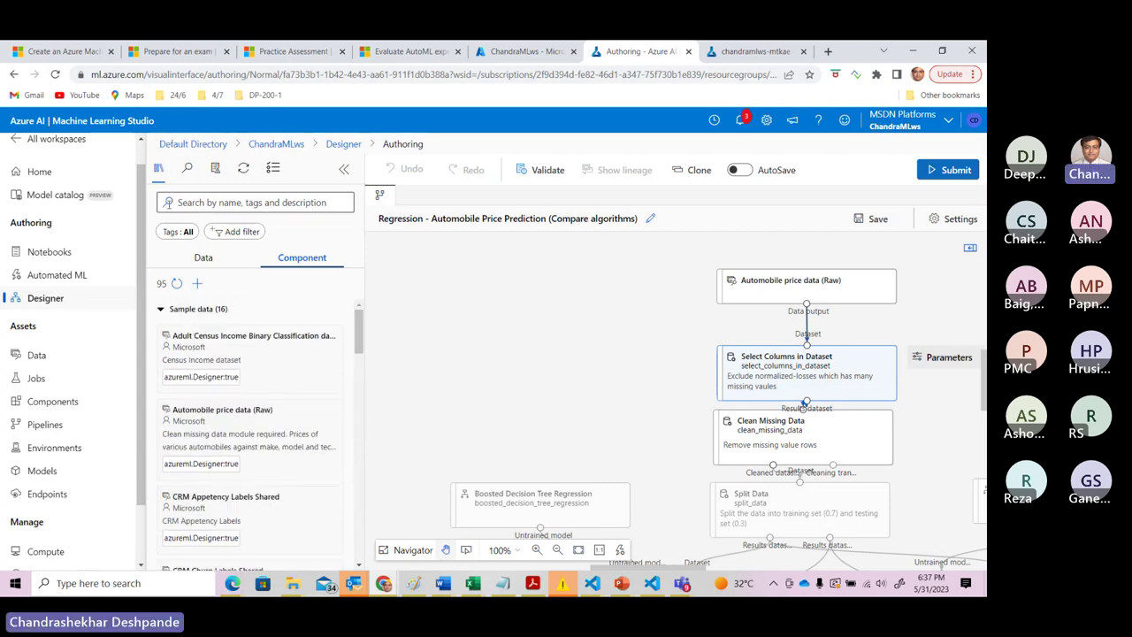
pyautogui.click(187, 170)
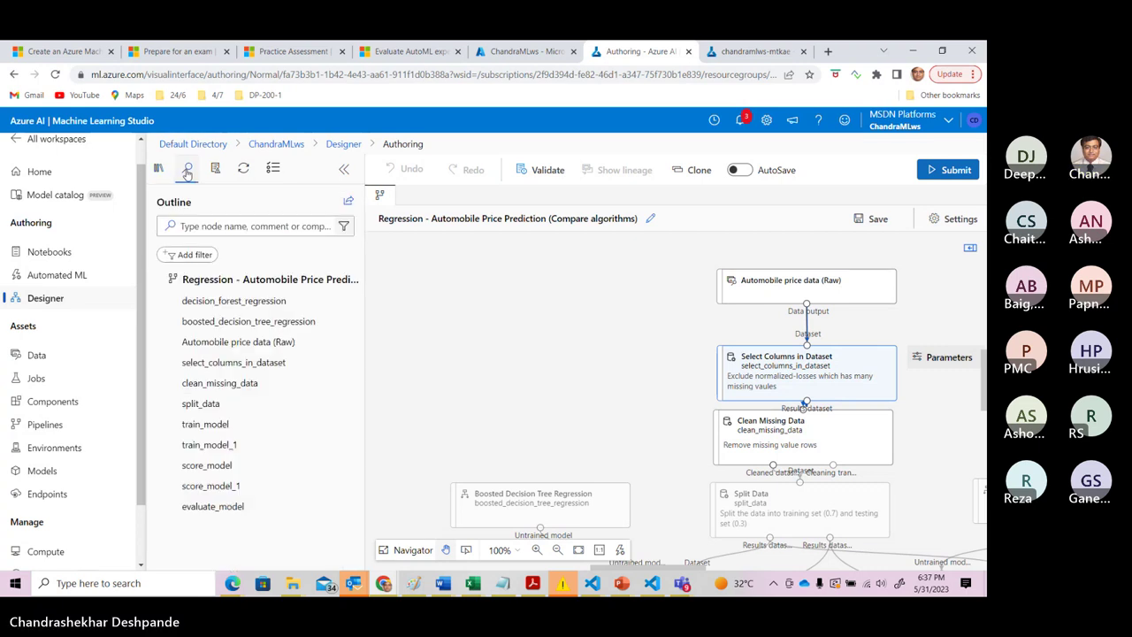
pyautogui.click(274, 169)
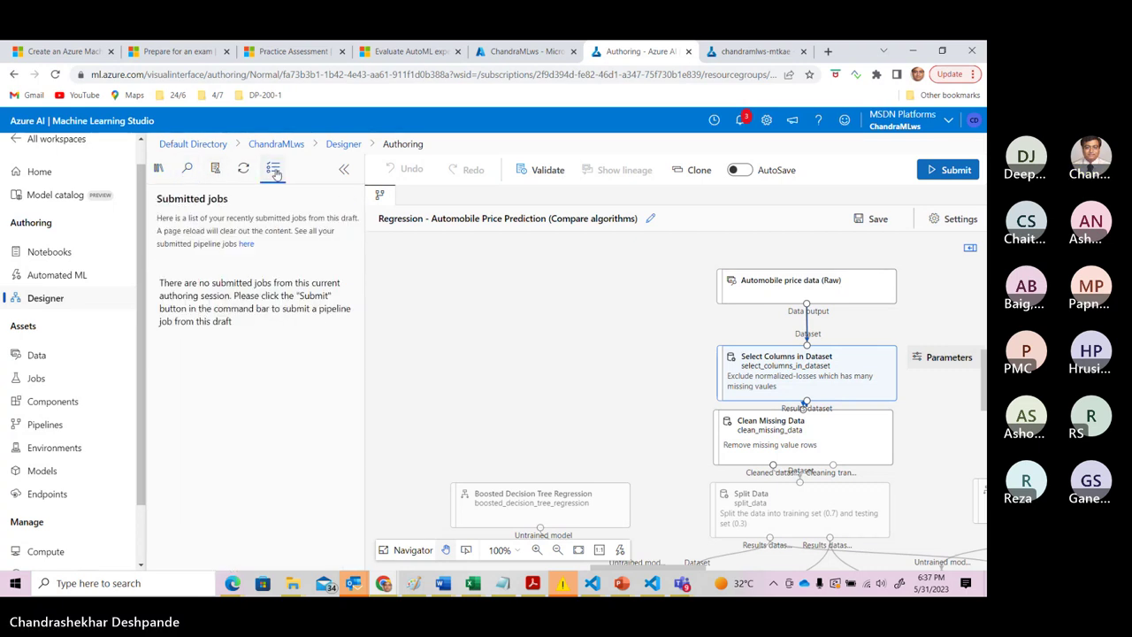
pyautogui.click(159, 170)
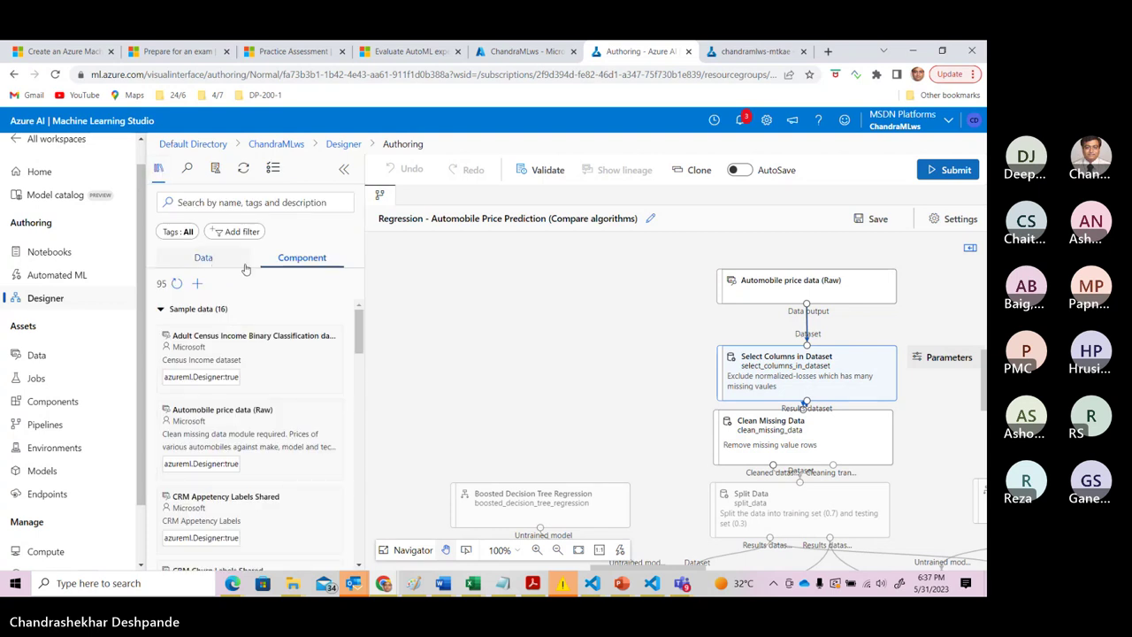
# Collapse the Sample data group and look through the component categories in the library.
pyautogui.click(161, 309)
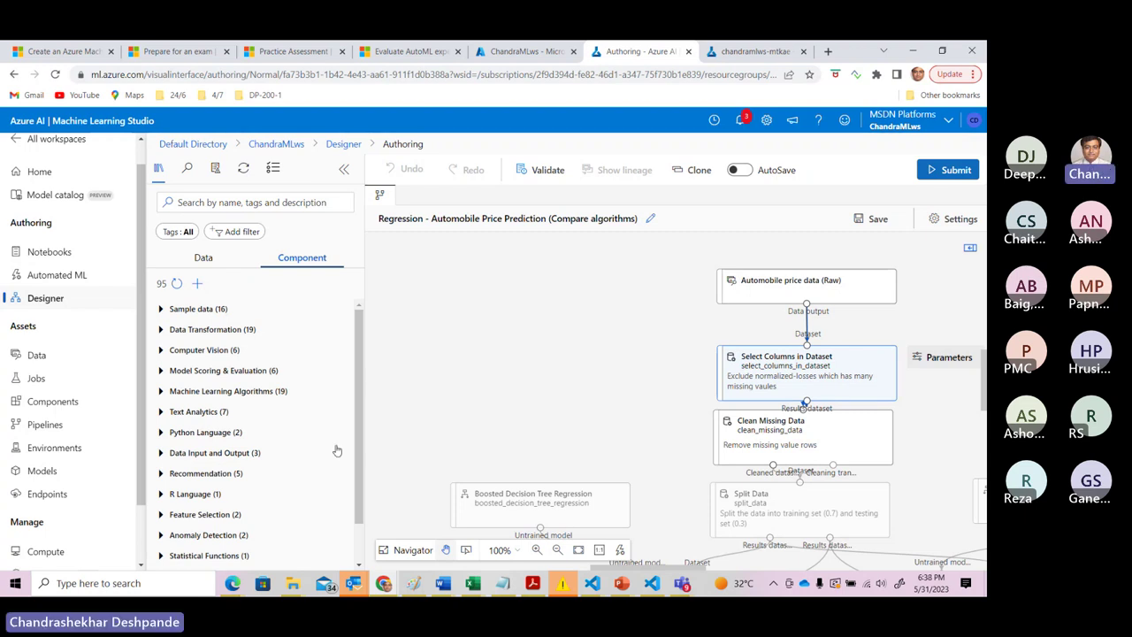
pyautogui.scroll(-1, 359, 436)
pyautogui.scroll(1, 358, 426)
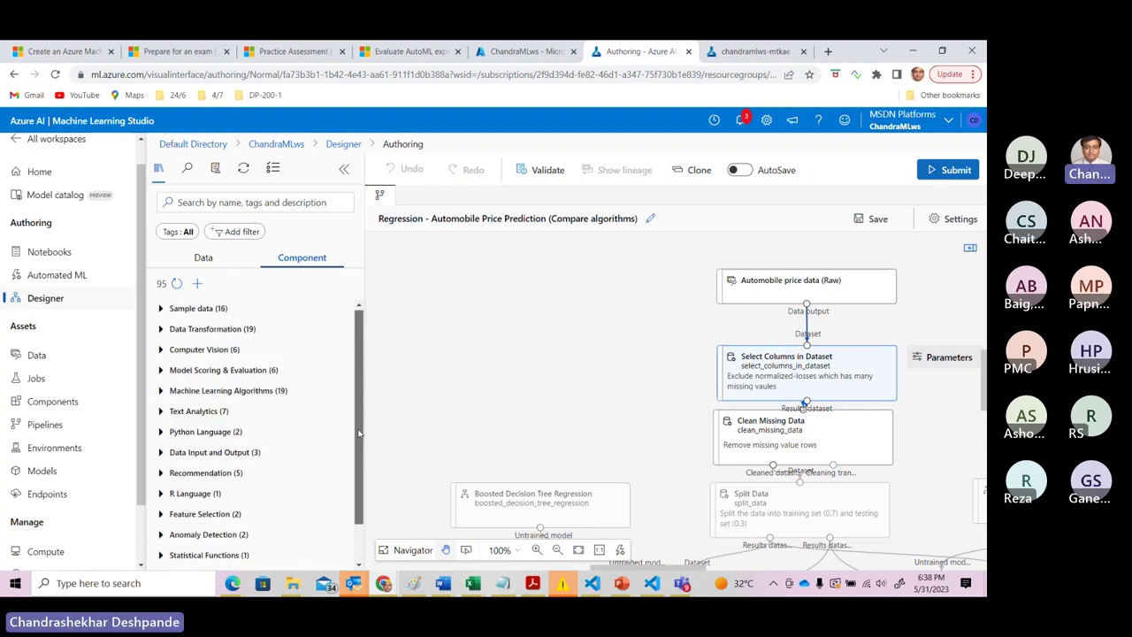
pyautogui.scroll(-2, 357, 414)
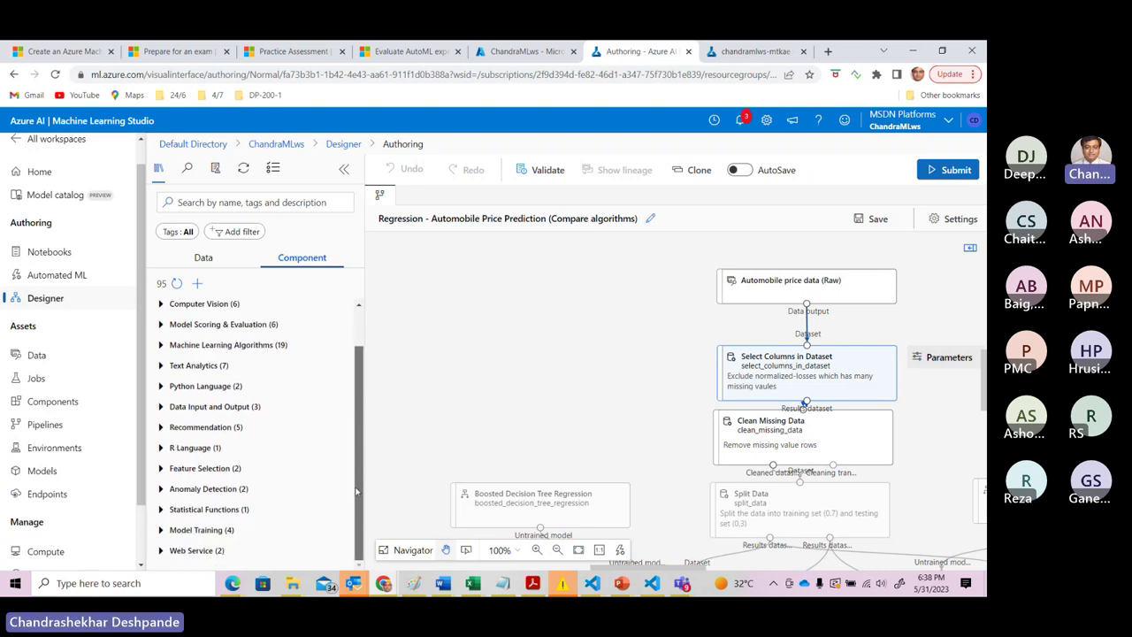
pyautogui.scroll(1, 356, 441)
pyautogui.scroll(1, 357, 441)
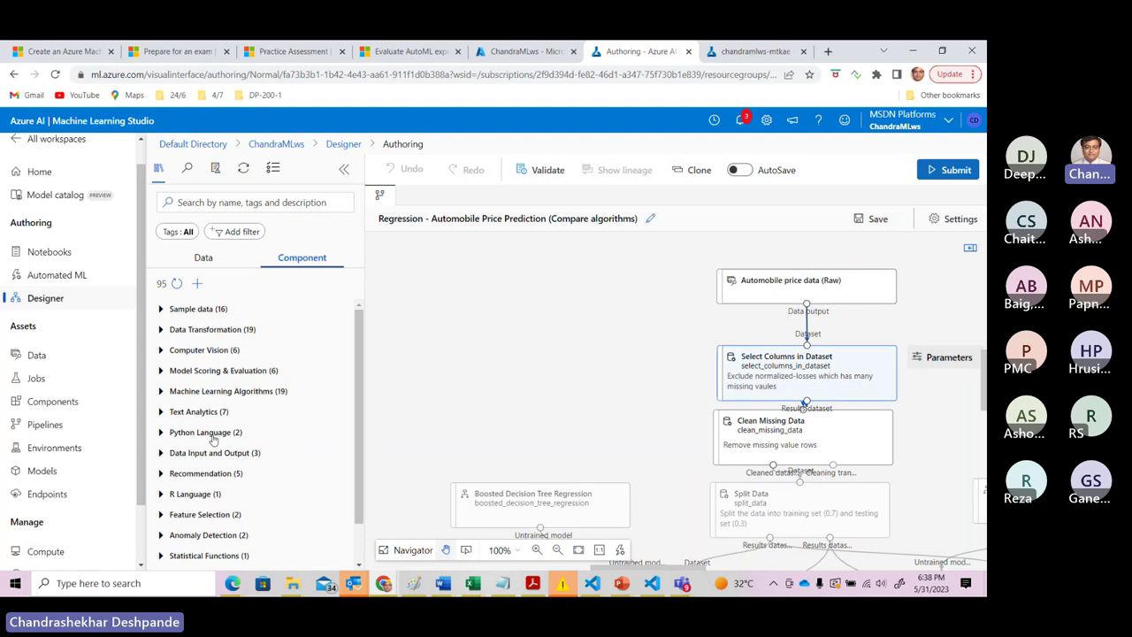
# Expand the Data Transformation category, review its components from Add Columns to Select Columns in Dataset, and collapse the category.
pyautogui.click(162, 330)
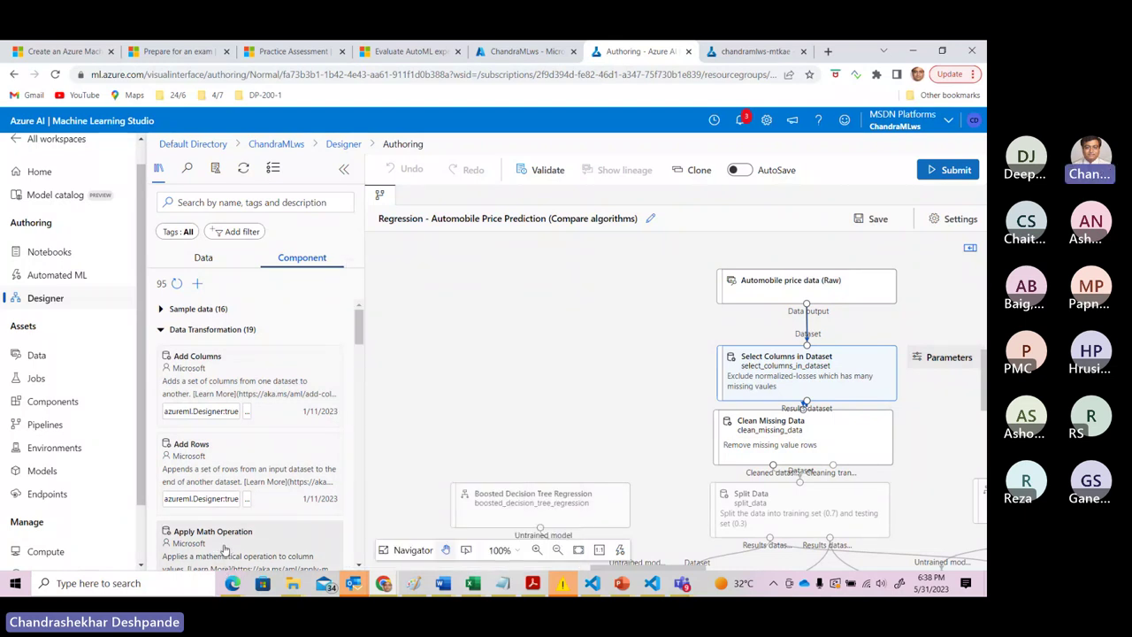
pyautogui.moveTo(225, 550)
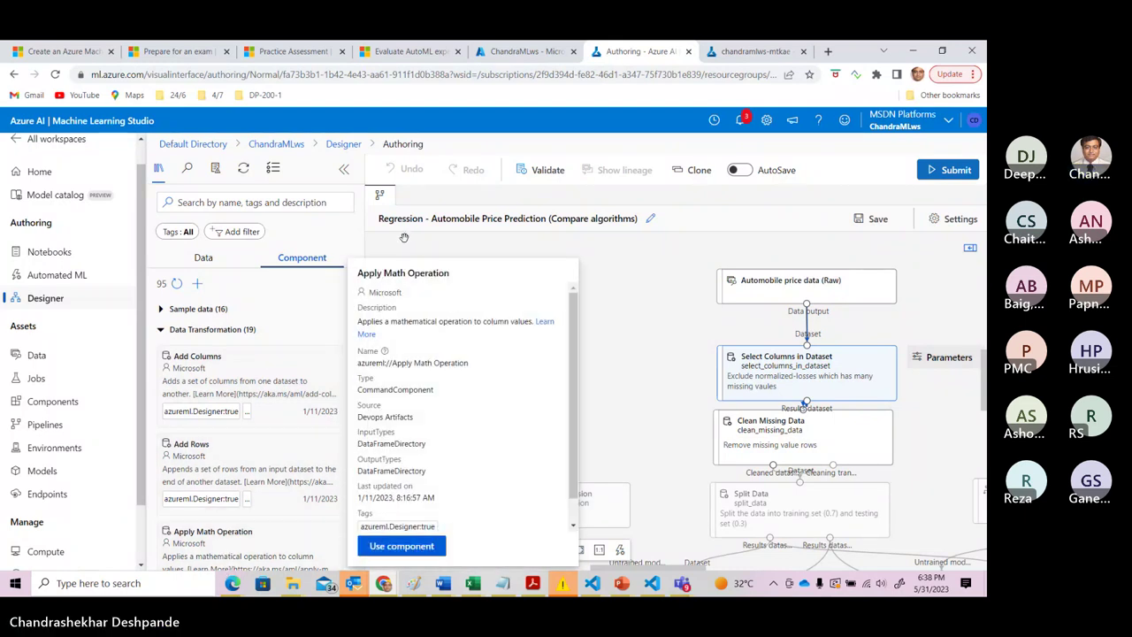
pyautogui.scroll(-3, 238, 404)
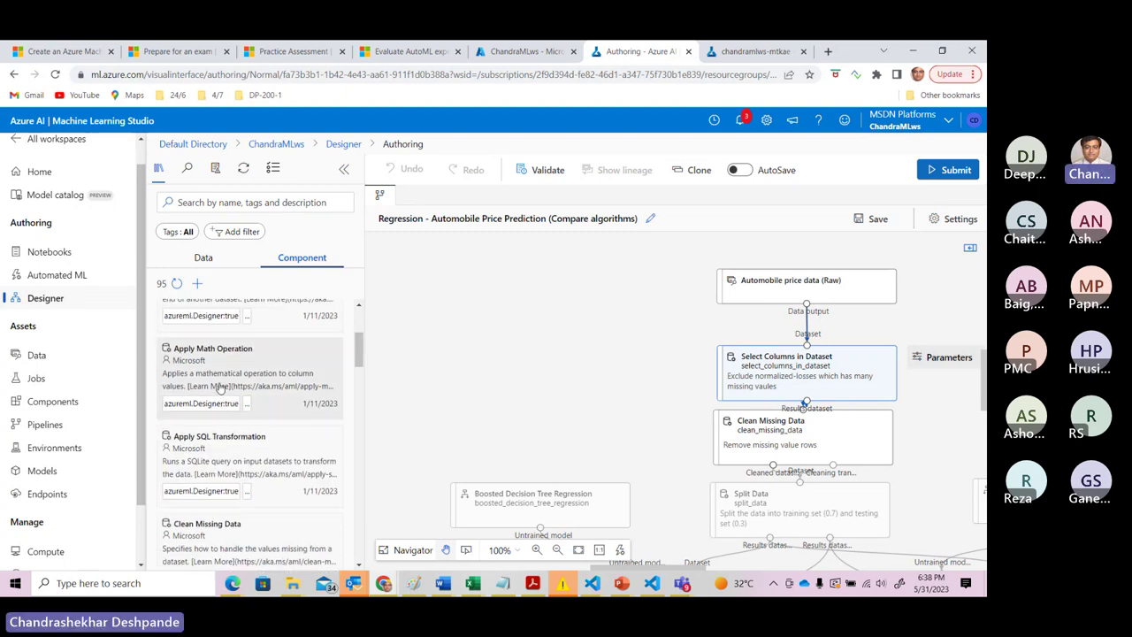
pyautogui.moveTo(219, 386)
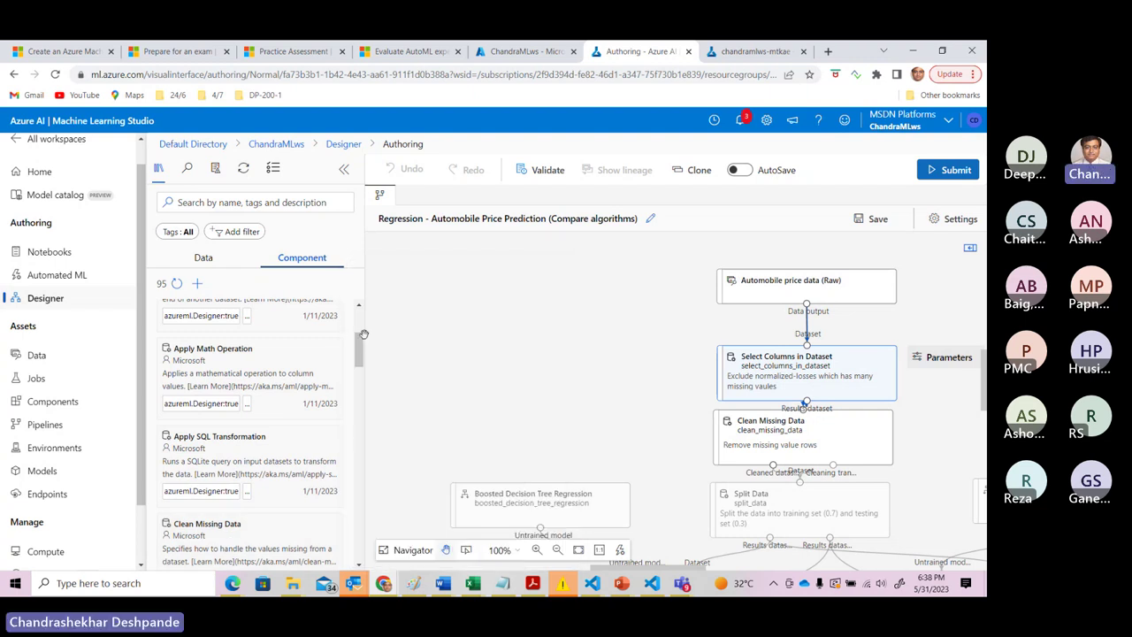
pyautogui.moveTo(360, 350); pyautogui.dragTo(360, 371)
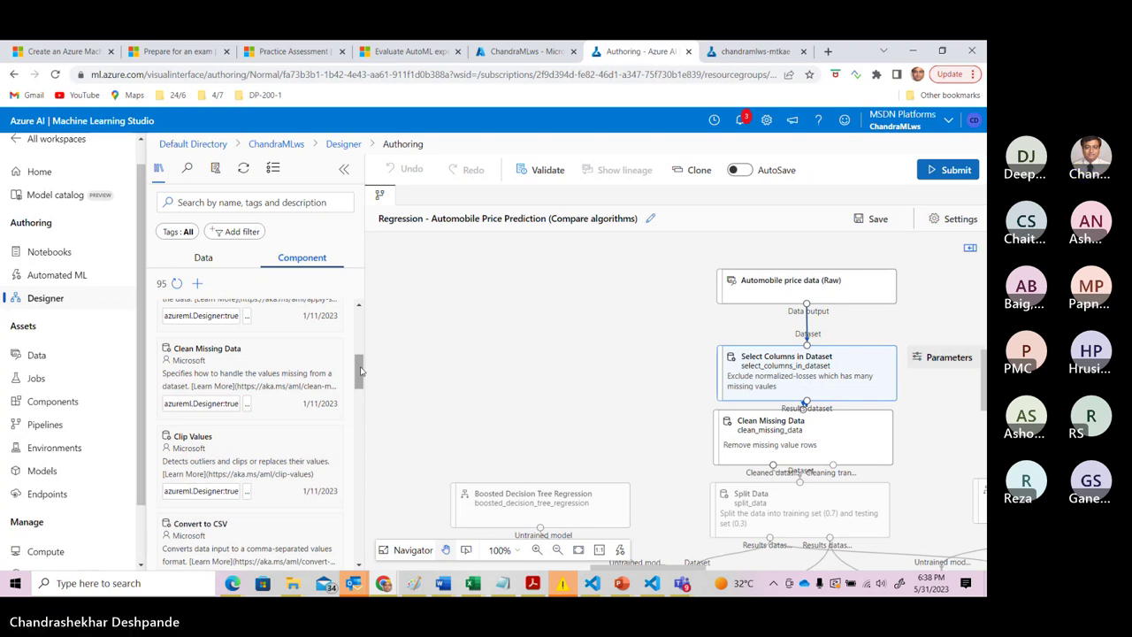
pyautogui.moveTo(213, 363)
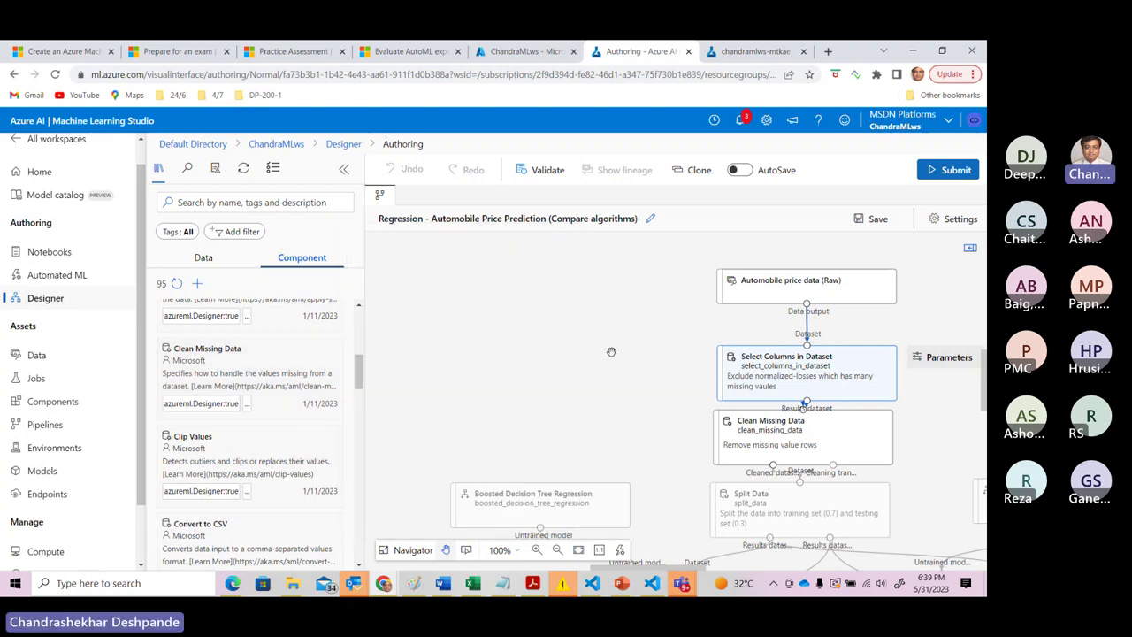
pyautogui.moveTo(359, 376); pyautogui.dragTo(360, 452)
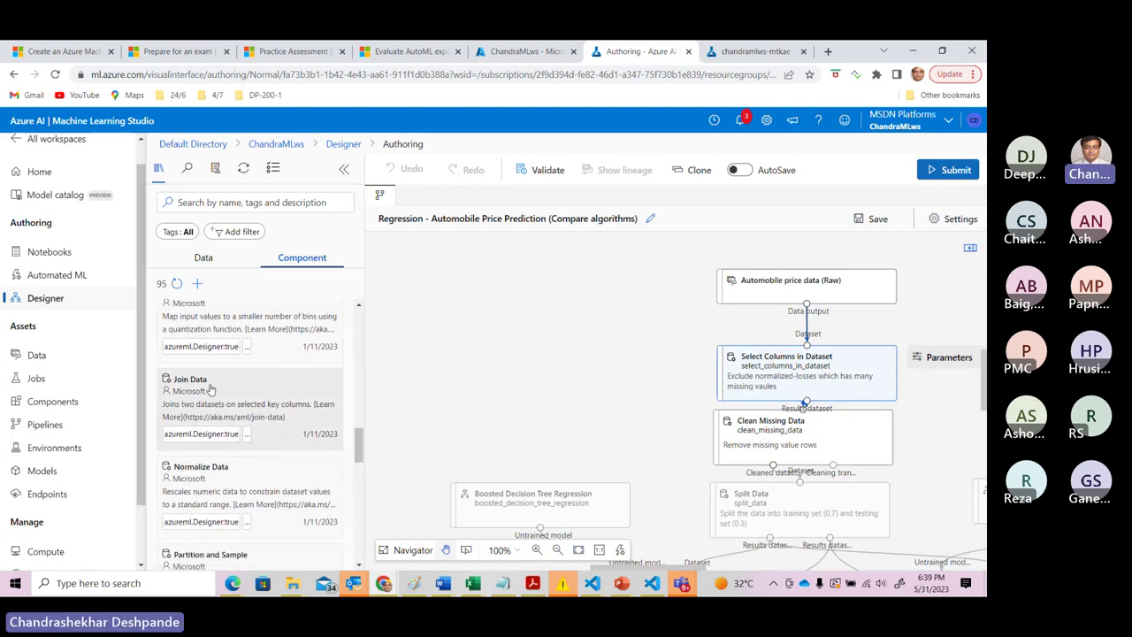
pyautogui.moveTo(211, 389)
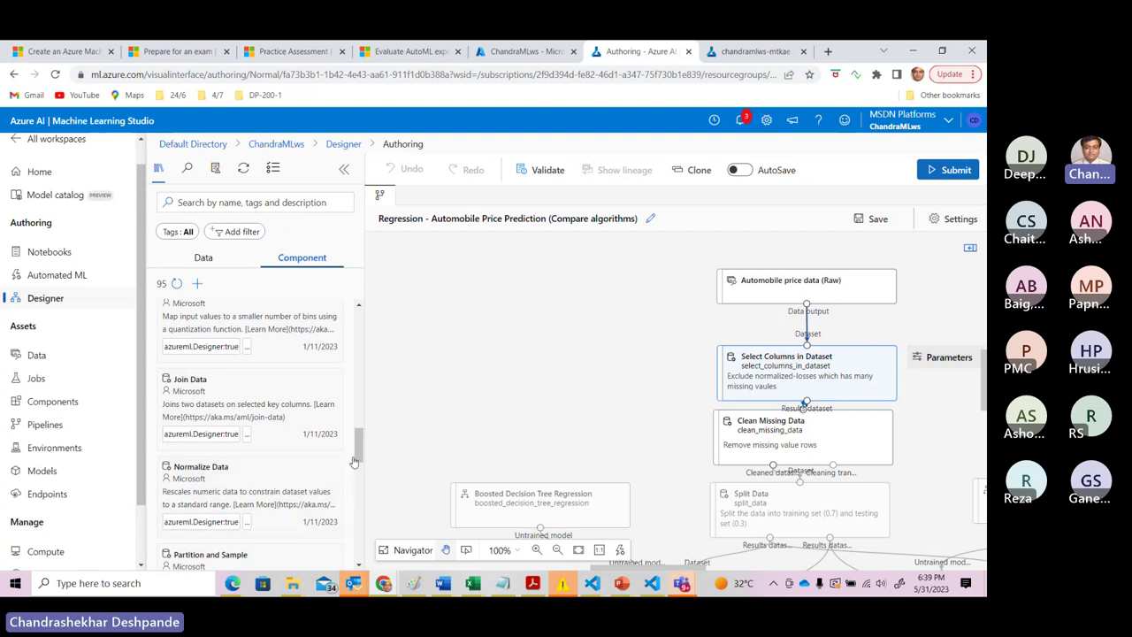
pyautogui.moveTo(360, 452); pyautogui.dragTo(360, 482)
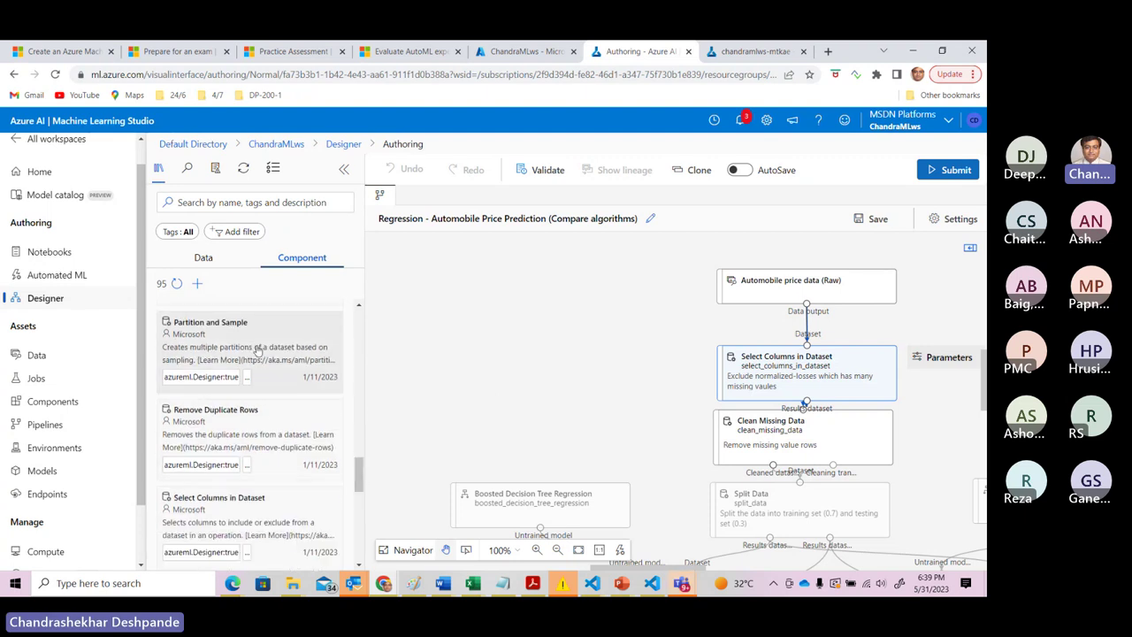
pyautogui.moveTo(213, 348)
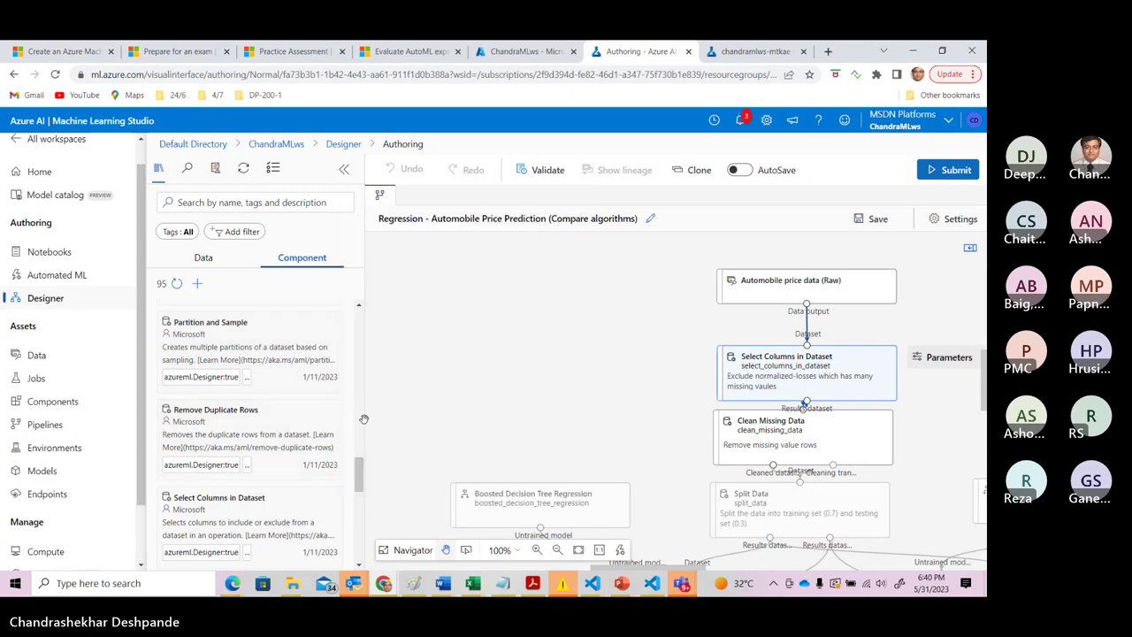
pyautogui.moveTo(360, 474); pyautogui.dragTo(354, 311)
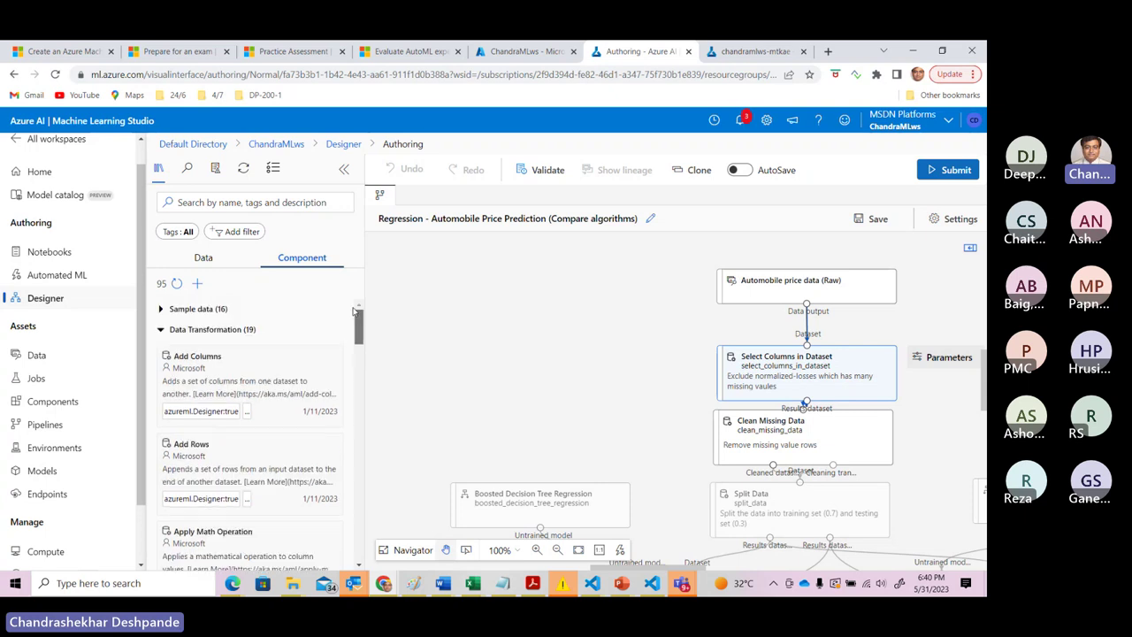
pyautogui.click(161, 330)
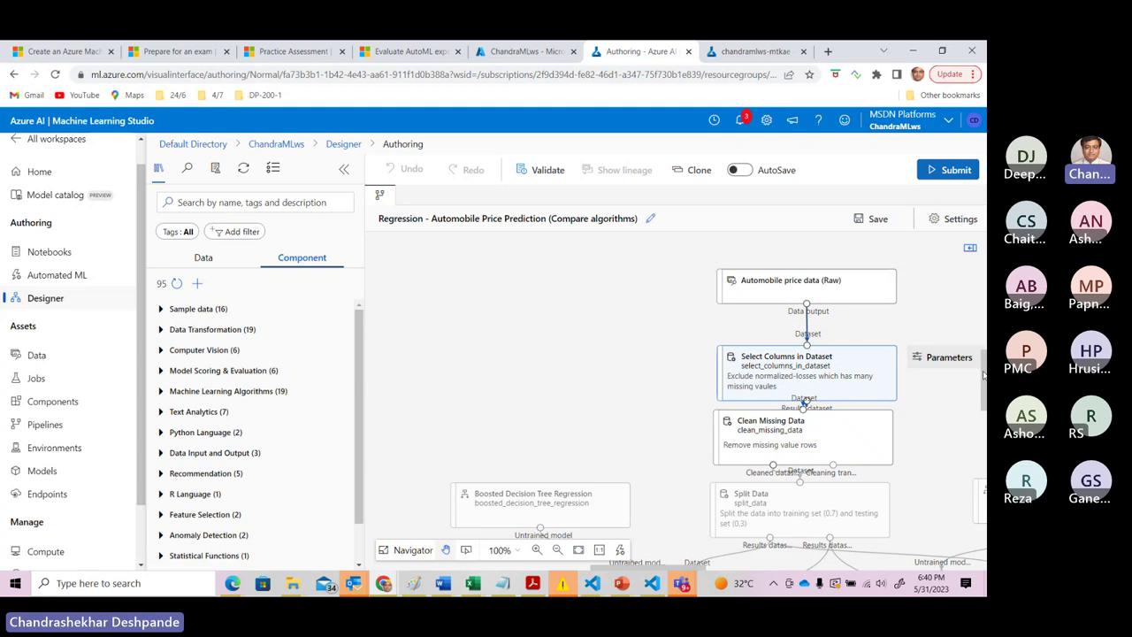
# Switch to the Microsoft Teams meeting window, read the newest messages in the meeting chat, and return to the pipeline designer.
pyautogui.moveTo(785, 468); pyautogui.dragTo(700, 388)
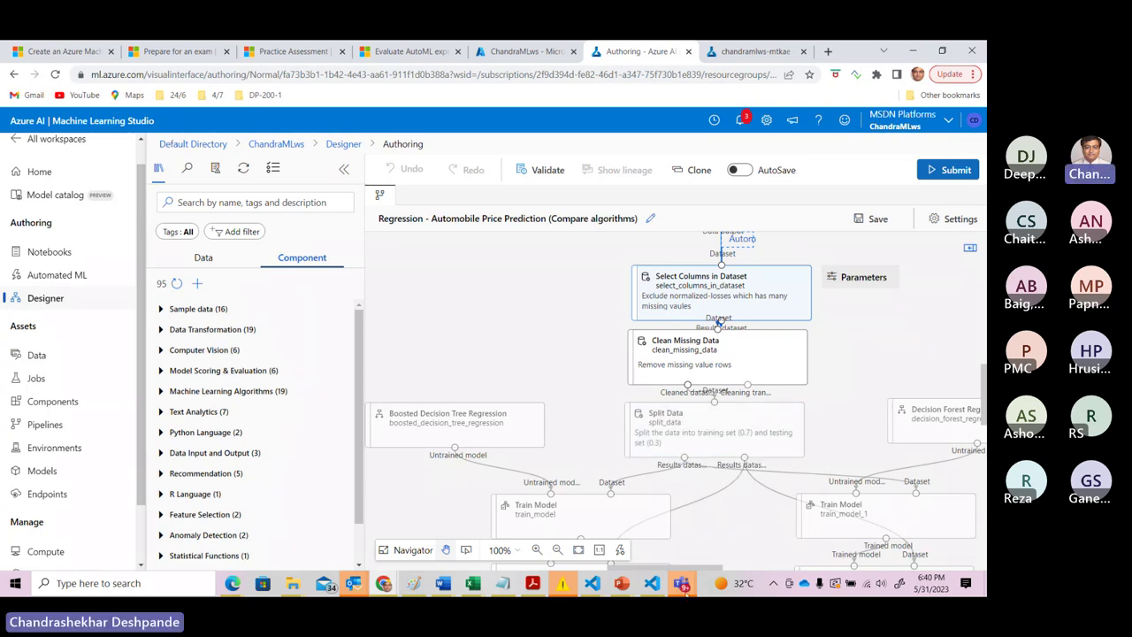
pyautogui.moveTo(684, 586)
pyautogui.click(699, 464)
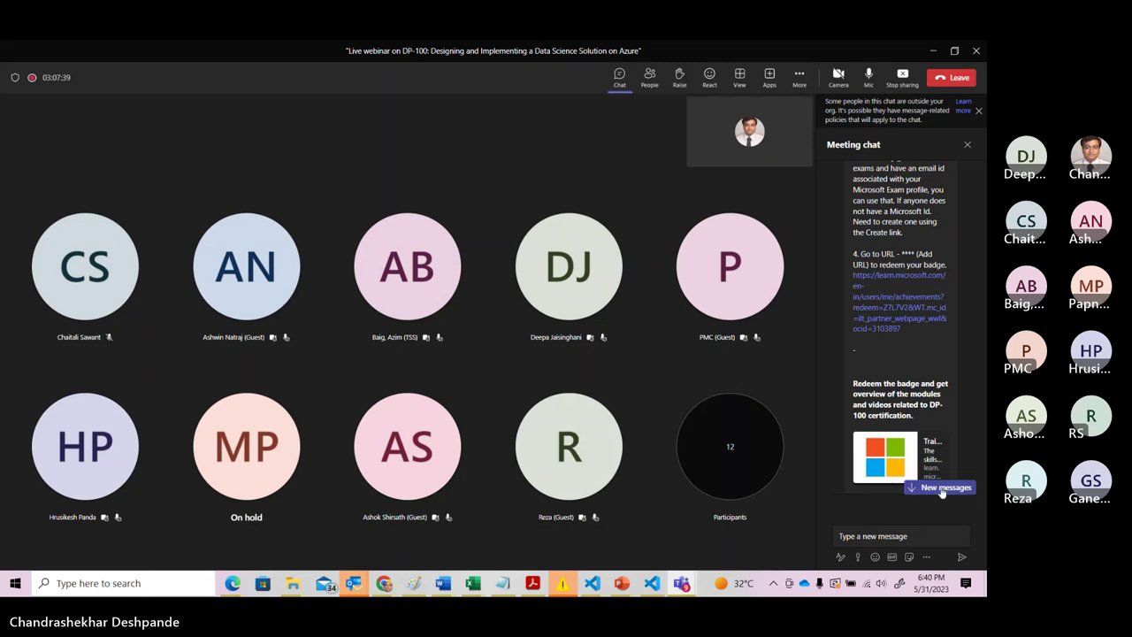
pyautogui.click(943, 488)
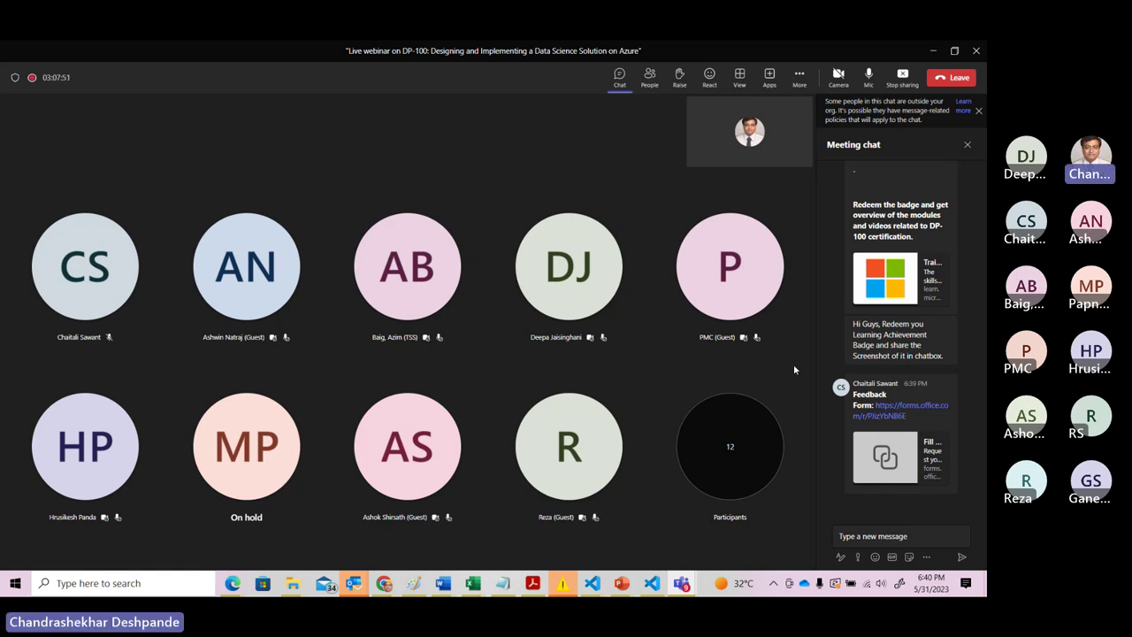
pyautogui.click(936, 53)
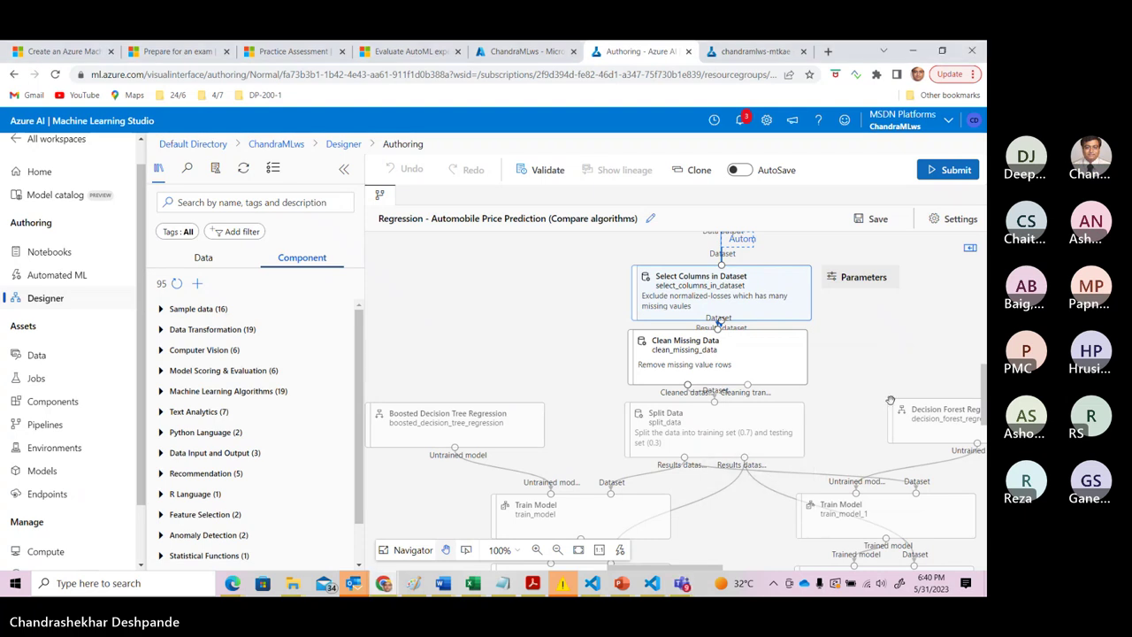
# Open the Split Data component's settings, review its splitting mode, row fraction and randomization options, and close the settings.
pyautogui.scroll(-3, 719, 321)
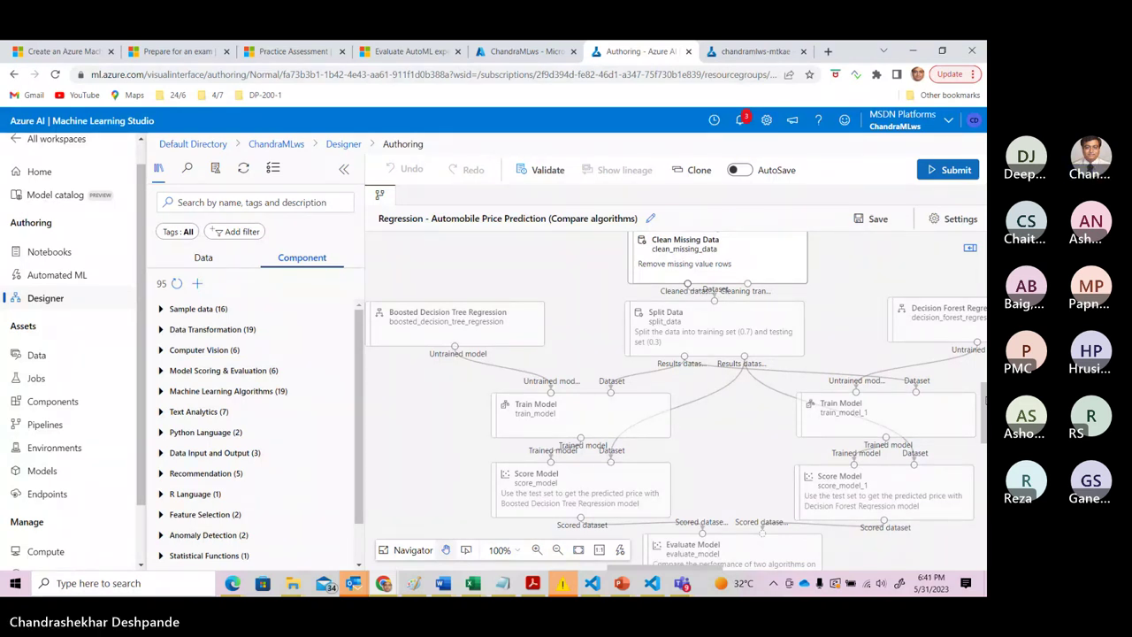
pyautogui.click(674, 328)
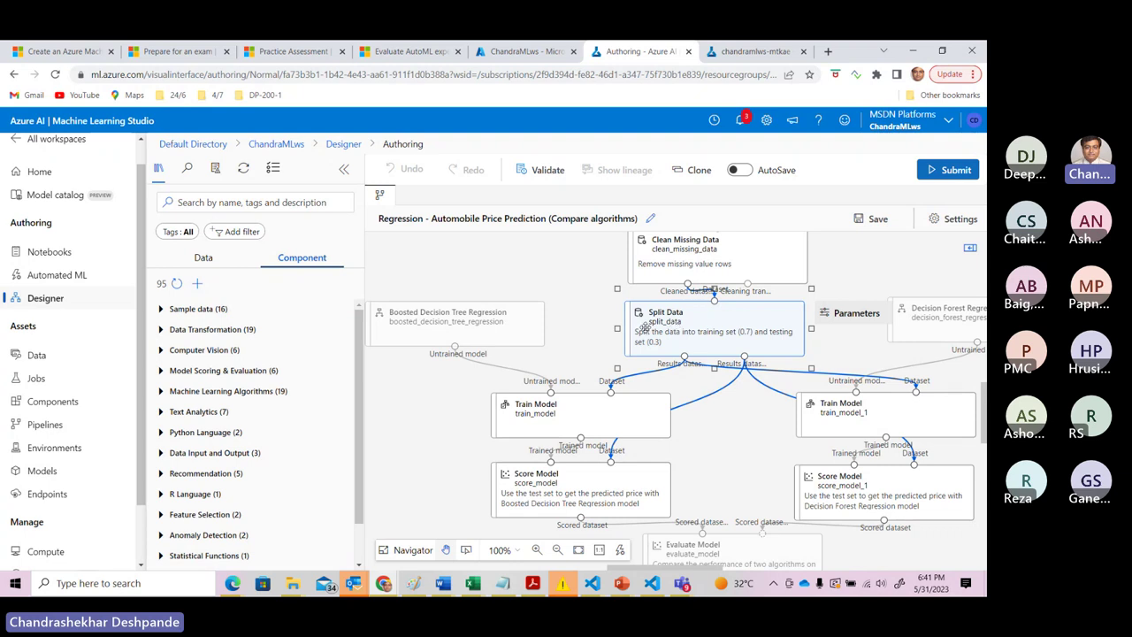
pyautogui.doubleClick(695, 329)
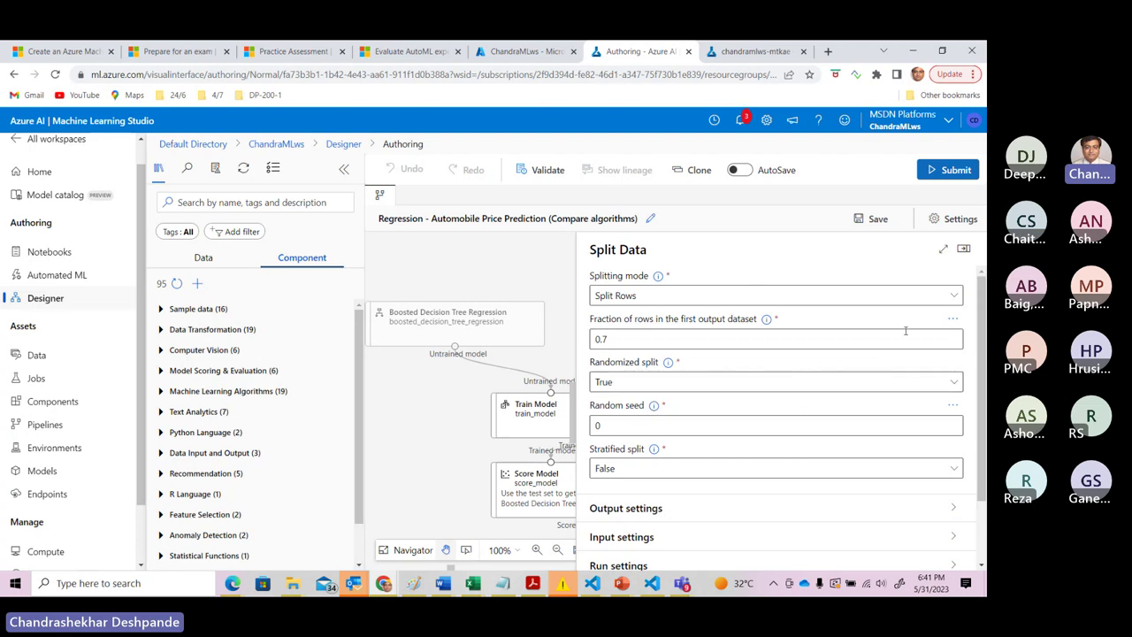
pyautogui.click(965, 250)
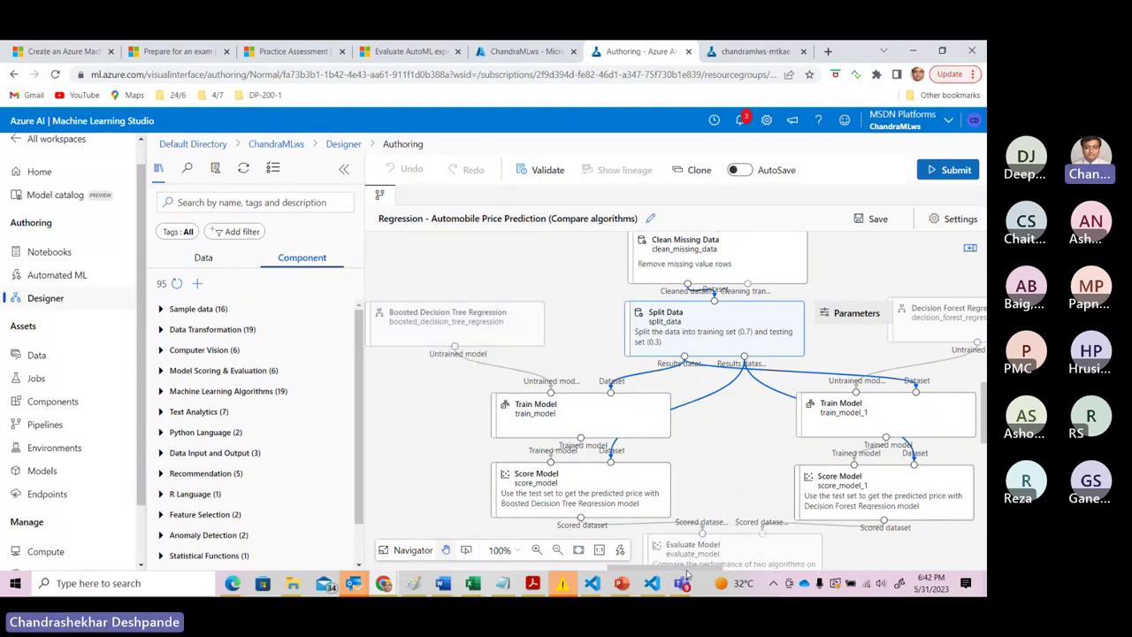
# Review the Boosted Decision Tree Regression component's settings, close them, and open the Decision Forest Regression component's settings.
pyautogui.hscroll(3, 780, 322)
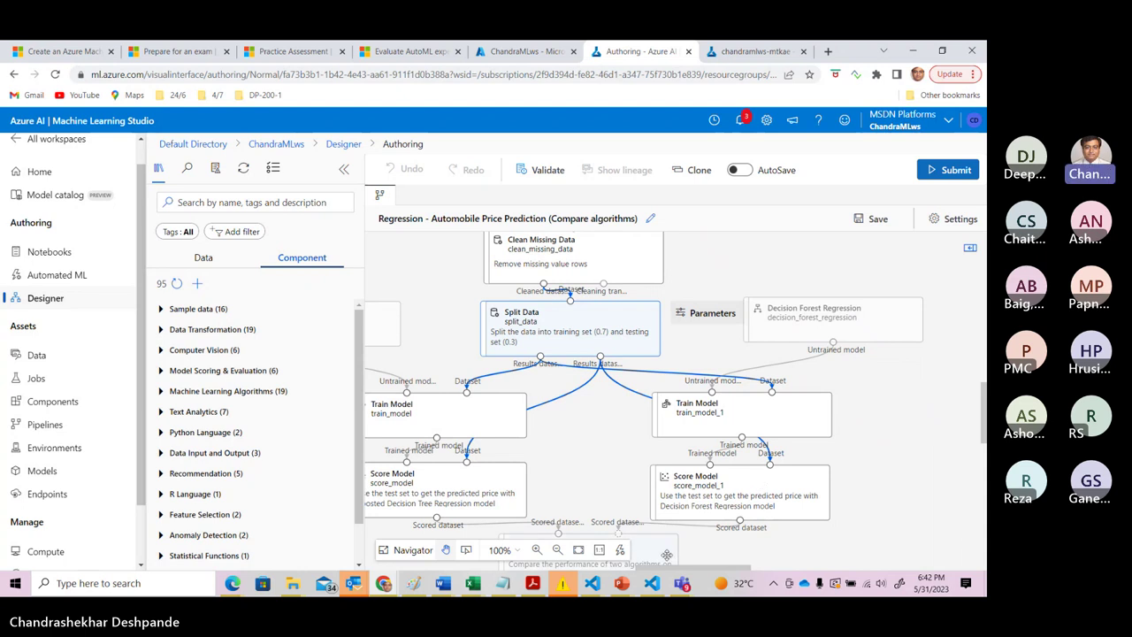
pyautogui.hscroll(-3, 690, 571)
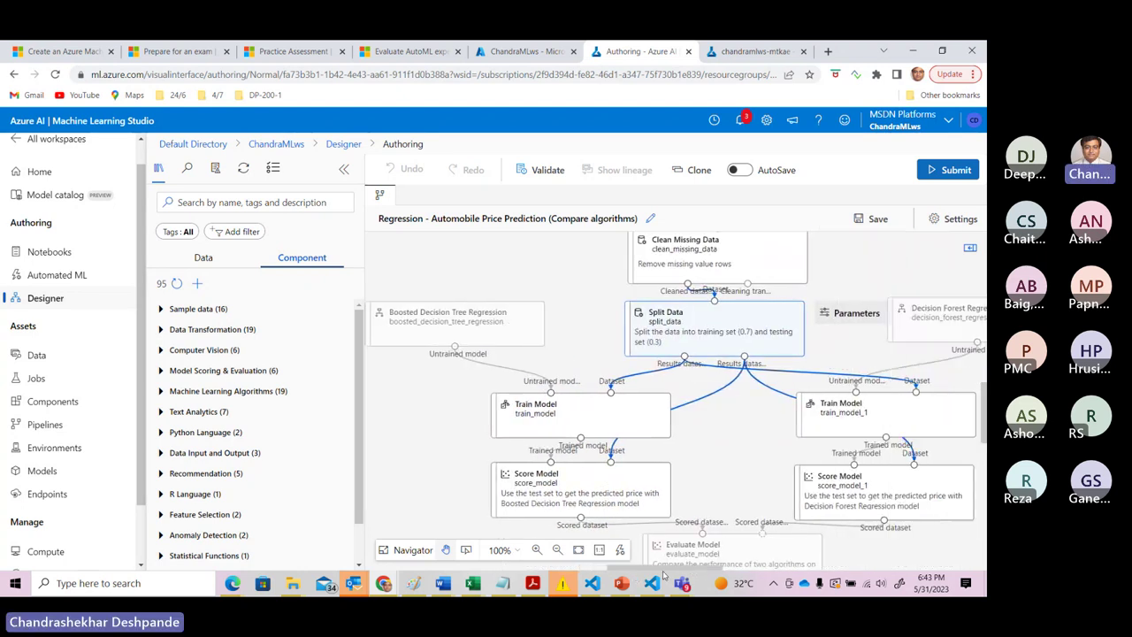
pyautogui.click(478, 322)
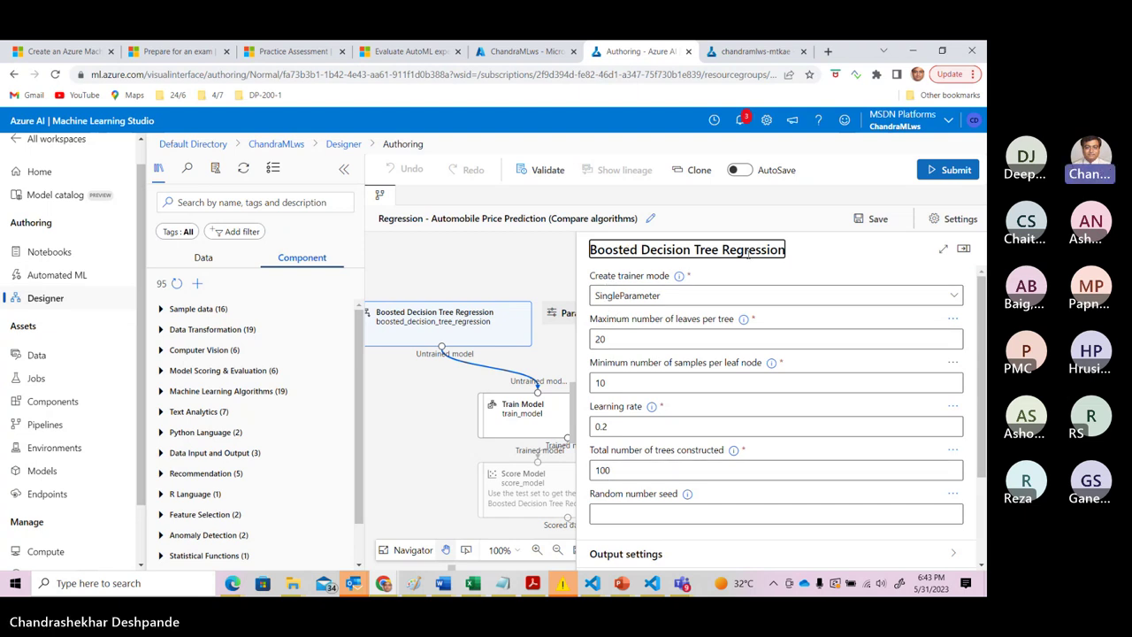
pyautogui.click(966, 250)
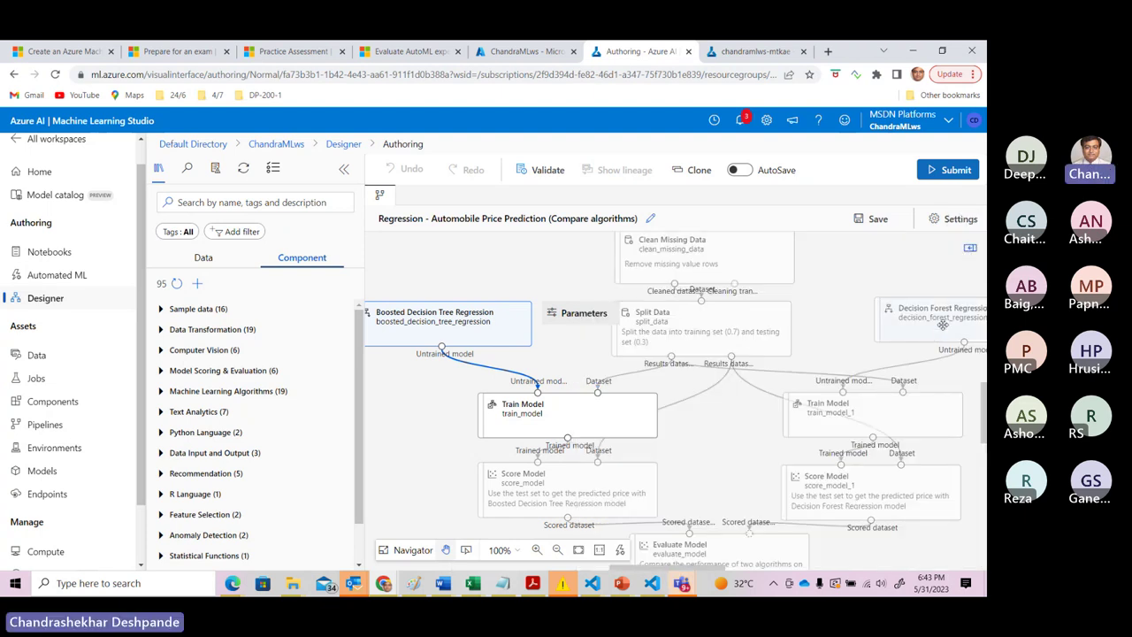
pyautogui.click(943, 324)
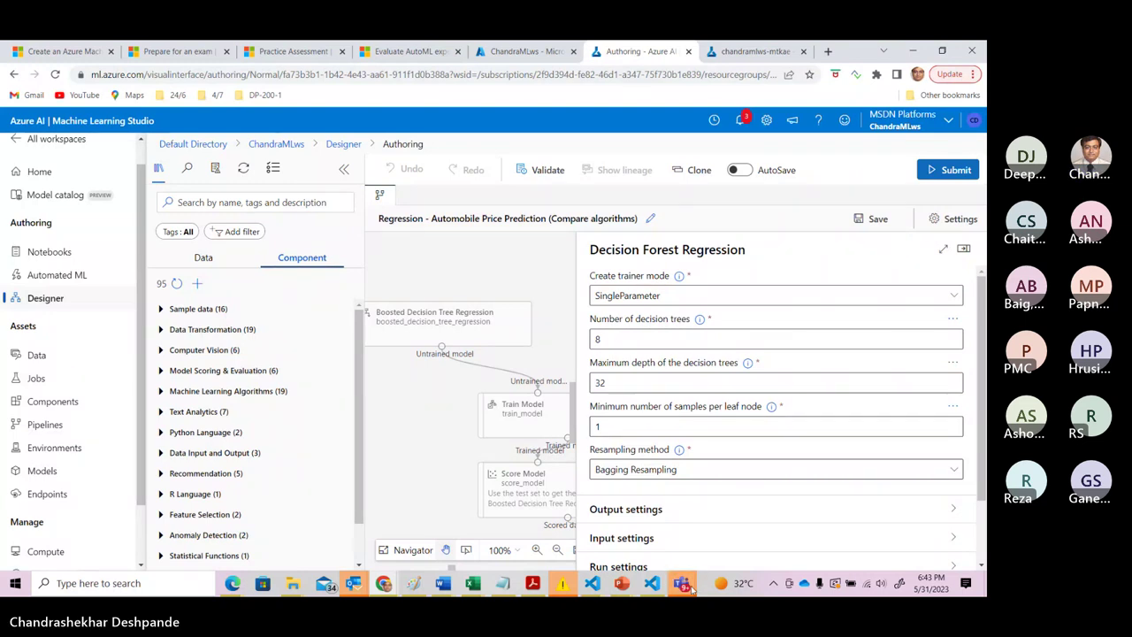
# Switch to the Teams meeting window, check the participant list and the newest chat messages, and return to the pipeline designer.
pyautogui.moveTo(682, 583)
pyautogui.click(696, 465)
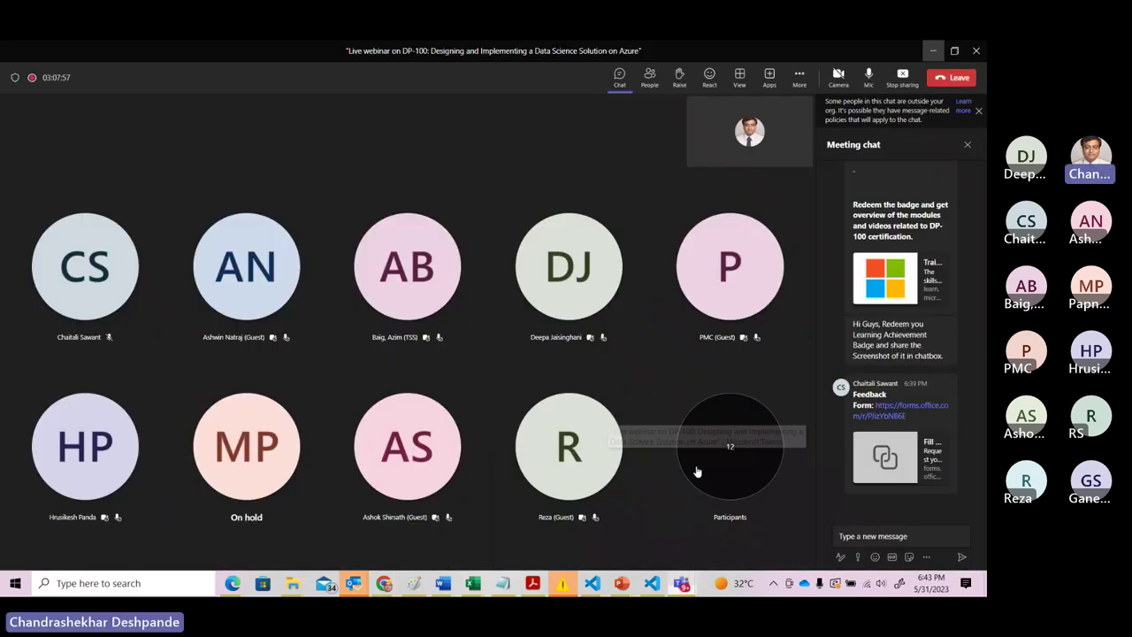
pyautogui.click(696, 471)
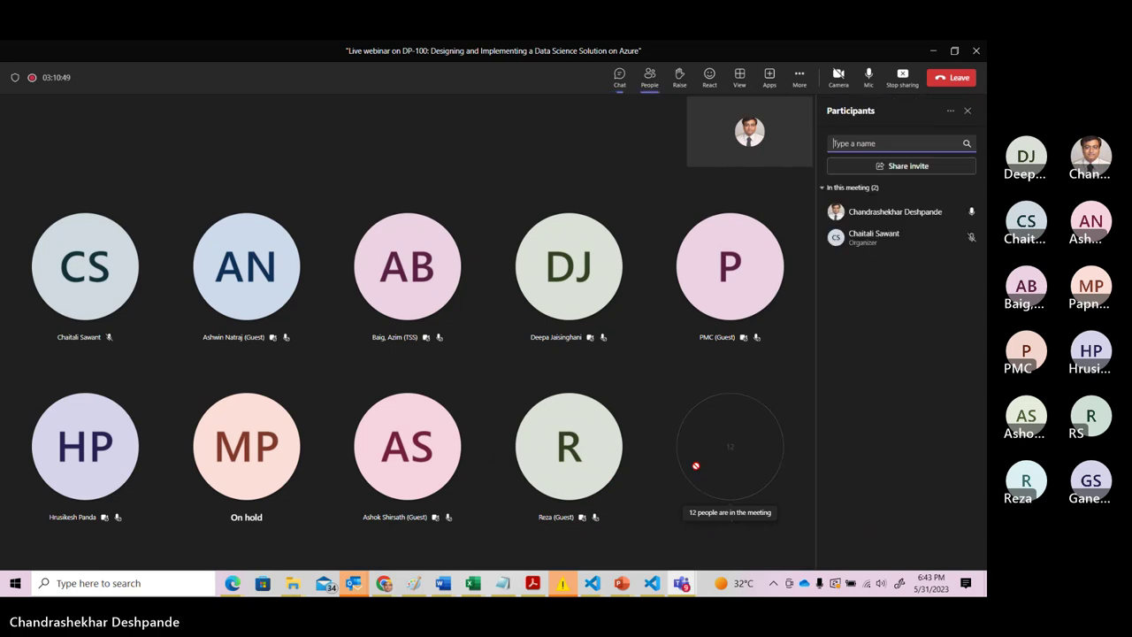
pyautogui.click(650, 77)
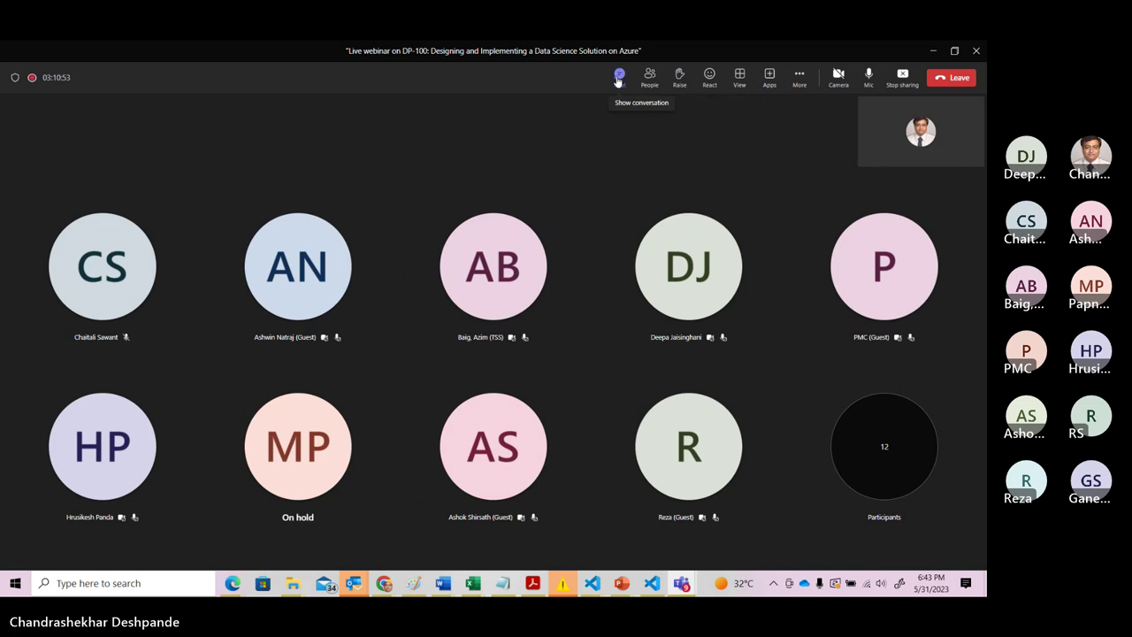
pyautogui.click(619, 78)
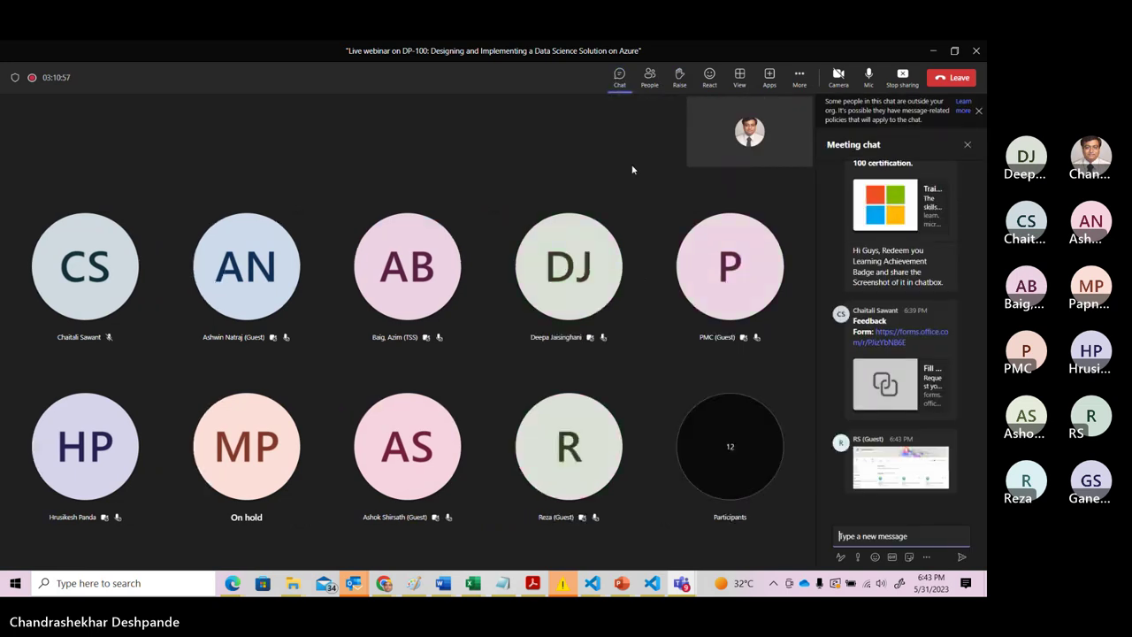
pyautogui.click(932, 50)
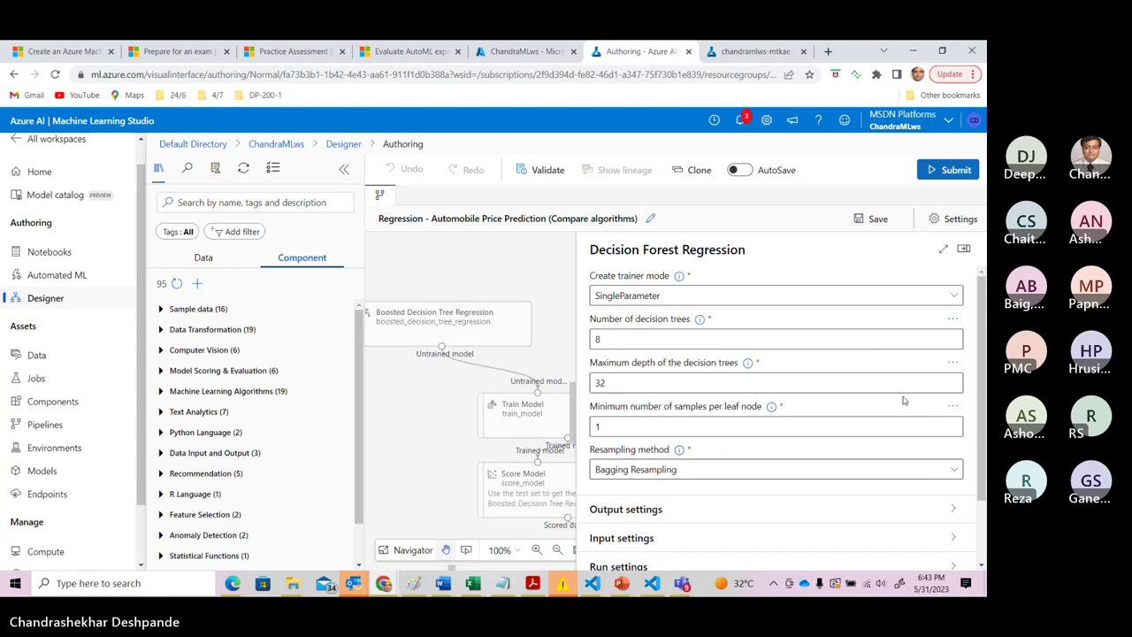
# Close the Decision Forest Regression settings and examine the pipeline flow from the automobile price data through Split Data, Train Model and Score Model to Evaluate Model.
pyautogui.click(964, 251)
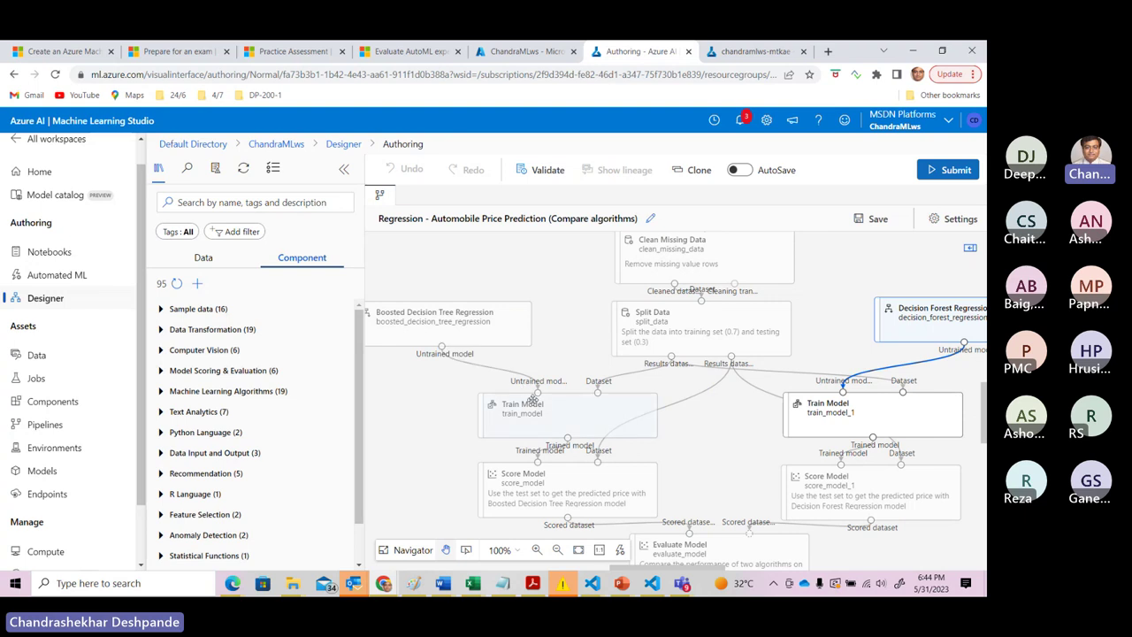
pyautogui.moveTo(672, 357); pyautogui.dragTo(599, 391)
pyautogui.moveTo(671, 356); pyautogui.dragTo(598, 392)
pyautogui.scroll(3, 706, 362)
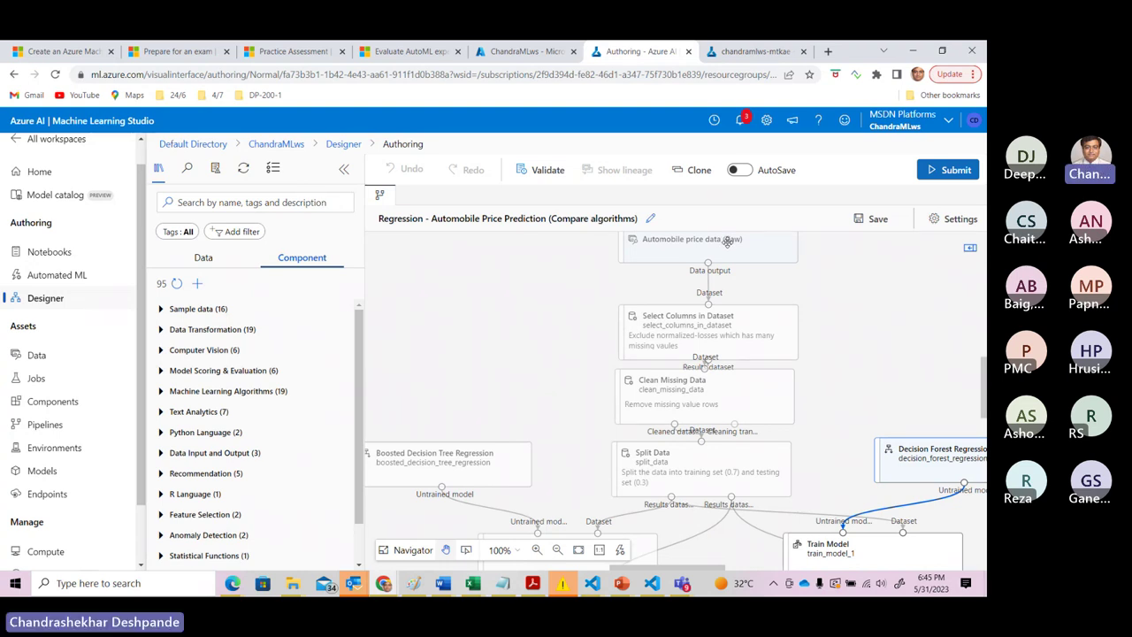
pyautogui.scroll(-3, 684, 456)
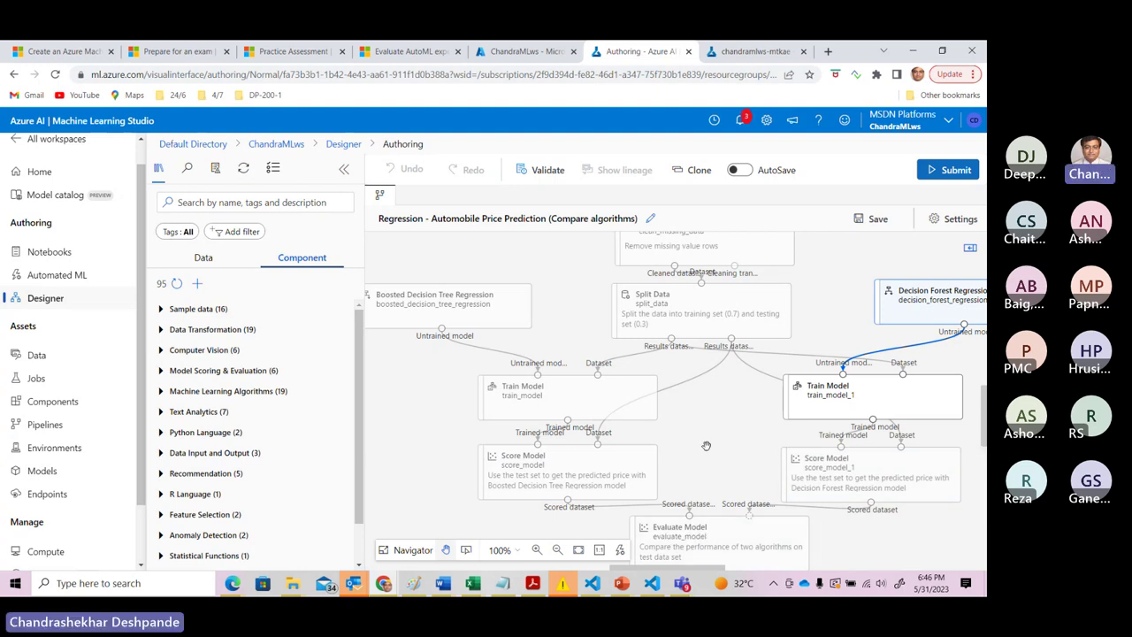
pyautogui.scroll(-3, 707, 452)
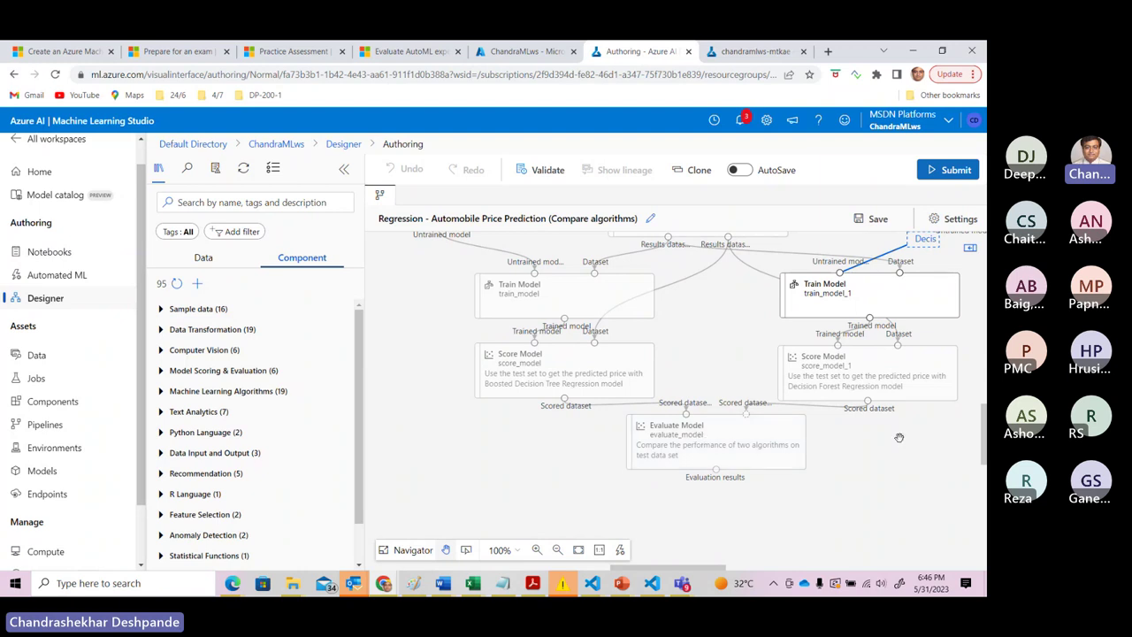
pyautogui.scroll(5, 985, 455)
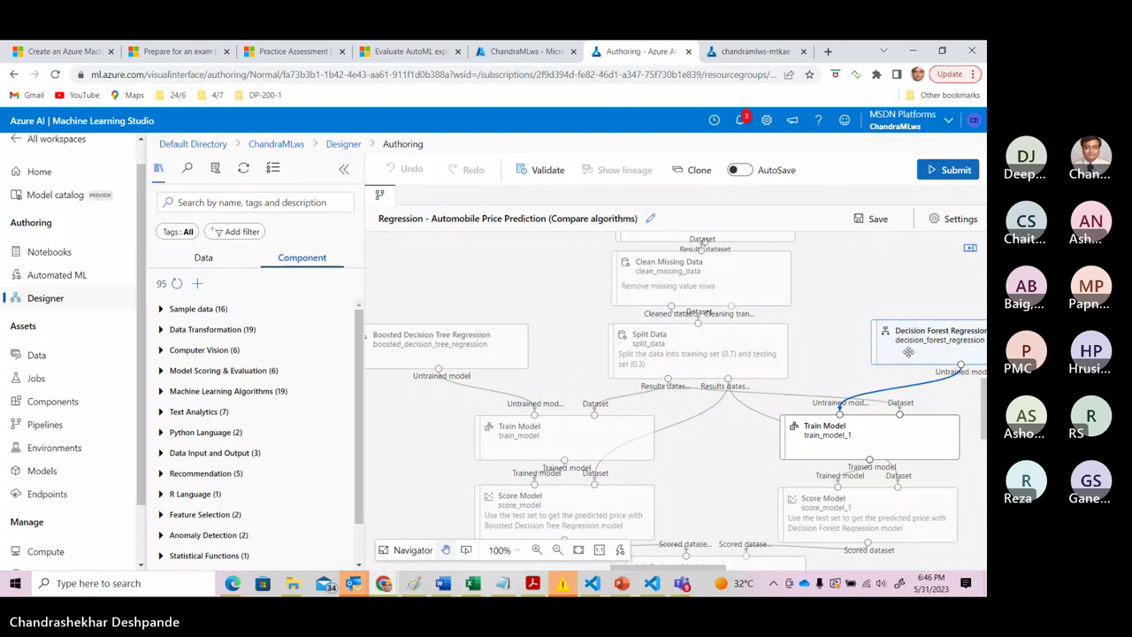
pyautogui.scroll(-1, 985, 414)
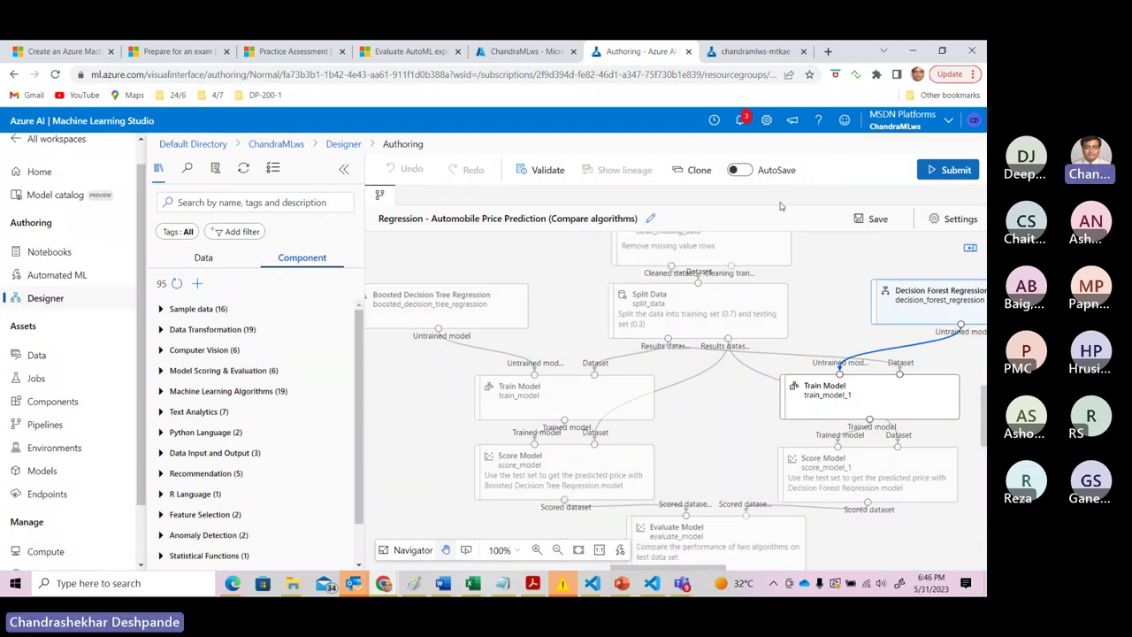
pyautogui.scroll(4, 984, 432)
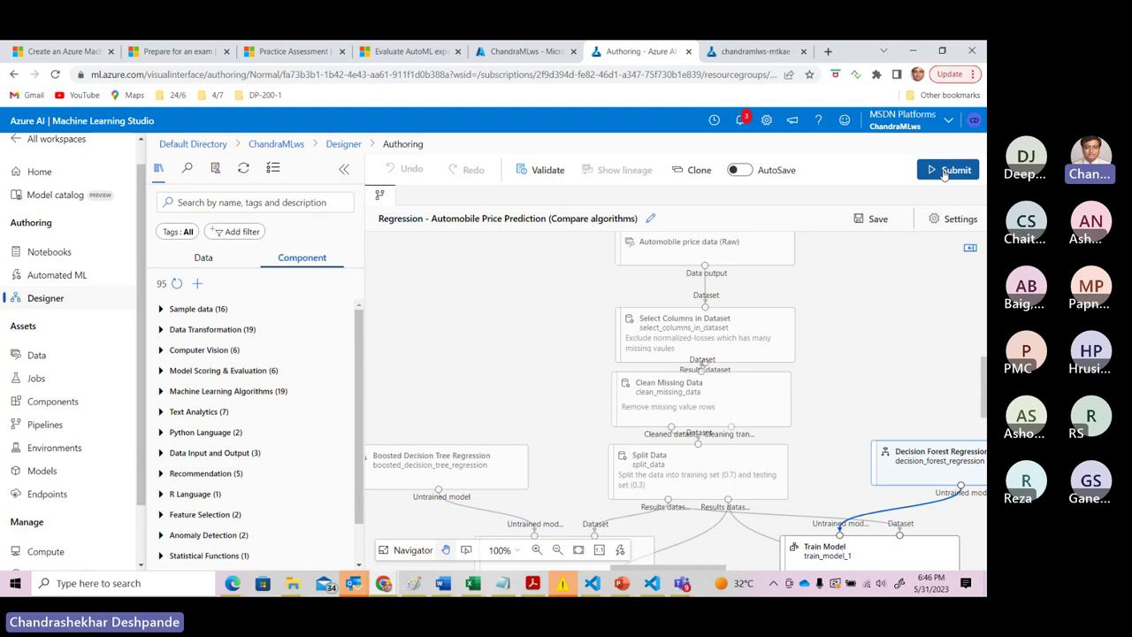
pyautogui.click(946, 173)
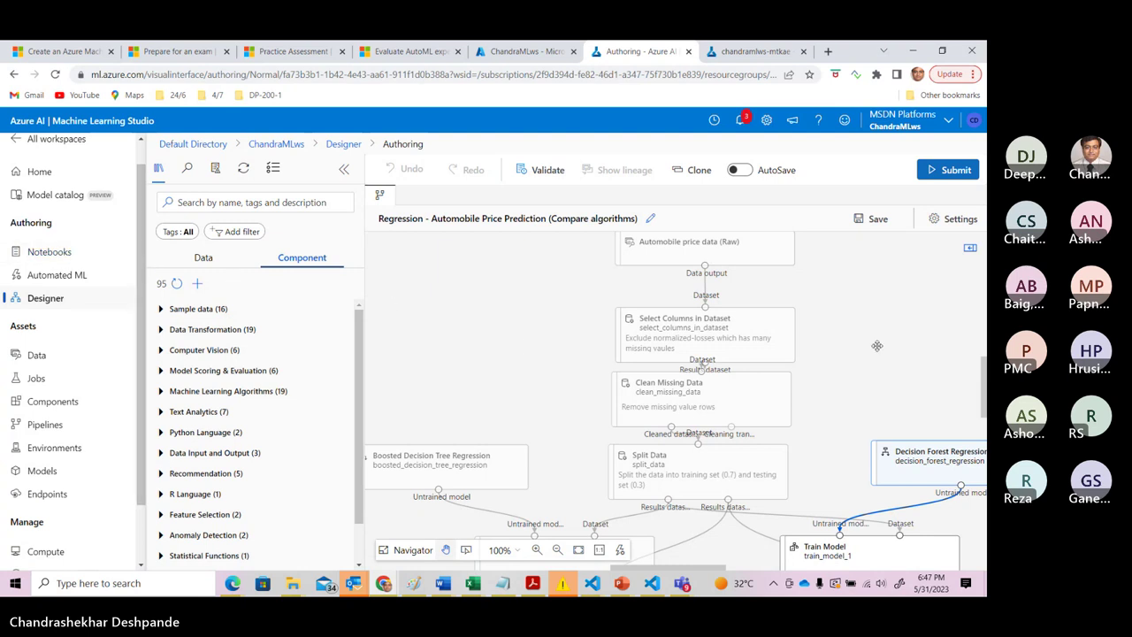
pyautogui.scroll(-3, 984, 382)
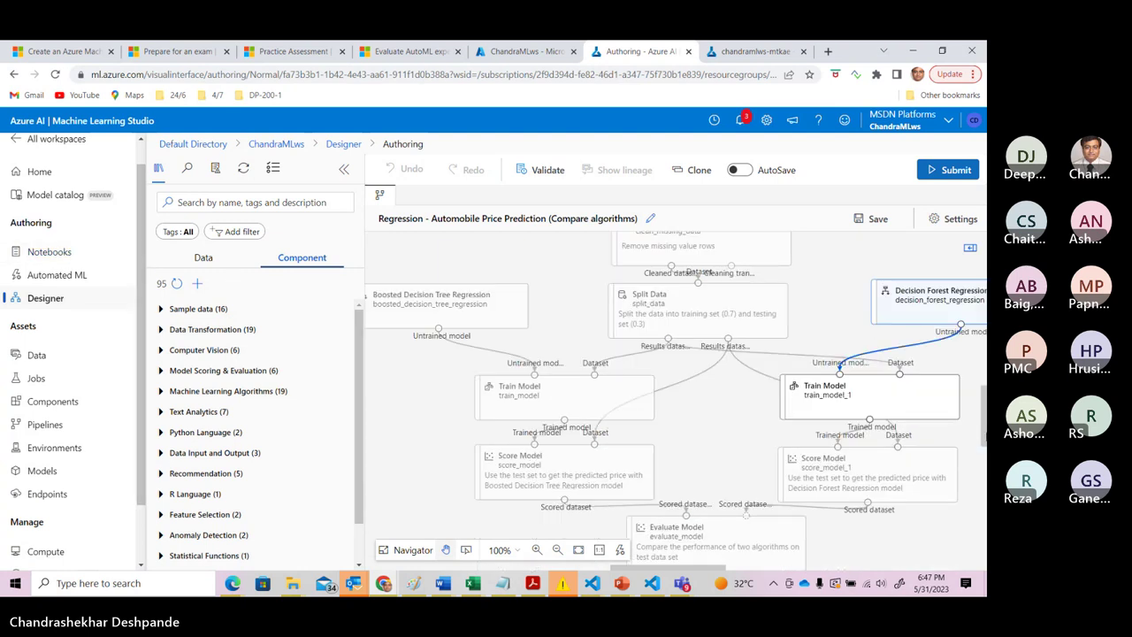
pyautogui.scroll(3, 984, 297)
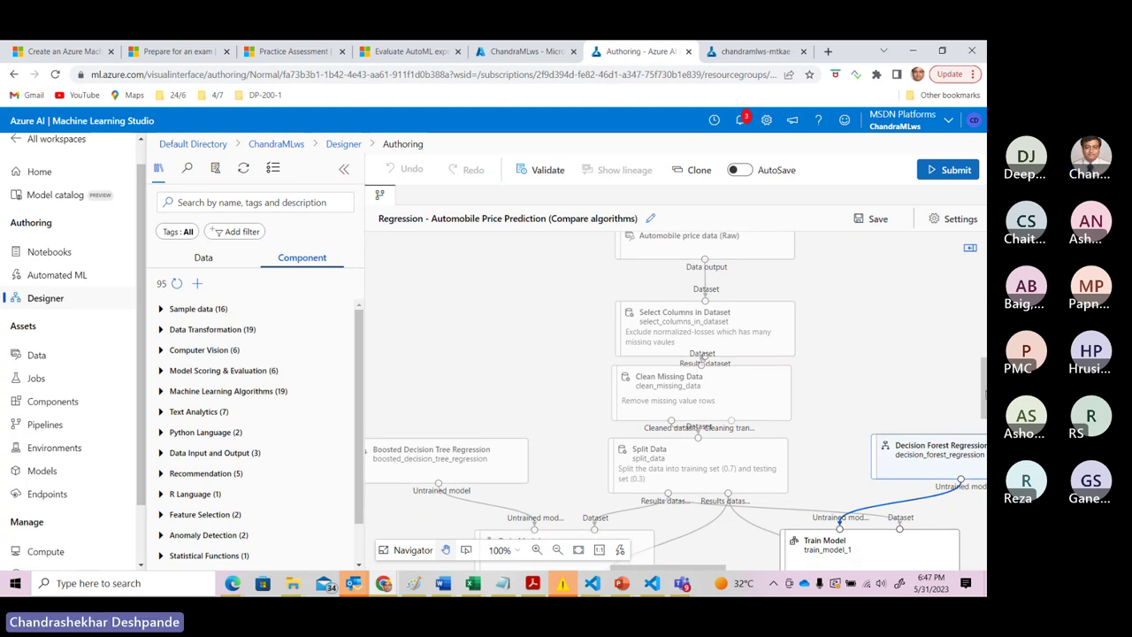
pyautogui.scroll(1, 984, 300)
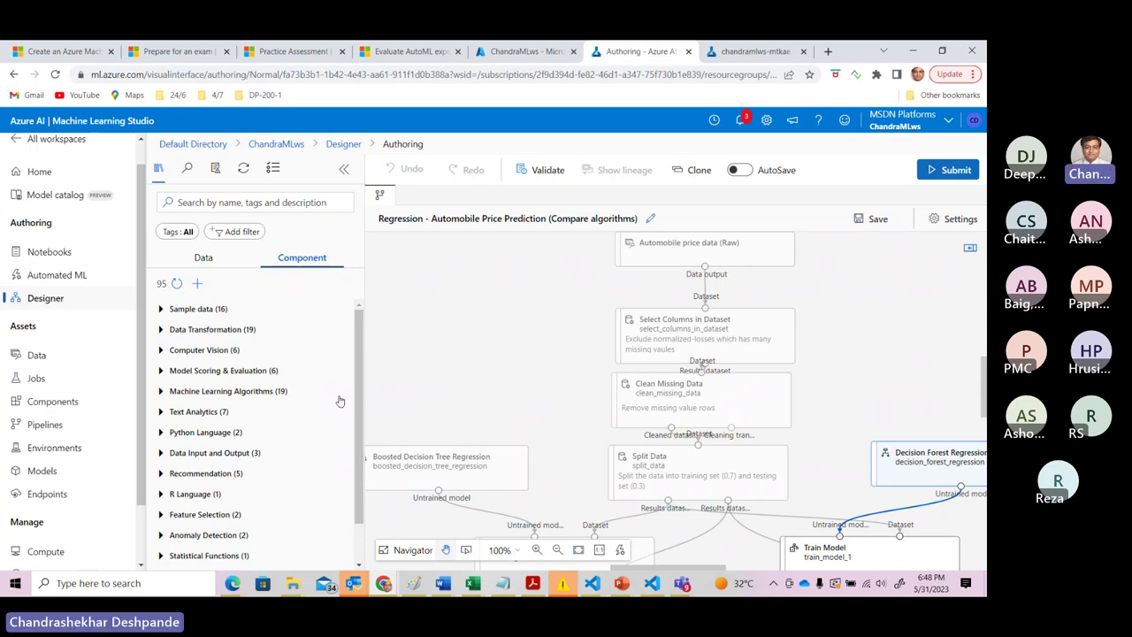
# Expand the Machine Learning Algorithms category, review its regression, clustering and classification components, and collapse the category.
pyautogui.click(181, 394)
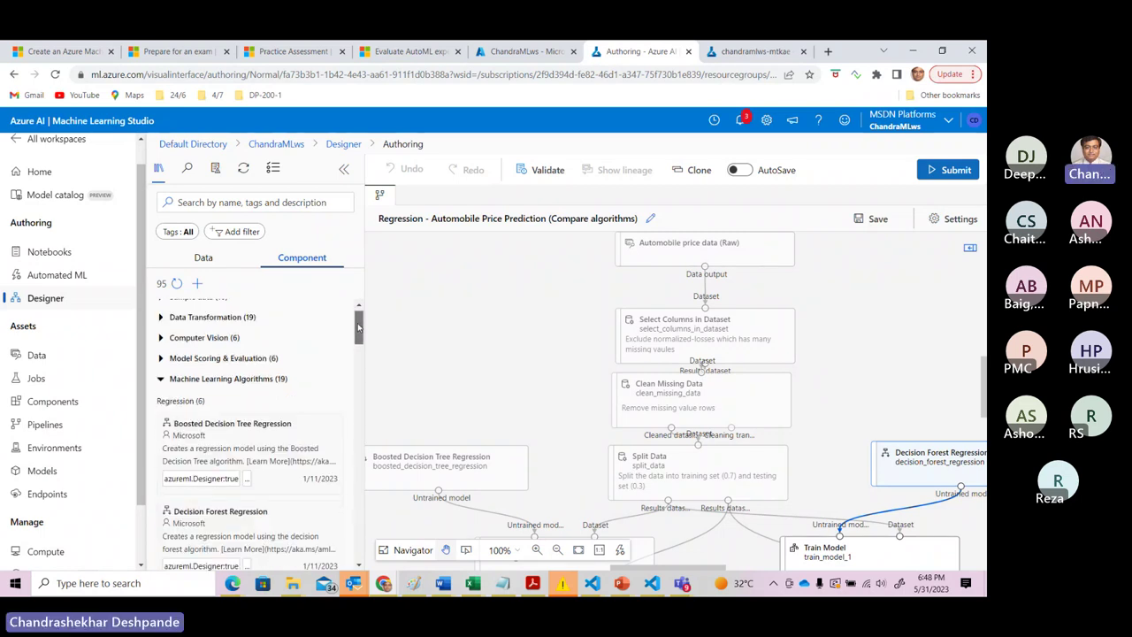
pyautogui.scroll(-2, 360, 326)
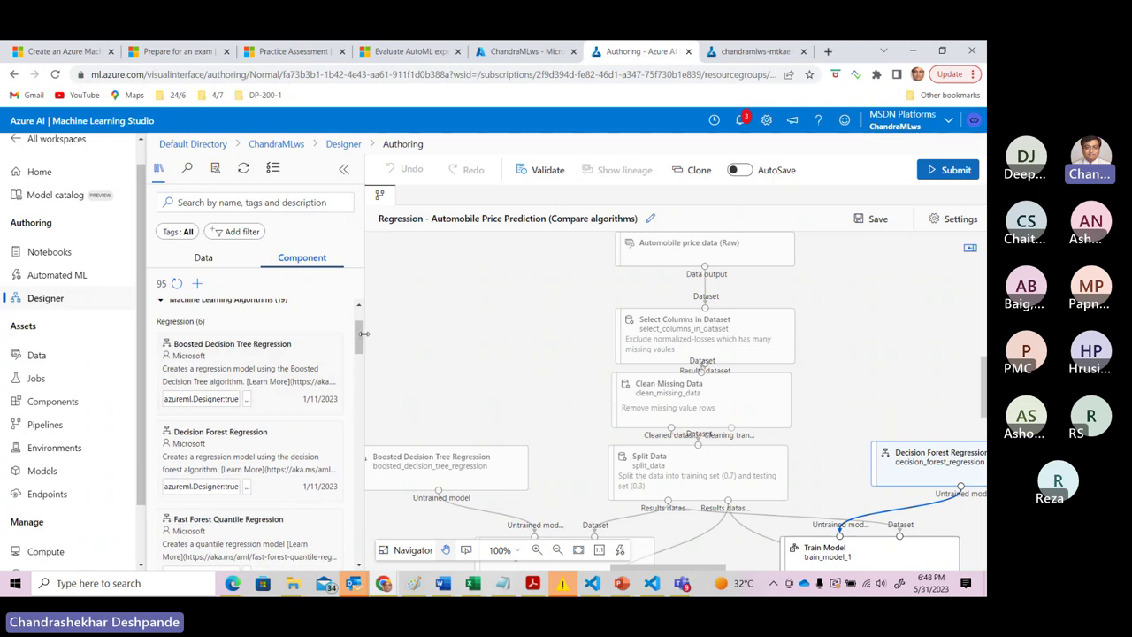
pyautogui.moveTo(363, 334); pyautogui.dragTo(357, 399)
pyautogui.scroll(-1, 357, 341)
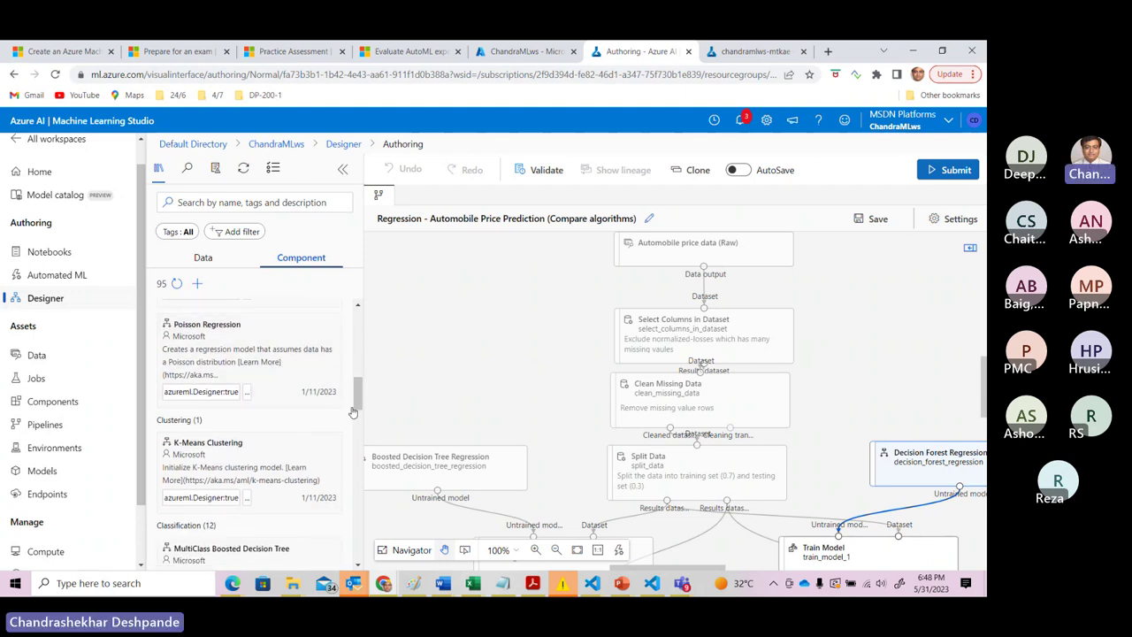
pyautogui.moveTo(358, 396); pyautogui.dragTo(359, 405)
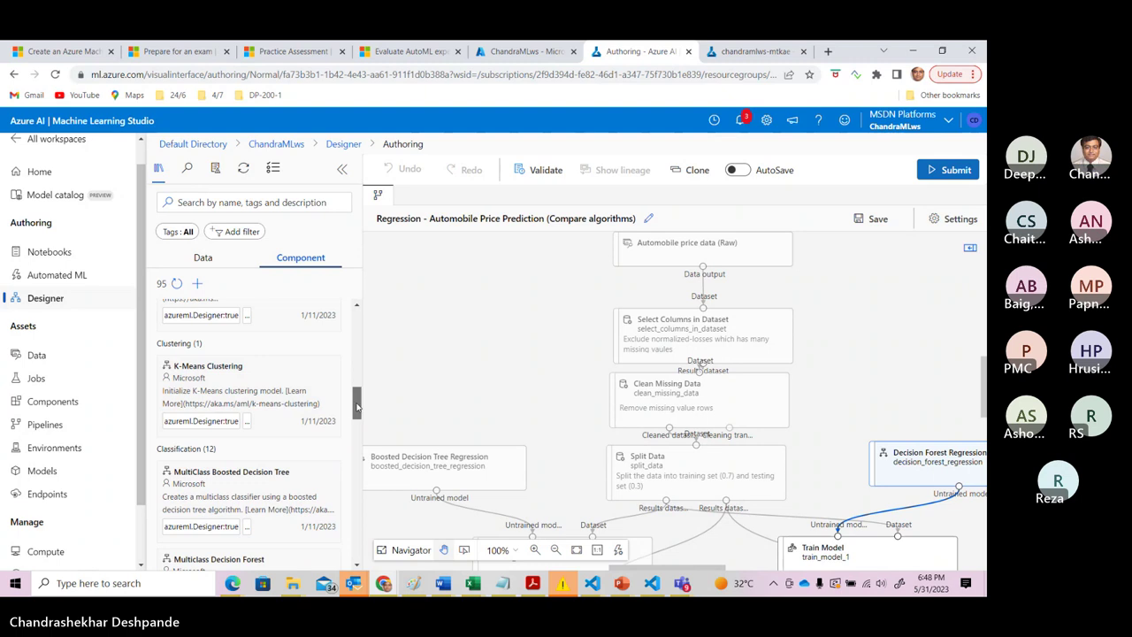
pyautogui.moveTo(358, 406); pyautogui.dragTo(359, 310)
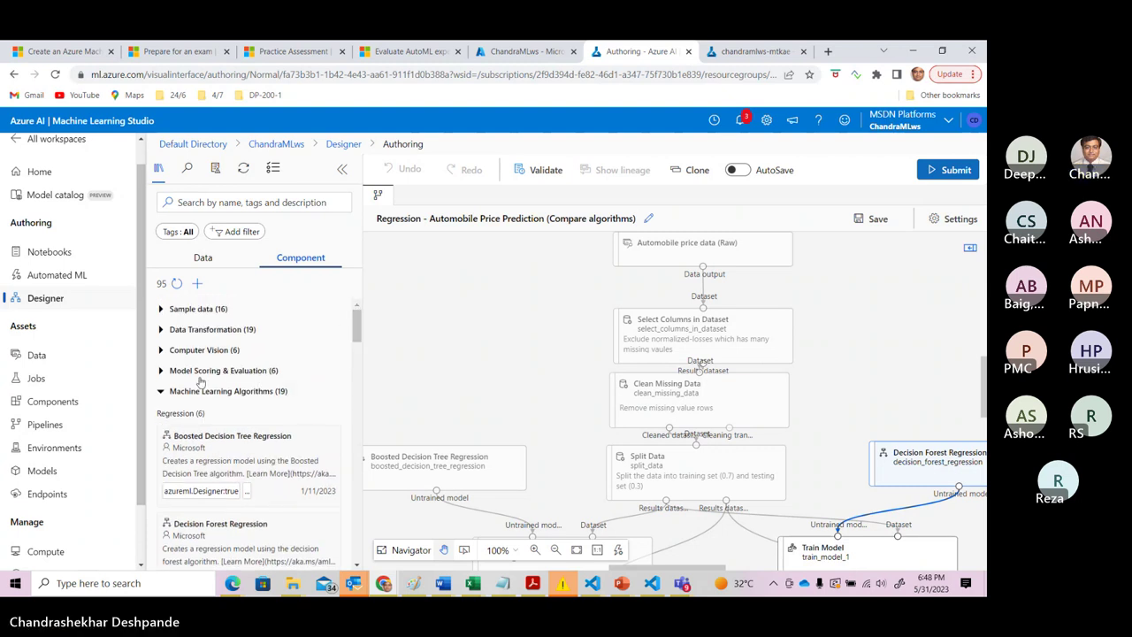
pyautogui.click(160, 392)
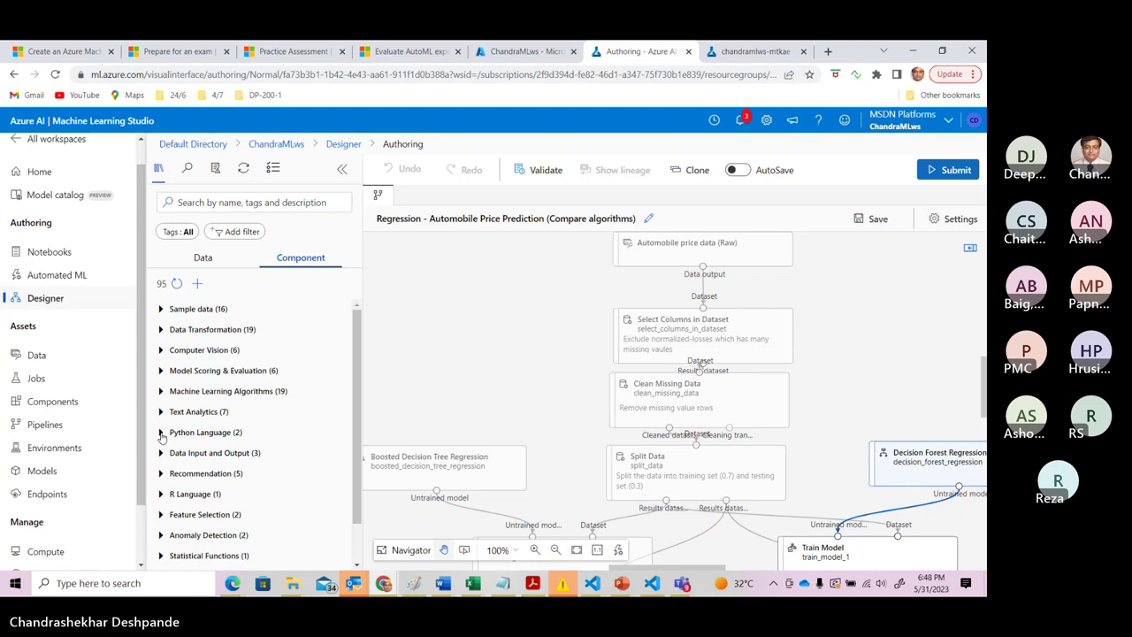
# Expand the Python Language category and review the Create Python Model and Execute Python Script components.
pyautogui.click(161, 432)
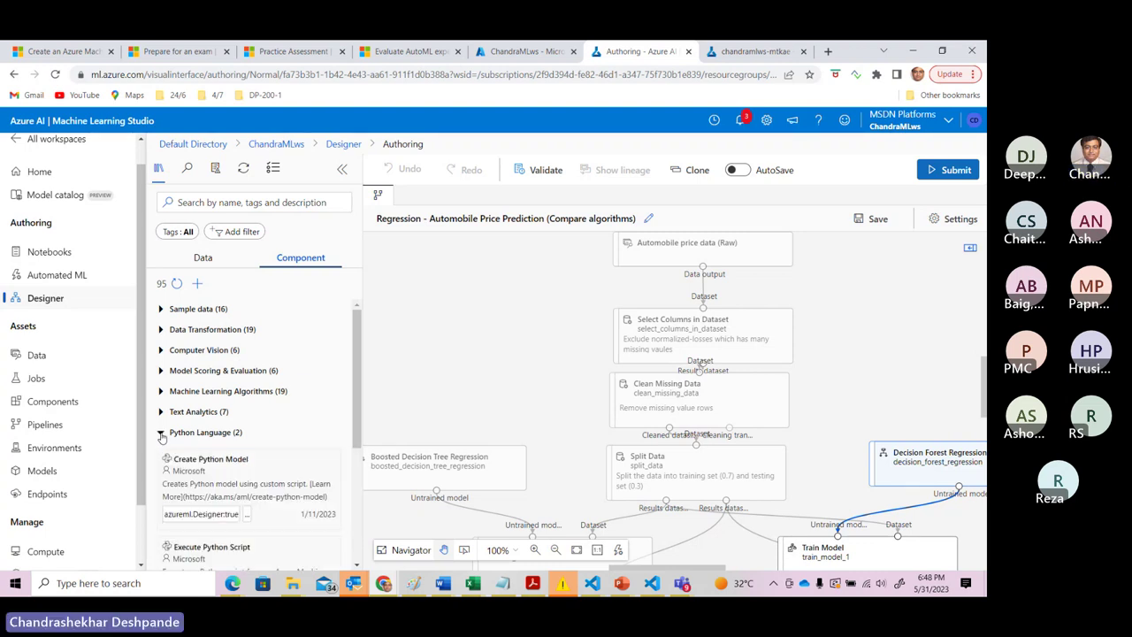
pyautogui.moveTo(359, 391); pyautogui.dragTo(359, 426)
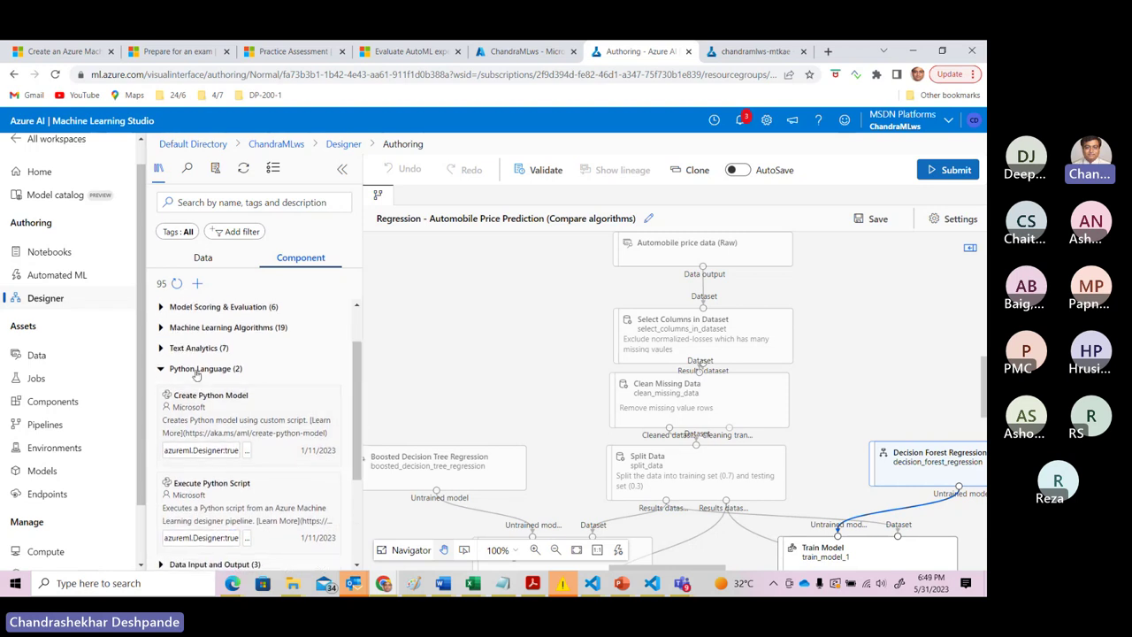
pyautogui.moveTo(228, 411)
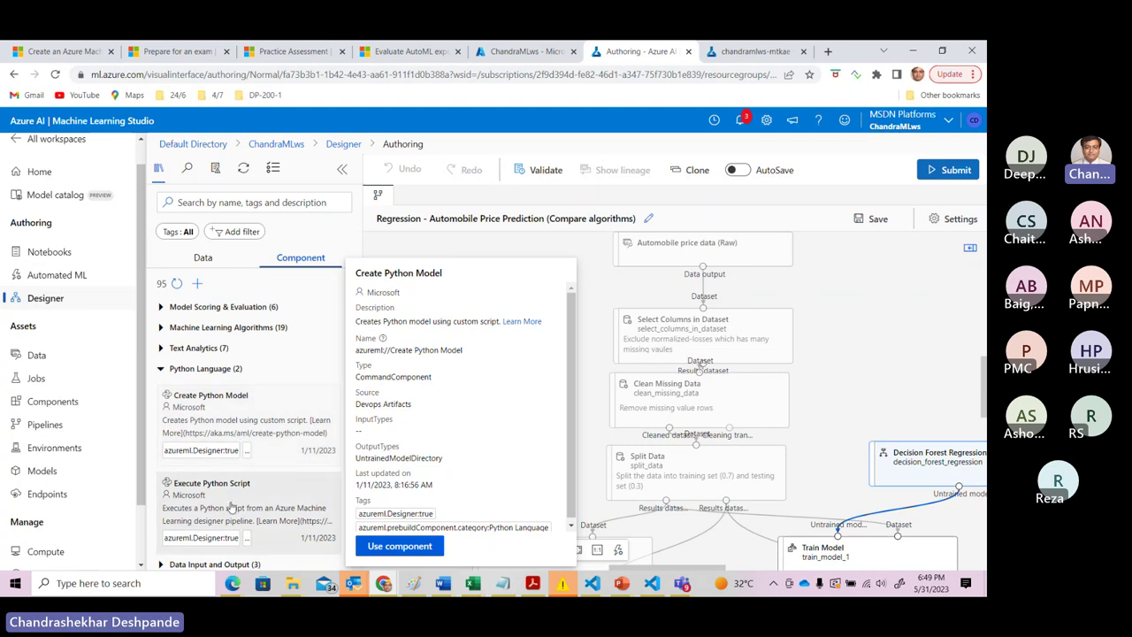
pyautogui.moveTo(252, 511)
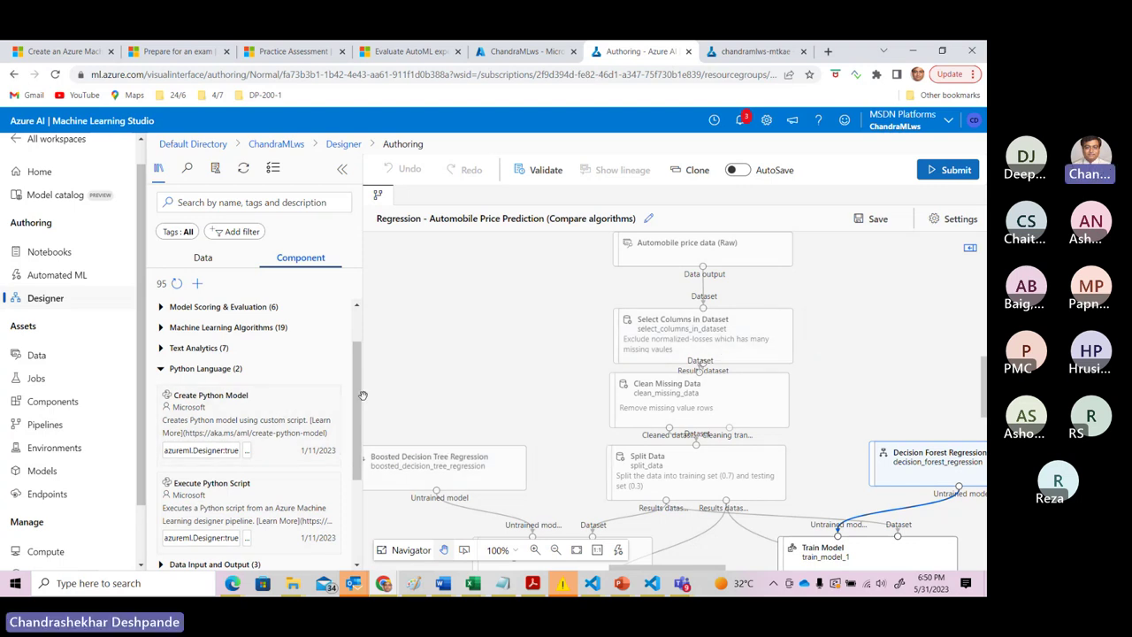
# Expand the Model Training category and review its components, including Train Model, Train PyTorch Model and Tune Model Hyperparameters.
pyautogui.scroll(-2, 252, 389)
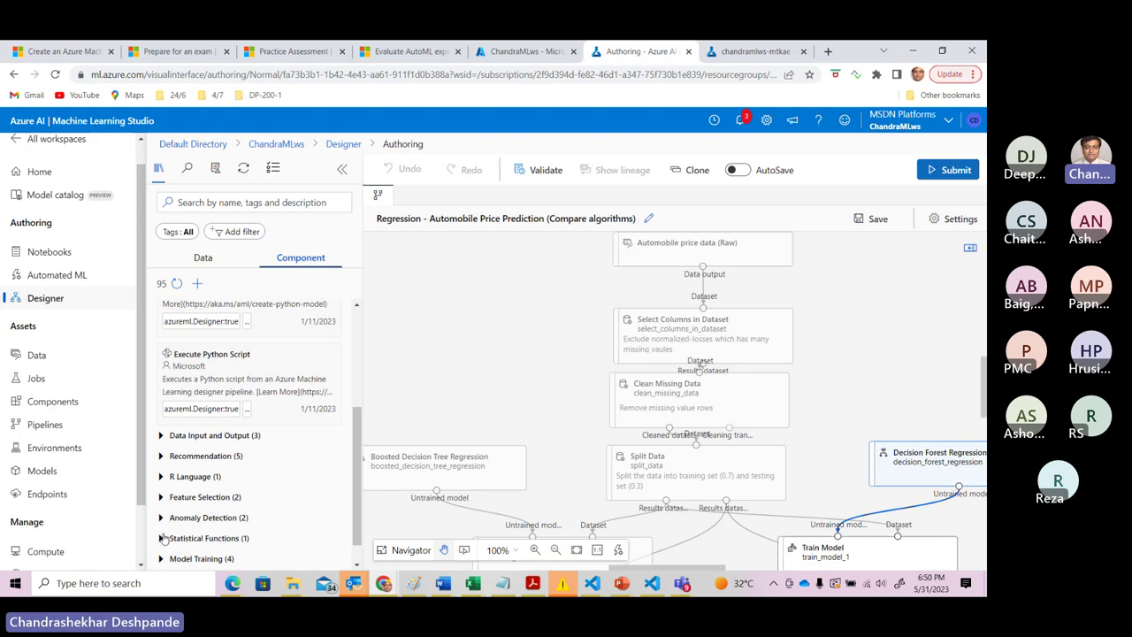
pyautogui.moveTo(358, 480); pyautogui.dragTo(351, 504)
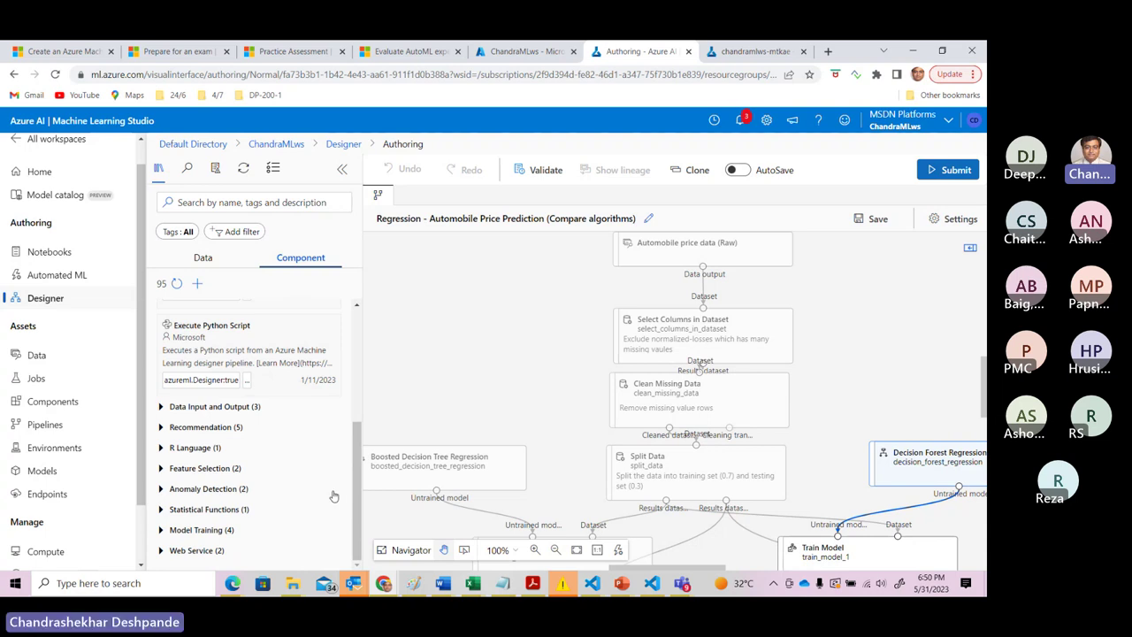
pyautogui.click(162, 531)
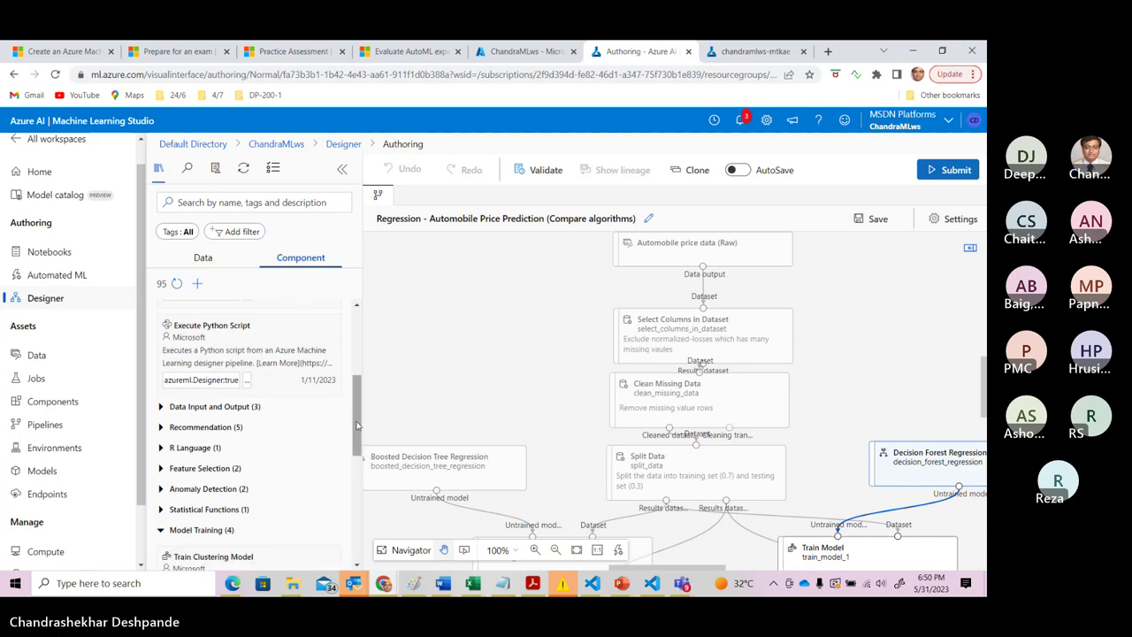
pyautogui.moveTo(353, 424); pyautogui.dragTo(350, 517)
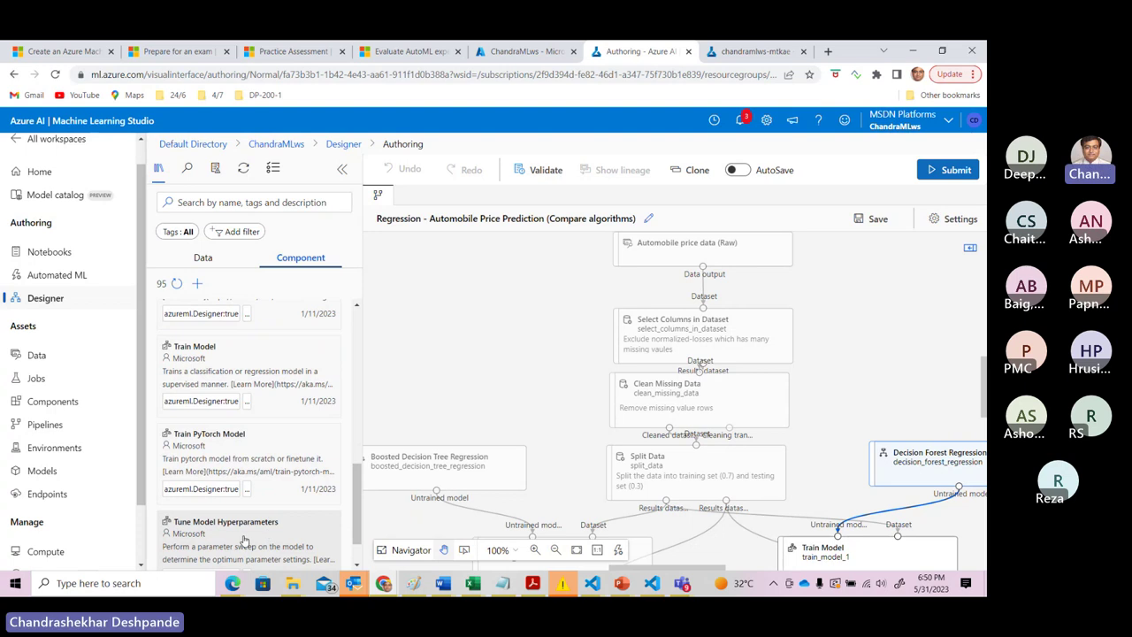
pyautogui.moveTo(246, 540)
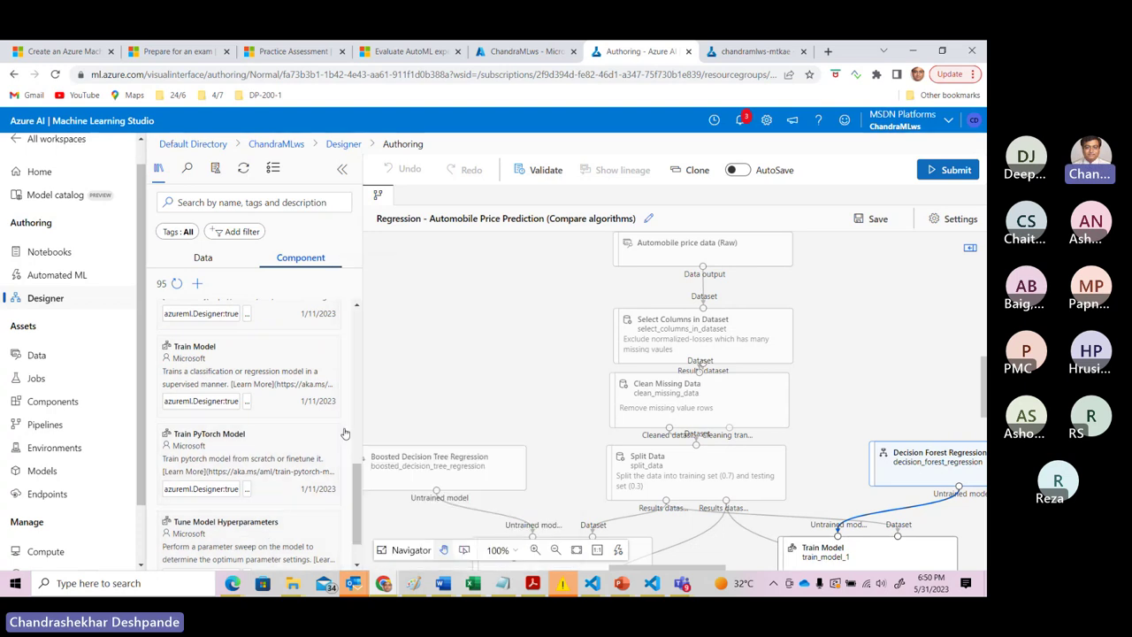
pyautogui.moveTo(354, 497); pyautogui.dragTo(362, 330)
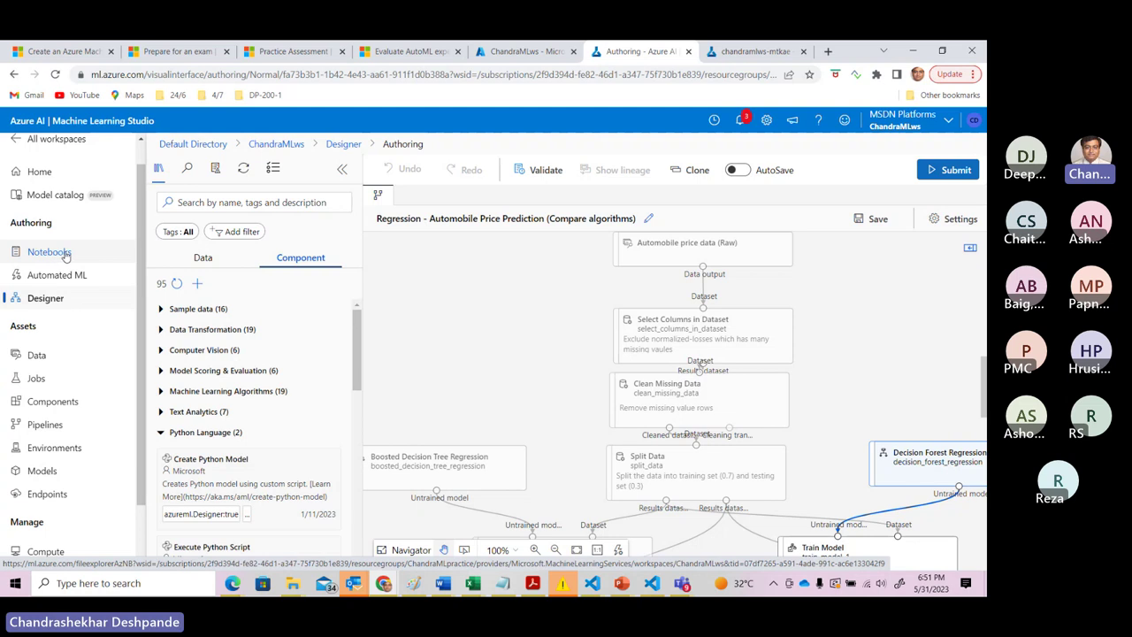
# Switch to the browser page showing the endpoint, open the workspace's Compute page and start the stopped compute instance.
pyautogui.click(749, 51)
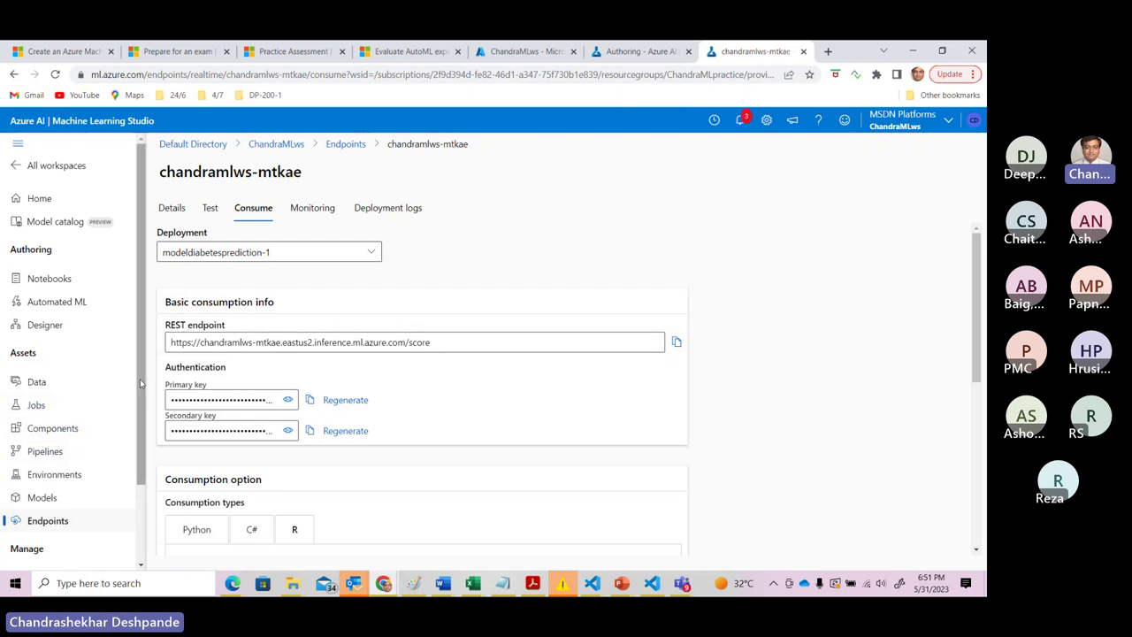
pyautogui.scroll(-1, 140, 382)
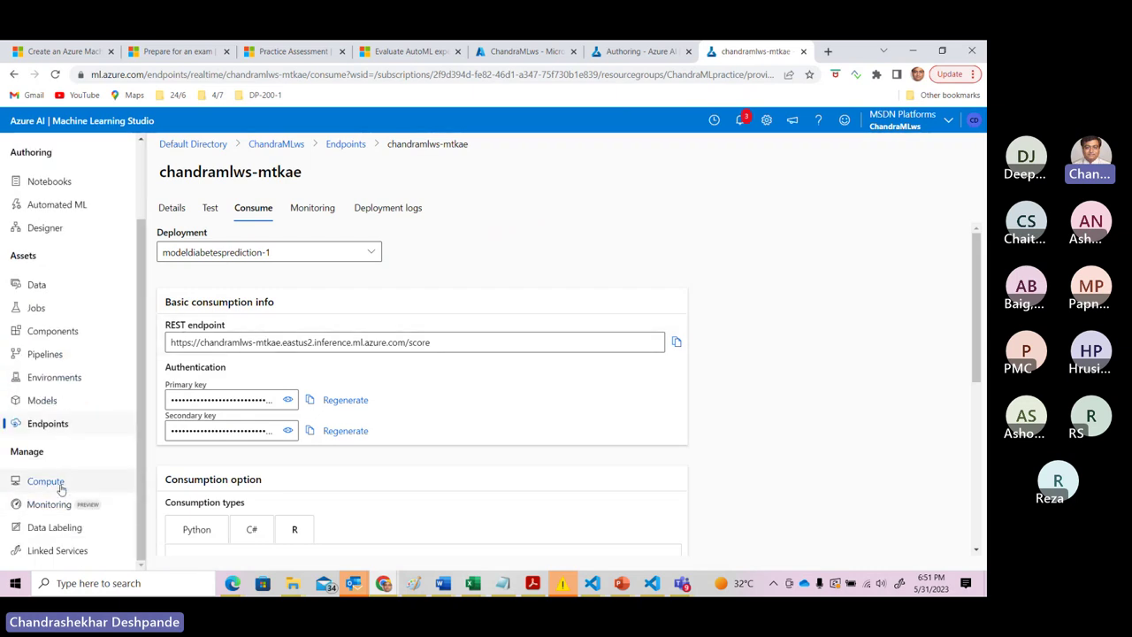
pyautogui.click(61, 489)
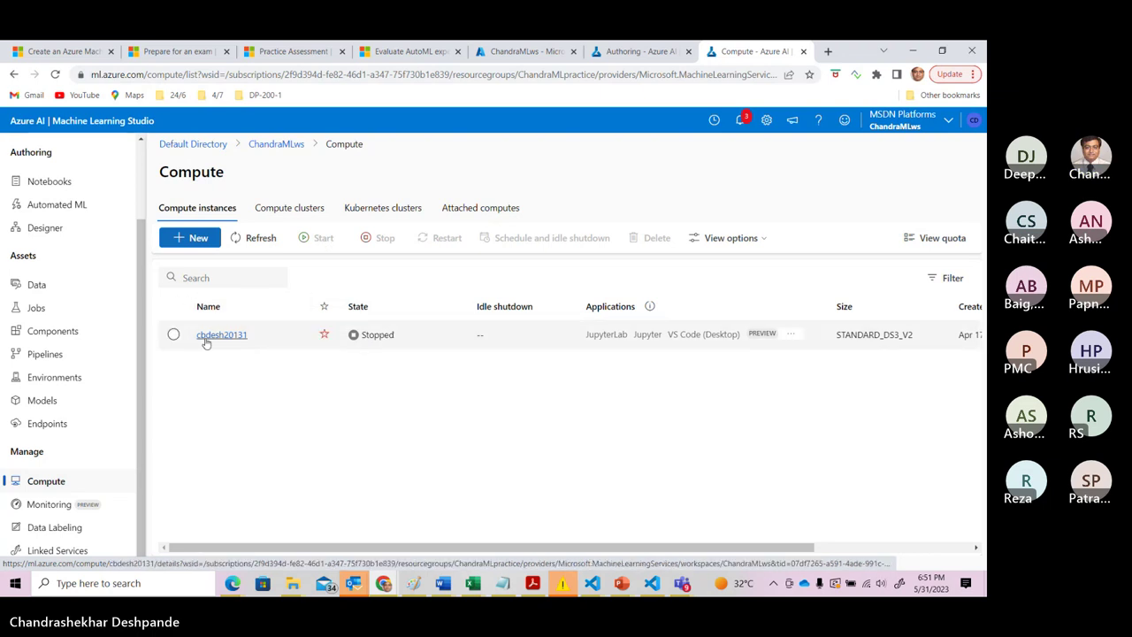
pyautogui.click(174, 334)
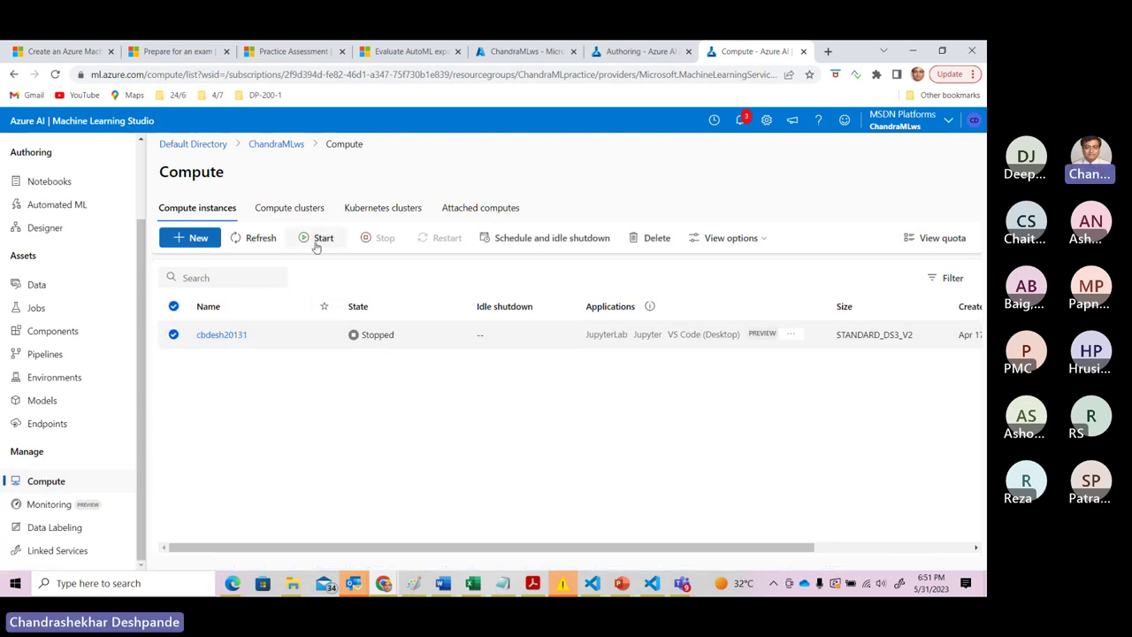
pyautogui.click(321, 239)
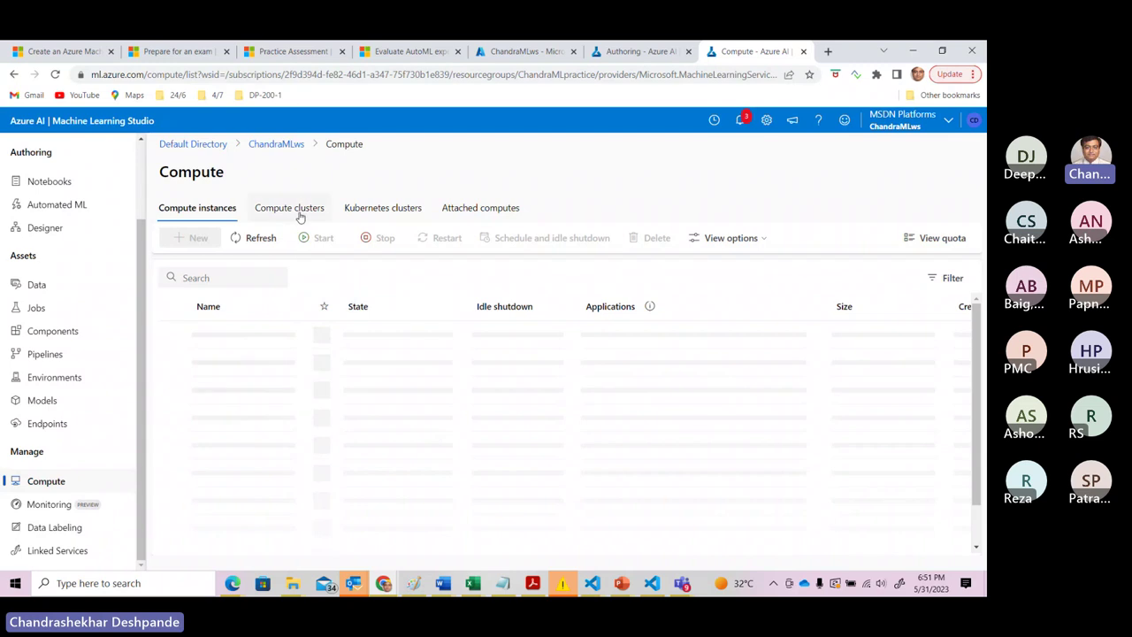
# Delete the STANDARD_DS3_V2 compute cluster in eastus2 and confirm the deletion.
pyautogui.click(302, 214)
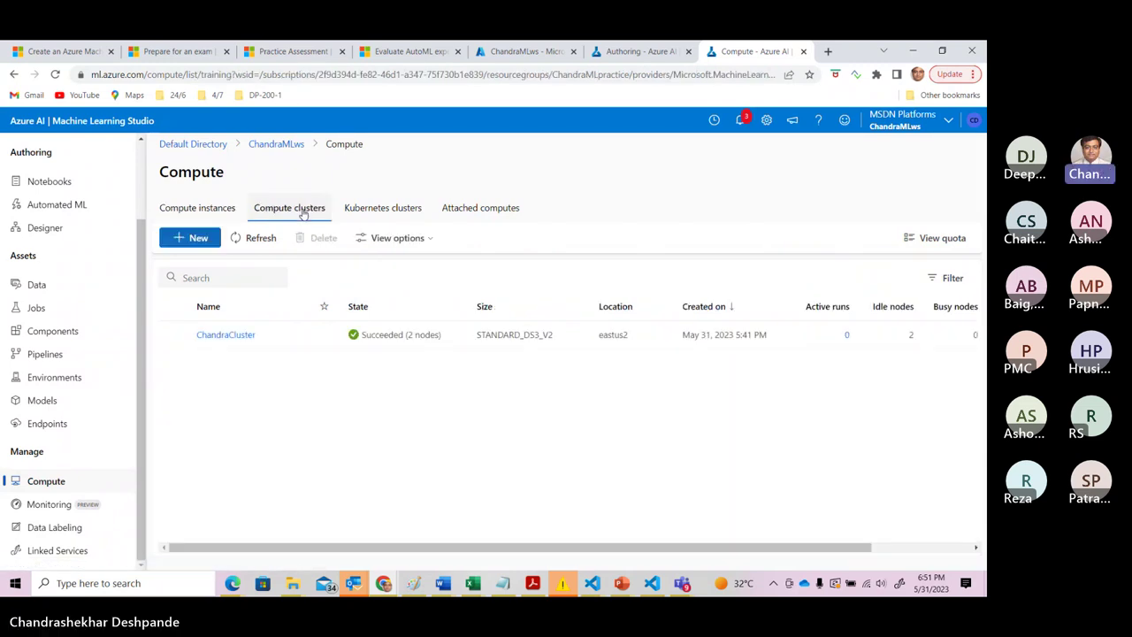
pyautogui.click(174, 335)
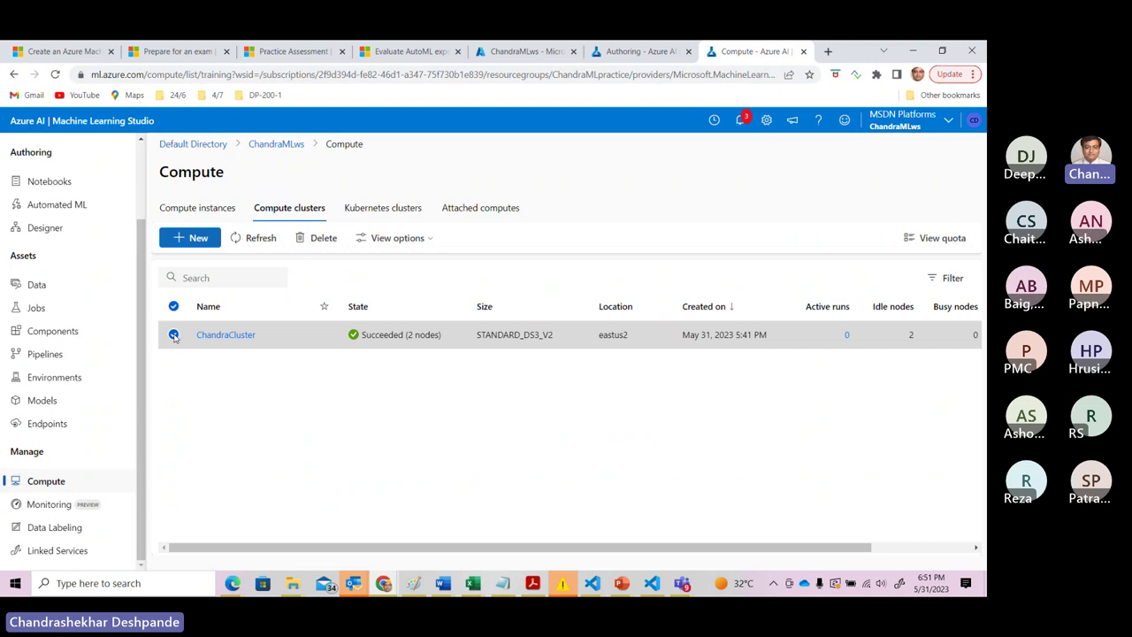
pyautogui.click(318, 242)
pyautogui.click(558, 395)
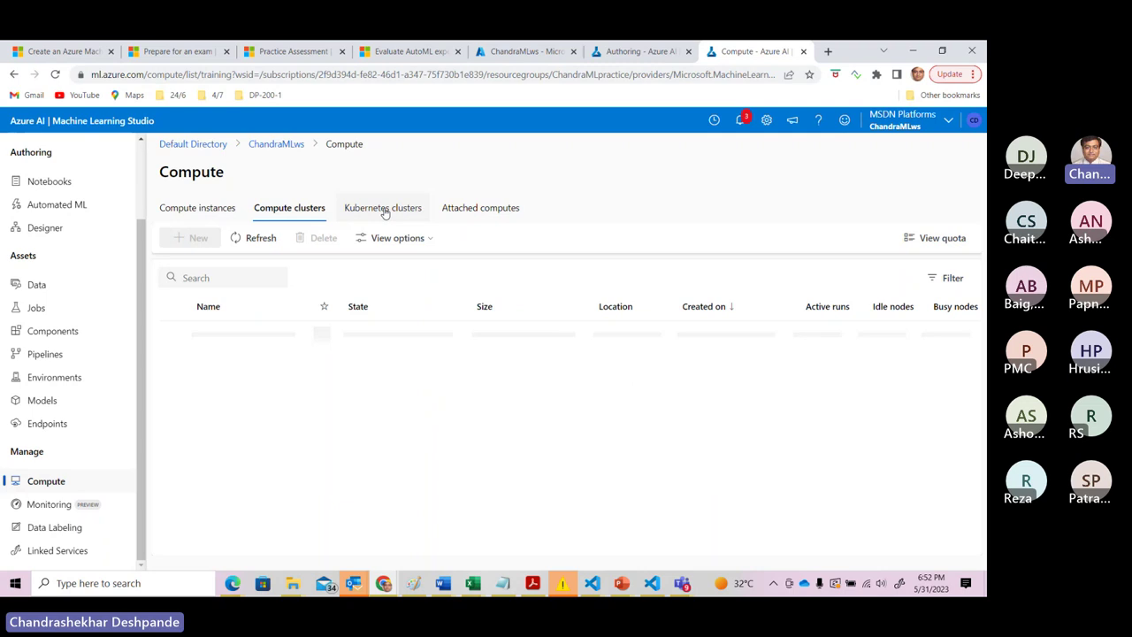
# View the Kubernetes clusters and attached computes, and check the states of the compute cluster and compute instance.
pyautogui.click(385, 213)
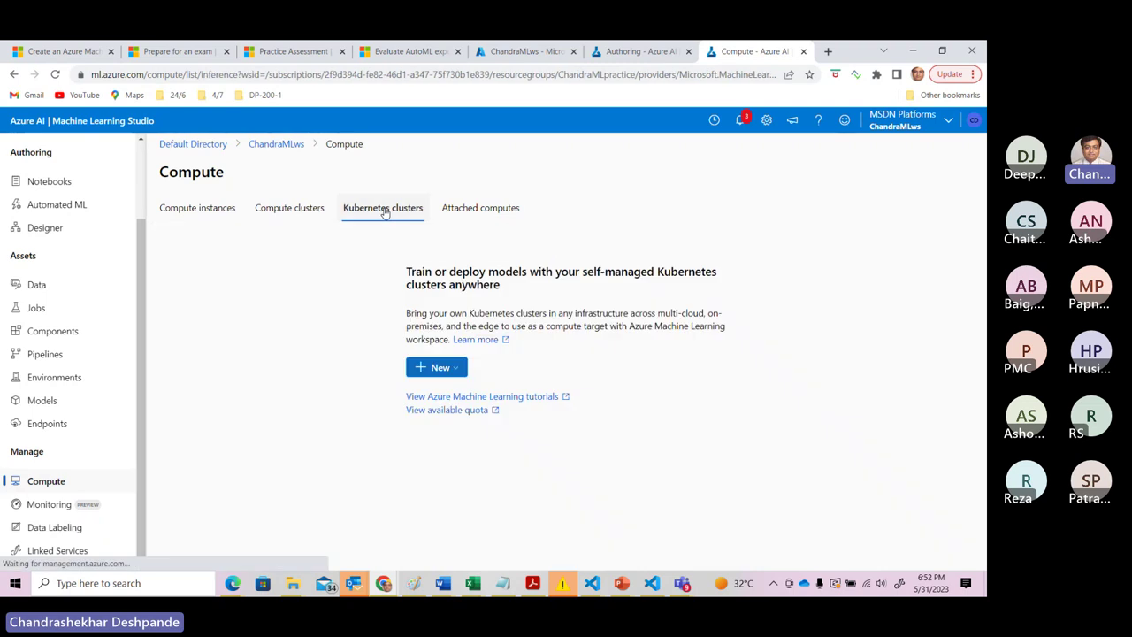
pyautogui.click(474, 213)
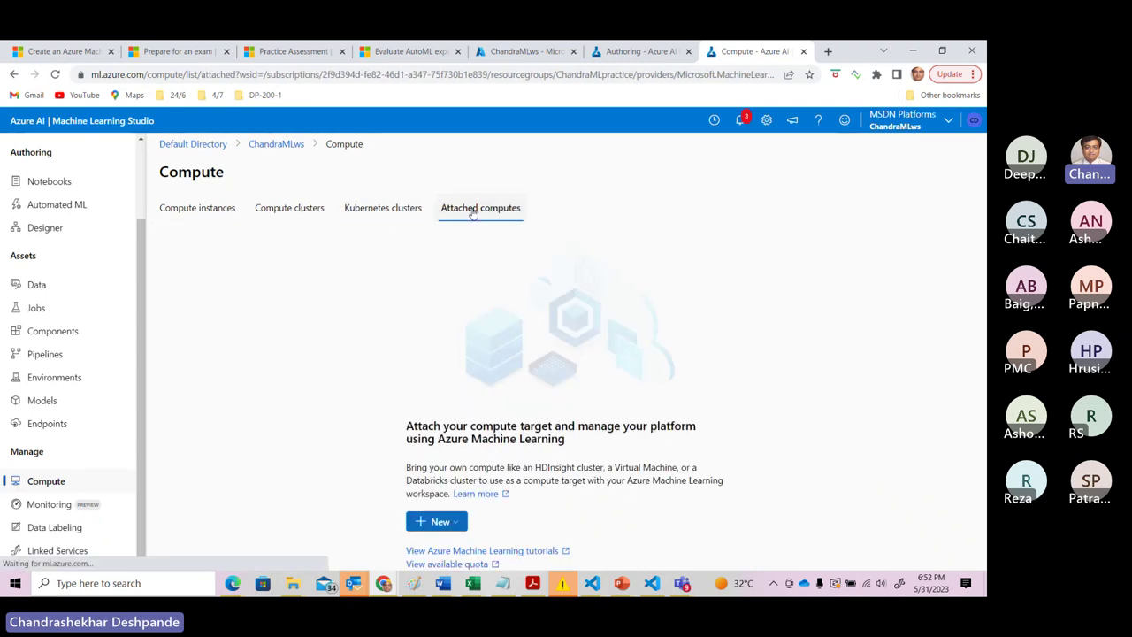
pyautogui.click(386, 215)
pyautogui.click(288, 212)
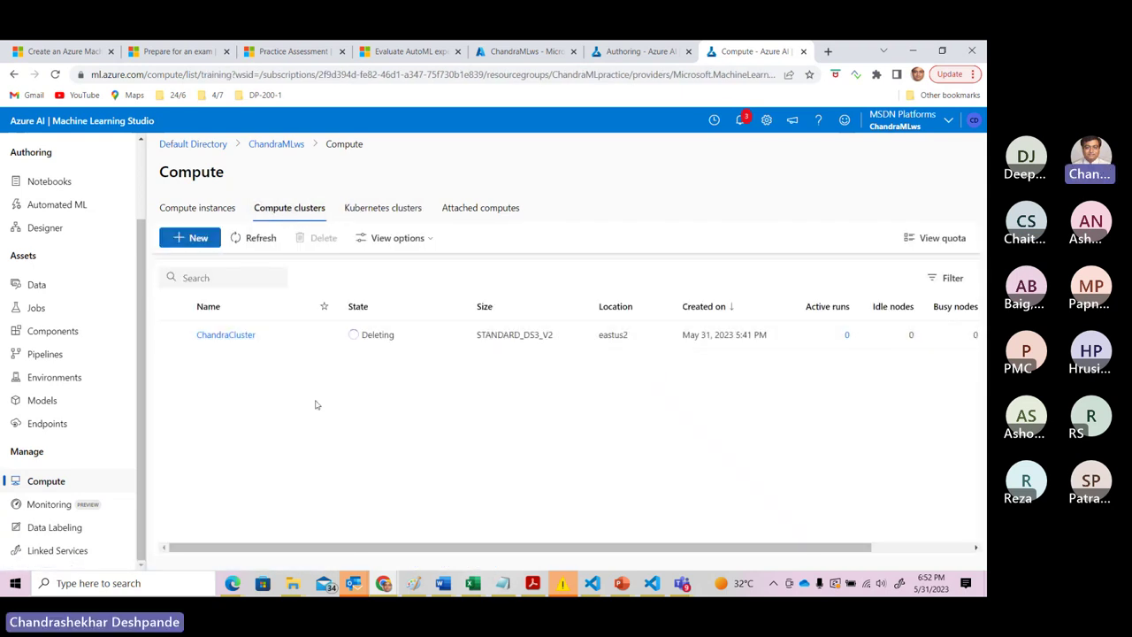
pyautogui.click(204, 212)
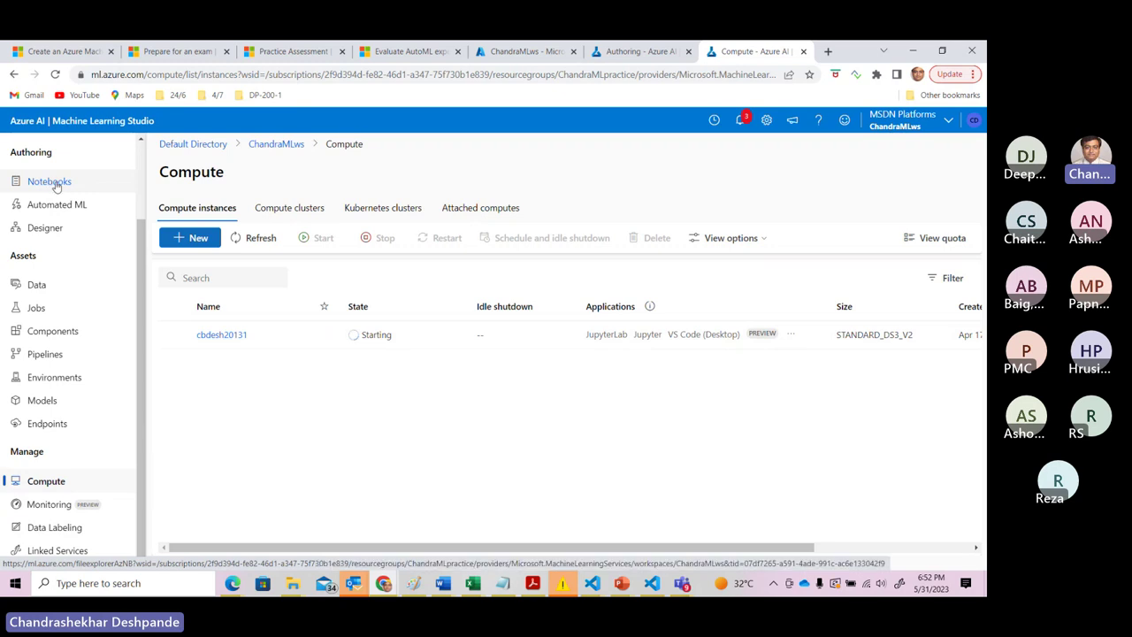
# Go from the pipeline designer page to Notebooks and show the azure-ml-labs folder tree from its top level.
pyautogui.click(617, 55)
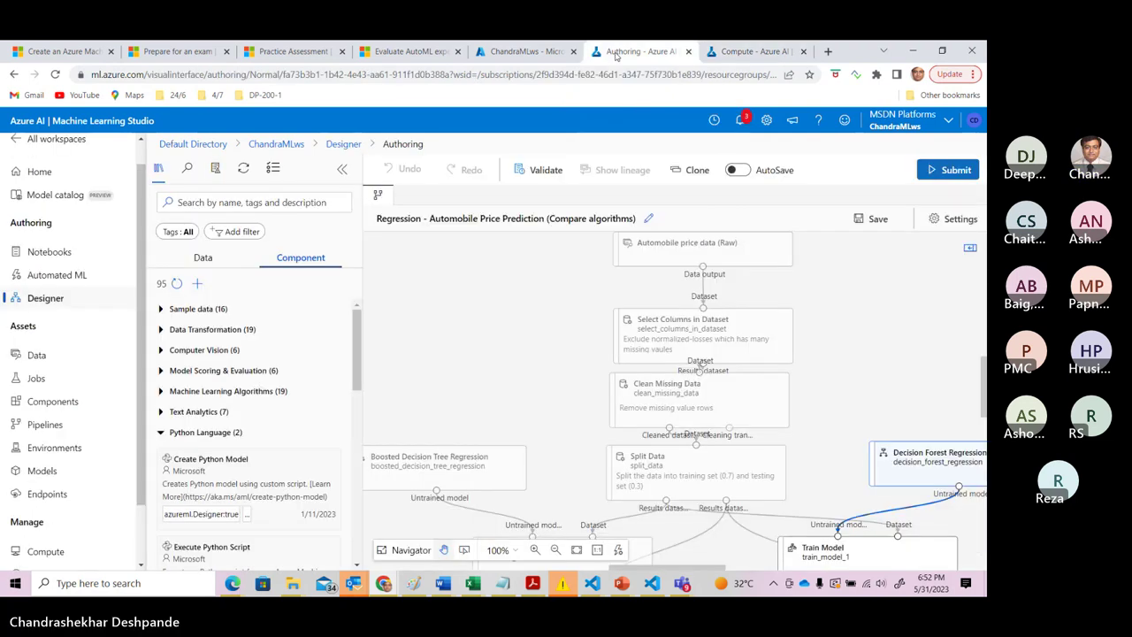
pyautogui.click(49, 252)
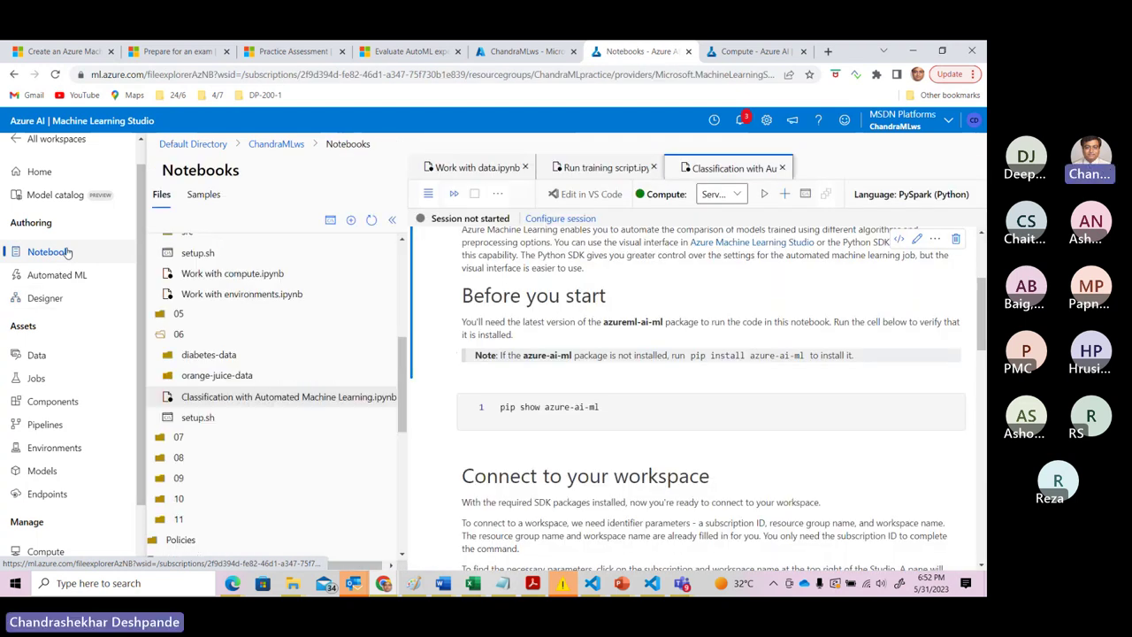
pyautogui.scroll(5, 402, 407)
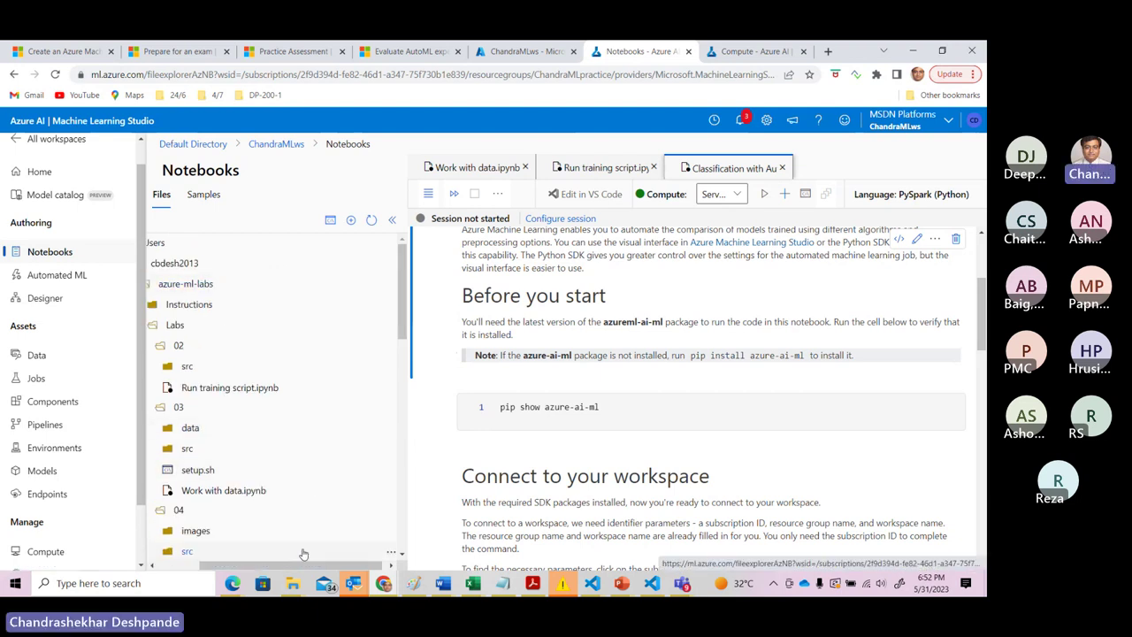
pyautogui.moveTo(354, 566); pyautogui.dragTo(254, 571)
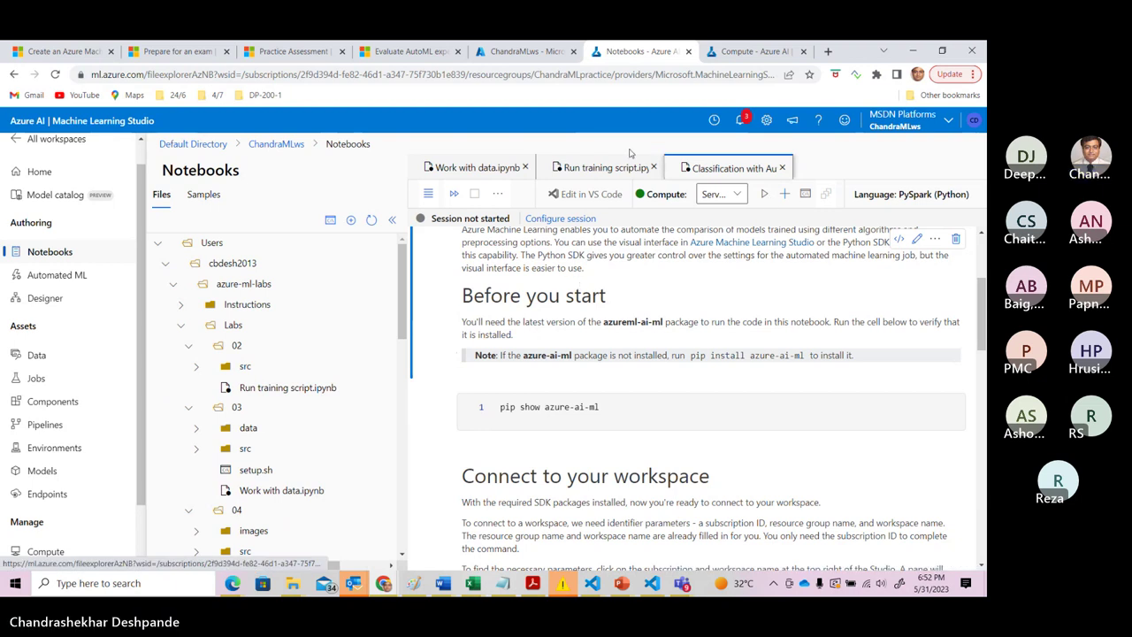
# Close the Classification with Automated Machine Learning notebook and review the opening section of the Run training script notebook.
pyautogui.click(782, 169)
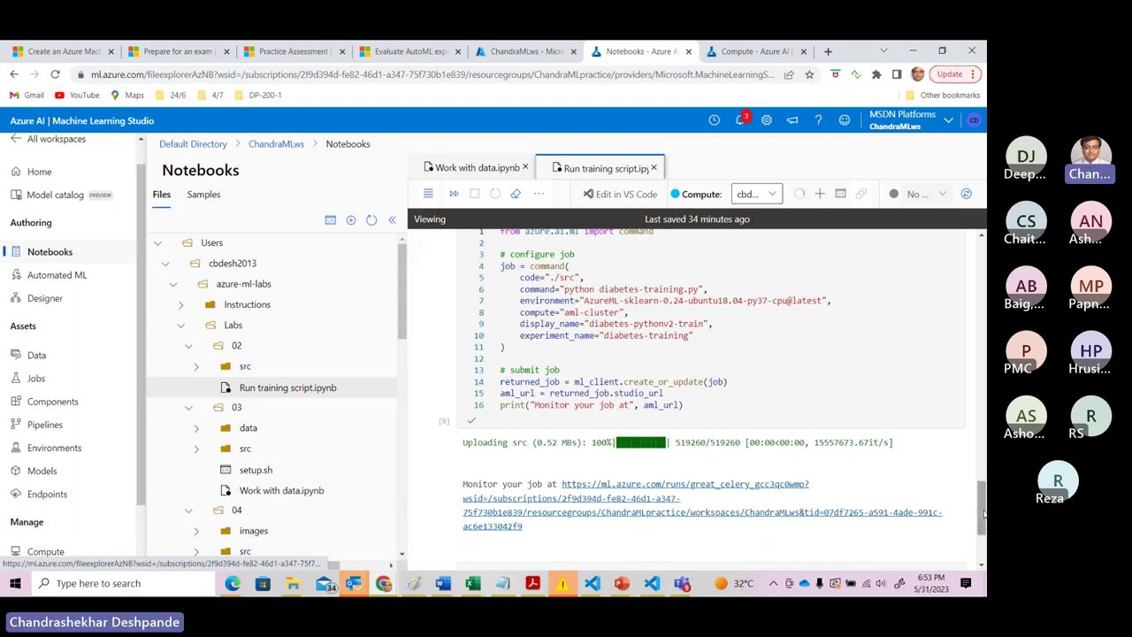
pyautogui.moveTo(984, 513); pyautogui.dragTo(984, 251)
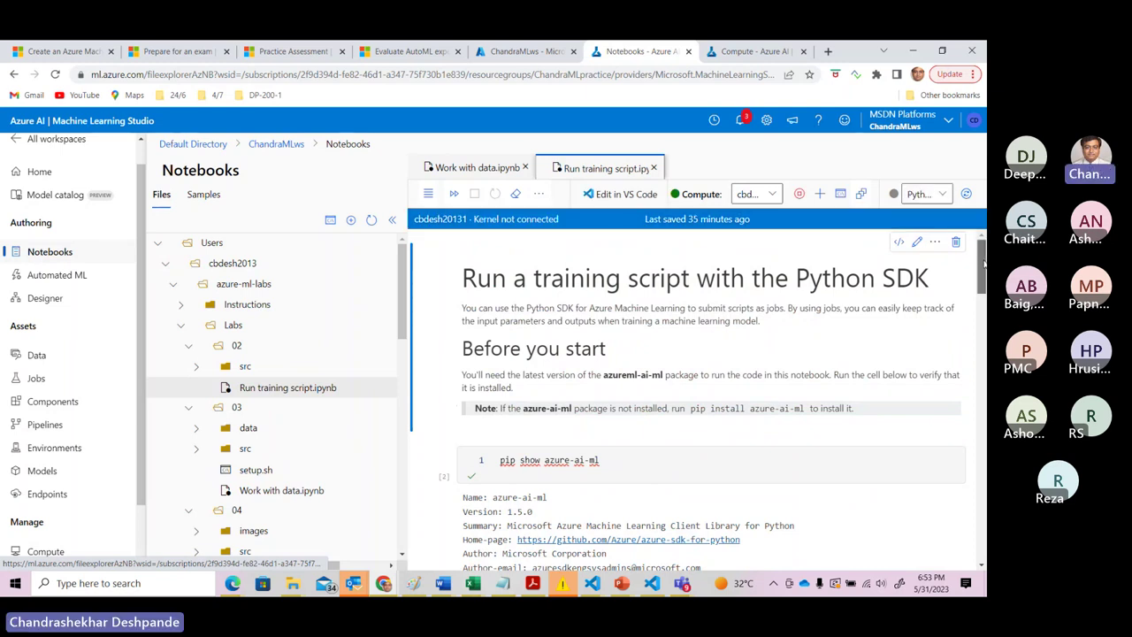
pyautogui.moveTo(984, 263); pyautogui.dragTo(983, 268)
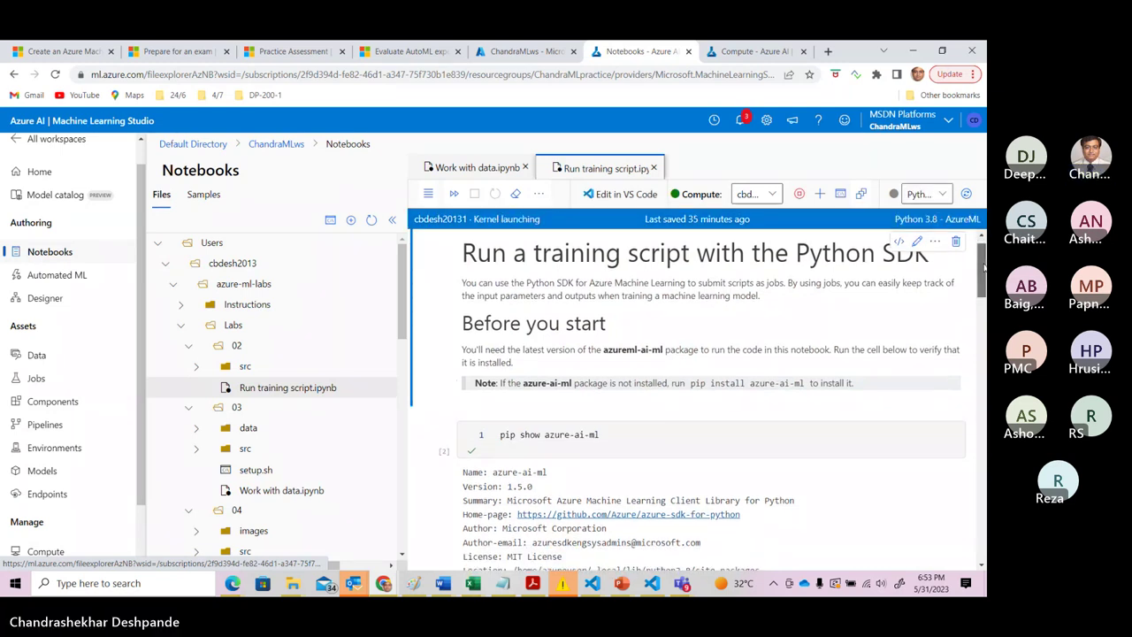
pyautogui.scroll(-1, 984, 268)
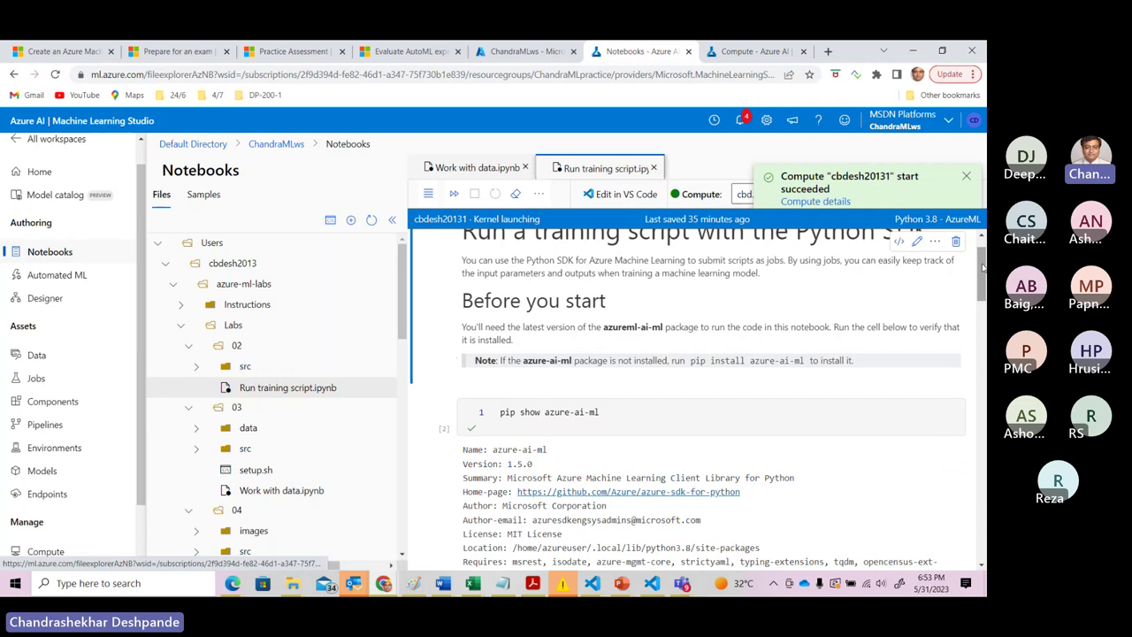
# Dismiss the compute start notification and select the running compute instance for the Run training script notebook.
pyautogui.click(966, 176)
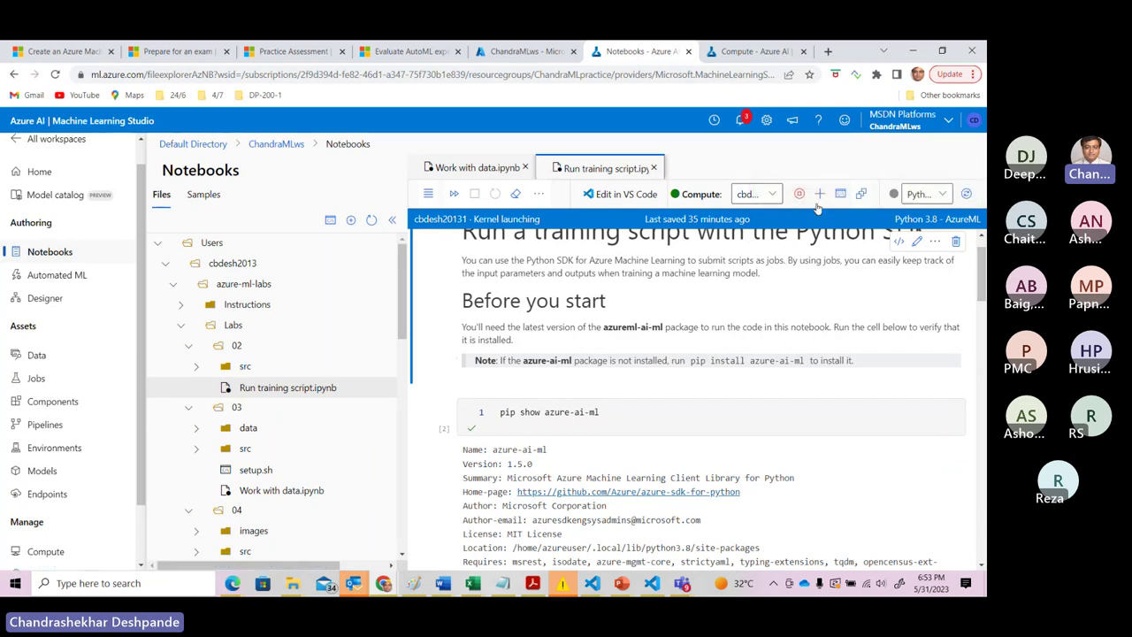
pyautogui.click(745, 198)
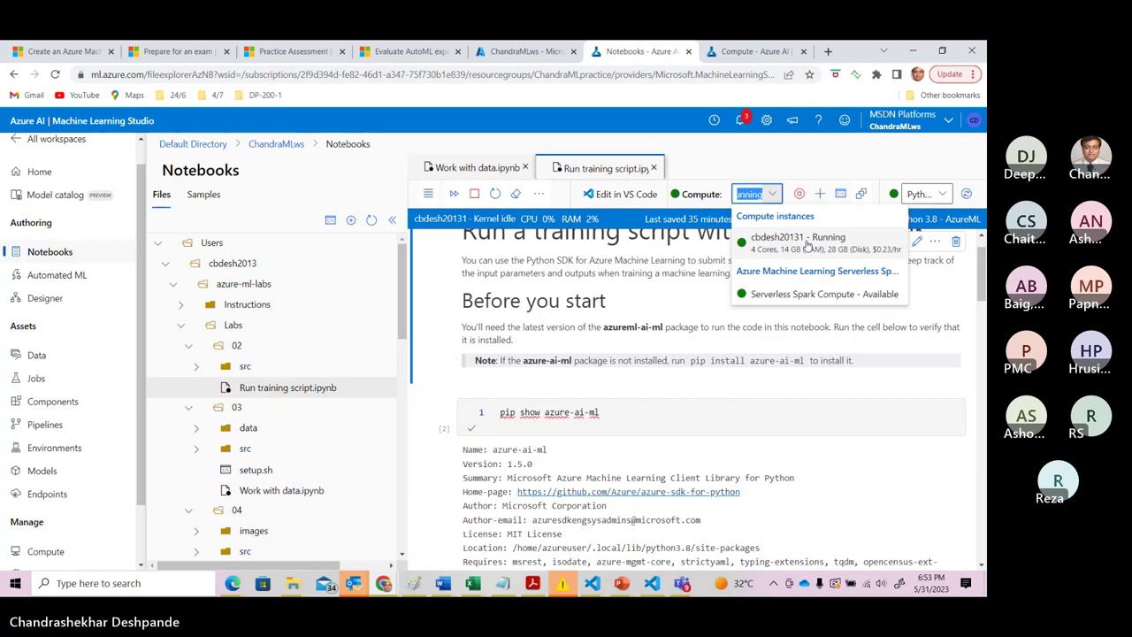
pyautogui.click(799, 237)
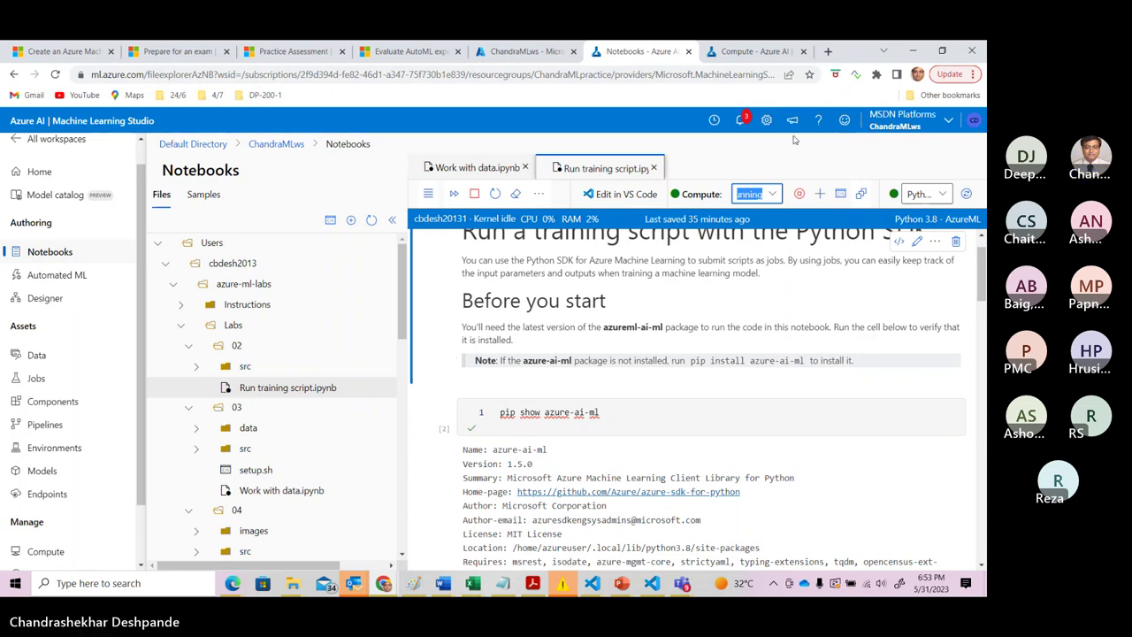
# Return to the Compute page and check the compute instance and compute cluster states.
pyautogui.click(750, 53)
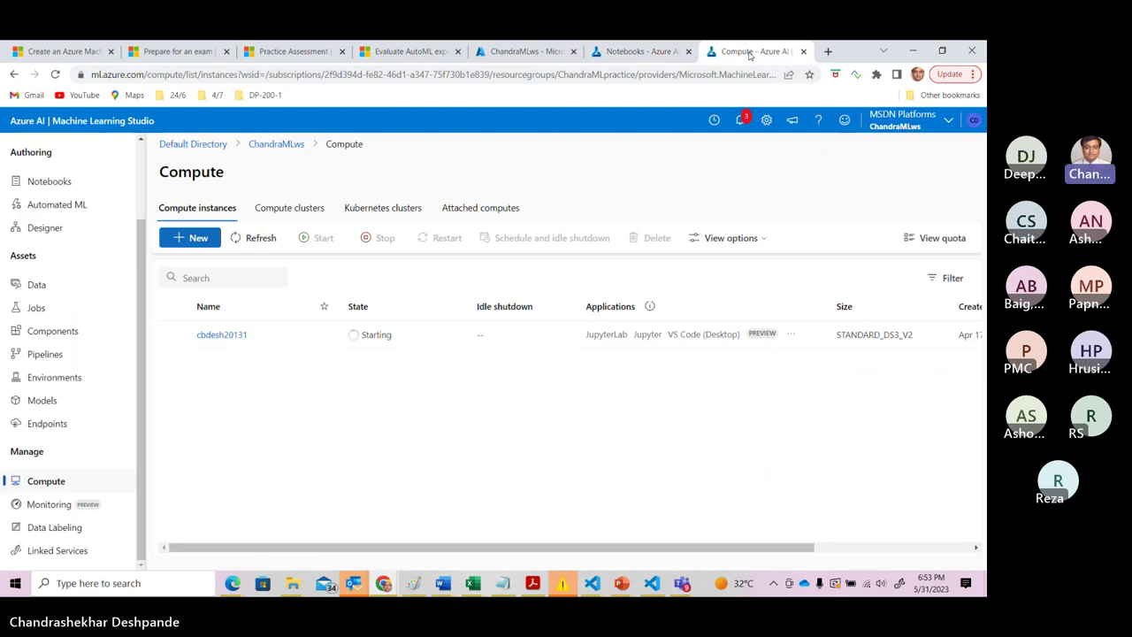
pyautogui.click(301, 207)
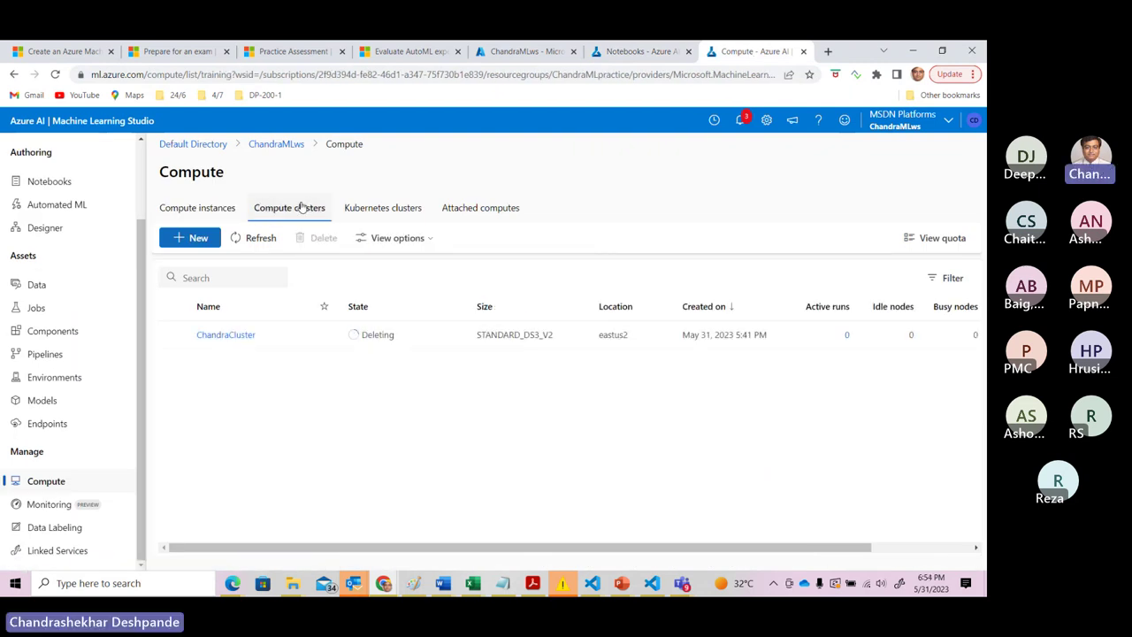
# View the Kubernetes clusters page, and review the experiments, all jobs and schedules on the Jobs page.
pyautogui.click(392, 213)
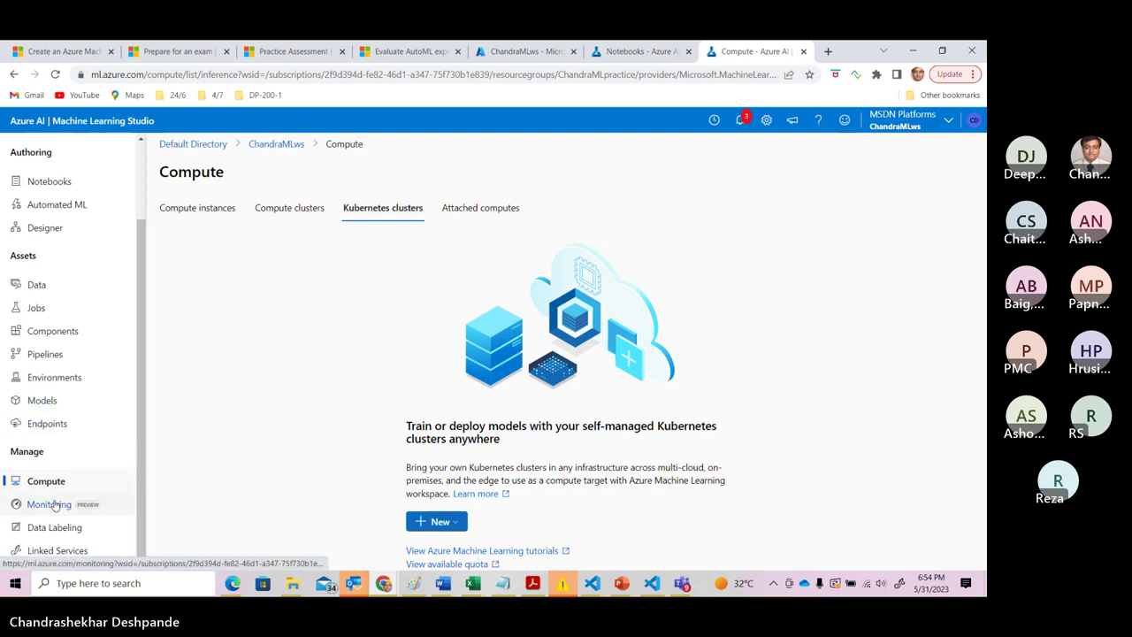
pyautogui.click(37, 308)
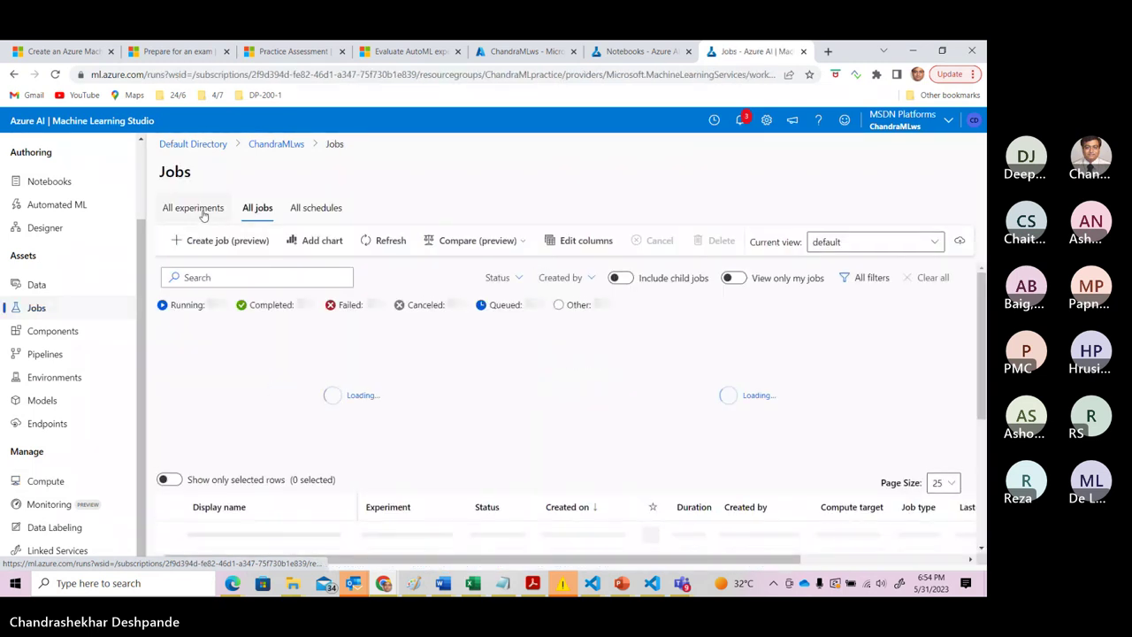
pyautogui.click(202, 211)
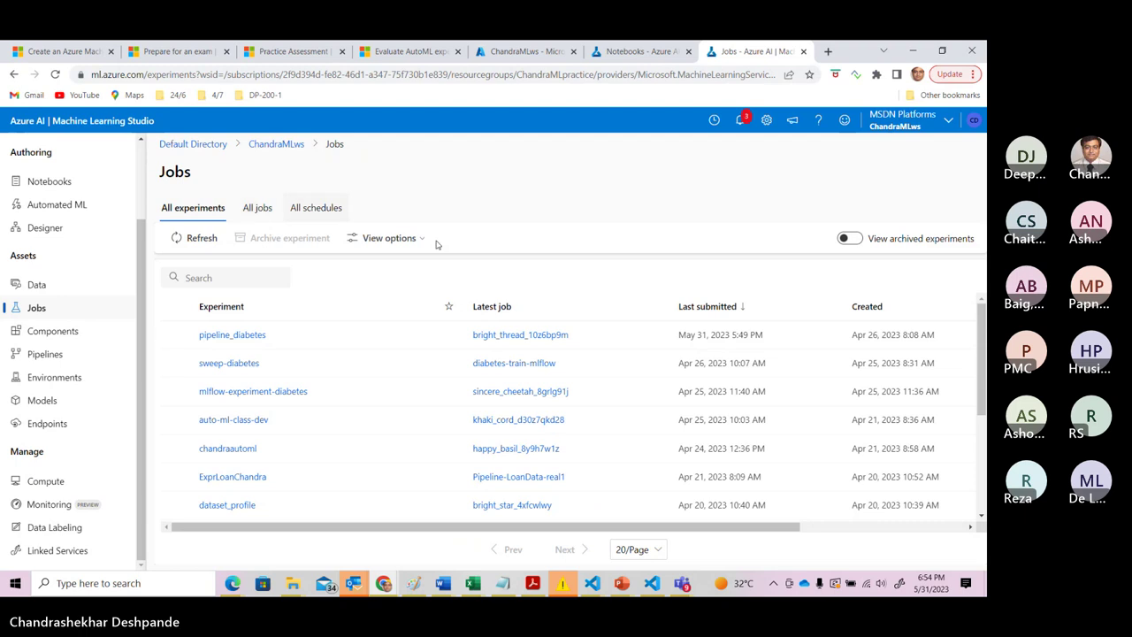
pyautogui.moveTo(982, 344)
pyautogui.mouseDown()
pyautogui.moveTo(984, 456)
pyautogui.moveTo(983, 336)
pyautogui.mouseUp()
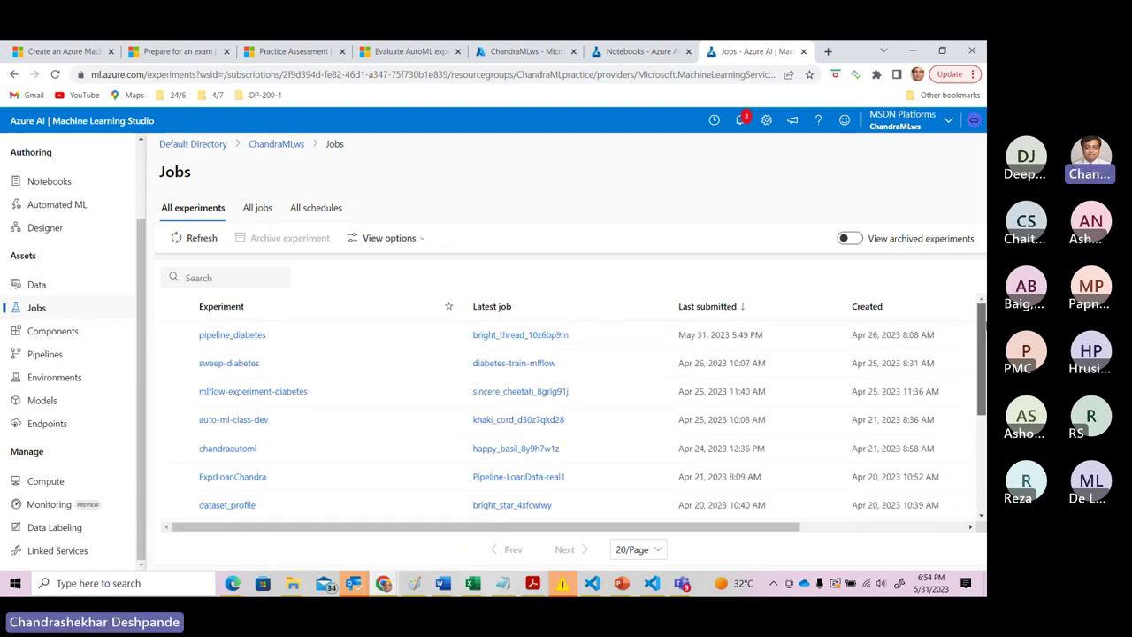
pyautogui.click(255, 208)
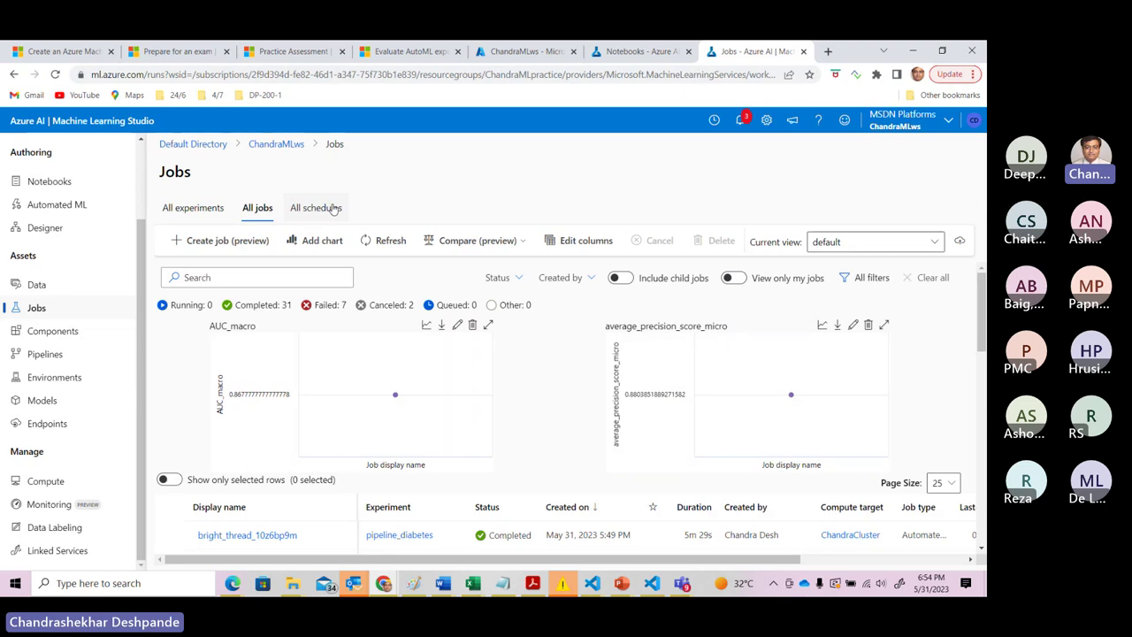
pyautogui.click(324, 209)
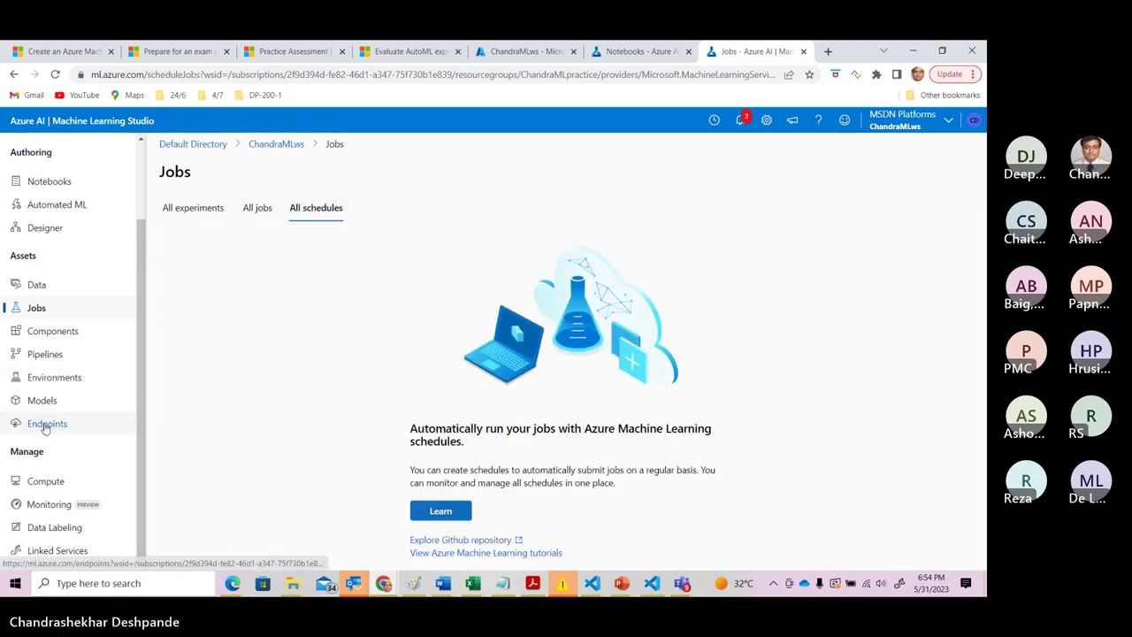
# Return to the Run training script notebook and switch its compute to Serverless Spark Compute, confirming the change.
pyautogui.click(591, 51)
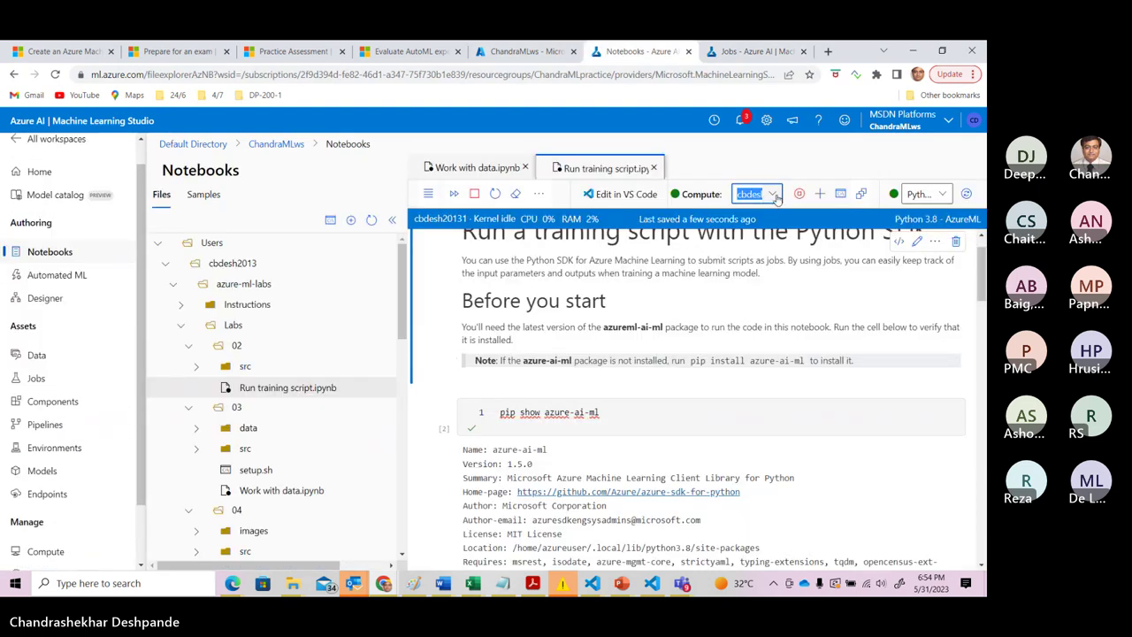
pyautogui.click(773, 195)
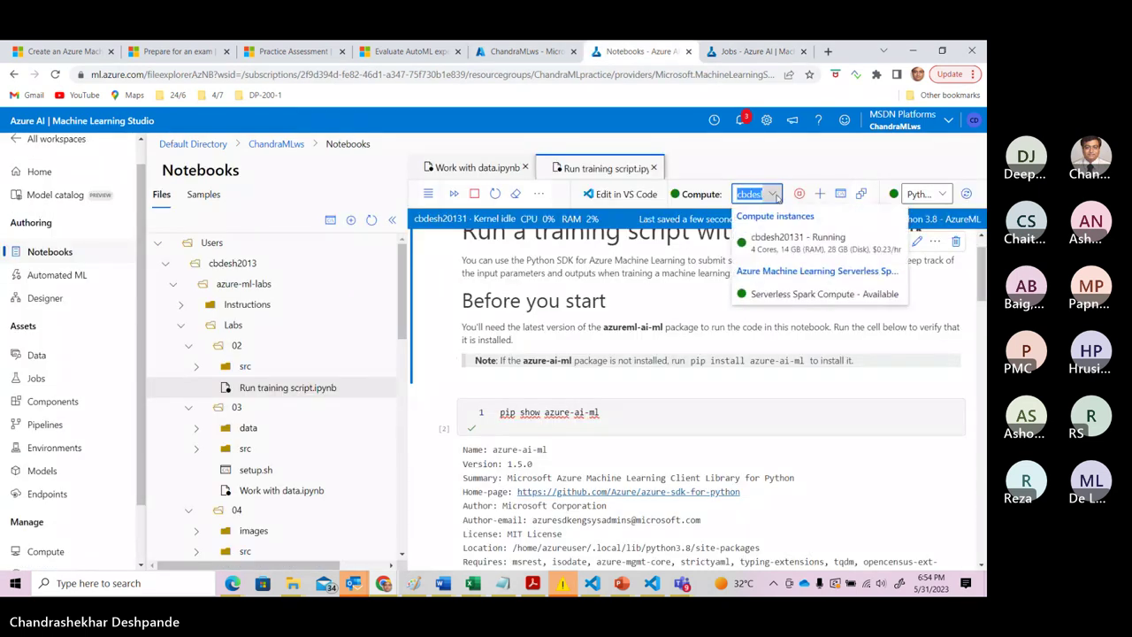
pyautogui.click(781, 296)
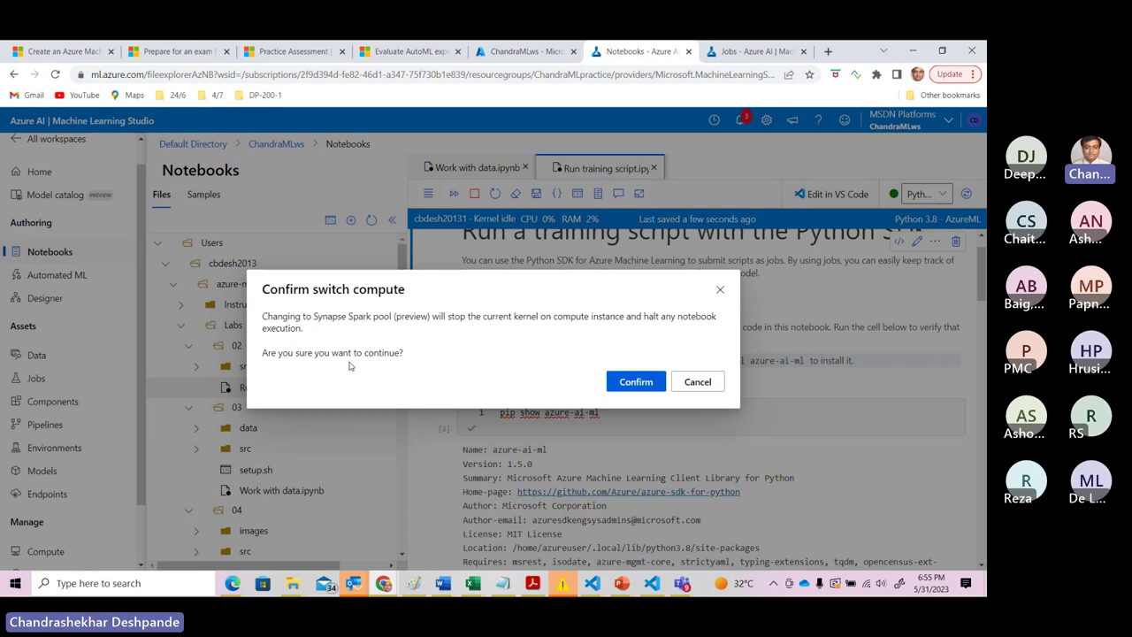
pyautogui.click(628, 385)
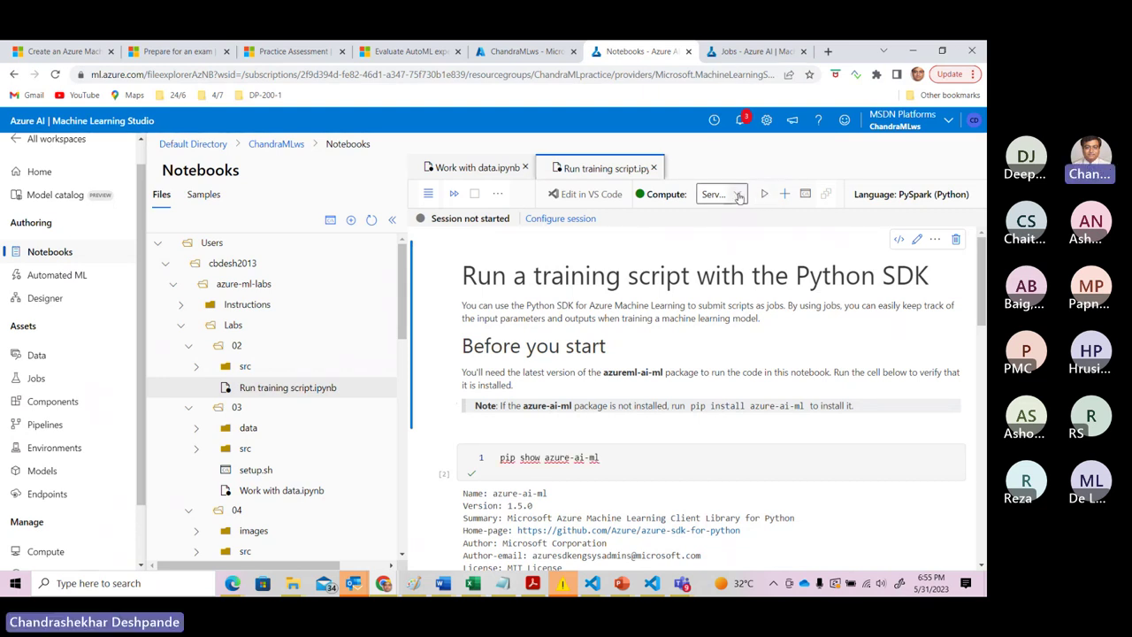
# Switch the Run training script notebook's compute back to the running compute instance and confirm the change.
pyautogui.click(737, 195)
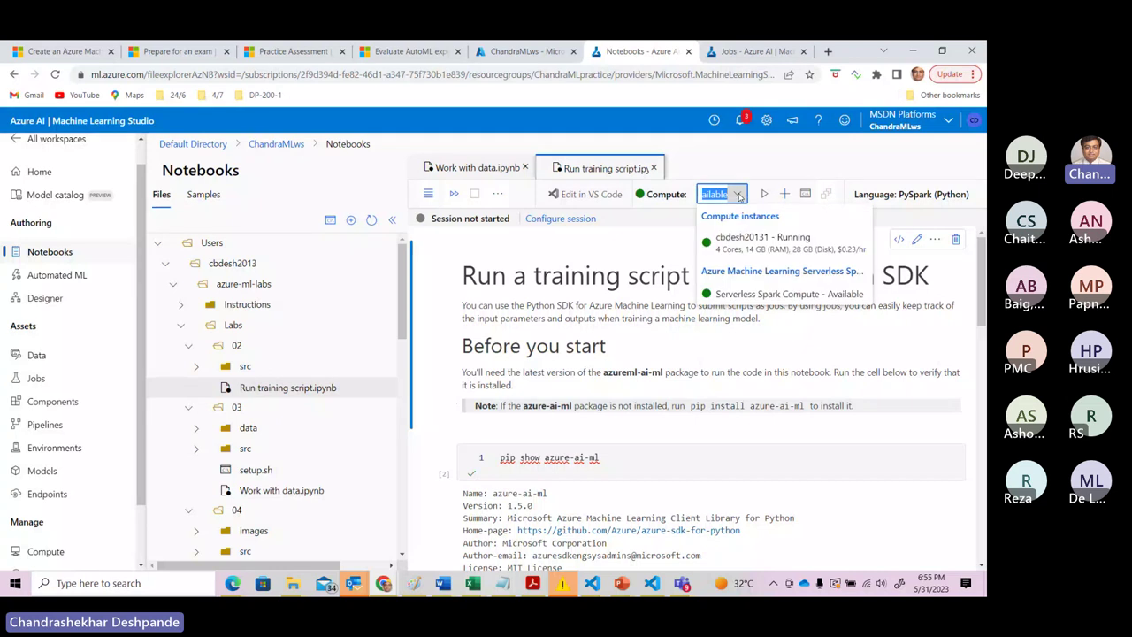
pyautogui.click(746, 248)
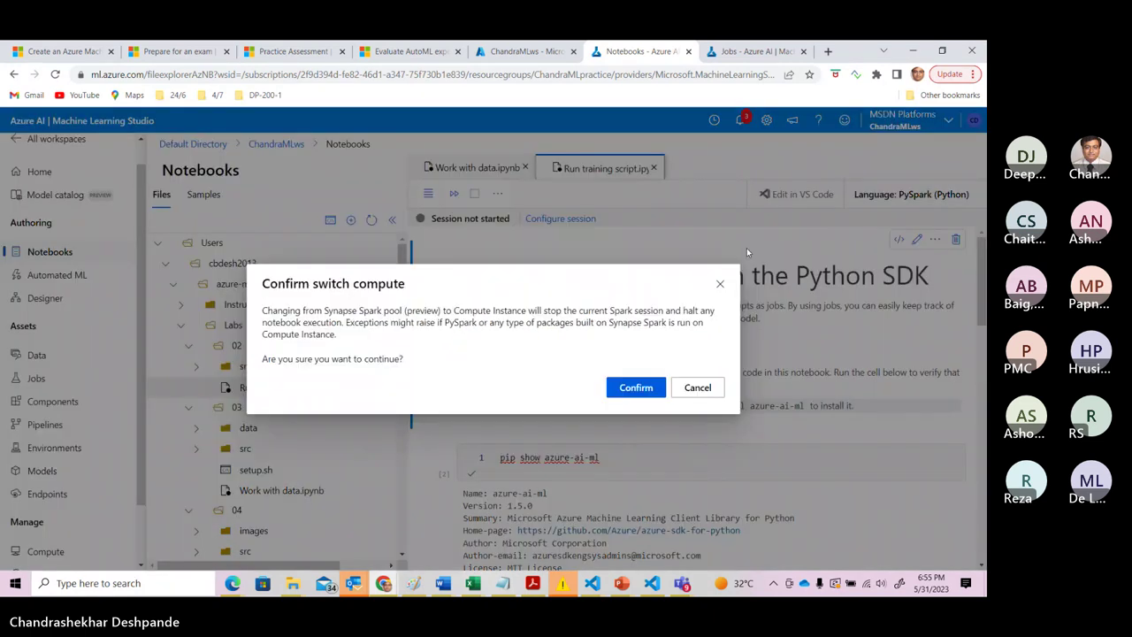
pyautogui.click(655, 390)
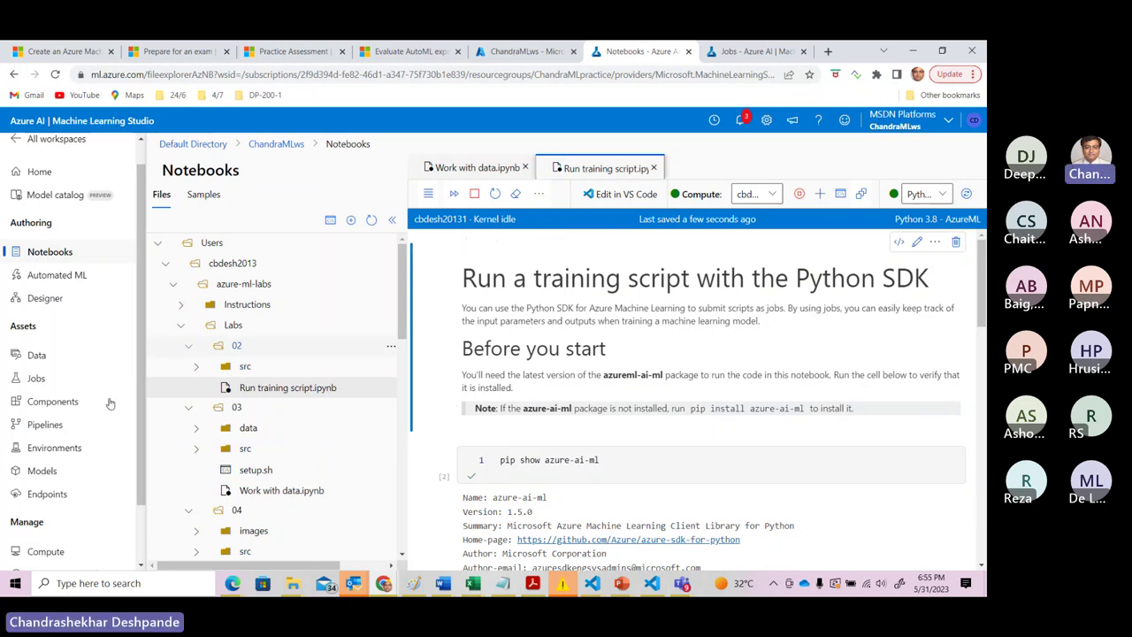
# Narrow the notebook file tree and collapse the studio navigation to icons to give the notebook more room.
pyautogui.scroll(-2, 139, 449)
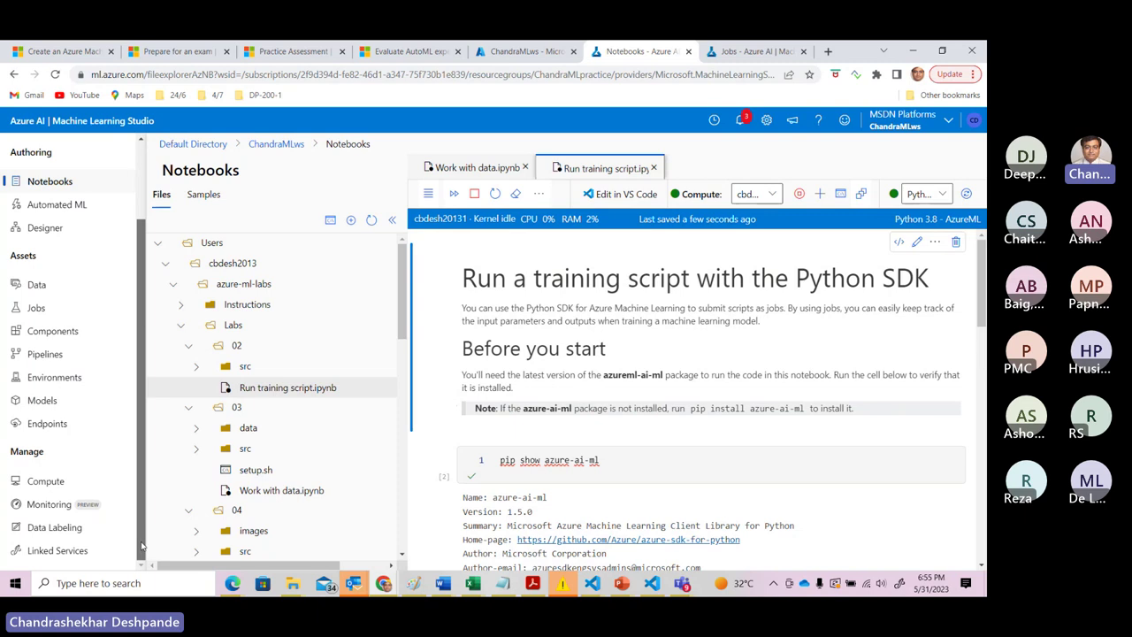
pyautogui.scroll(2, 138, 526)
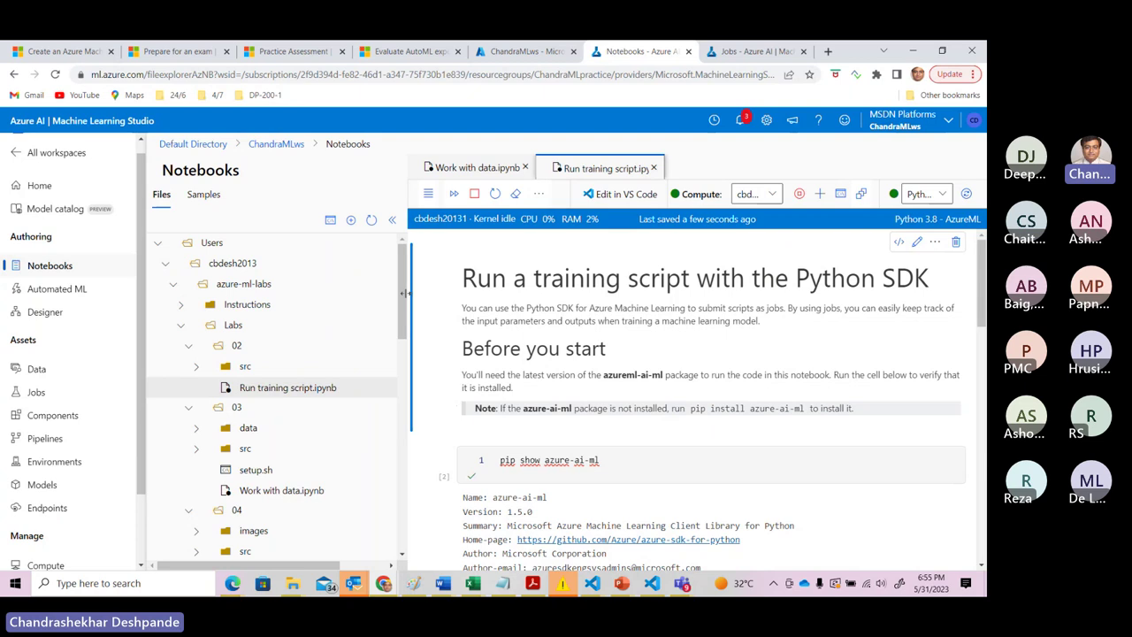
pyautogui.moveTo(387, 290); pyautogui.dragTo(275, 290)
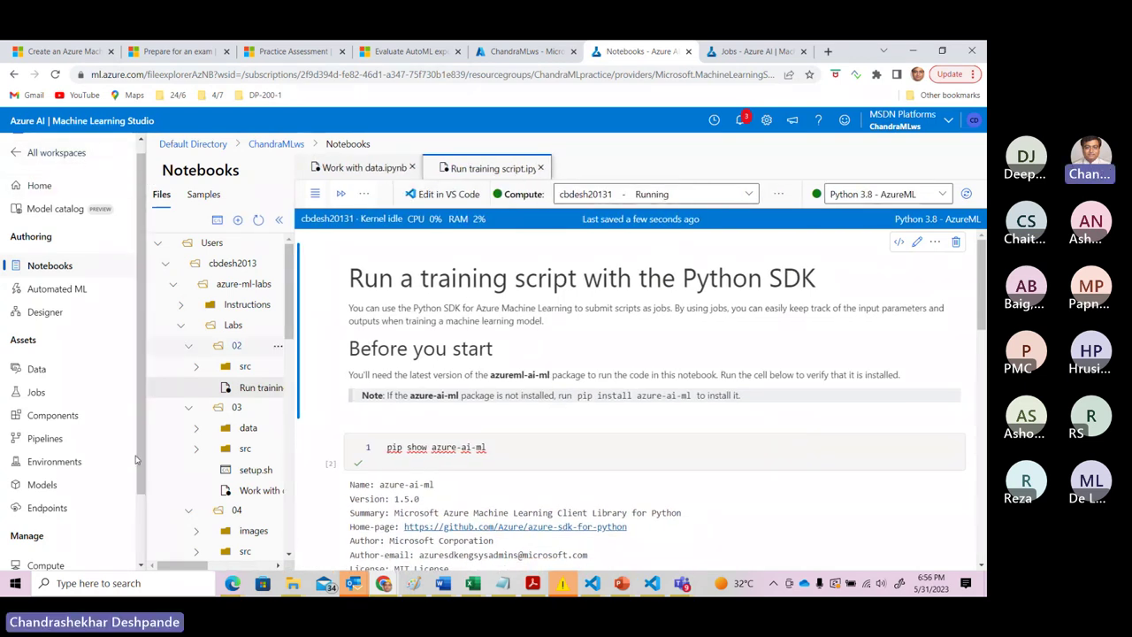
pyautogui.scroll(-2, 135, 469)
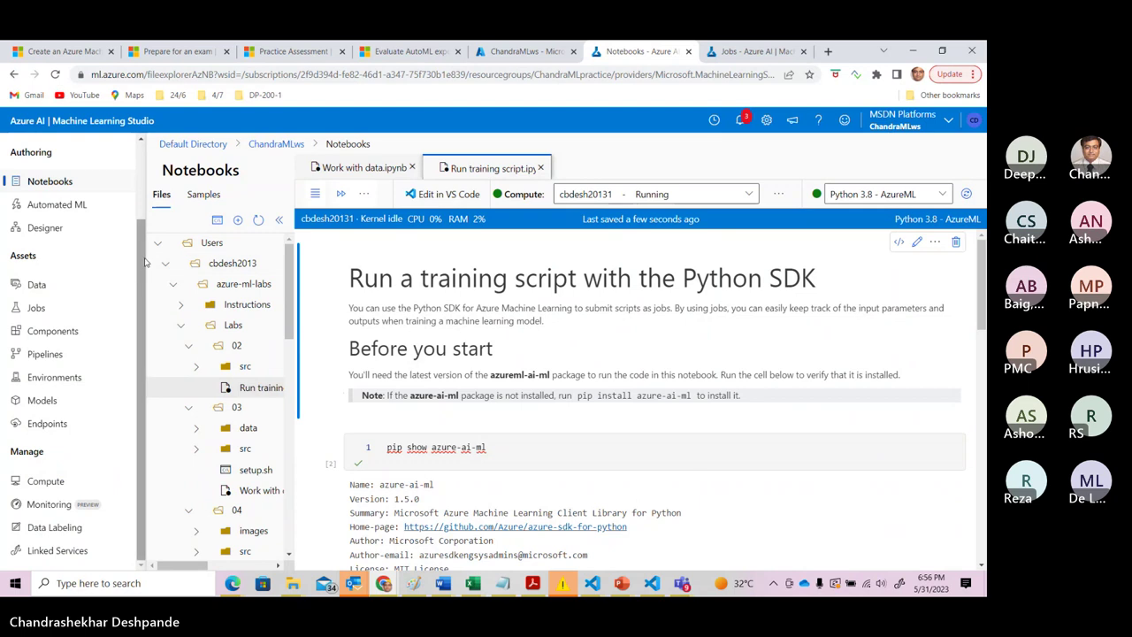
pyautogui.scroll(2, 138, 196)
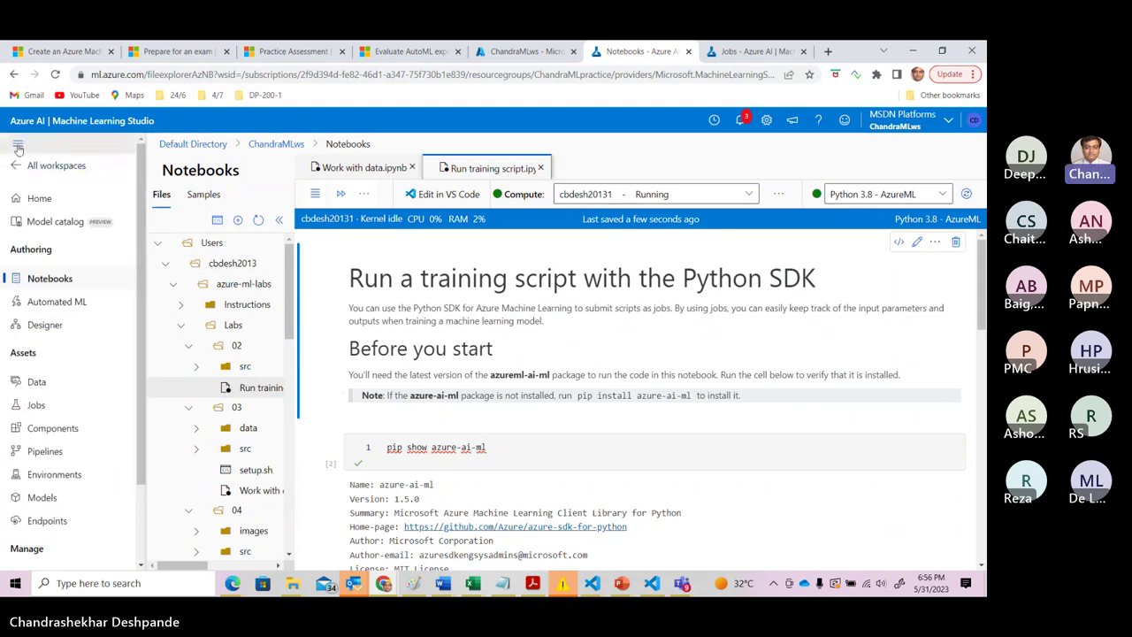
pyautogui.click(15, 143)
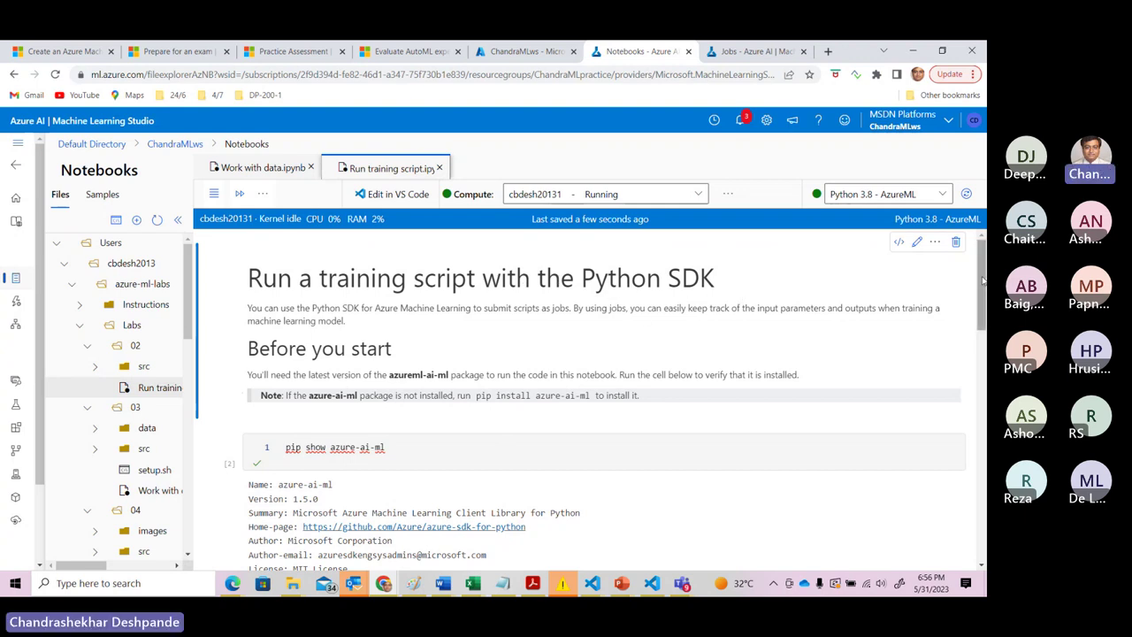
# Highlight Python SDK in the notebook's title, review the available kernels and select Python 3.8 - AzureML.
pyautogui.scroll(-3, 982, 282)
pyautogui.scroll(3, 981, 281)
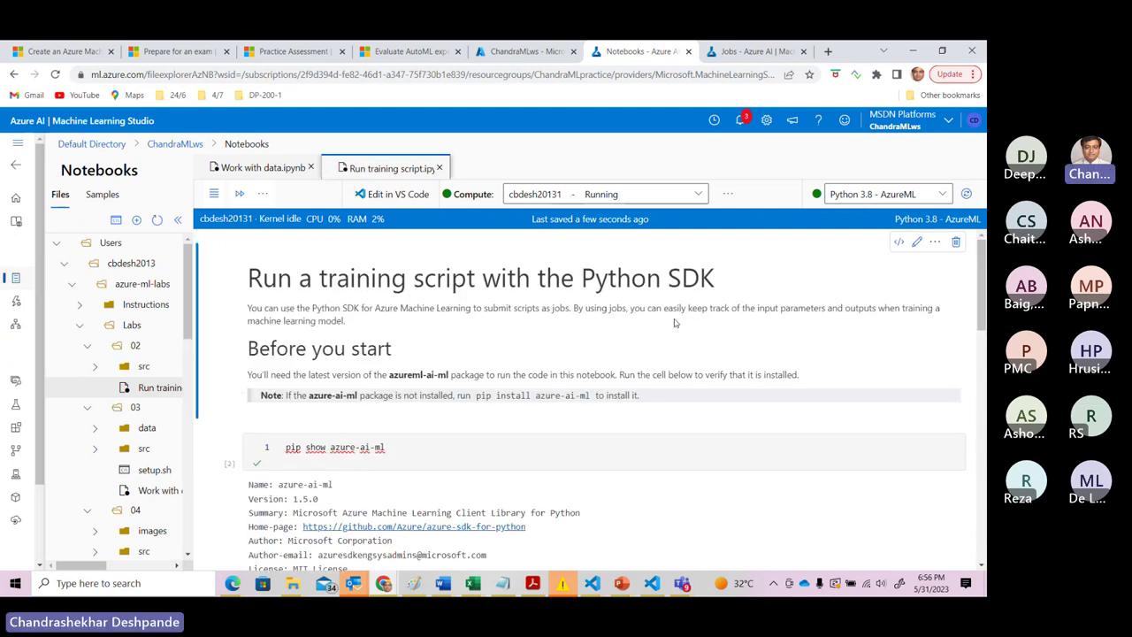
pyautogui.moveTo(581, 278); pyautogui.dragTo(701, 278)
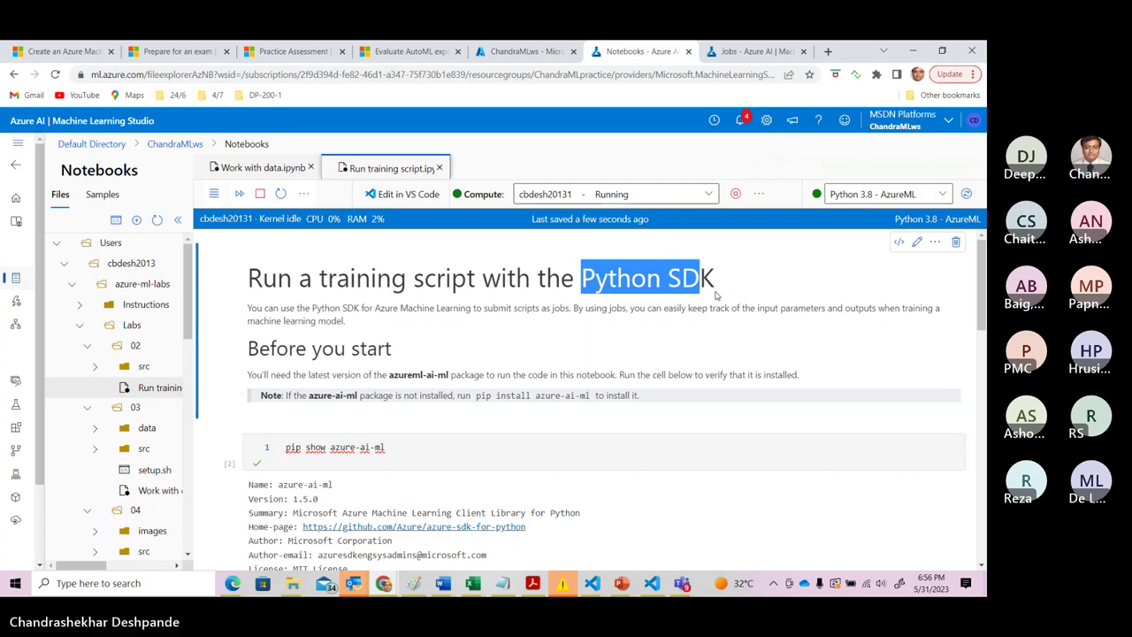
pyautogui.click(682, 344)
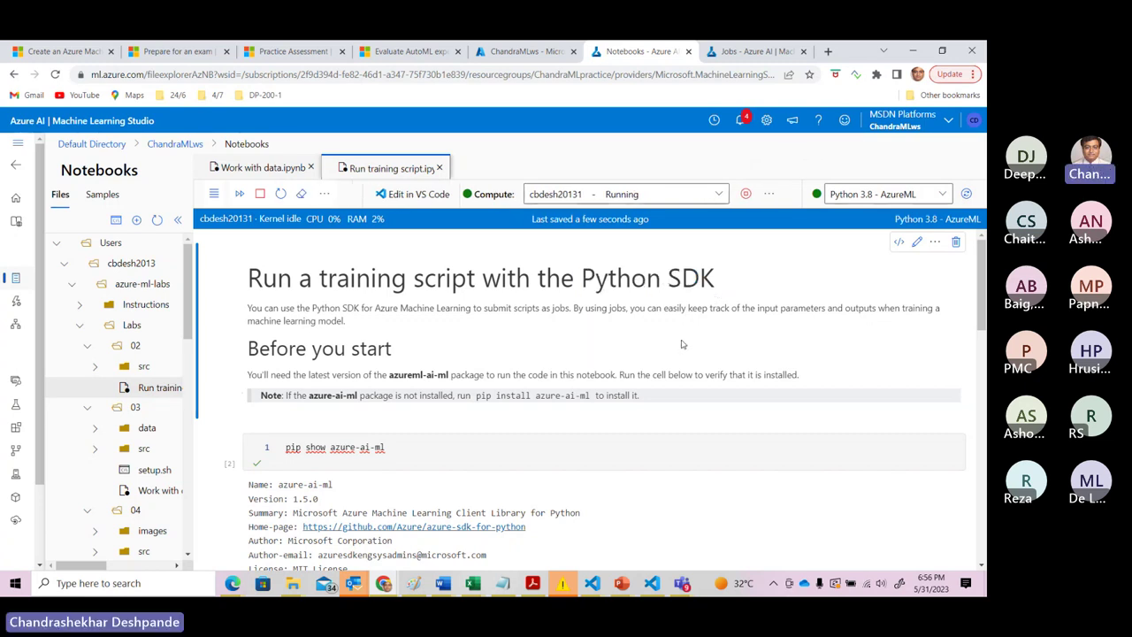
pyautogui.click(945, 199)
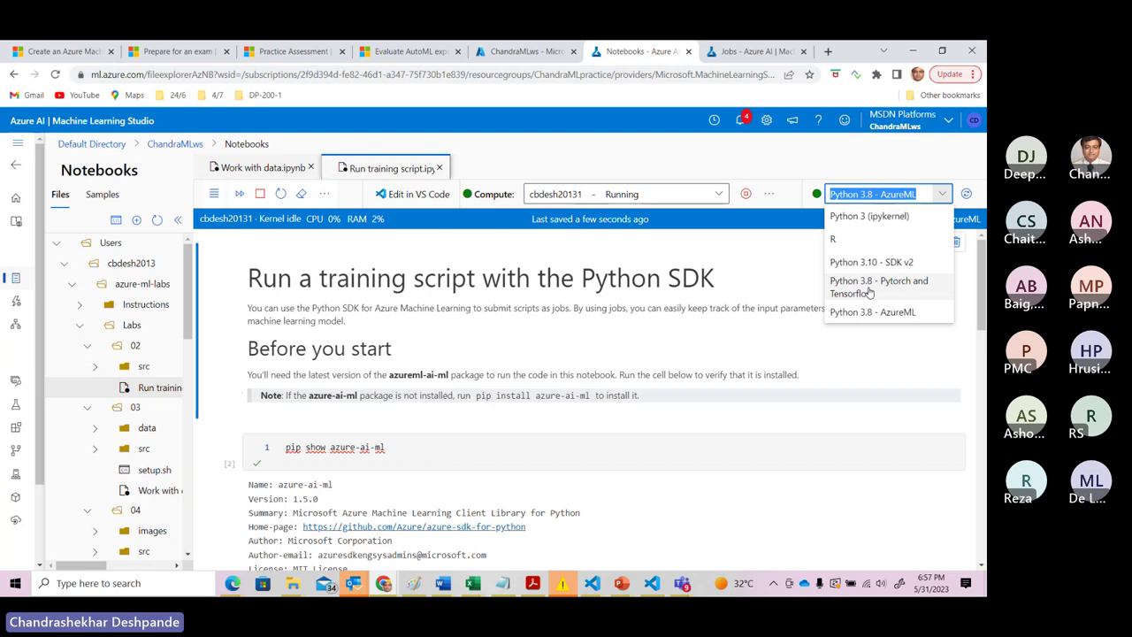
pyautogui.click(881, 318)
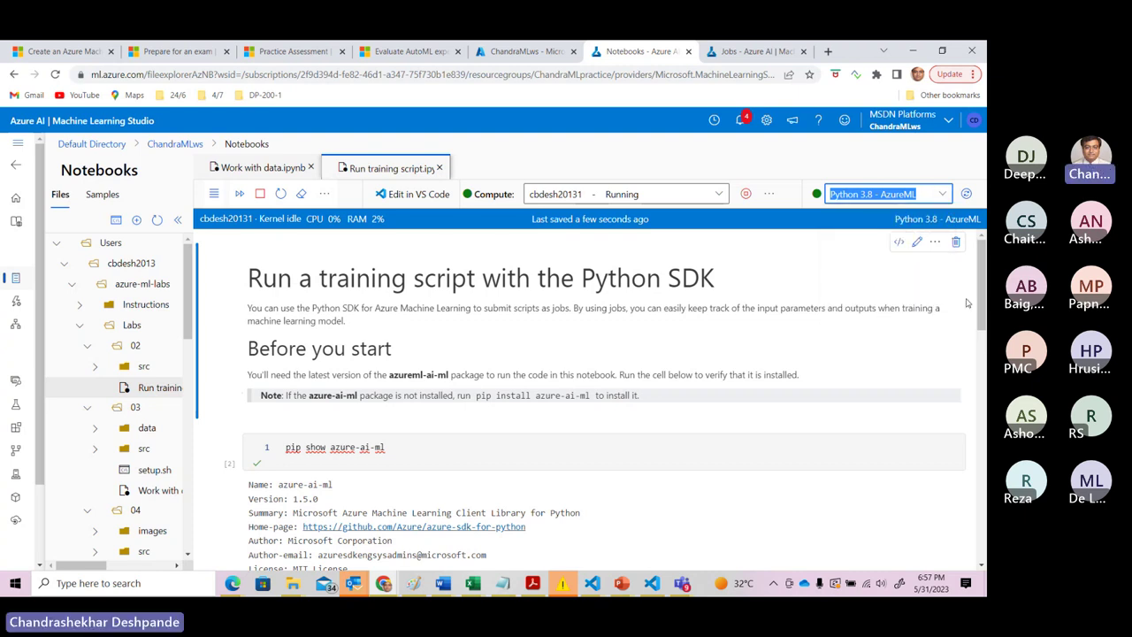
# Run the pip show azure-ai-ml cell and check the installed package version in its output.
pyautogui.moveTo(982, 273); pyautogui.dragTo(982, 301)
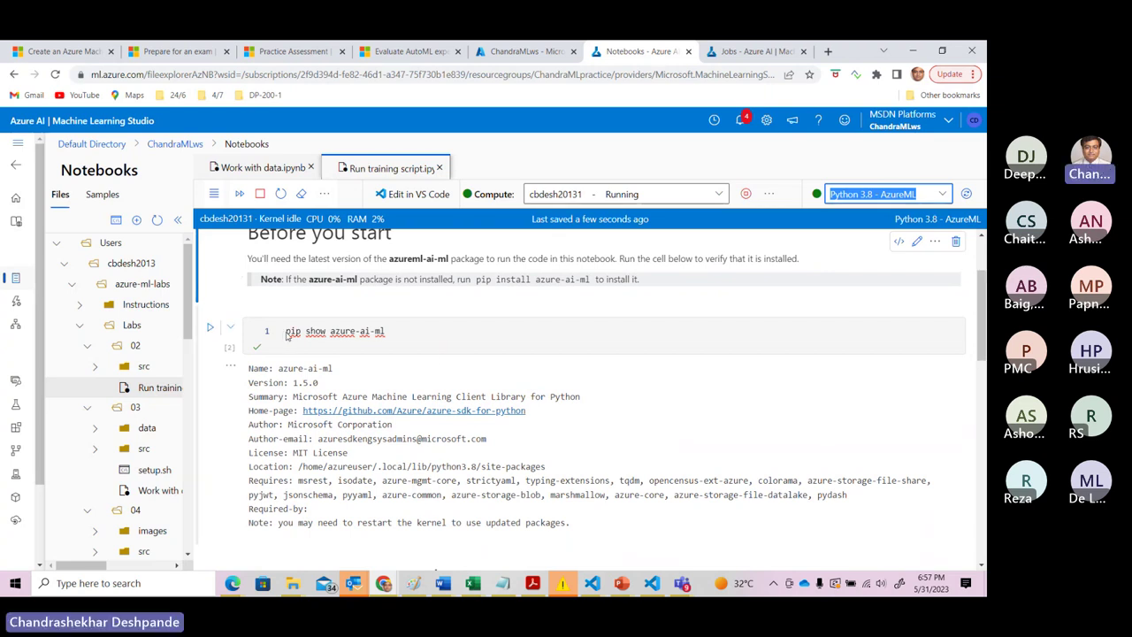
pyautogui.click(414, 335)
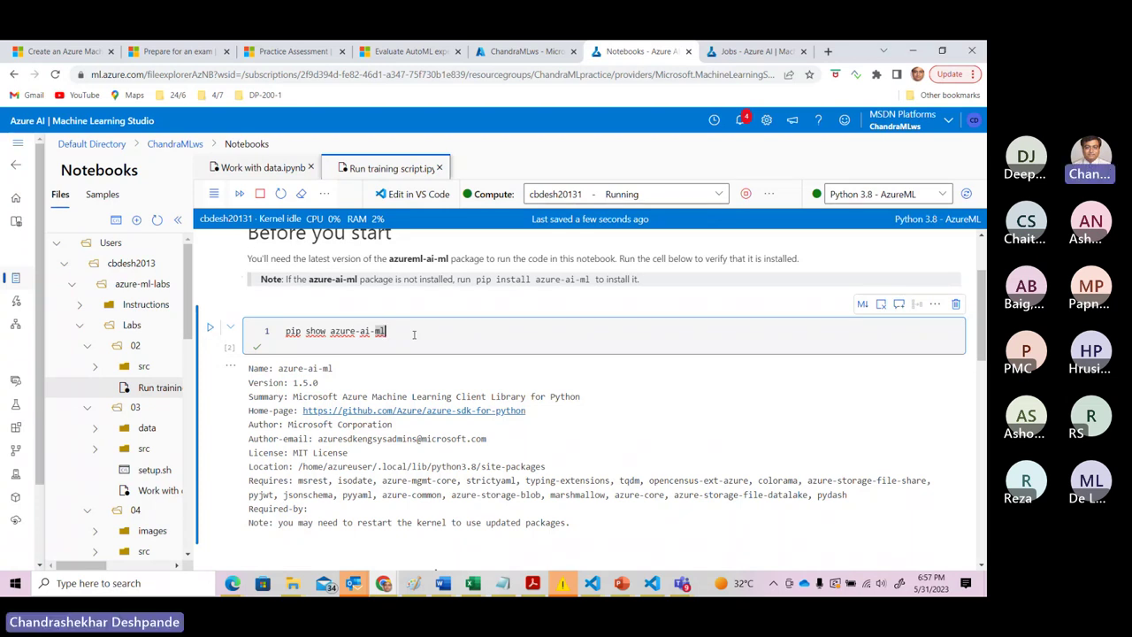
pyautogui.hotkey('shift', 'Return')
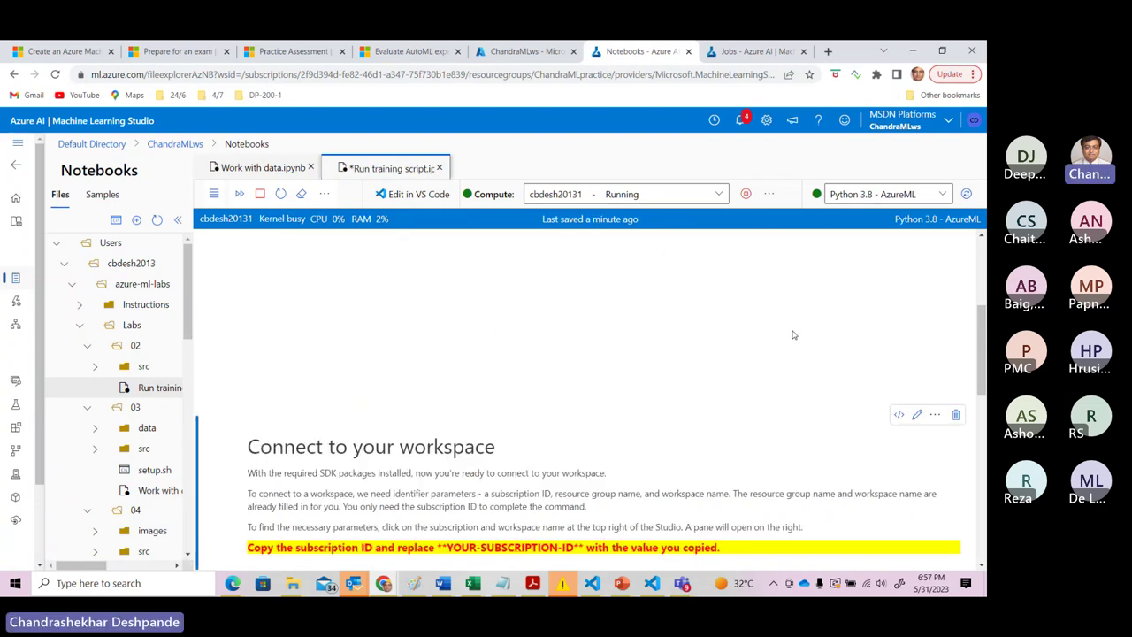
pyautogui.moveTo(984, 332); pyautogui.dragTo(980, 290)
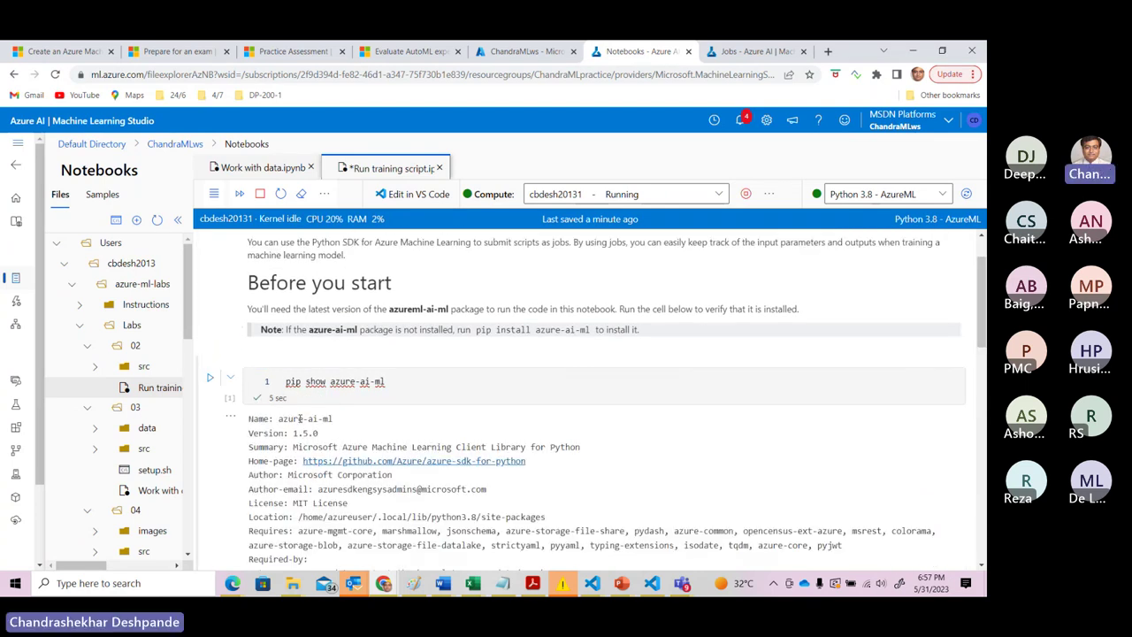
pyautogui.moveTo(291, 433); pyautogui.dragTo(318, 433)
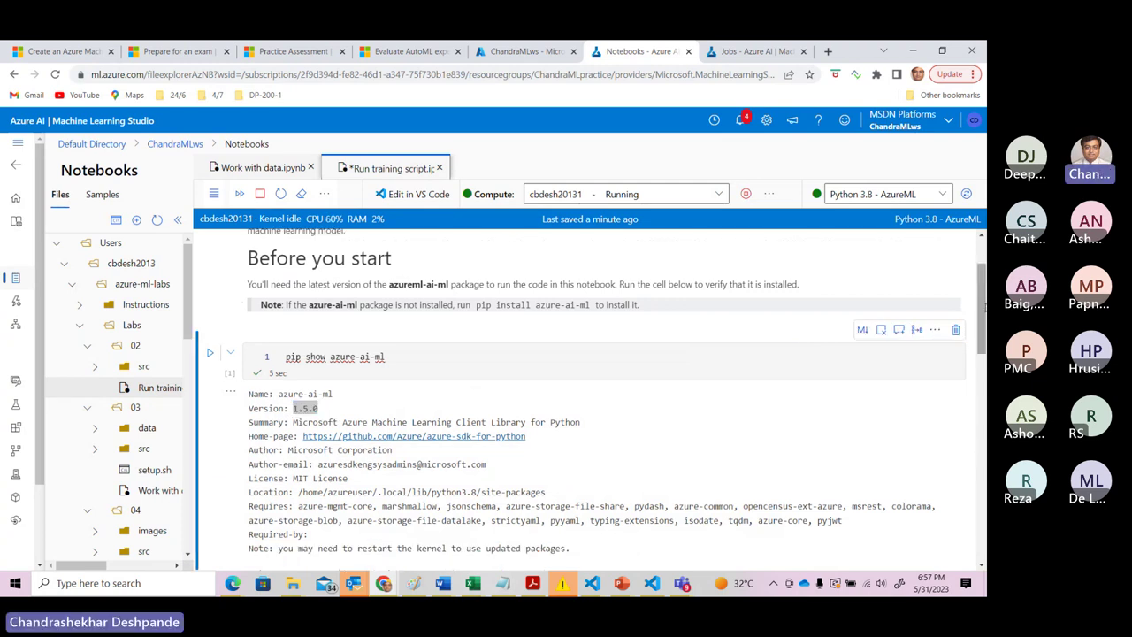
# Check the subscription ID, resource group and workspace values in the workspace details cell under Connect to your workspace, and run the cell.
pyautogui.moveTo(980, 306); pyautogui.dragTo(980, 310)
pyautogui.moveTo(980, 310); pyautogui.dragTo(975, 396)
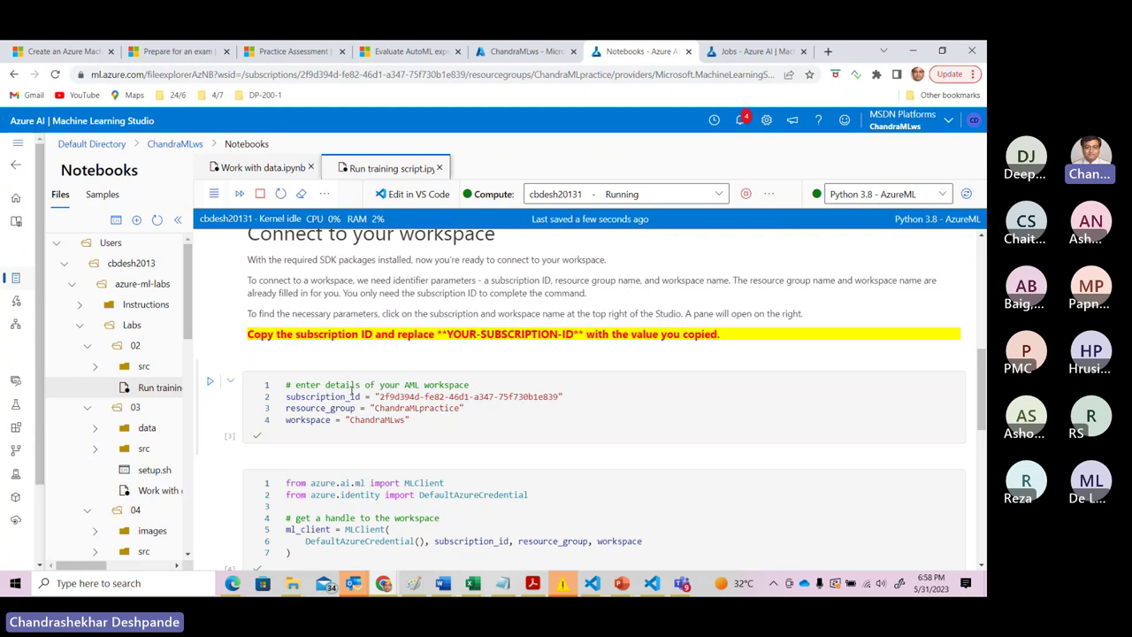
pyautogui.click(427, 424)
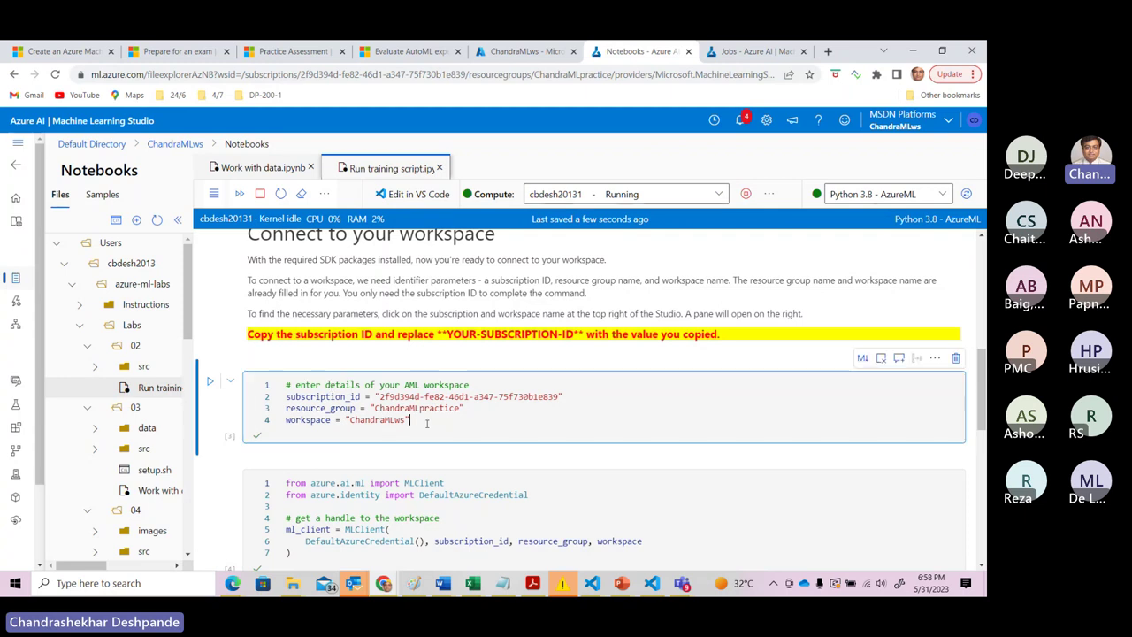
pyautogui.click(381, 396)
pyautogui.moveTo(382, 396); pyautogui.dragTo(558, 397)
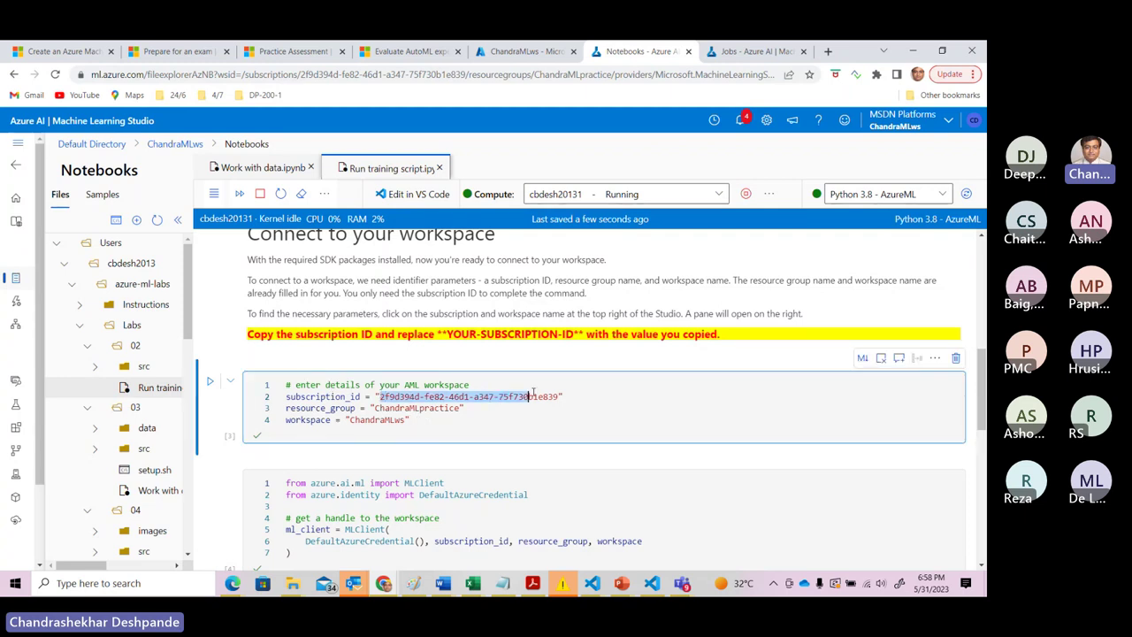
pyautogui.moveTo(379, 408); pyautogui.dragTo(457, 408)
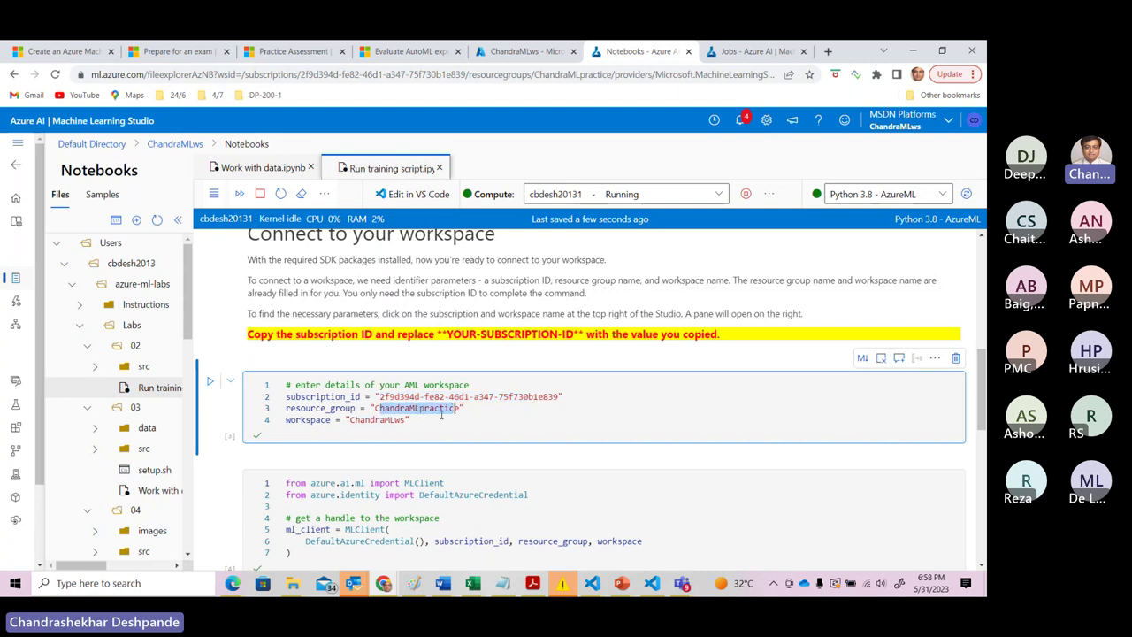
pyautogui.moveTo(350, 420); pyautogui.dragTo(403, 421)
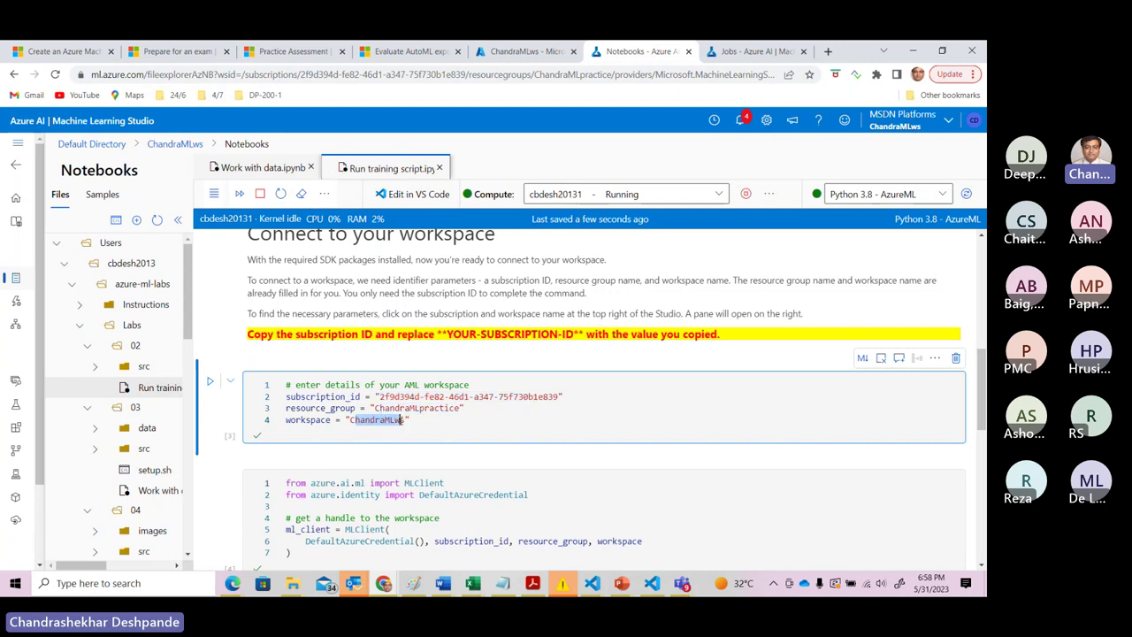
pyautogui.click(439, 421)
pyautogui.hotkey('shift', 'Return')
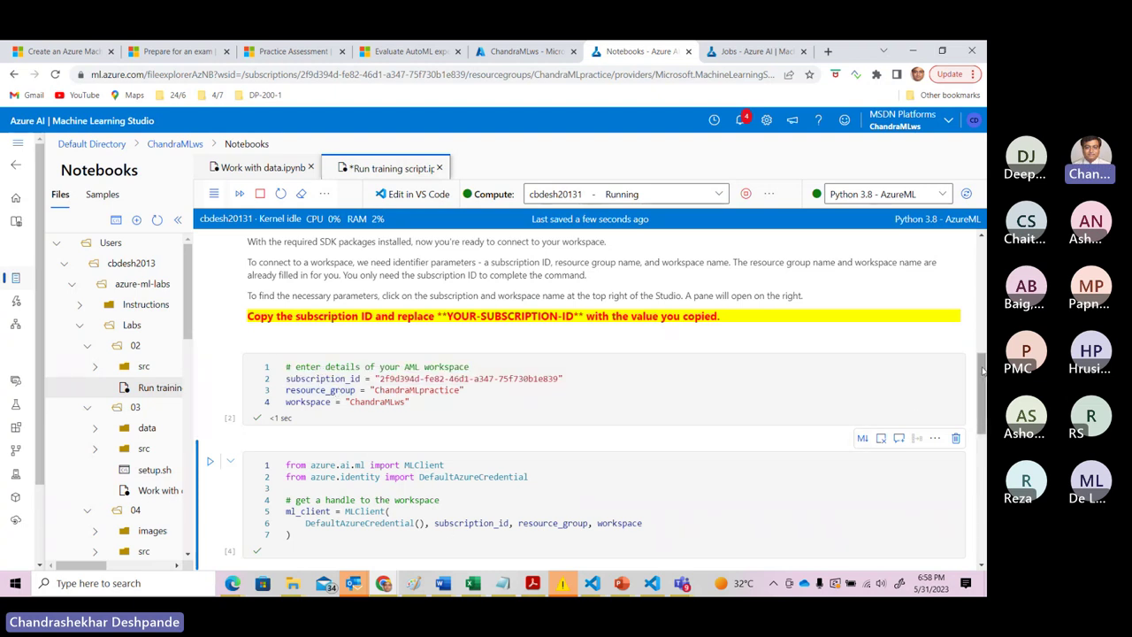
# Highlight MLClient in the workspace handle cell, review its class documentation, and run the cell to connect to the workspace.
pyautogui.scroll(-2, 539, 419)
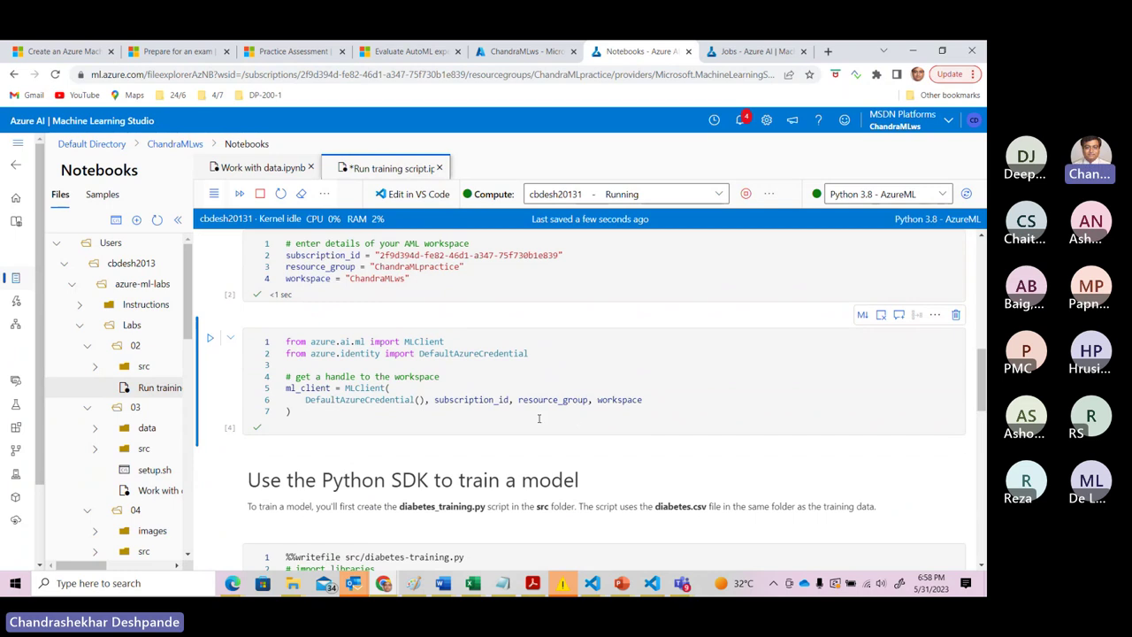
pyautogui.moveTo(454, 400); pyautogui.dragTo(493, 400)
pyautogui.moveTo(345, 389); pyautogui.dragTo(385, 390)
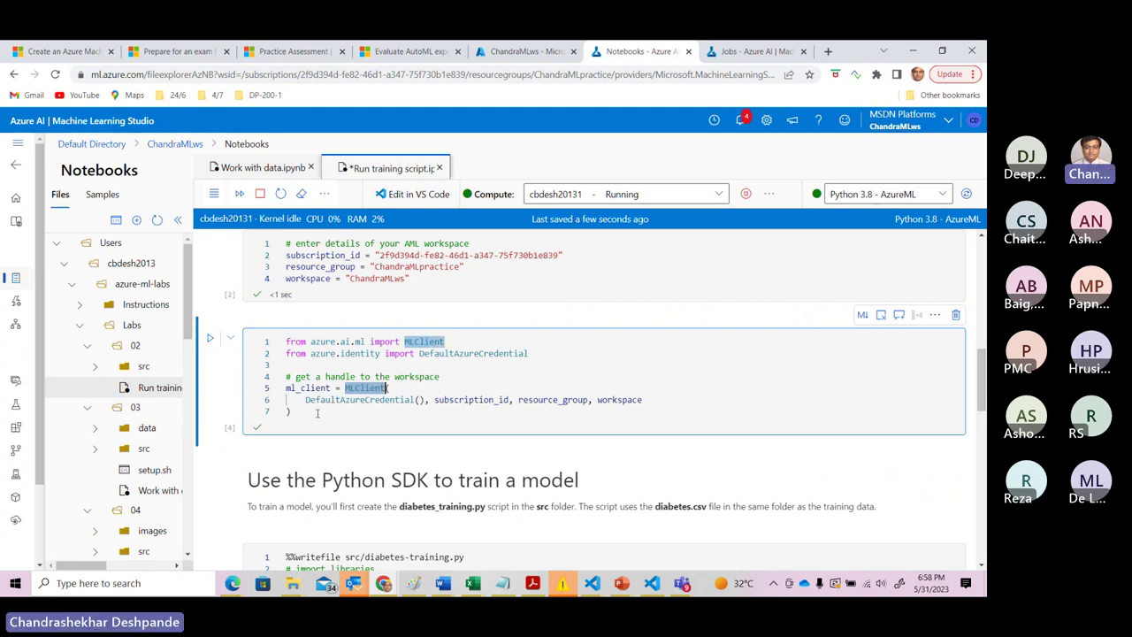
pyautogui.click(307, 410)
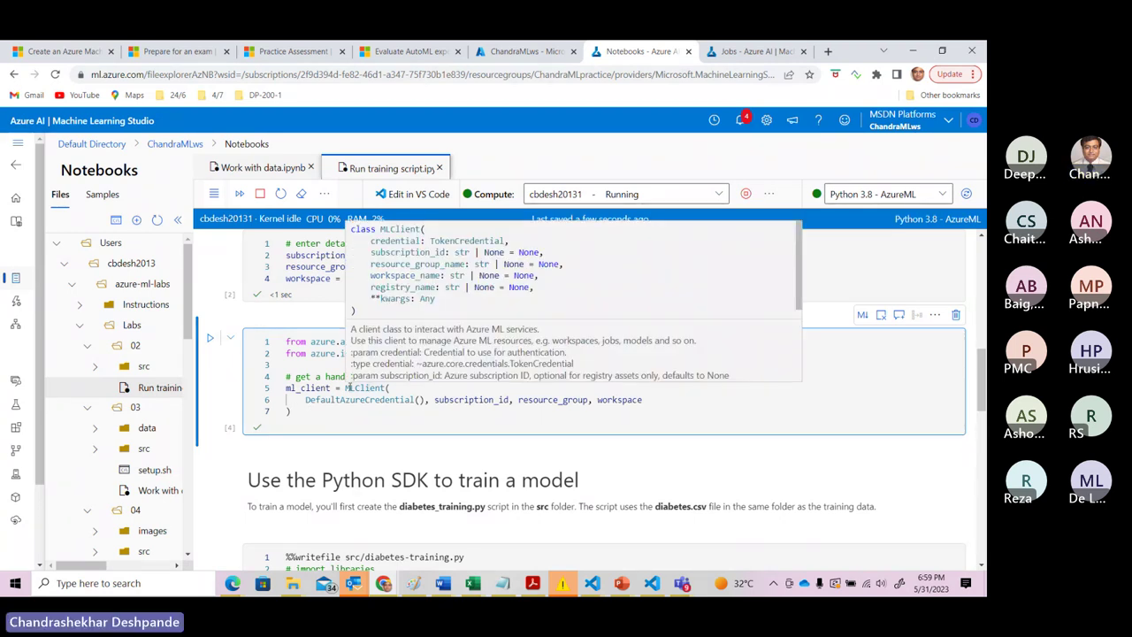
pyautogui.doubleClick(367, 388)
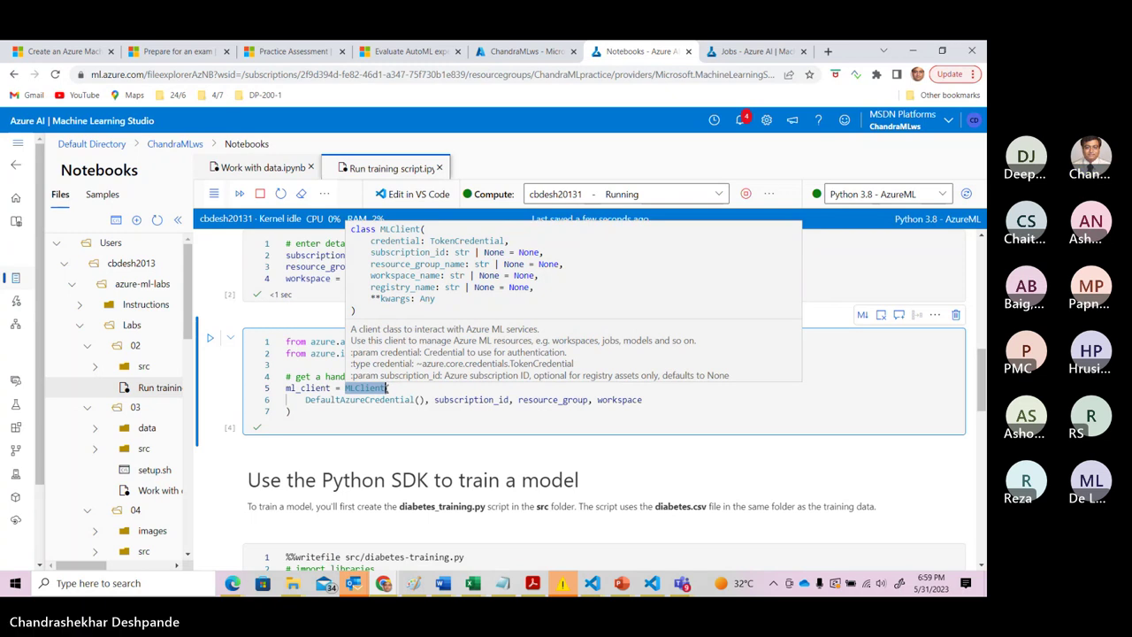
pyautogui.click(331, 410)
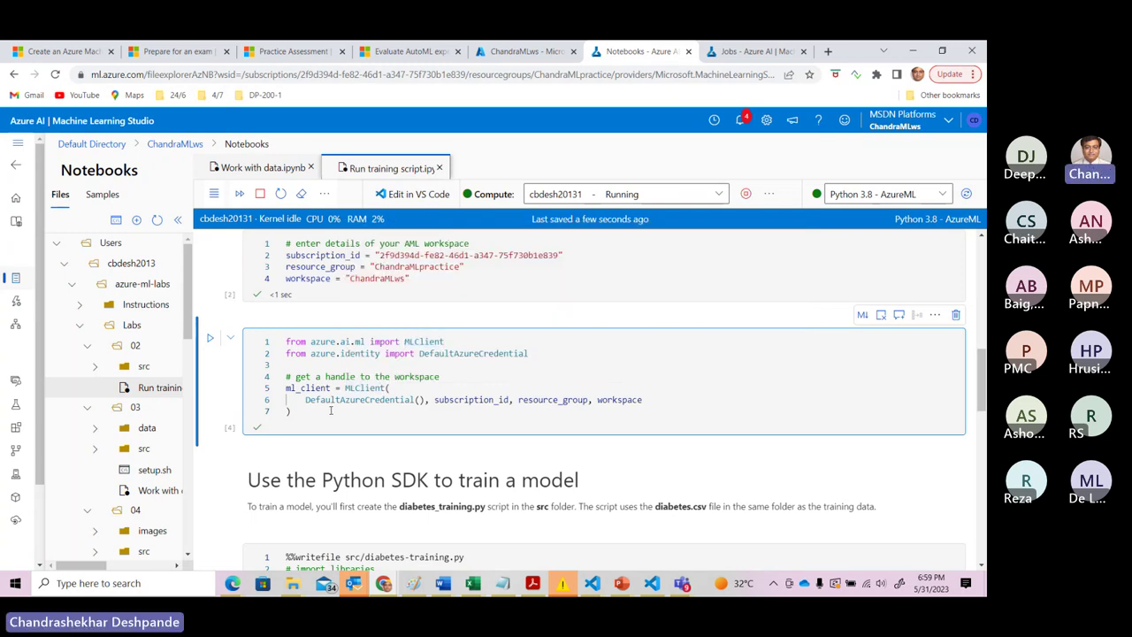
pyautogui.click(346, 387)
pyautogui.moveTo(345, 387); pyautogui.dragTo(387, 388)
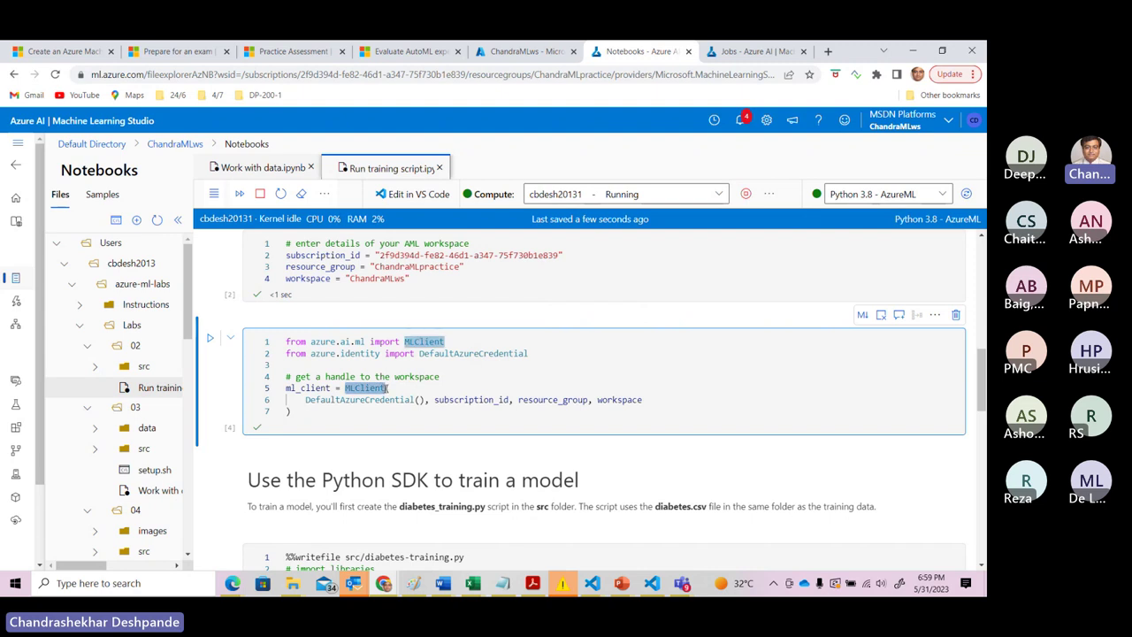
pyautogui.moveTo(387, 389)
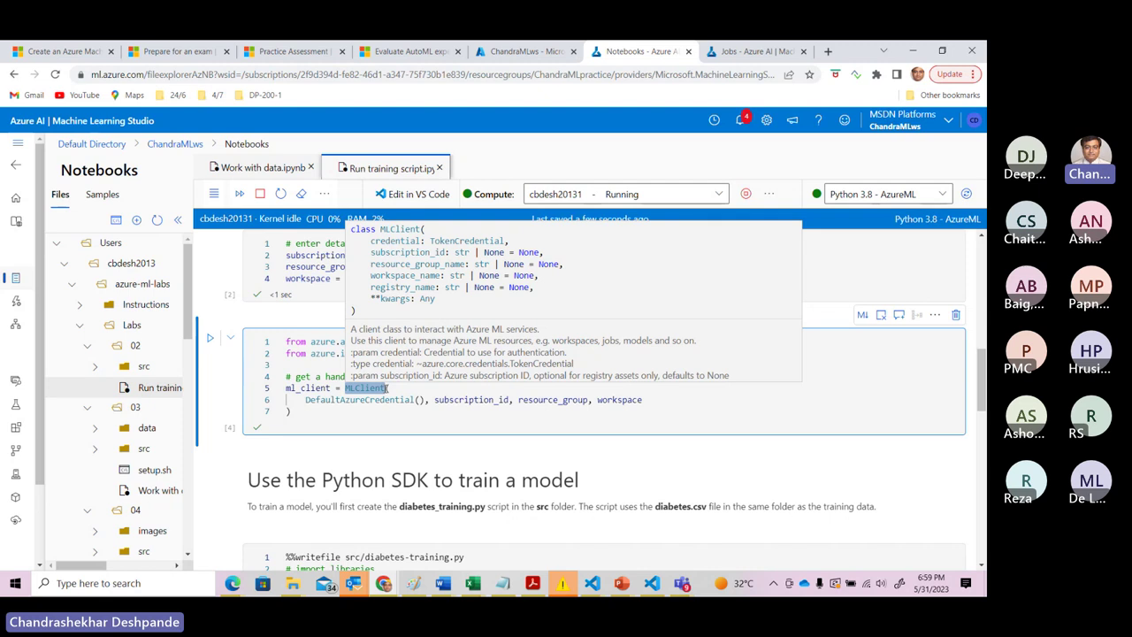
pyautogui.click(410, 413)
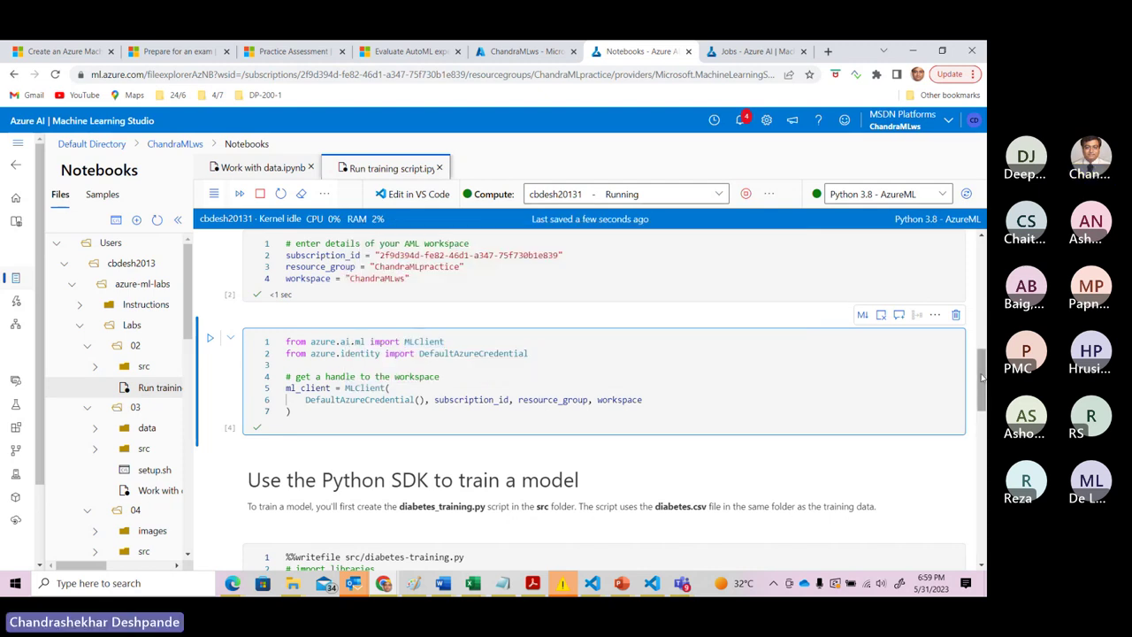
pyautogui.scroll(-1, 330, 380)
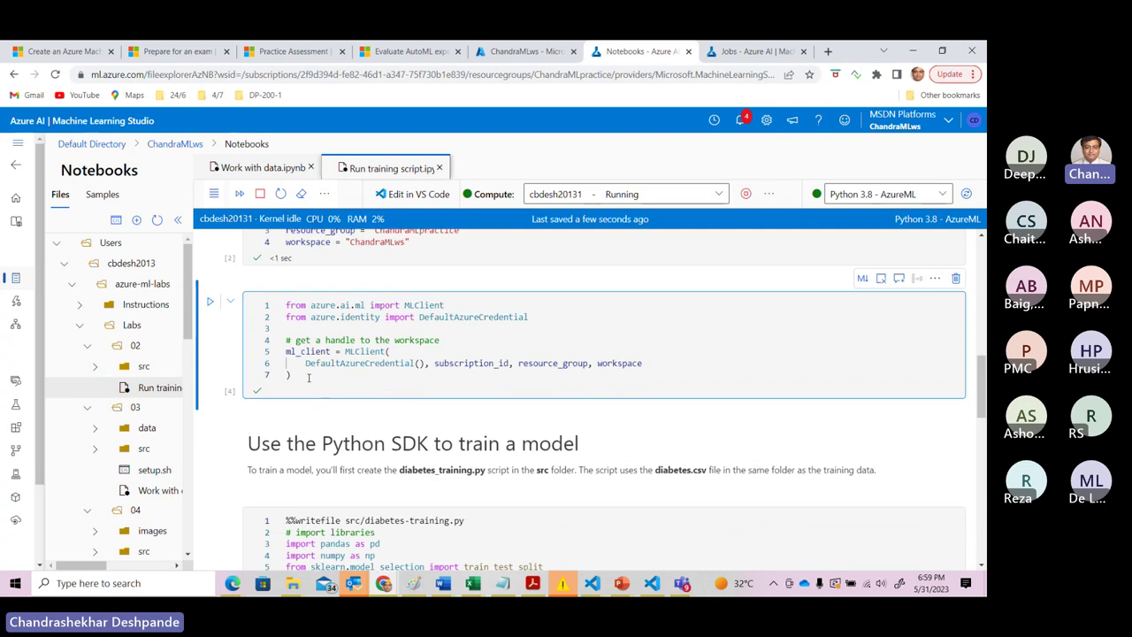
pyautogui.hotkey('shift', 'Return')
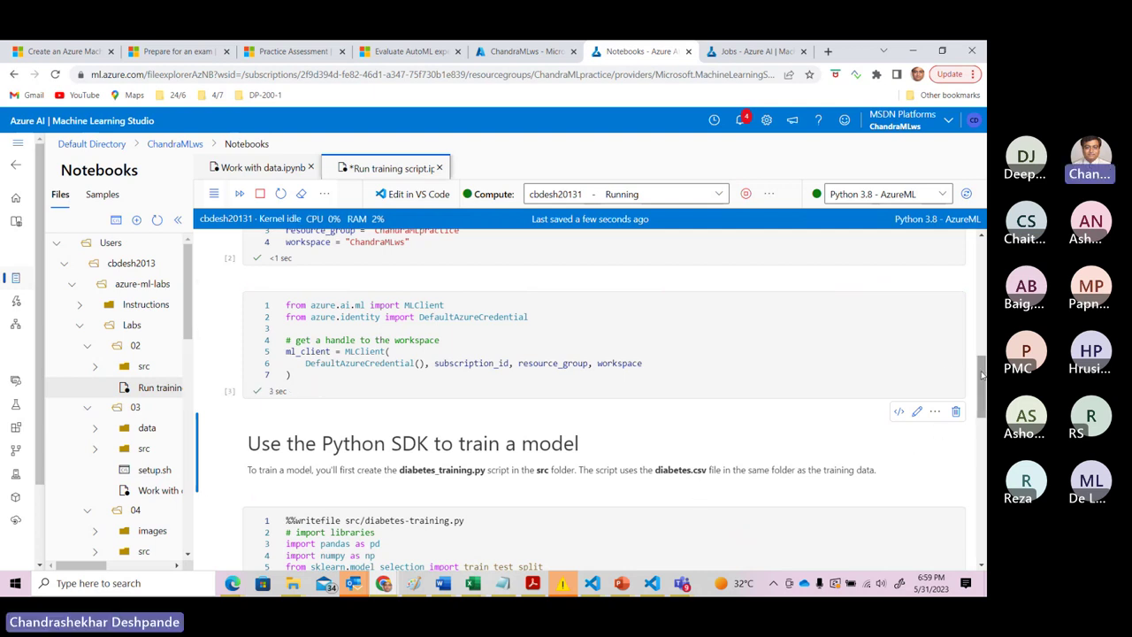
# Switch to the Teams meeting, show its participants list, and return to the notebook's Use the Python SDK to train a model section.
pyautogui.moveTo(980, 375); pyautogui.dragTo(980, 412)
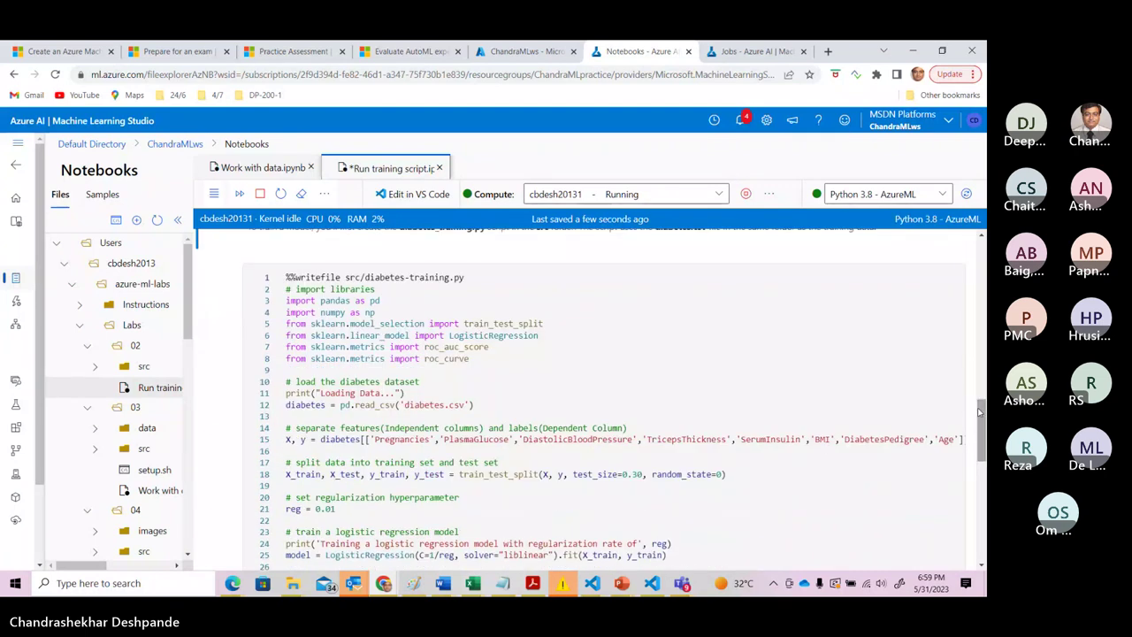
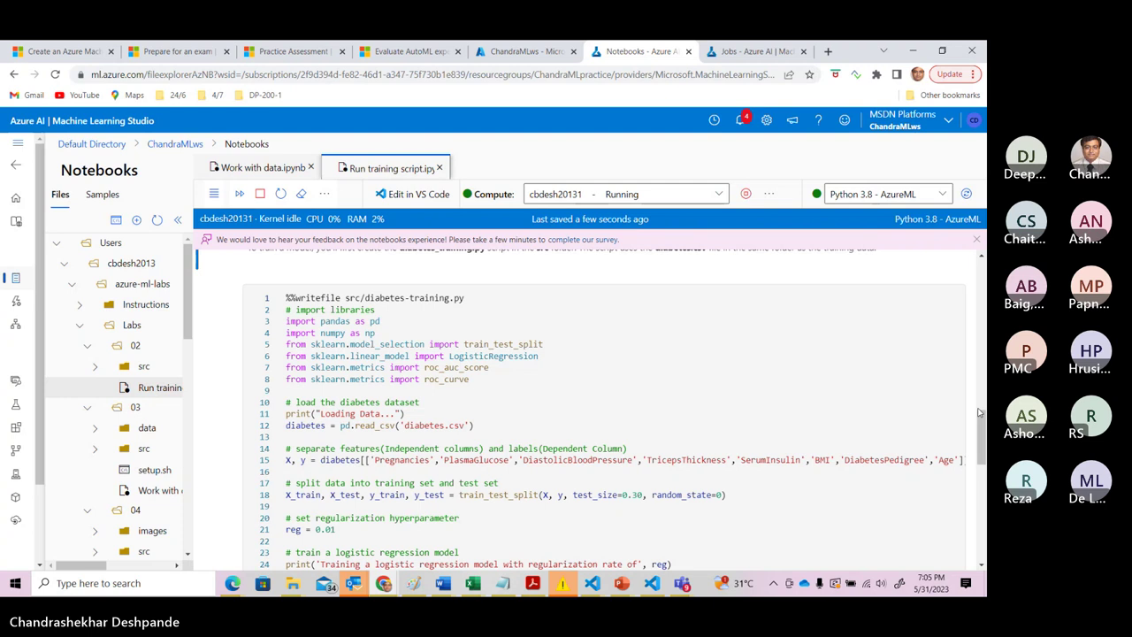
pyautogui.moveTo(980, 412); pyautogui.dragTo(981, 409)
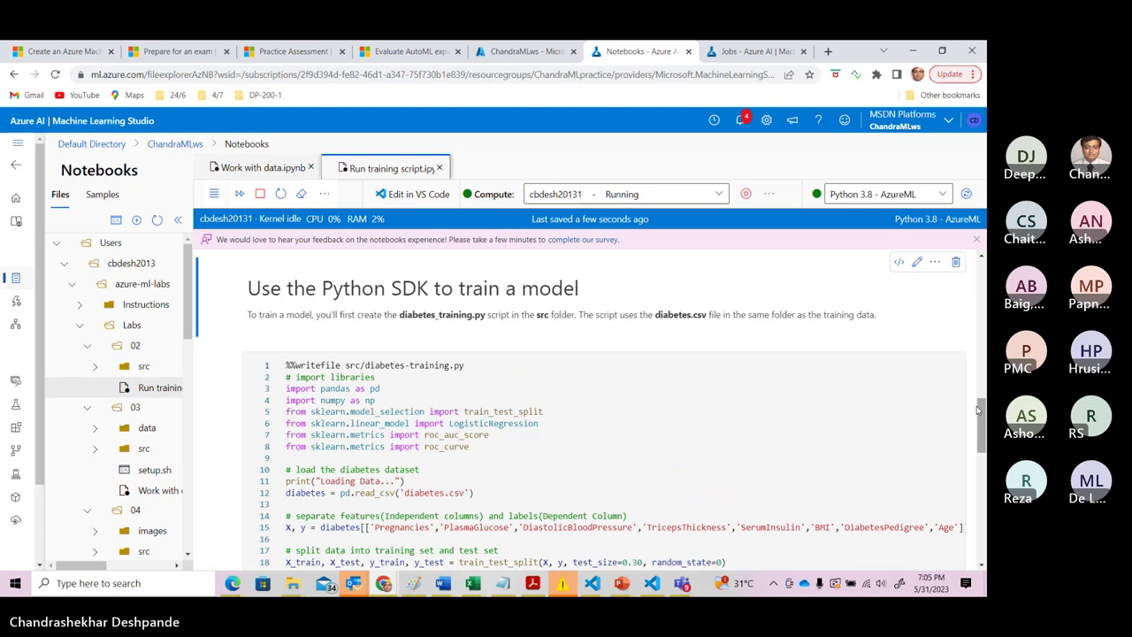
pyautogui.hotkey('alt', 'Tab')
pyautogui.hotkey('alt', 'Tab')
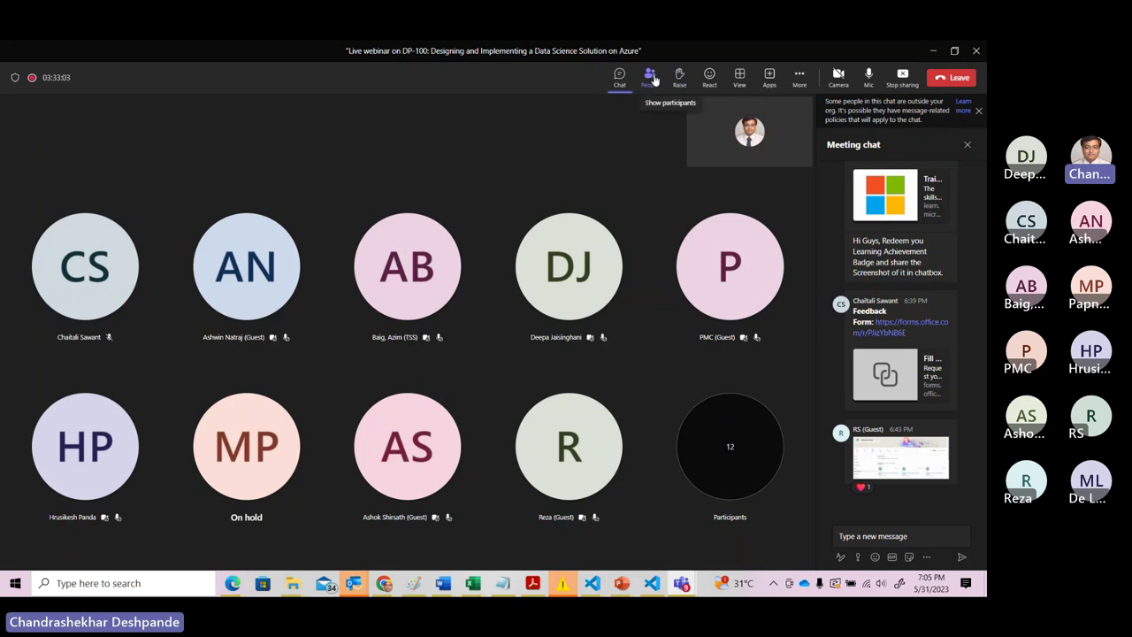
pyautogui.click(651, 79)
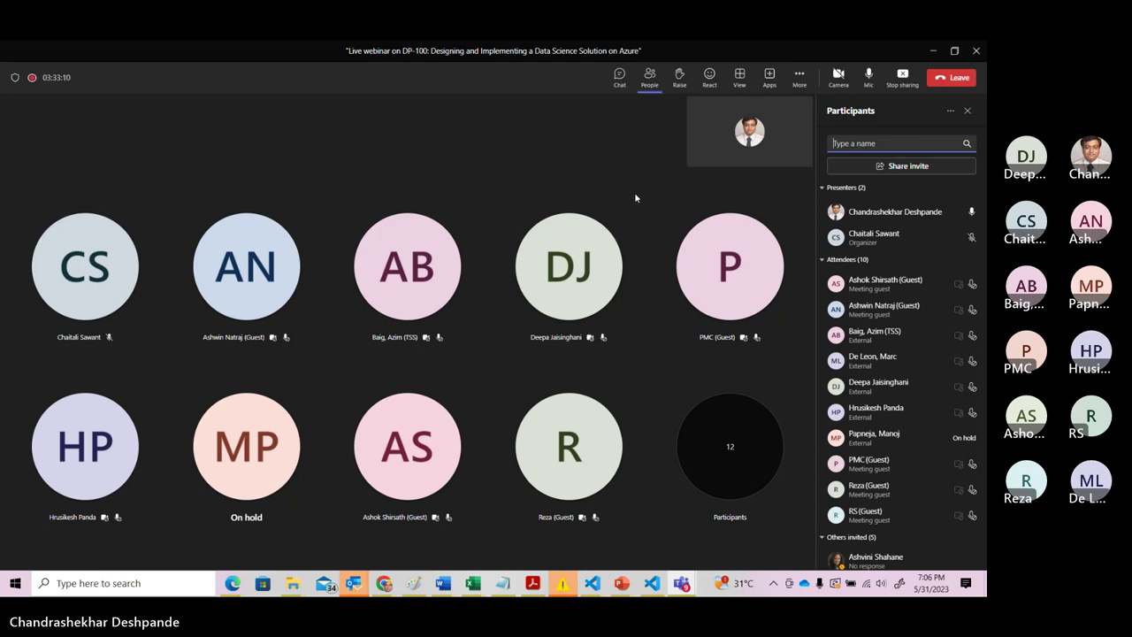
pyautogui.hotkey('alt', 'Tab')
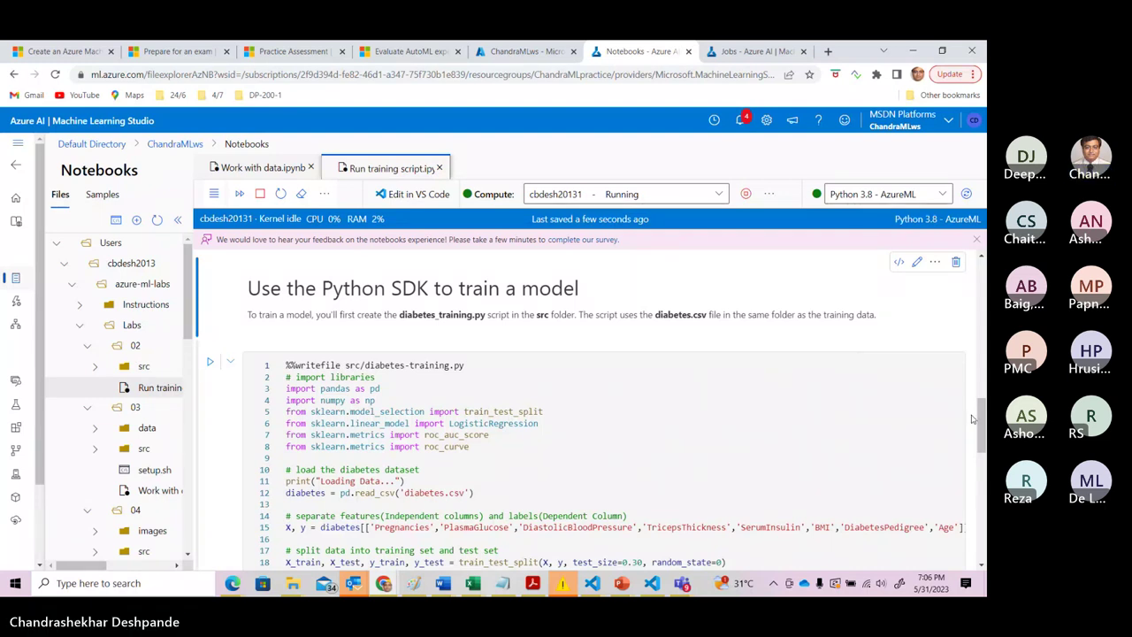
# Highlight the library imports and the pd.read_csv('diabetes.csv') call in the diabetes-training.py script cell.
pyautogui.moveTo(981, 412); pyautogui.dragTo(981, 419)
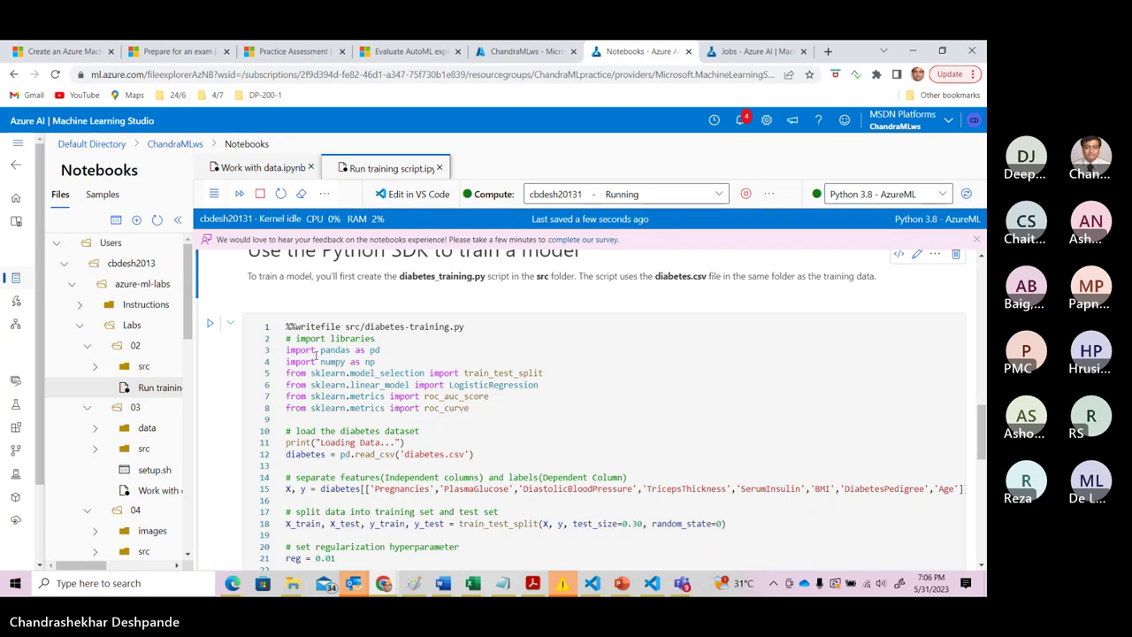
pyautogui.moveTo(287, 350); pyautogui.dragTo(472, 409)
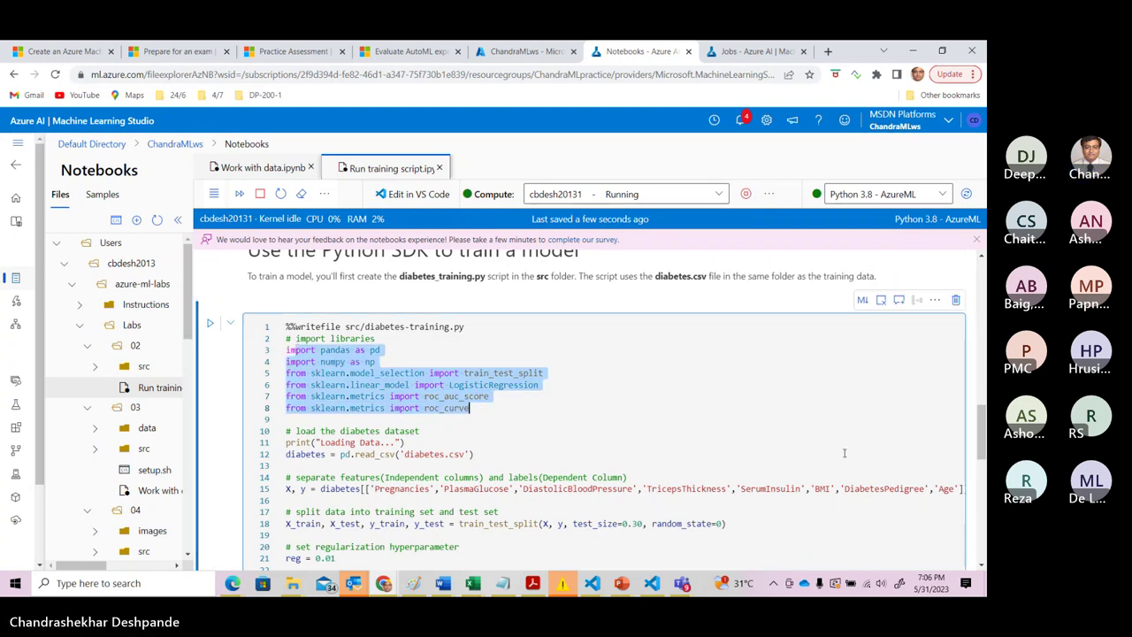
pyautogui.moveTo(336, 455); pyautogui.dragTo(477, 452)
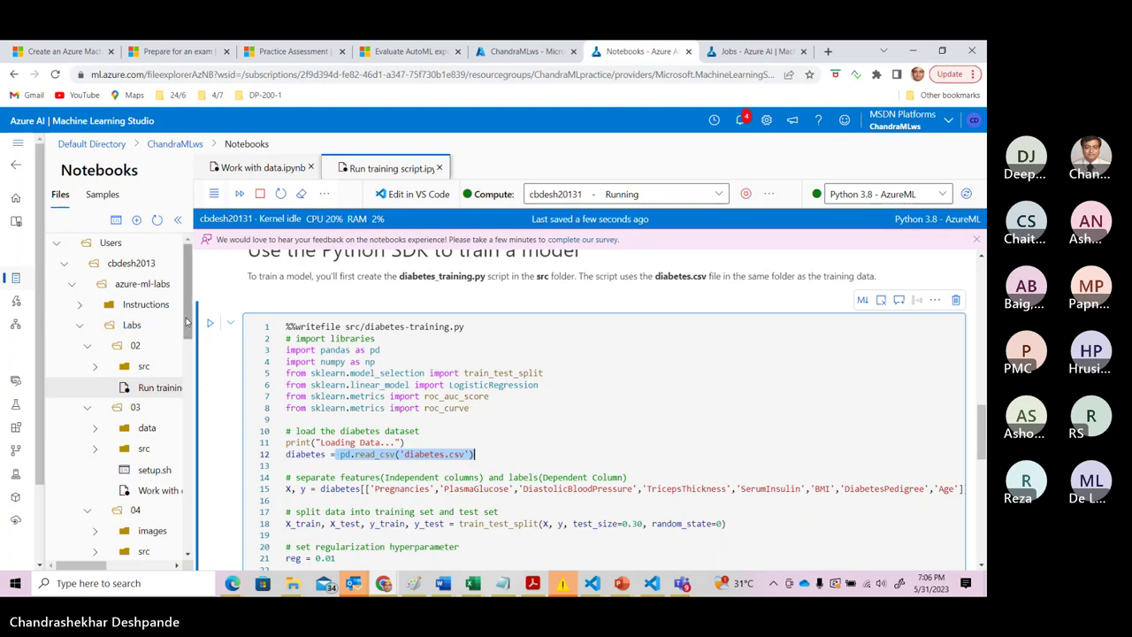
# Widen the notebook file tree and expand the src folder under Labs/02 to show its files.
pyautogui.moveTo(187, 322); pyautogui.dragTo(189, 412)
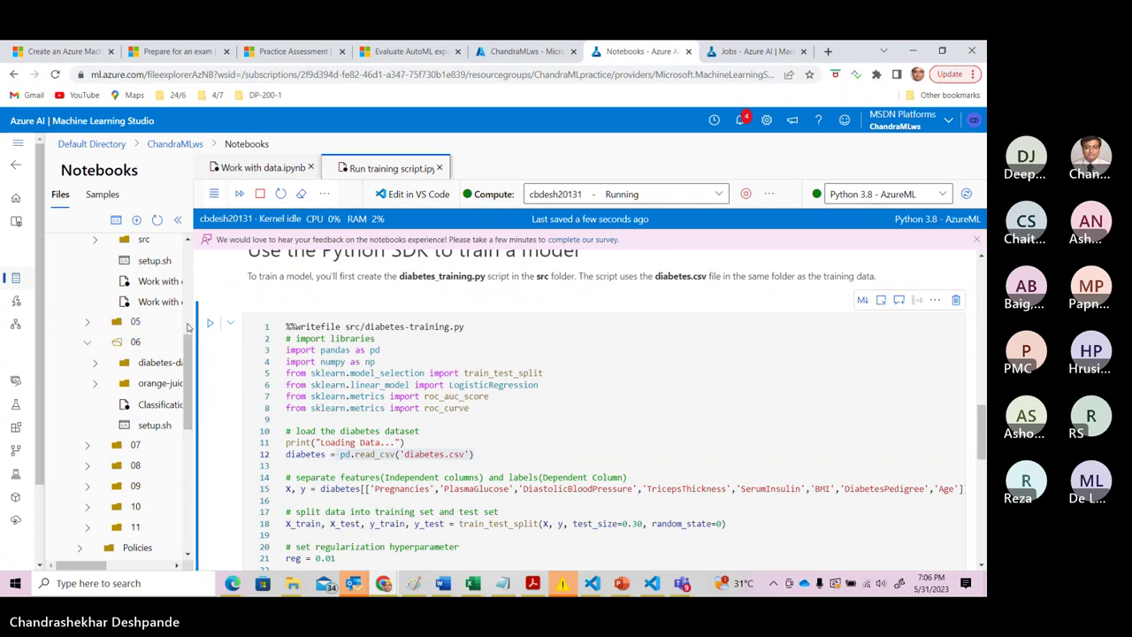
pyautogui.moveTo(188, 353); pyautogui.dragTo(186, 265)
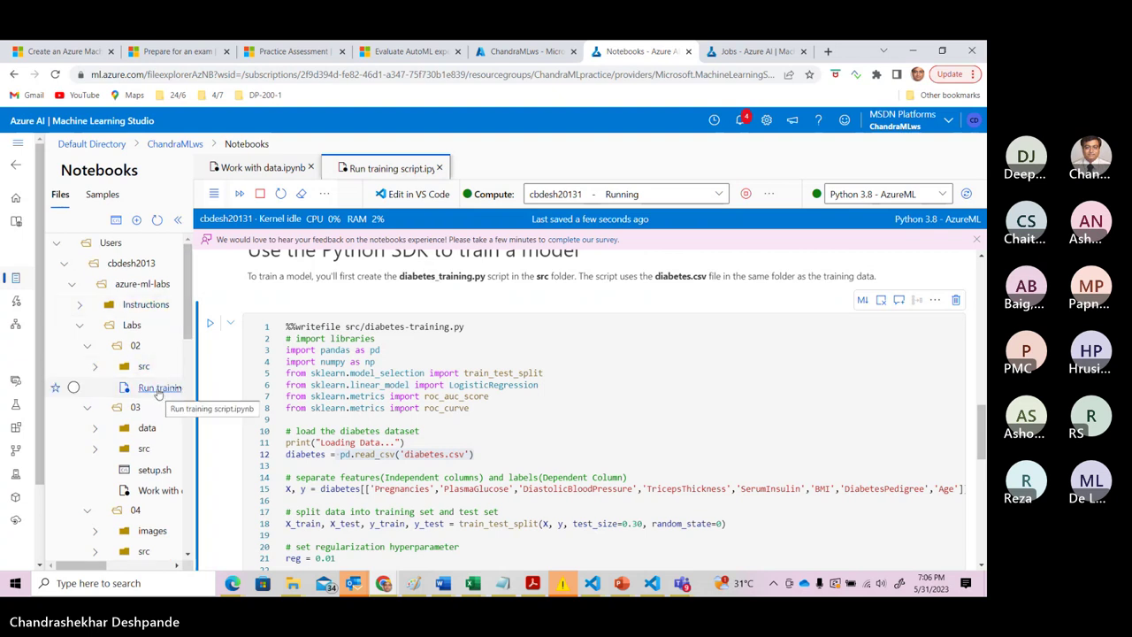
pyautogui.click(157, 389)
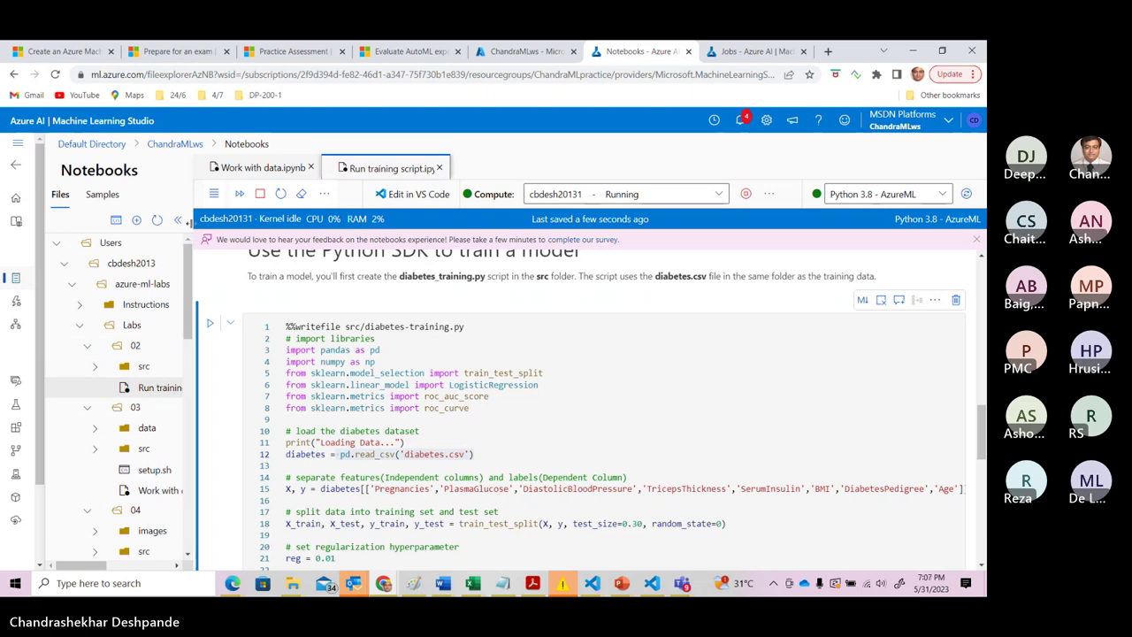
pyautogui.moveTo(188, 223); pyautogui.dragTo(259, 228)
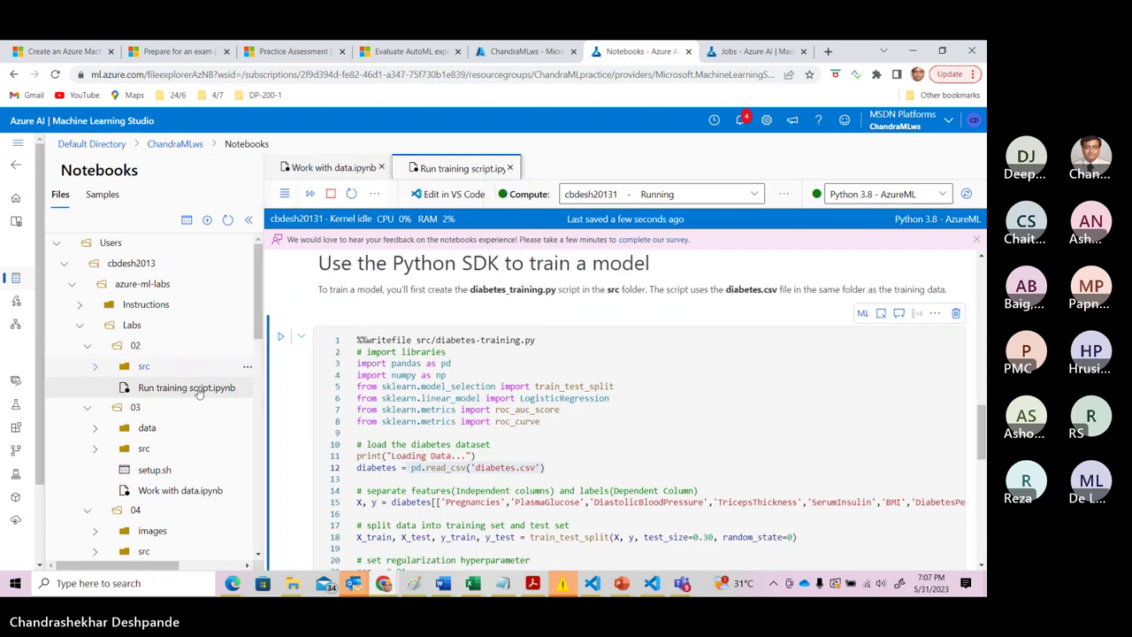
pyautogui.click(142, 392)
pyautogui.scroll(-1, 978, 428)
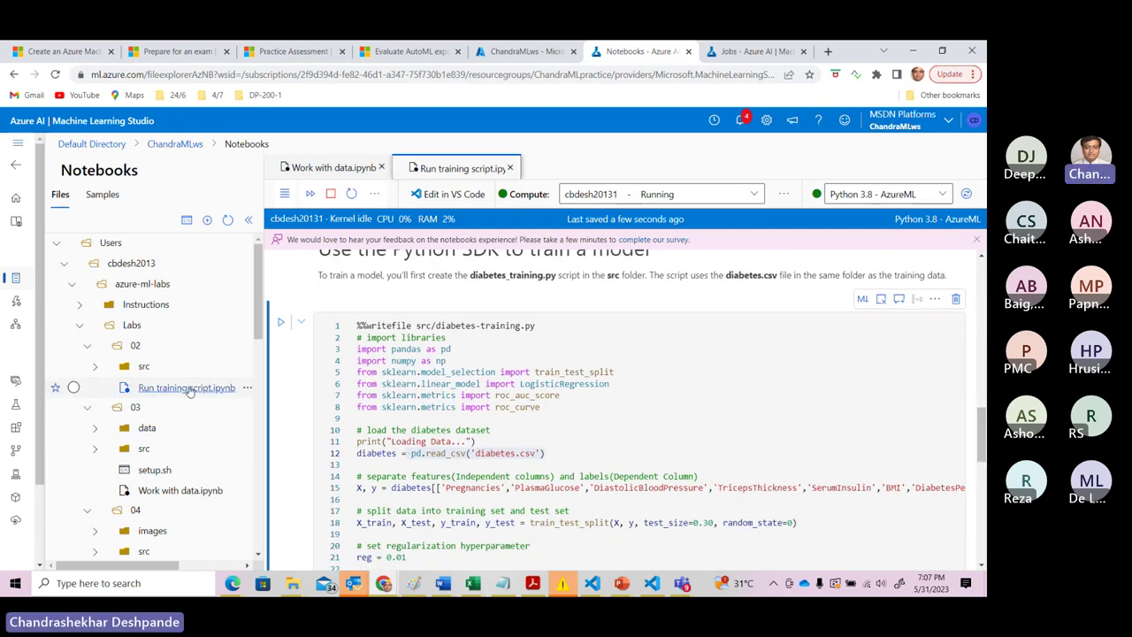
pyautogui.click(97, 367)
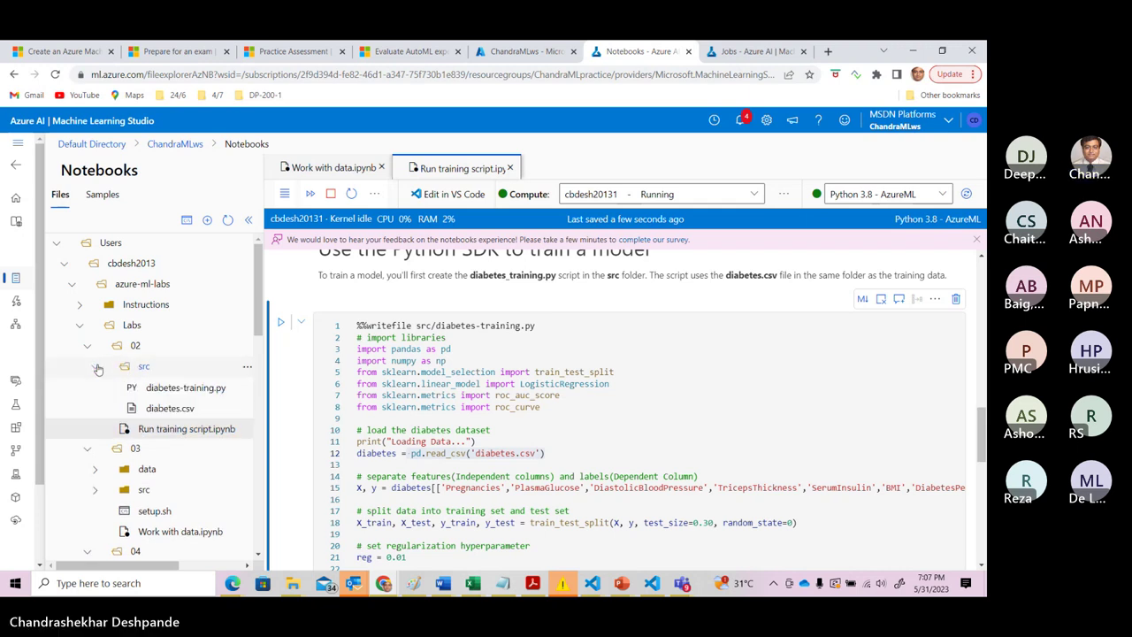
pyautogui.click(96, 367)
pyautogui.click(97, 368)
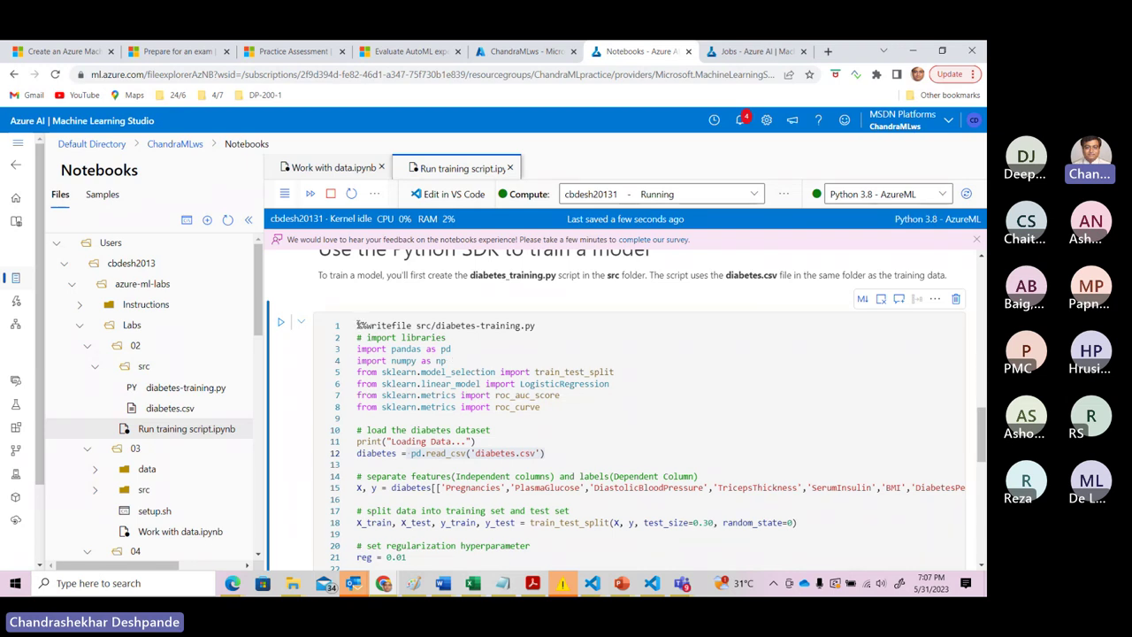
# Highlight the %%writefile src/diabetes-training.py line and the diabetes.csv file name in the script cell.
pyautogui.click(360, 325)
pyautogui.keyDown('shift'); pyautogui.click(536, 325); pyautogui.keyUp('shift')
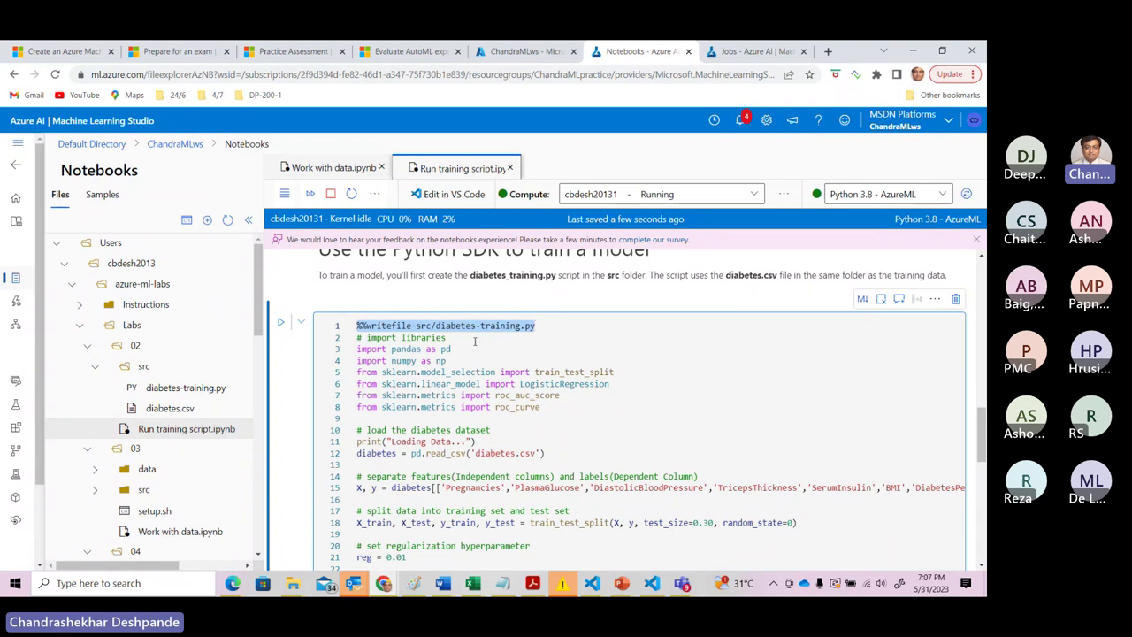
pyautogui.click(475, 349)
pyautogui.moveTo(446, 325); pyautogui.dragTo(541, 326)
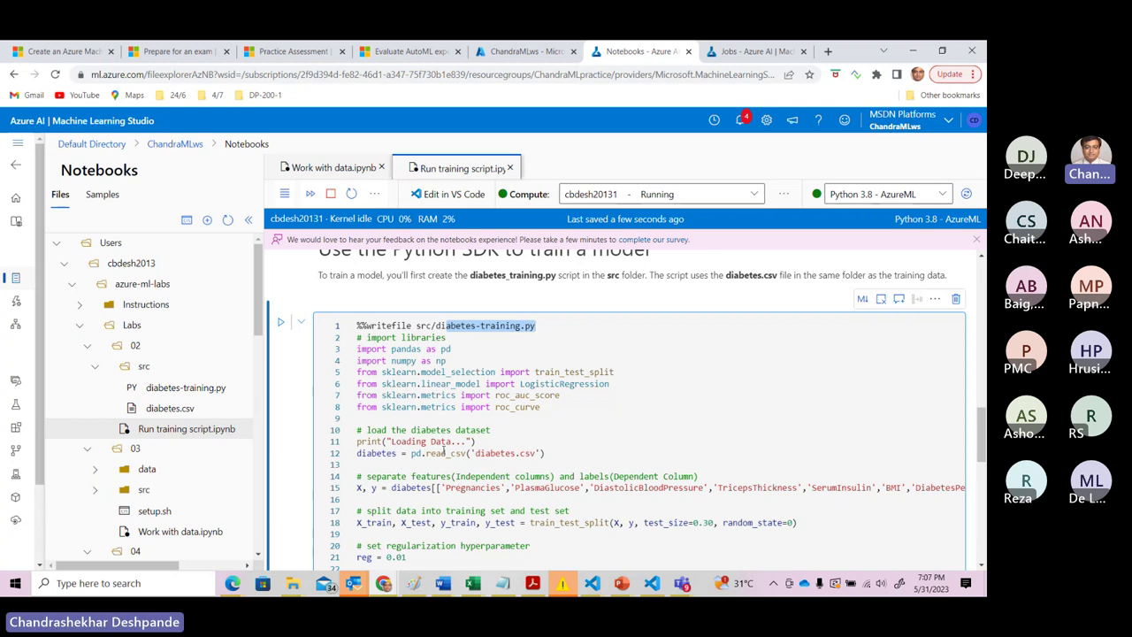
pyautogui.moveTo(485, 453); pyautogui.dragTo(542, 453)
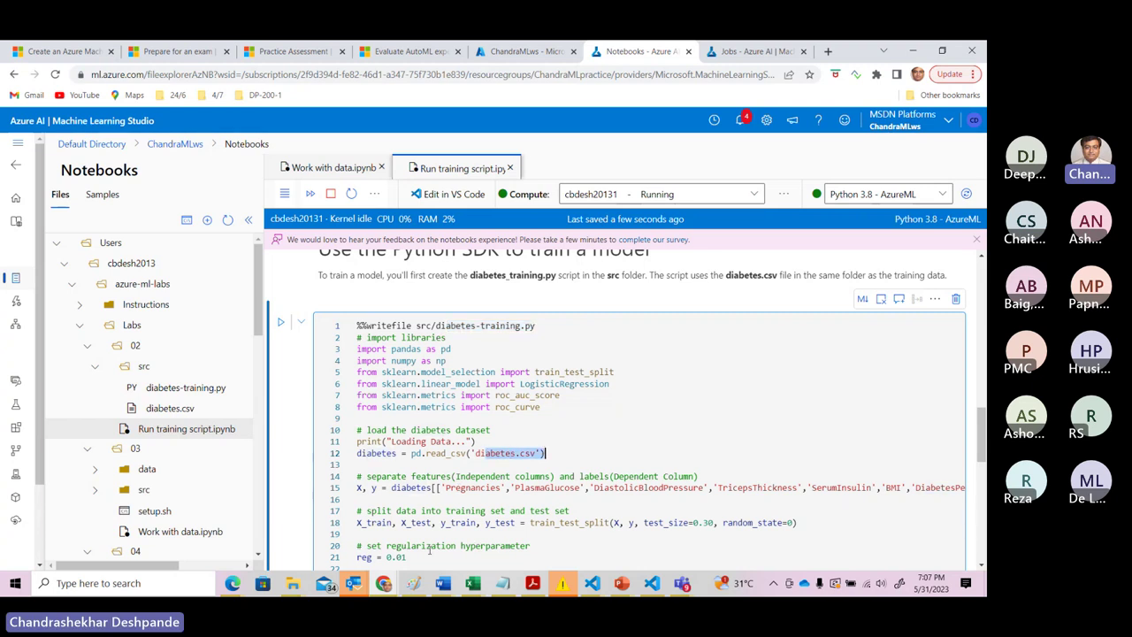
# Examine the feature columns and Diabetic label on the X, y line, and highlight the train_test_split call below it.
pyautogui.moveTo(391, 488); pyautogui.dragTo(931, 488)
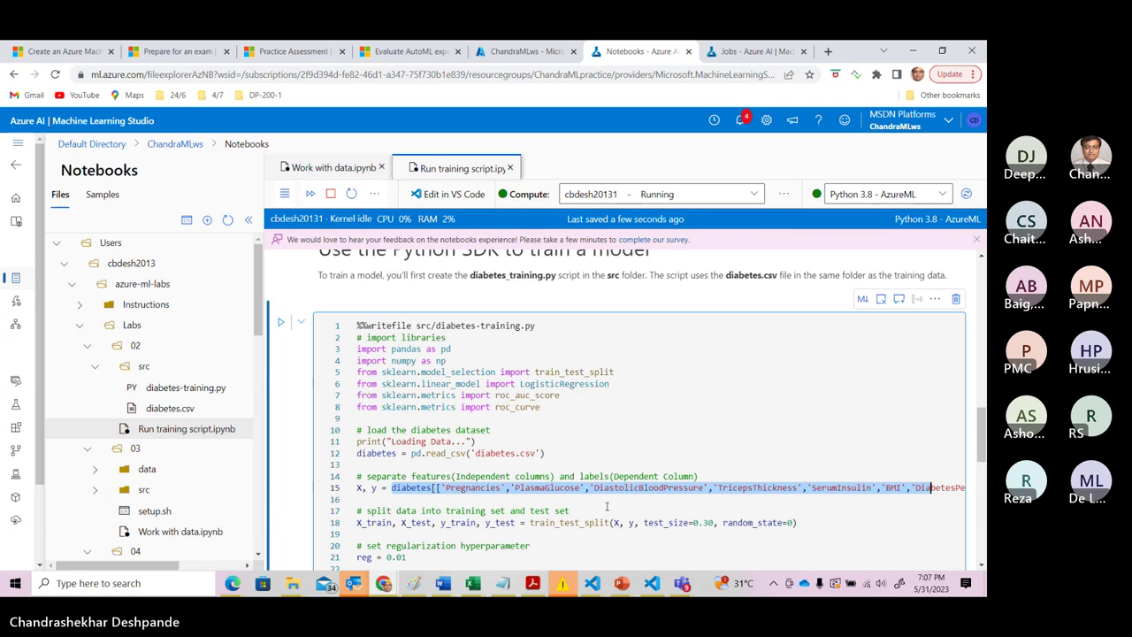
pyautogui.click(727, 487)
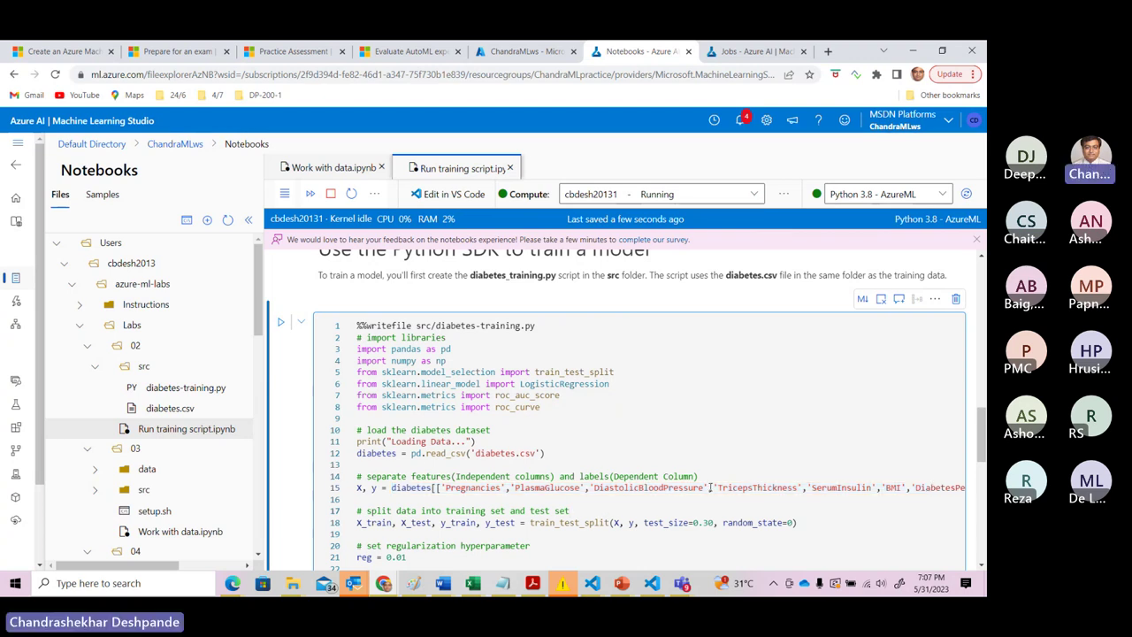
pyautogui.press('End')
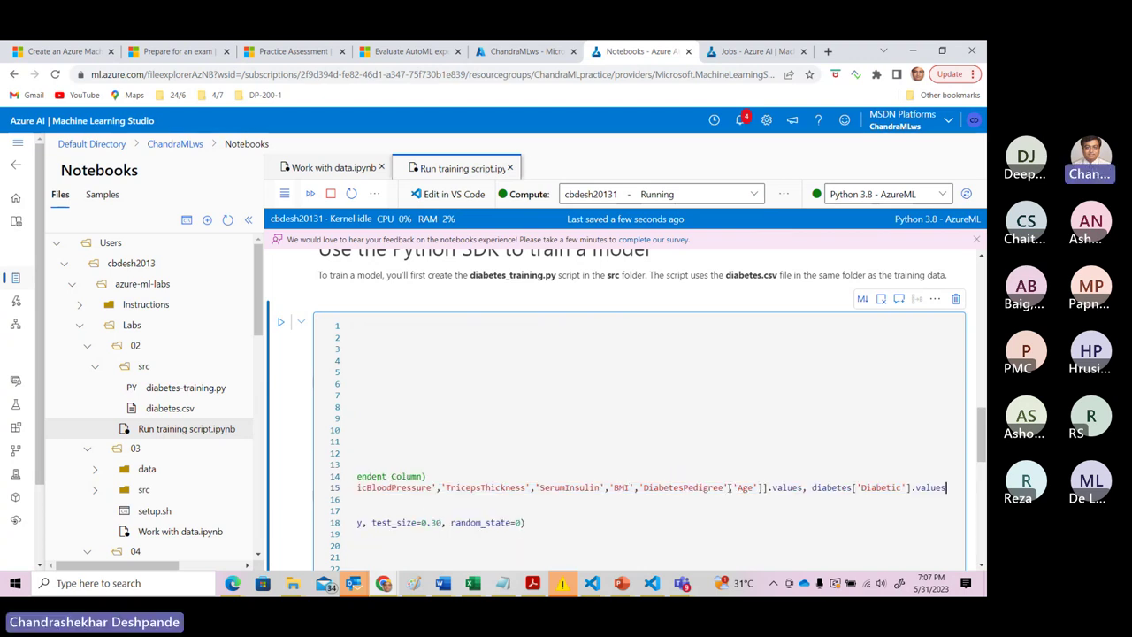
pyautogui.moveTo(811, 487); pyautogui.dragTo(887, 482)
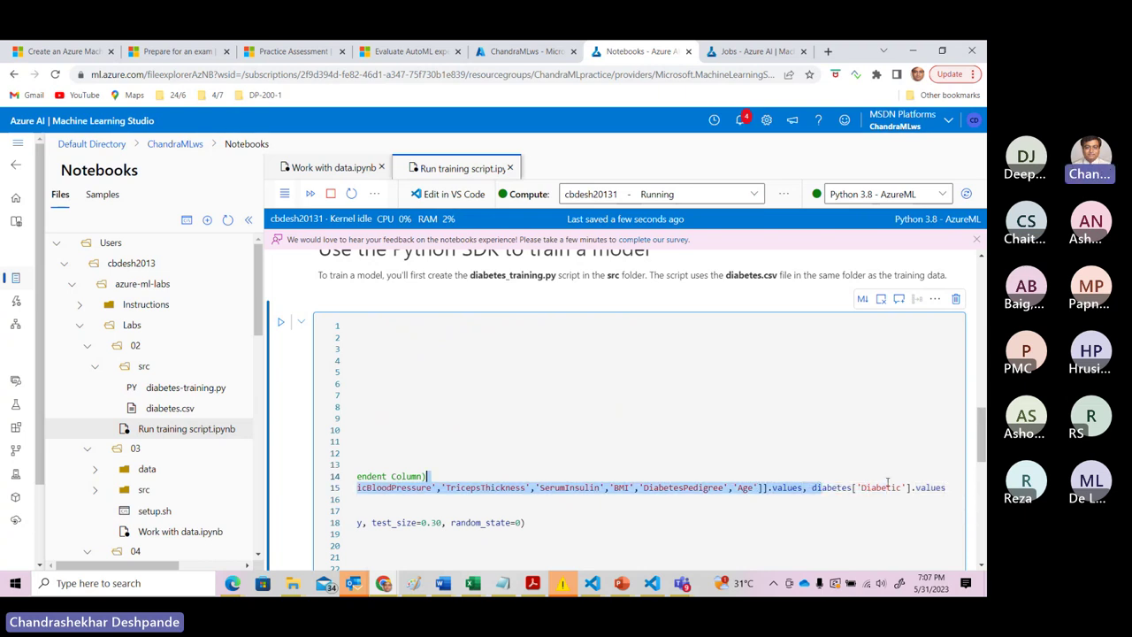
pyautogui.press('Home')
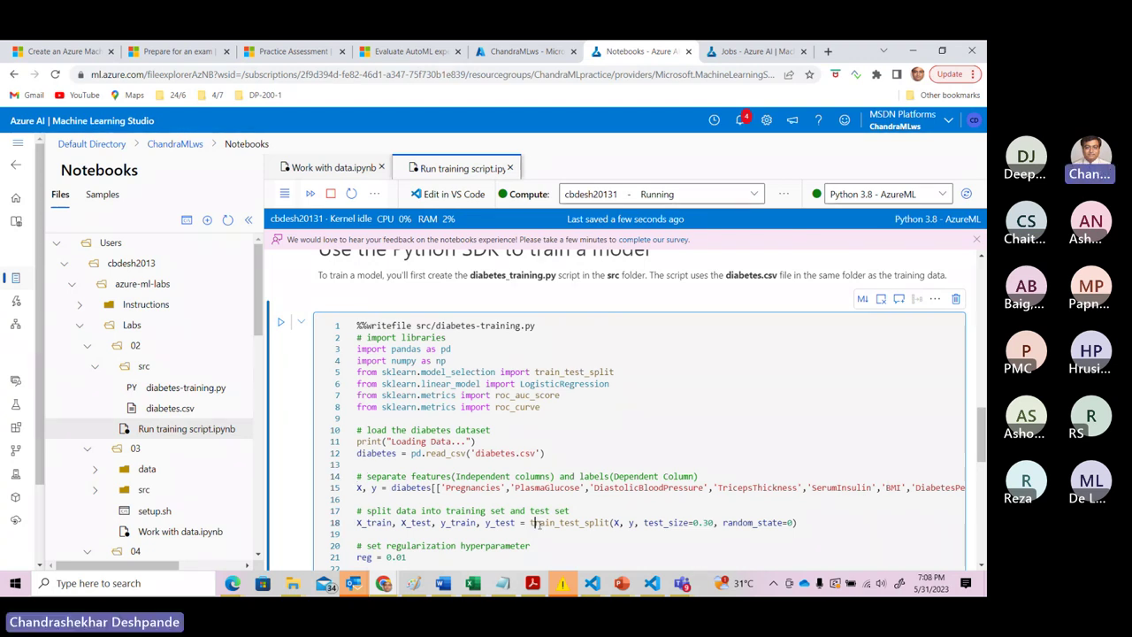
pyautogui.moveTo(531, 522); pyautogui.dragTo(767, 523)
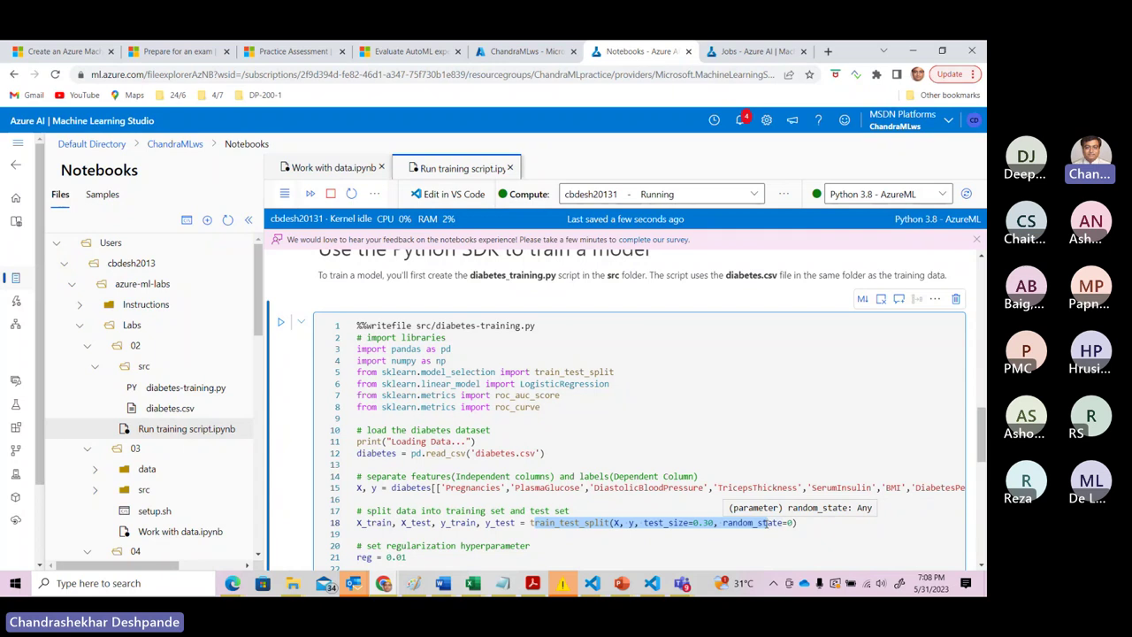
# Highlight the test_size=0.30 argument of train_test_split and the reg = 0.01 regularization line in the script cell.
pyautogui.moveTo(644, 523); pyautogui.dragTo(708, 523)
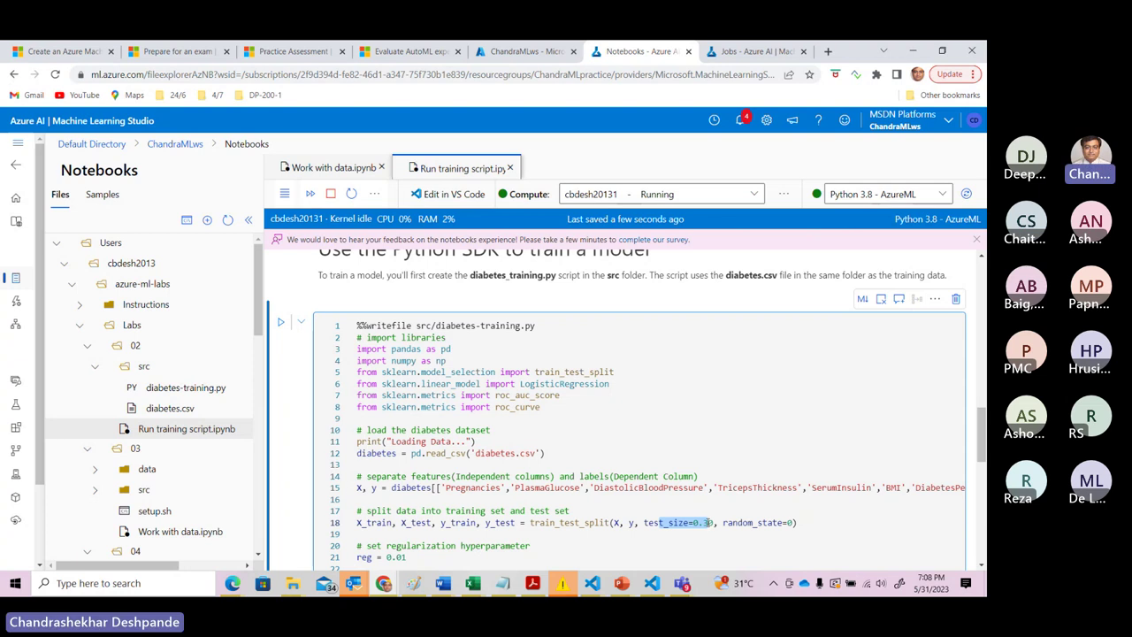
pyautogui.moveTo(707, 523); pyautogui.dragTo(710, 529)
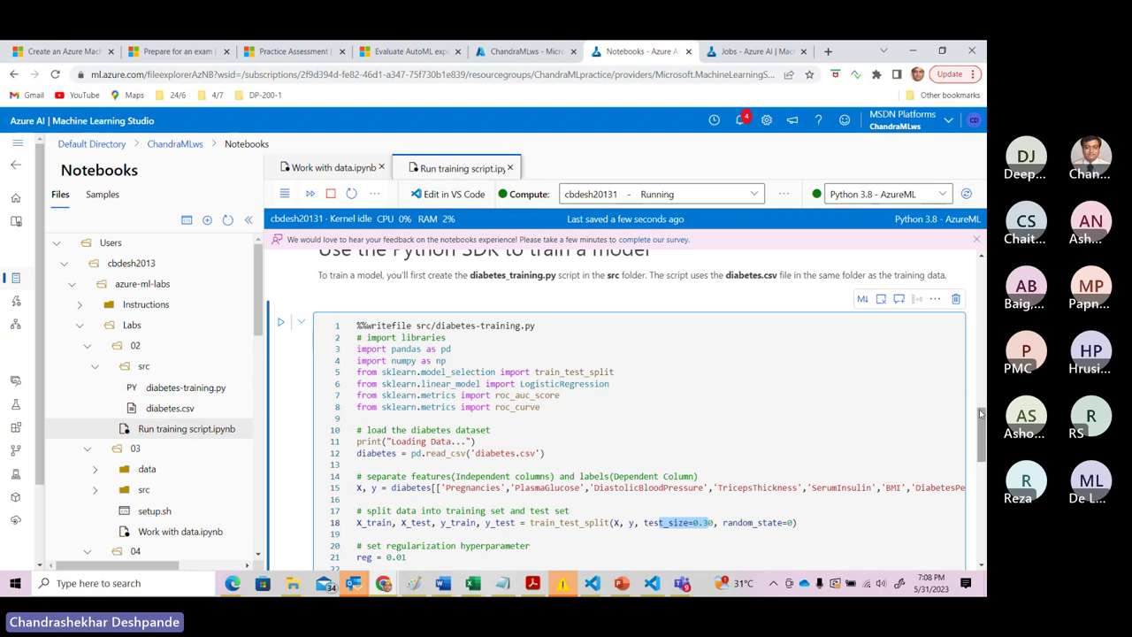
pyautogui.scroll(-1, 982, 437)
pyautogui.scroll(-3, 982, 437)
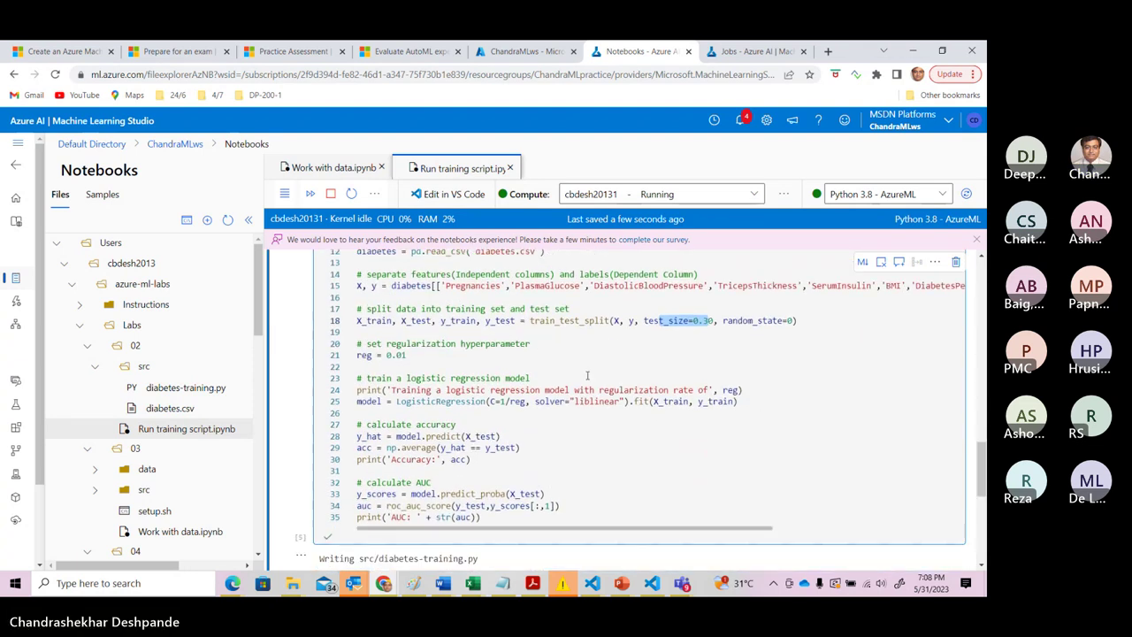
pyautogui.click(415, 357)
pyautogui.moveTo(415, 357); pyautogui.dragTo(356, 356)
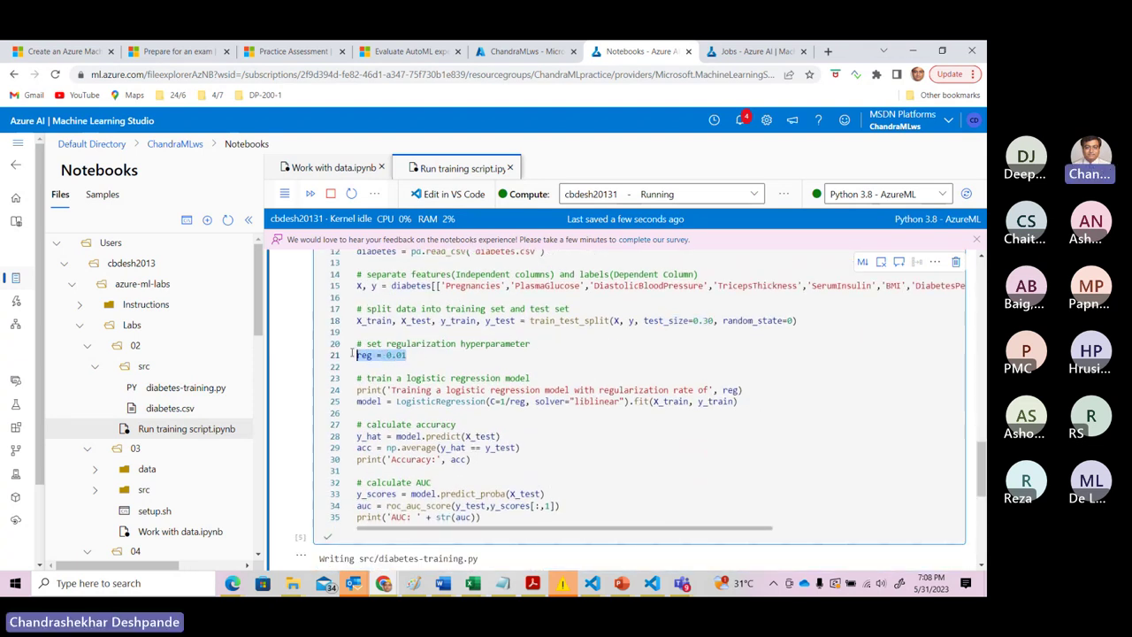
pyautogui.click(560, 461)
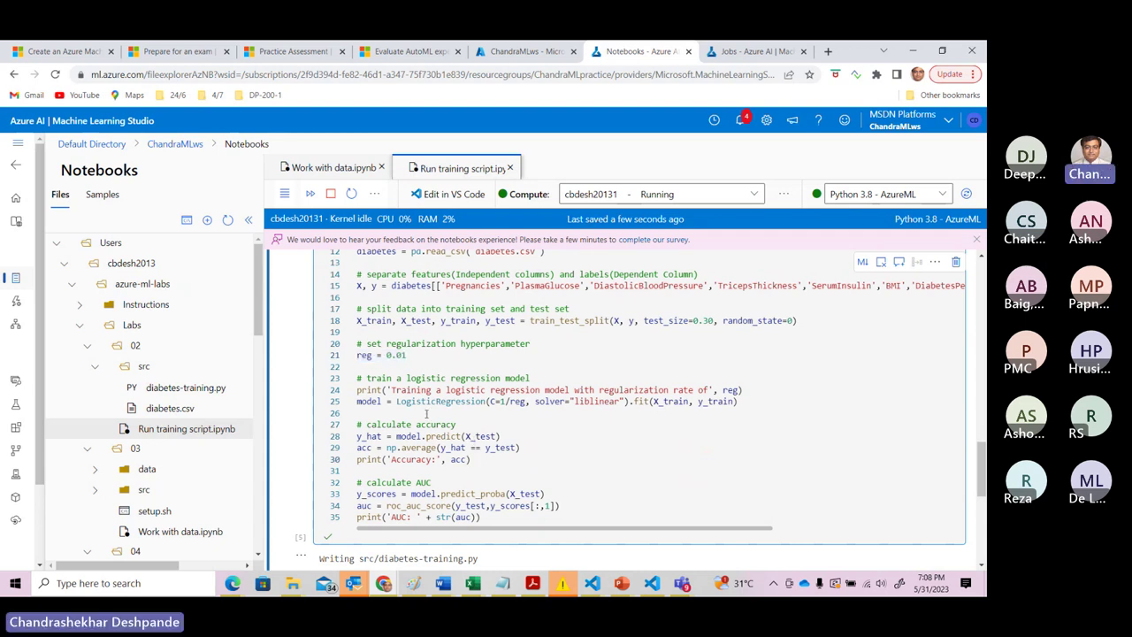
# Highlight LogisticRegression, its X_train, y_train fit arguments and the model variable on the model training line.
pyautogui.moveTo(397, 401); pyautogui.dragTo(485, 402)
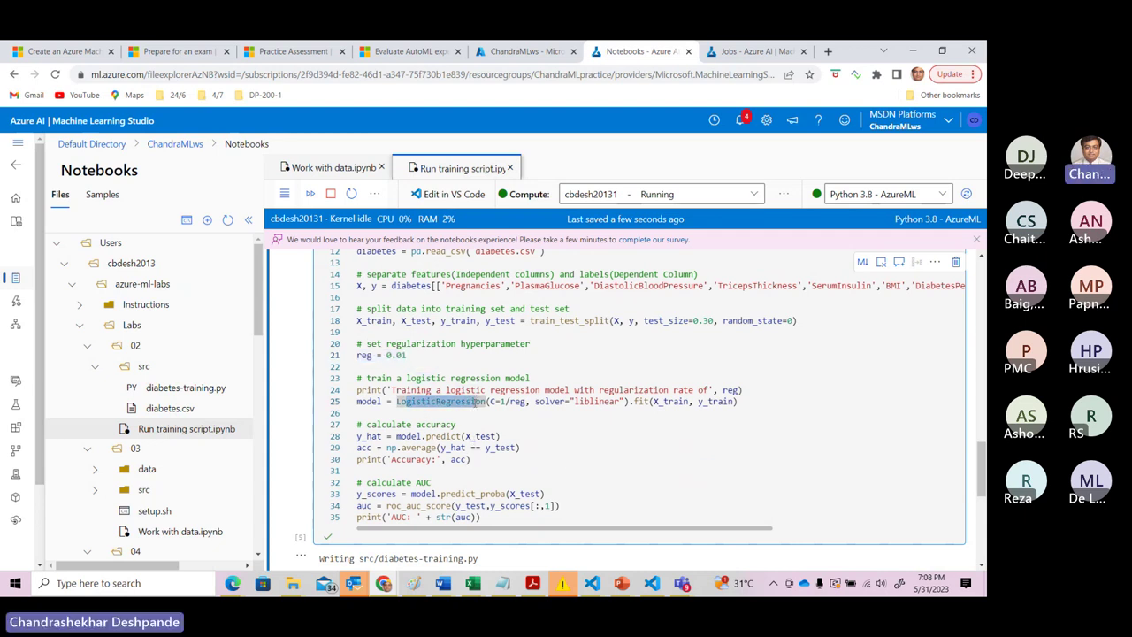
pyautogui.moveTo(478, 402)
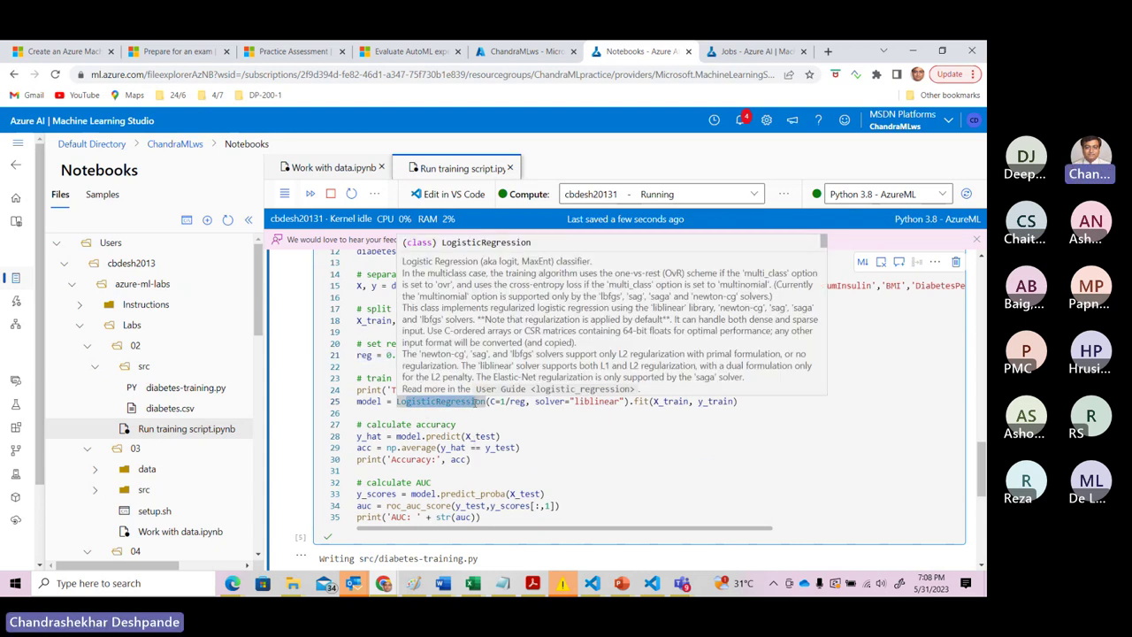
pyautogui.click(558, 433)
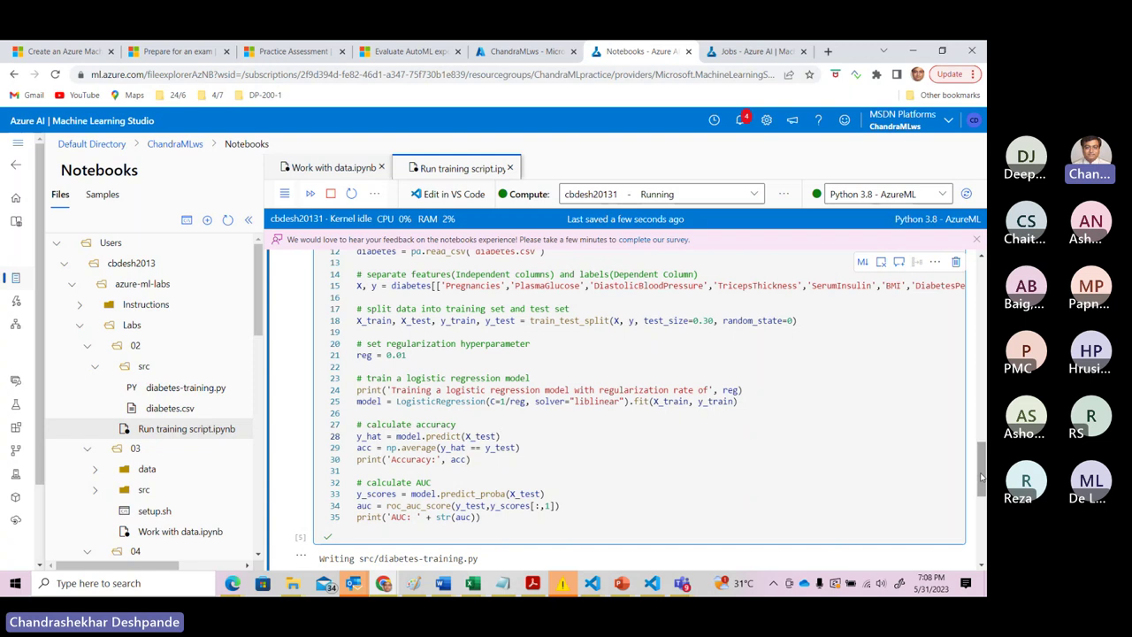
pyautogui.moveTo(397, 401); pyautogui.dragTo(485, 404)
pyautogui.click(476, 415)
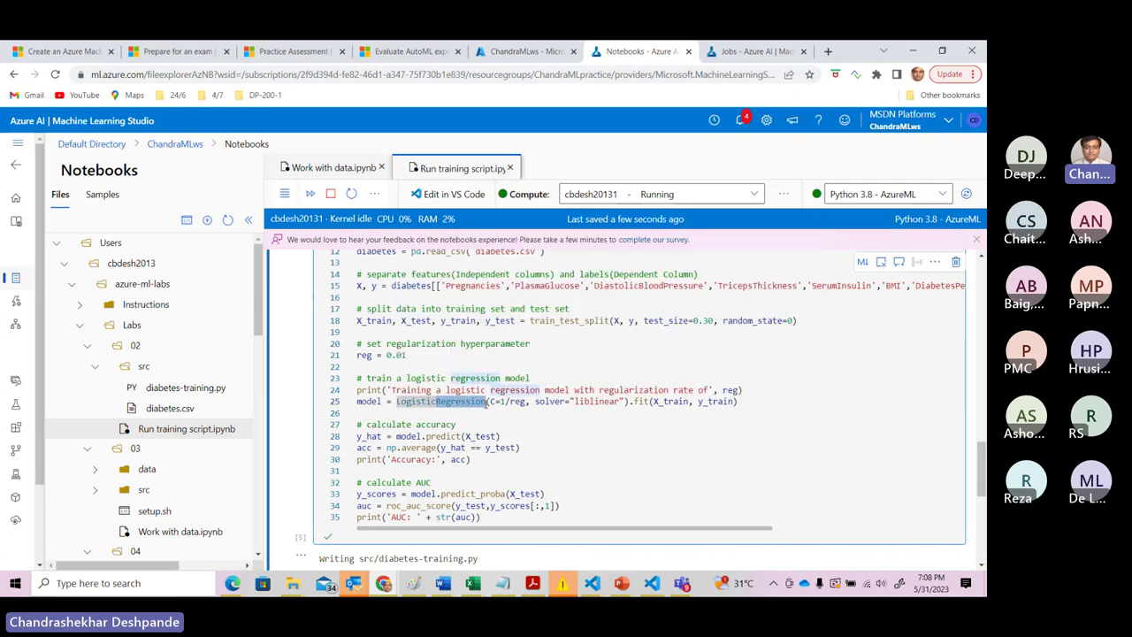
pyautogui.click(483, 414)
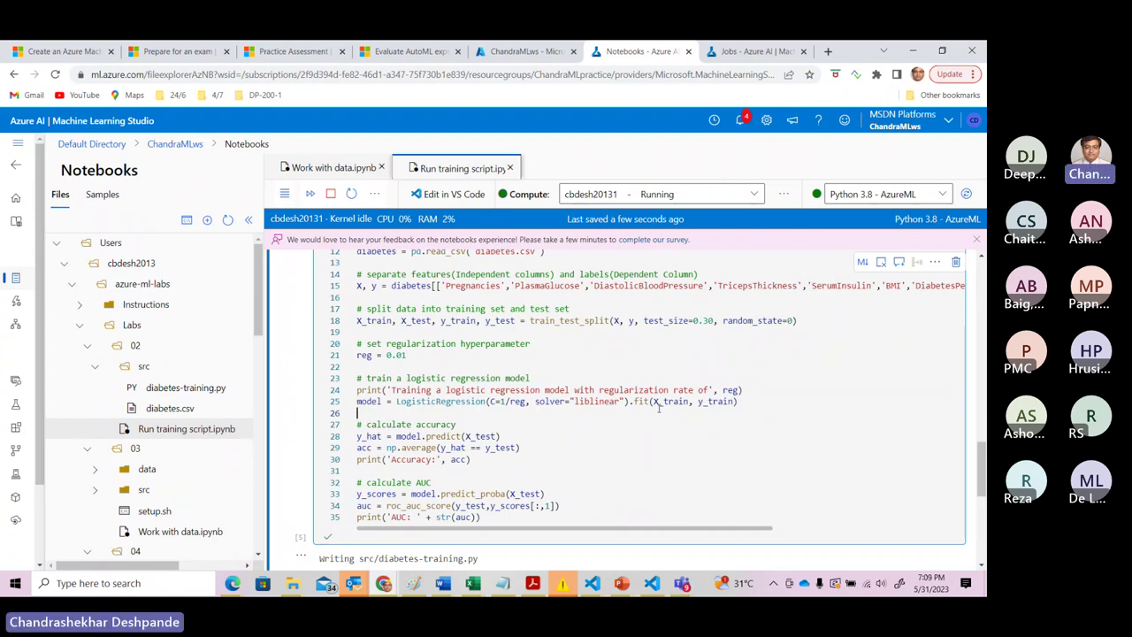
pyautogui.moveTo(654, 402); pyautogui.dragTo(731, 402)
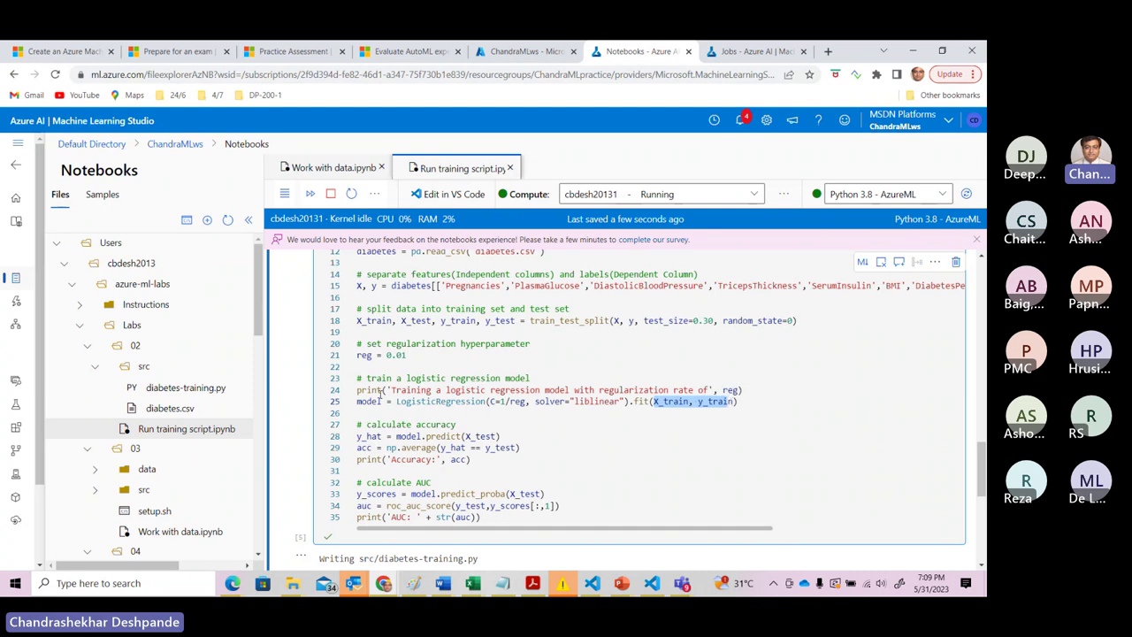
pyautogui.doubleClick(381, 402)
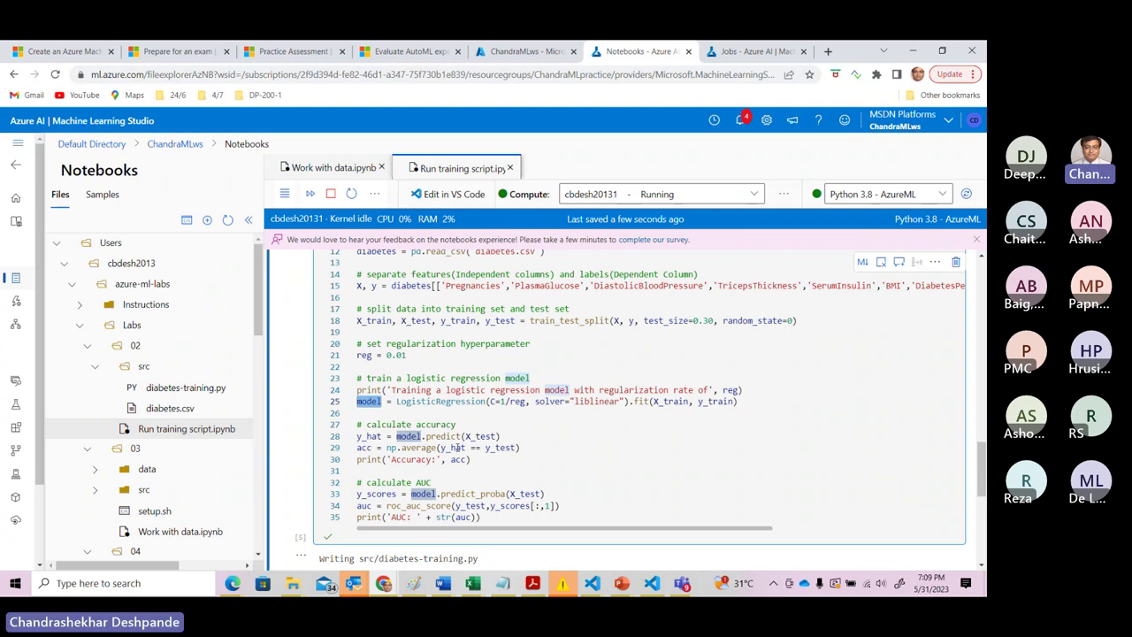
pyautogui.click(532, 452)
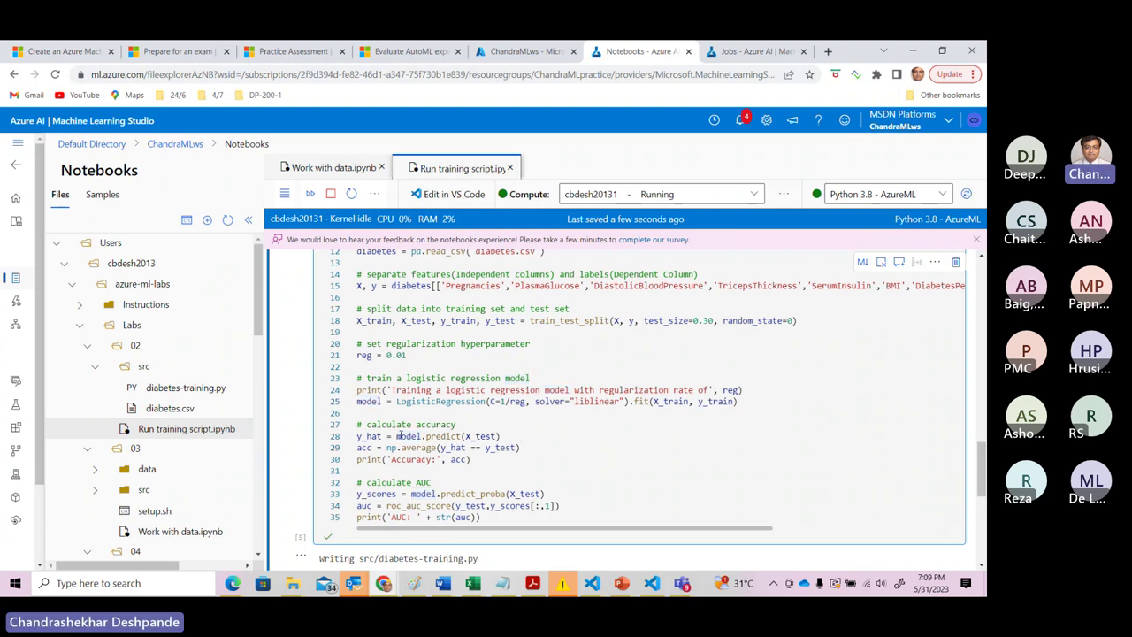
# Highlight the accuracy calculation lines and the AUC calculation lines at the end of the script cell.
pyautogui.moveTo(398, 437); pyautogui.dragTo(500, 454)
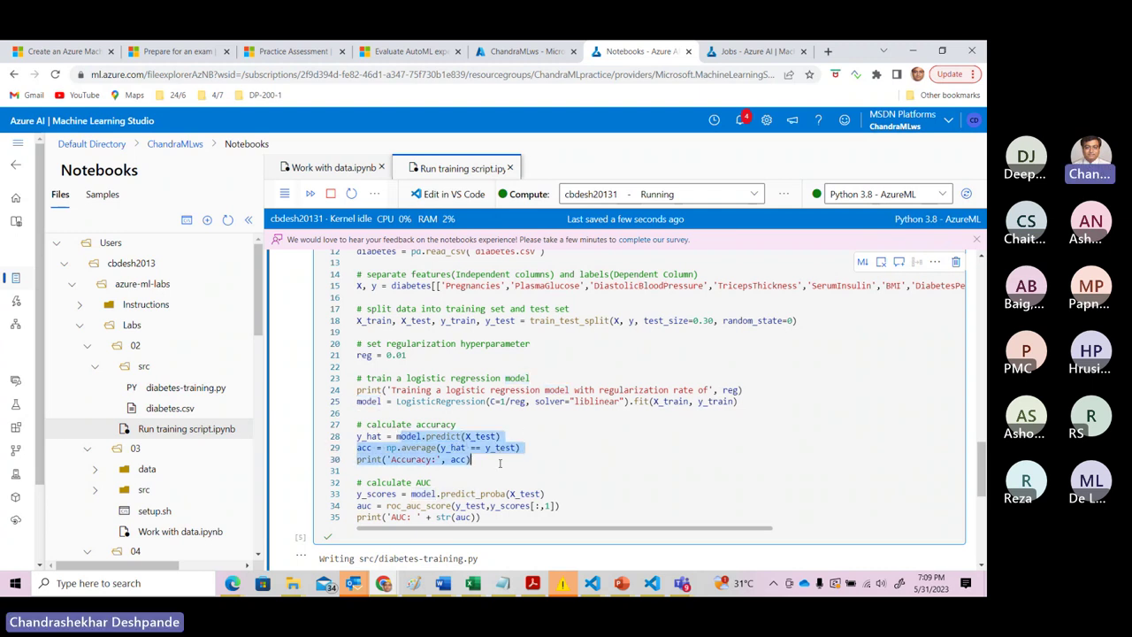
pyautogui.click(500, 464)
pyautogui.moveTo(411, 459); pyautogui.dragTo(475, 463)
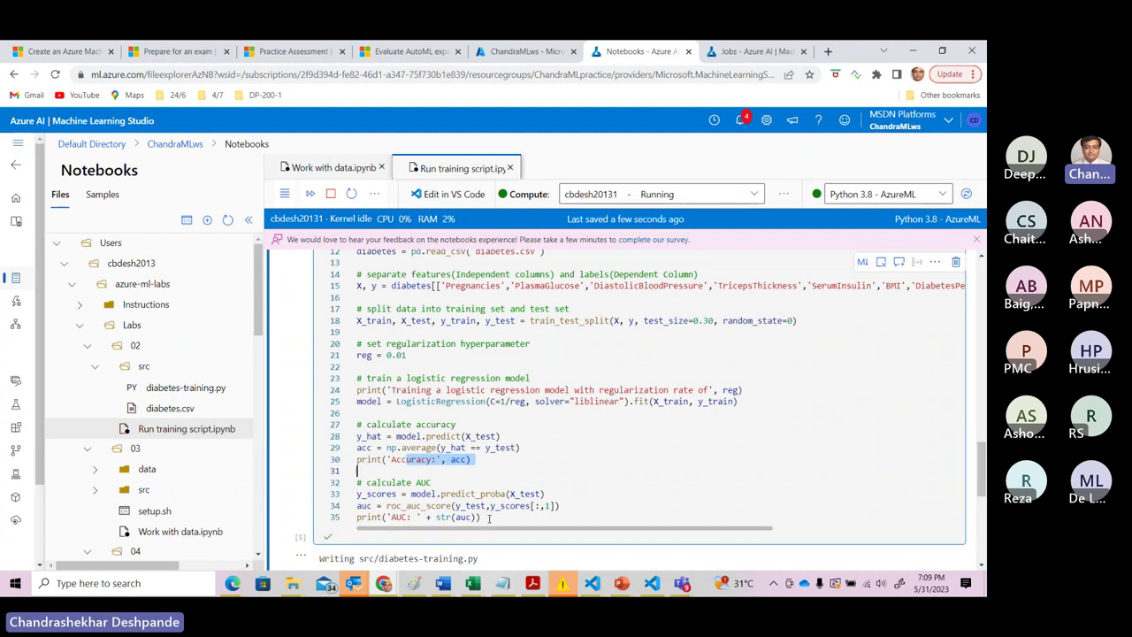
pyautogui.moveTo(487, 519); pyautogui.dragTo(357, 493)
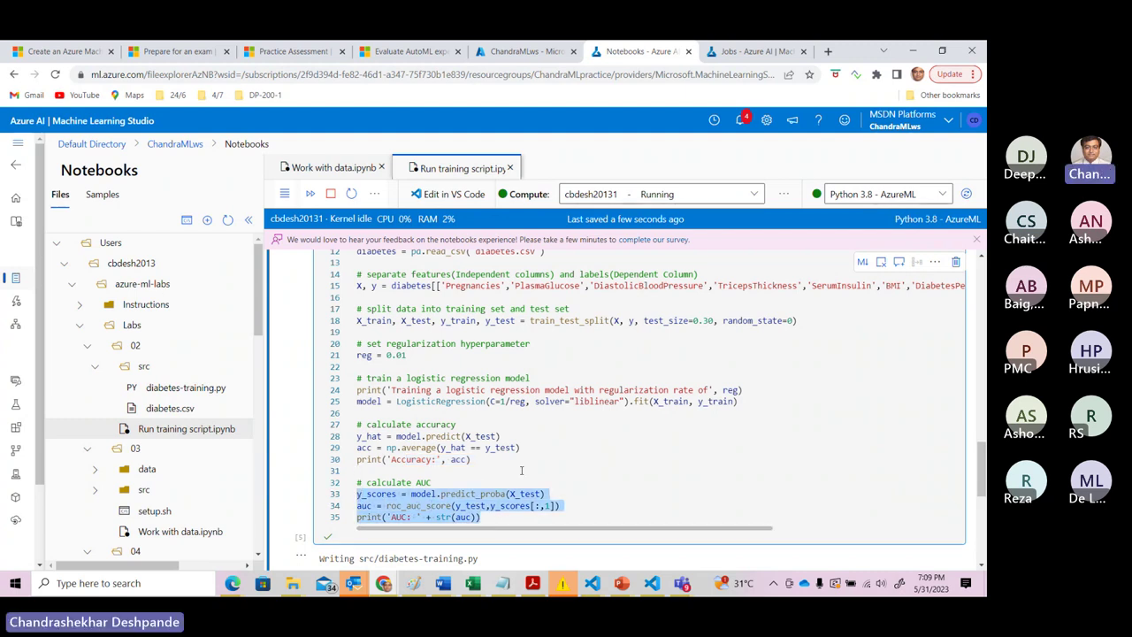
pyautogui.click(522, 470)
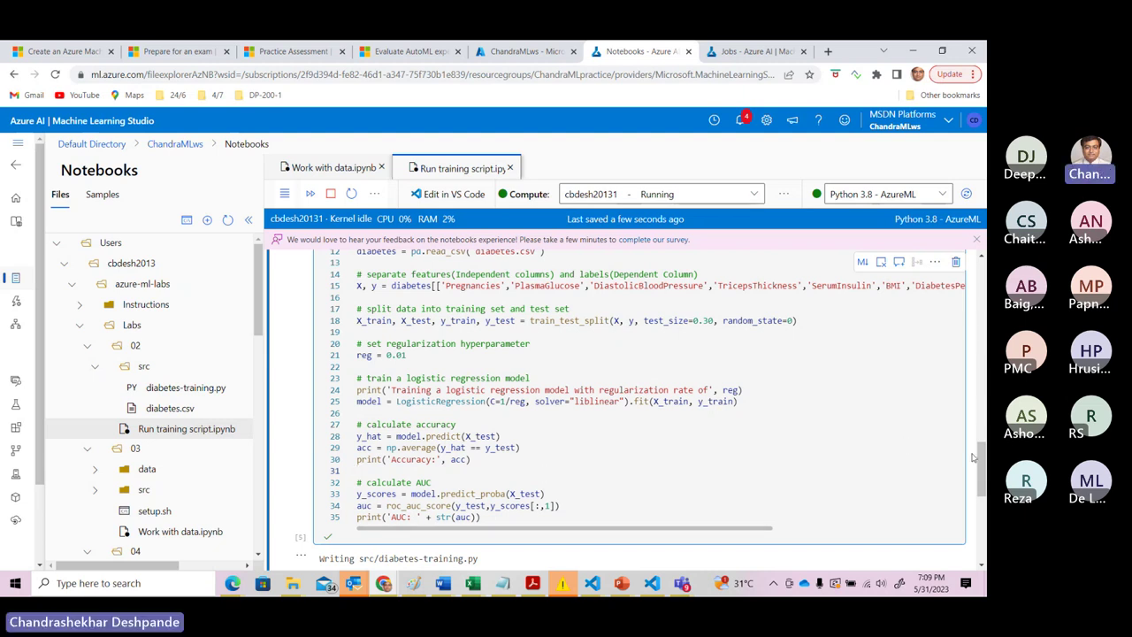
pyautogui.scroll(-3, 982, 478)
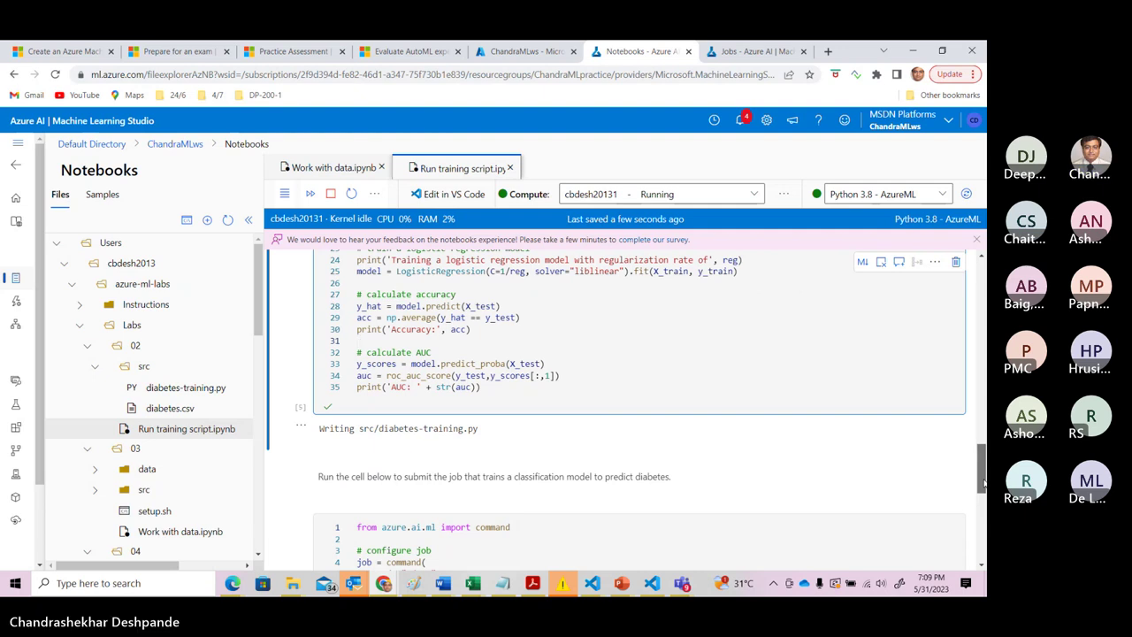
pyautogui.scroll(1, 982, 482)
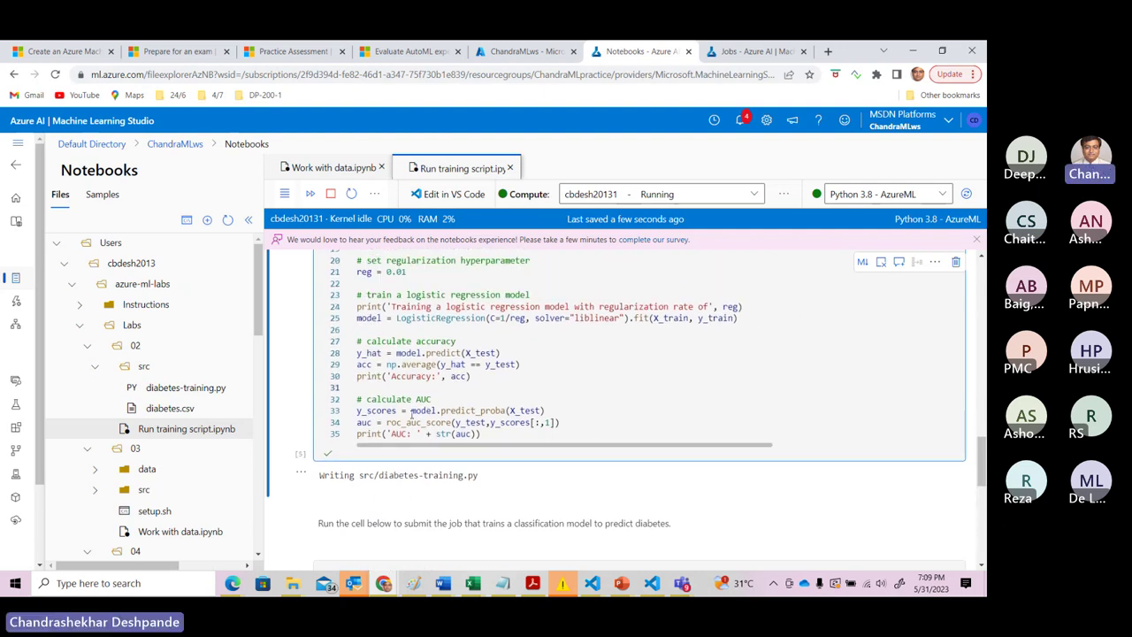
pyautogui.click(496, 435)
# Highlight the diabetes-training.py file name in the %%writefile line and look over the surrounding script cell.
pyautogui.moveTo(982, 460); pyautogui.dragTo(979, 421)
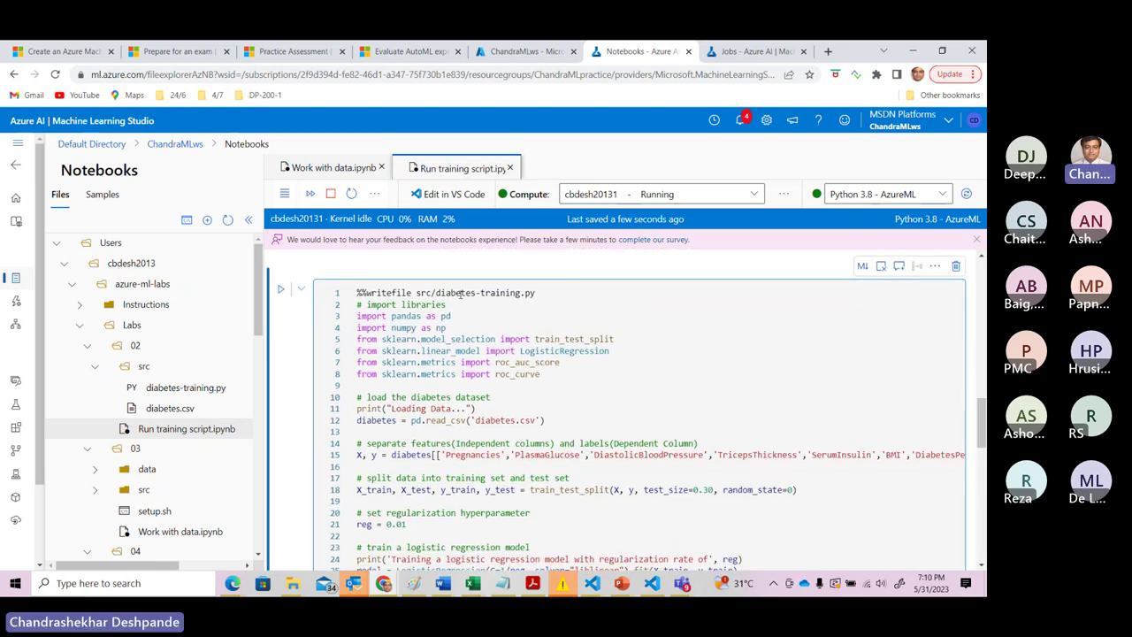
pyautogui.moveTo(450, 293); pyautogui.dragTo(537, 293)
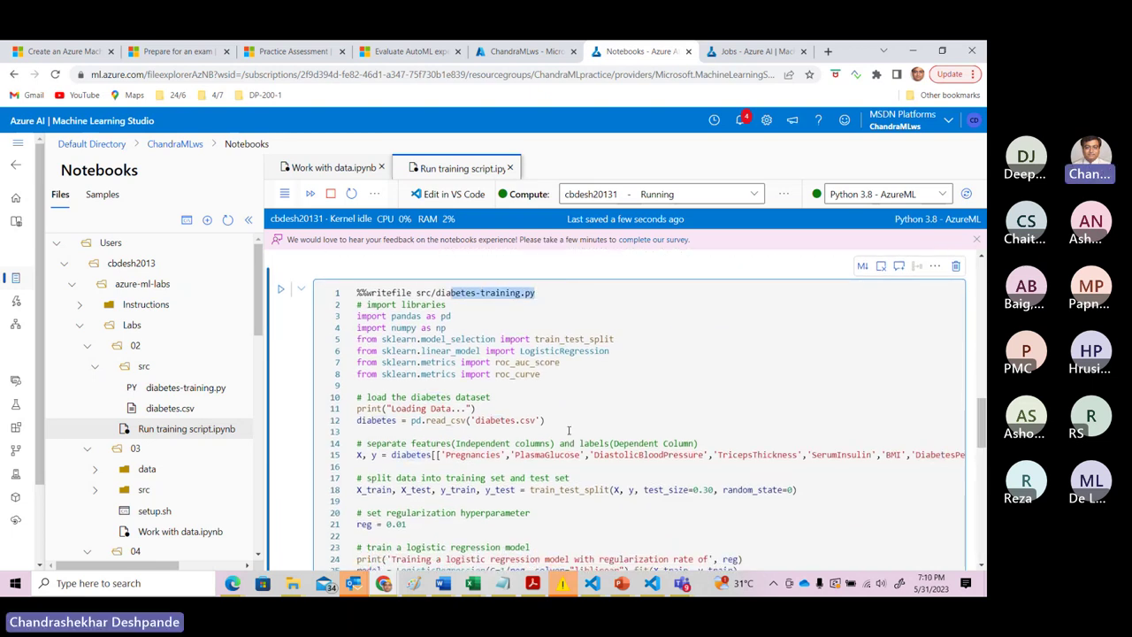
pyautogui.moveTo(980, 409)
pyautogui.mouseDown()
pyautogui.moveTo(963, 312)
pyautogui.moveTo(974, 407)
pyautogui.mouseUp()
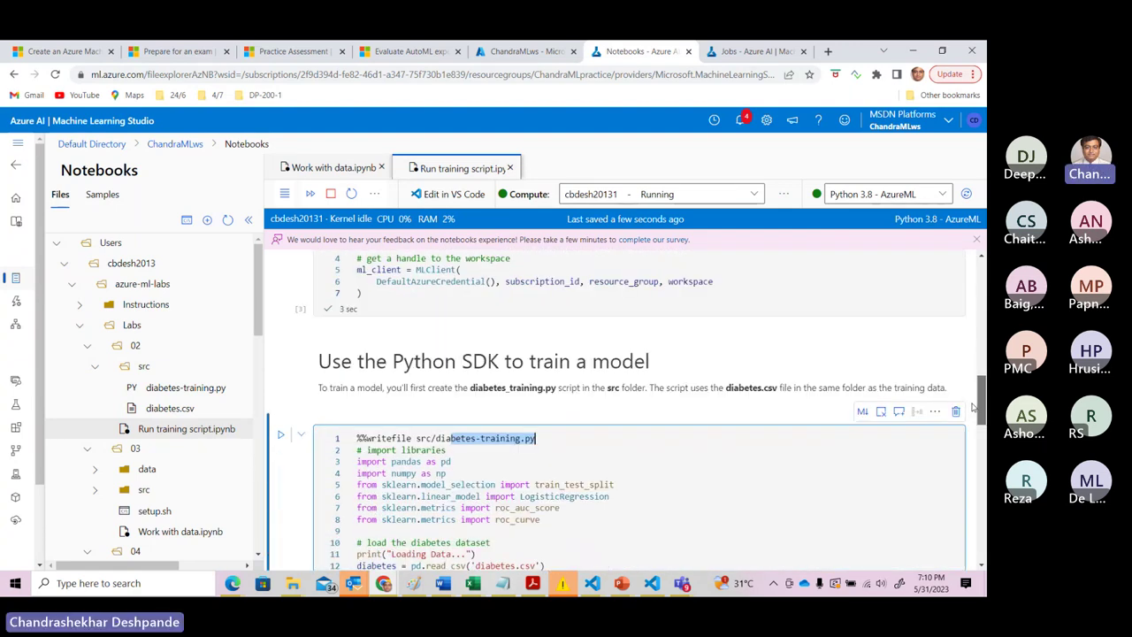
pyautogui.scroll(-4, 666, 445)
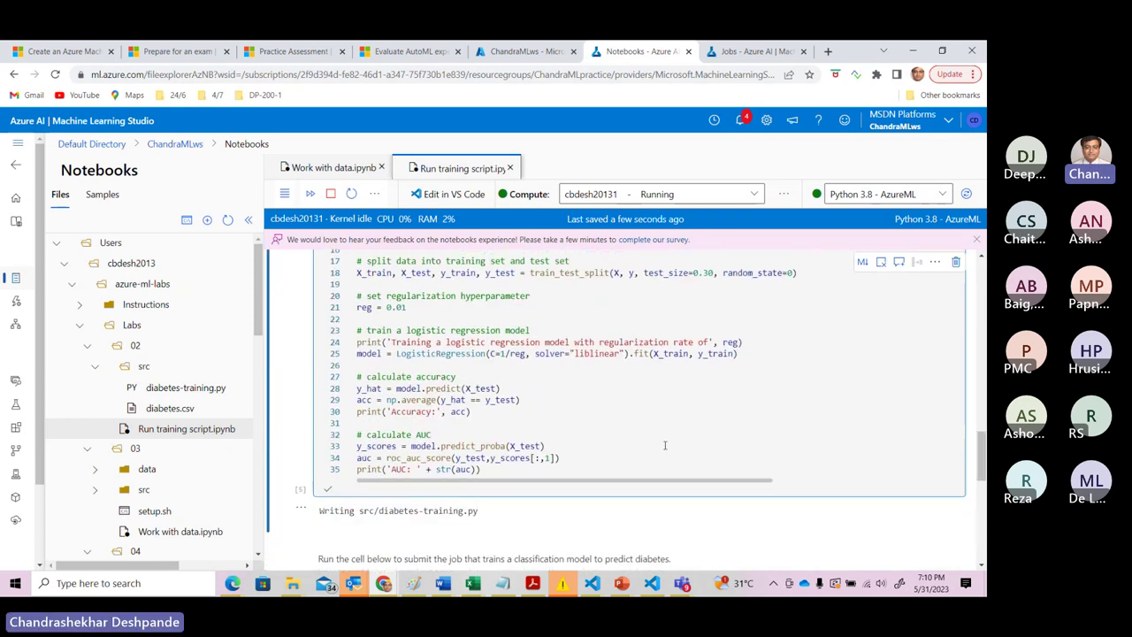
# Delete the diabetes-training.py file from the src folder under Labs/02.
pyautogui.click(247, 388)
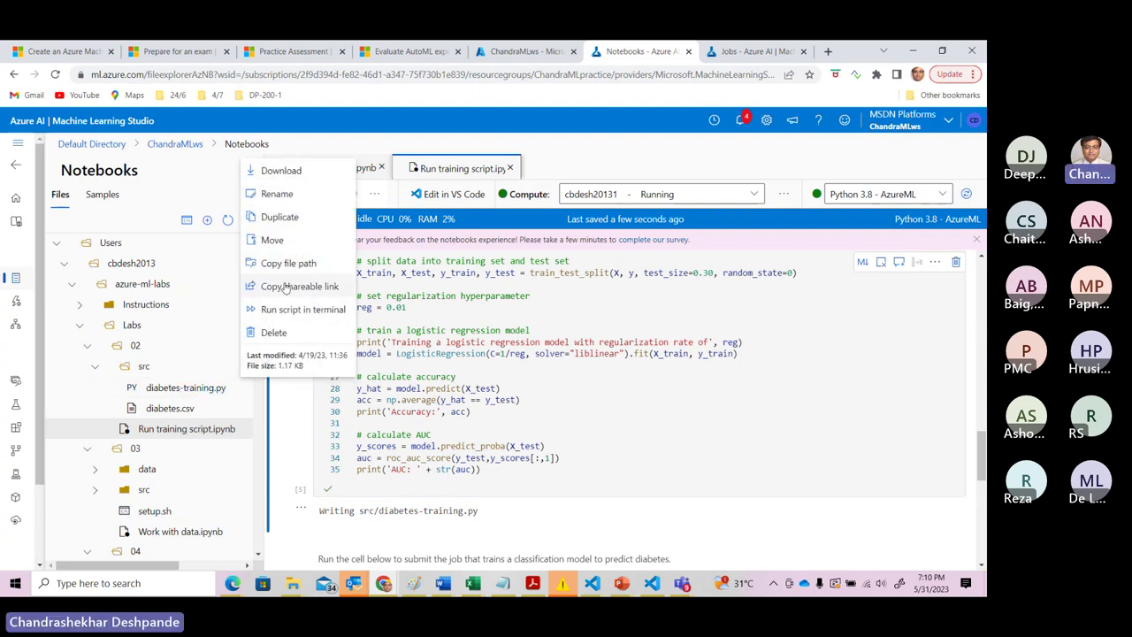
pyautogui.click(284, 336)
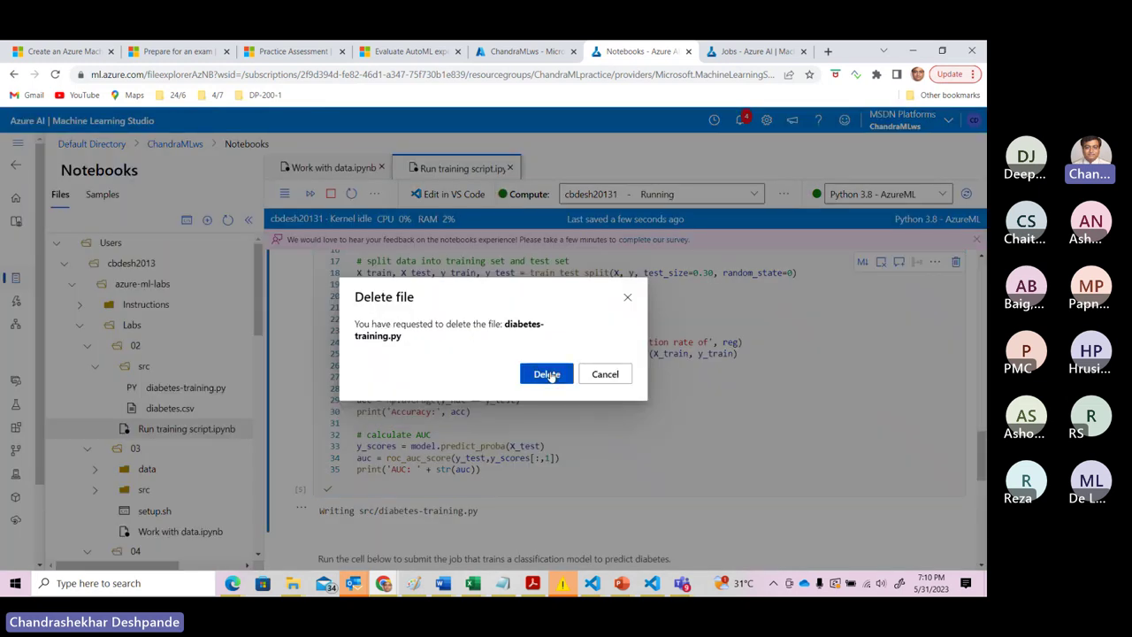
pyautogui.click(546, 374)
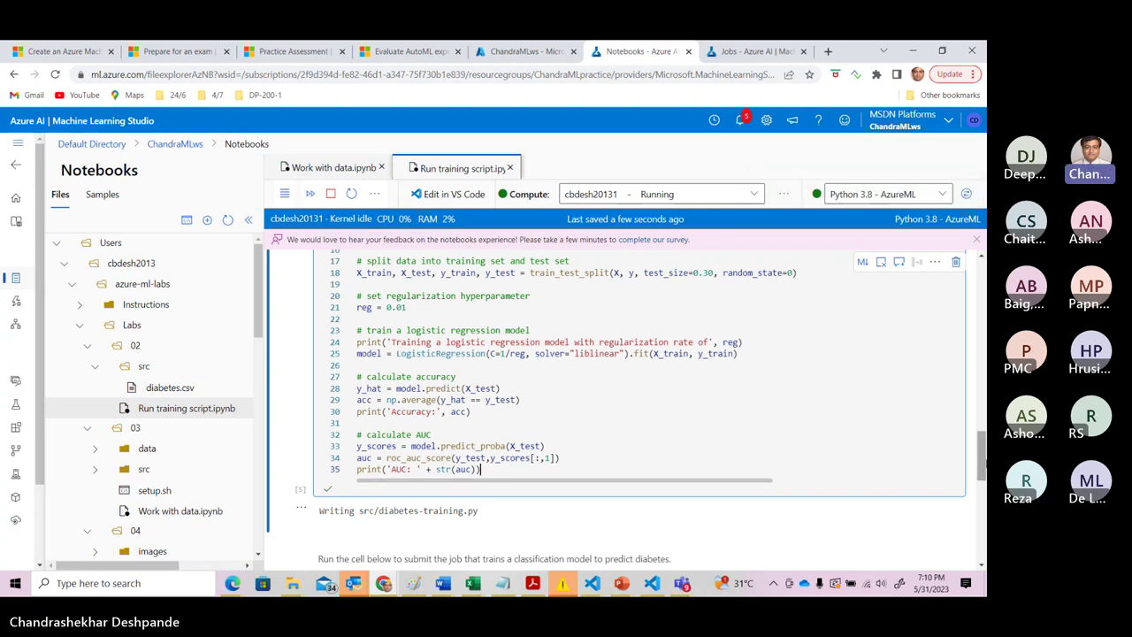
# Rerun the %%writefile src/diabetes-training.py cell, refresh the file tree and expand the src folder under Labs/02.
pyautogui.moveTo(980, 467); pyautogui.dragTo(980, 427)
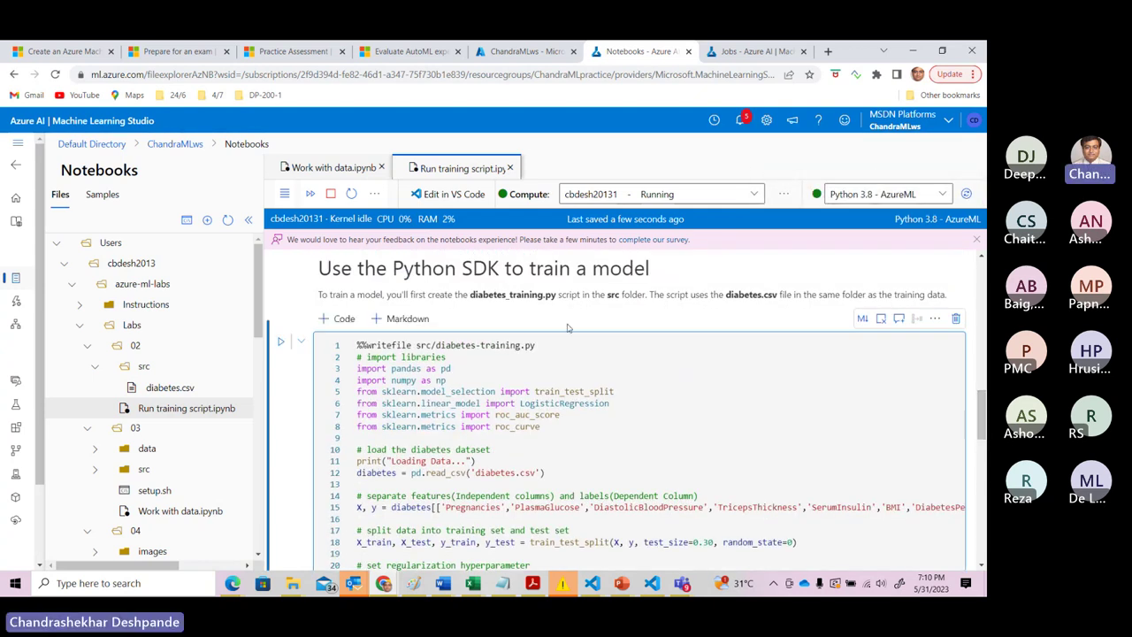
pyautogui.moveTo(416, 345); pyautogui.dragTo(433, 345)
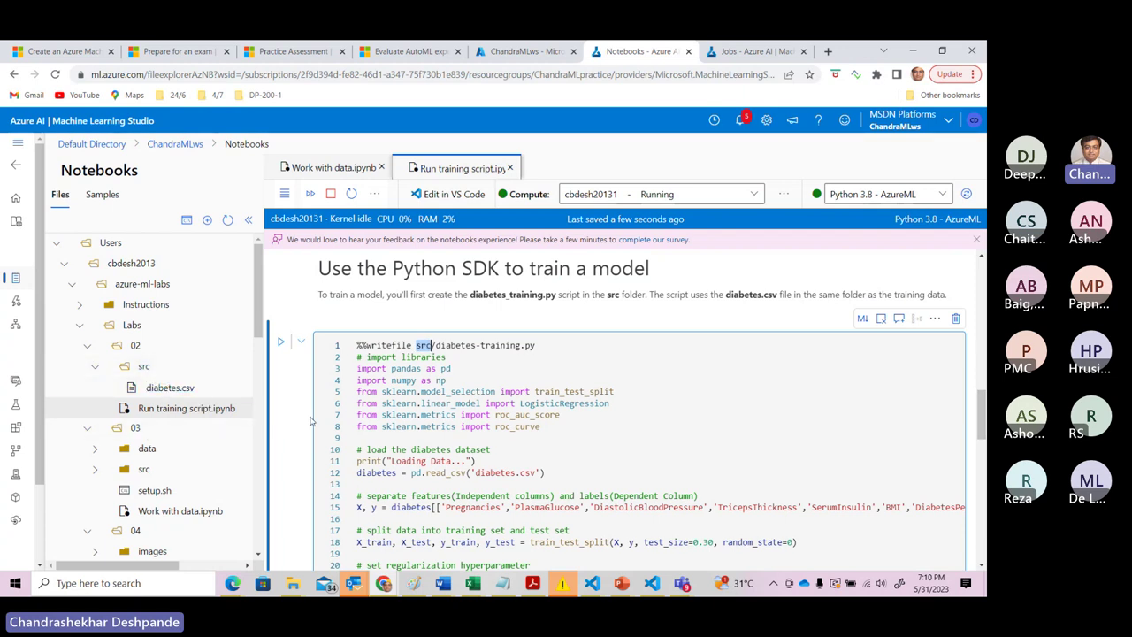
pyautogui.moveTo(982, 413); pyautogui.dragTo(982, 477)
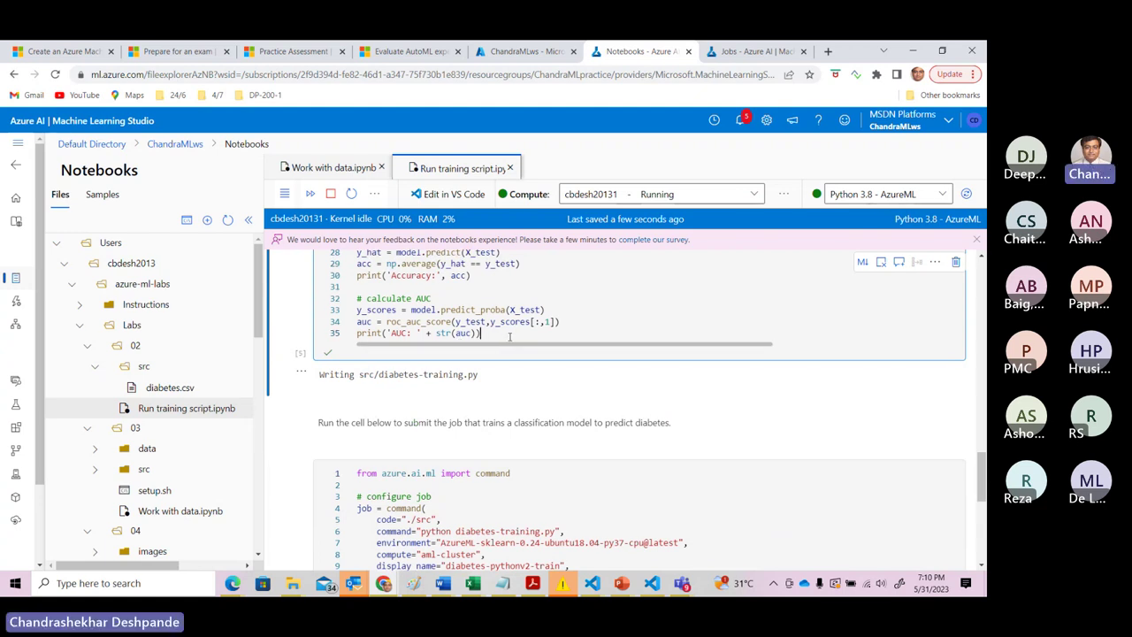
pyautogui.hotkey('shift', 'Return')
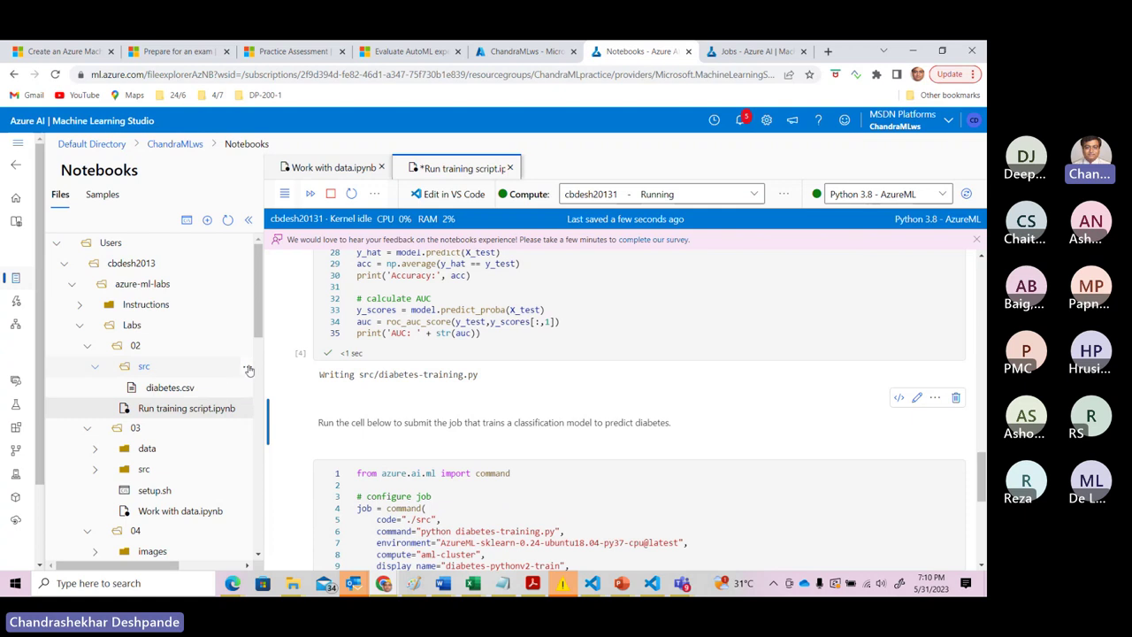
pyautogui.click(227, 221)
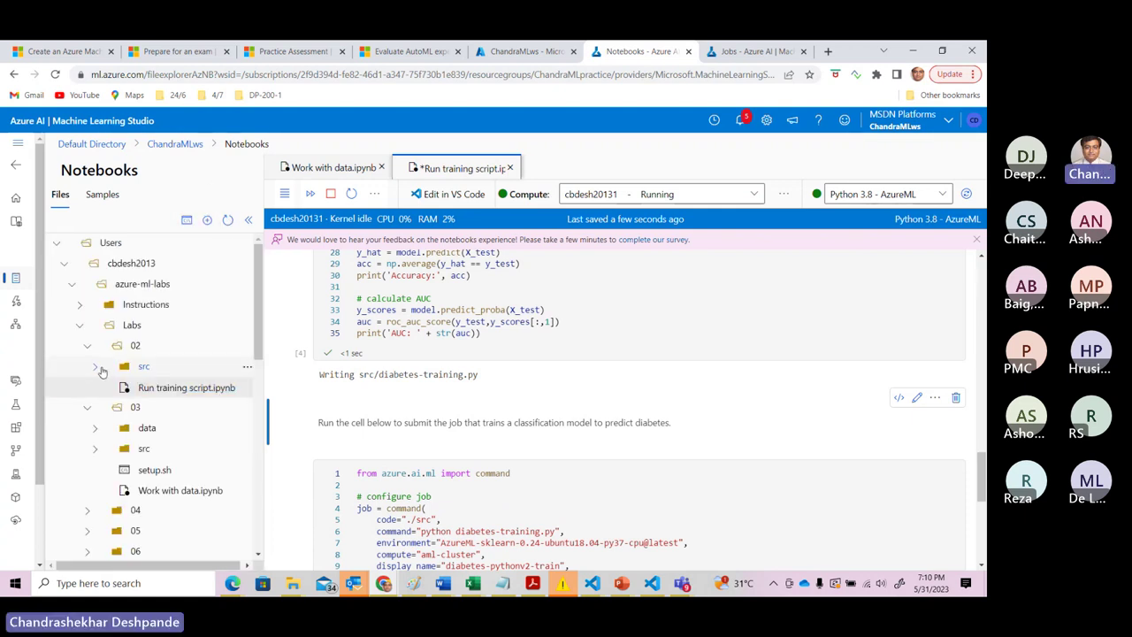
pyautogui.click(98, 367)
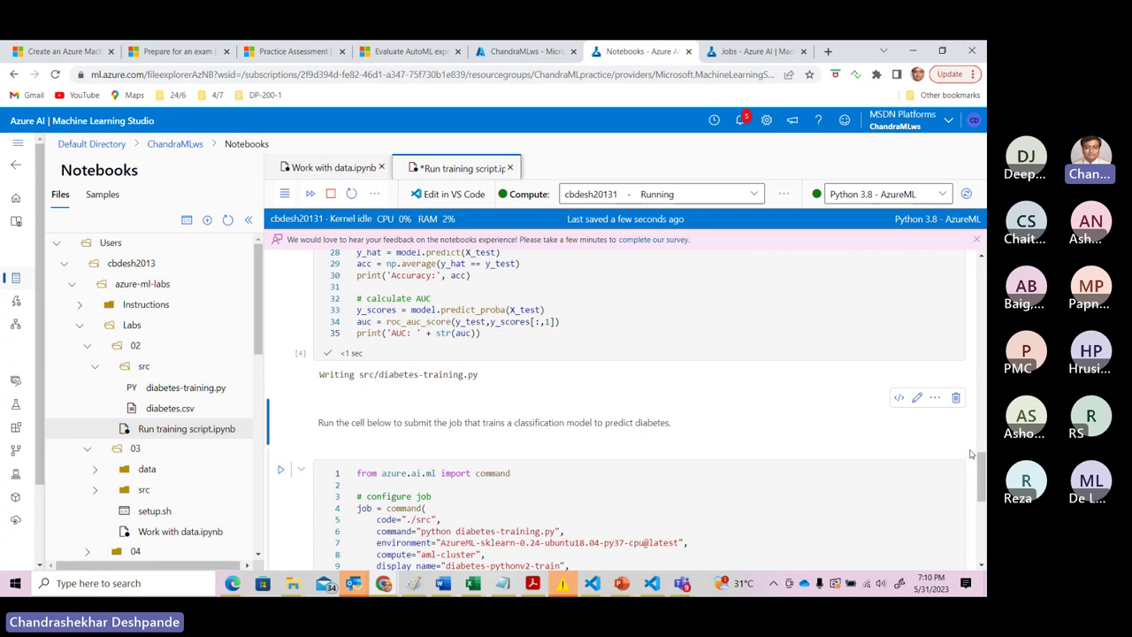
# Look over the job configuration cell and return to the last line of the diabetes-training.py script cell.
pyautogui.moveTo(982, 467); pyautogui.dragTo(982, 485)
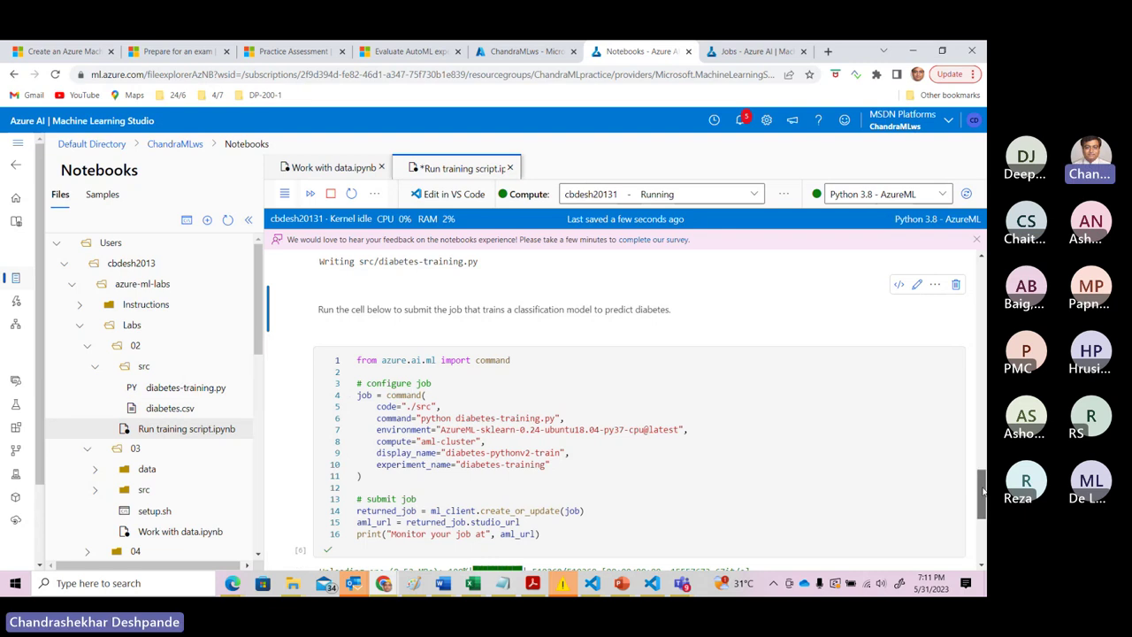
pyautogui.click(980, 457)
pyautogui.moveTo(980, 448)
pyautogui.mouseDown()
pyautogui.moveTo(979, 431)
pyautogui.moveTo(980, 450)
pyautogui.mouseUp()
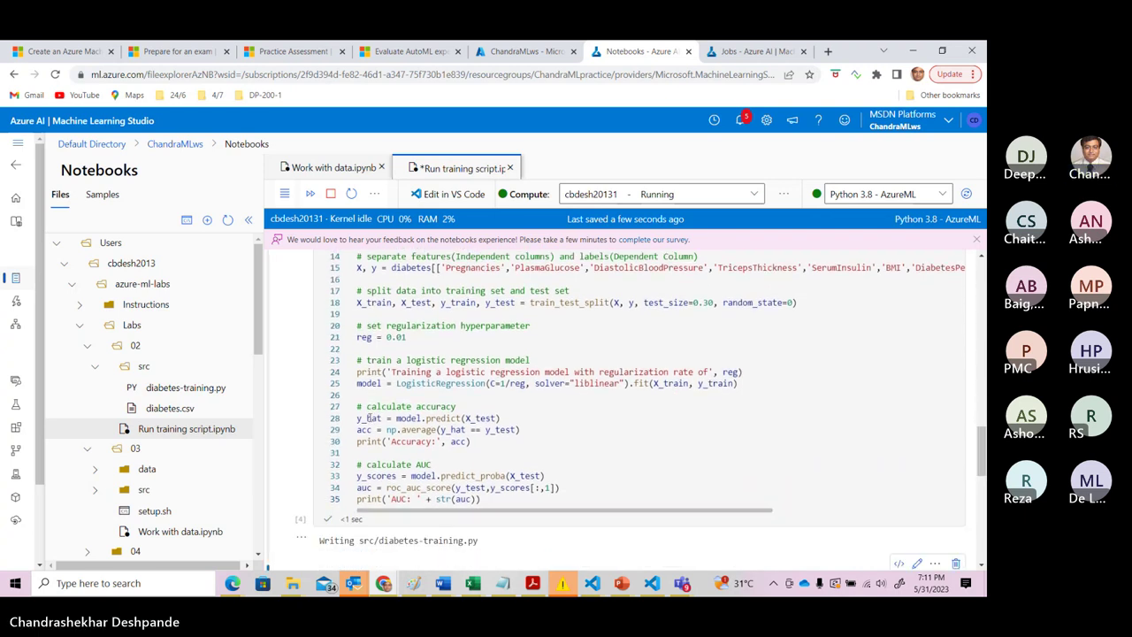
pyautogui.click(493, 502)
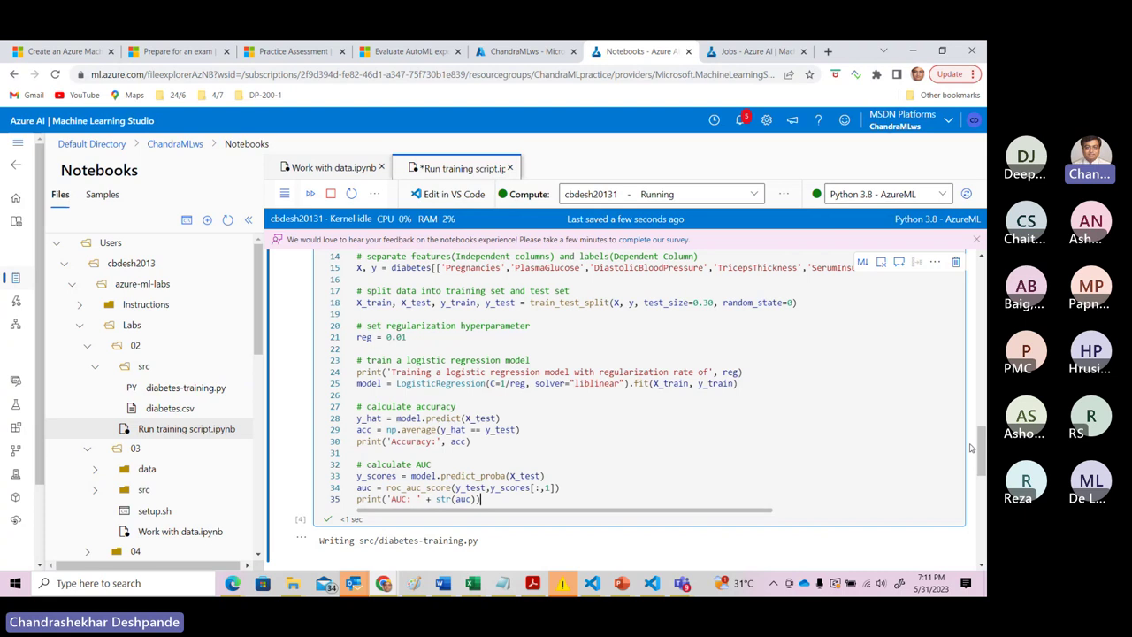
# Review the command() call in the job configuration cell, highlighting its ./src code folder, diabetes-training.py command and environment arguments.
pyautogui.moveTo(980, 449); pyautogui.dragTo(982, 499)
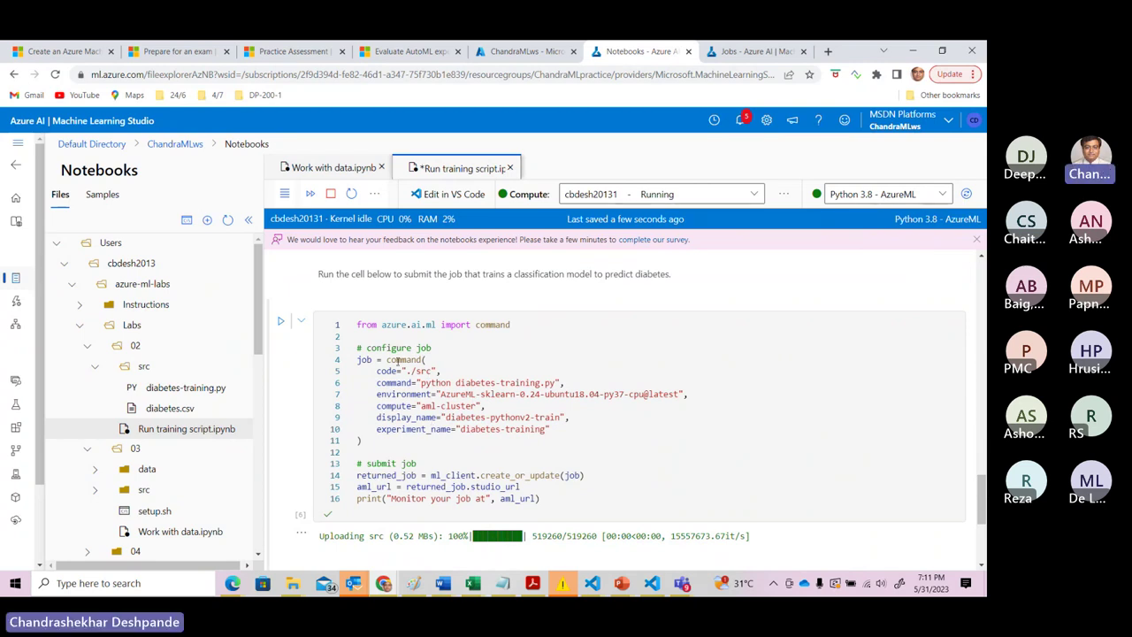
pyautogui.moveTo(408, 360)
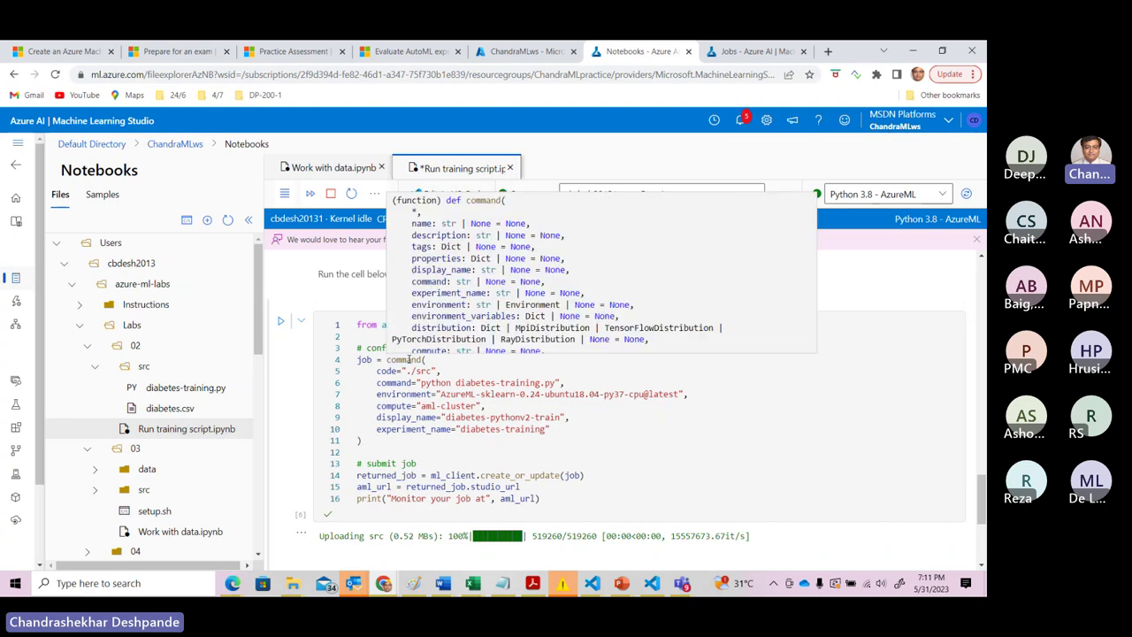
pyautogui.click(433, 447)
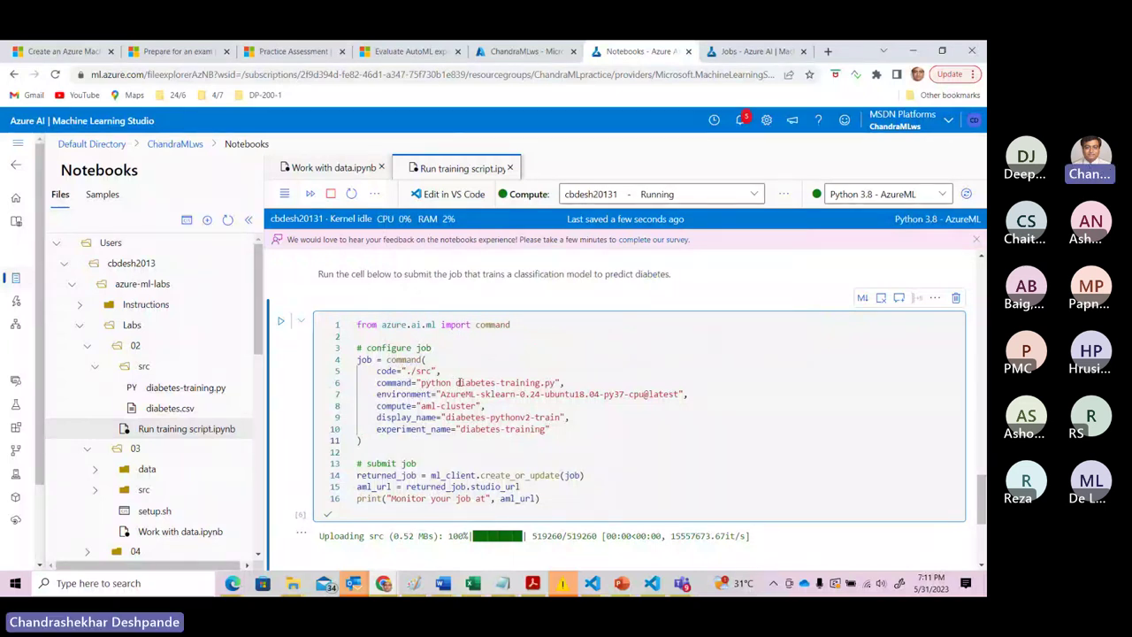
pyautogui.moveTo(456, 382); pyautogui.dragTo(558, 382)
pyautogui.moveTo(406, 370); pyautogui.dragTo(433, 371)
pyautogui.moveTo(441, 393); pyautogui.dragTo(600, 395)
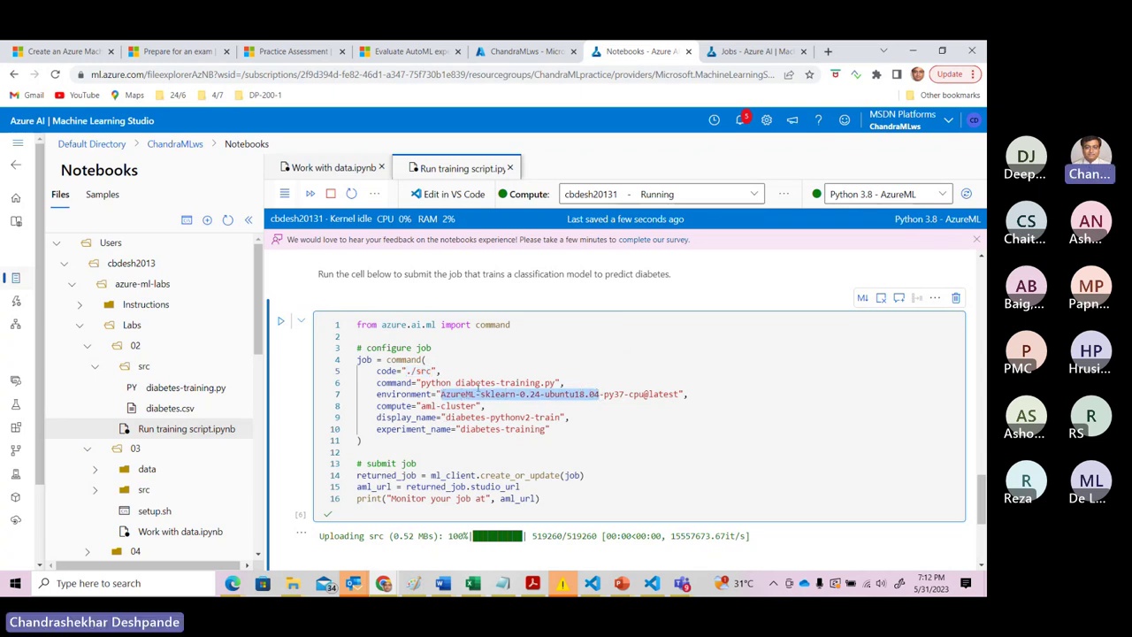
pyautogui.moveTo(459, 383); pyautogui.dragTo(543, 382)
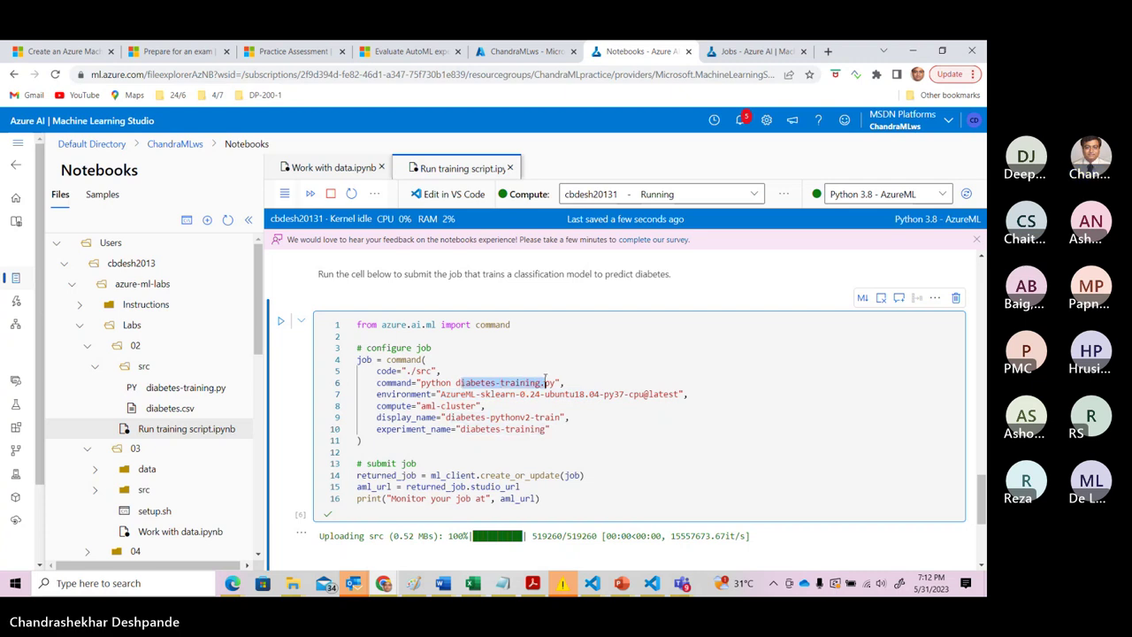
pyautogui.click(503, 406)
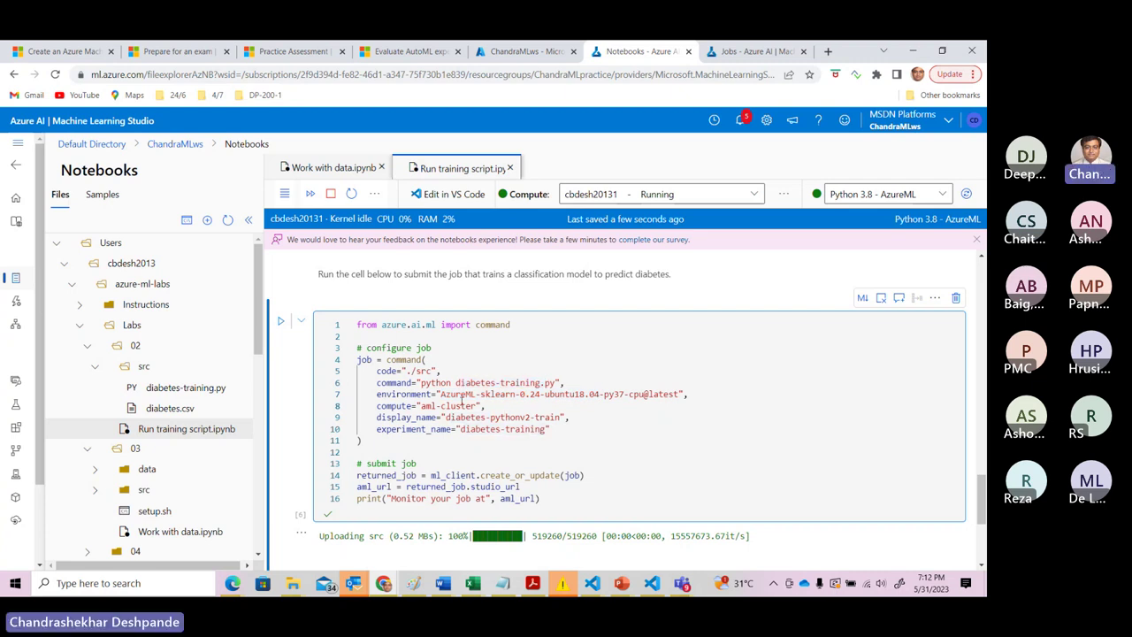
pyautogui.moveTo(386, 394); pyautogui.dragTo(675, 394)
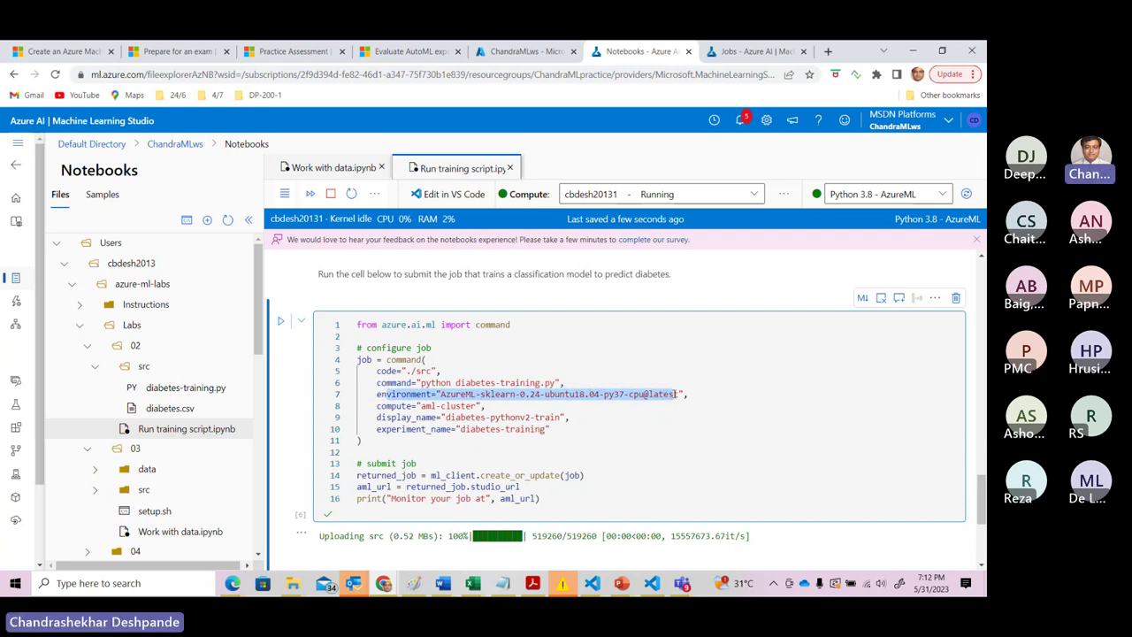
# Open the workspace's Environments page in the other browser tab and browse the list of curated environments.
pyautogui.click(17, 143)
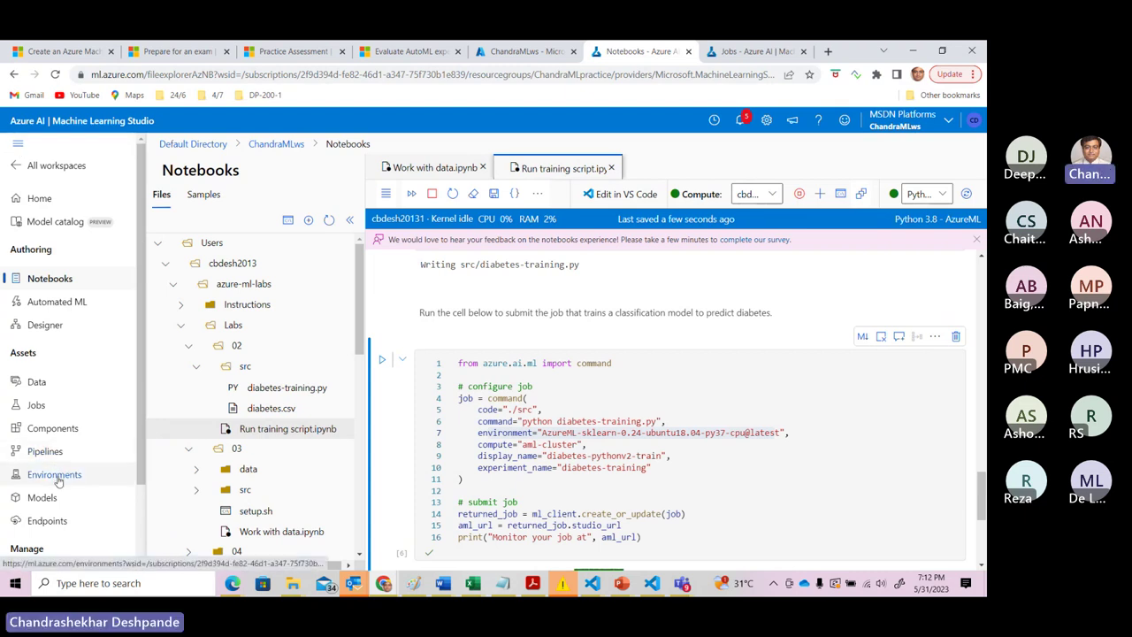
pyautogui.click(756, 53)
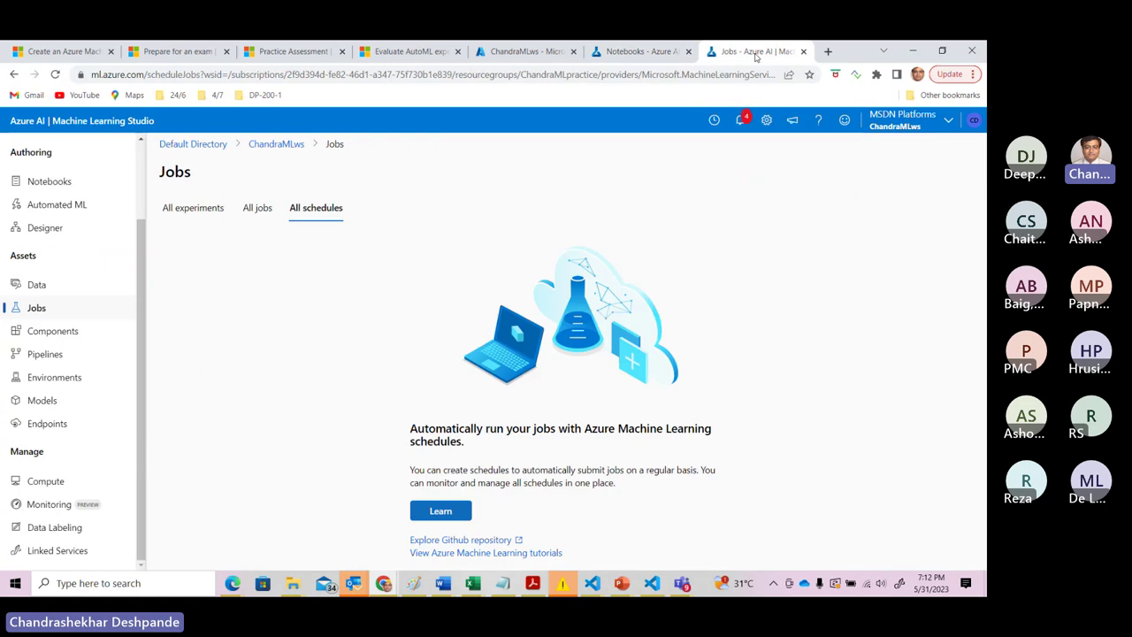
pyautogui.click(55, 380)
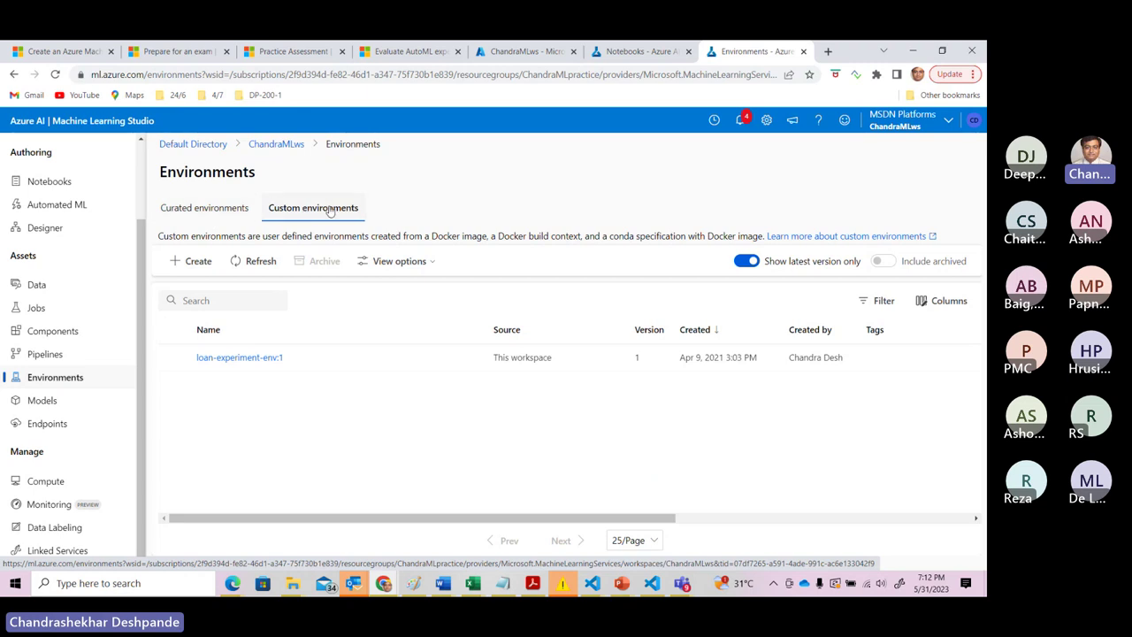
pyautogui.click(202, 211)
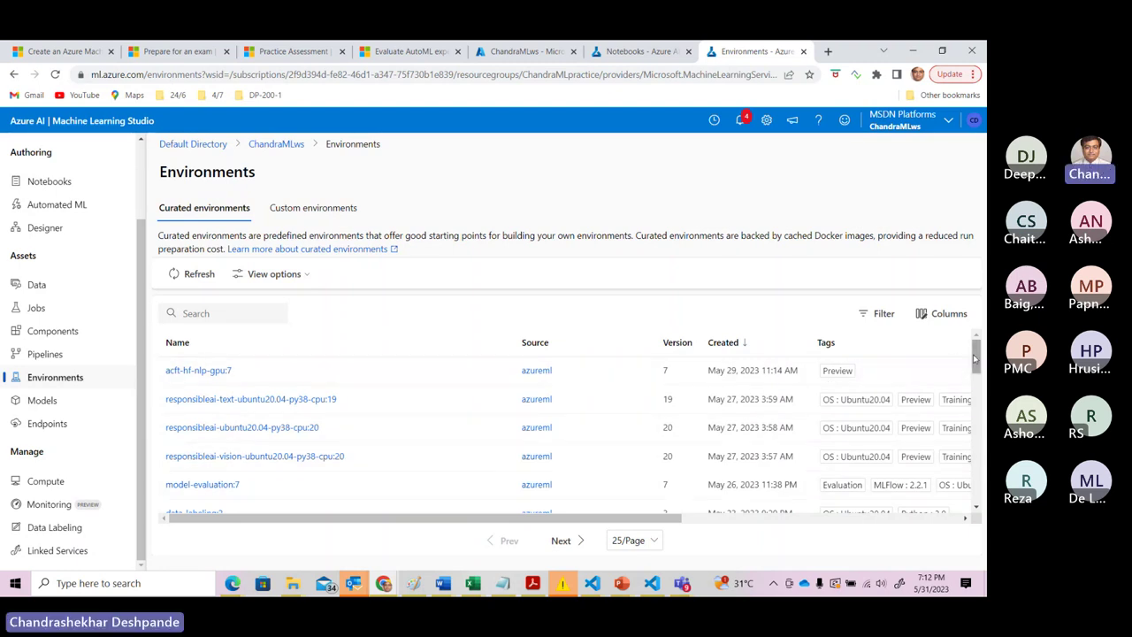
pyautogui.moveTo(978, 358); pyautogui.dragTo(963, 453)
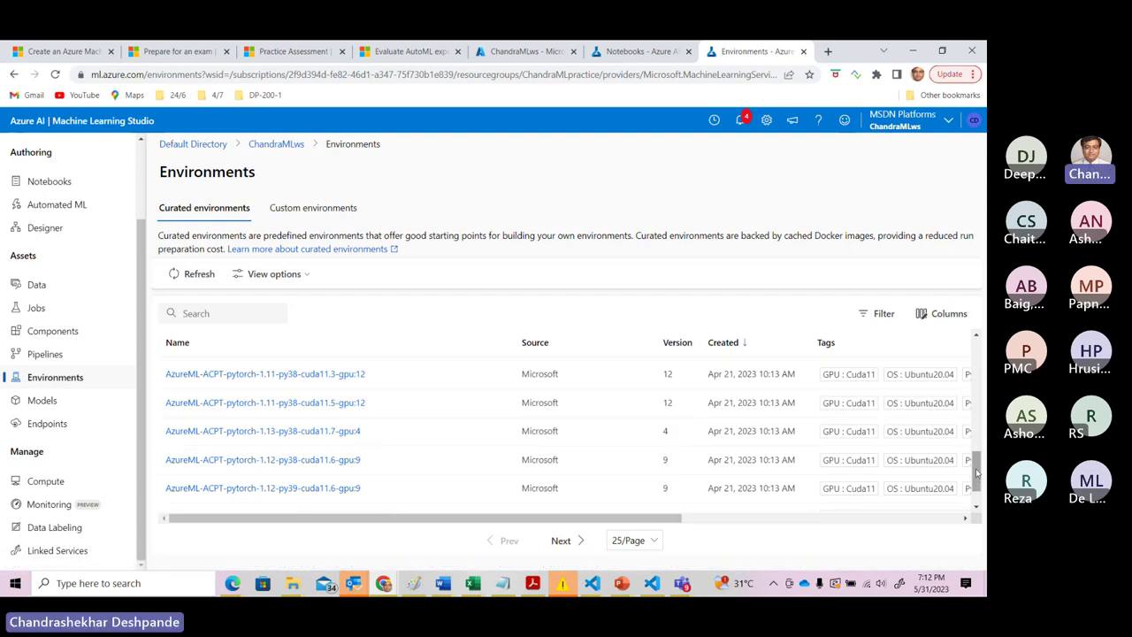
pyautogui.moveTo(977, 473); pyautogui.dragTo(974, 390)
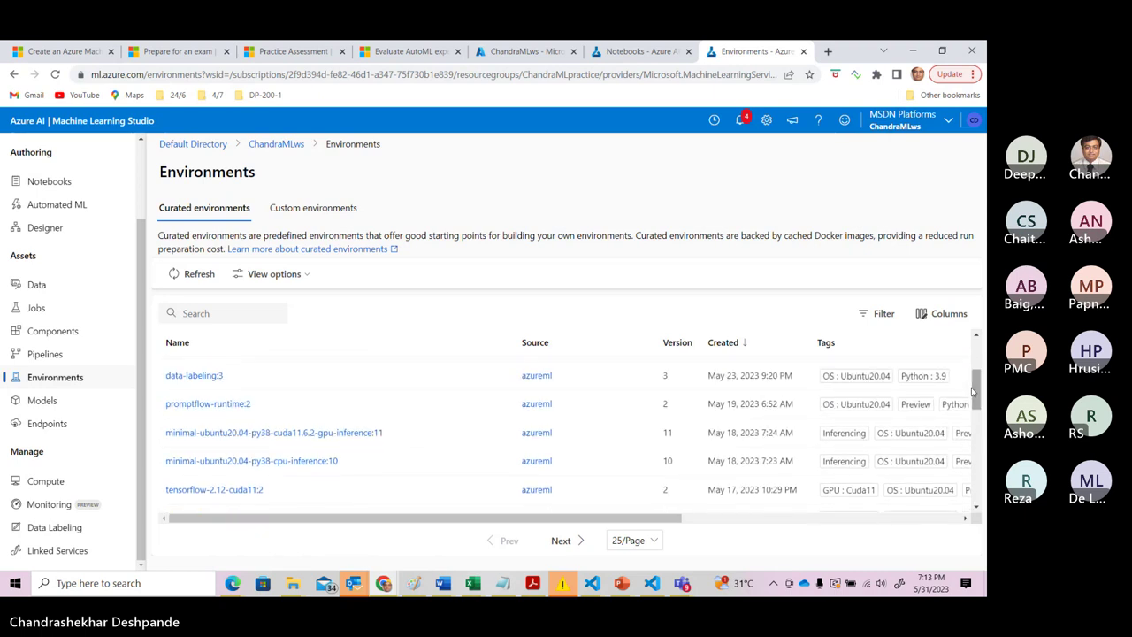
pyautogui.click(309, 277)
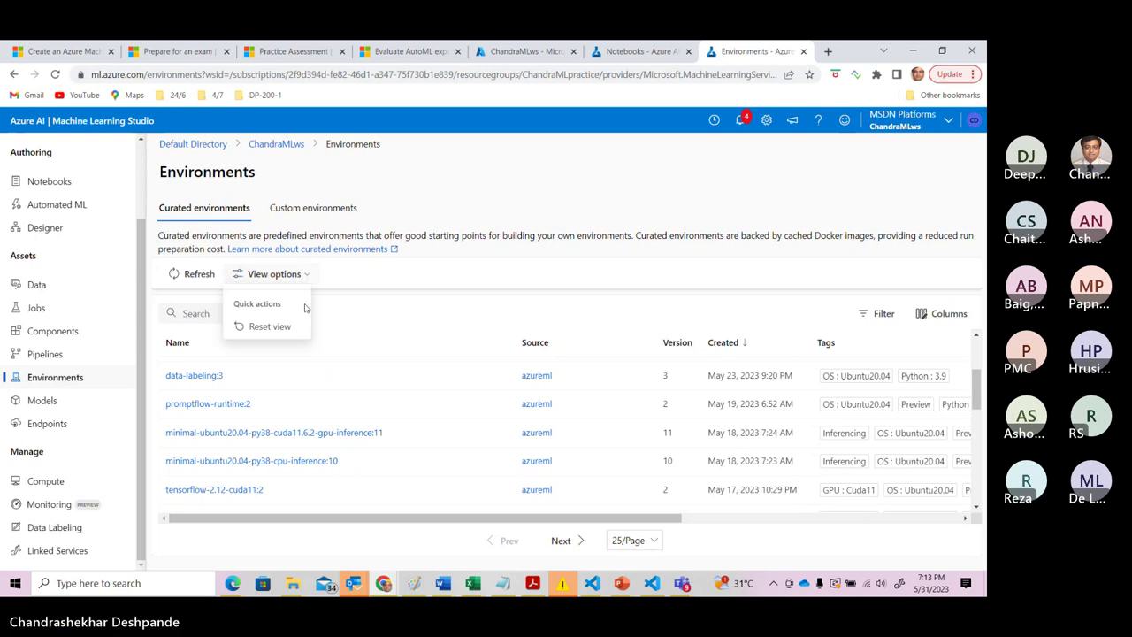
pyautogui.click(353, 322)
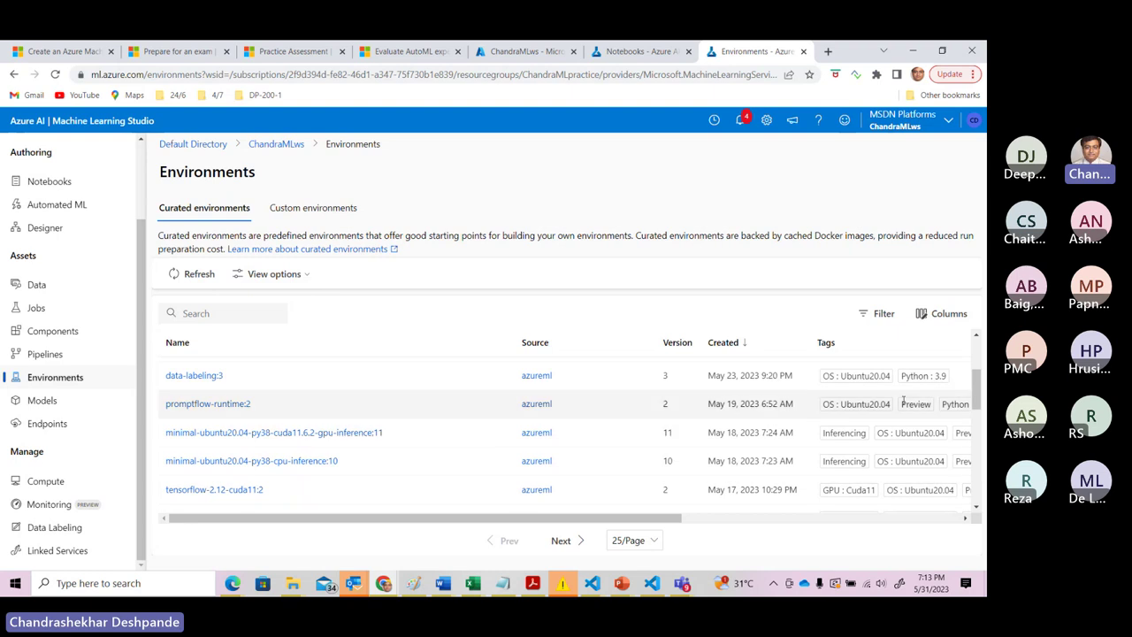
# Examine the tags and descriptions of the curated environments further down the list.
pyautogui.moveTo(976, 394); pyautogui.dragTo(973, 430)
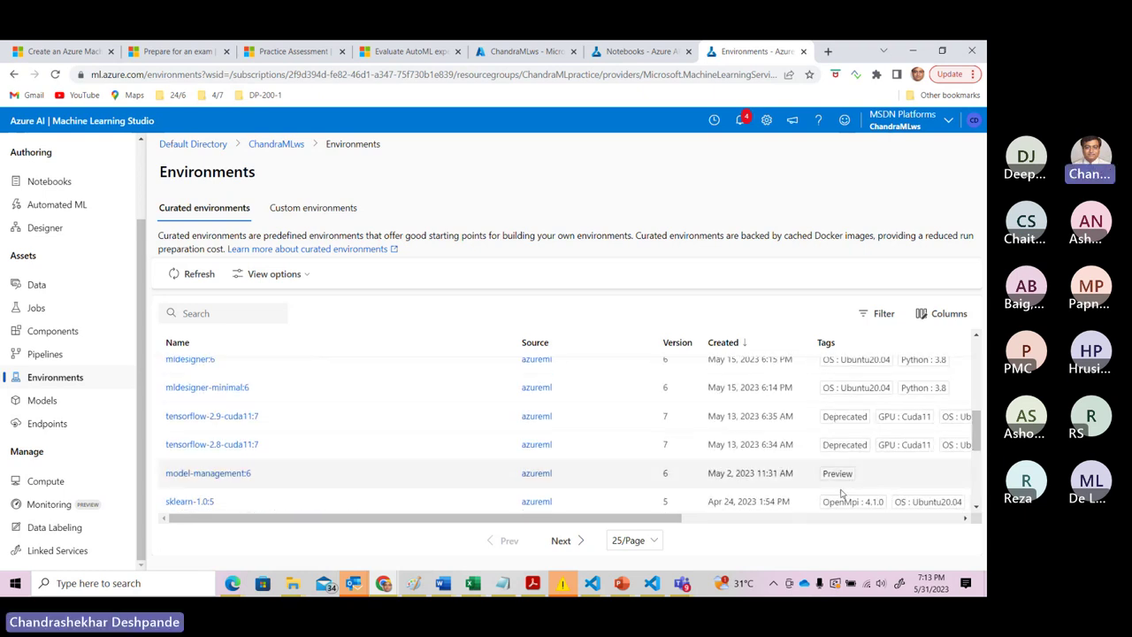
pyautogui.moveTo(665, 520); pyautogui.dragTo(923, 539)
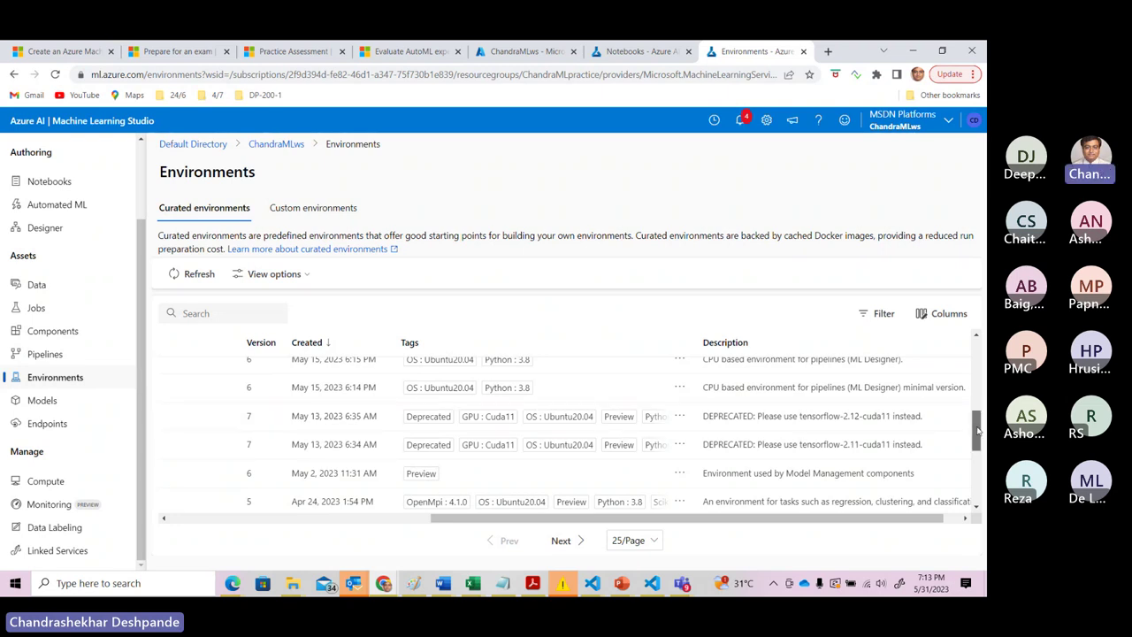
pyautogui.moveTo(975, 432); pyautogui.dragTo(977, 496)
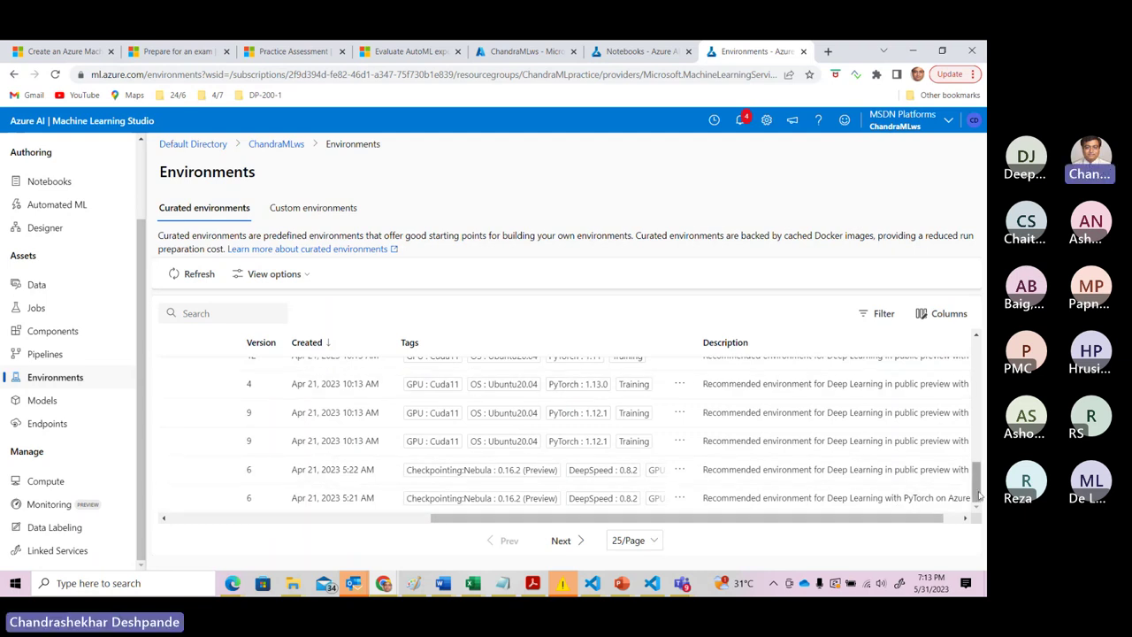
pyautogui.moveTo(977, 491); pyautogui.dragTo(977, 454)
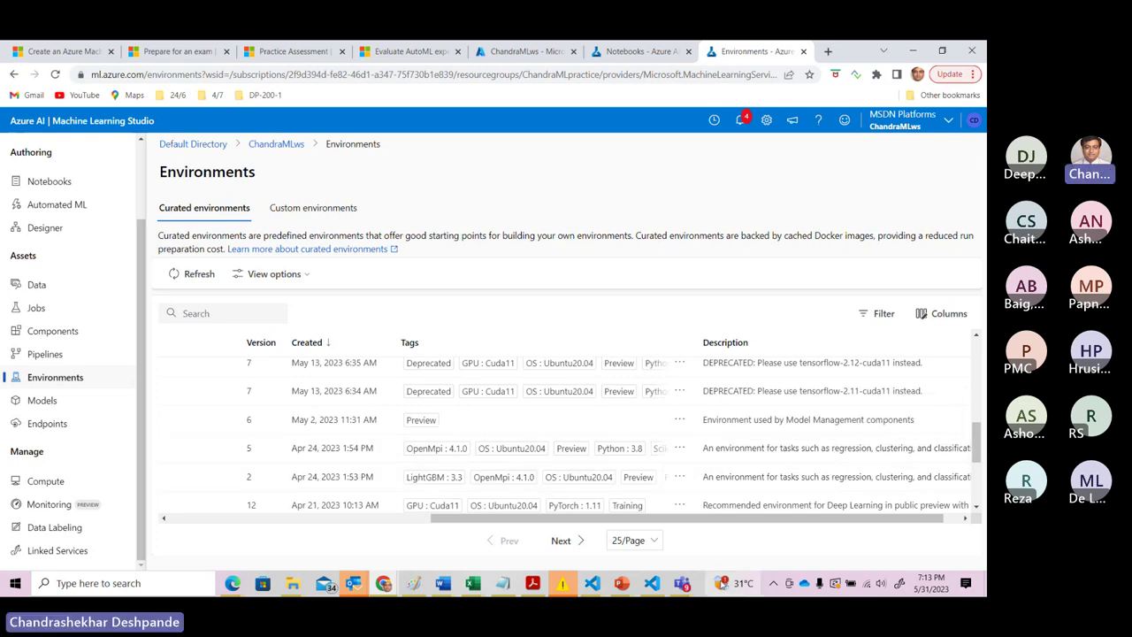
pyautogui.moveTo(666, 520); pyautogui.dragTo(389, 543)
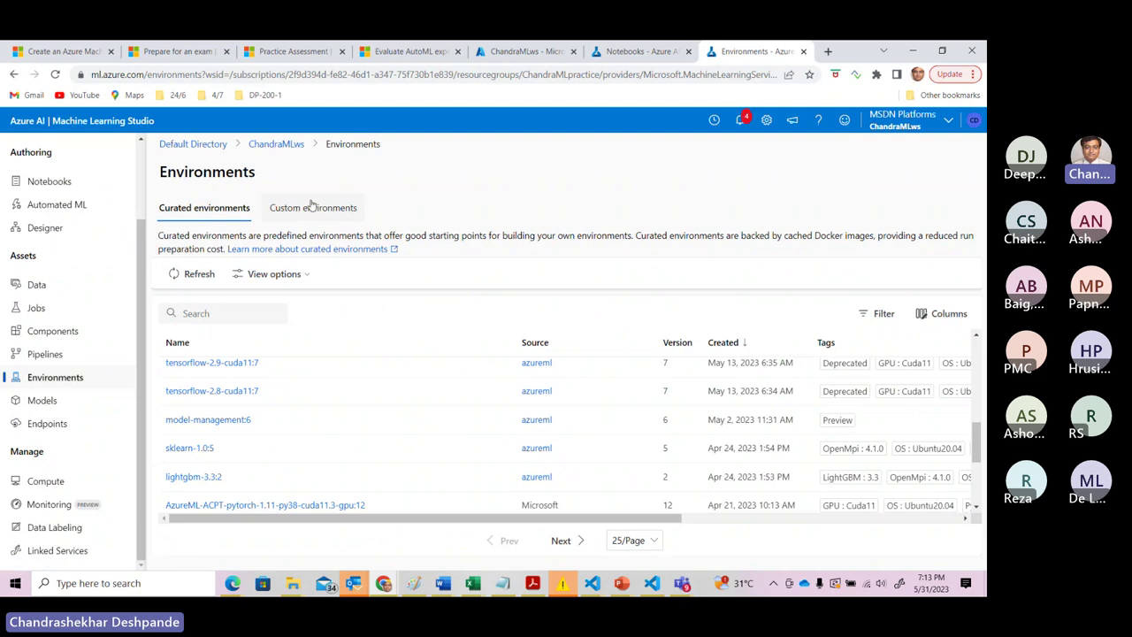
# Return to the notebook and highlight the environment, compute, display_name and experiment_name values in the job configuration cell.
pyautogui.click(634, 55)
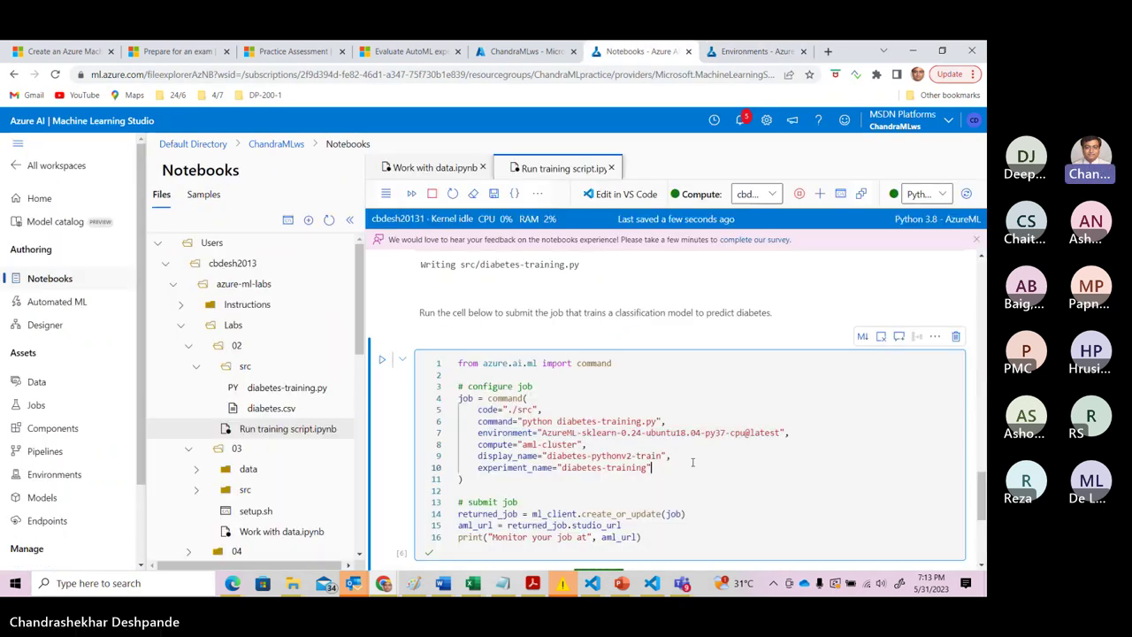
pyautogui.moveTo(544, 433); pyautogui.dragTo(777, 432)
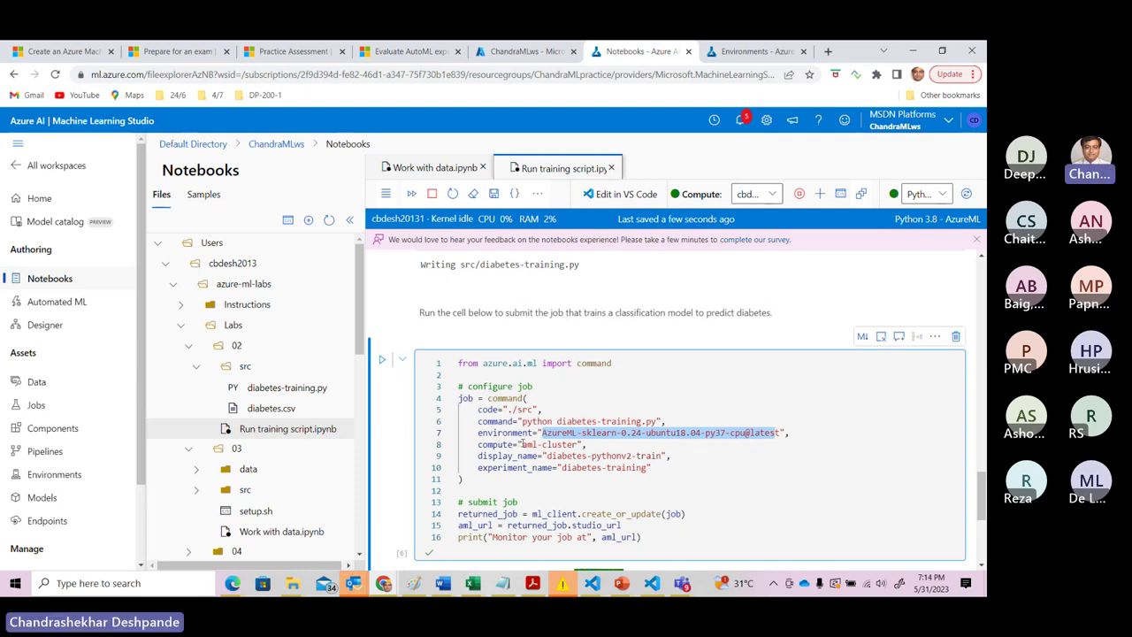
pyautogui.moveTo(522, 445); pyautogui.dragTo(579, 445)
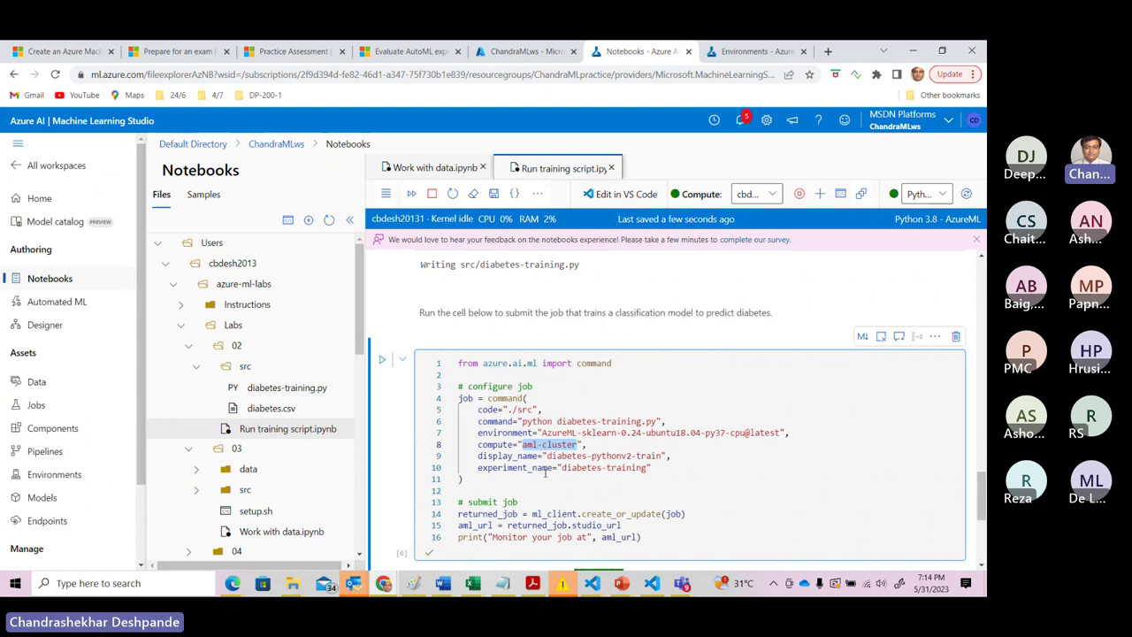
pyautogui.moveTo(560, 456); pyautogui.dragTo(653, 456)
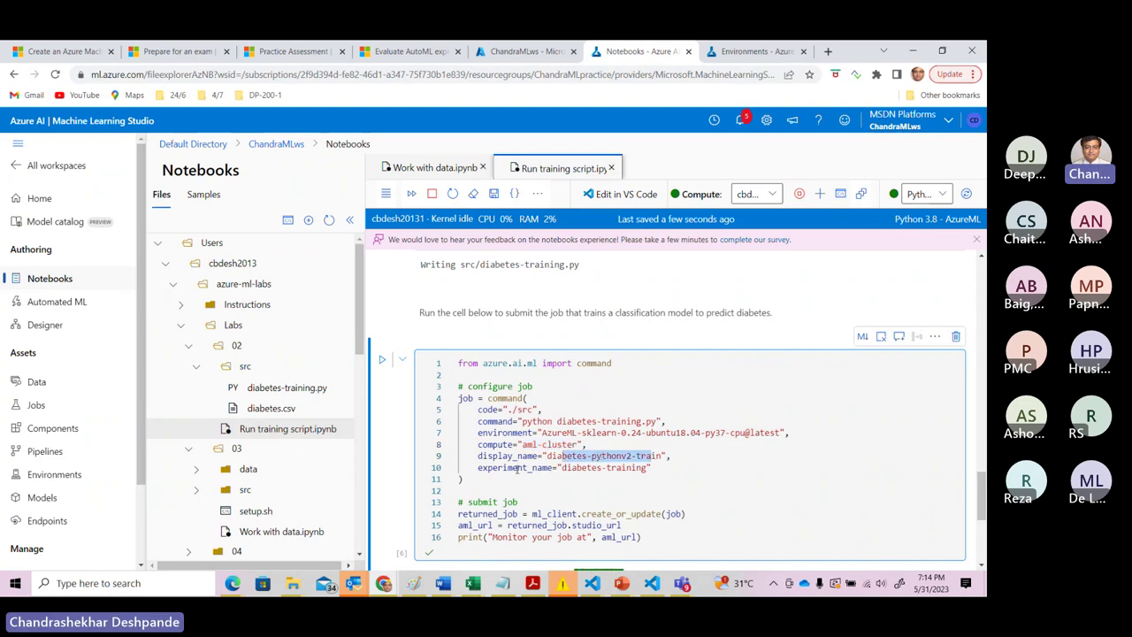
pyautogui.moveTo(512, 468); pyautogui.dragTo(604, 467)
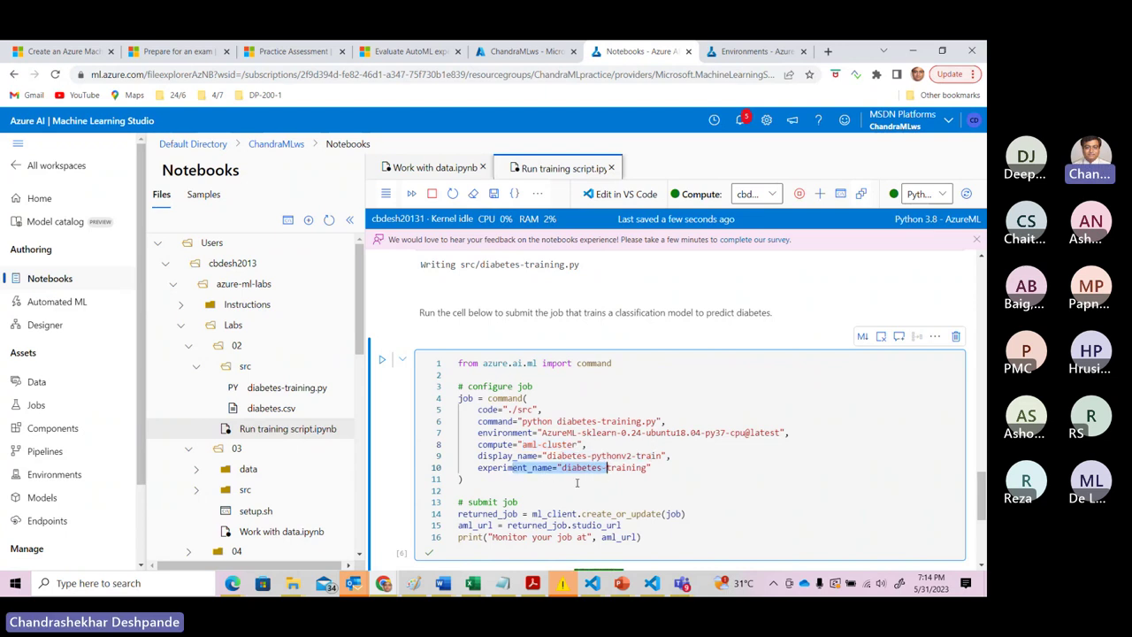
pyautogui.click(577, 483)
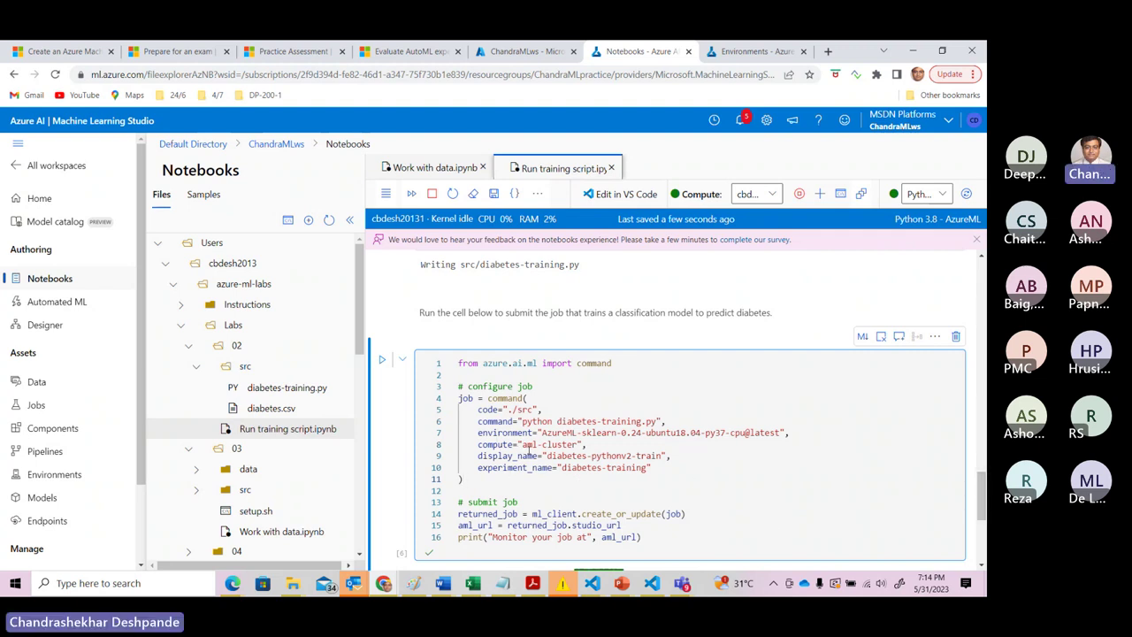
pyautogui.moveTo(522, 444); pyautogui.dragTo(559, 444)
pyautogui.click(627, 484)
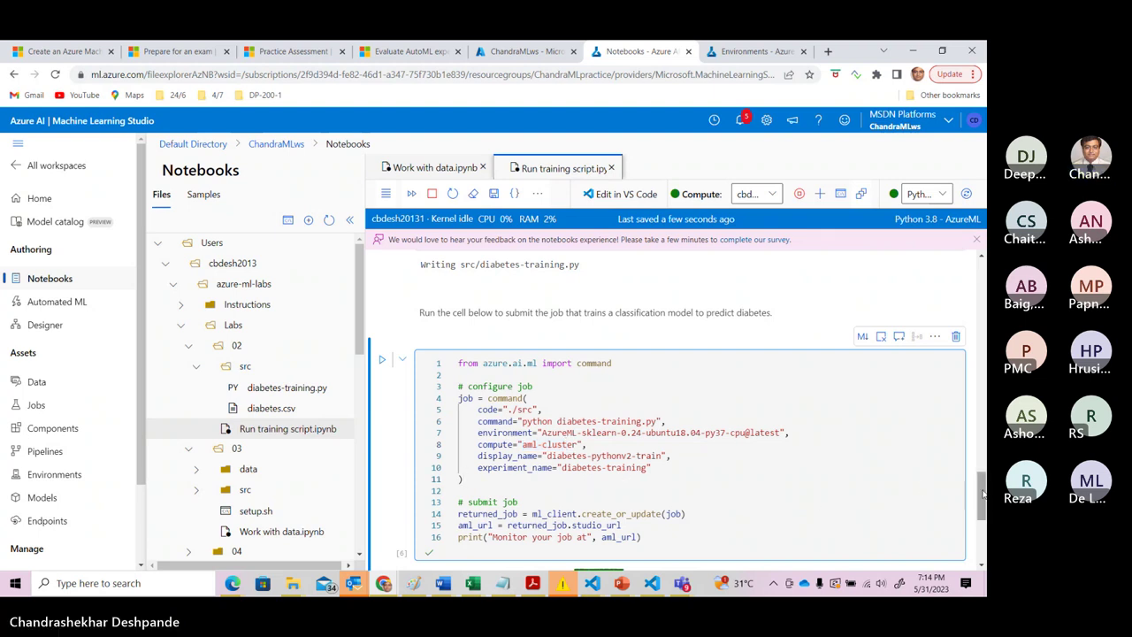
# Highlight the aml-cluster compute name in the job cell and check the workspace's compute clusters in the other browser tab.
pyautogui.scroll(-2, 980, 509)
pyautogui.scroll(1, 980, 522)
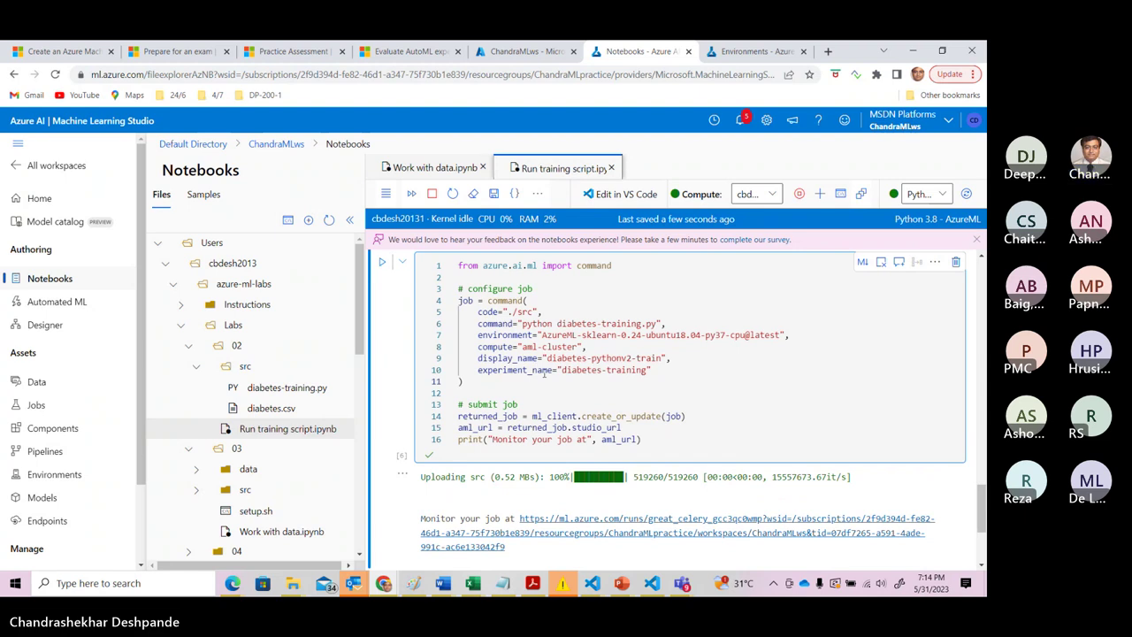
pyautogui.moveTo(525, 347); pyautogui.dragTo(569, 347)
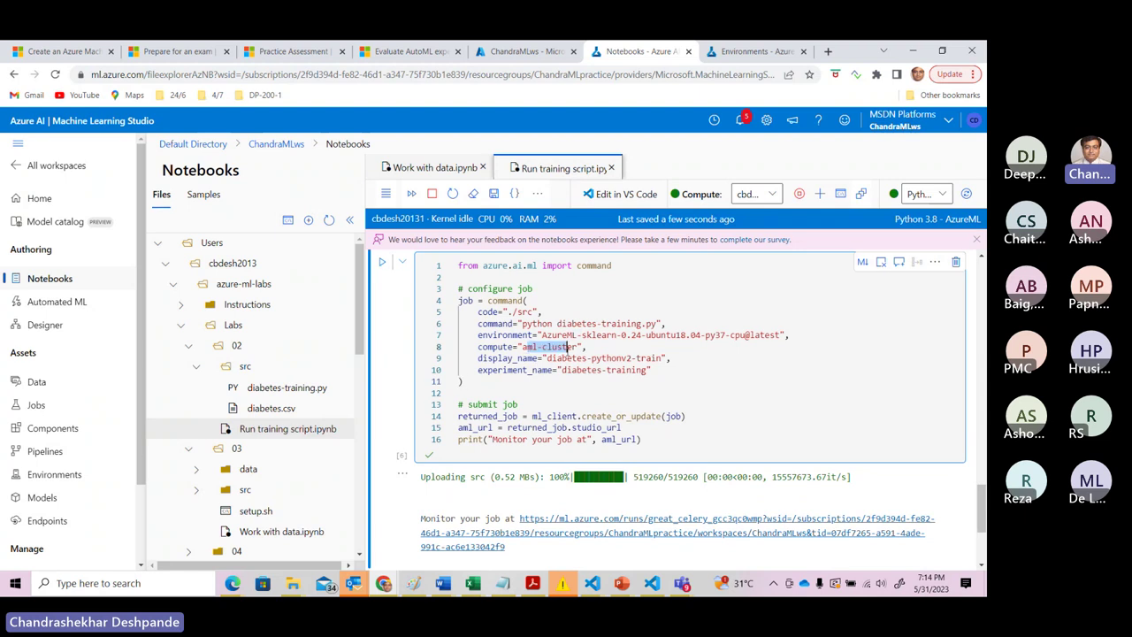
pyautogui.click(748, 51)
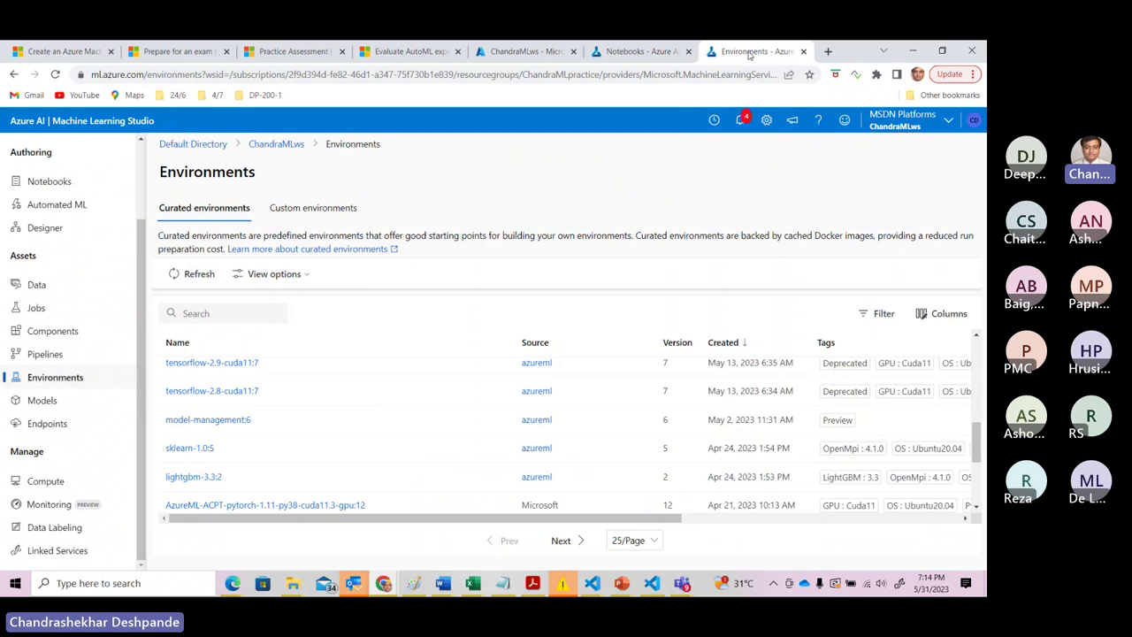
pyautogui.click(46, 483)
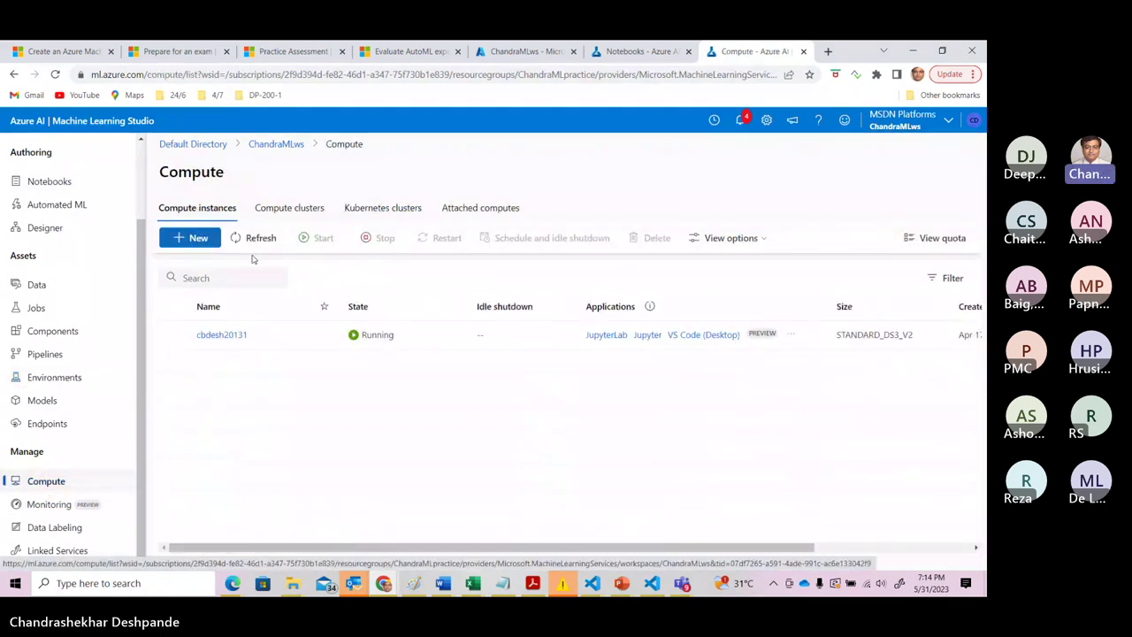
pyautogui.click(312, 209)
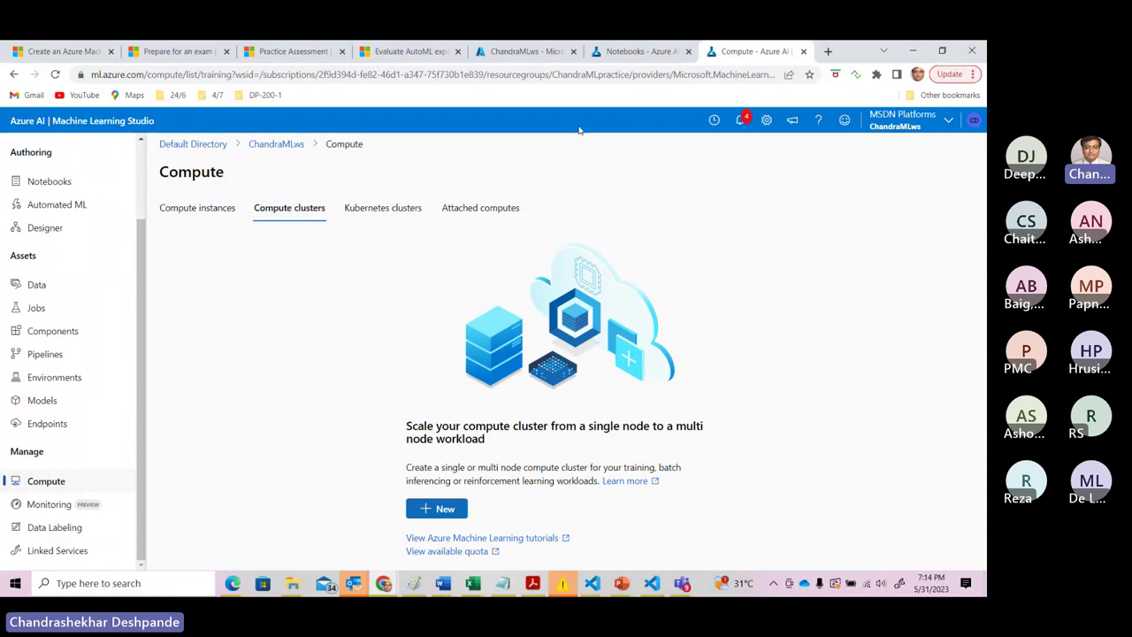
# Return to the notebook and highlight the whole job = command(...) block in the job configuration cell.
pyautogui.click(634, 51)
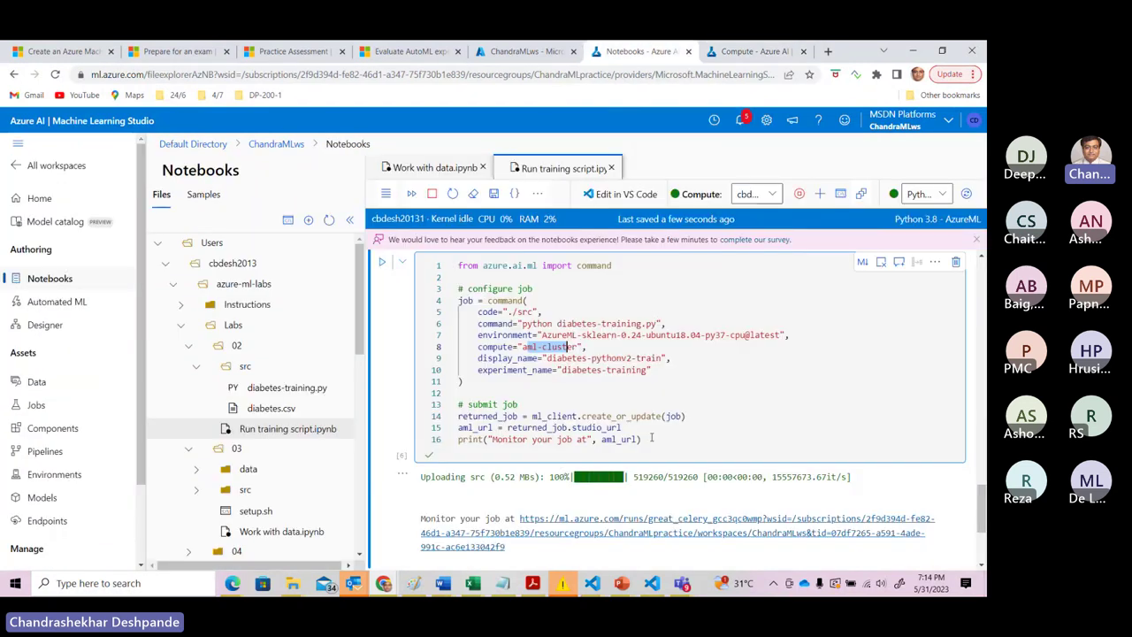
pyautogui.click(665, 442)
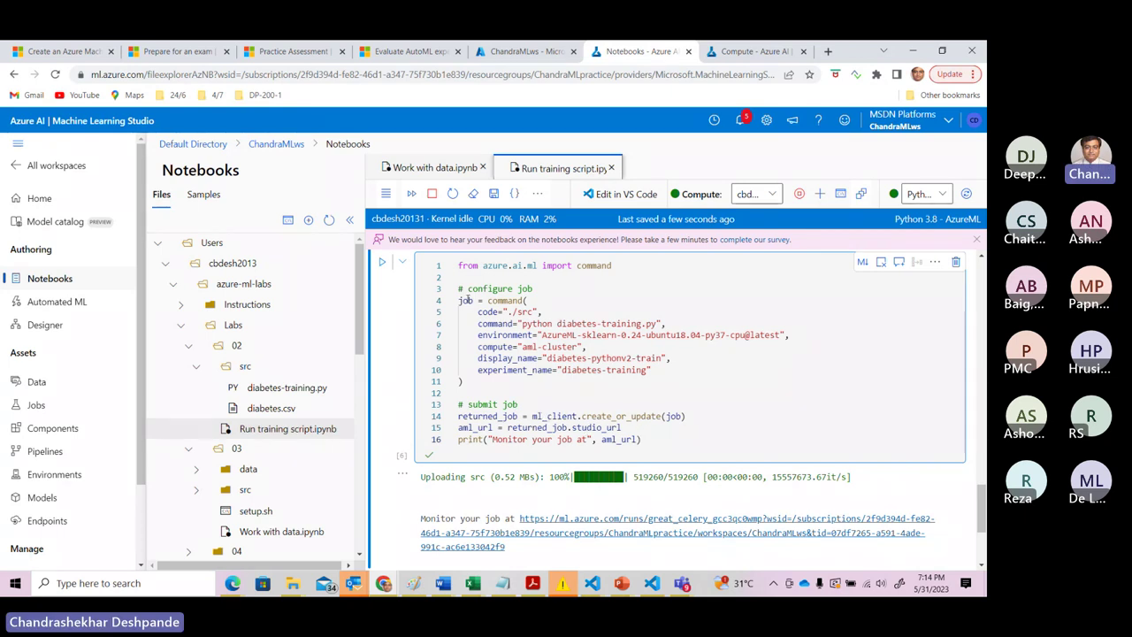
pyautogui.moveTo(459, 301); pyautogui.dragTo(482, 383)
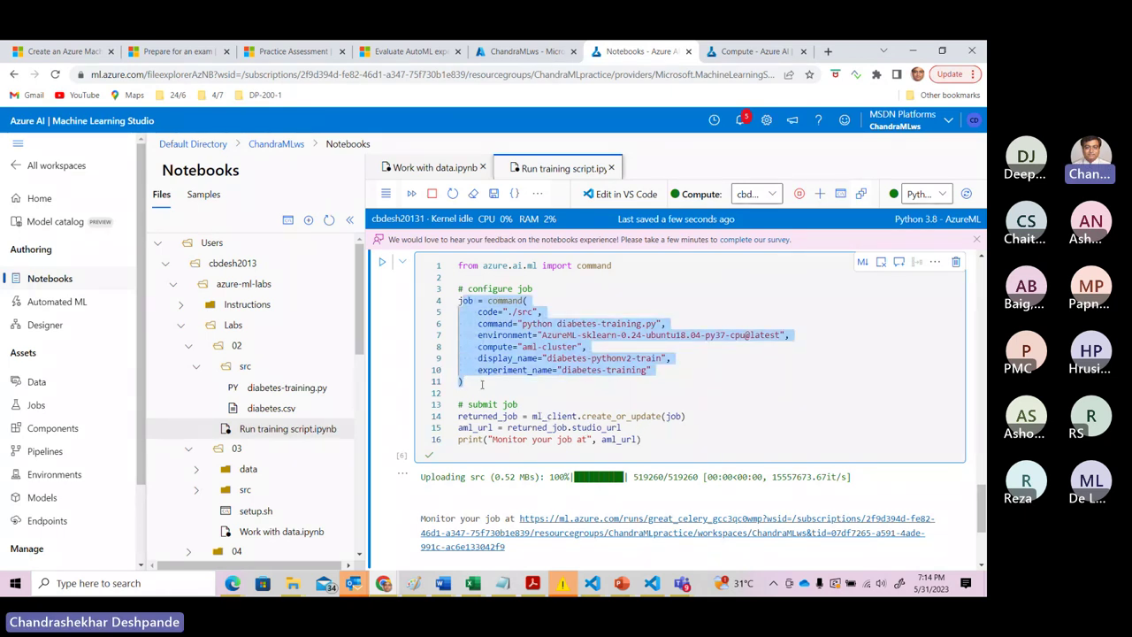
# Highlight the create_or_update(job) call in the submit section and clear the job cell's output.
pyautogui.click(482, 383)
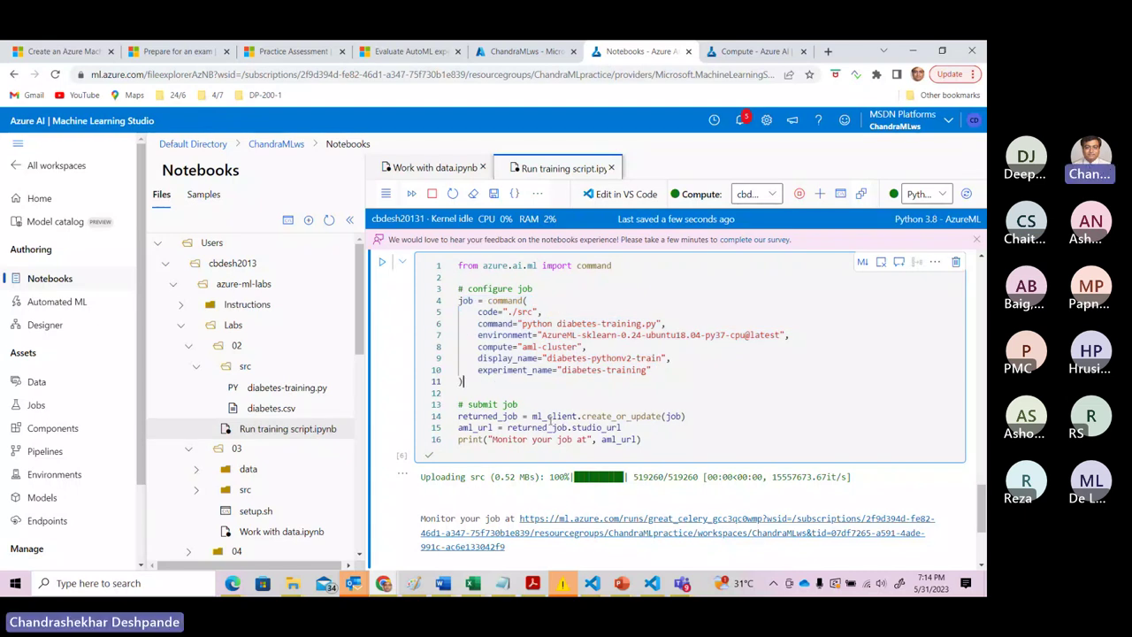
pyautogui.moveTo(547, 416); pyautogui.dragTo(692, 416)
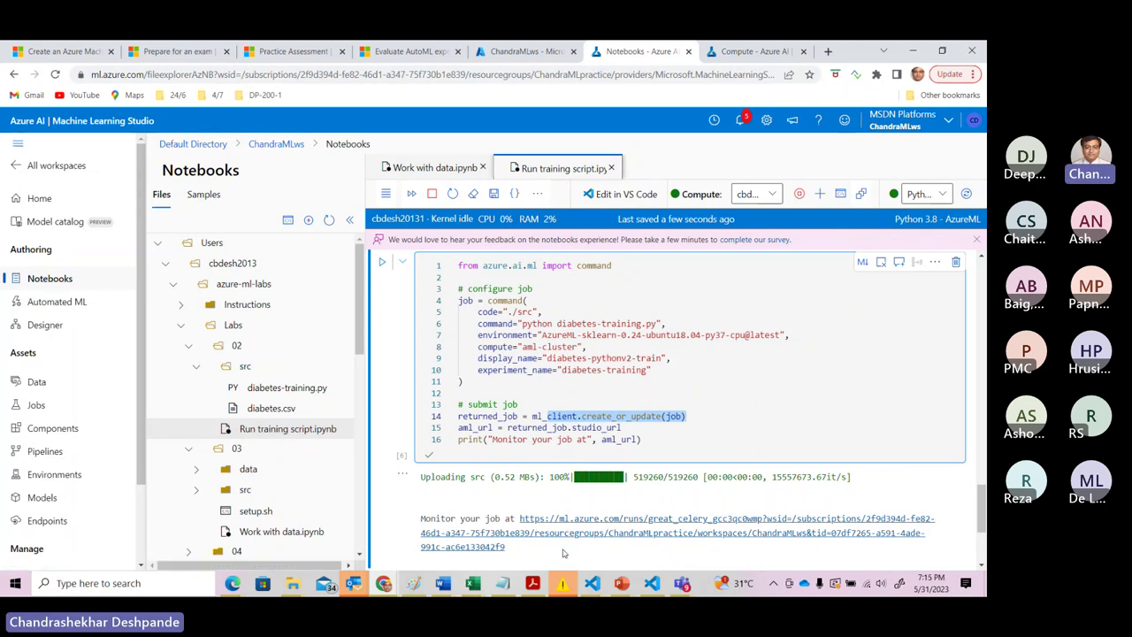
pyautogui.click(404, 478)
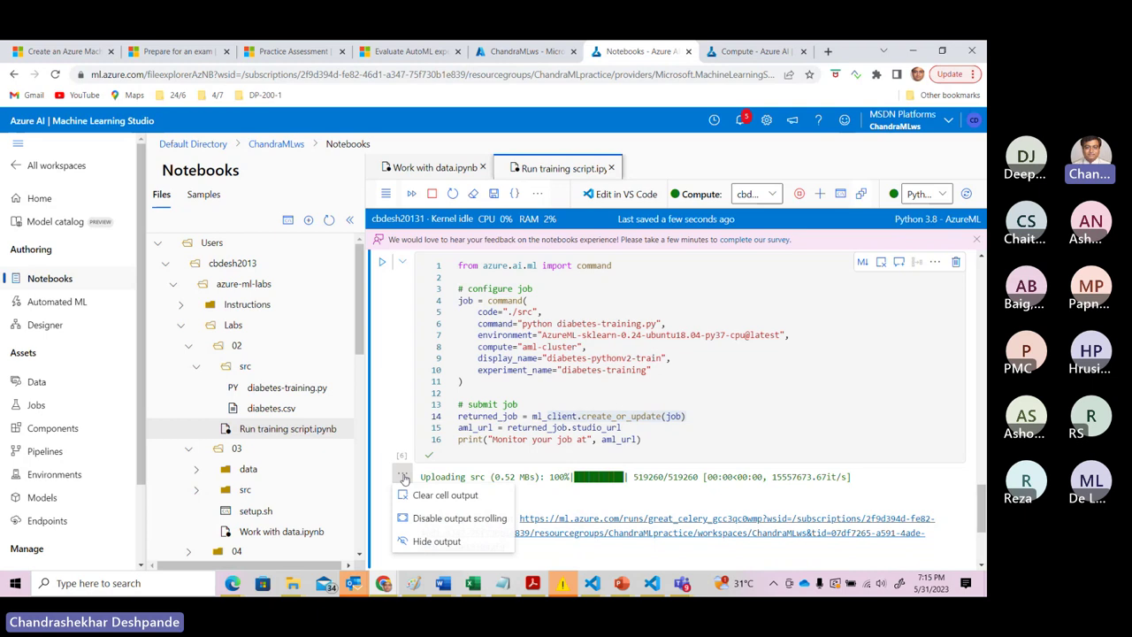
pyautogui.click(442, 497)
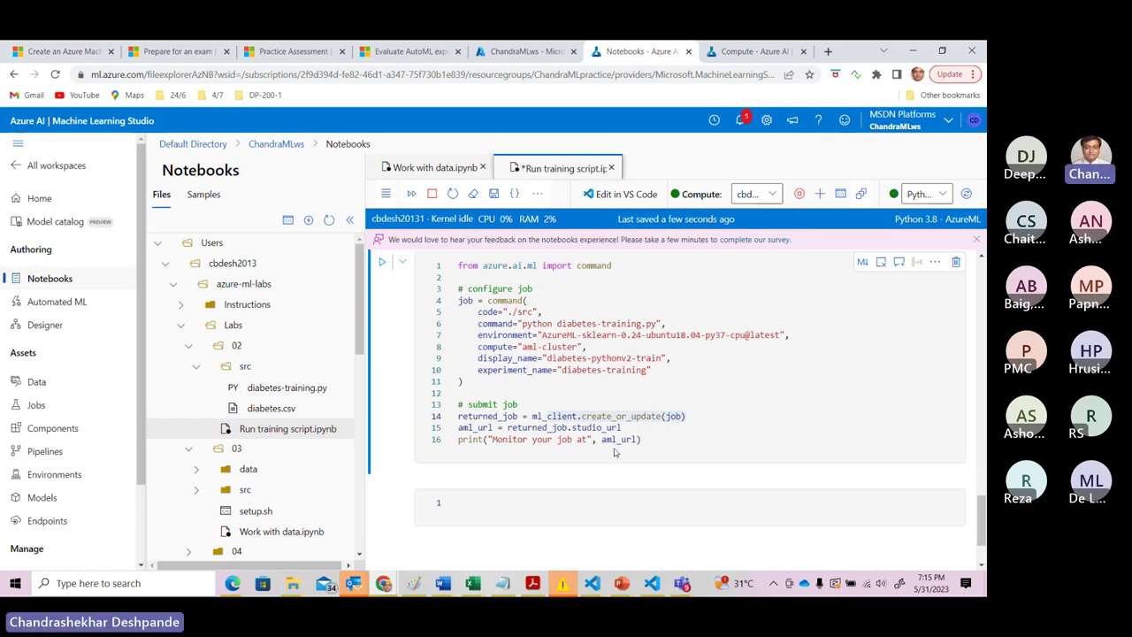
# Highlight the job = command(...) block again and mark ml_client in the line that submits the job.
pyautogui.click(663, 442)
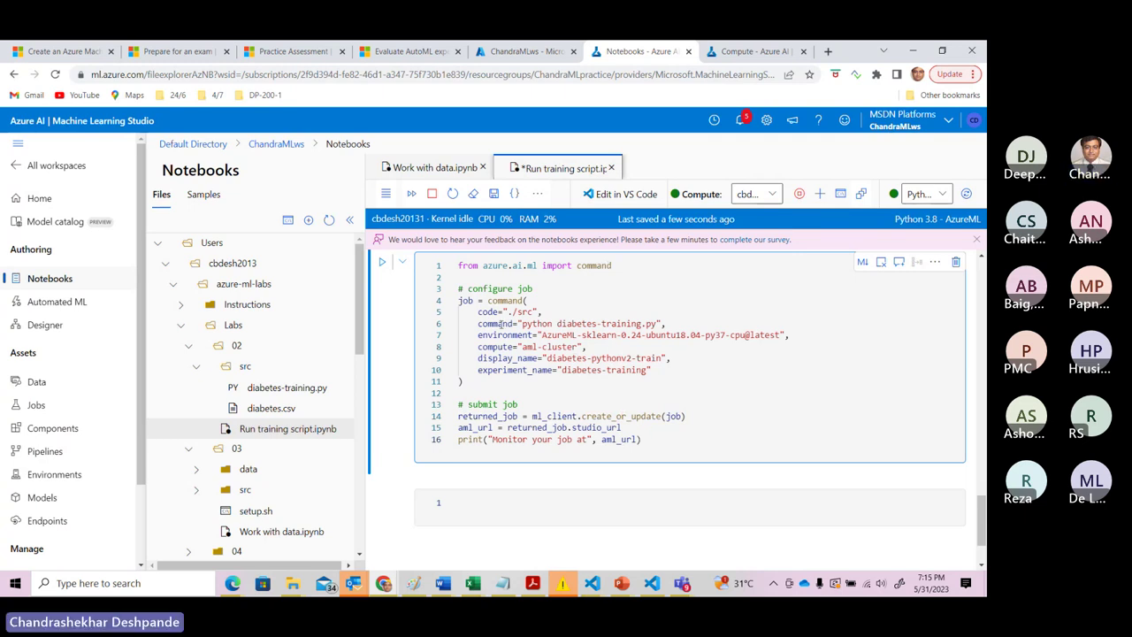
pyautogui.moveTo(458, 301); pyautogui.dragTo(474, 384)
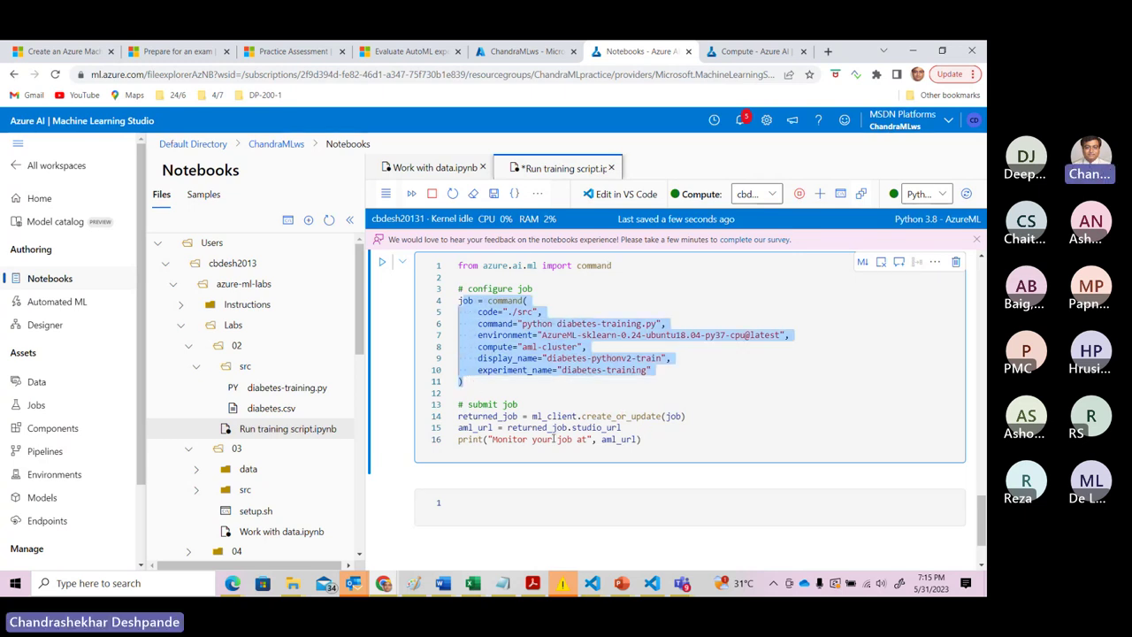
pyautogui.click(544, 385)
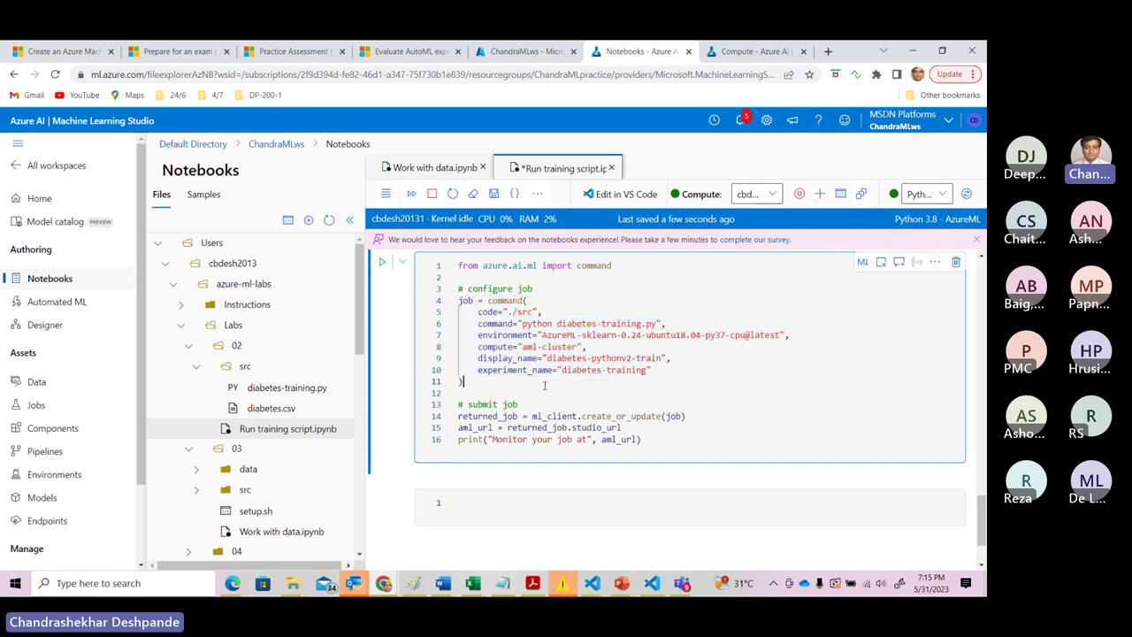
pyautogui.moveTo(498, 300); pyautogui.dragTo(521, 379)
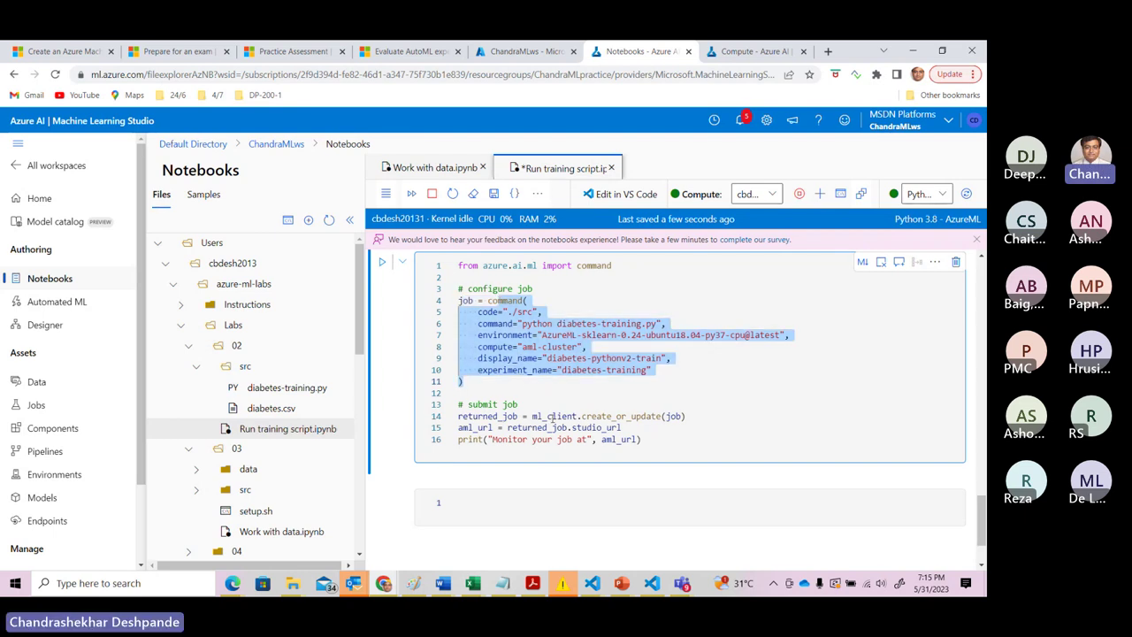
pyautogui.click(549, 416)
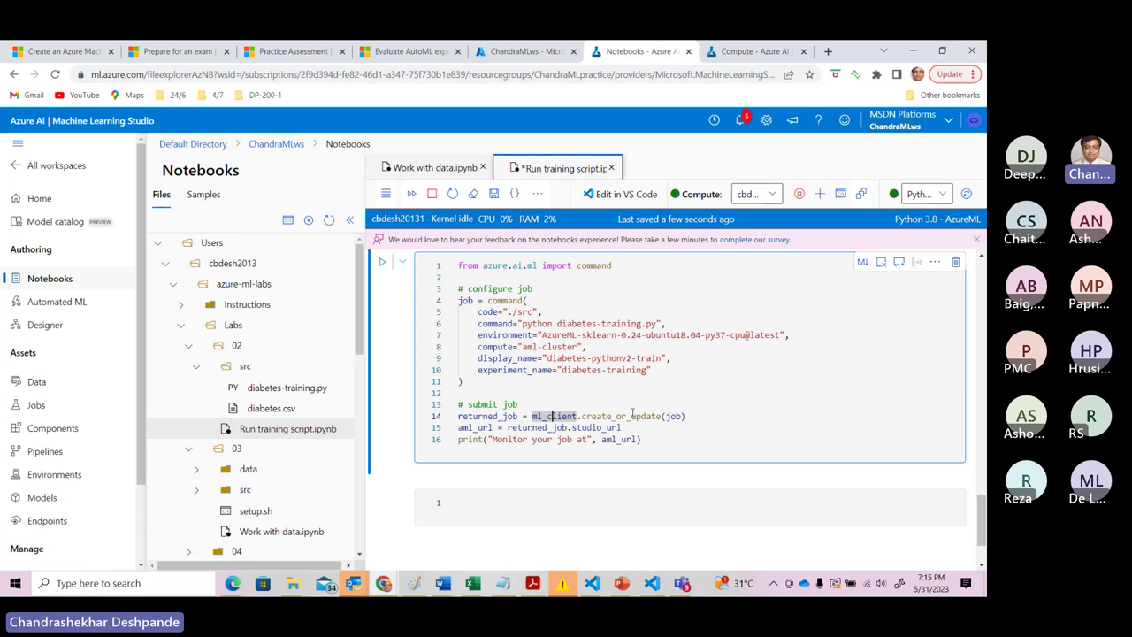
# Run the job configuration cell and highlight the compute target name near the end of its output.
pyautogui.click(673, 443)
pyautogui.hotkey('shift', 'Return')
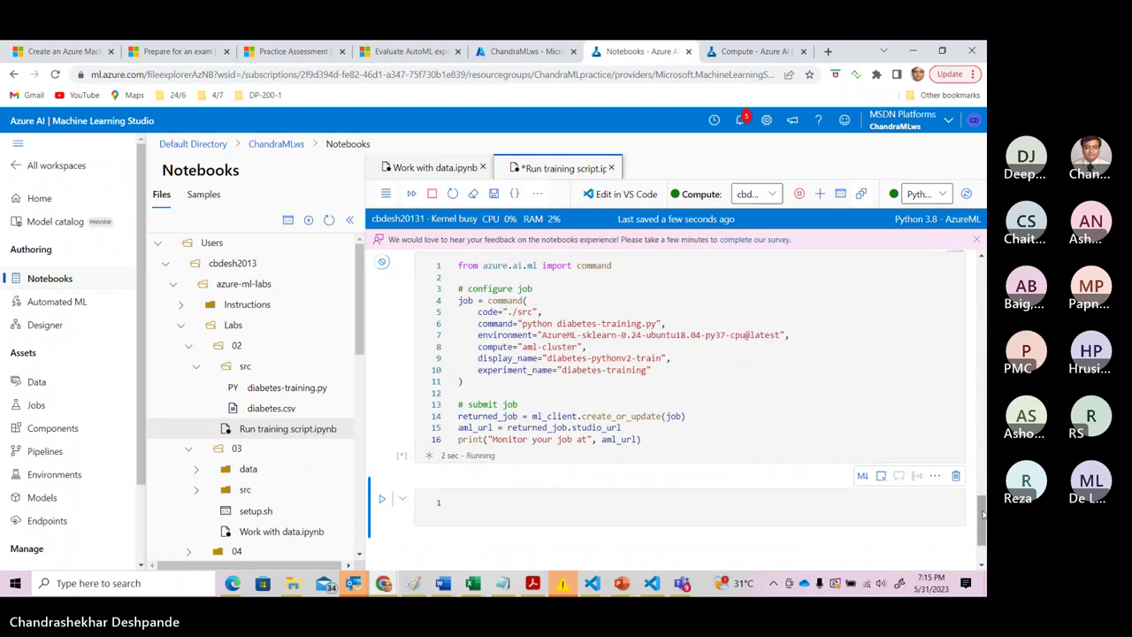
pyautogui.scroll(-1, 981, 531)
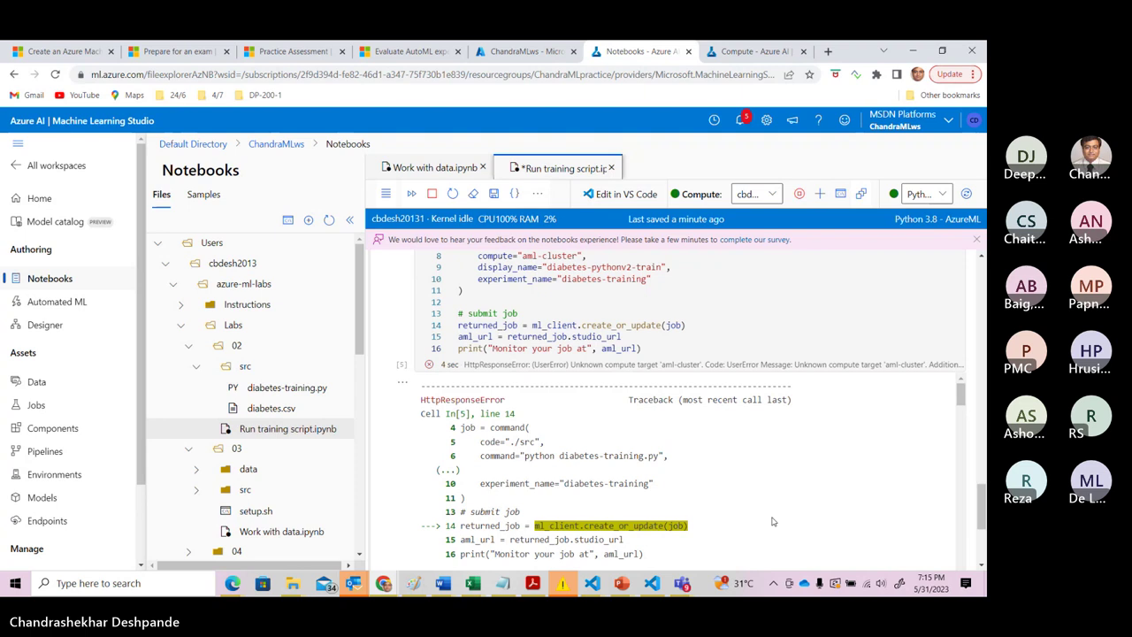
pyautogui.moveTo(962, 394); pyautogui.dragTo(954, 534)
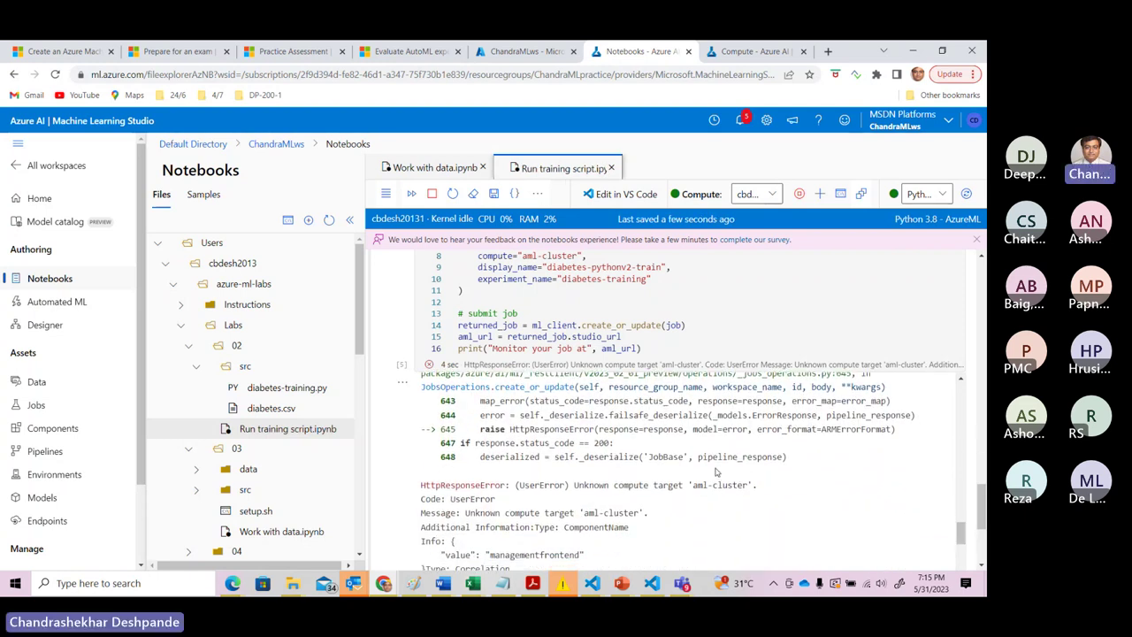
pyautogui.moveTo(696, 486); pyautogui.dragTo(747, 487)
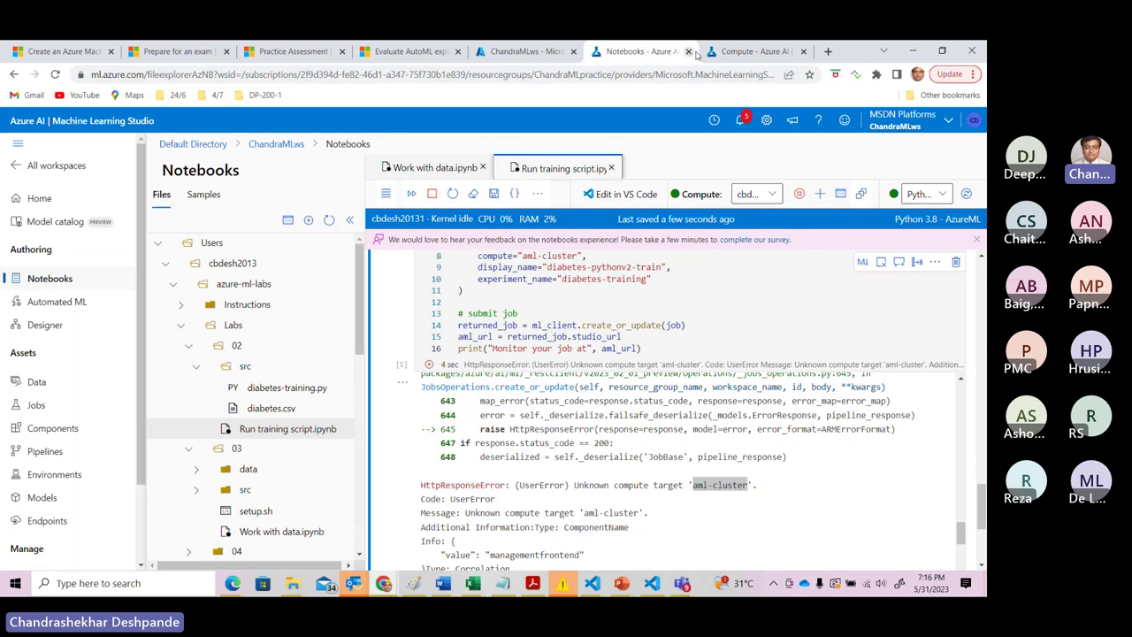
# Start a new compute cluster in the workspace's compute page with the Standard_DS3_v2 virtual machine size.
pyautogui.click(751, 54)
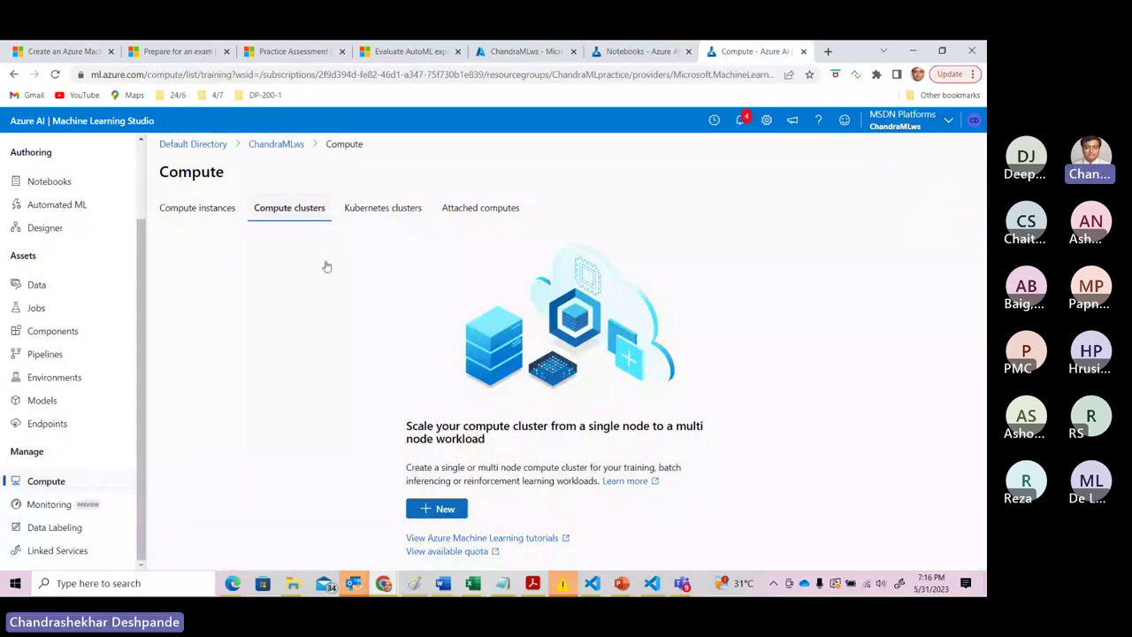
pyautogui.click(458, 511)
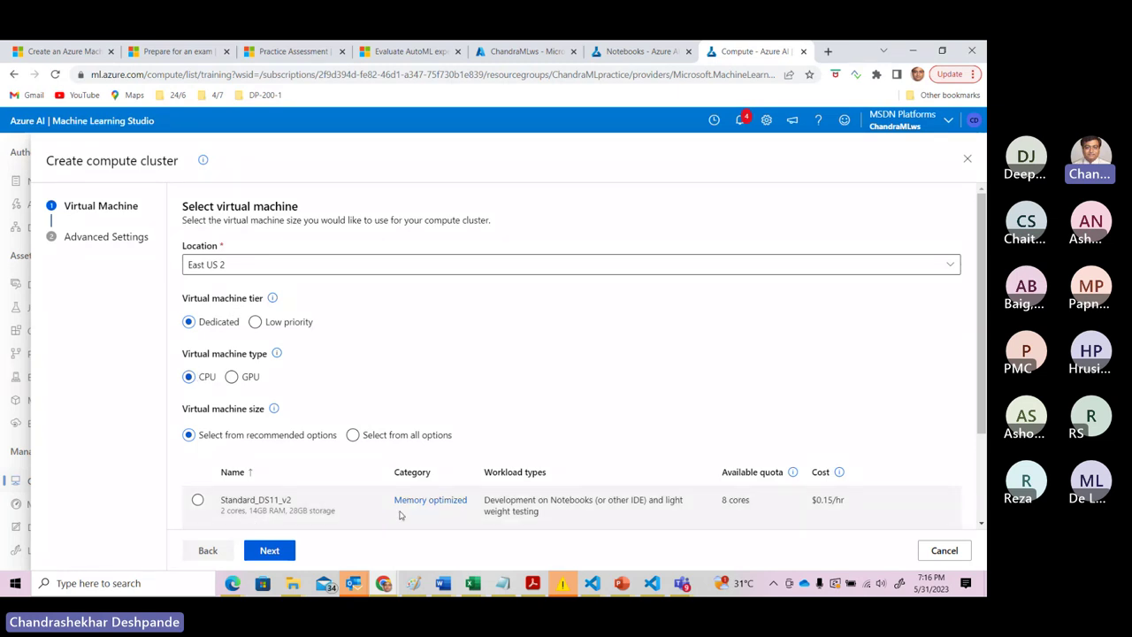
pyautogui.scroll(-2, 400, 515)
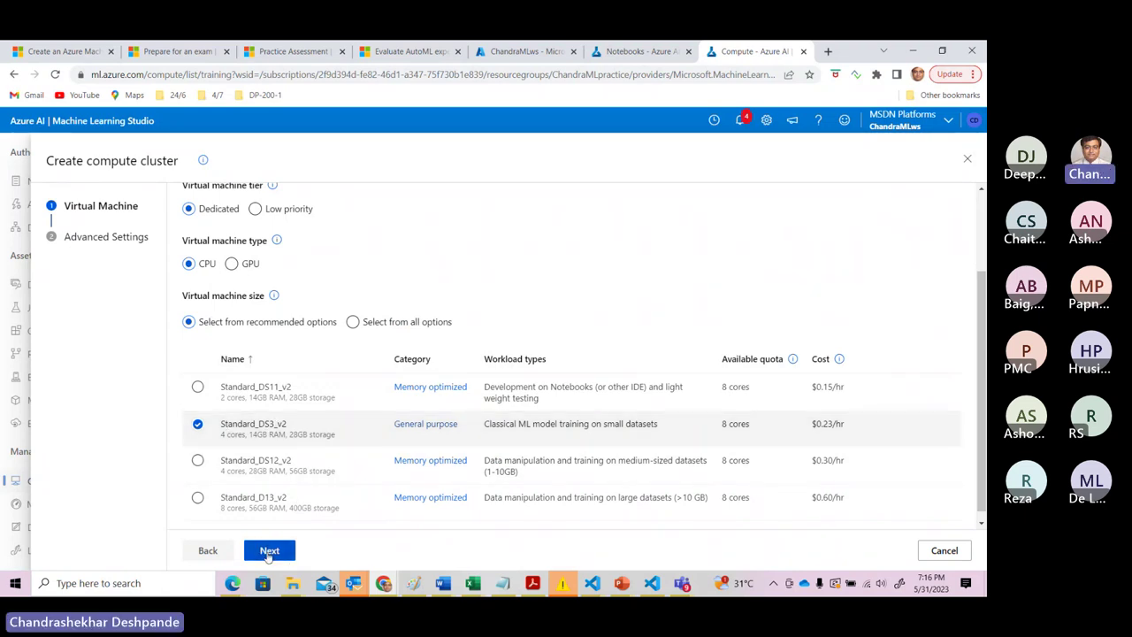
pyautogui.click(269, 551)
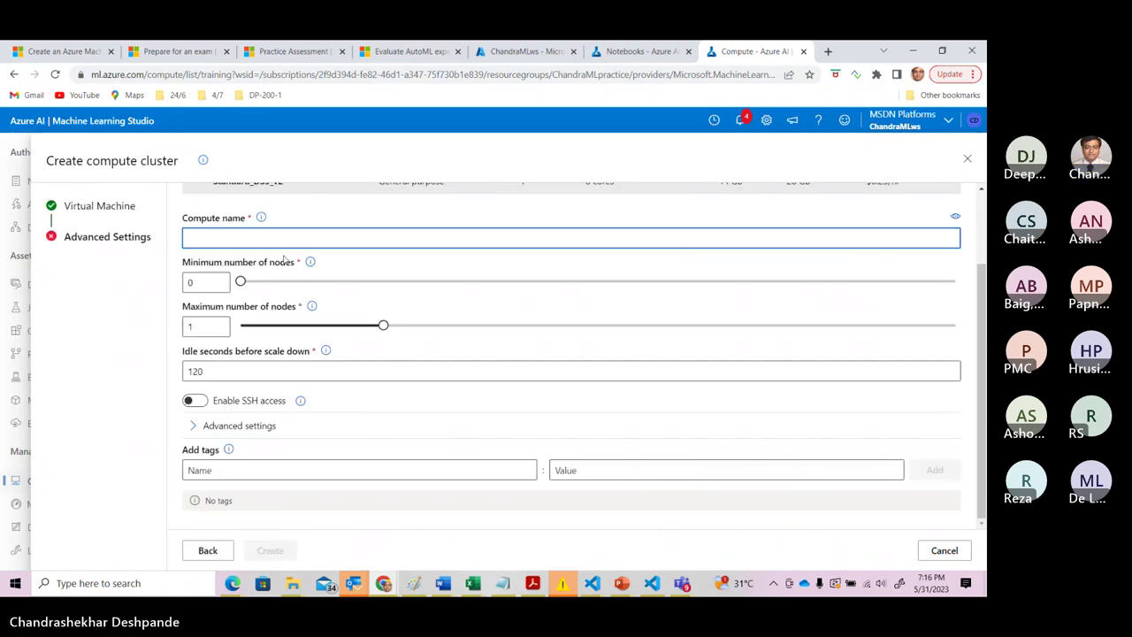
# Name the cluster aml-cluster, set both the minimum and maximum number of nodes to 2, and create it.
pyautogui.write('aml')
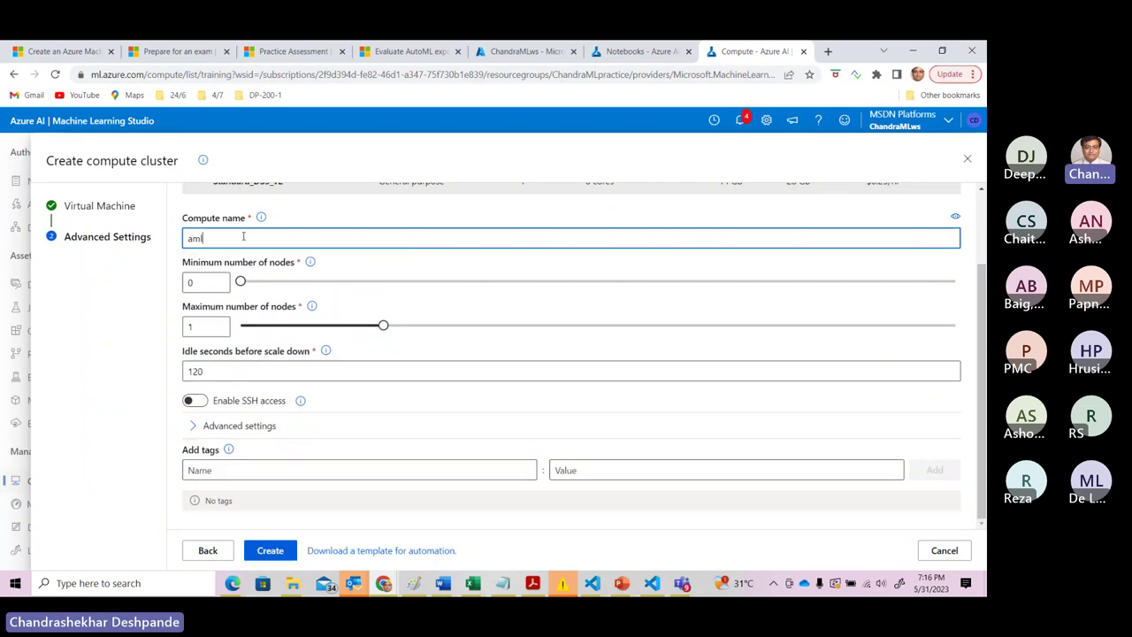
pyautogui.write('-cluster')
pyautogui.click(221, 280)
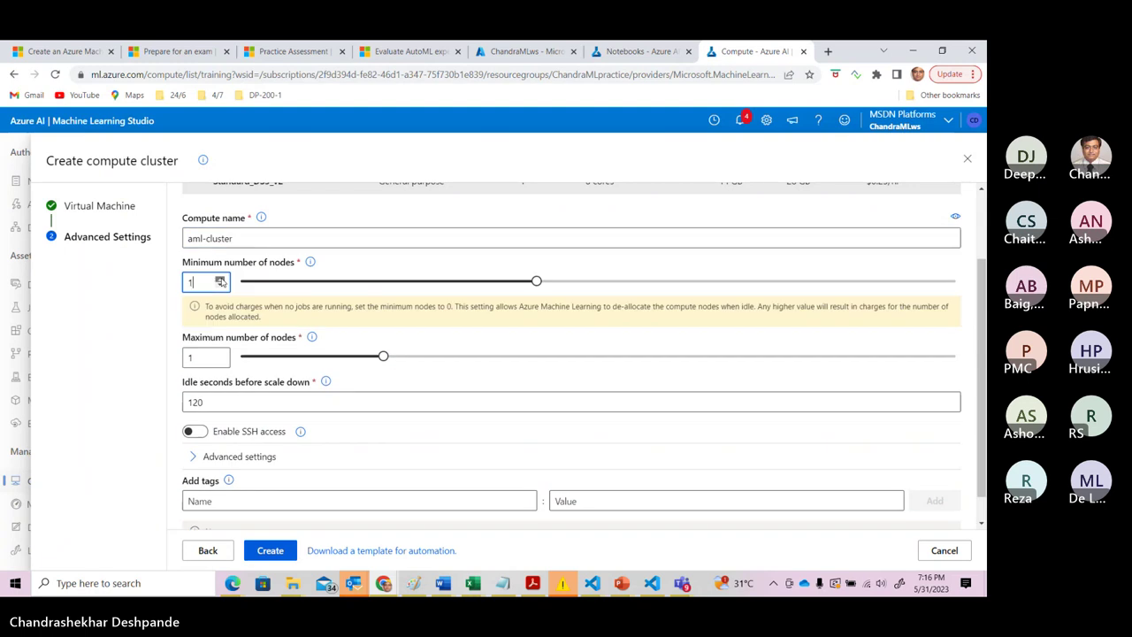
pyautogui.click(220, 280)
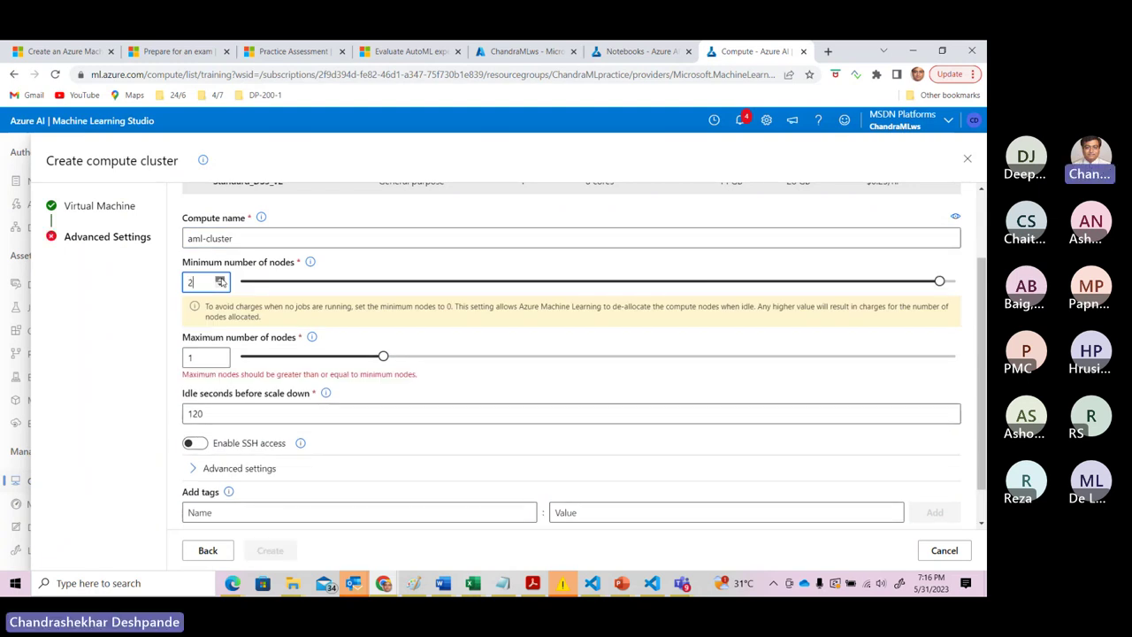
pyautogui.click(221, 353)
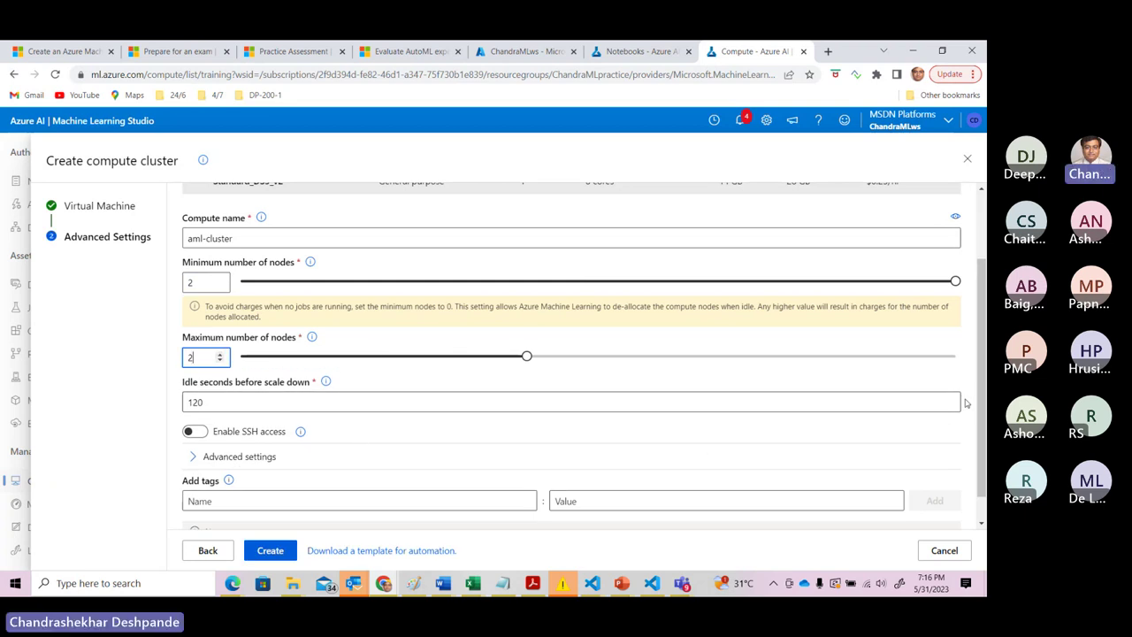
pyautogui.scroll(-1, 982, 432)
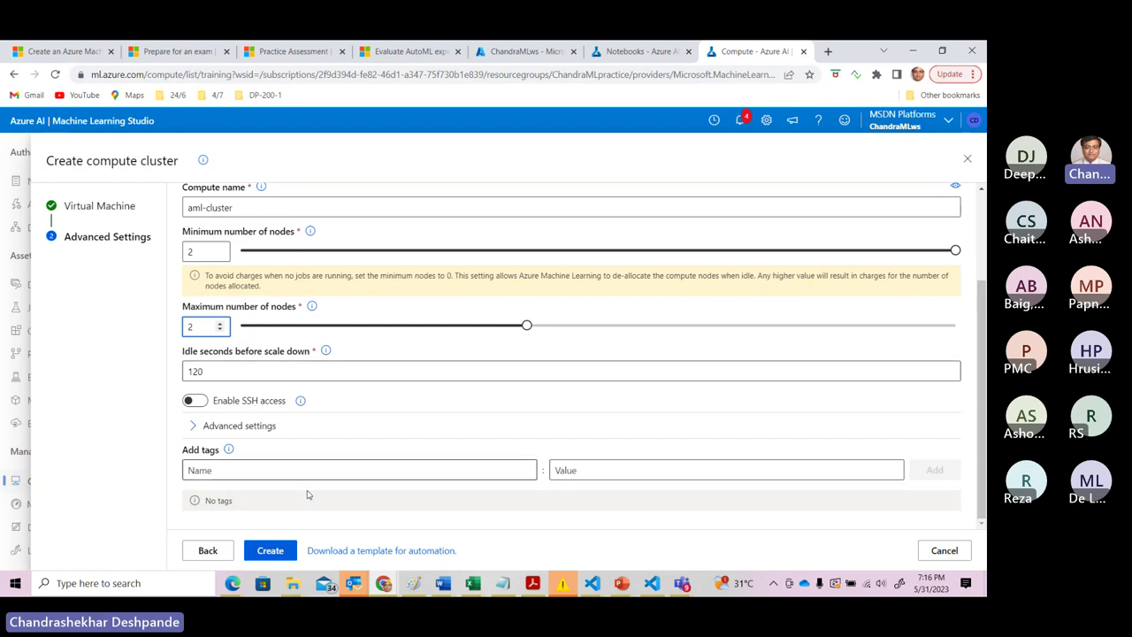
pyautogui.click(277, 552)
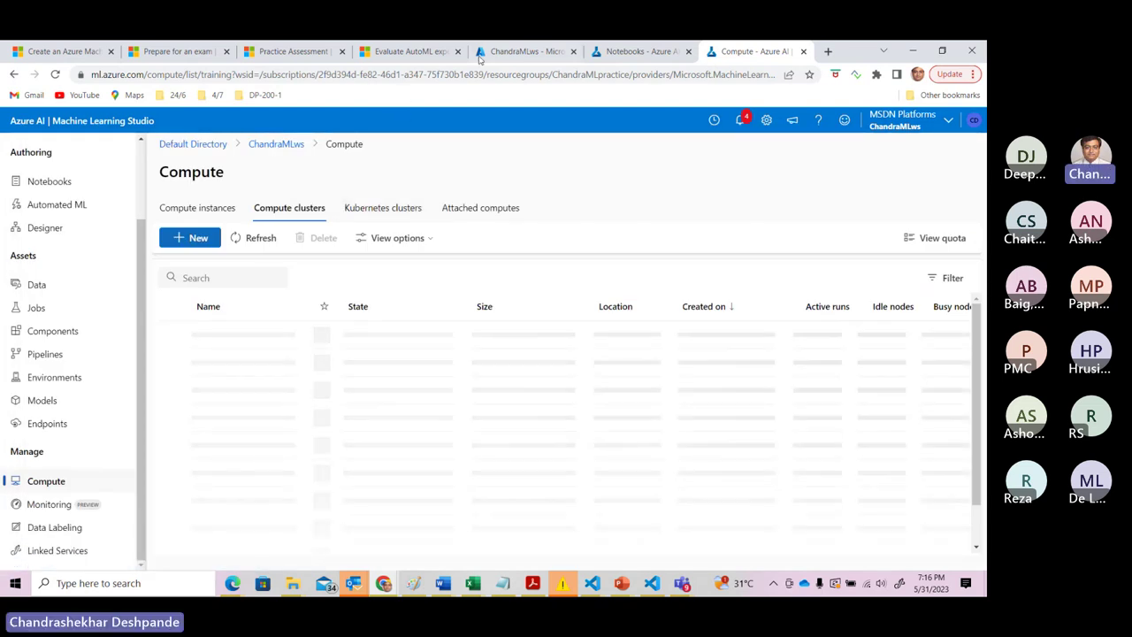
# Return to the notebook and highlight the aml-cluster compute value in the job cell.
pyautogui.click(635, 53)
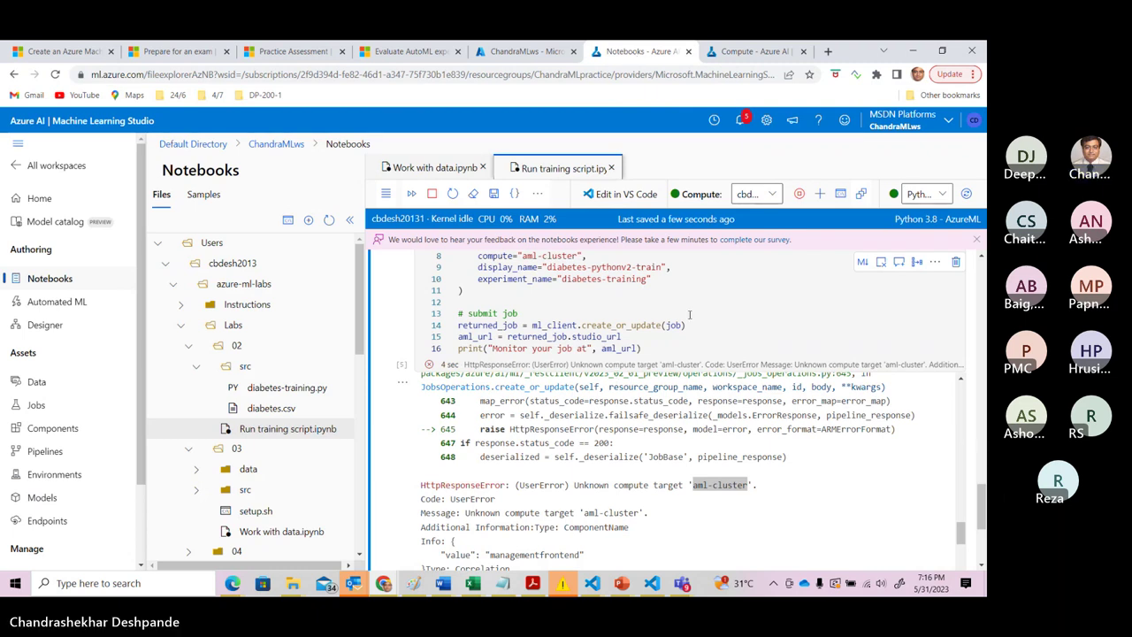
pyautogui.moveTo(523, 256); pyautogui.dragTo(579, 254)
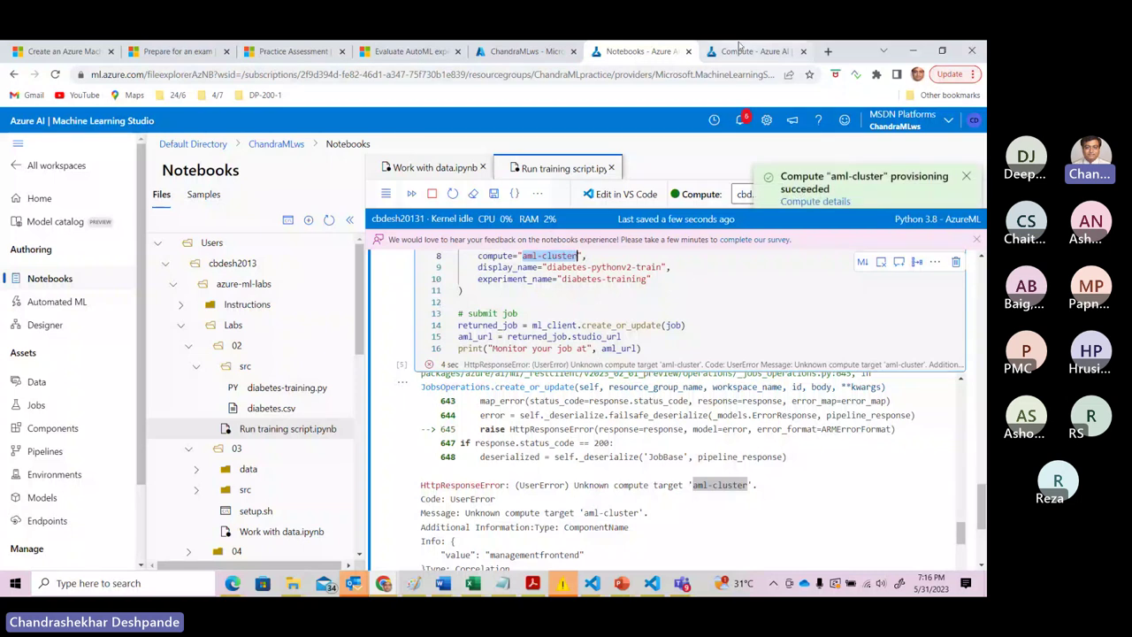
pyautogui.click(668, 350)
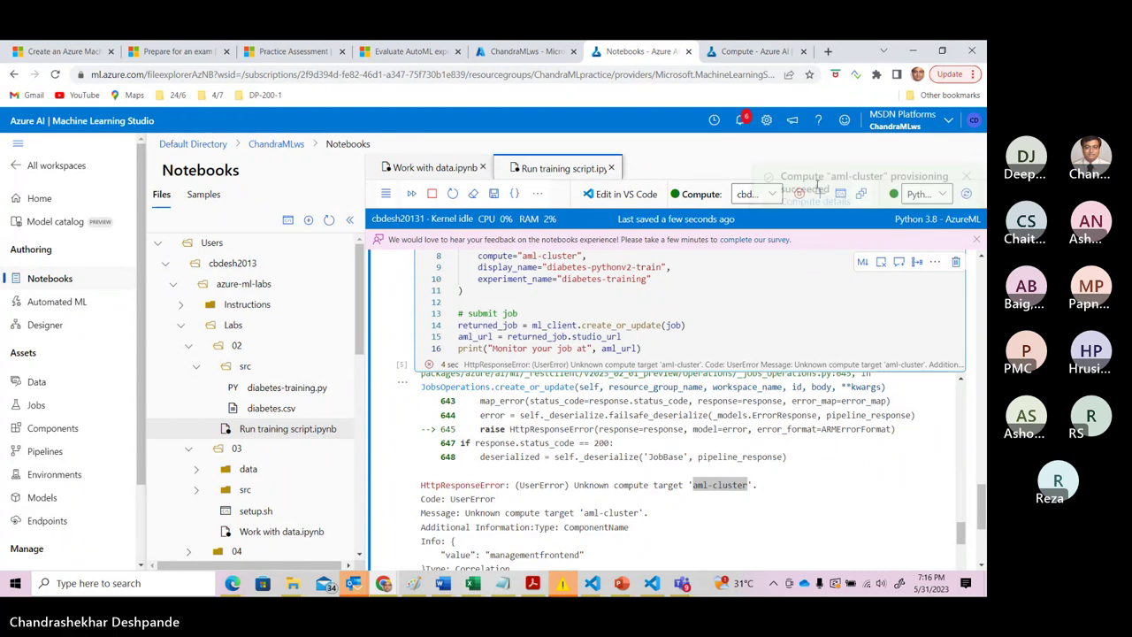
# Refresh the compute clusters list and check the state of aml-cluster.
pyautogui.click(752, 50)
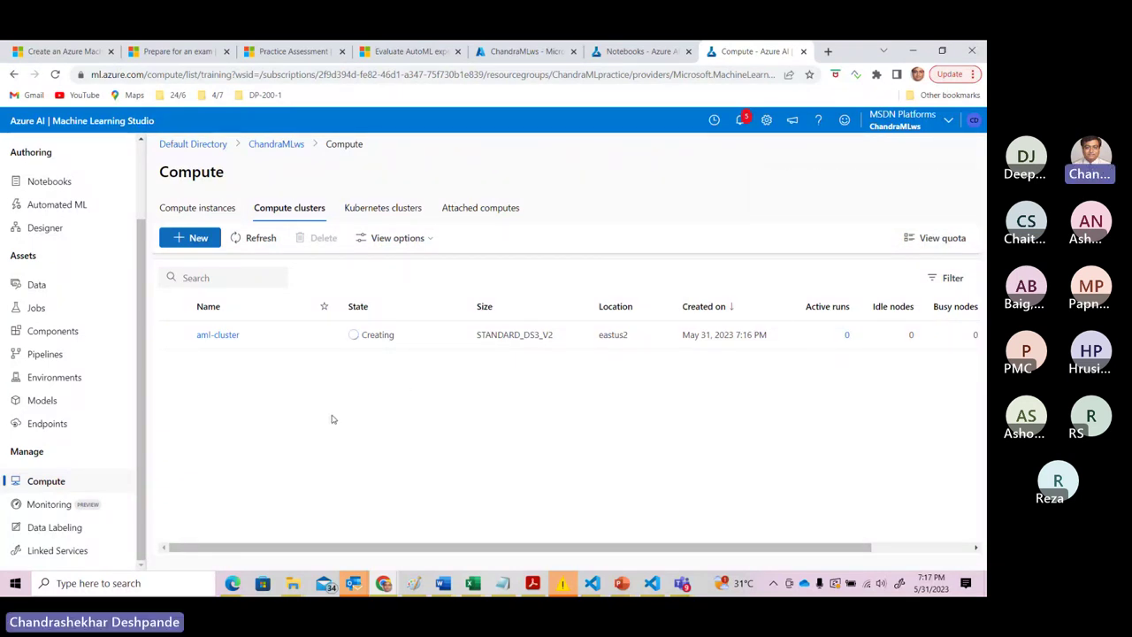
pyautogui.click(255, 237)
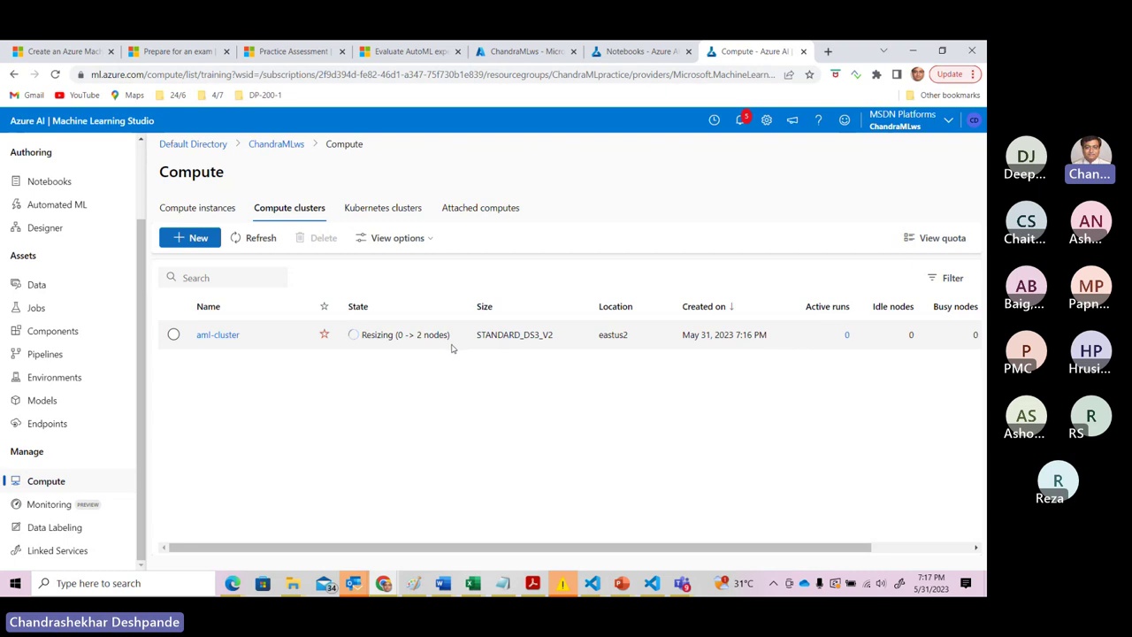
pyautogui.click(633, 55)
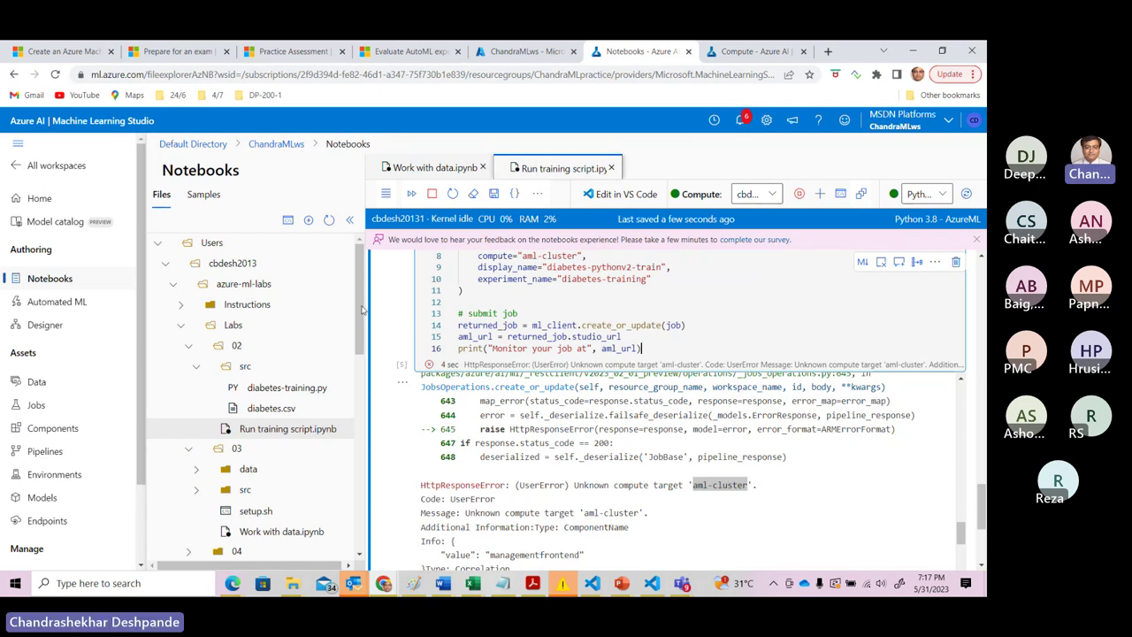
pyautogui.moveTo(361, 310); pyautogui.dragTo(361, 323)
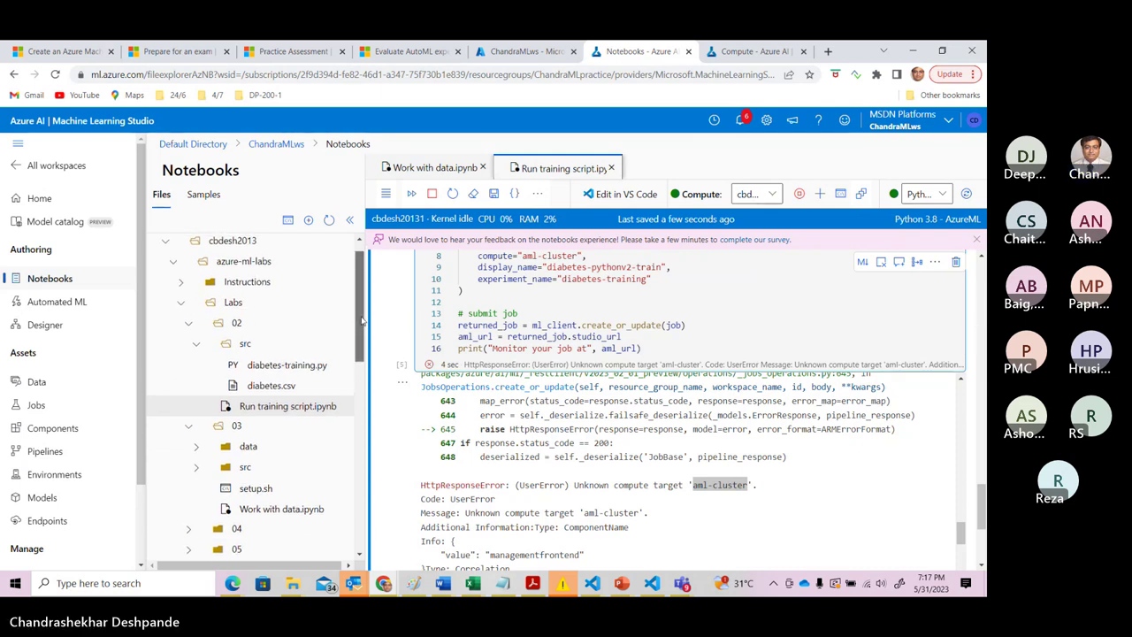
pyautogui.click(746, 53)
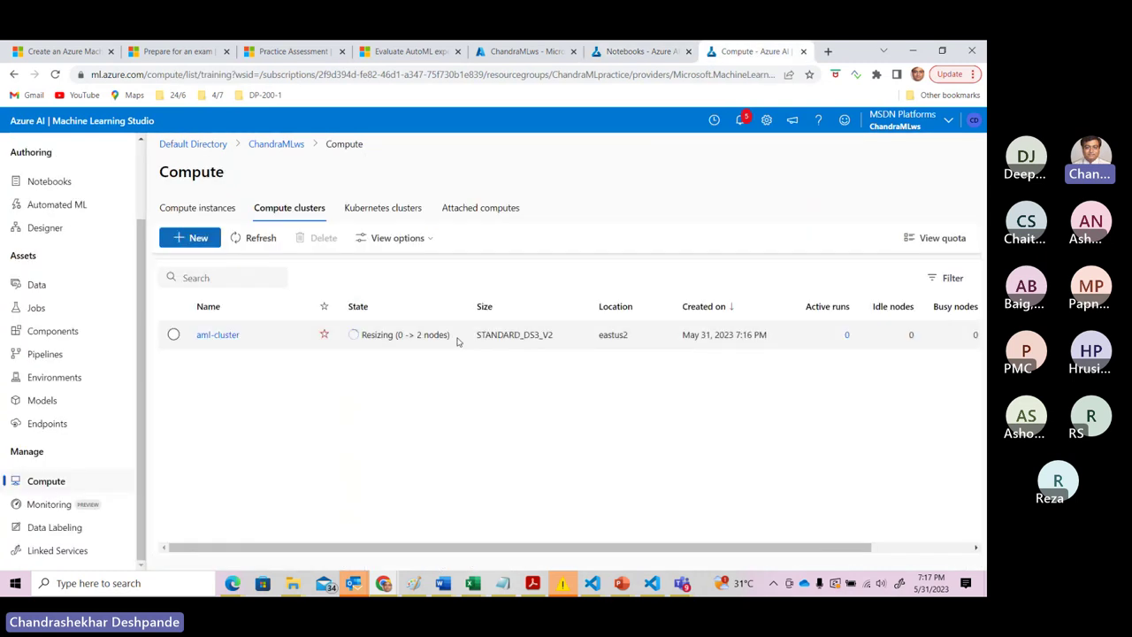
# Open Work with data.ipynb from the 03 lab folder and go to its List the datastores section.
pyautogui.click(639, 54)
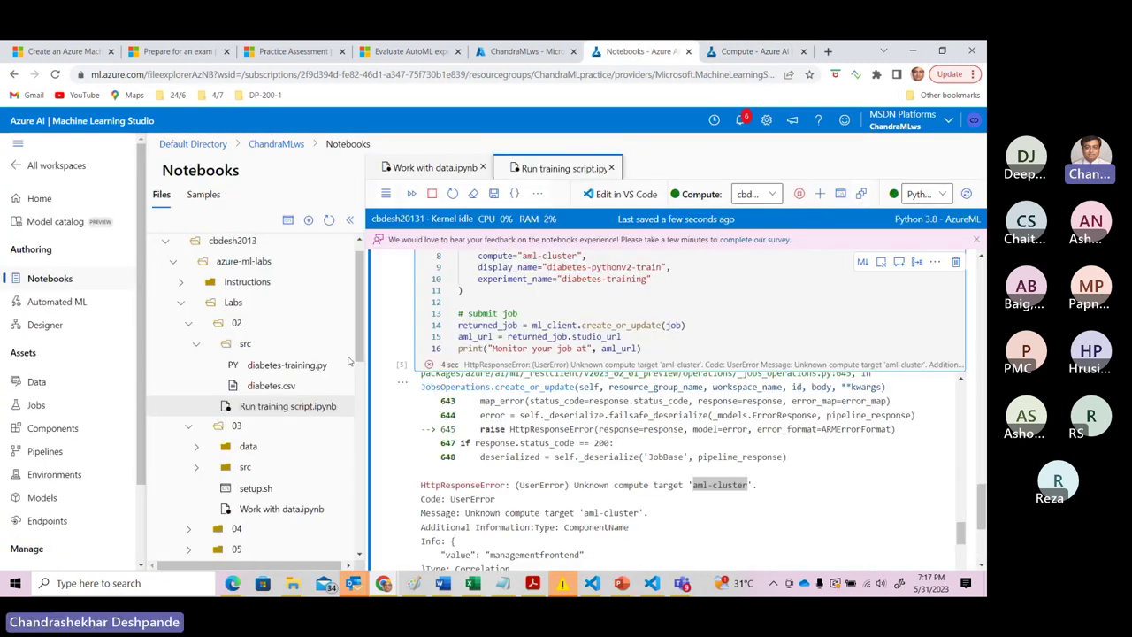
pyautogui.moveTo(354, 341); pyautogui.dragTo(365, 377)
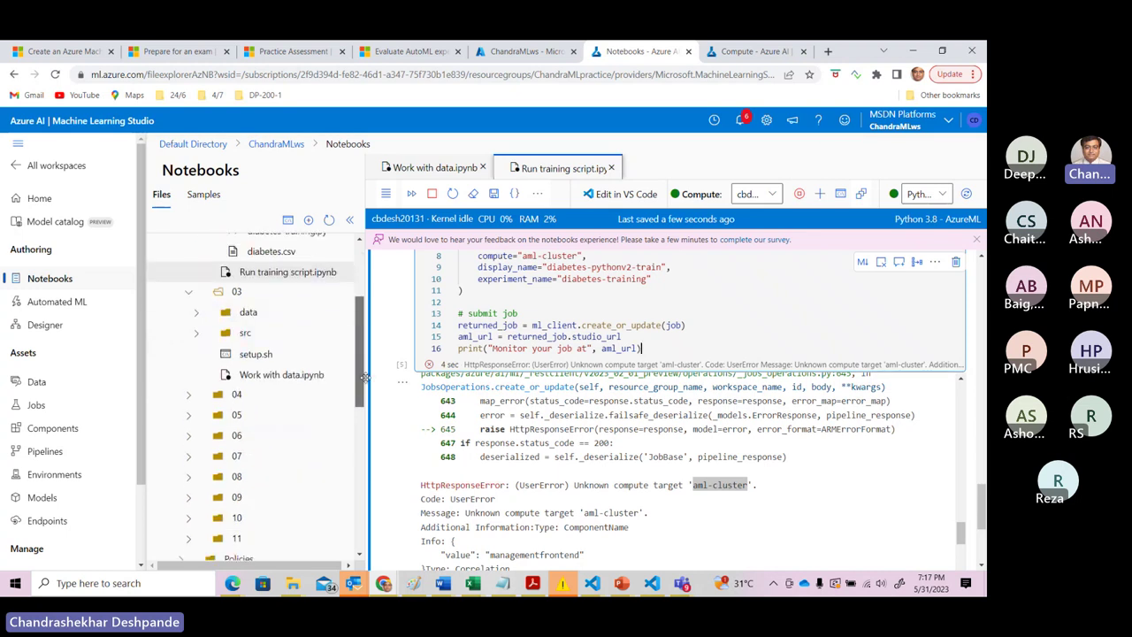
pyautogui.click(304, 378)
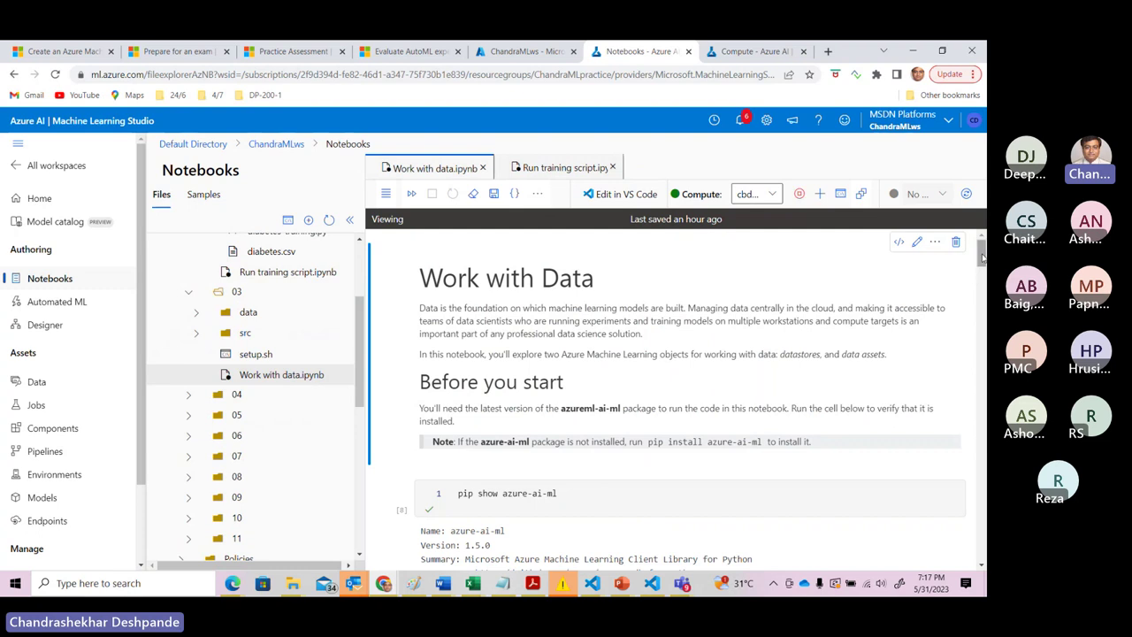
pyautogui.moveTo(982, 257); pyautogui.dragTo(982, 317)
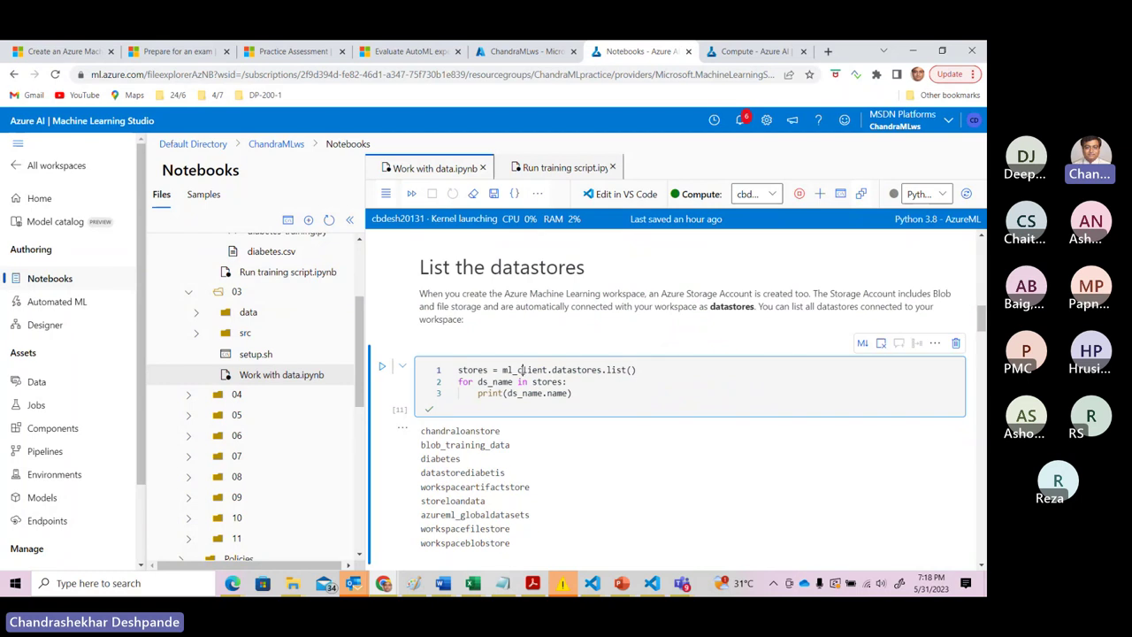
# Review the Work with data notebook from the datastore listing cell through datastore creation to the MLTable data asset cell.
pyautogui.moveTo(520, 371); pyautogui.dragTo(630, 370)
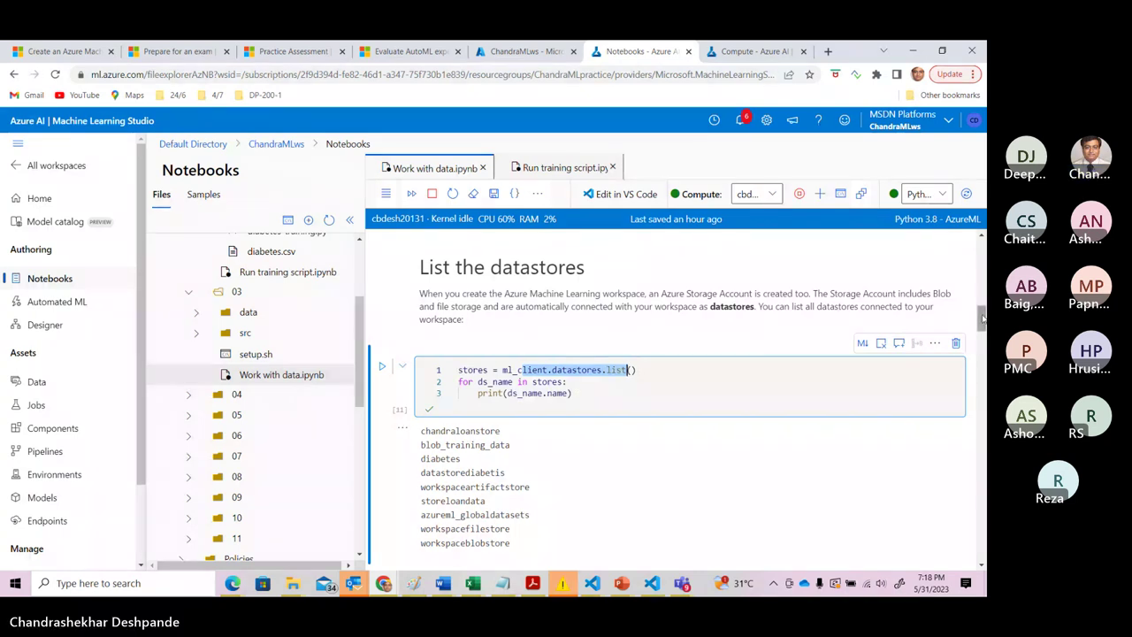
pyautogui.moveTo(982, 318); pyautogui.dragTo(980, 345)
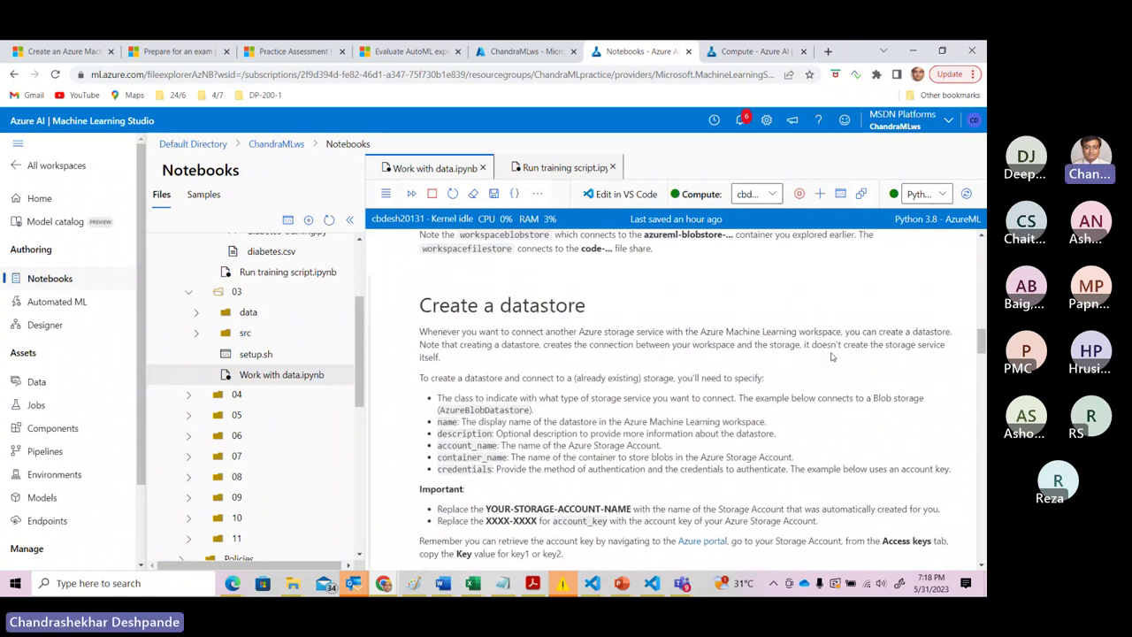
pyautogui.moveTo(981, 343); pyautogui.dragTo(982, 358)
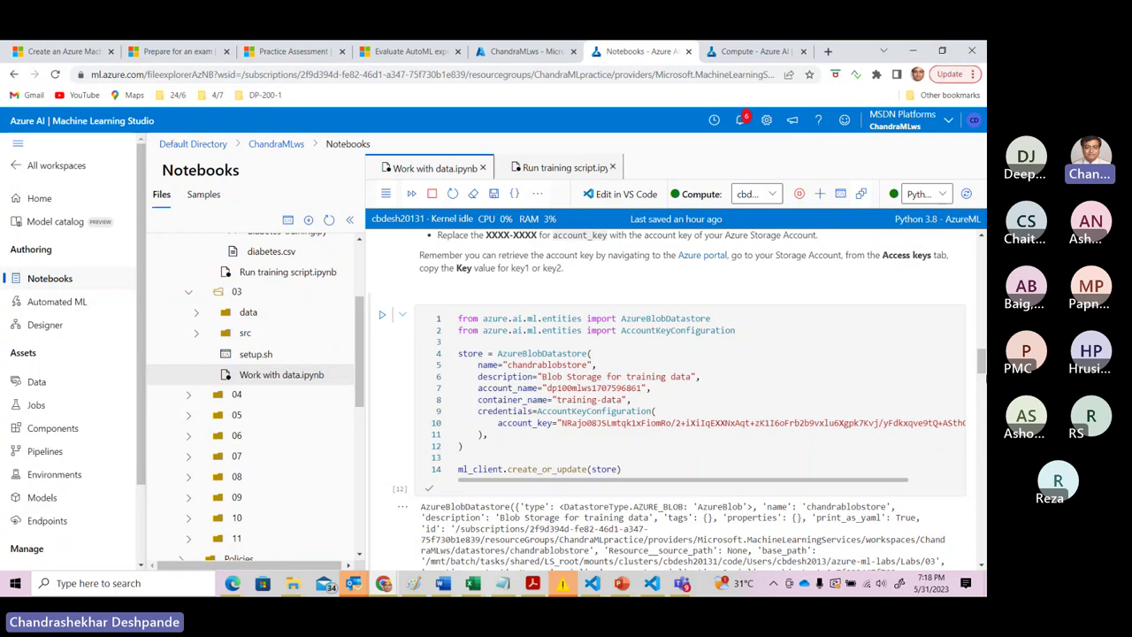
pyautogui.moveTo(981, 361); pyautogui.dragTo(973, 427)
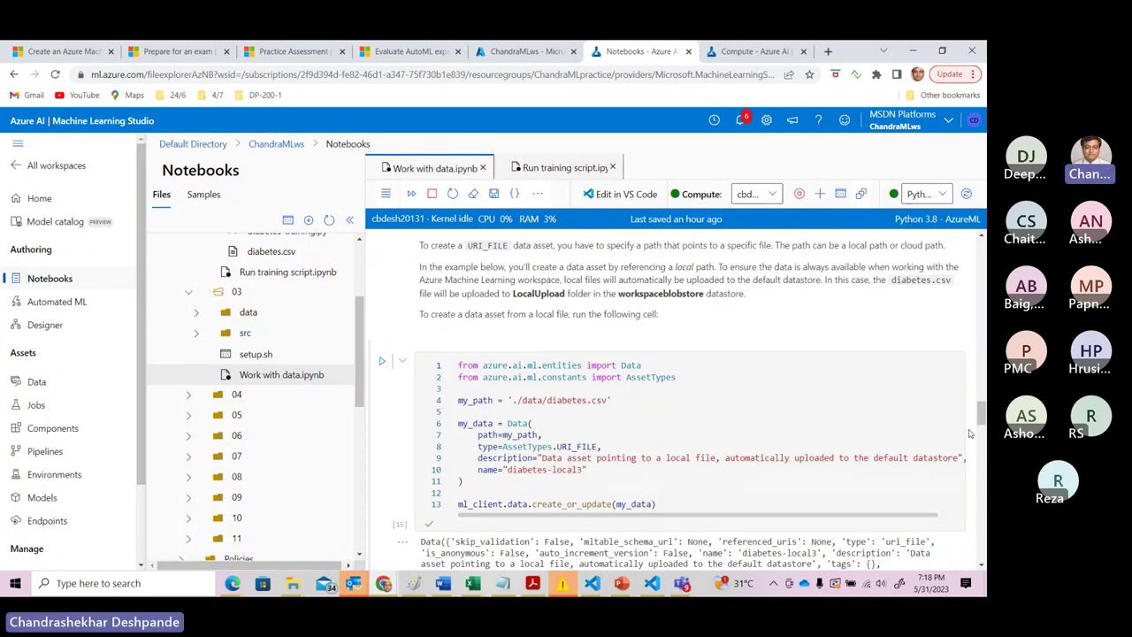
pyautogui.moveTo(982, 419); pyautogui.dragTo(982, 477)
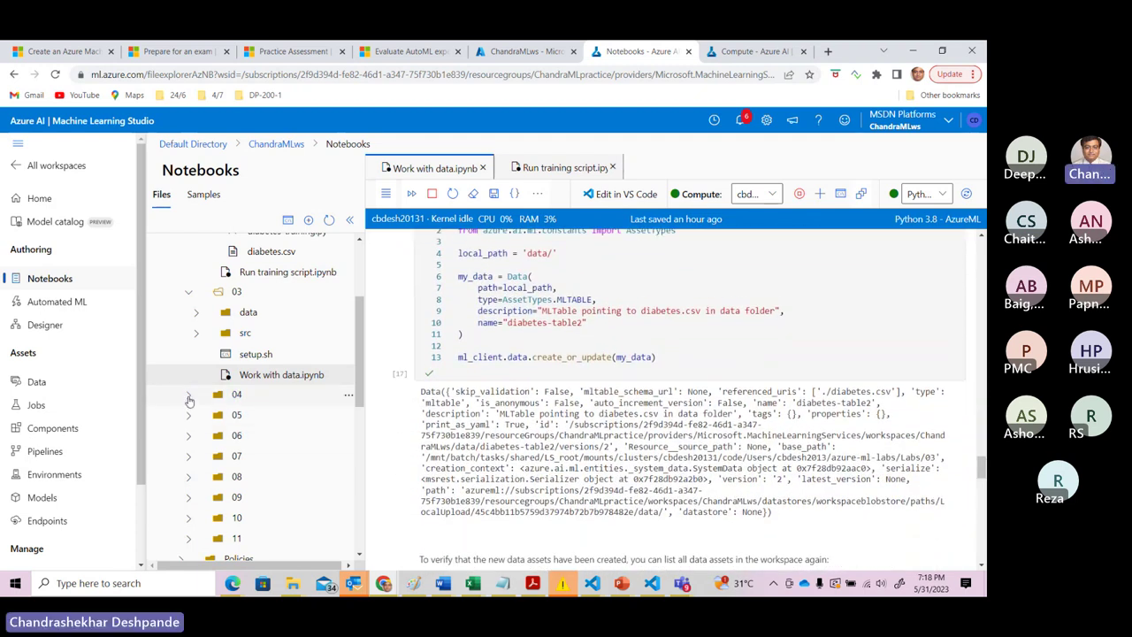
# Open Work with compute.ipynb from the 04 lab folder and review its compute cluster cells up to the Create a script to train a model section.
pyautogui.click(188, 398)
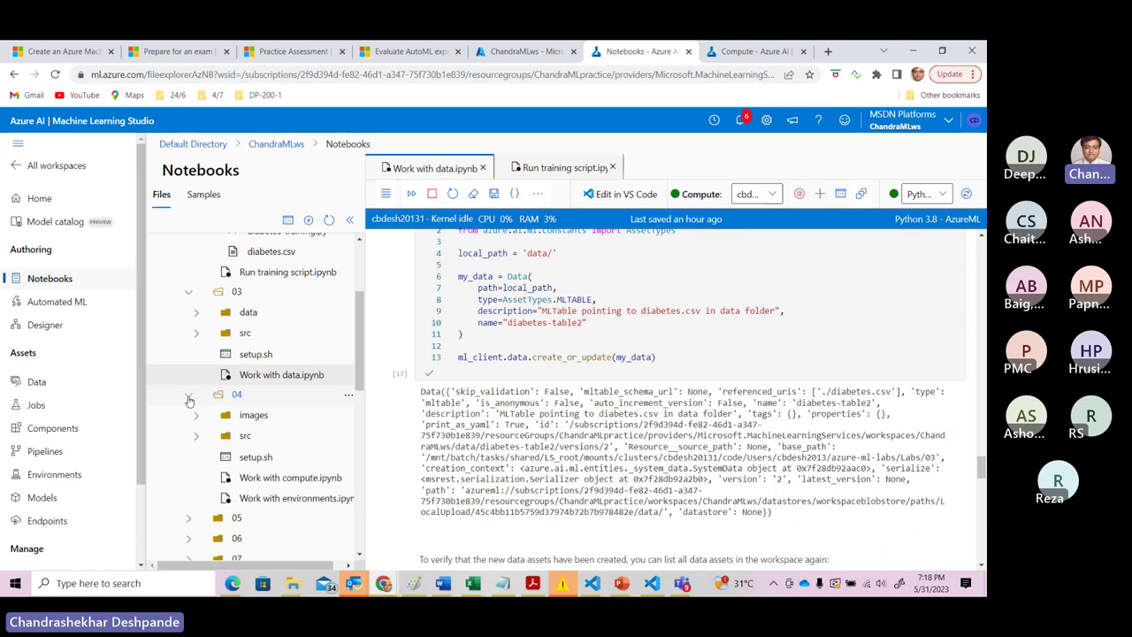
pyautogui.click(315, 486)
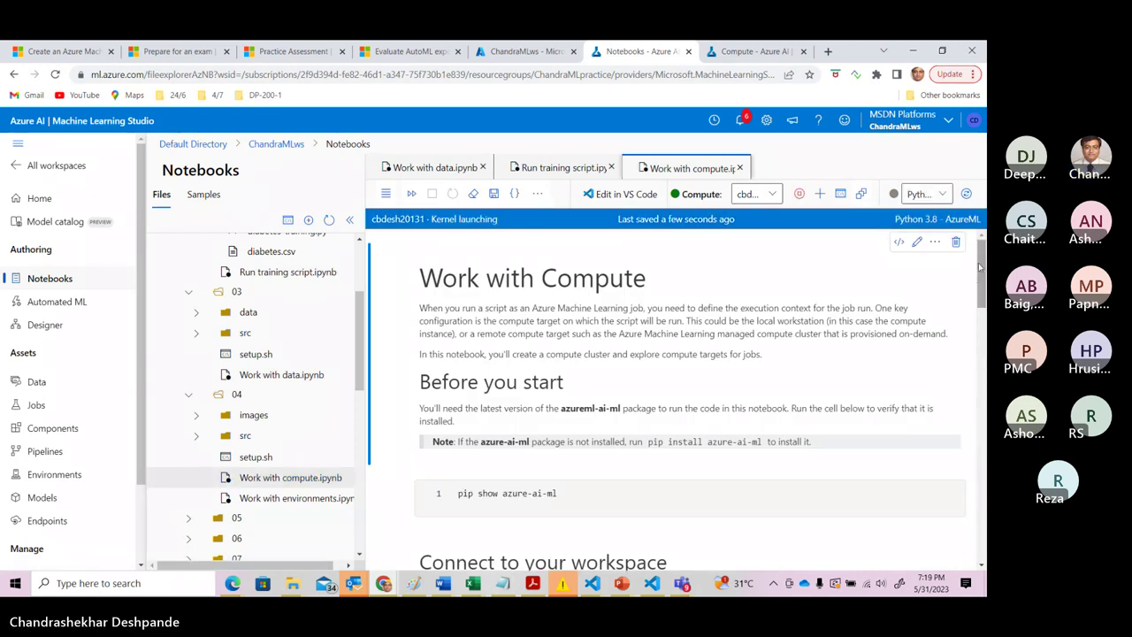
pyautogui.moveTo(980, 267); pyautogui.dragTo(981, 376)
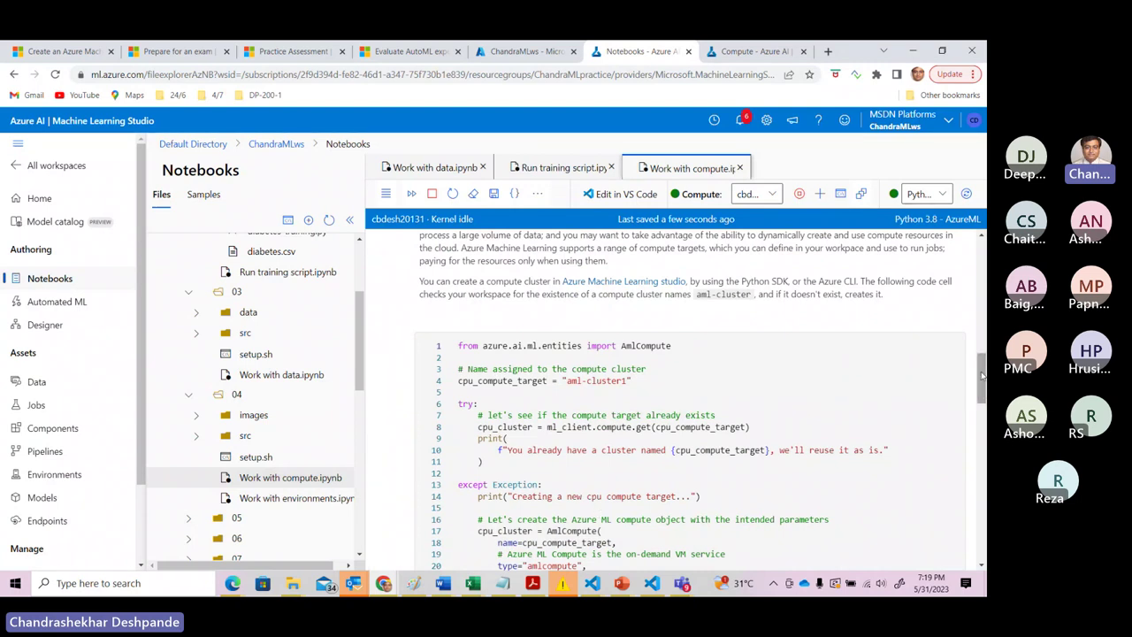
pyautogui.moveTo(981, 376); pyautogui.dragTo(982, 452)
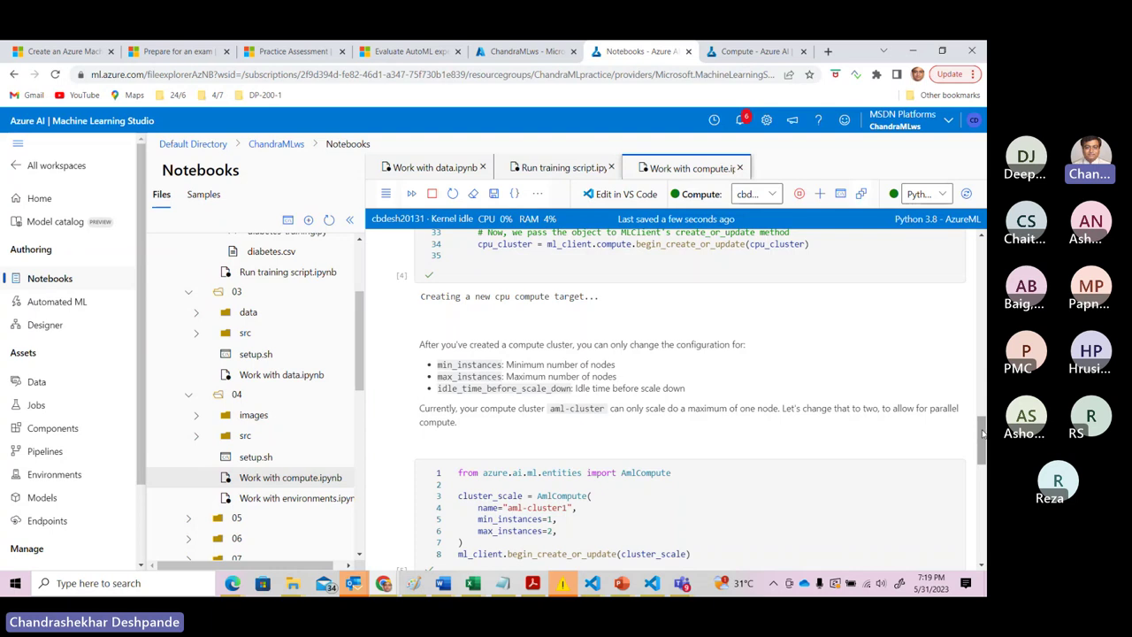
pyautogui.scroll(-5, 982, 434)
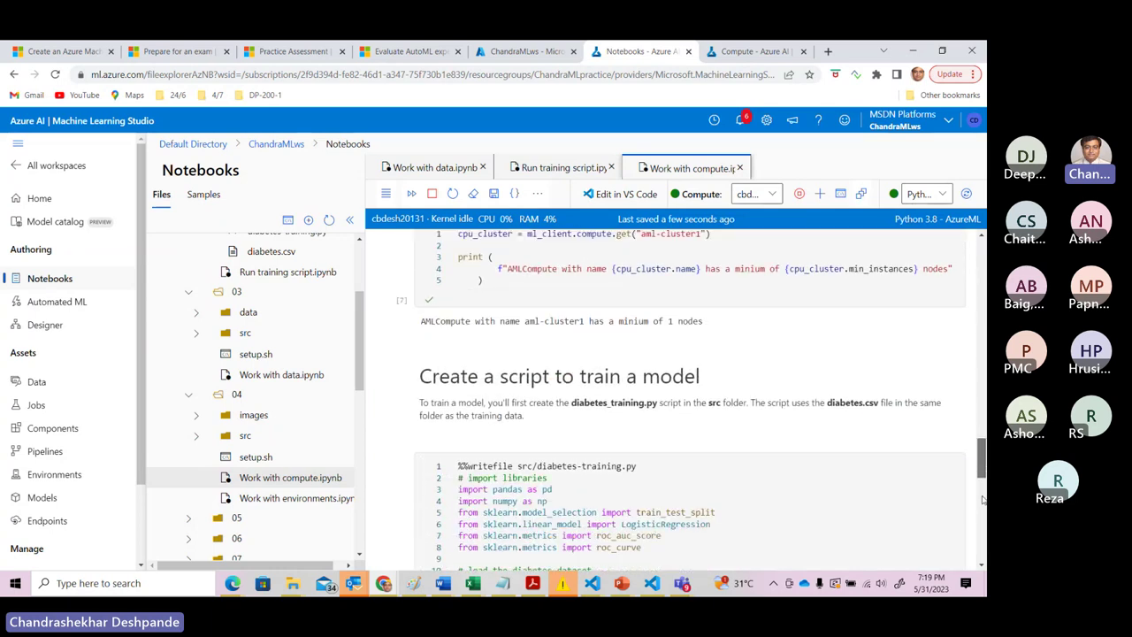
pyautogui.scroll(-1, 982, 500)
pyautogui.scroll(1, 982, 503)
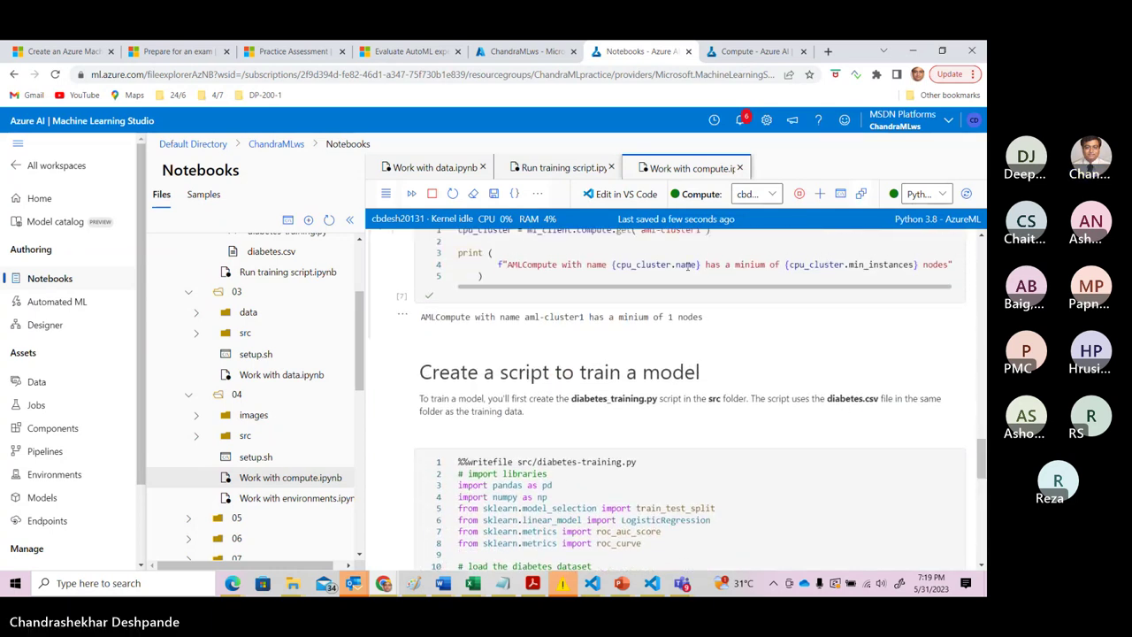
# Check the state of aml-cluster and rerun the job submission cell in Run training script.ipynb.
pyautogui.click(746, 54)
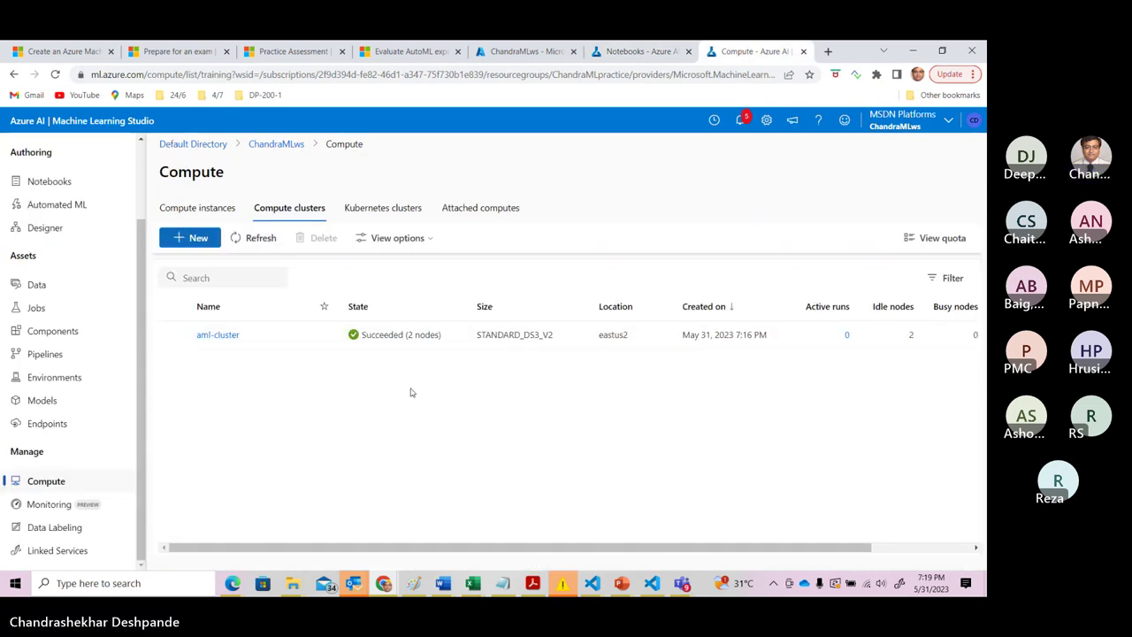
pyautogui.click(630, 53)
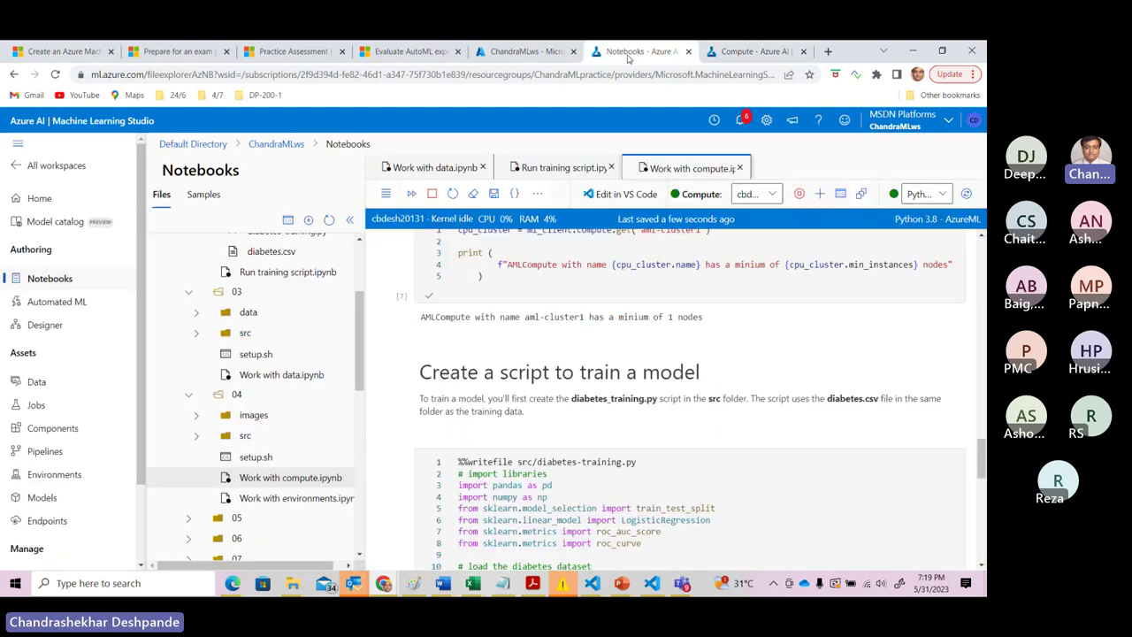
pyautogui.click(551, 168)
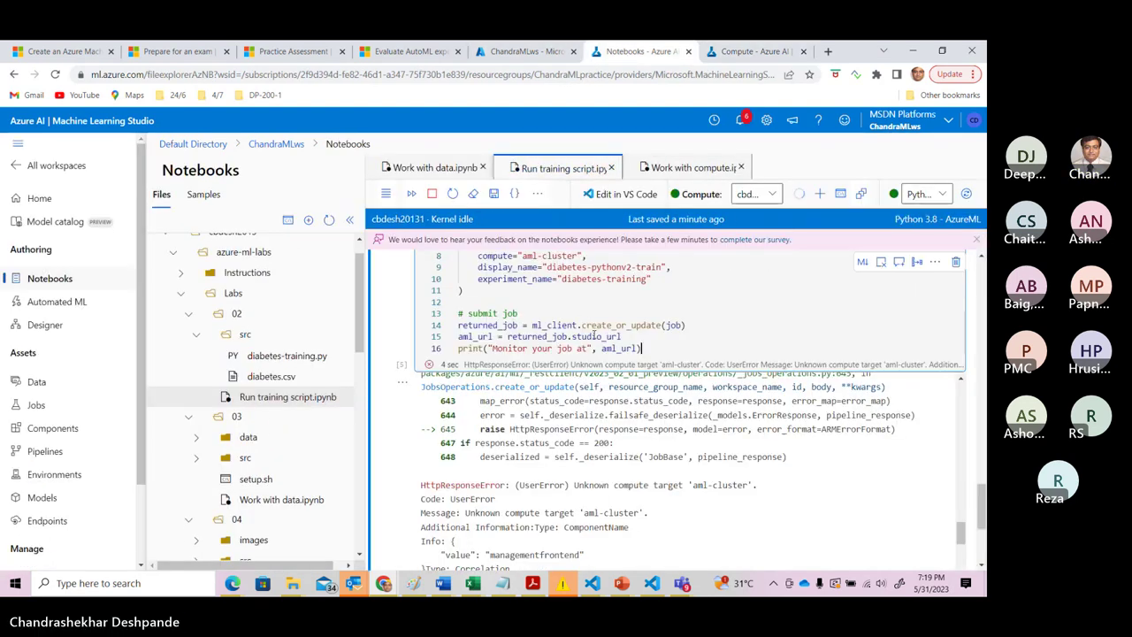
pyautogui.click(665, 350)
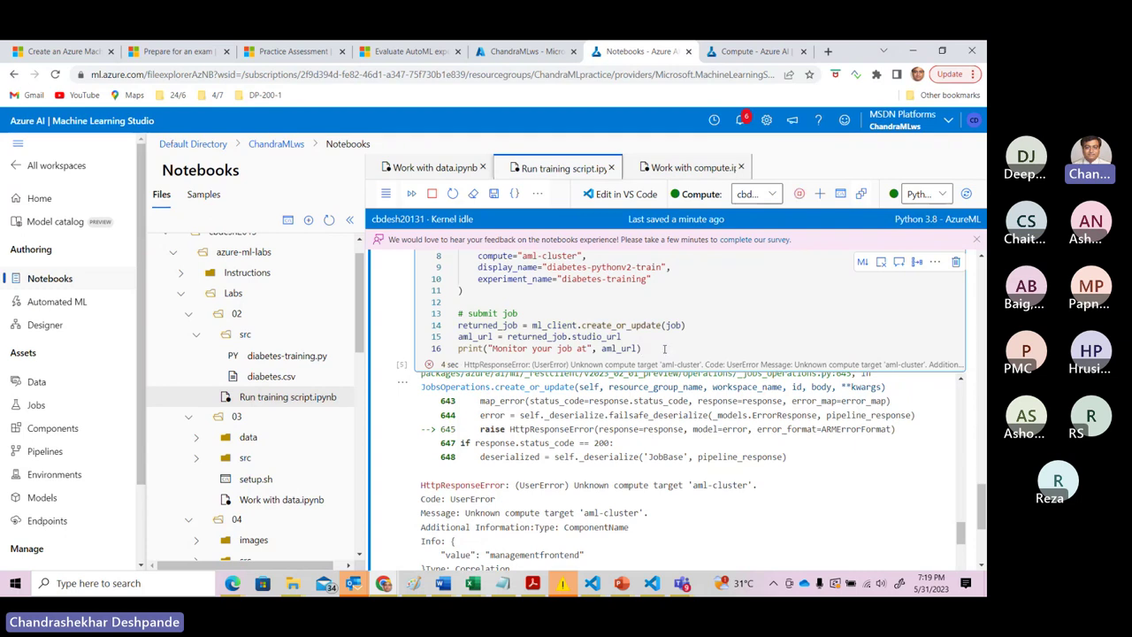
pyautogui.hotkey('shift', 'Return')
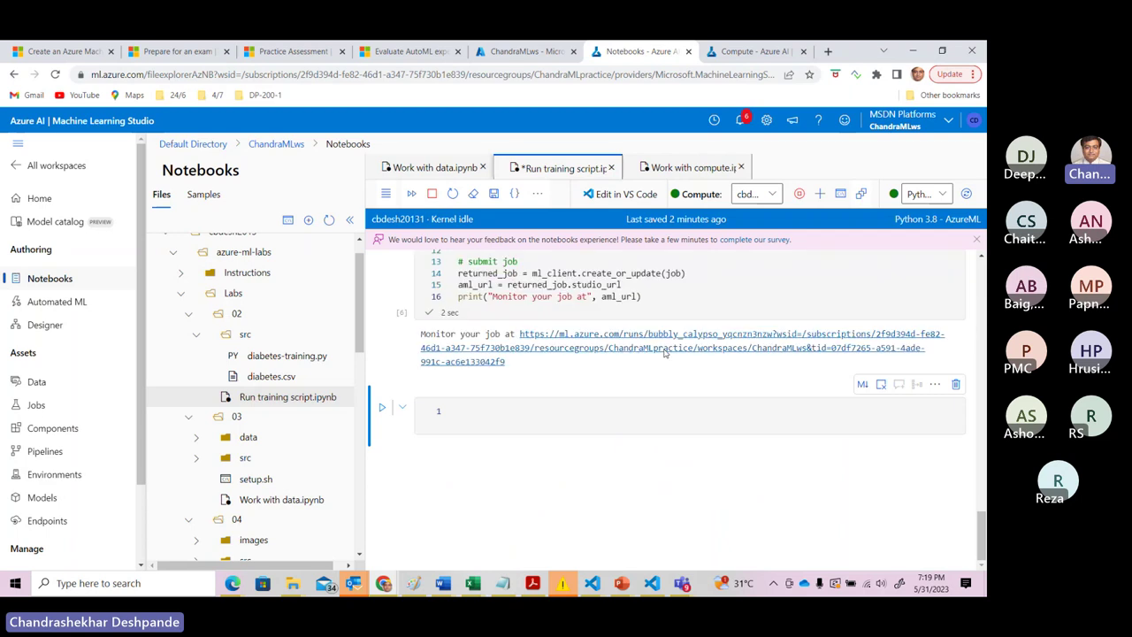
# Follow the monitoring link under the job cell to view the diabetes-pythonv2-train job overview, and return to the notebook.
pyautogui.moveTo(656, 379)
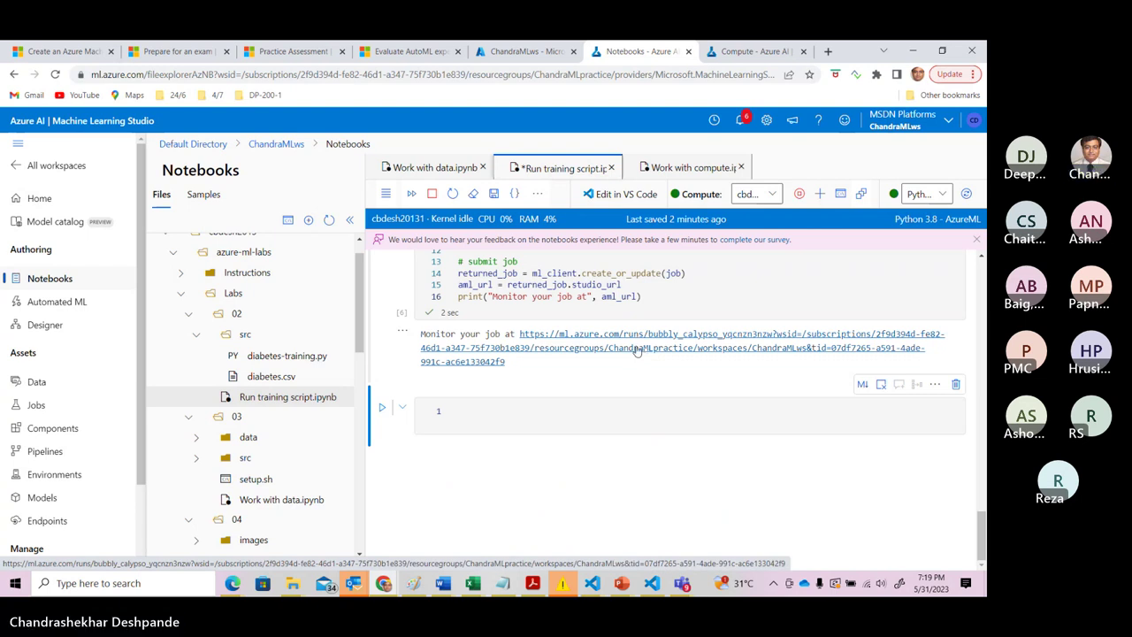
pyautogui.click(636, 351)
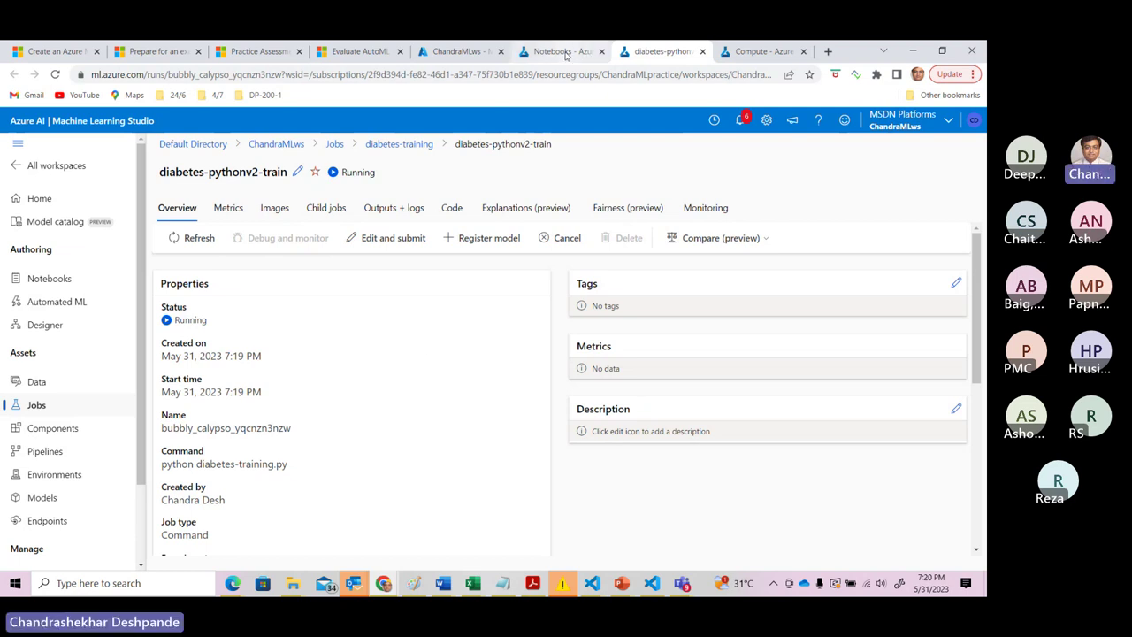
pyautogui.click(565, 53)
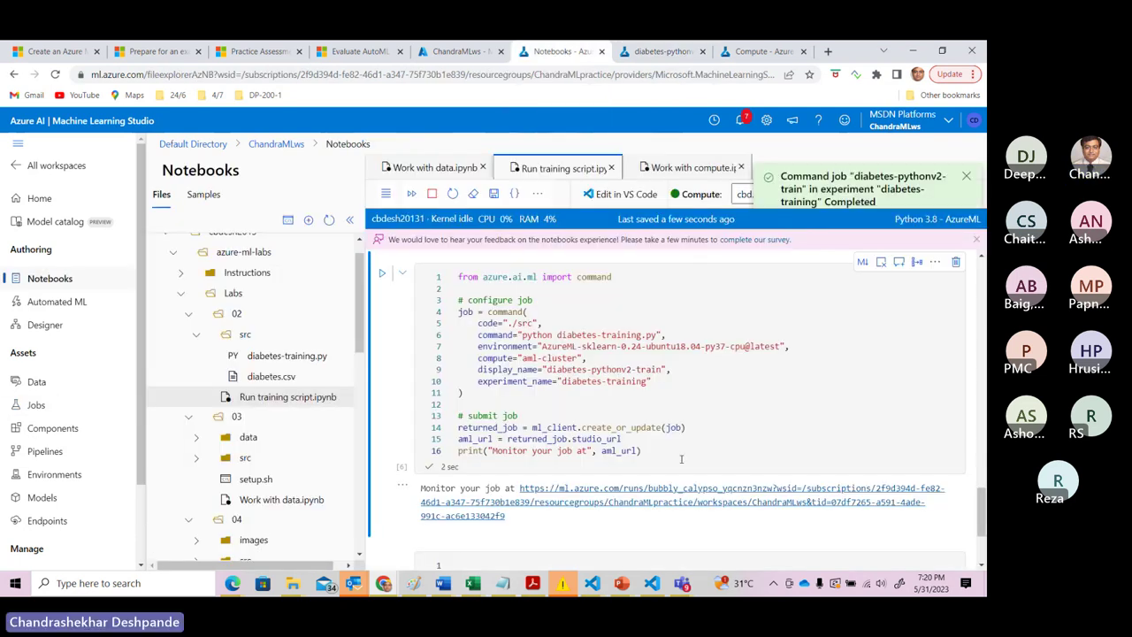
# Expand the 06, 07 and 08 lab folders and open Use MLflow to track jobs.ipynb from folder 08.
pyautogui.click(678, 169)
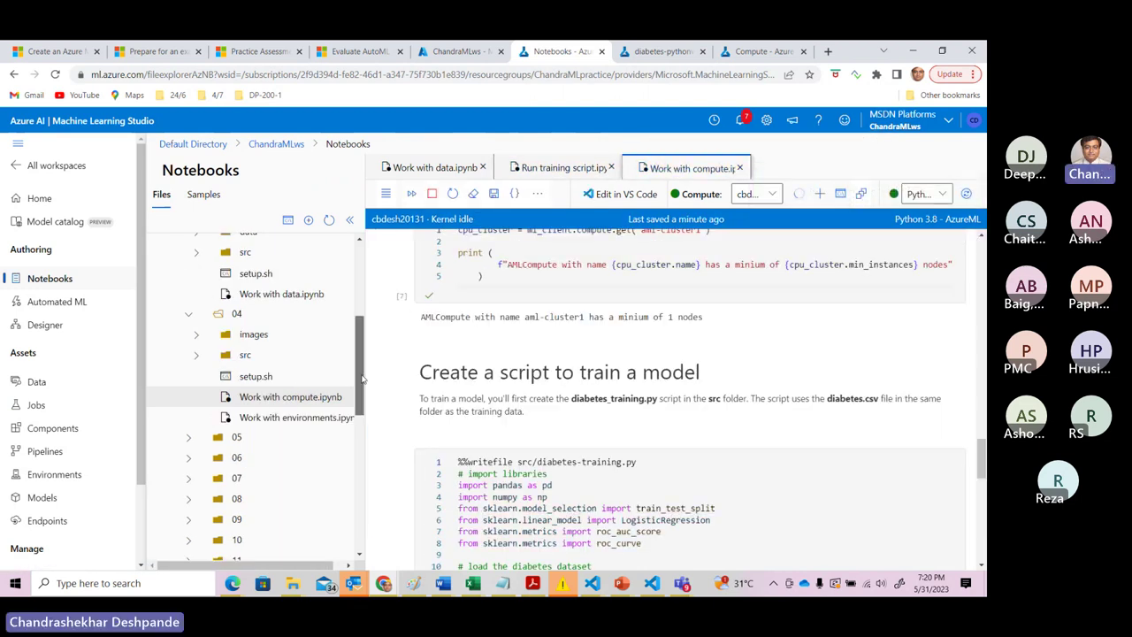
pyautogui.scroll(-3, 363, 378)
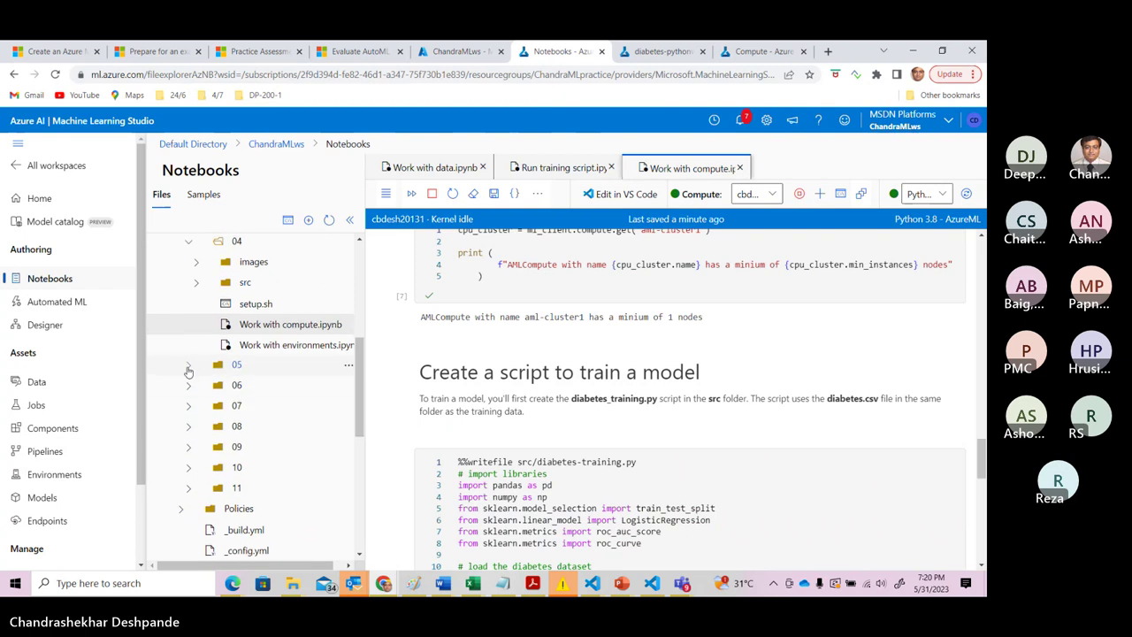
pyautogui.click(189, 390)
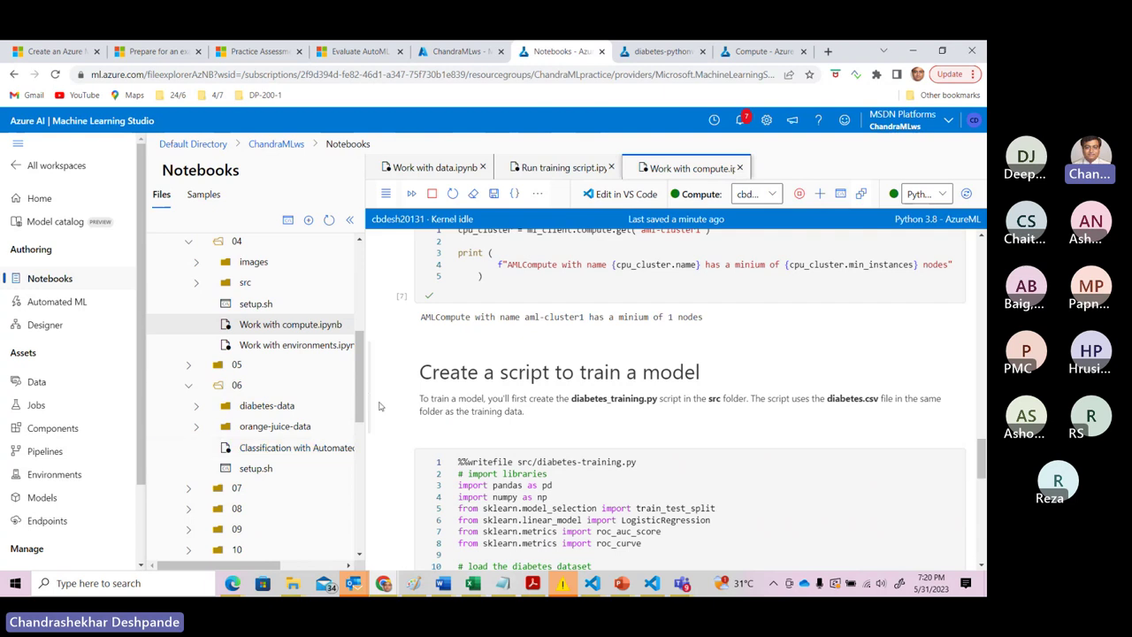
pyautogui.moveTo(360, 398); pyautogui.dragTo(359, 434)
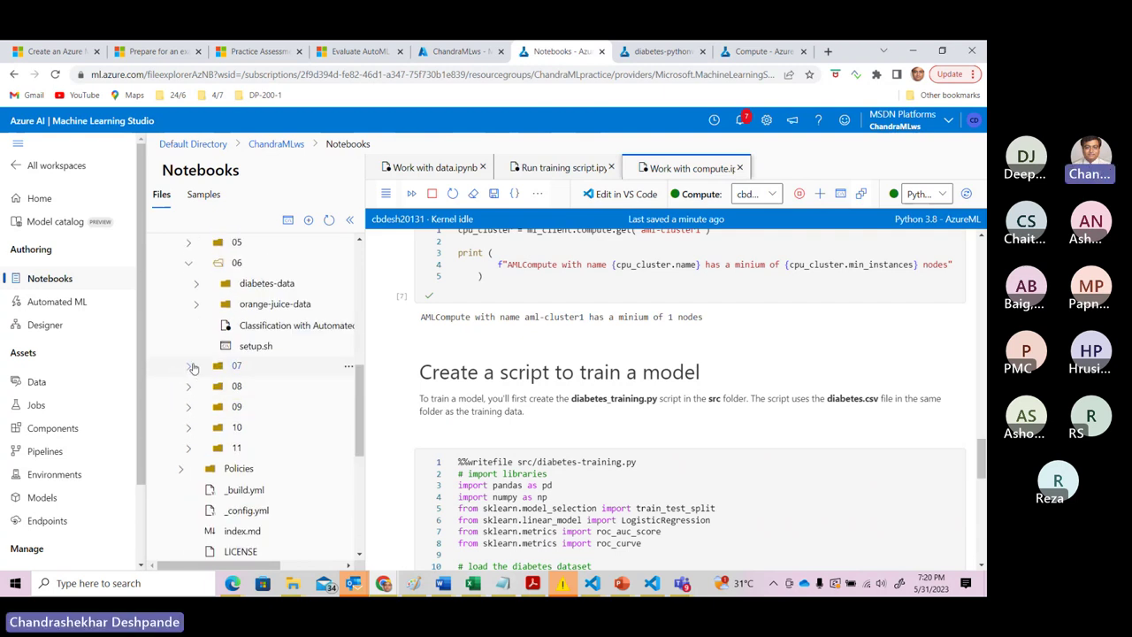
pyautogui.click(189, 367)
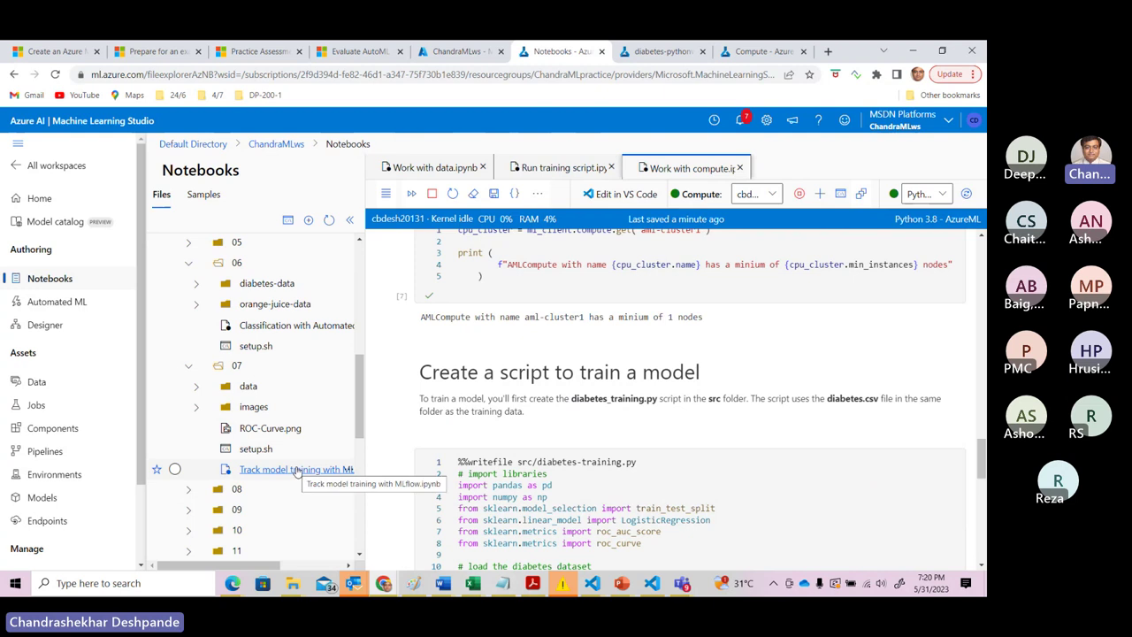
pyautogui.moveTo(362, 407); pyautogui.dragTo(360, 440)
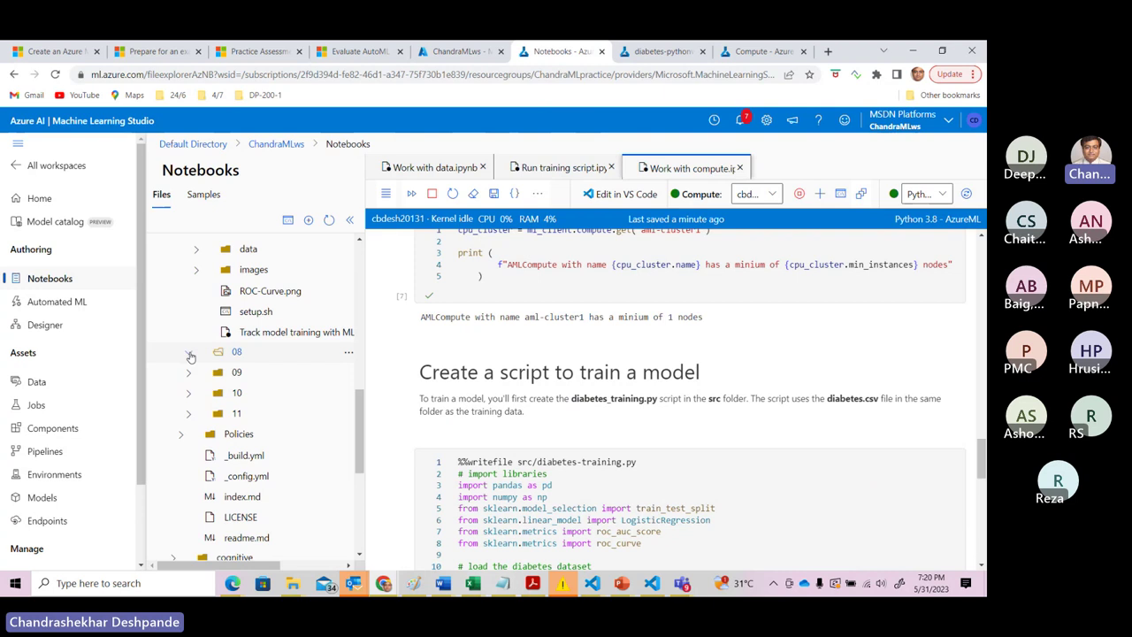
pyautogui.click(190, 354)
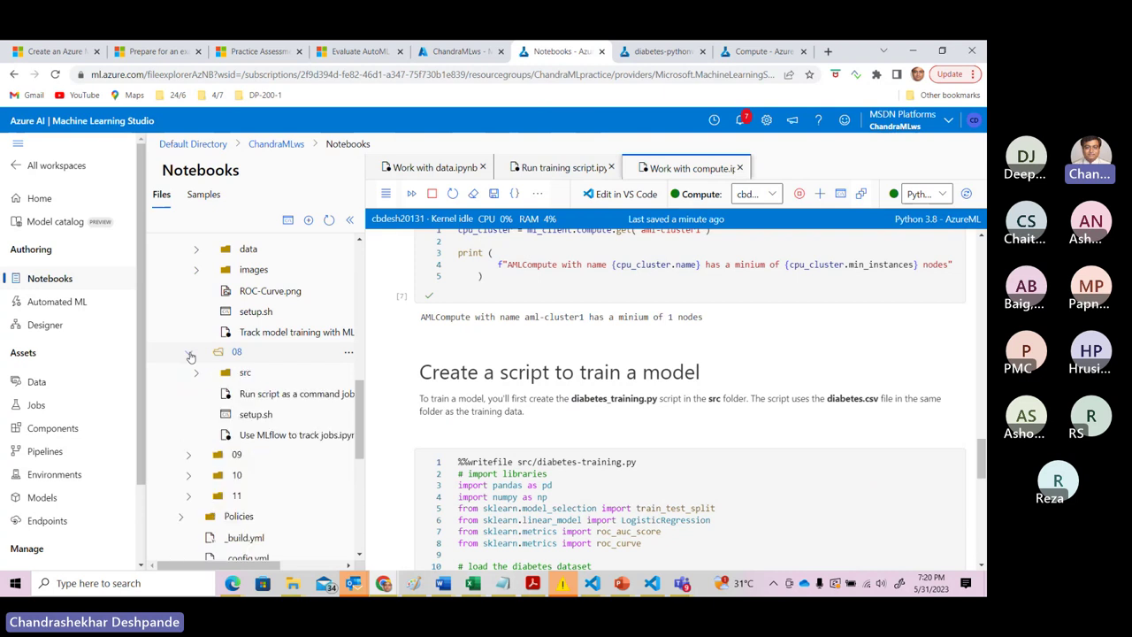
pyautogui.click(301, 436)
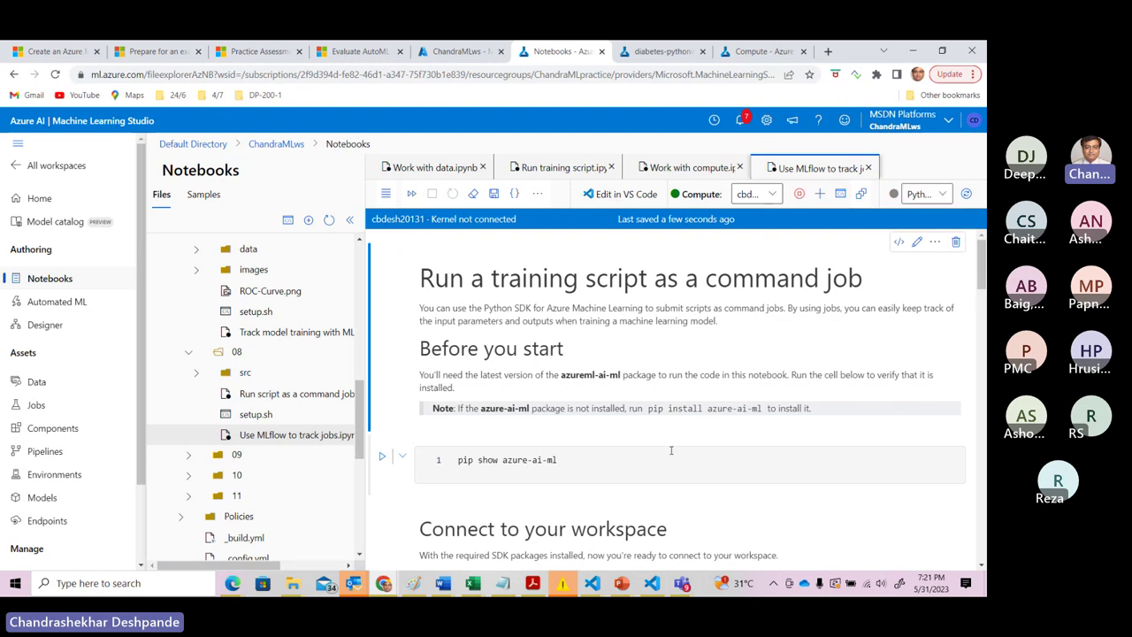
# Examine the MLflow notebook's train-model-mlflow.py script, its command job cell and the Autologging with MLflow section with its script code.
pyautogui.moveTo(982, 266); pyautogui.dragTo(978, 372)
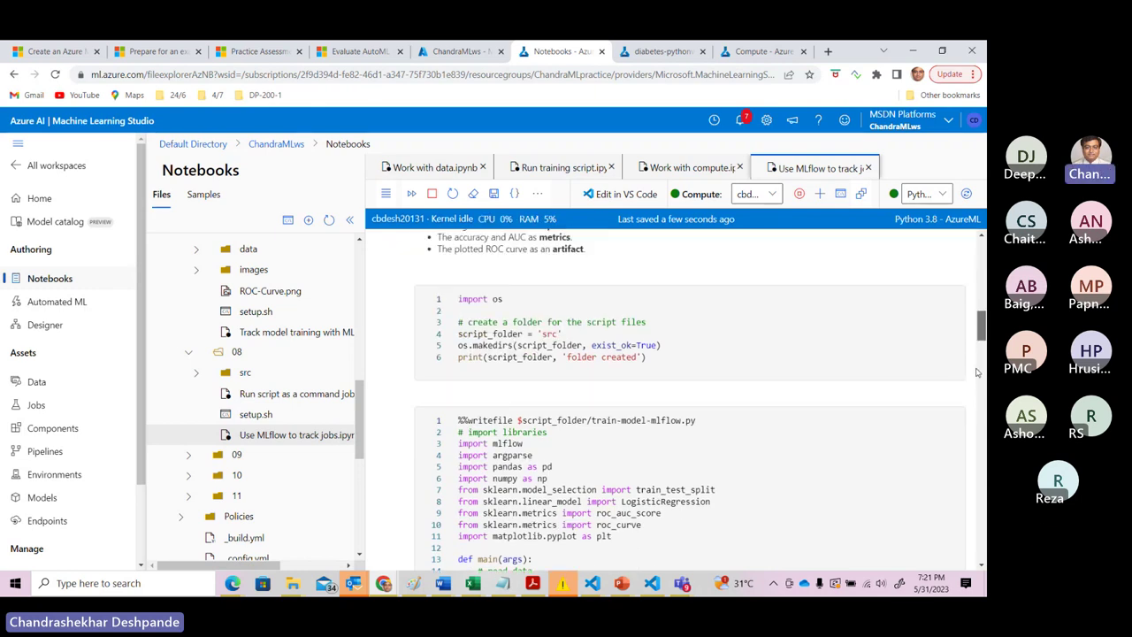
pyautogui.scroll(2, 976, 369)
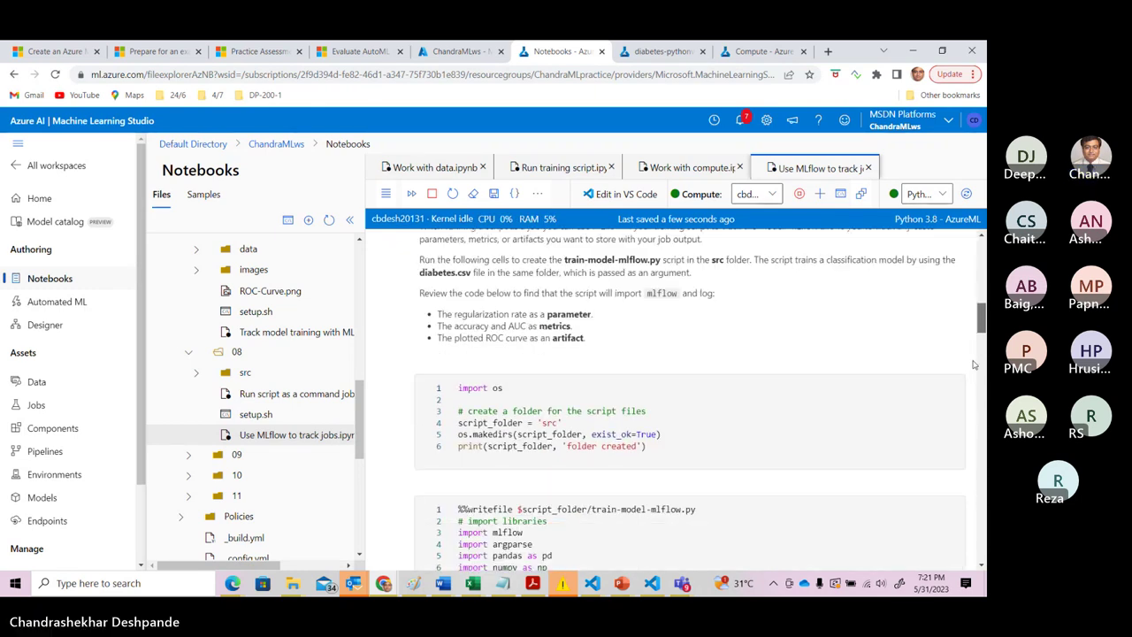
pyautogui.scroll(-10, 973, 359)
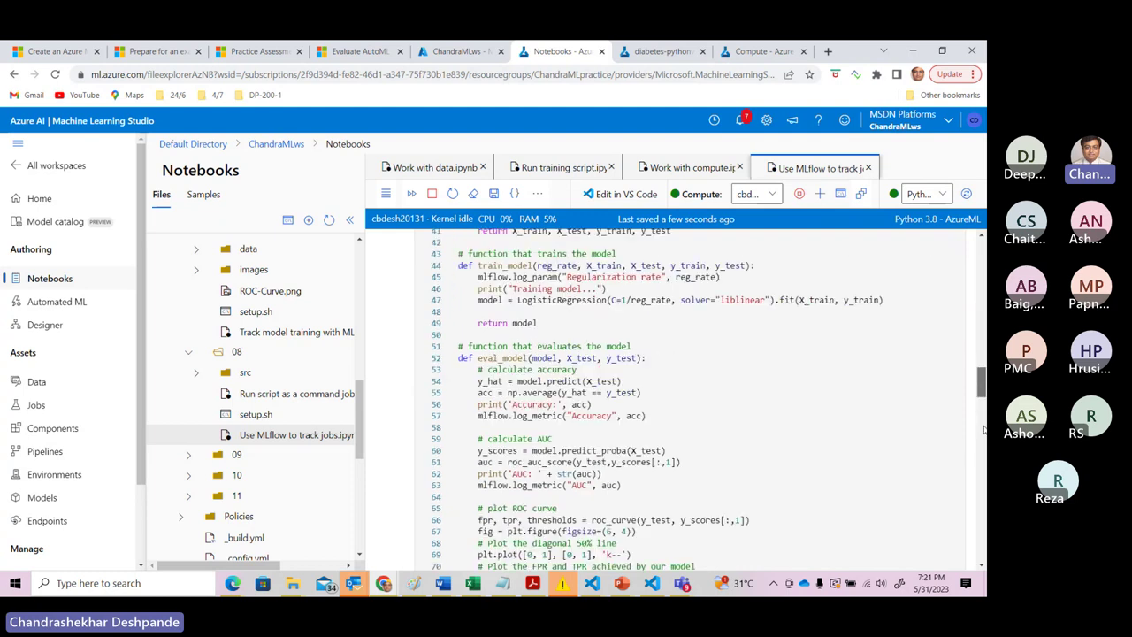
pyautogui.scroll(-10, 984, 439)
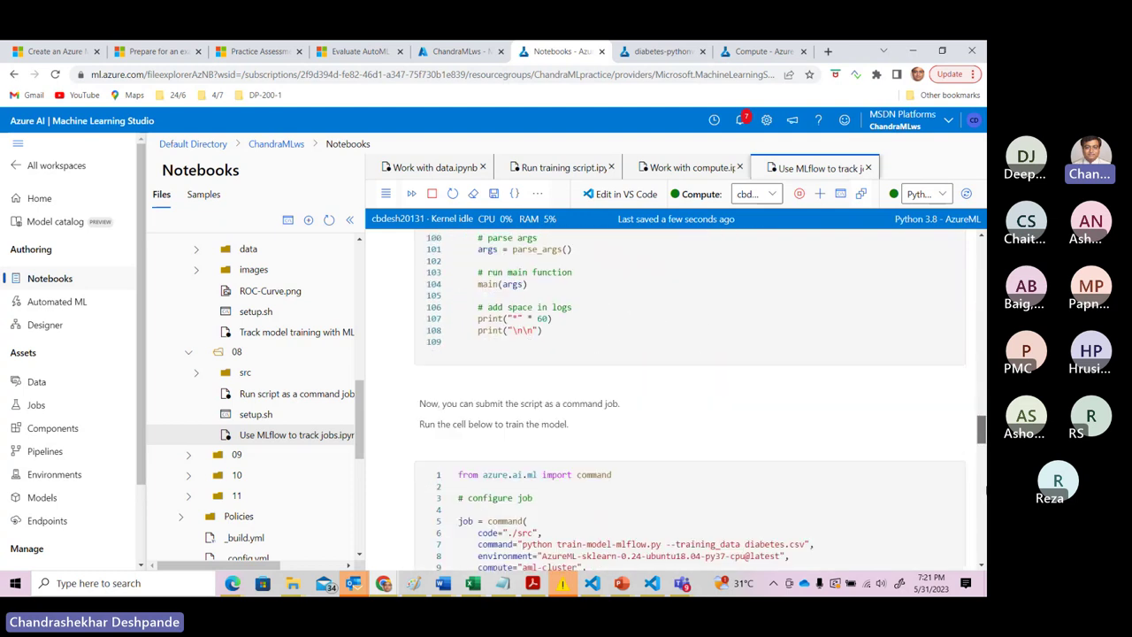
pyautogui.scroll(-6, 984, 500)
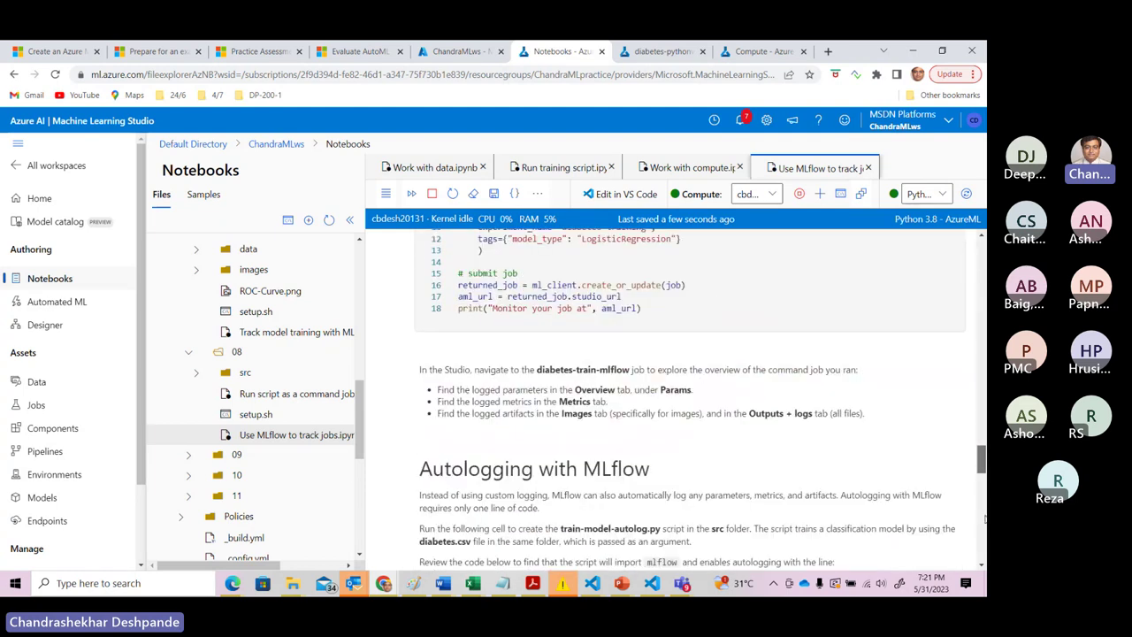
pyautogui.scroll(-6, 985, 532)
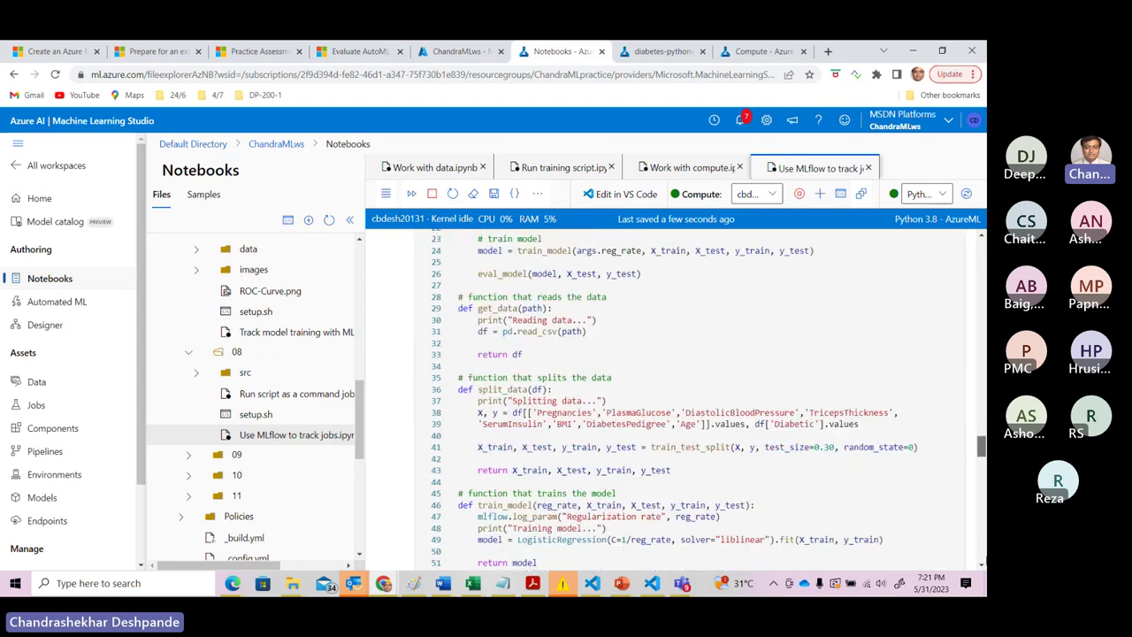
pyautogui.scroll(-8, 984, 531)
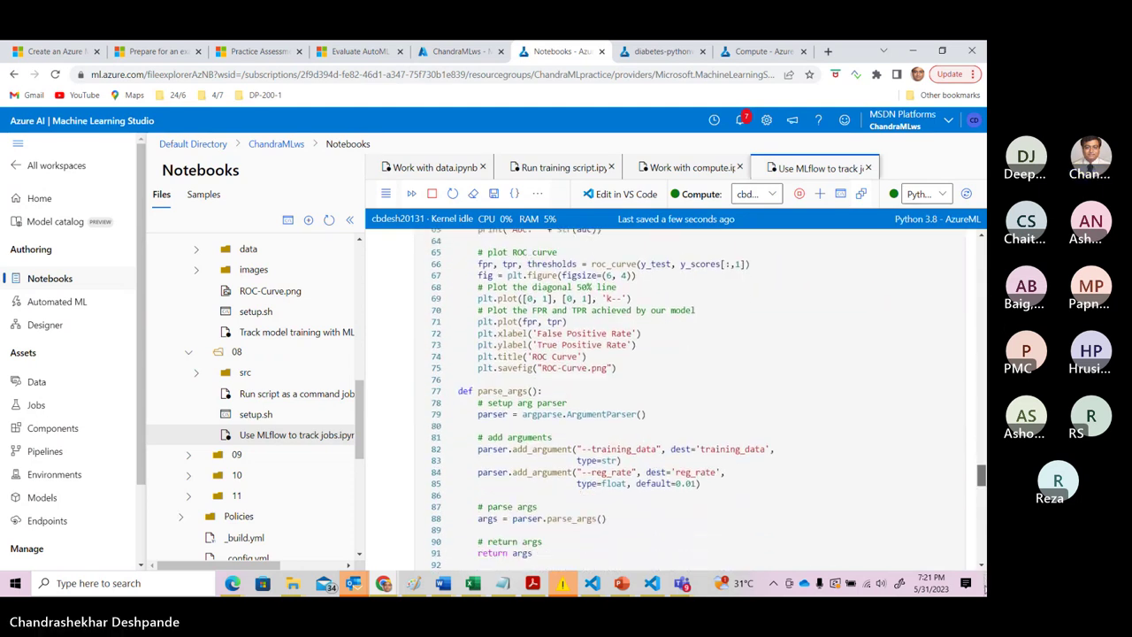
pyautogui.scroll(-4, 984, 531)
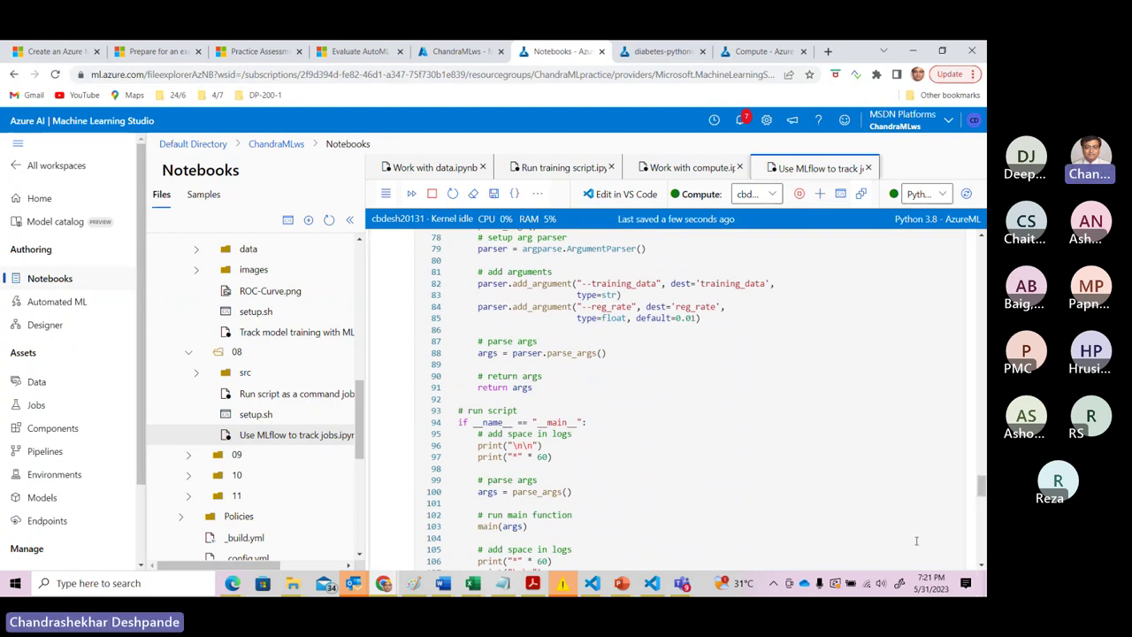
# Read the end of the autologging script and the command job cell for diabetes-train-autolog in the MLflow notebook.
pyautogui.scroll(-8, 984, 500)
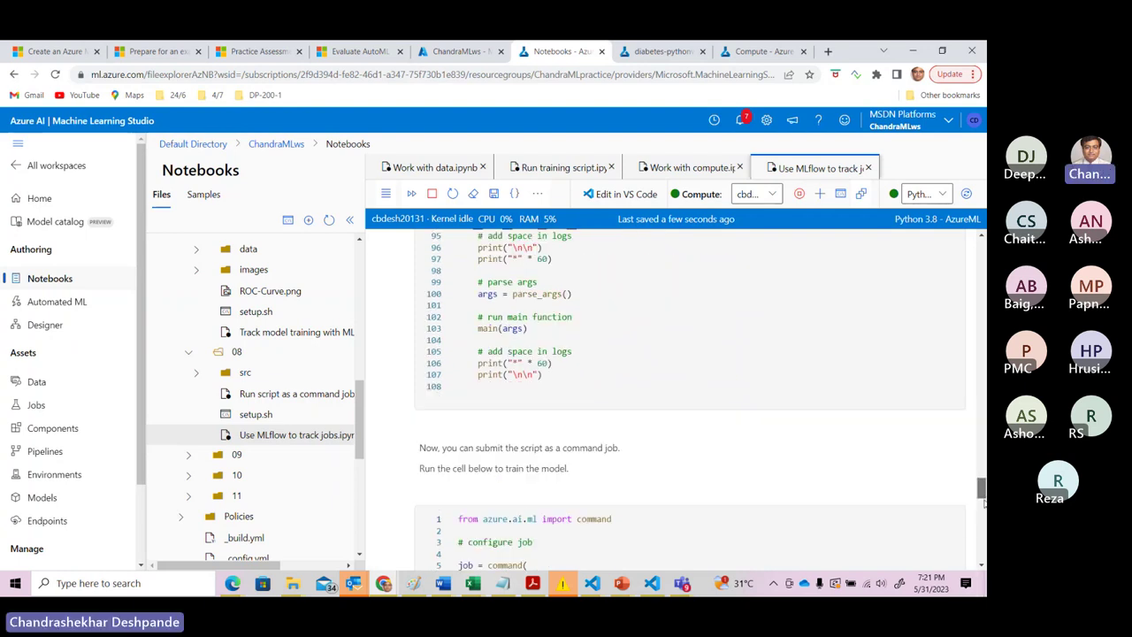
pyautogui.moveTo(984, 509)
pyautogui.mouseDown()
pyautogui.moveTo(984, 520)
pyautogui.moveTo(983, 511)
pyautogui.mouseUp()
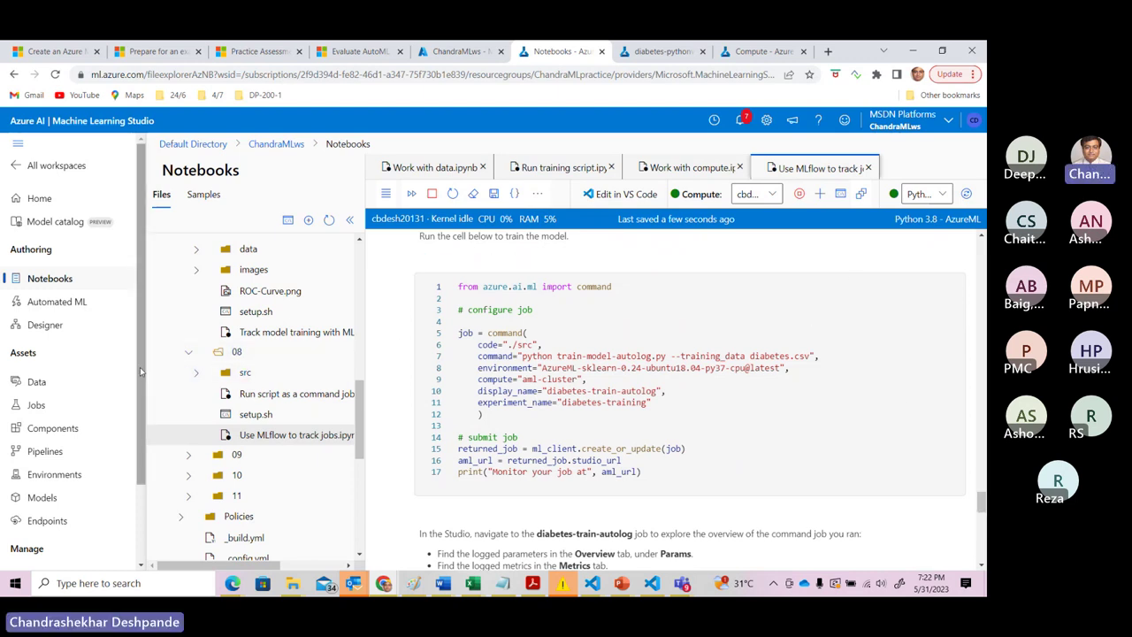
# Stop the running compute instance of the ChandraMLws workspace.
pyautogui.scroll(-1, 106, 398)
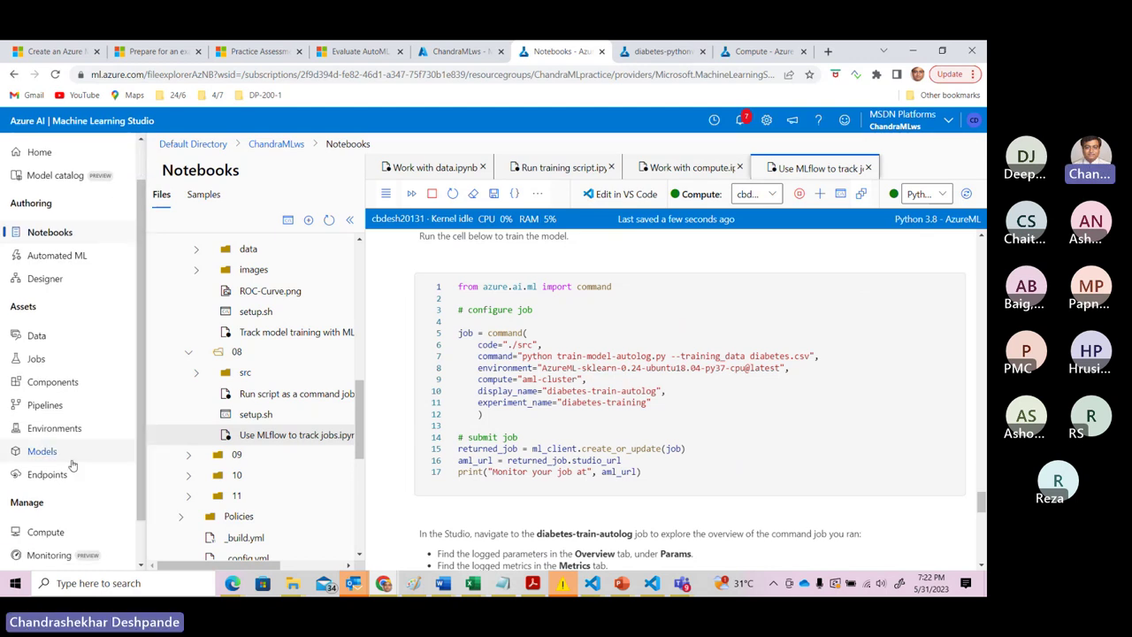
pyautogui.click(58, 536)
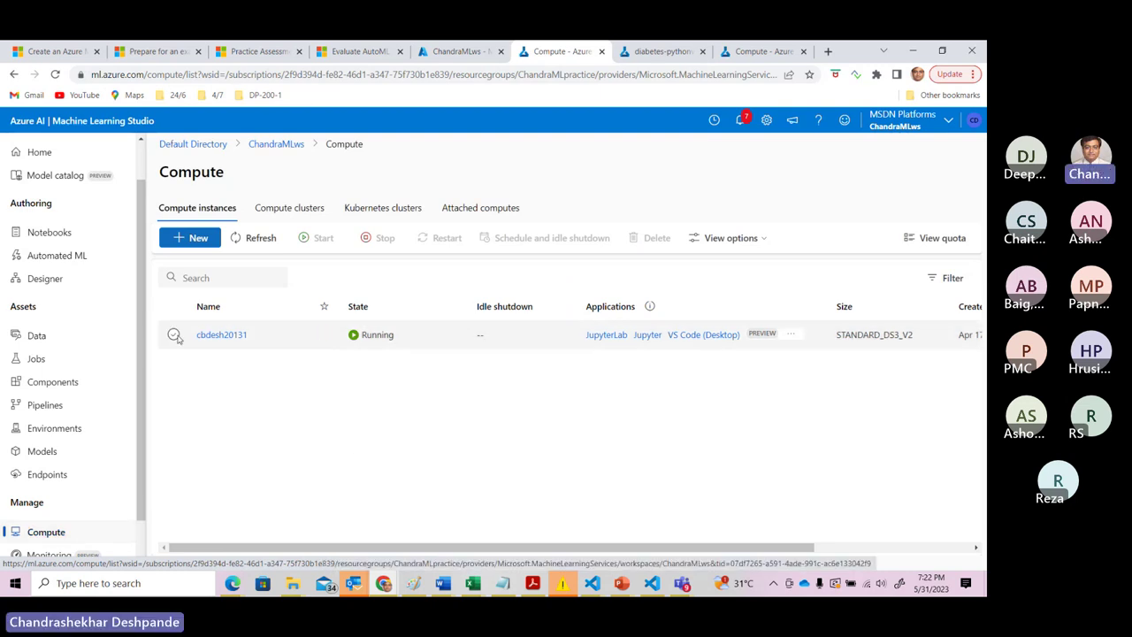
pyautogui.click(175, 336)
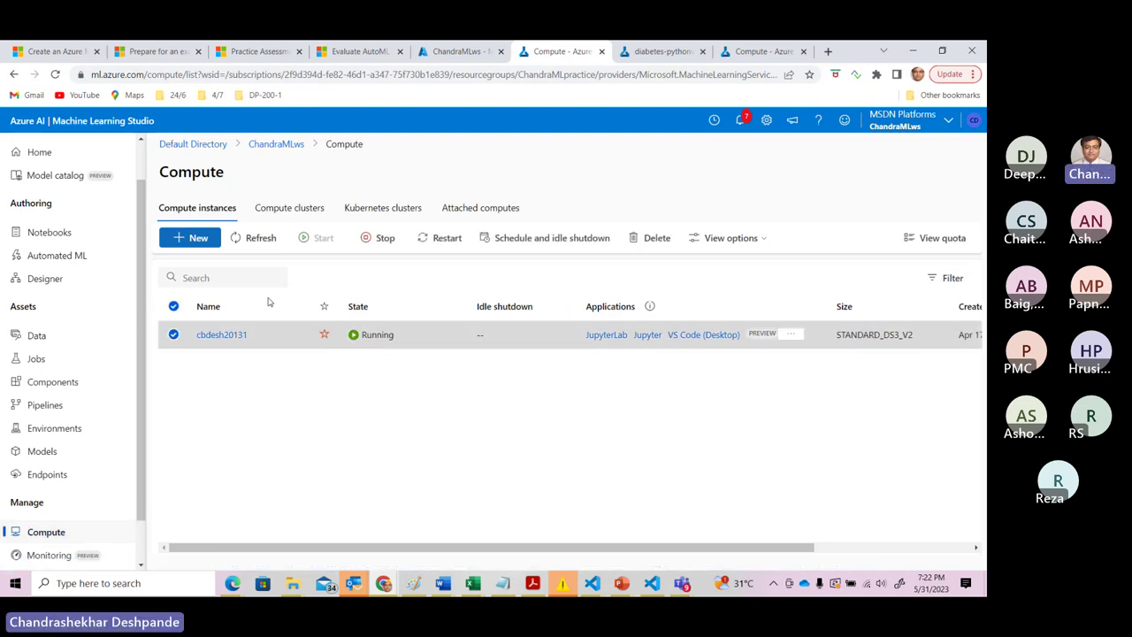
pyautogui.click(382, 239)
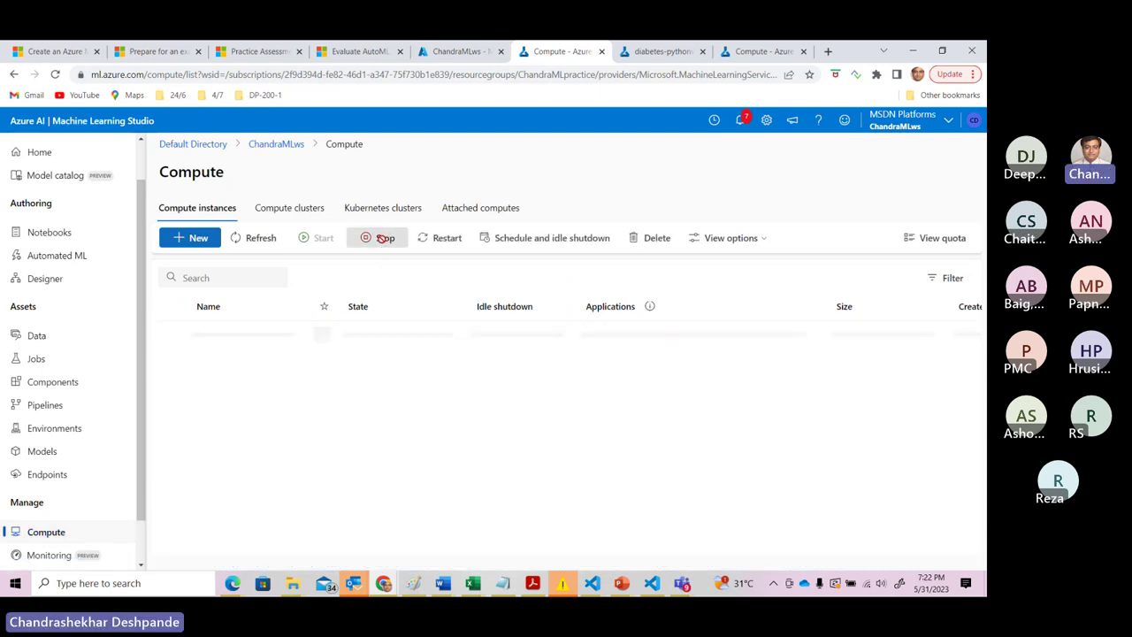
# Delete the aml-cluster compute cluster and confirm the deletion.
pyautogui.click(289, 209)
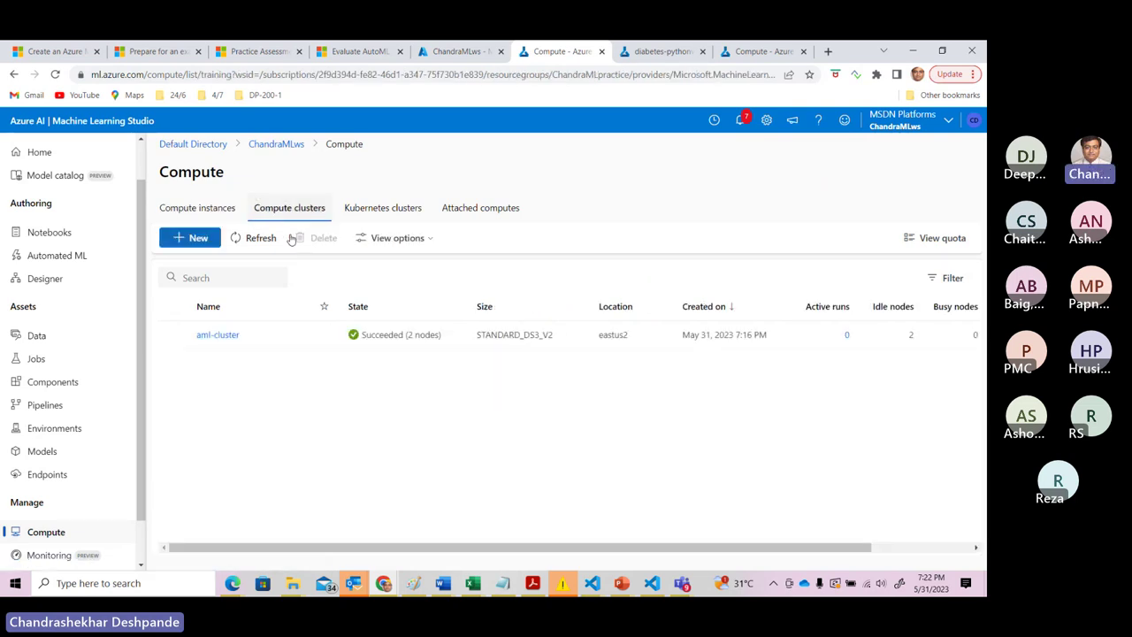
pyautogui.click(174, 337)
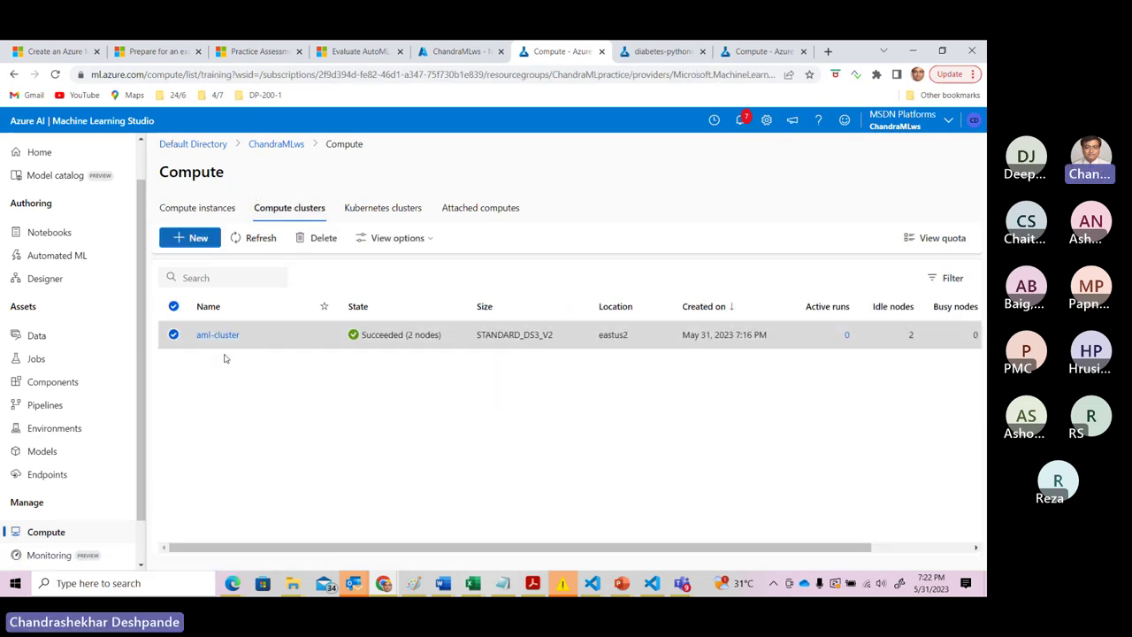
pyautogui.click(324, 239)
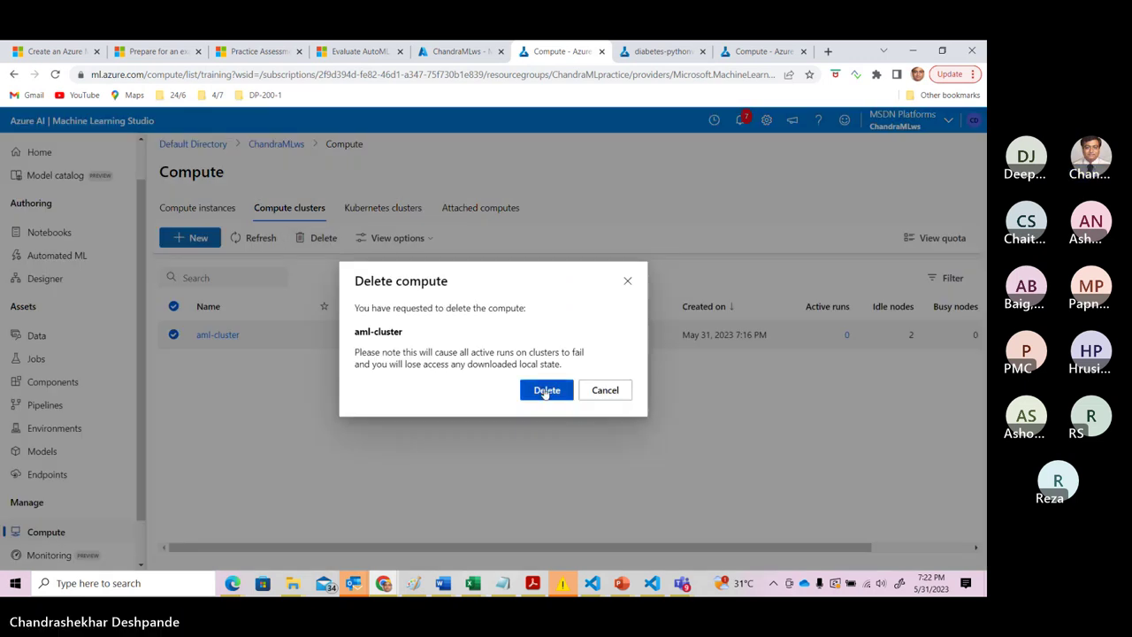
pyautogui.click(546, 390)
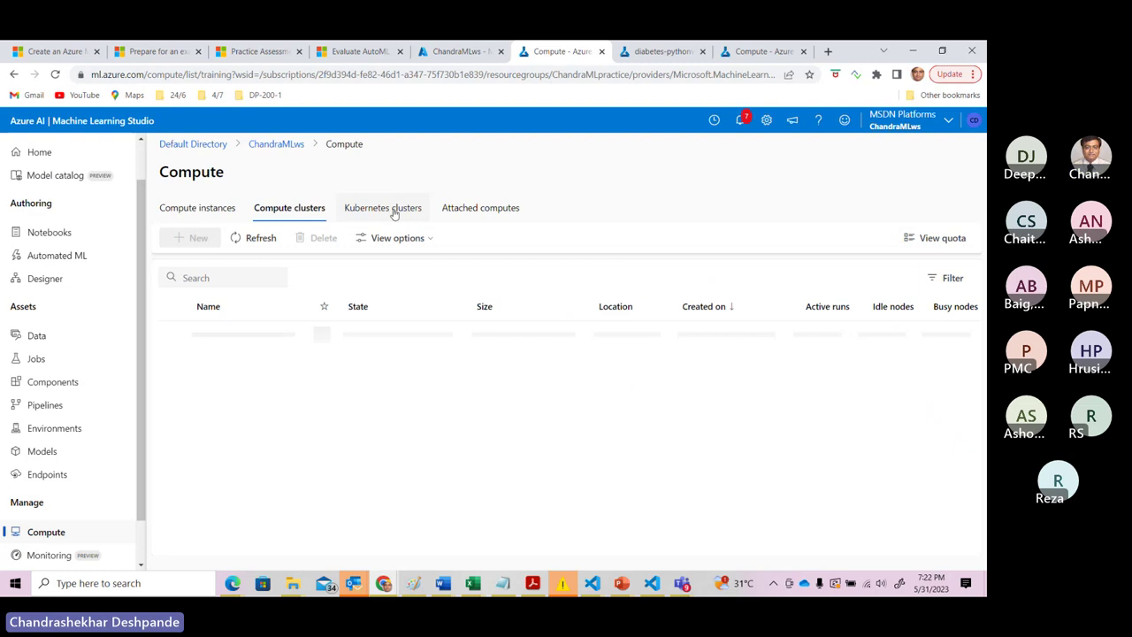
# Check the Kubernetes clusters, attached computes, compute clusters and compute instances, and review the workspace notifications.
pyautogui.click(395, 214)
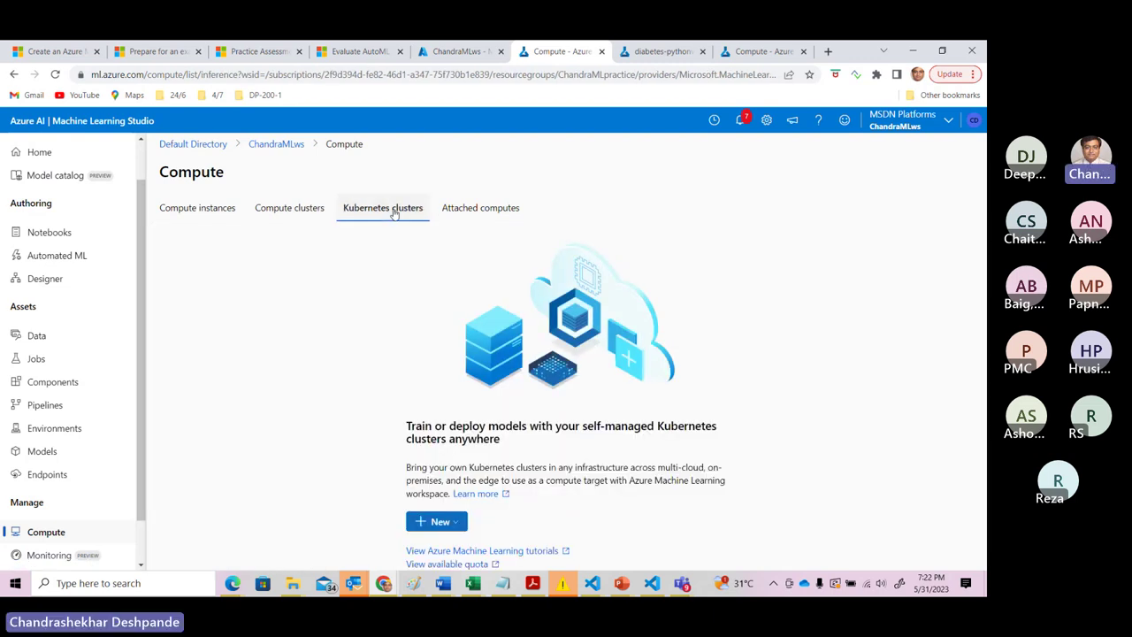
pyautogui.click(495, 207)
pyautogui.click(298, 215)
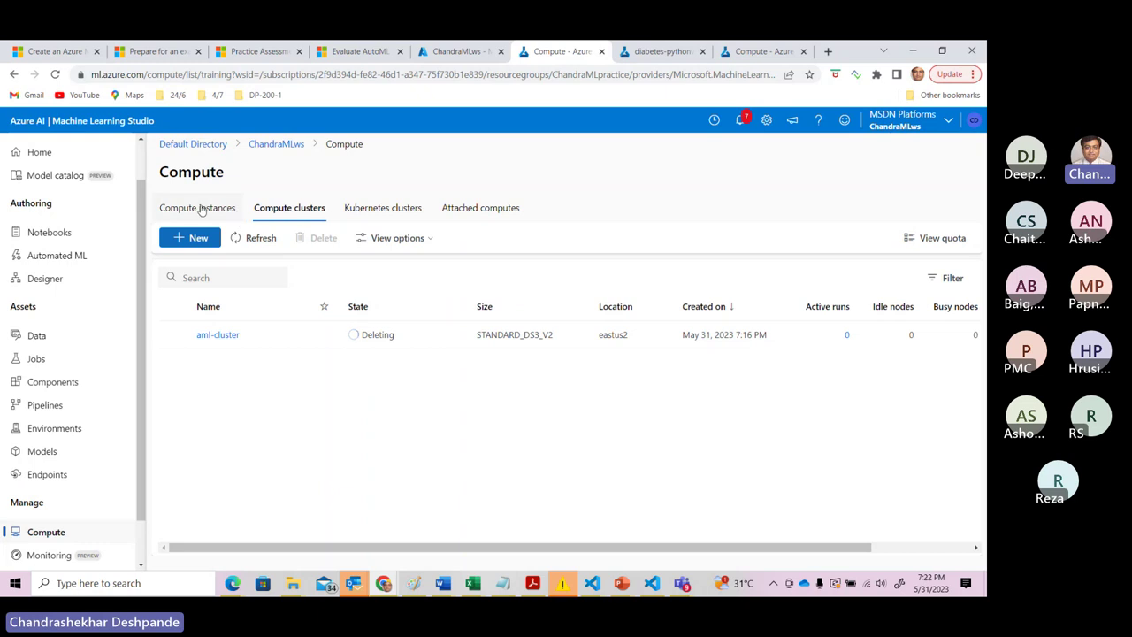
pyautogui.click(202, 209)
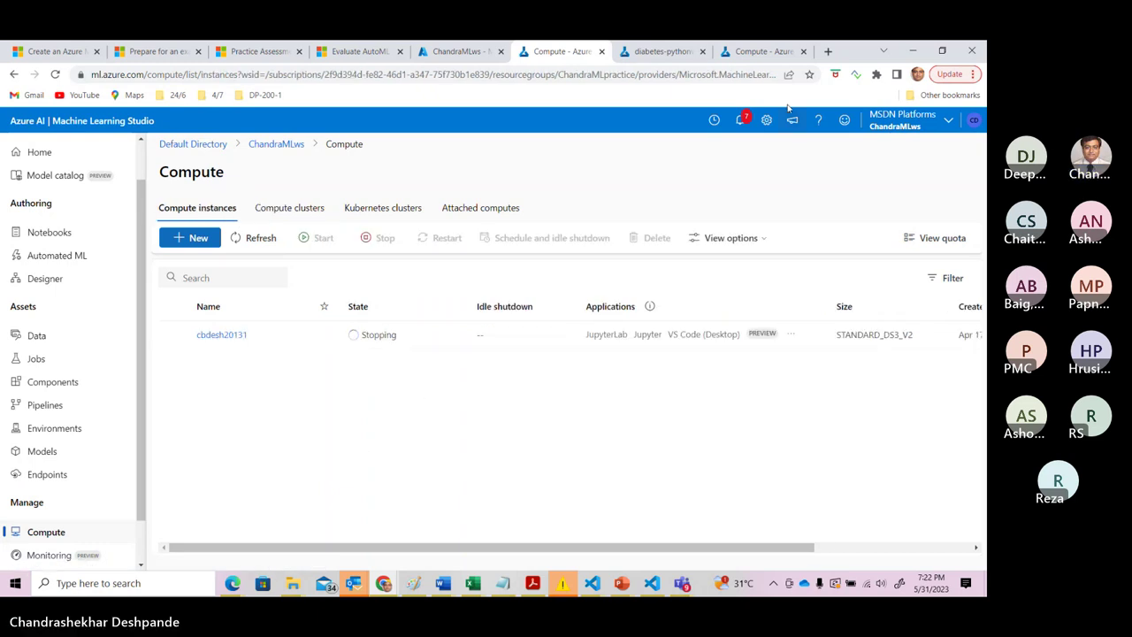
pyautogui.click(740, 121)
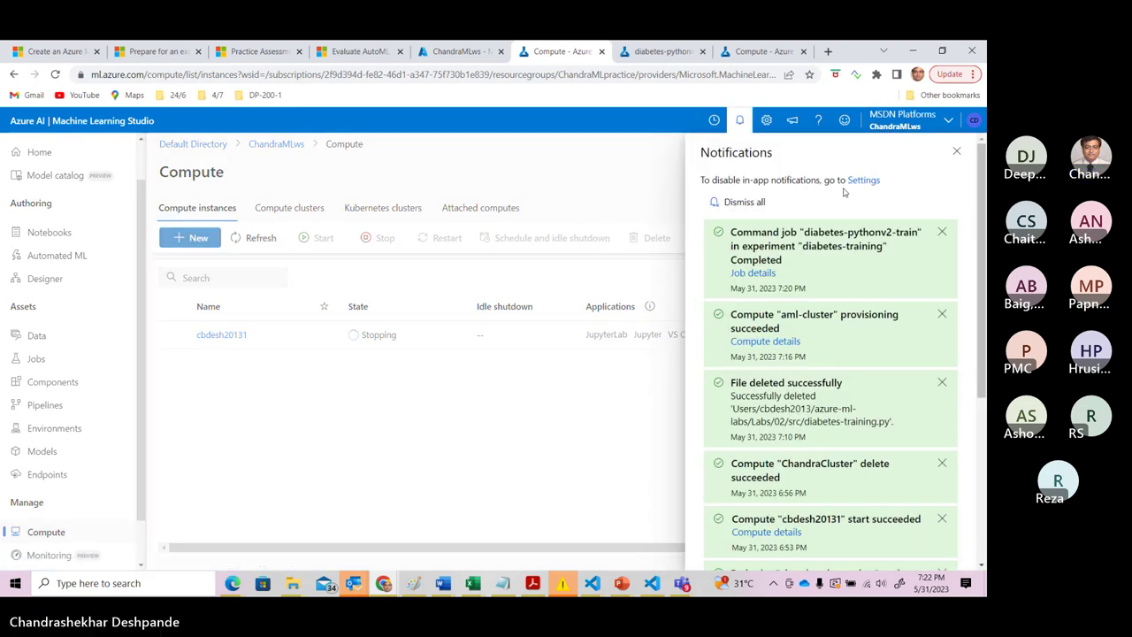
pyautogui.click(956, 151)
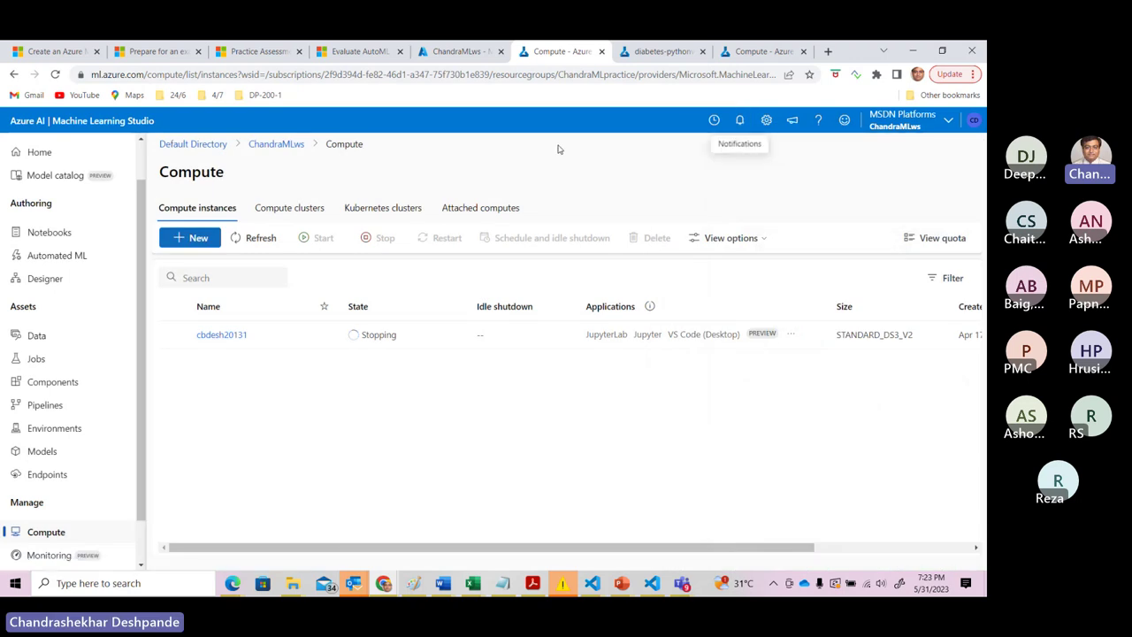
# Switch to the DP-100_QnA_Ver2 presentation in PowerPoint and start the slide show from slide 11, "Topic 1 Azure Services for machine learning".
pyautogui.click(658, 53)
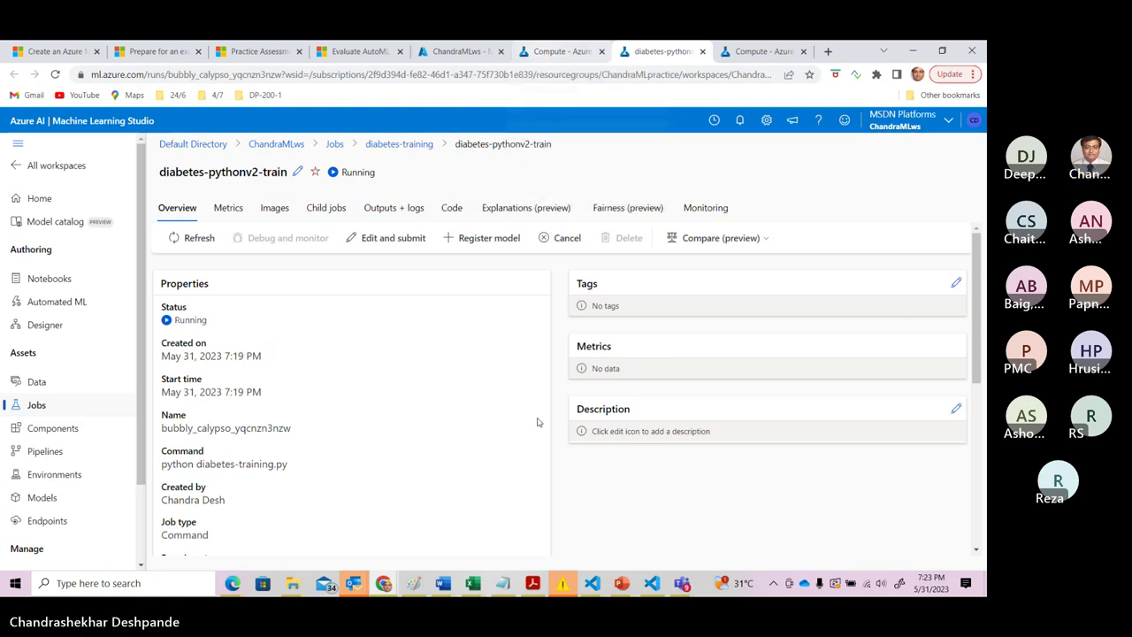
pyautogui.moveTo(625, 588)
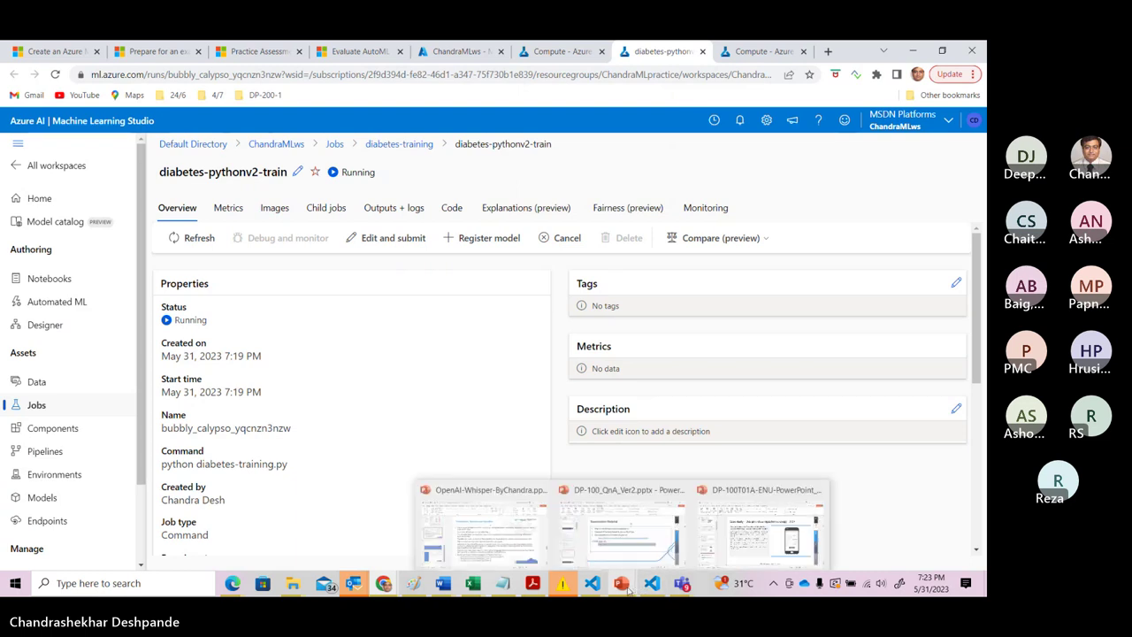
pyautogui.click(646, 500)
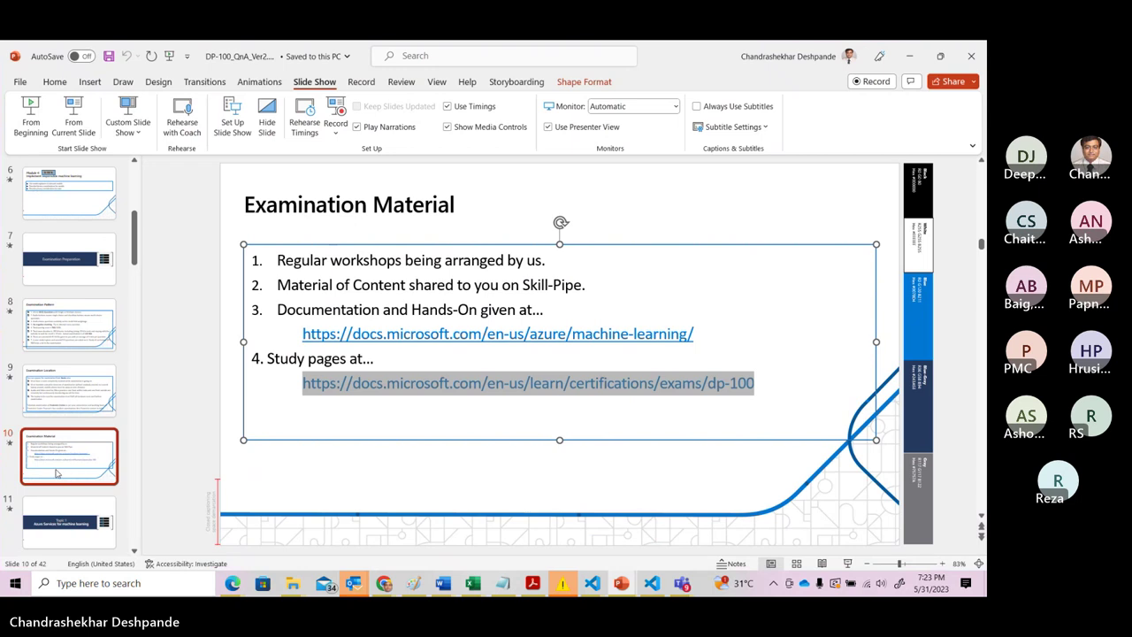
pyautogui.click(62, 512)
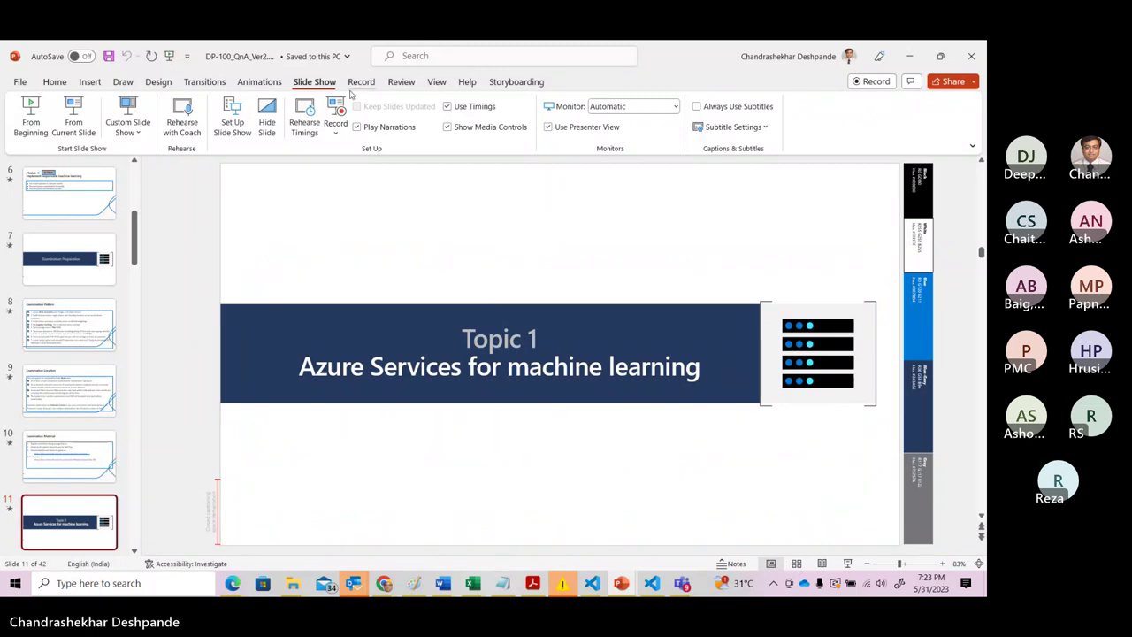
pyautogui.click(81, 133)
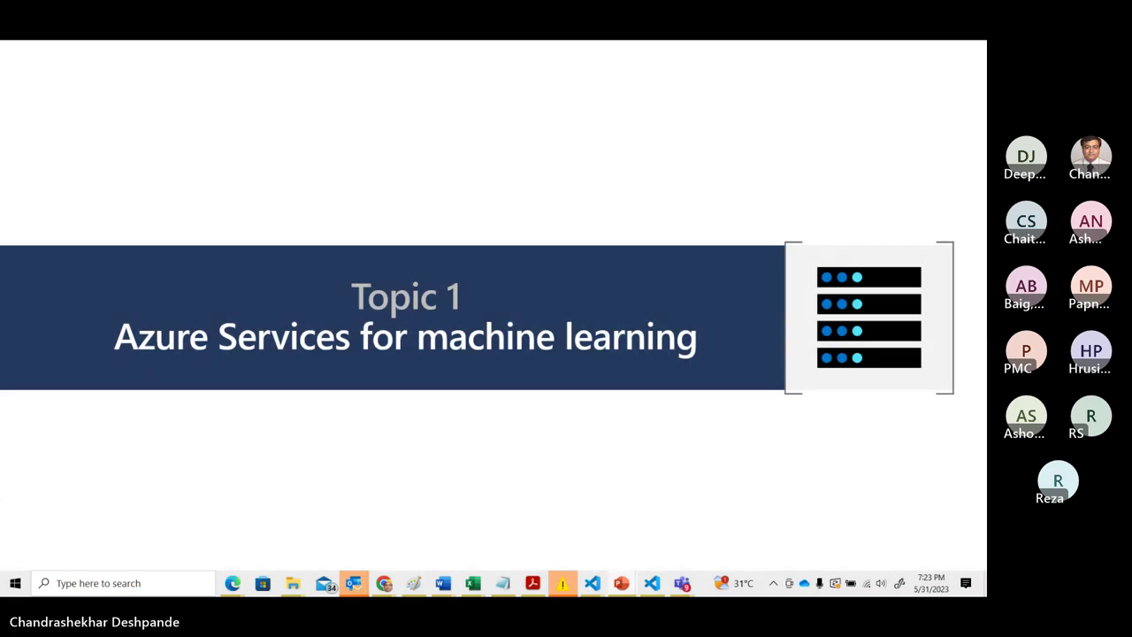